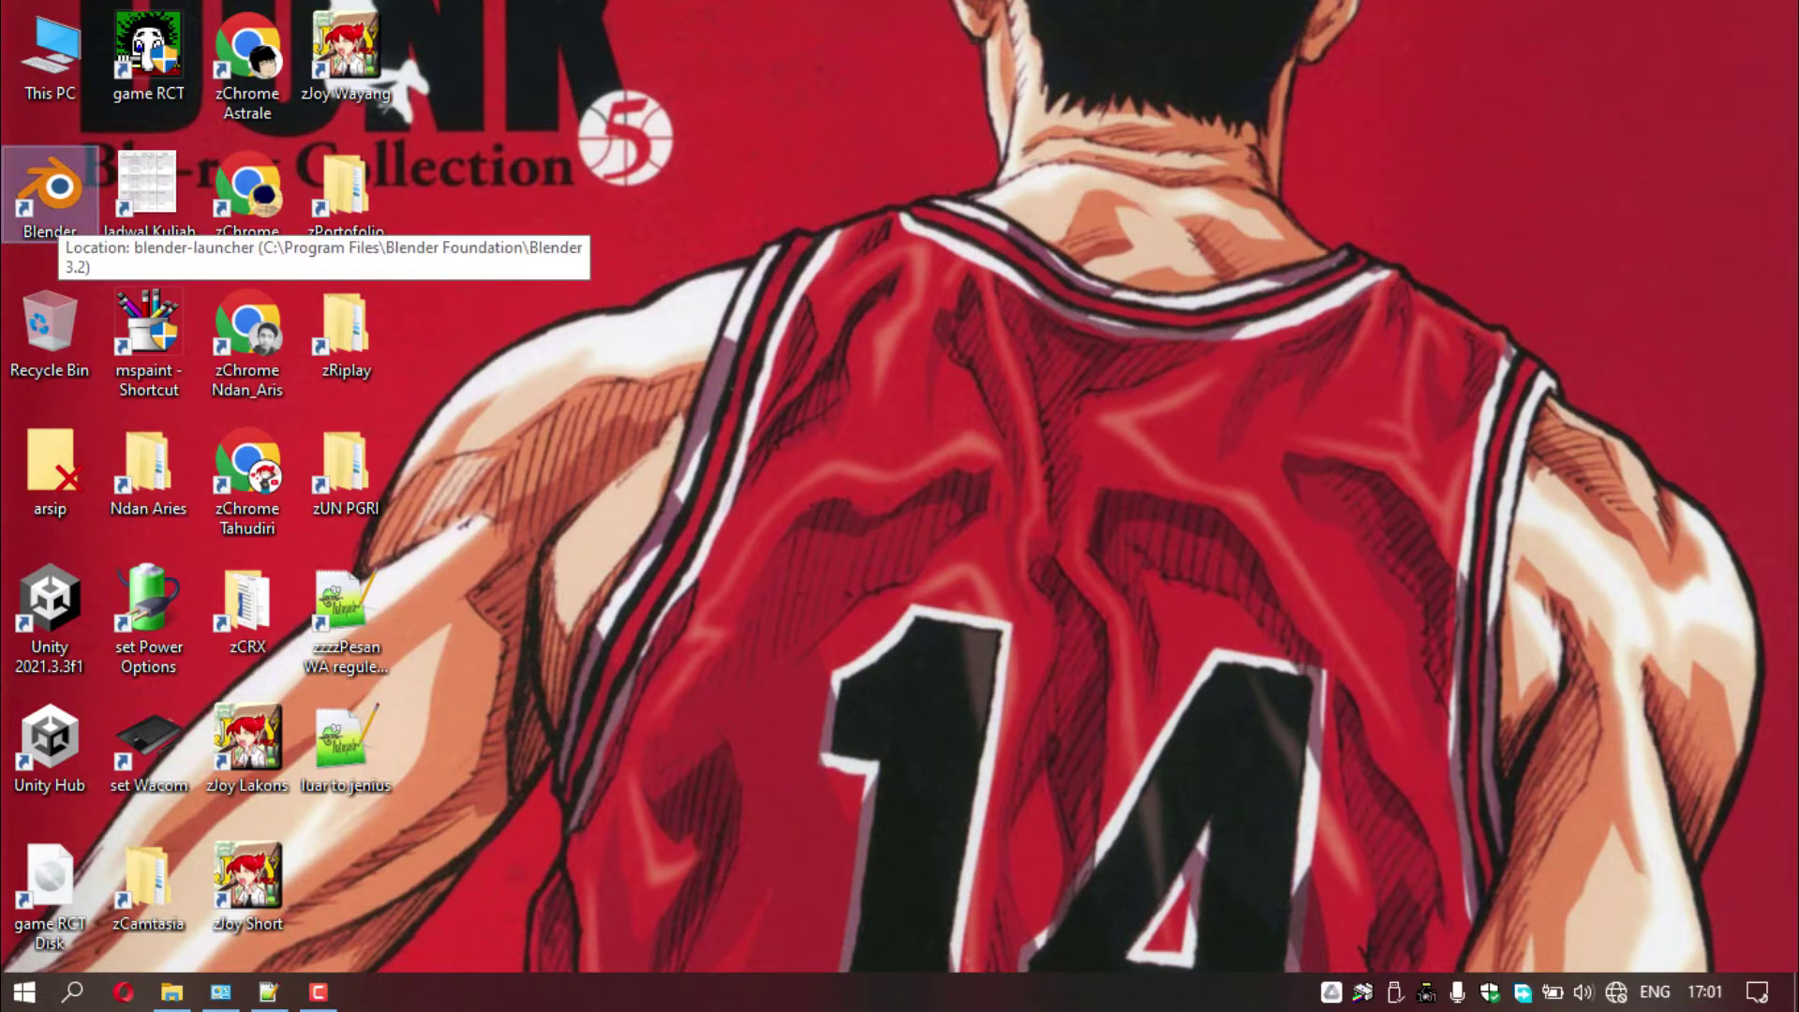
- Launch Blender 3.2.0 from its desktop shortcut and wait for the splash screen
double_click(49, 192)
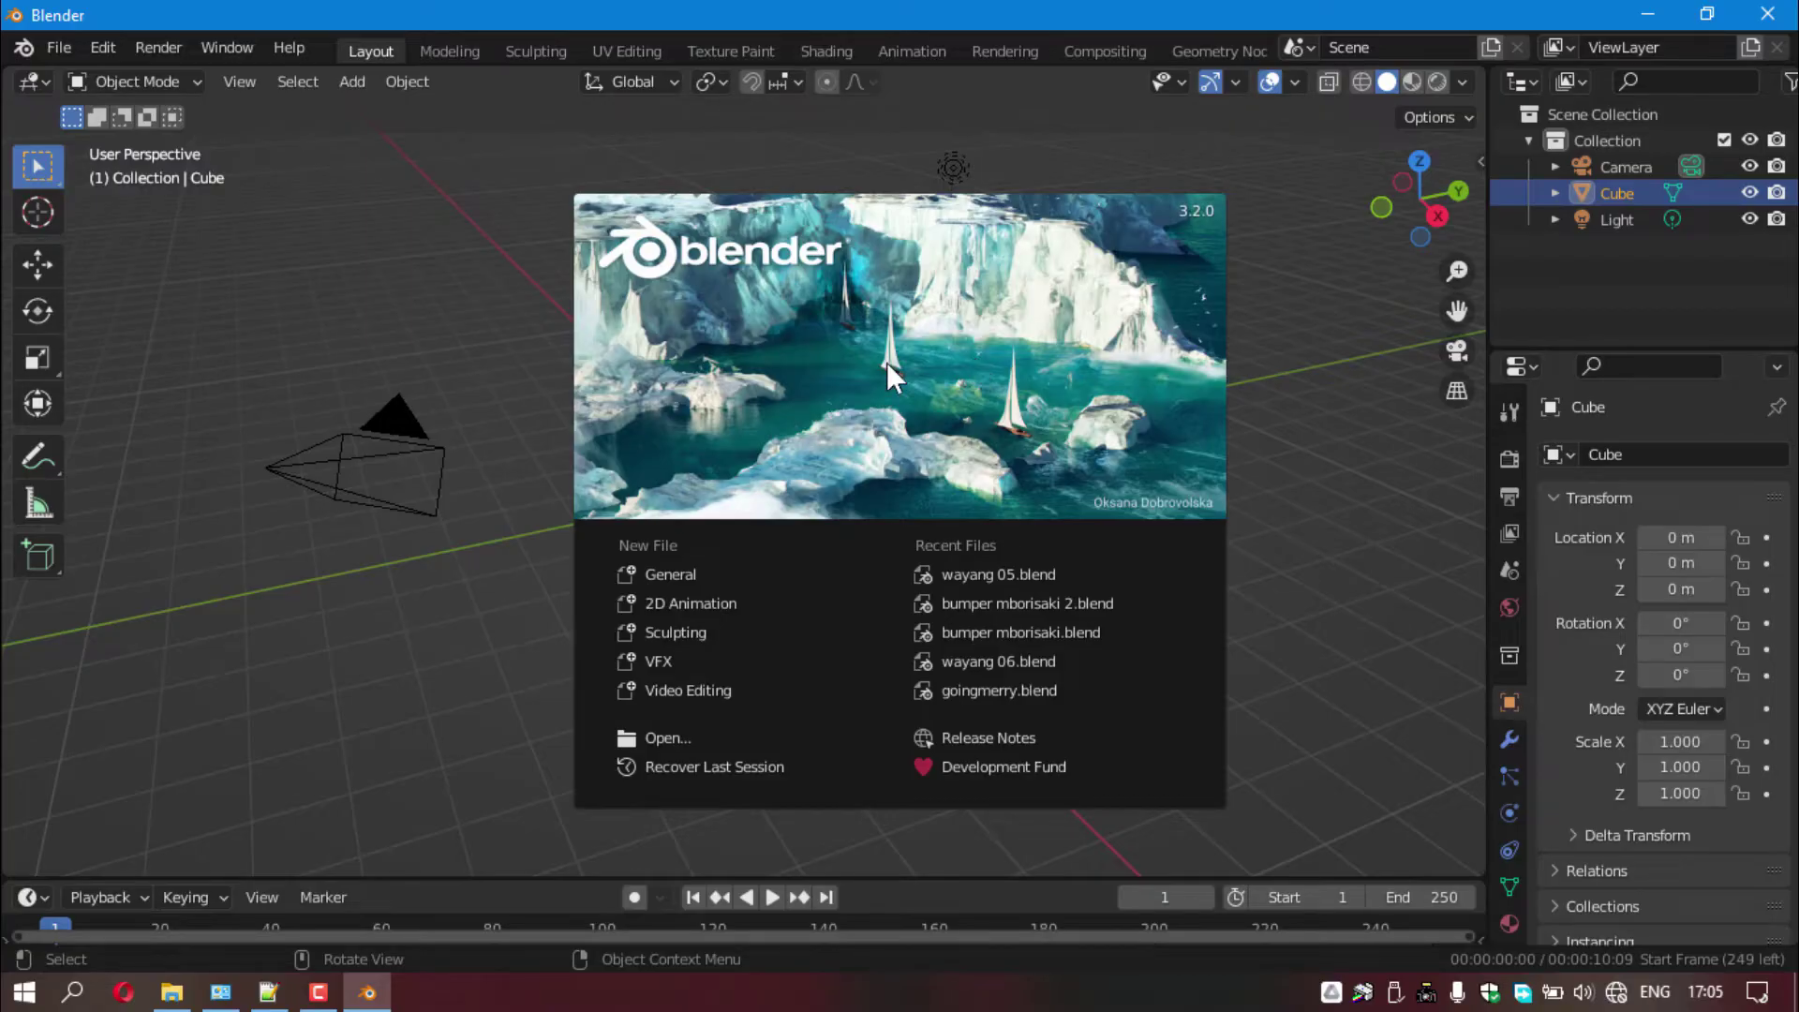
- Dismiss the splash, delete the default cube, and switch to an orthographic top view
left_click(886, 363)
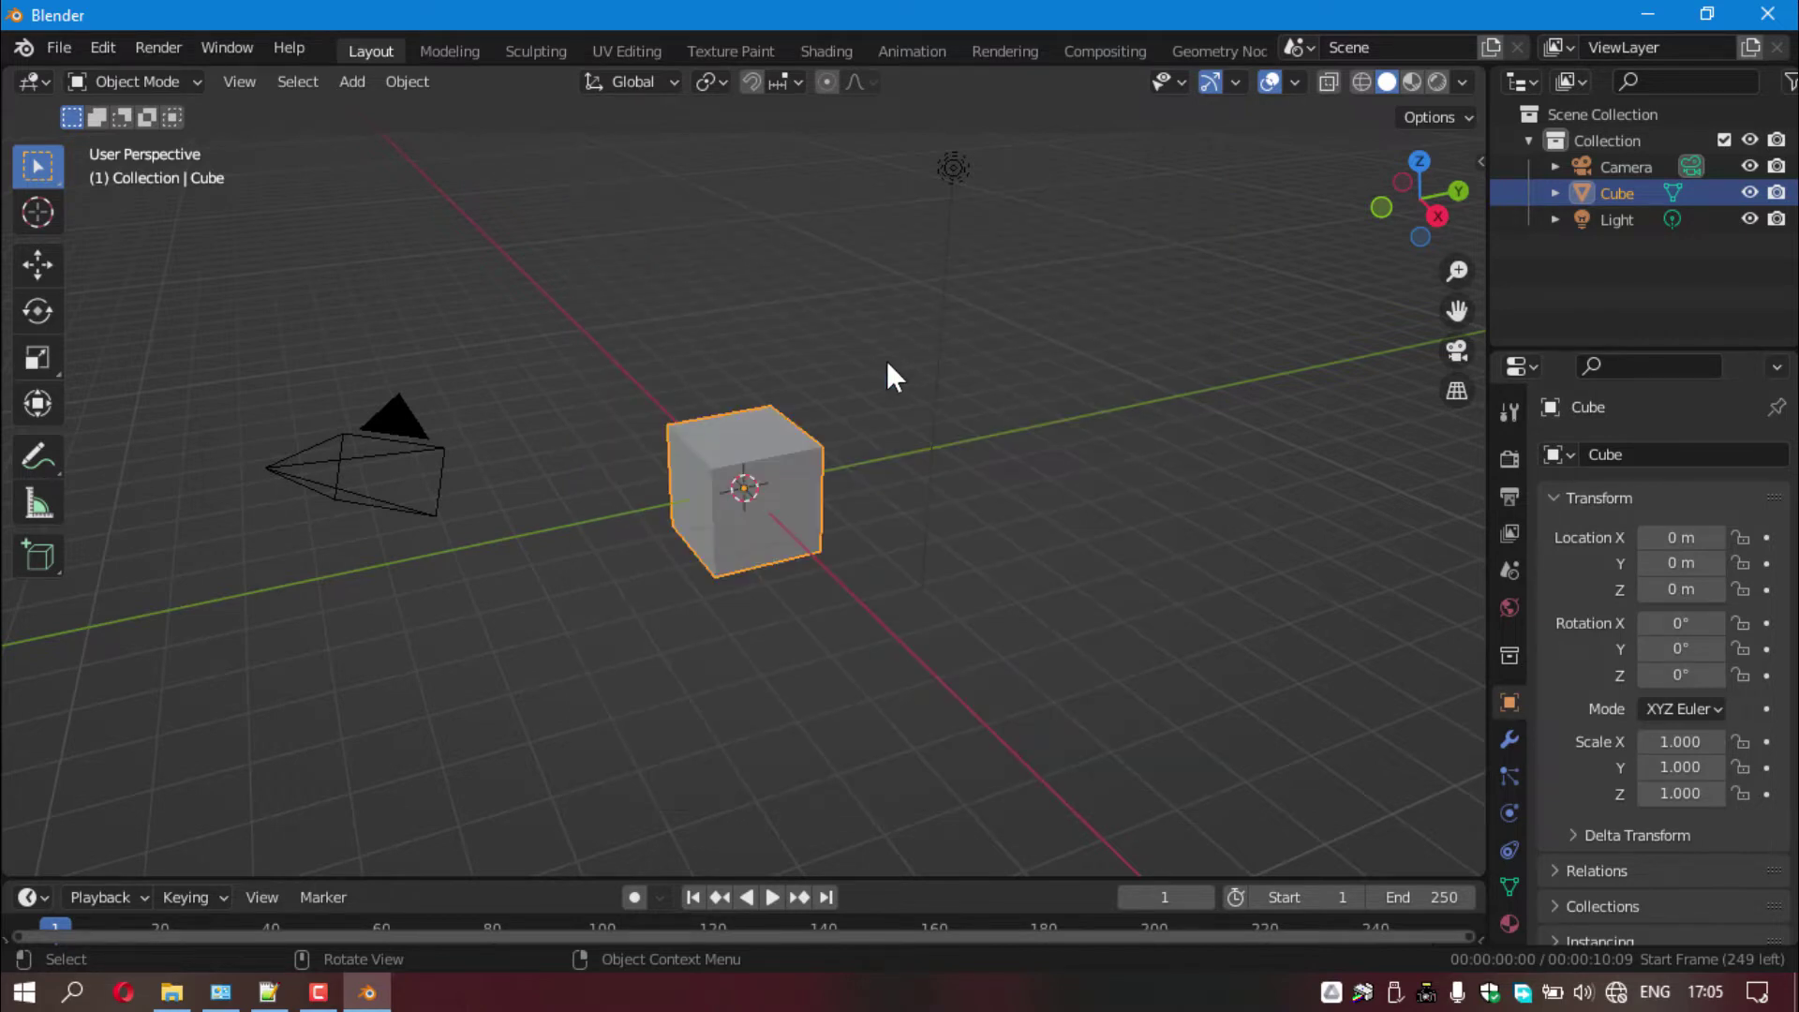
right_click(734, 463)
left_click(616, 824)
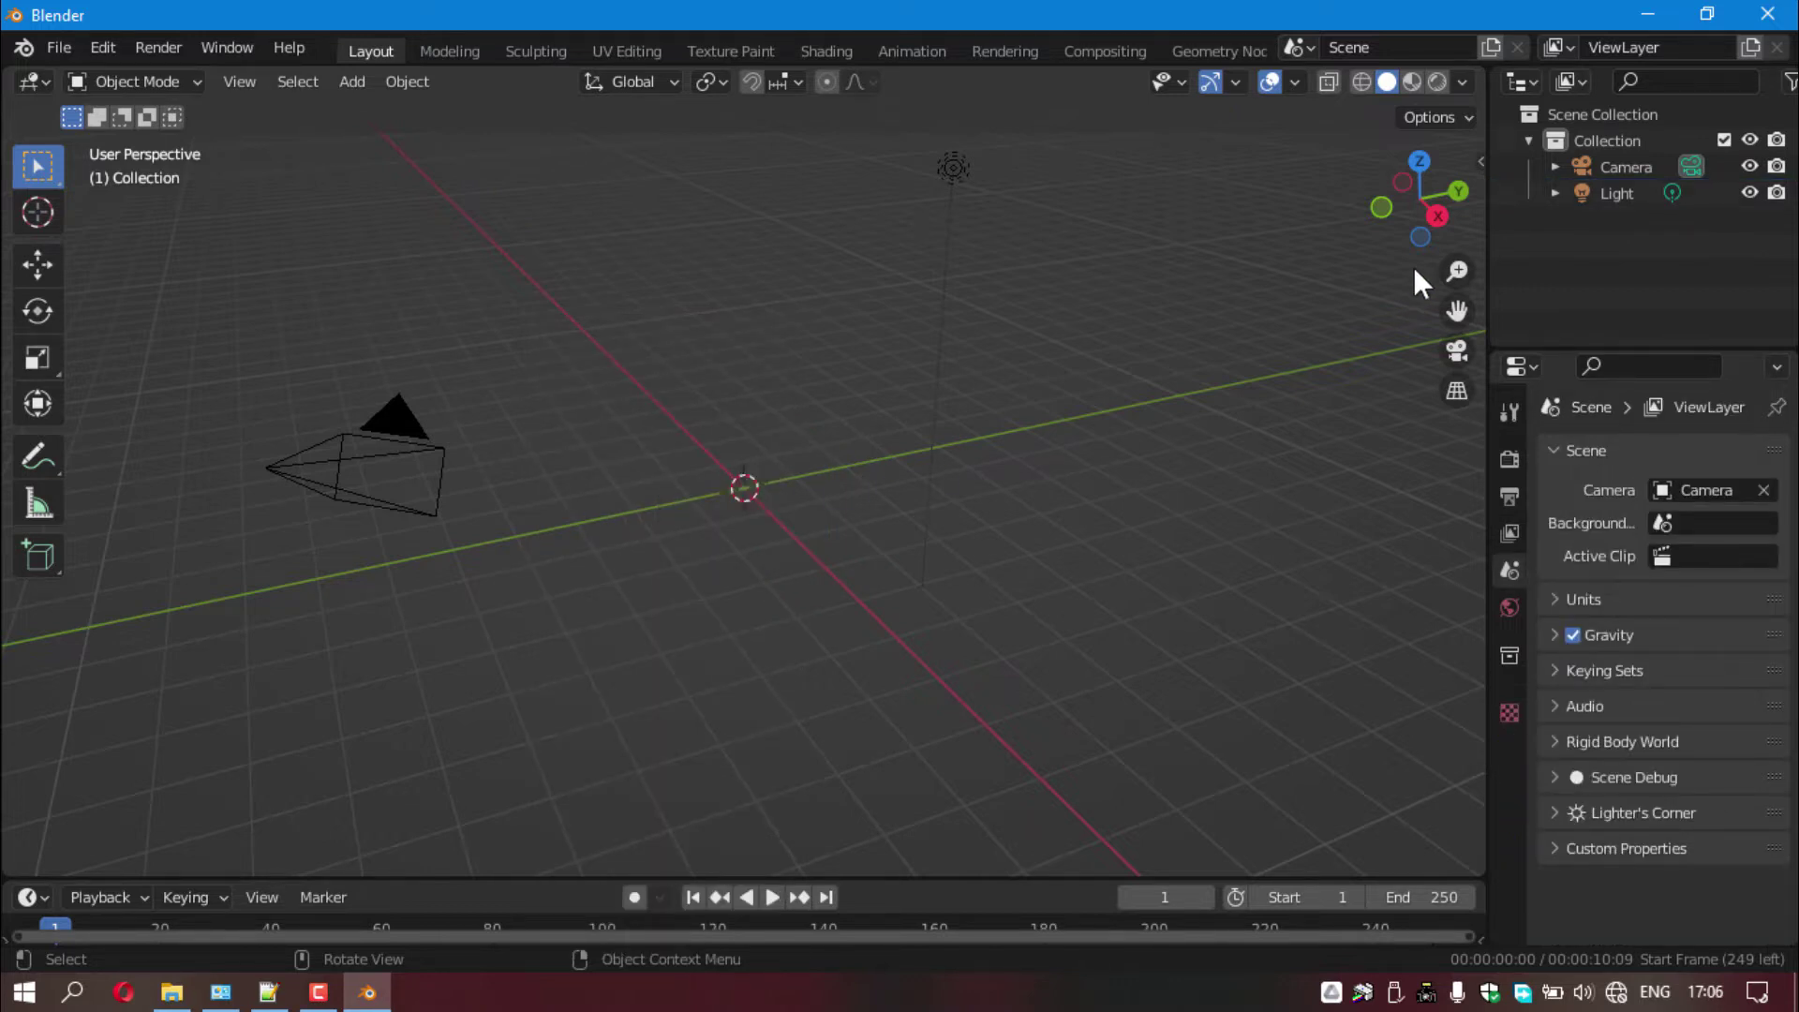
left_click(1421, 161)
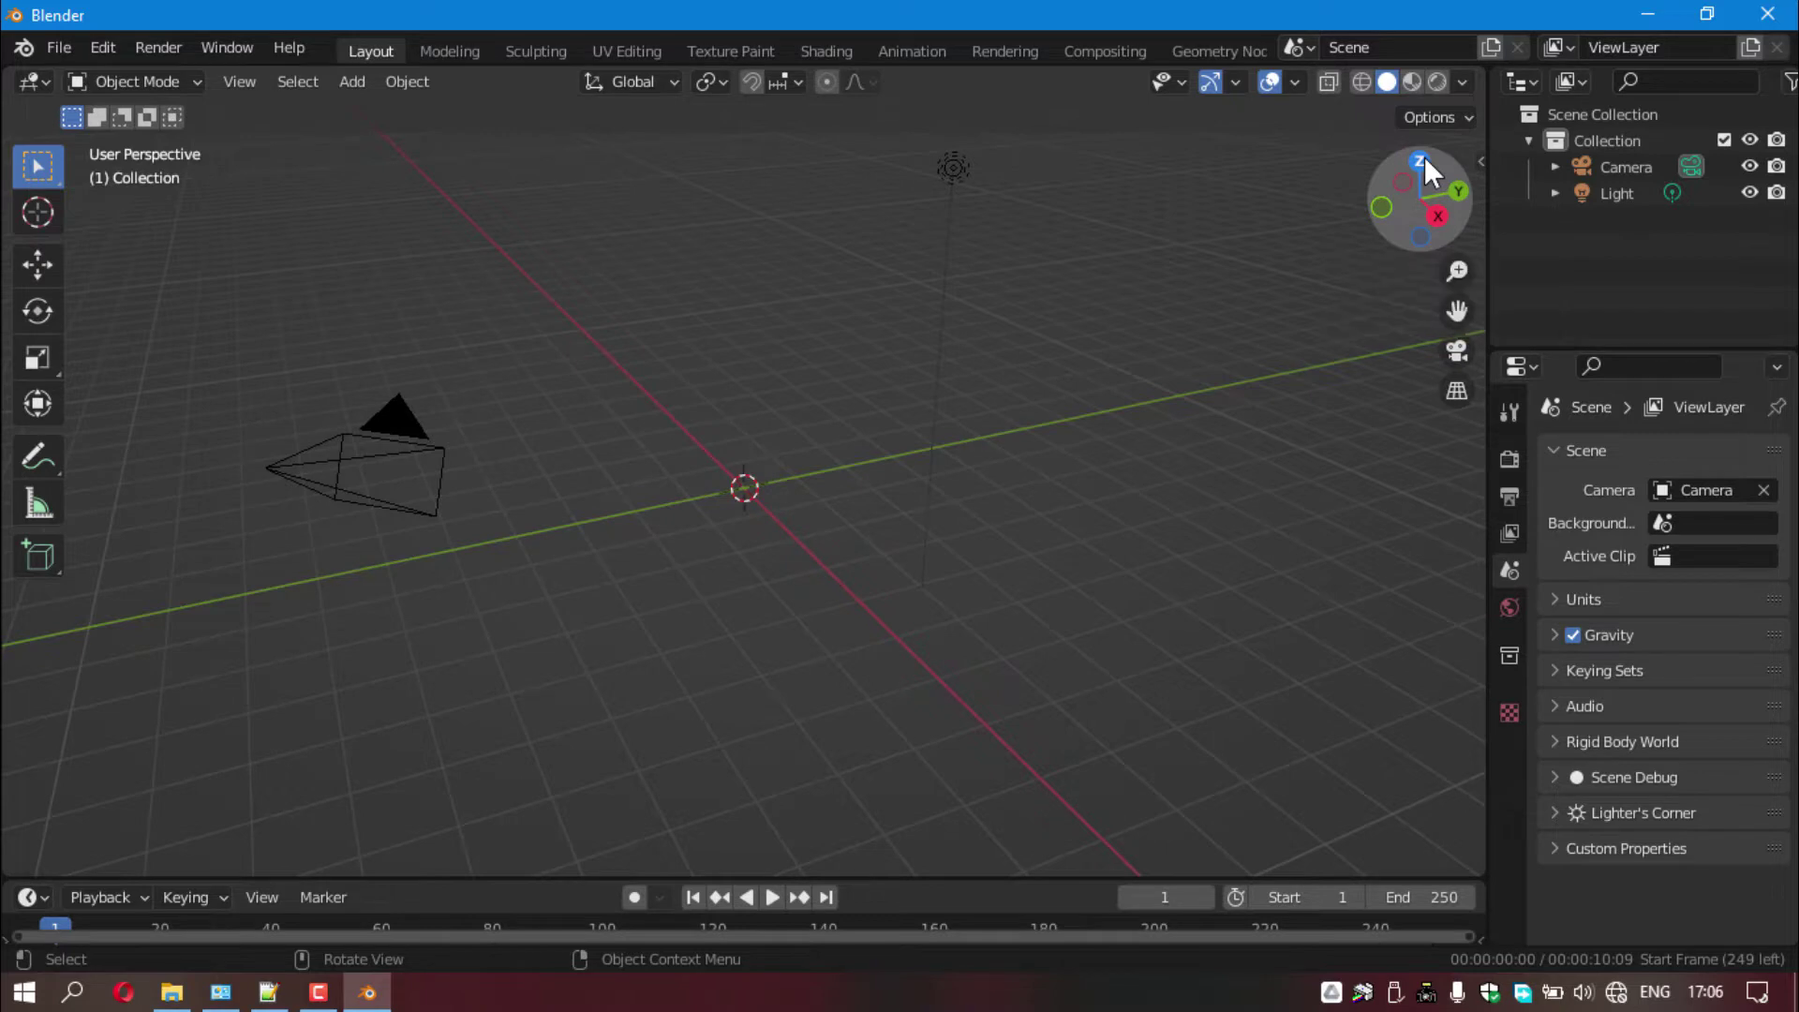
left_click(1449, 391)
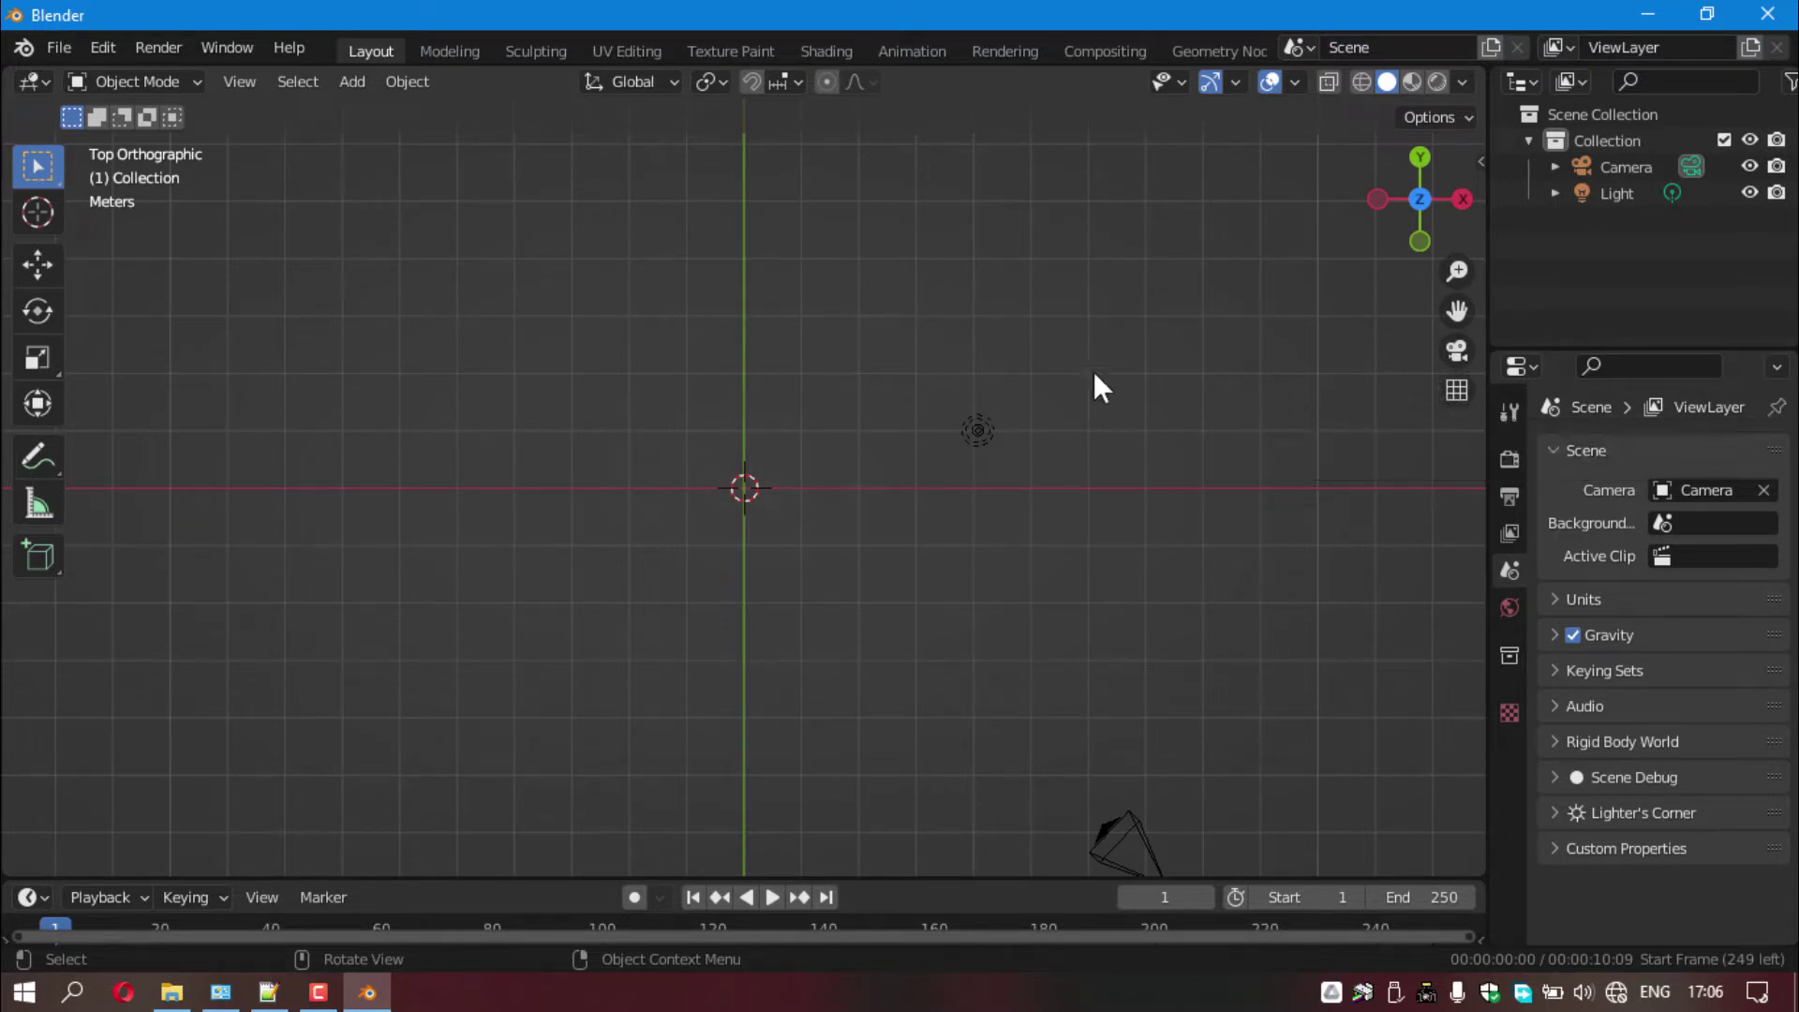
- Add a text object at the origin and edit its text to read 'Channel Kamu'
left_click(361, 82)
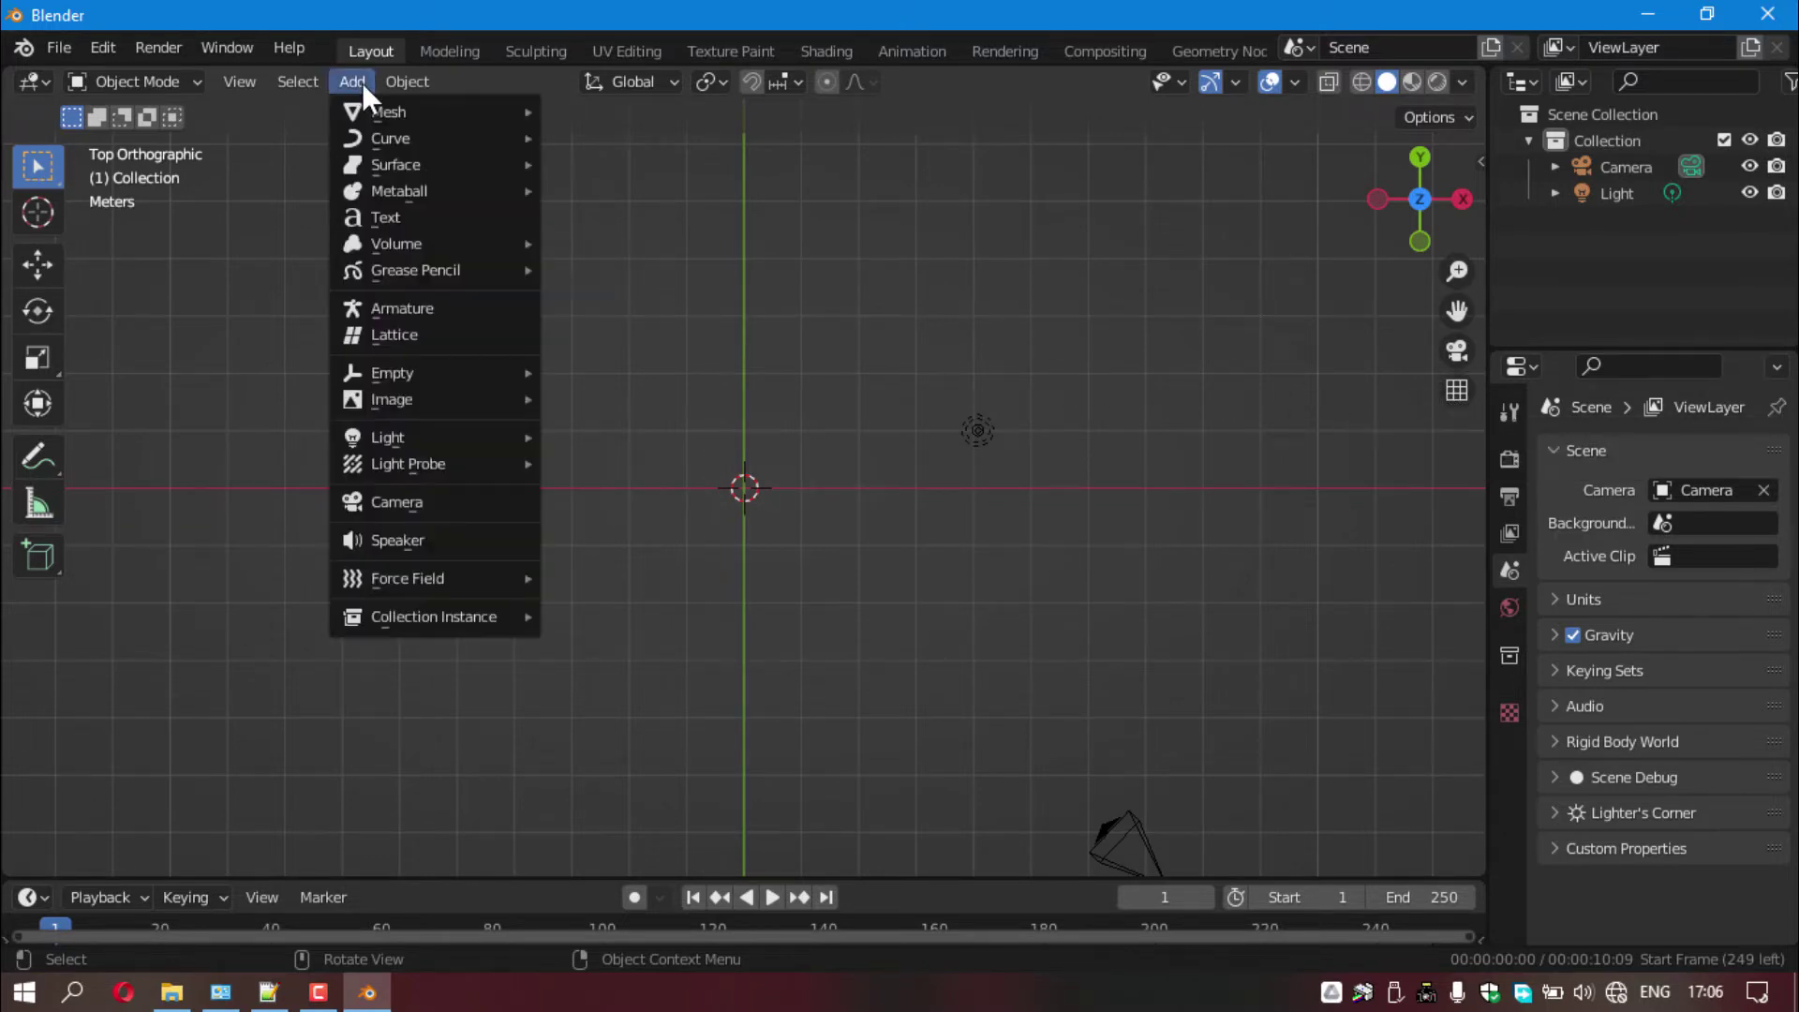
left_click(469, 219)
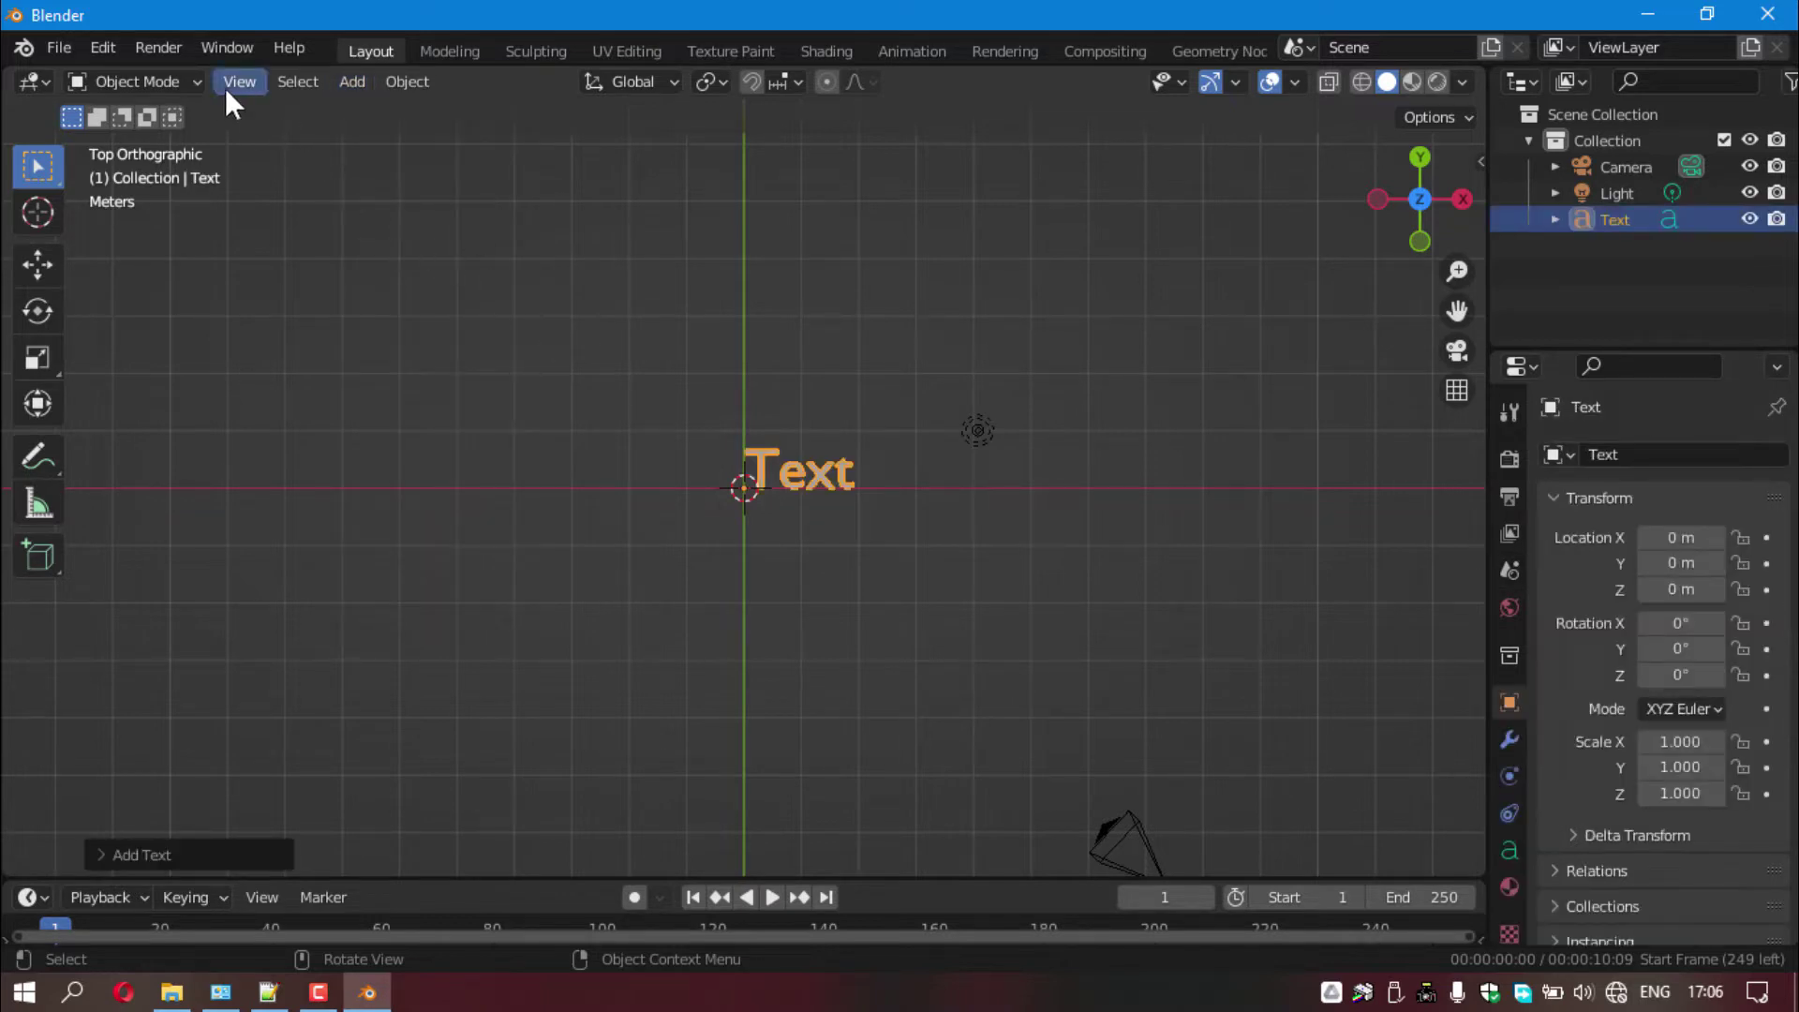
left_click(178, 80)
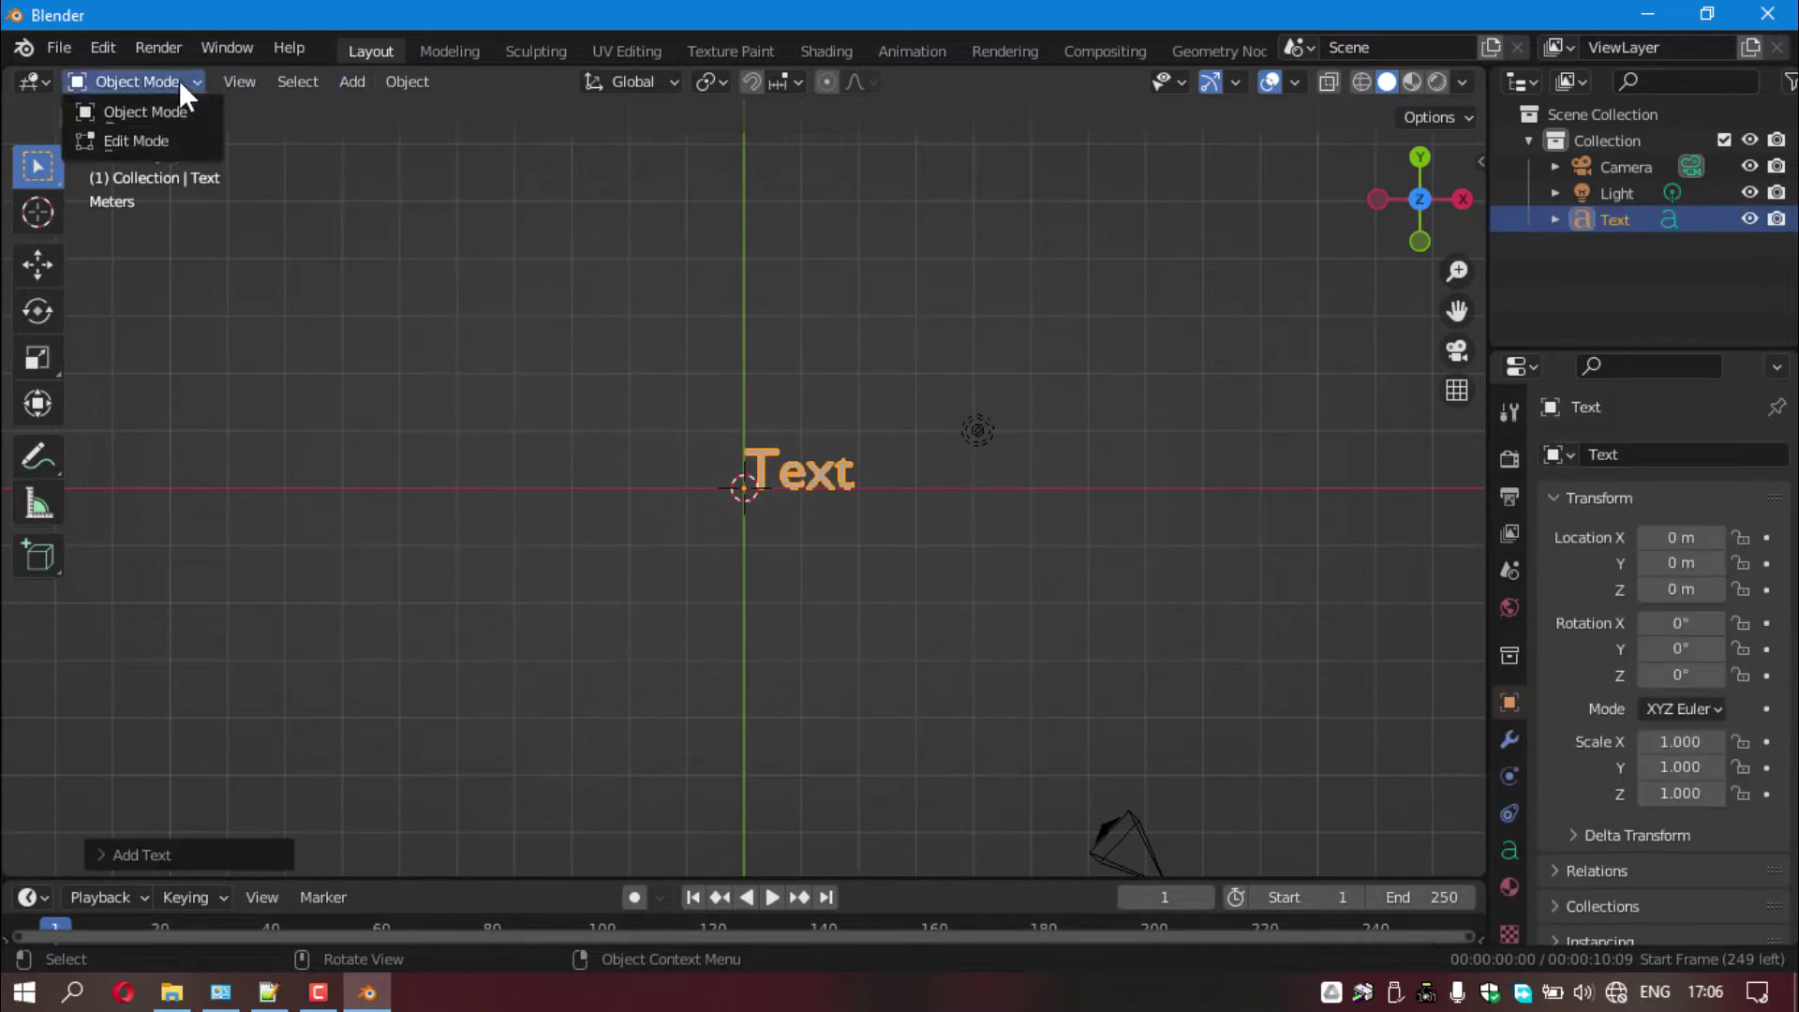
left_click(173, 143)
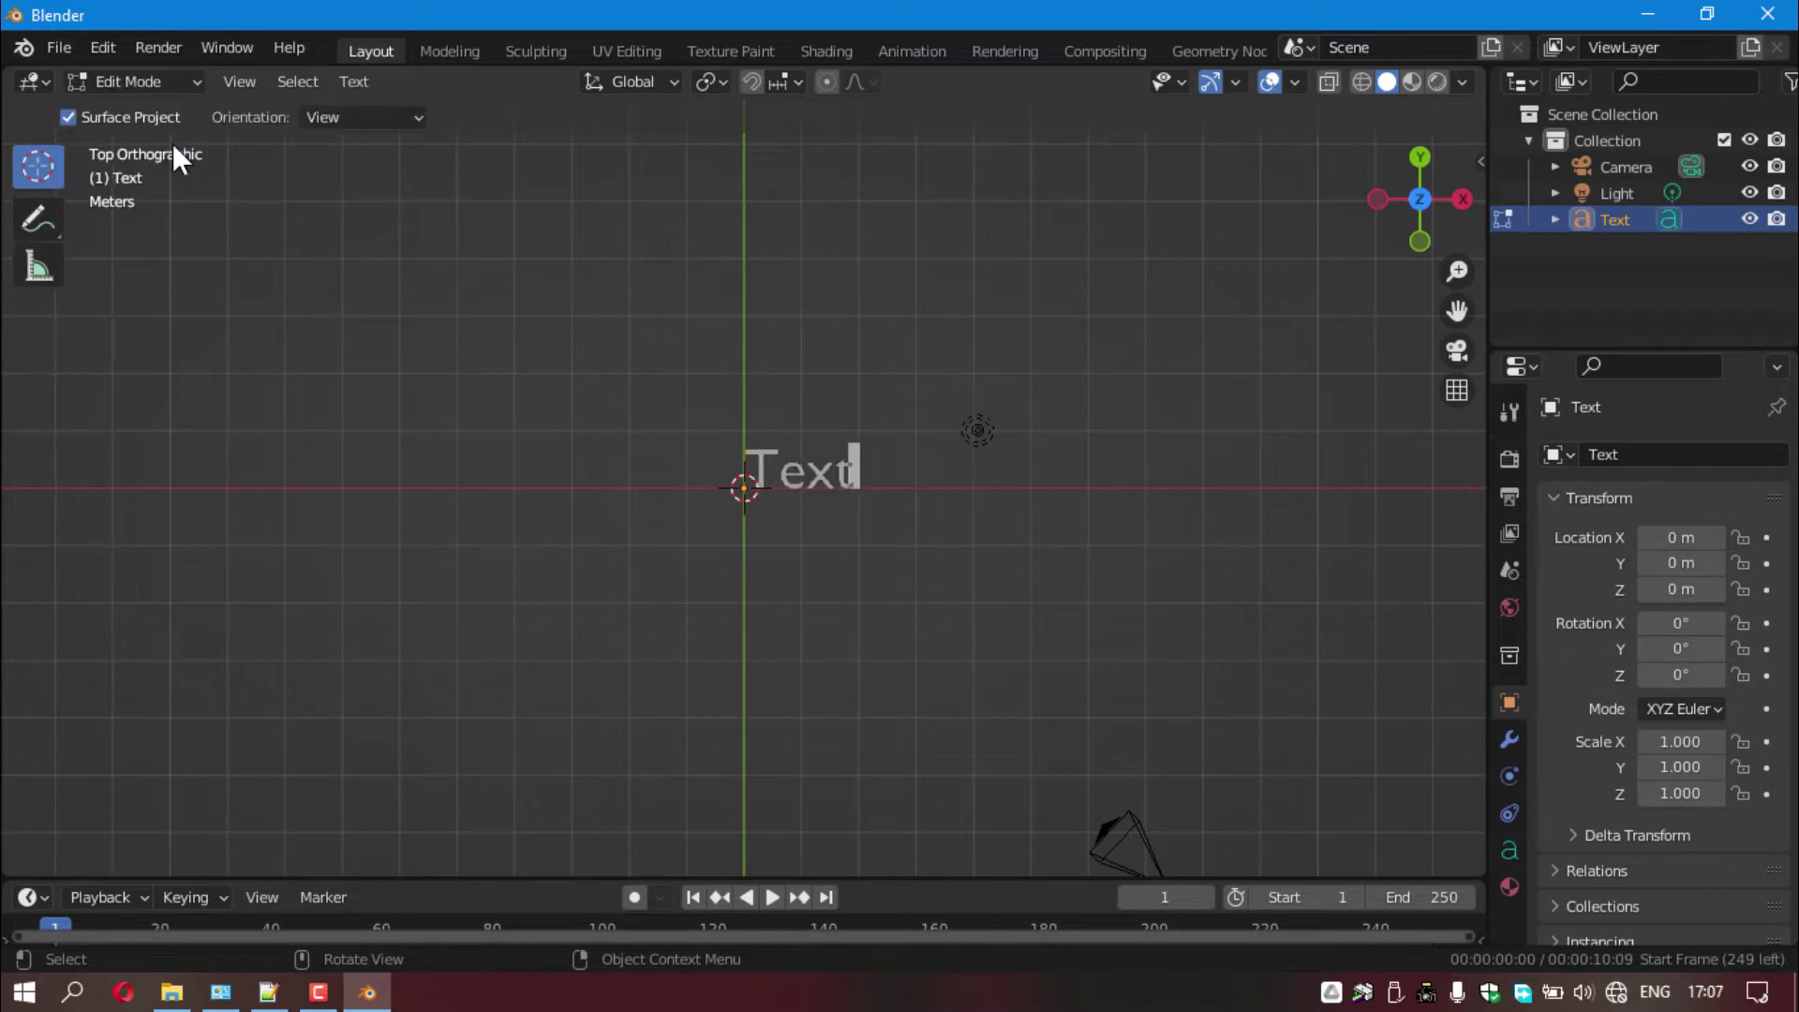
key("BackSpace")
key("BackSpace")
key("BackSpace")
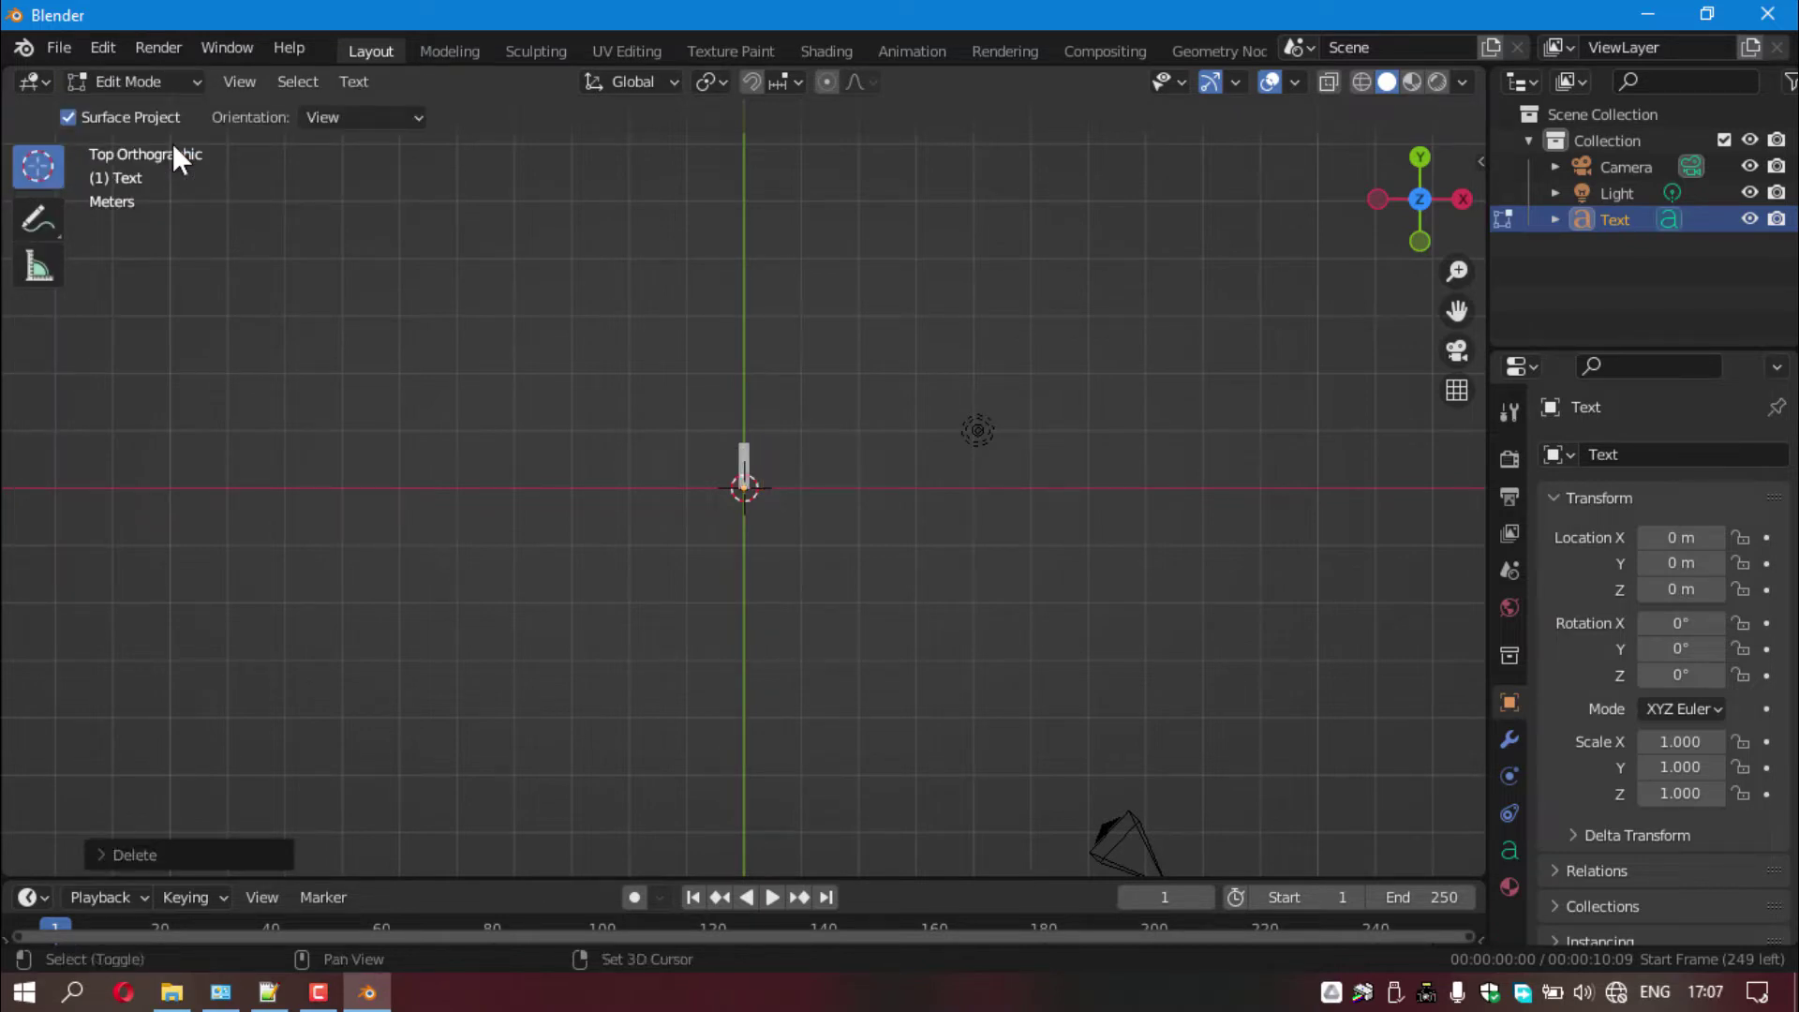
type("Channelkam")
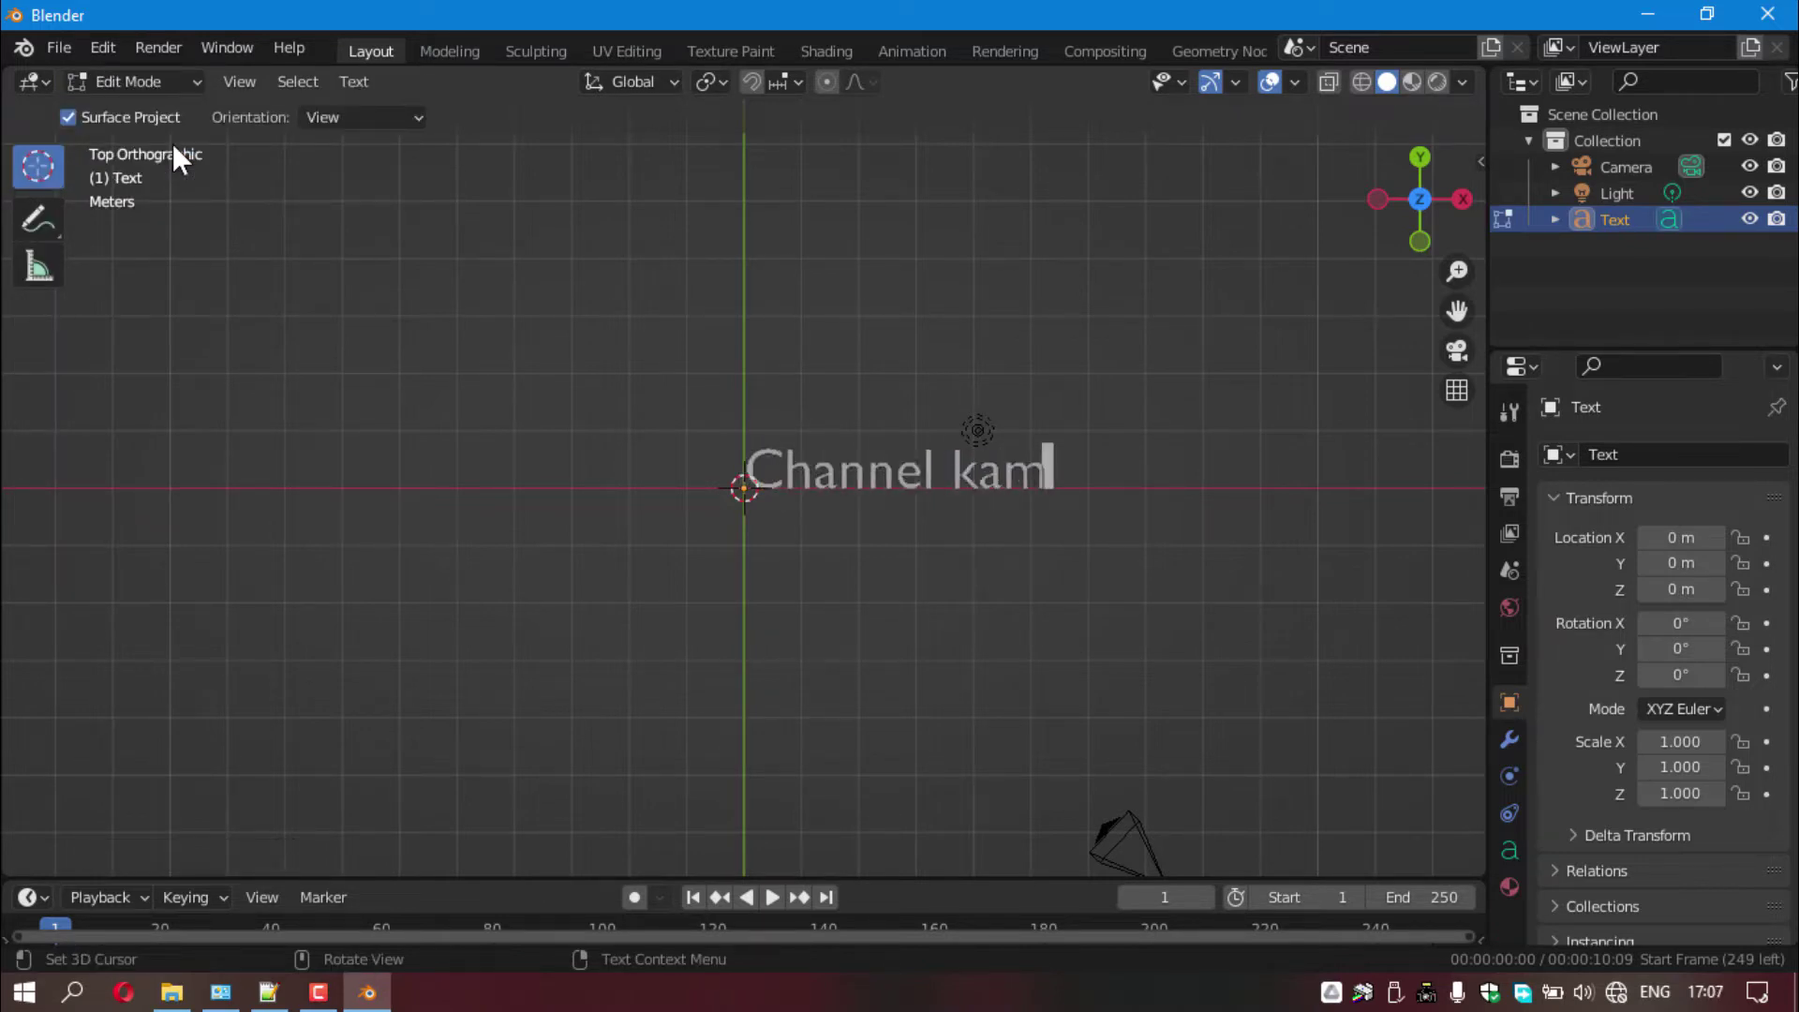
type("u")
key("BackSpace")
key("BackSpace")
key("BackSpace")
key("BackSpace")
type("Kamu")
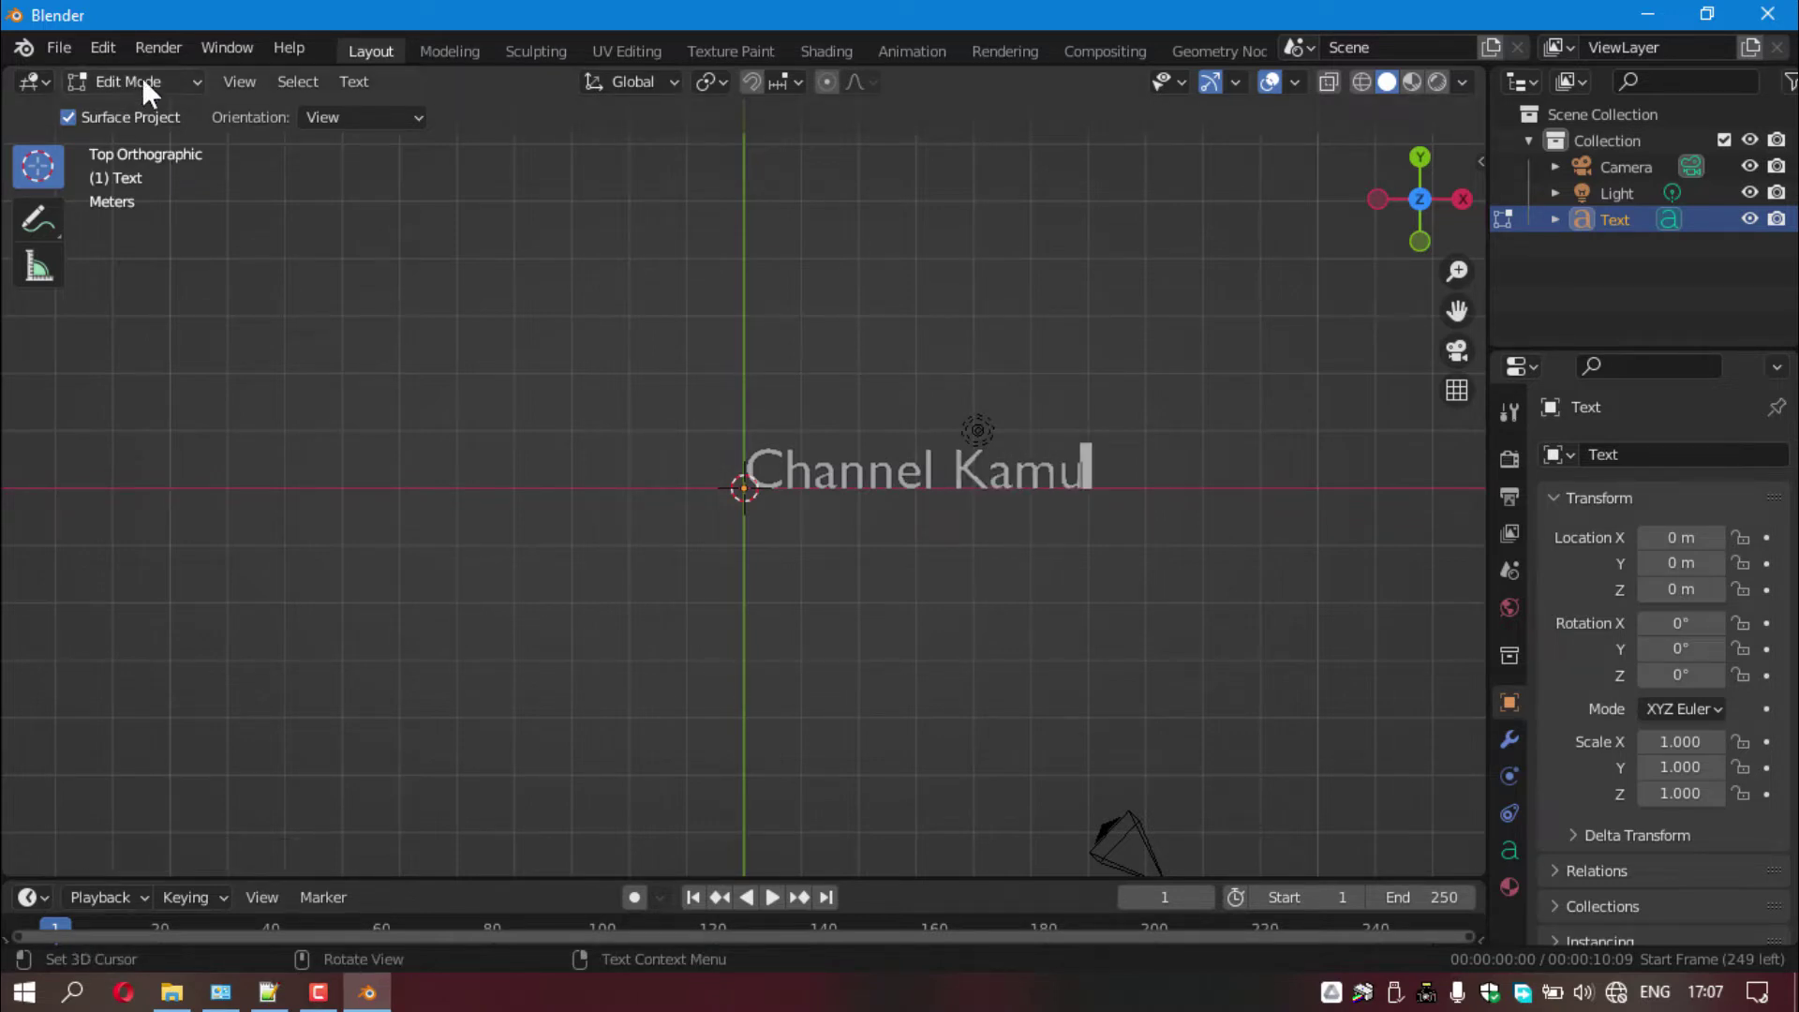
left_click(142, 79)
left_click(144, 109)
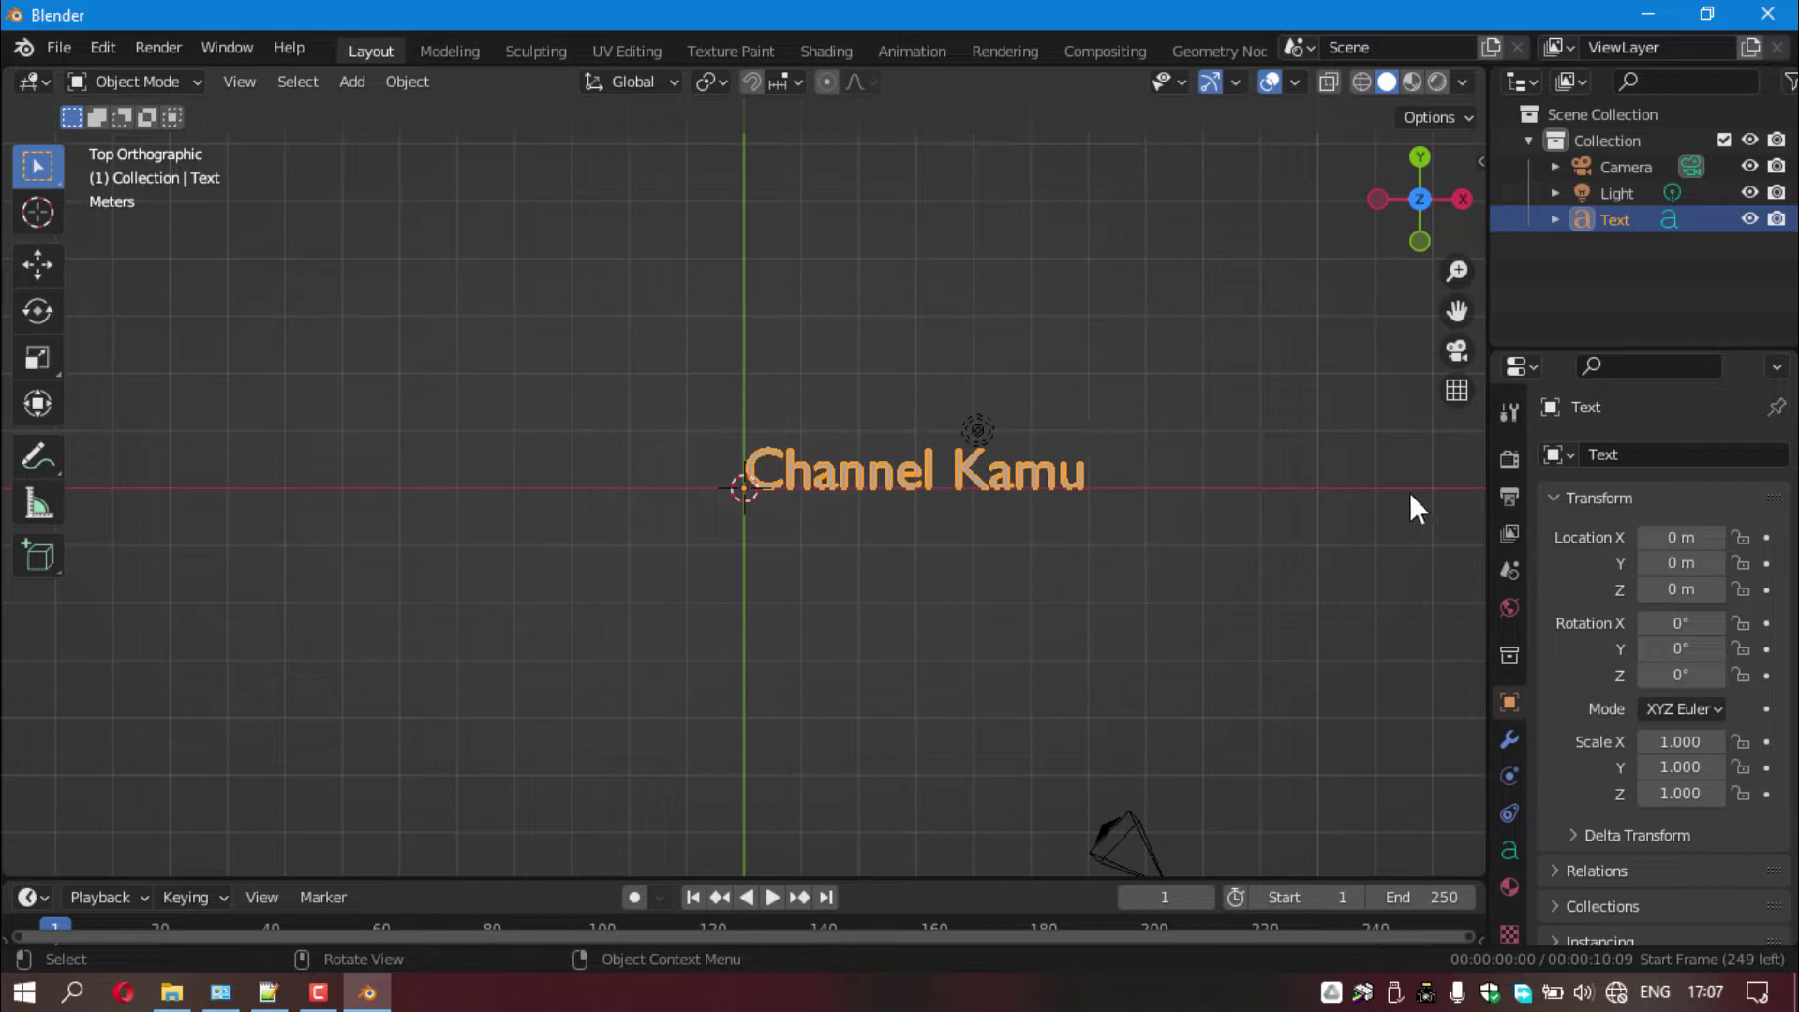
- Set the text's horizontal and vertical paragraph alignment to Center in Object Data properties
left_click_drag(1486, 511, 1367, 514)
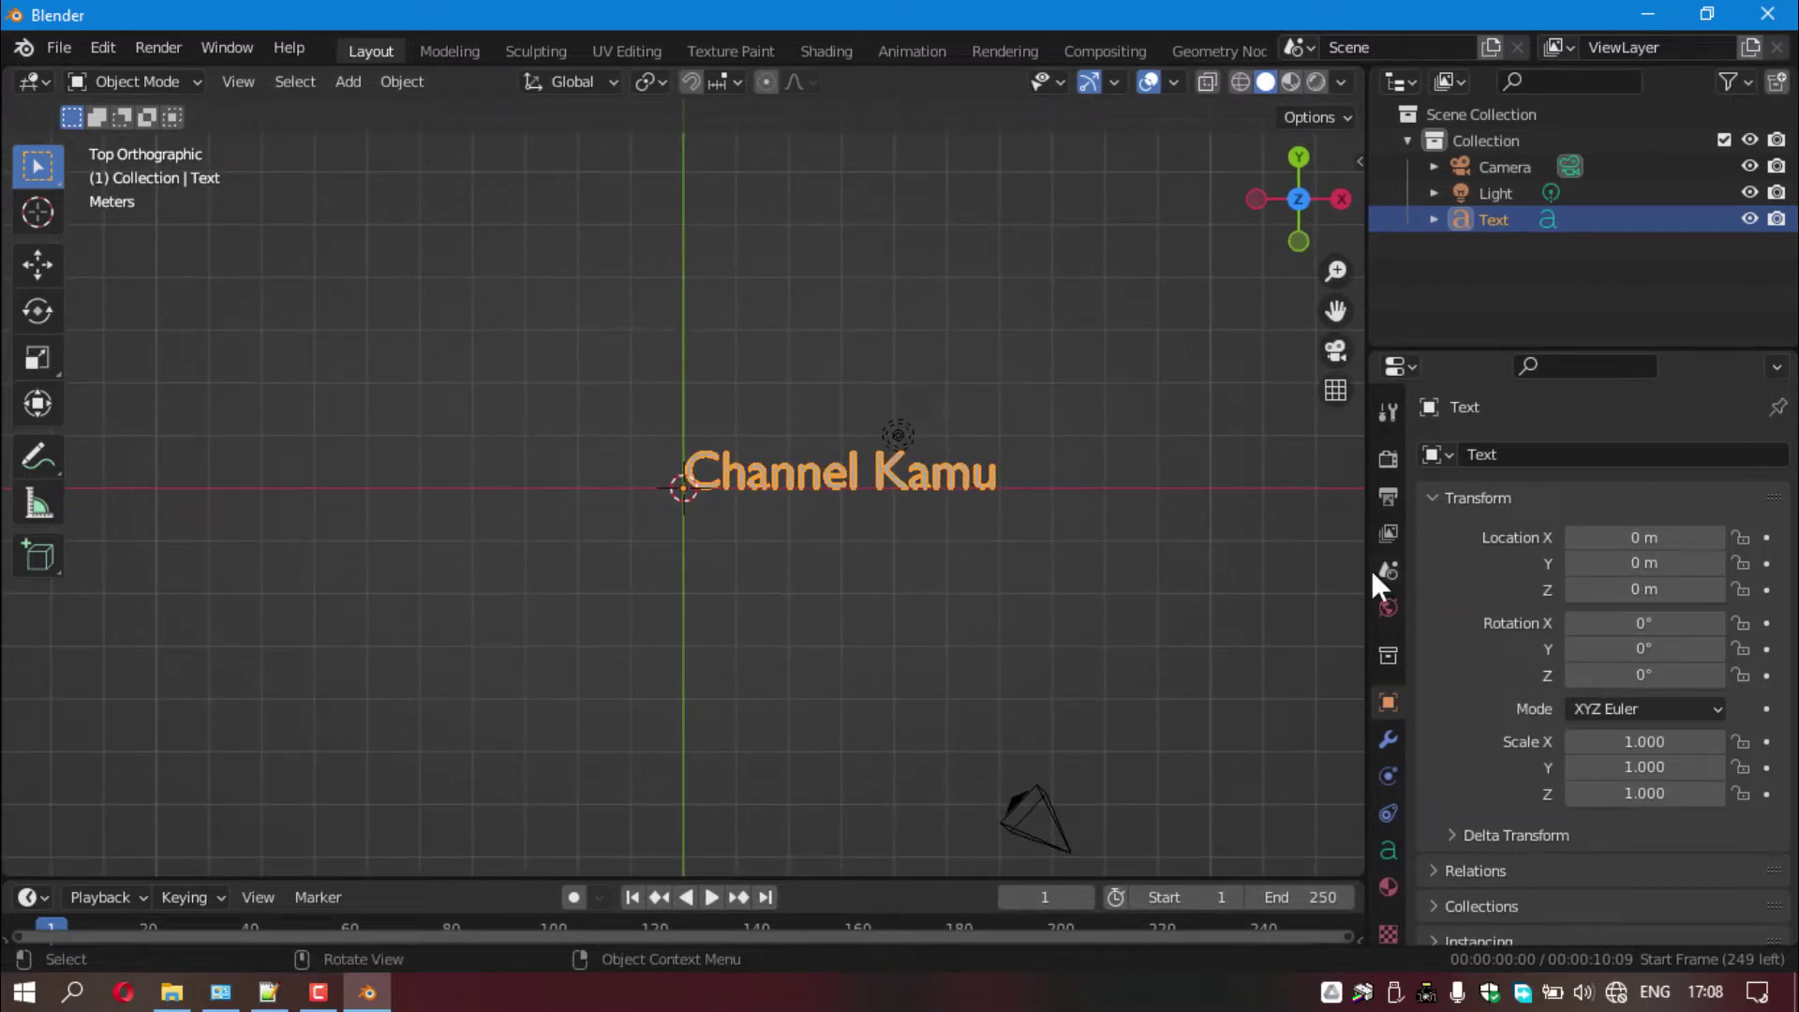
left_click(1387, 850)
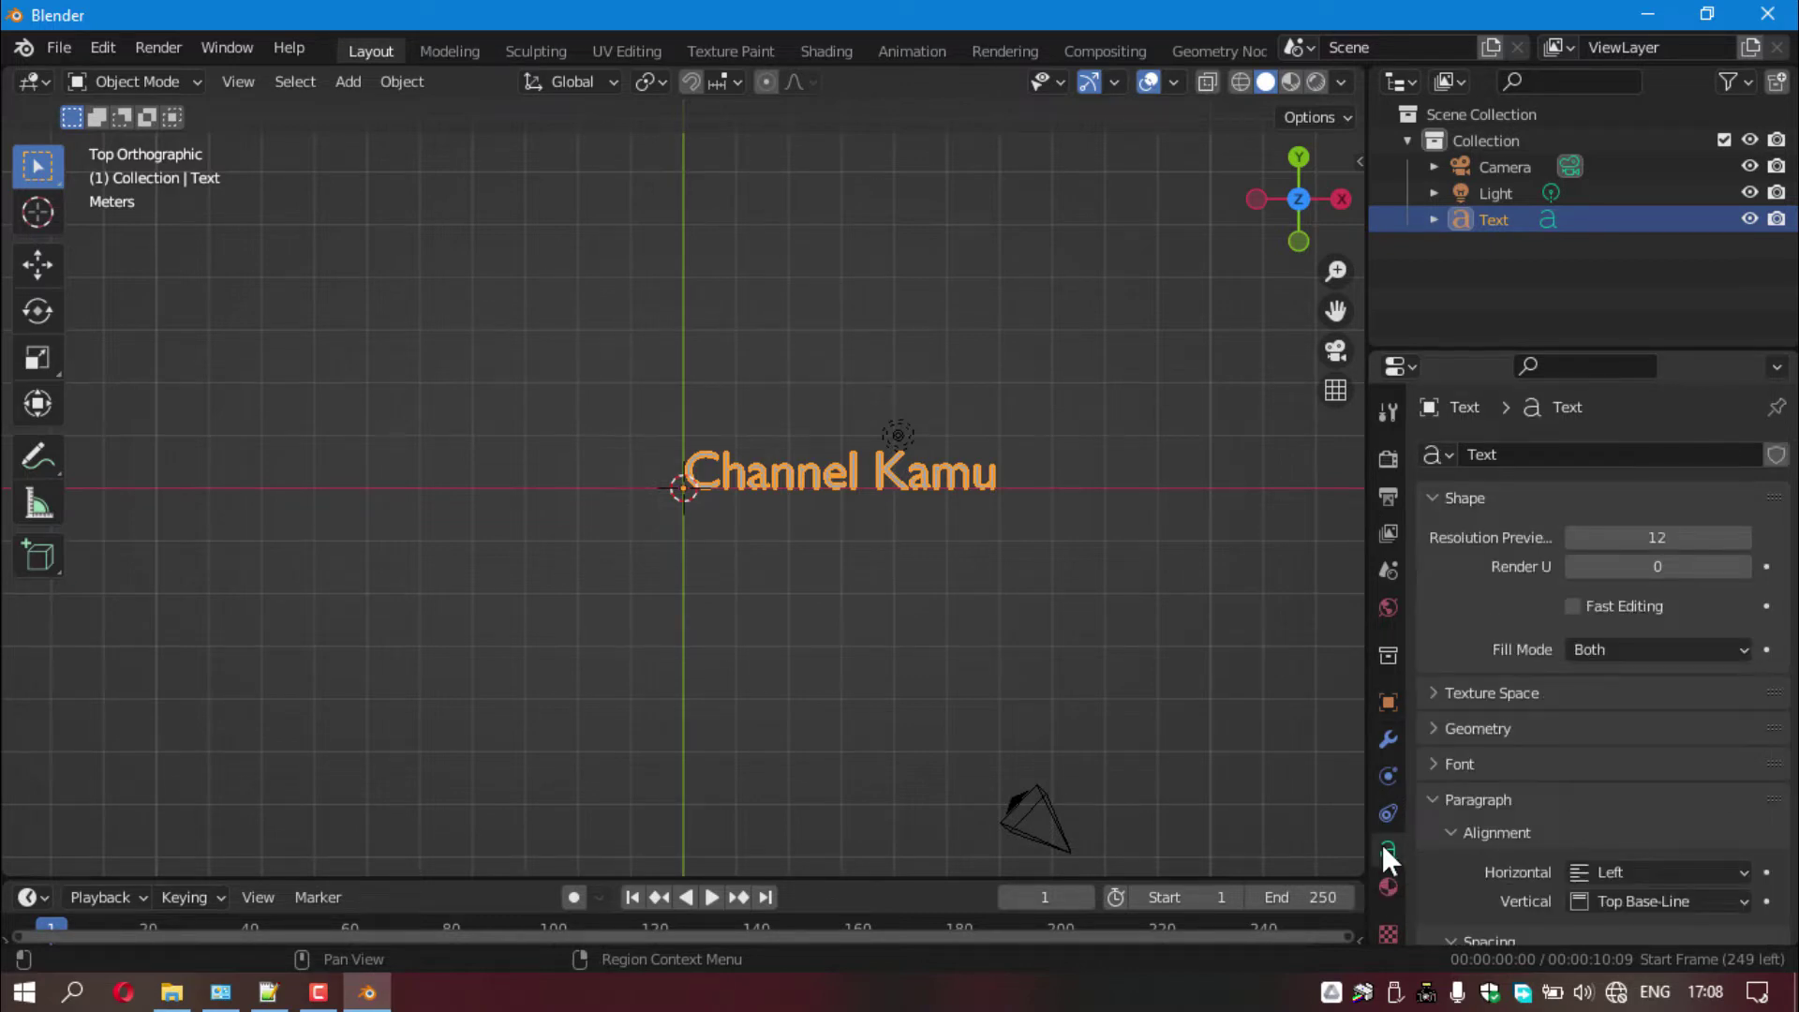
left_click(1615, 871)
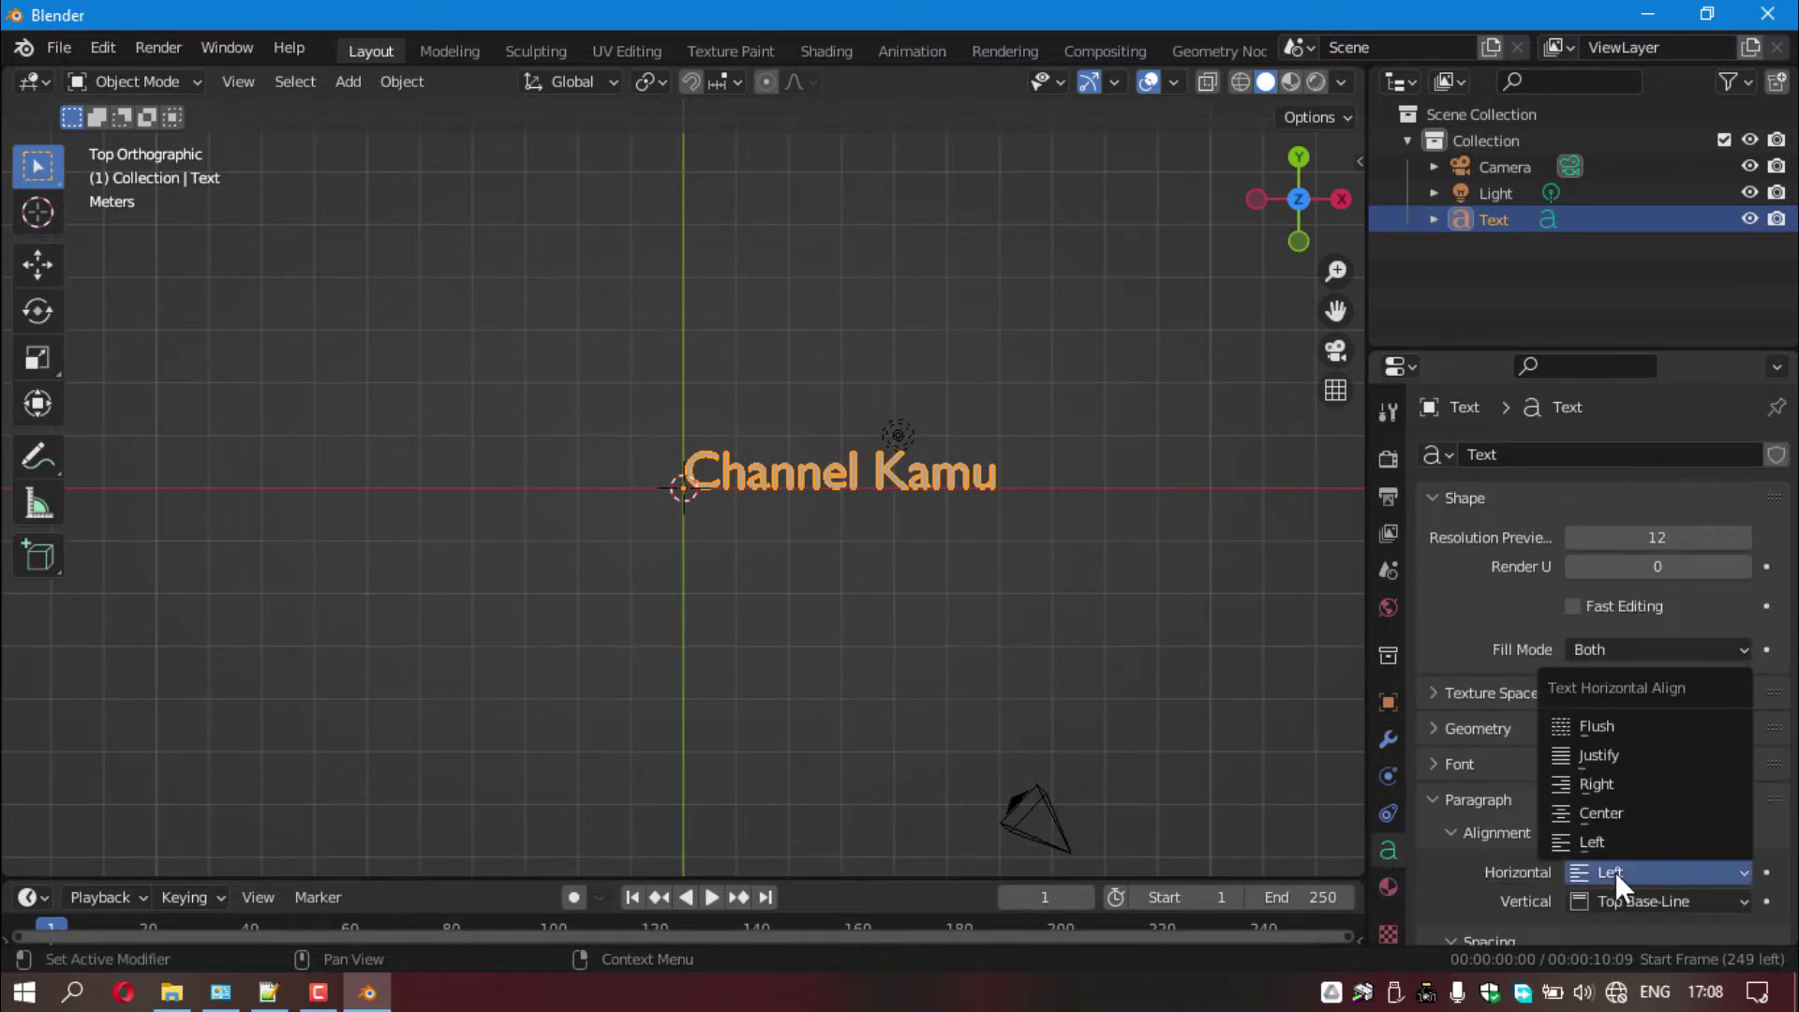
left_click(1615, 810)
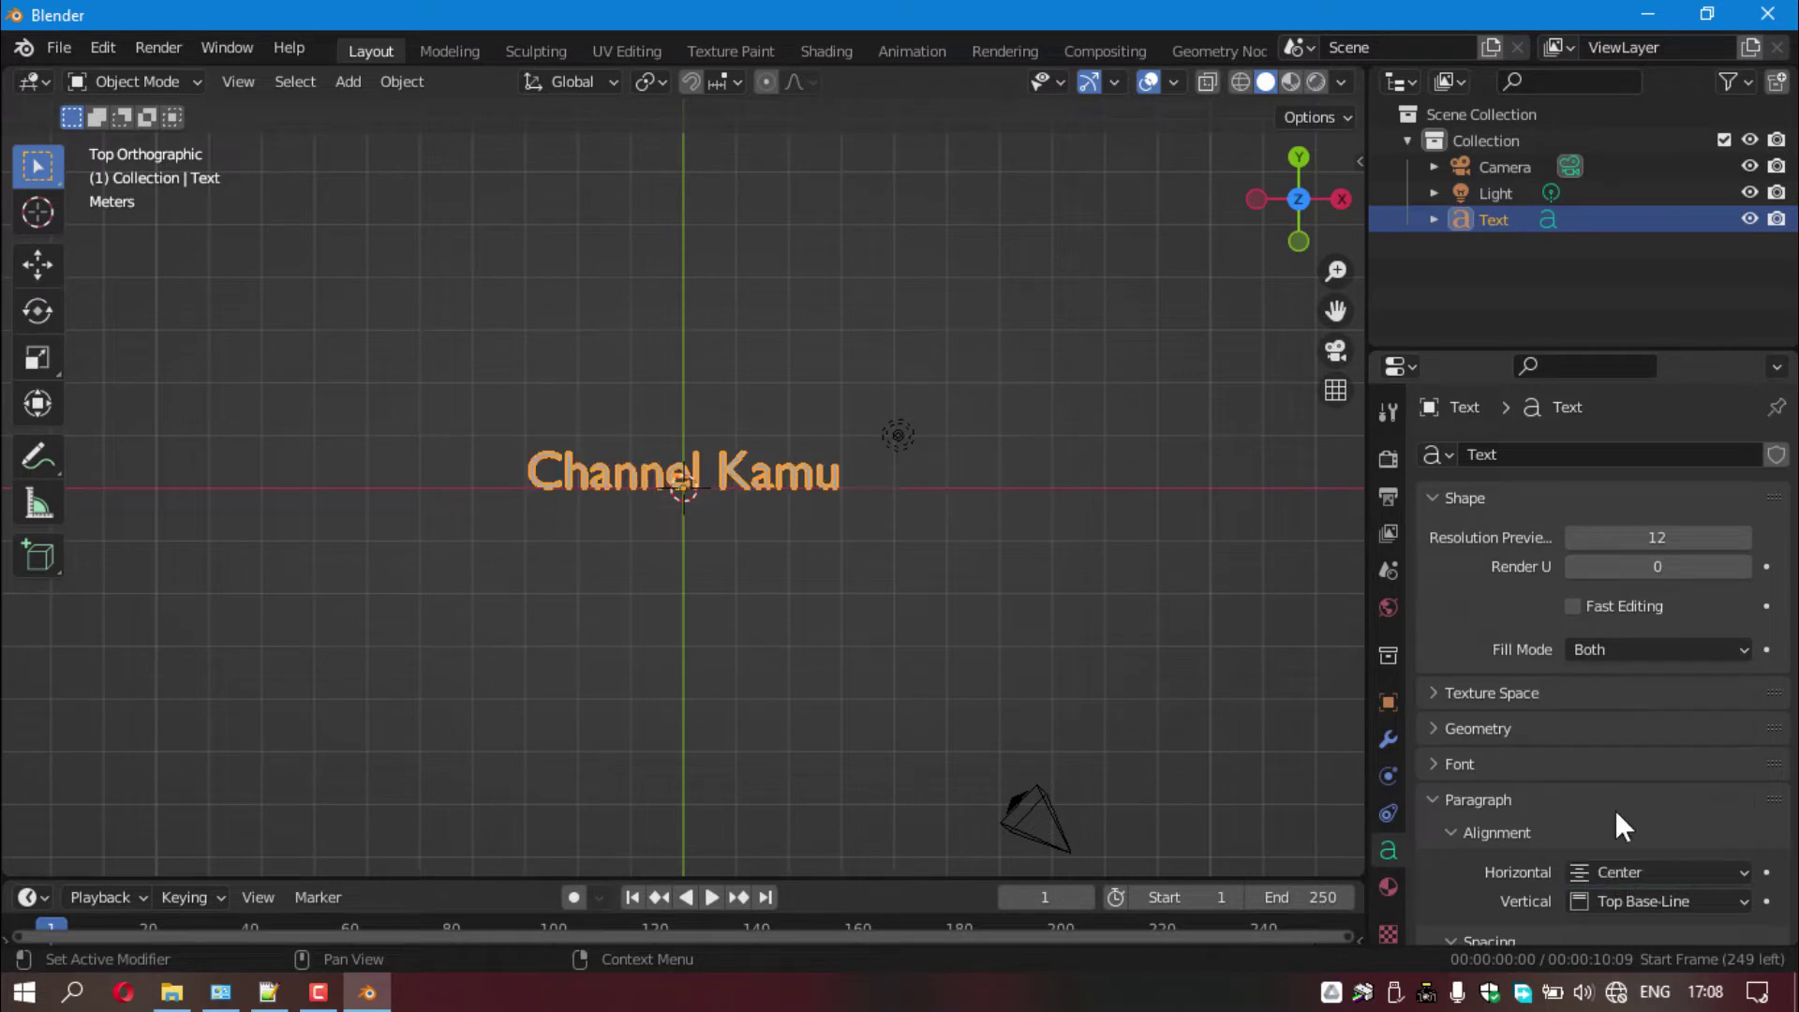
left_click(1636, 896)
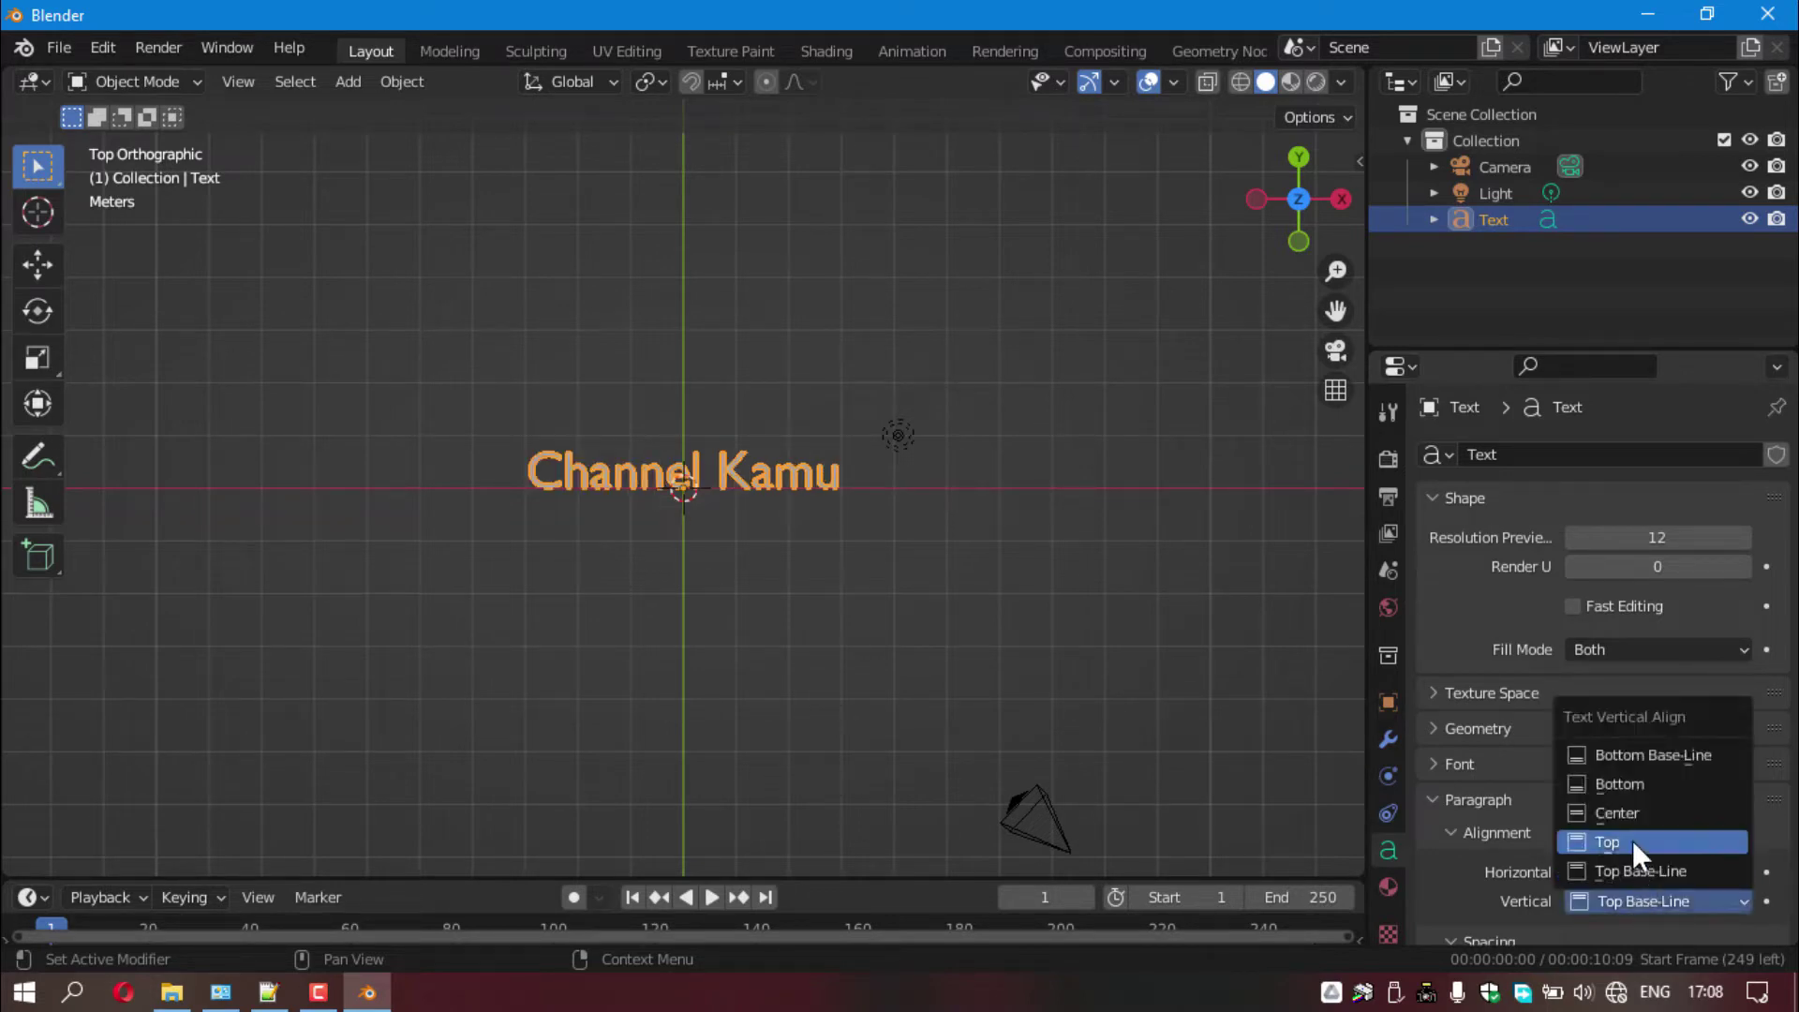
left_click(1630, 810)
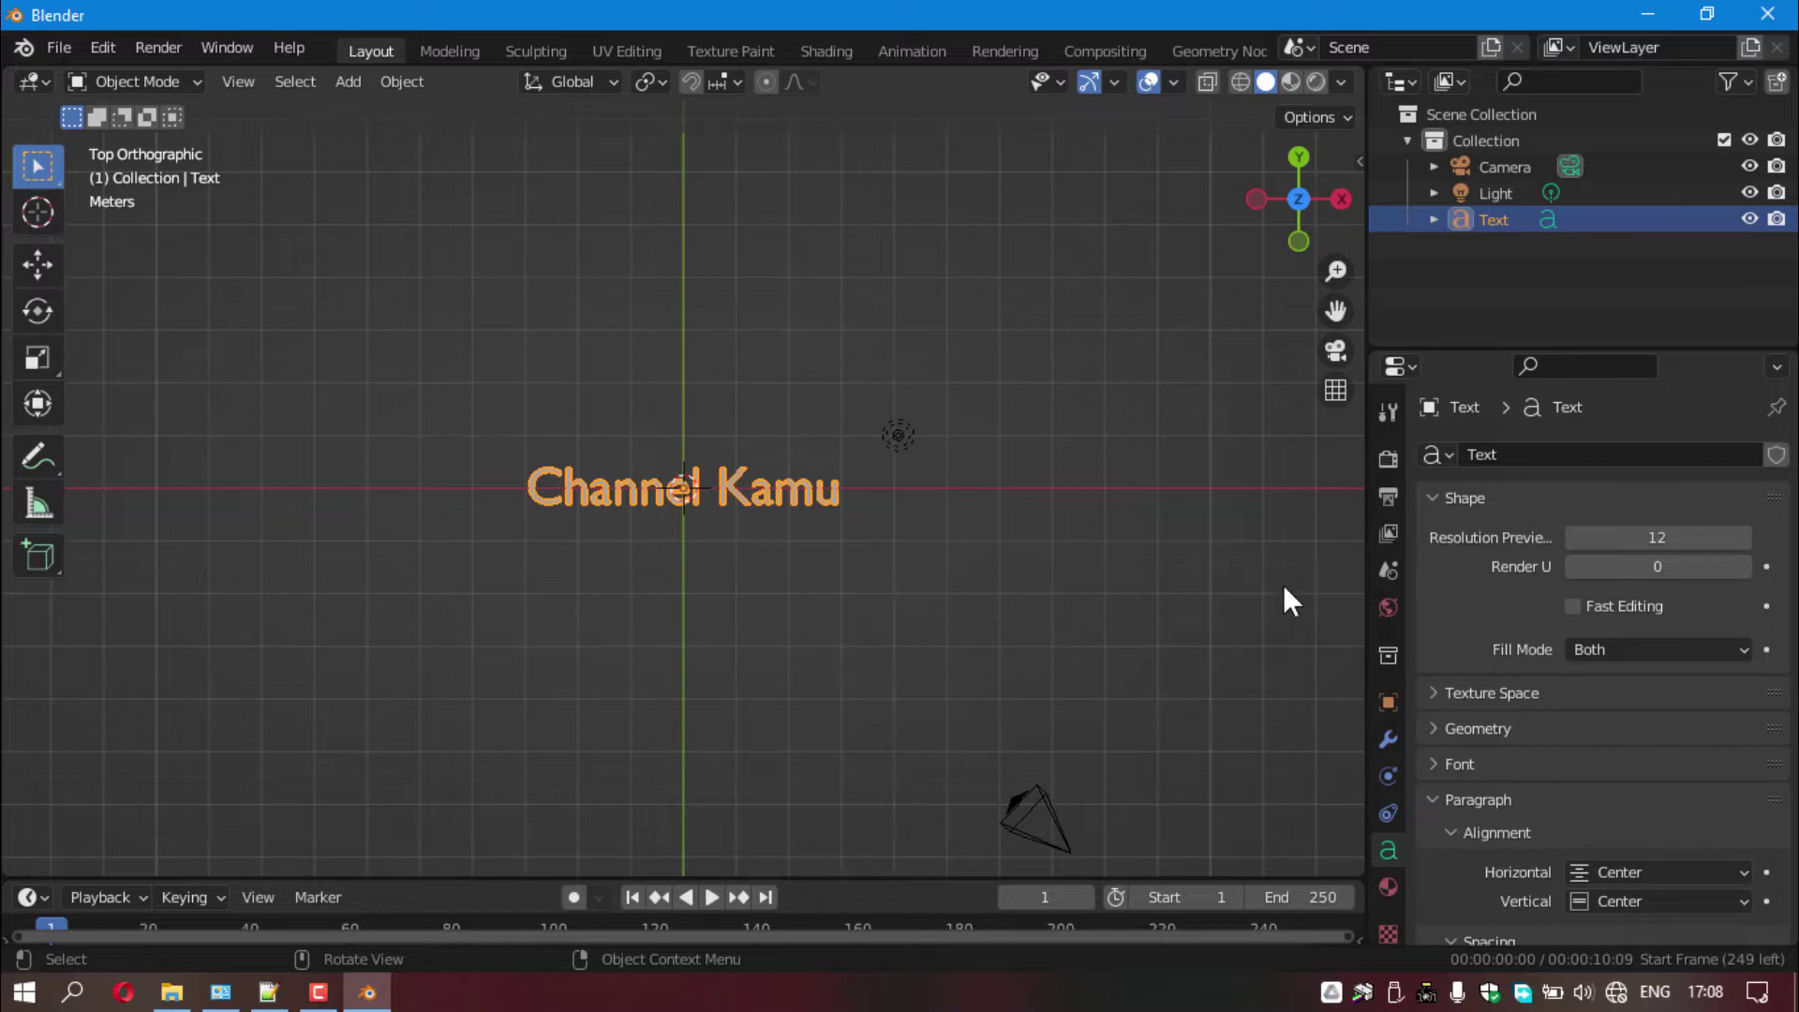
- Extrude the Channel Kamu text to about 0.31 m depth under Geometry
mouse_move(1336, 271)
left_mouse_down()
mouse_move(1337, 216)
mouse_move(1336, 262)
left_mouse_up()
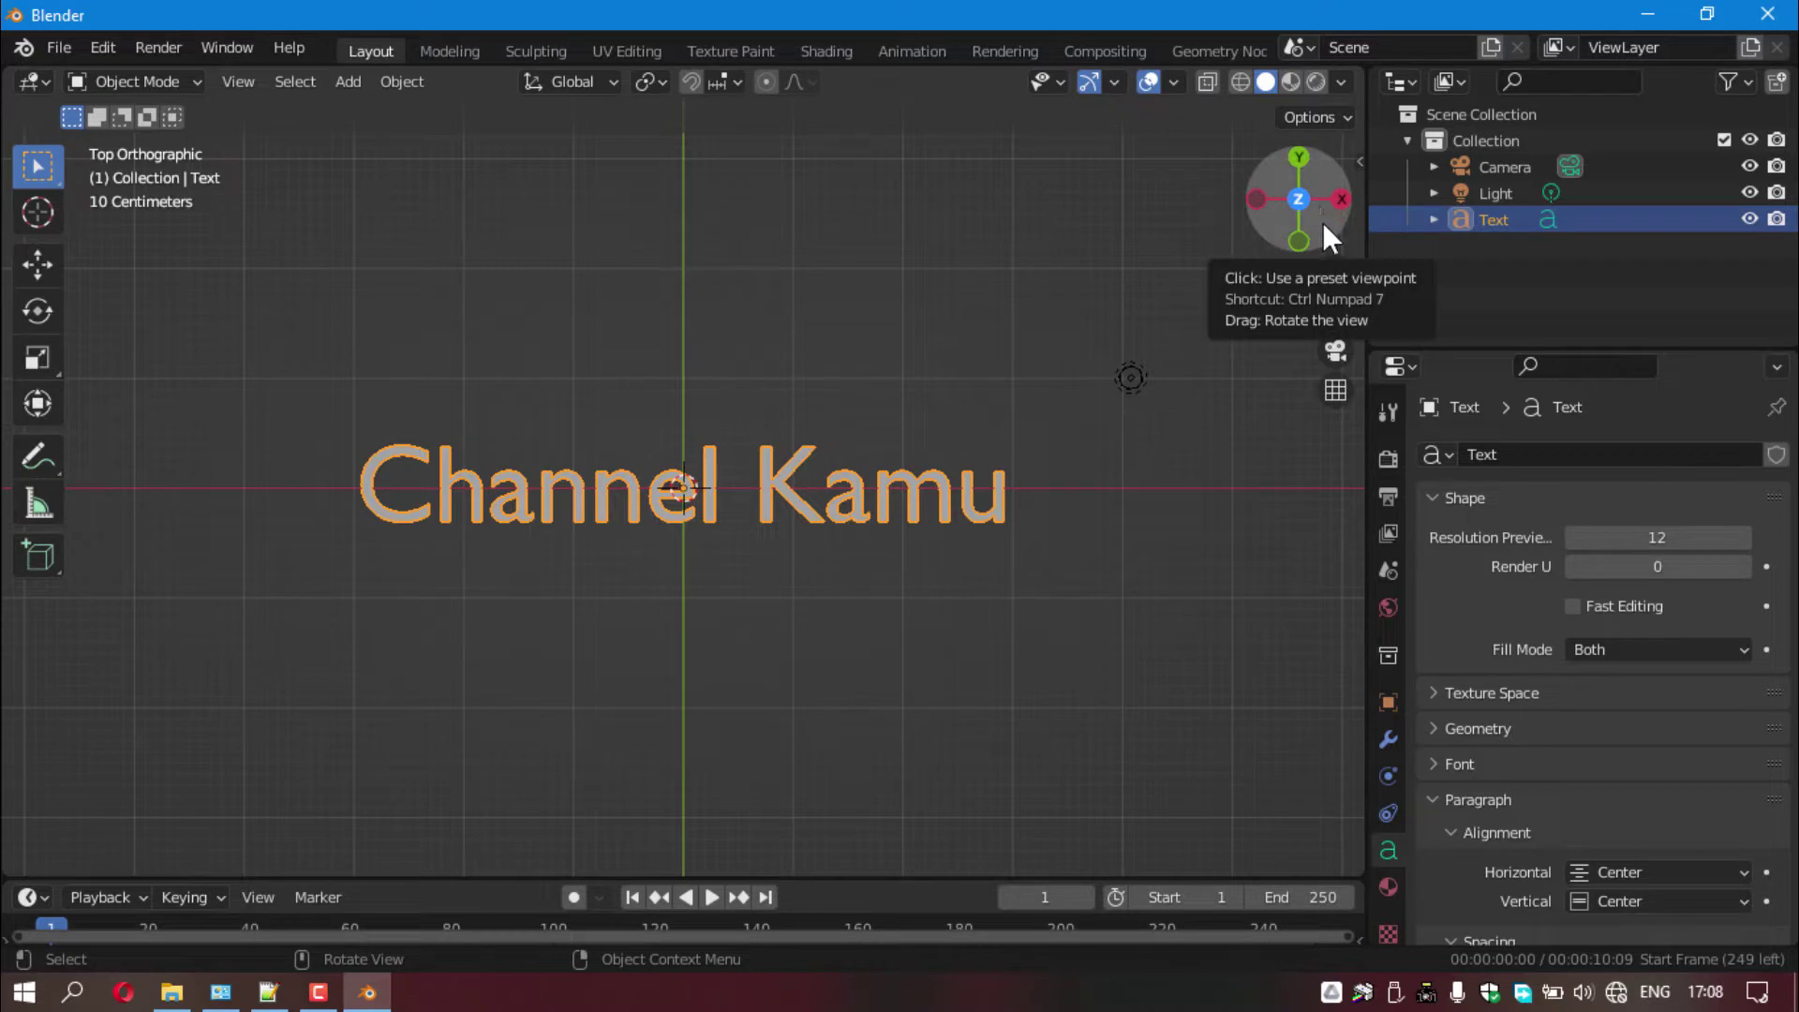
mouse_move(1318, 227)
left_mouse_down()
mouse_move(1293, 248)
mouse_move(1308, 182)
left_mouse_up()
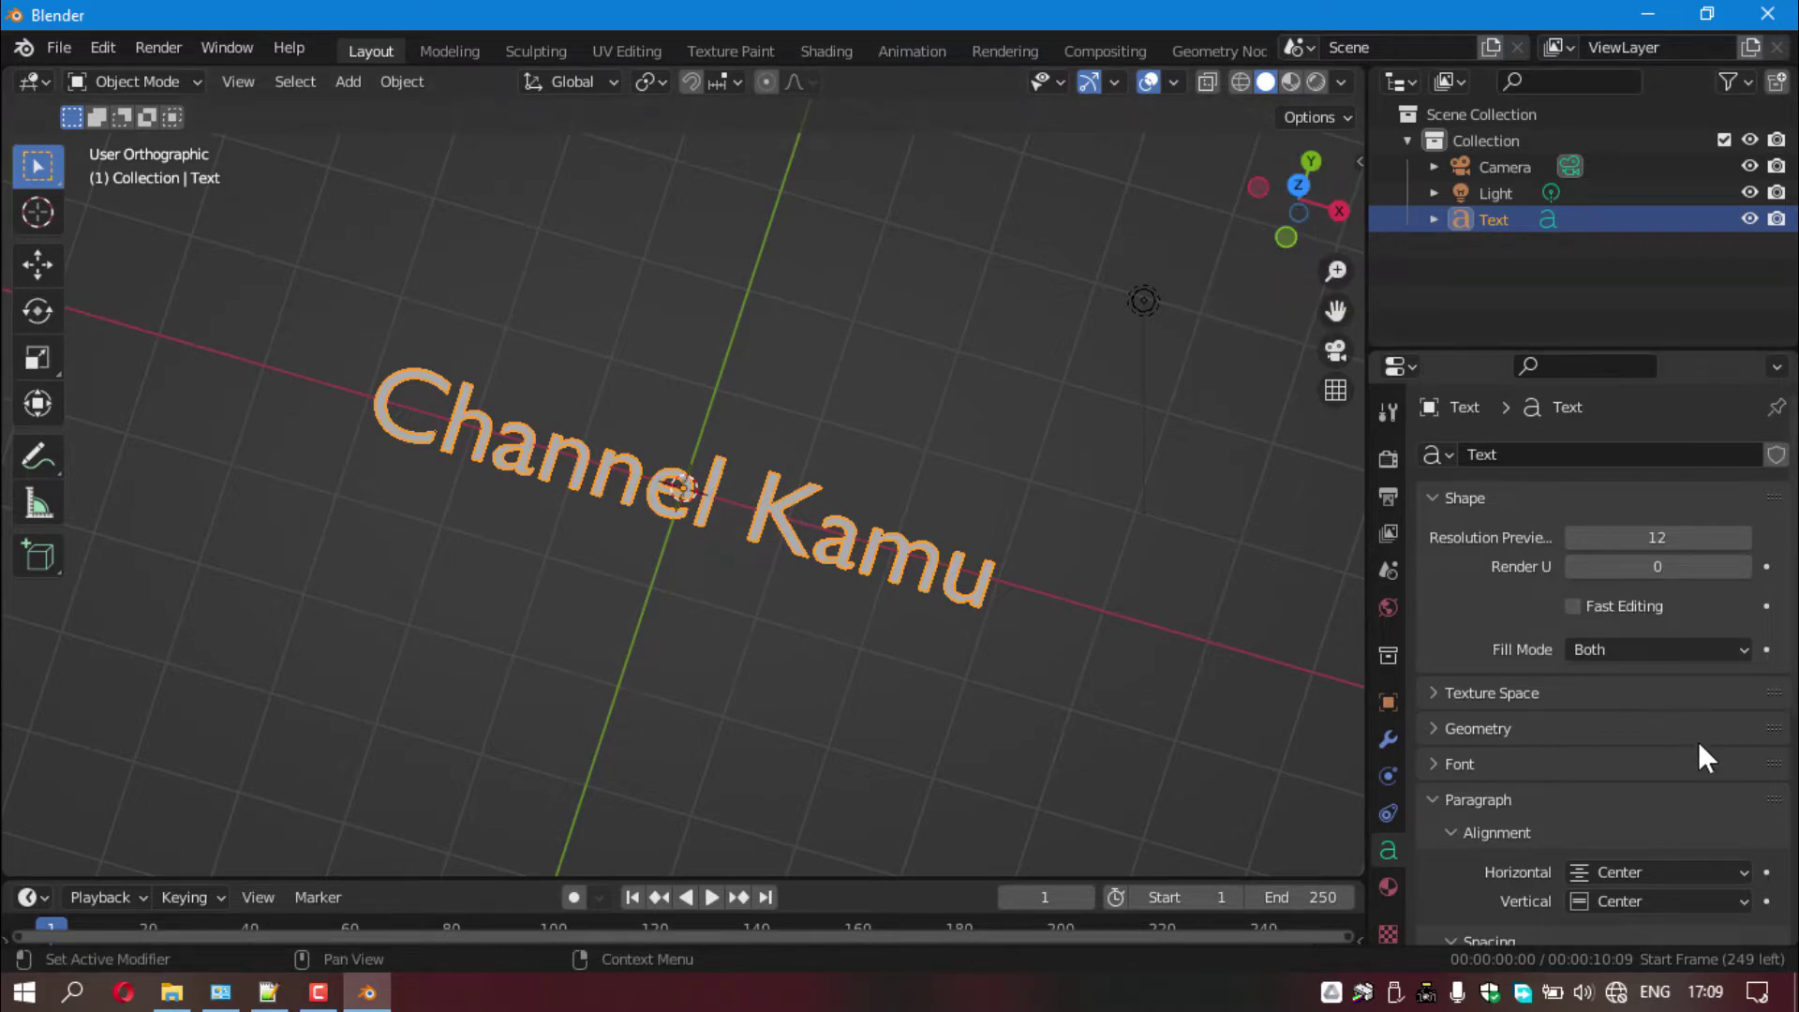
scroll(1693, 743, "down", 1)
middle_click_drag(1693, 743, 1435, 573)
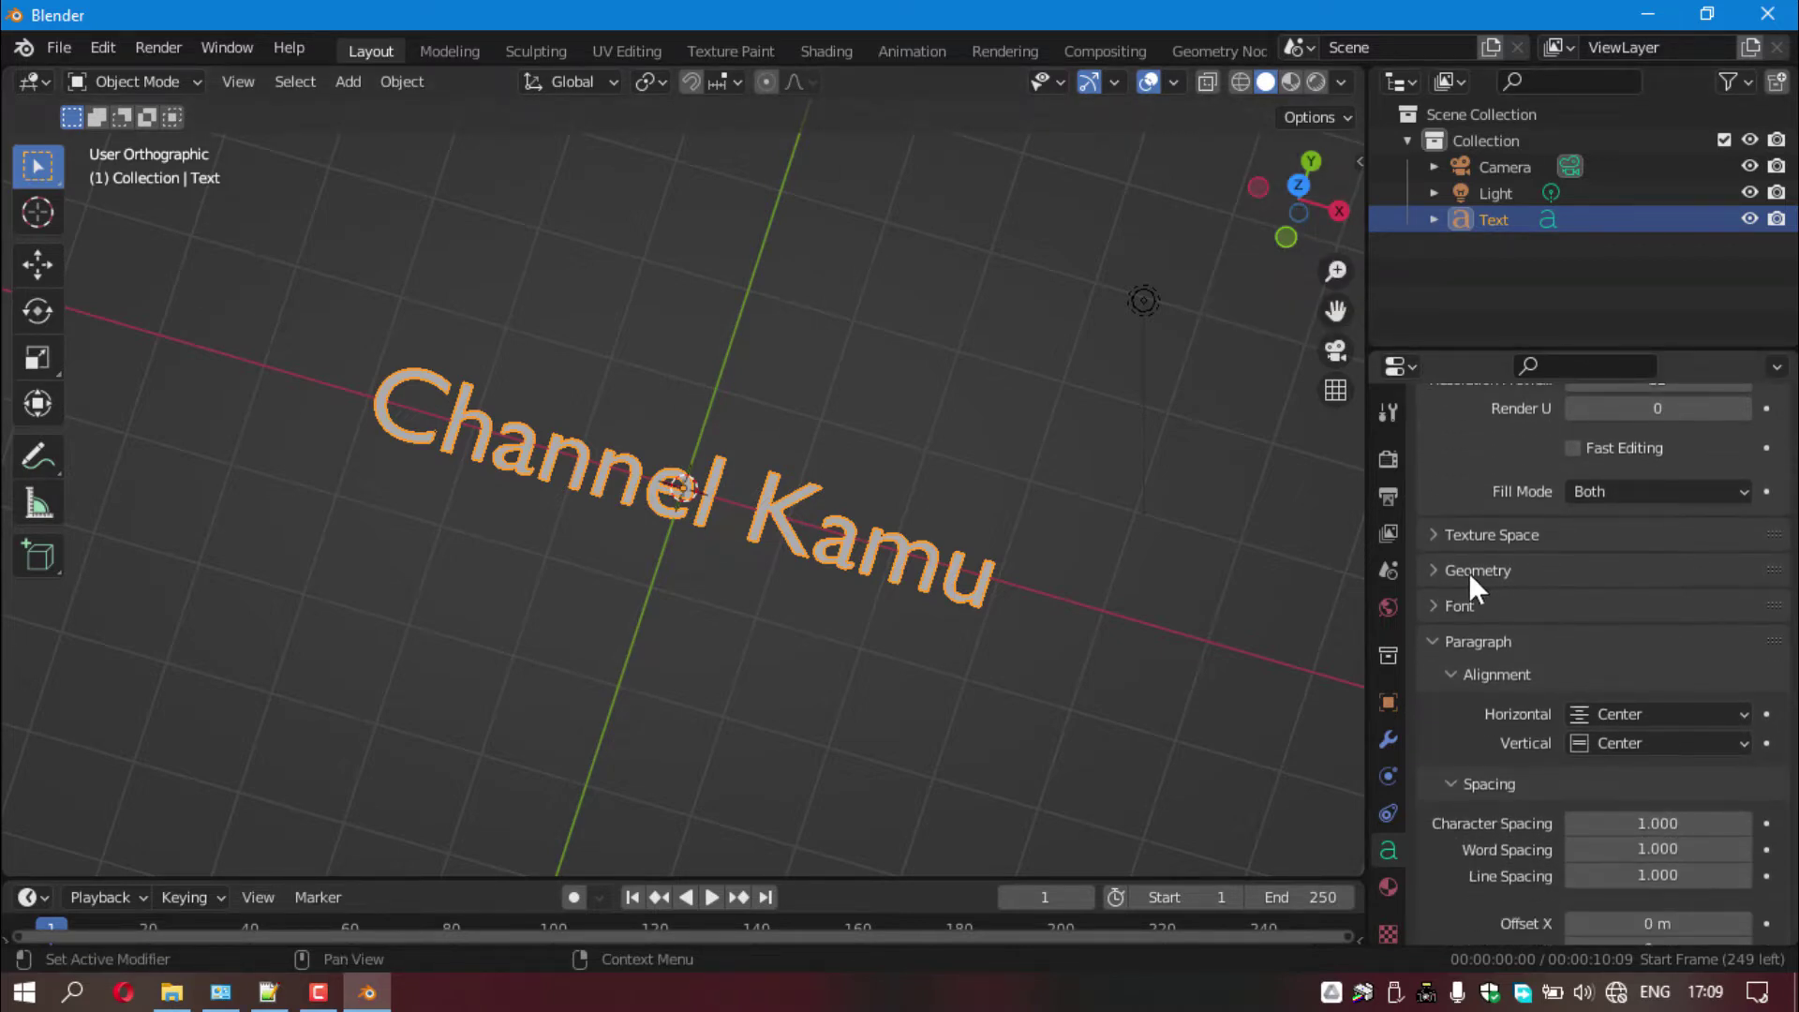
left_click(1437, 572)
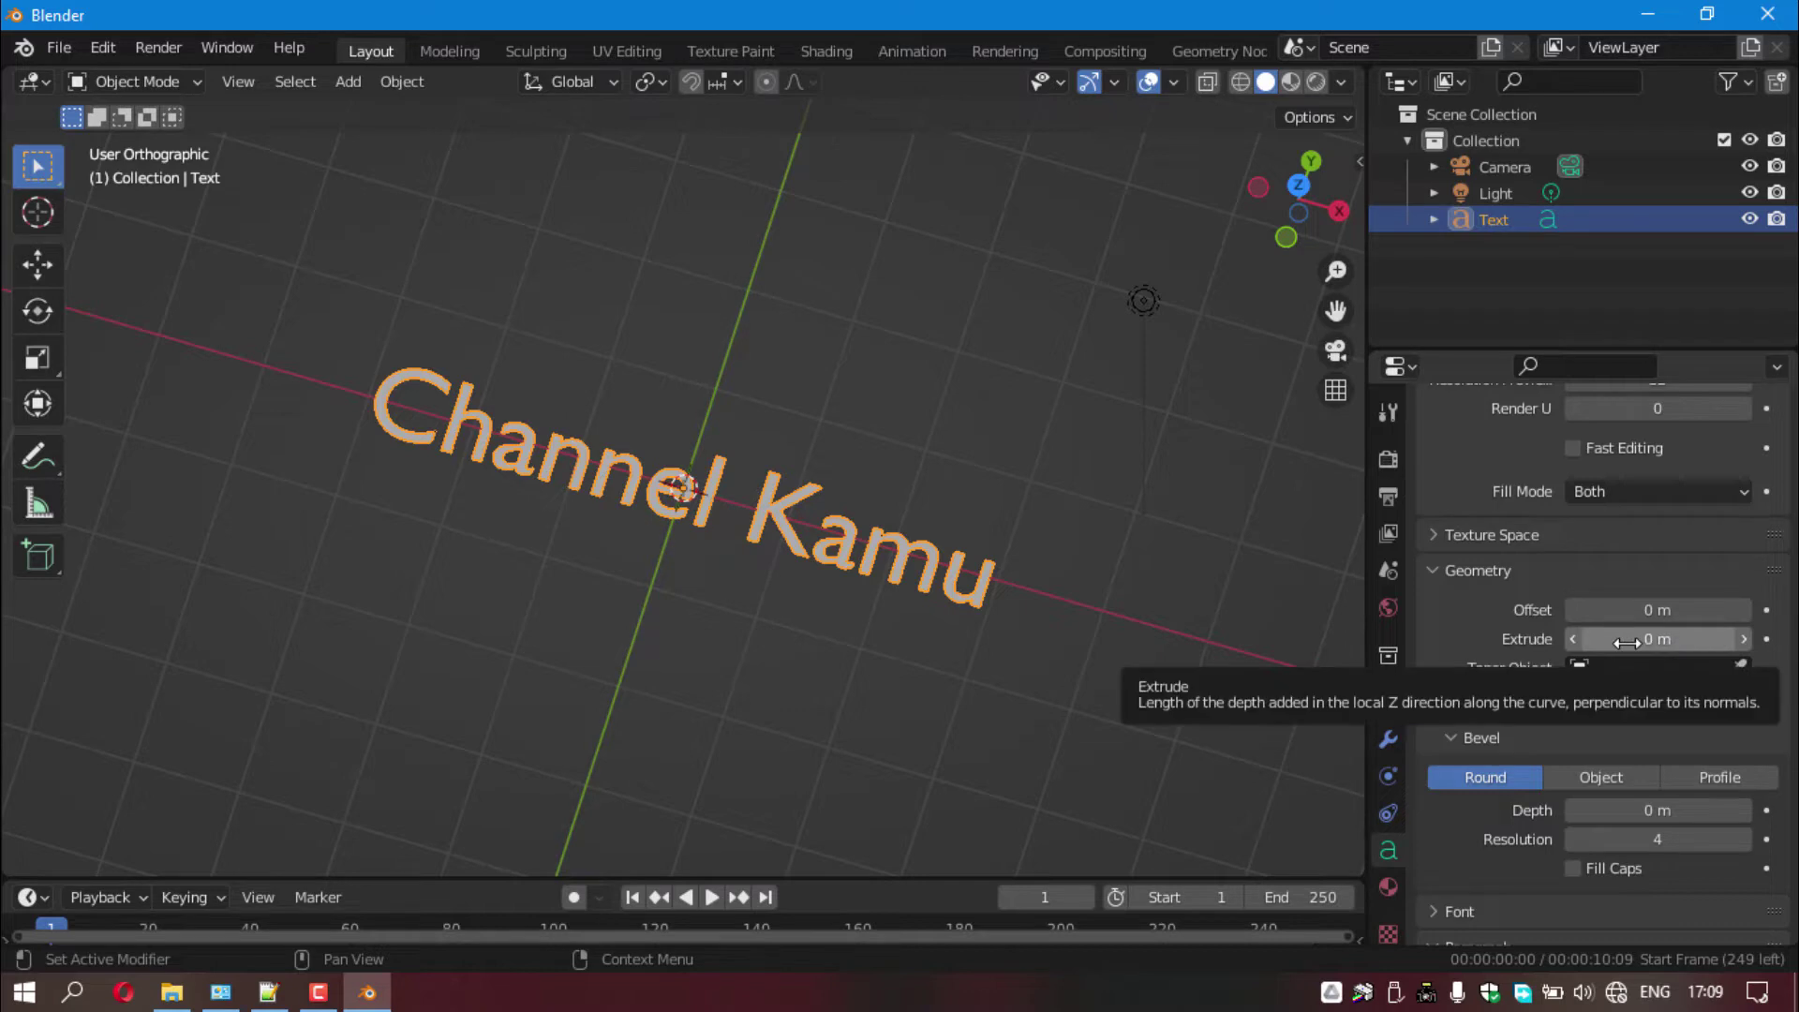
mouse_move(1659, 648)
left_mouse_down()
mouse_move(1715, 639)
mouse_move(1640, 639)
mouse_move(1677, 639)
left_mouse_up()
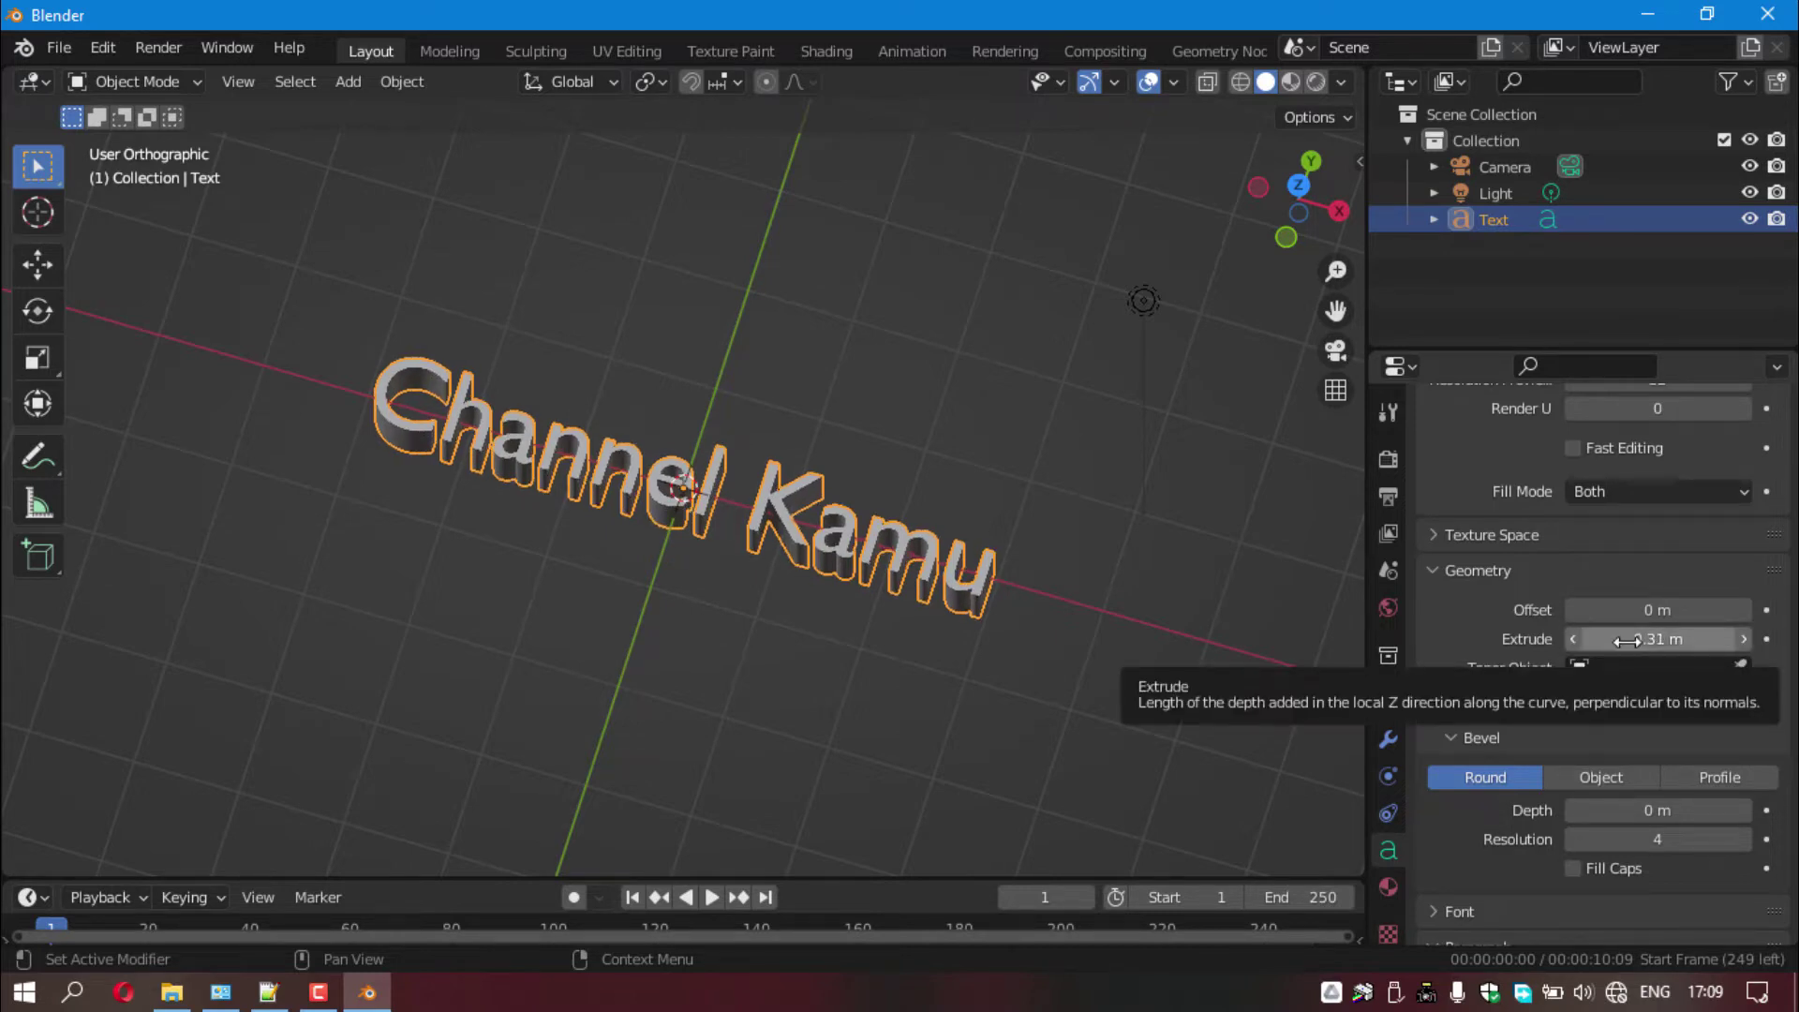
- Load Roboto Black Italic as the text's regular font, filtering the font browser by 'roboto'
left_click(1451, 569)
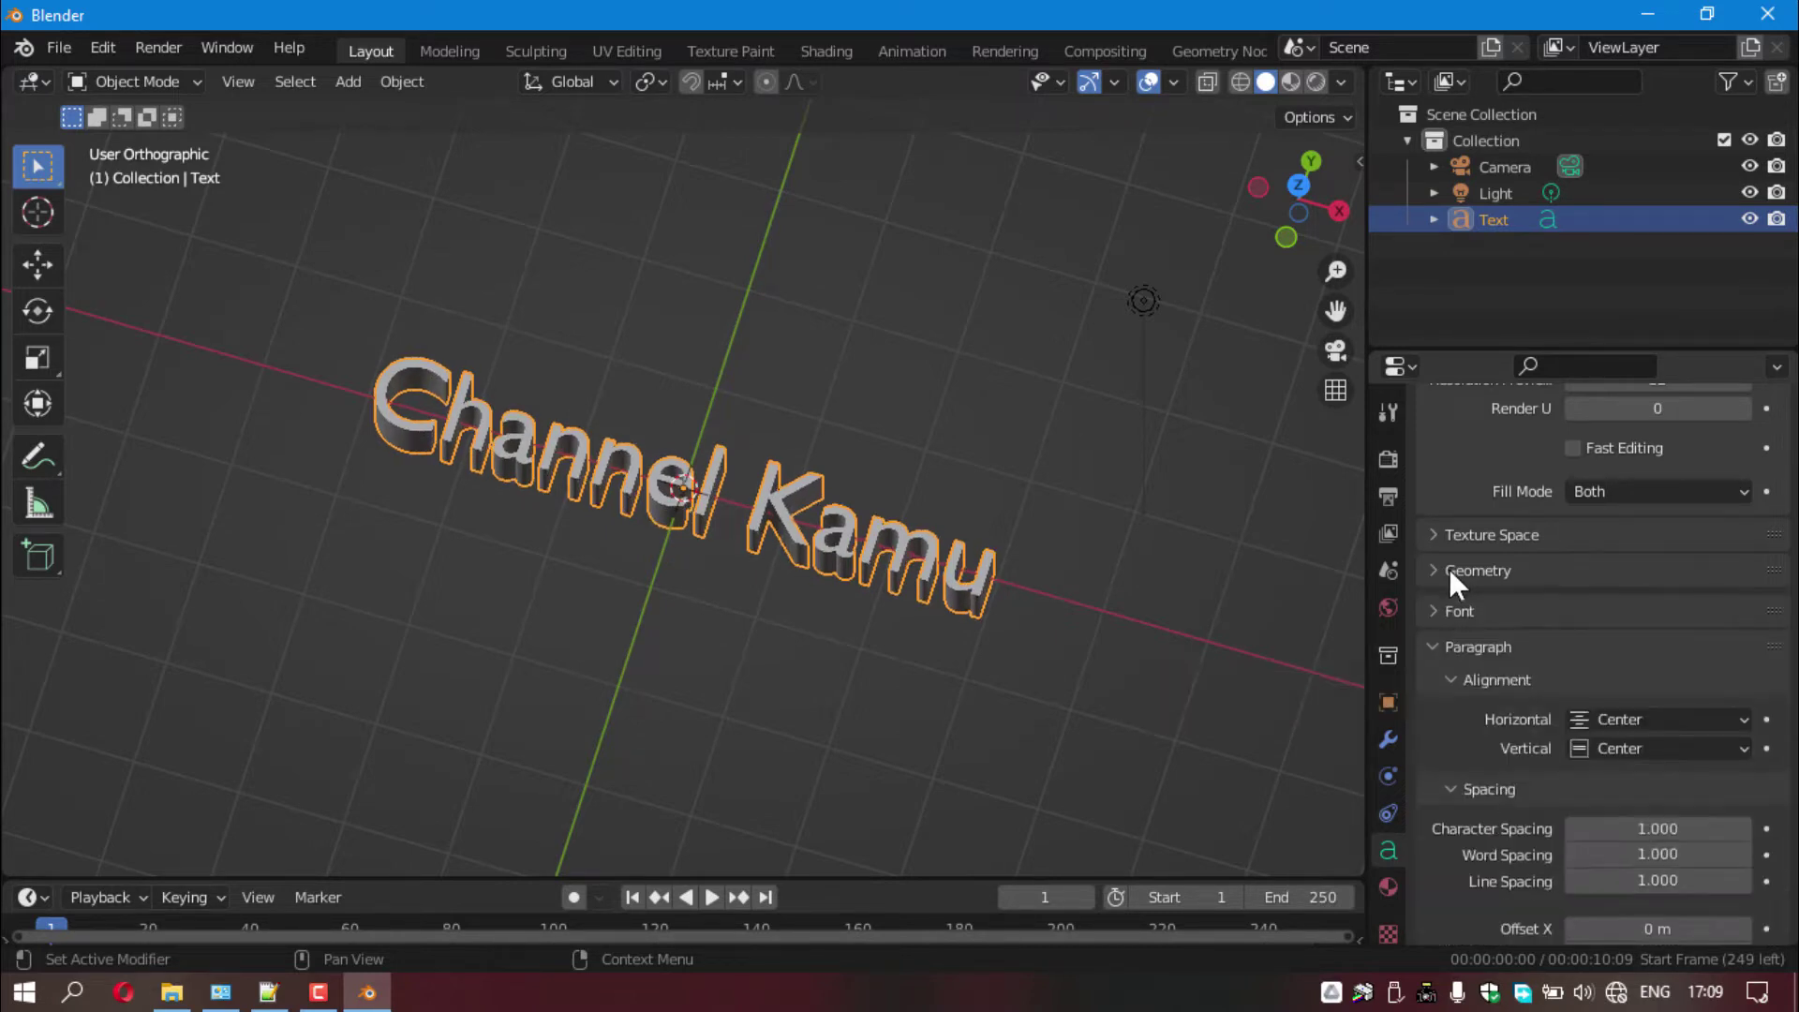
mouse_move(1495, 547)
middle_mouse_down()
mouse_move(1502, 646)
mouse_move(1443, 465)
middle_mouse_up()
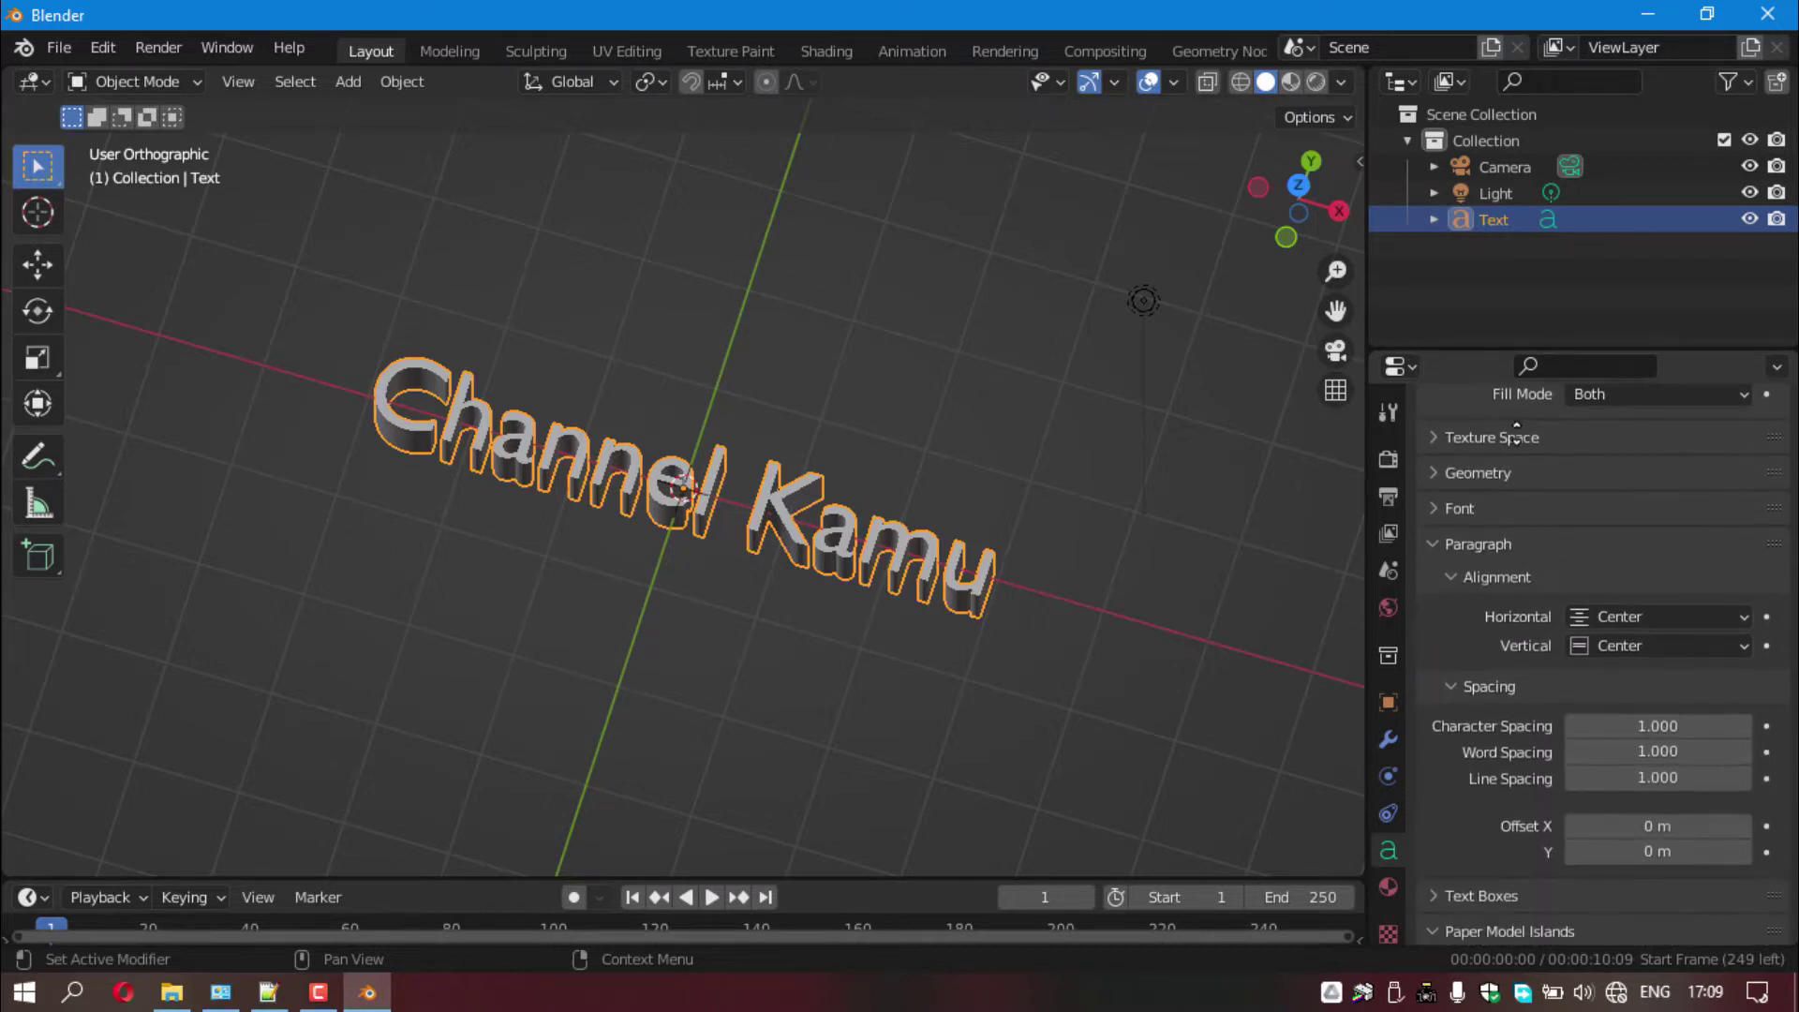
left_click(1458, 459)
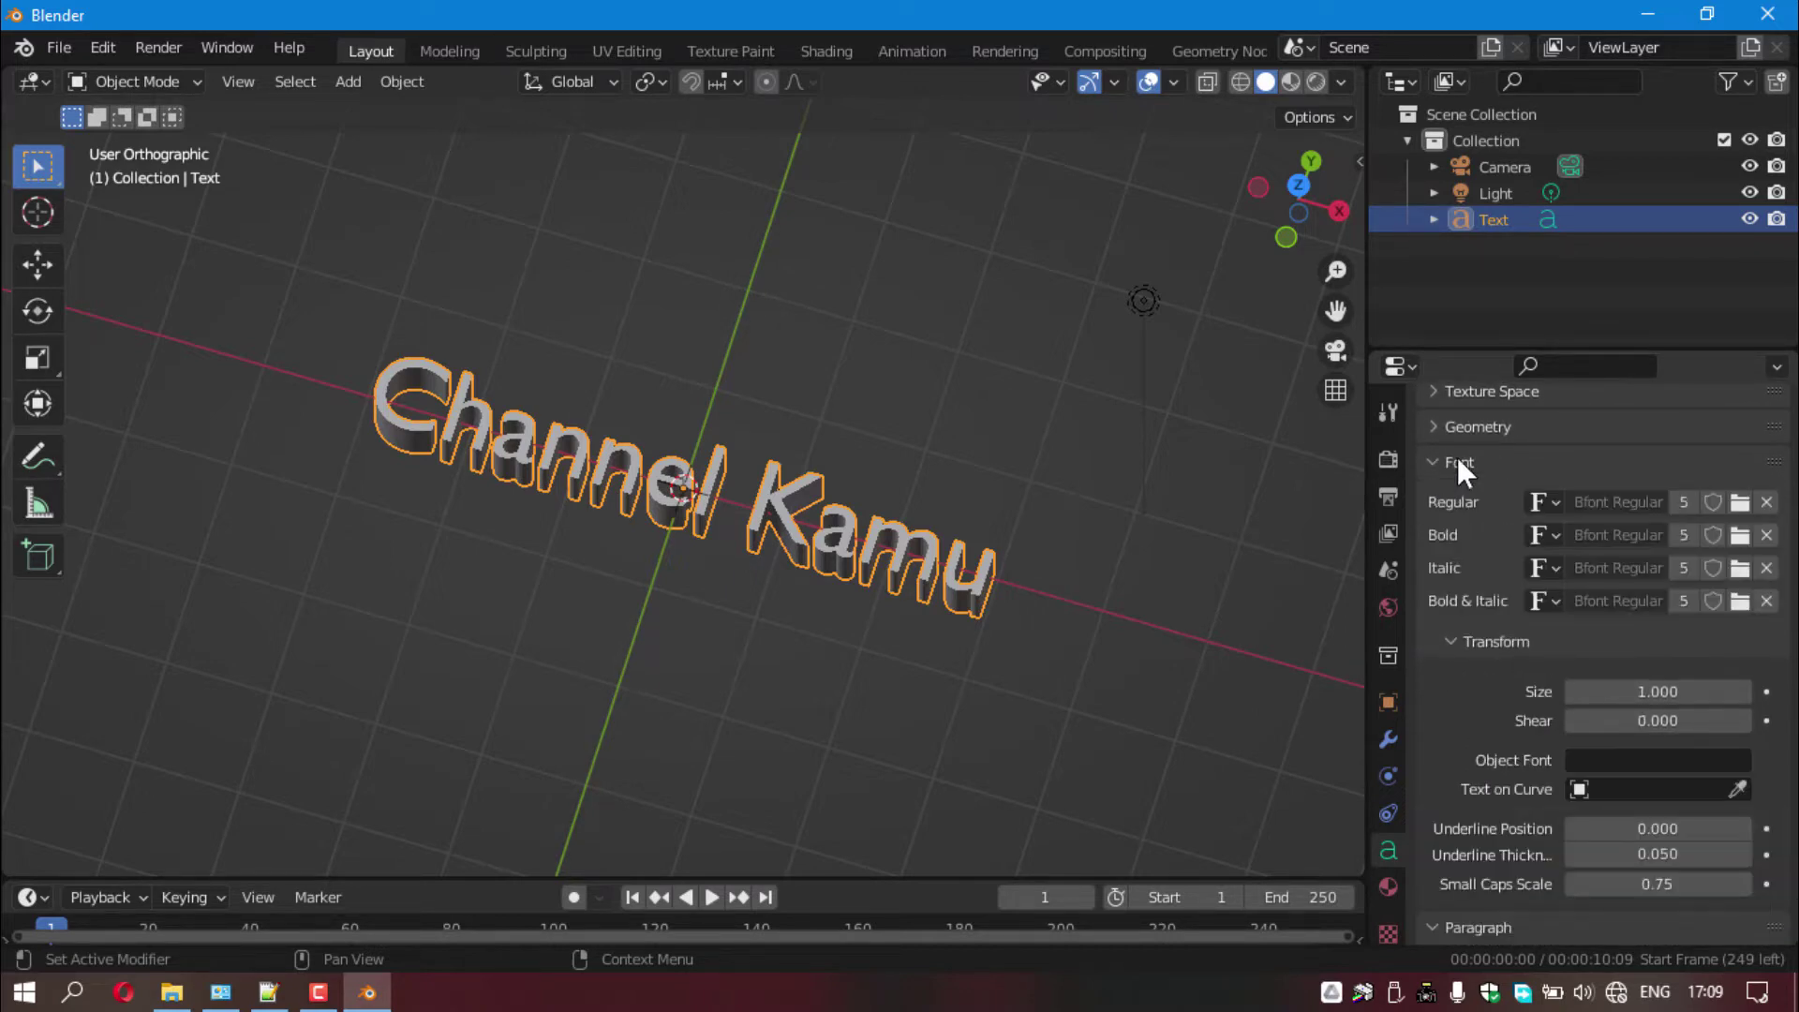
left_click(1741, 503)
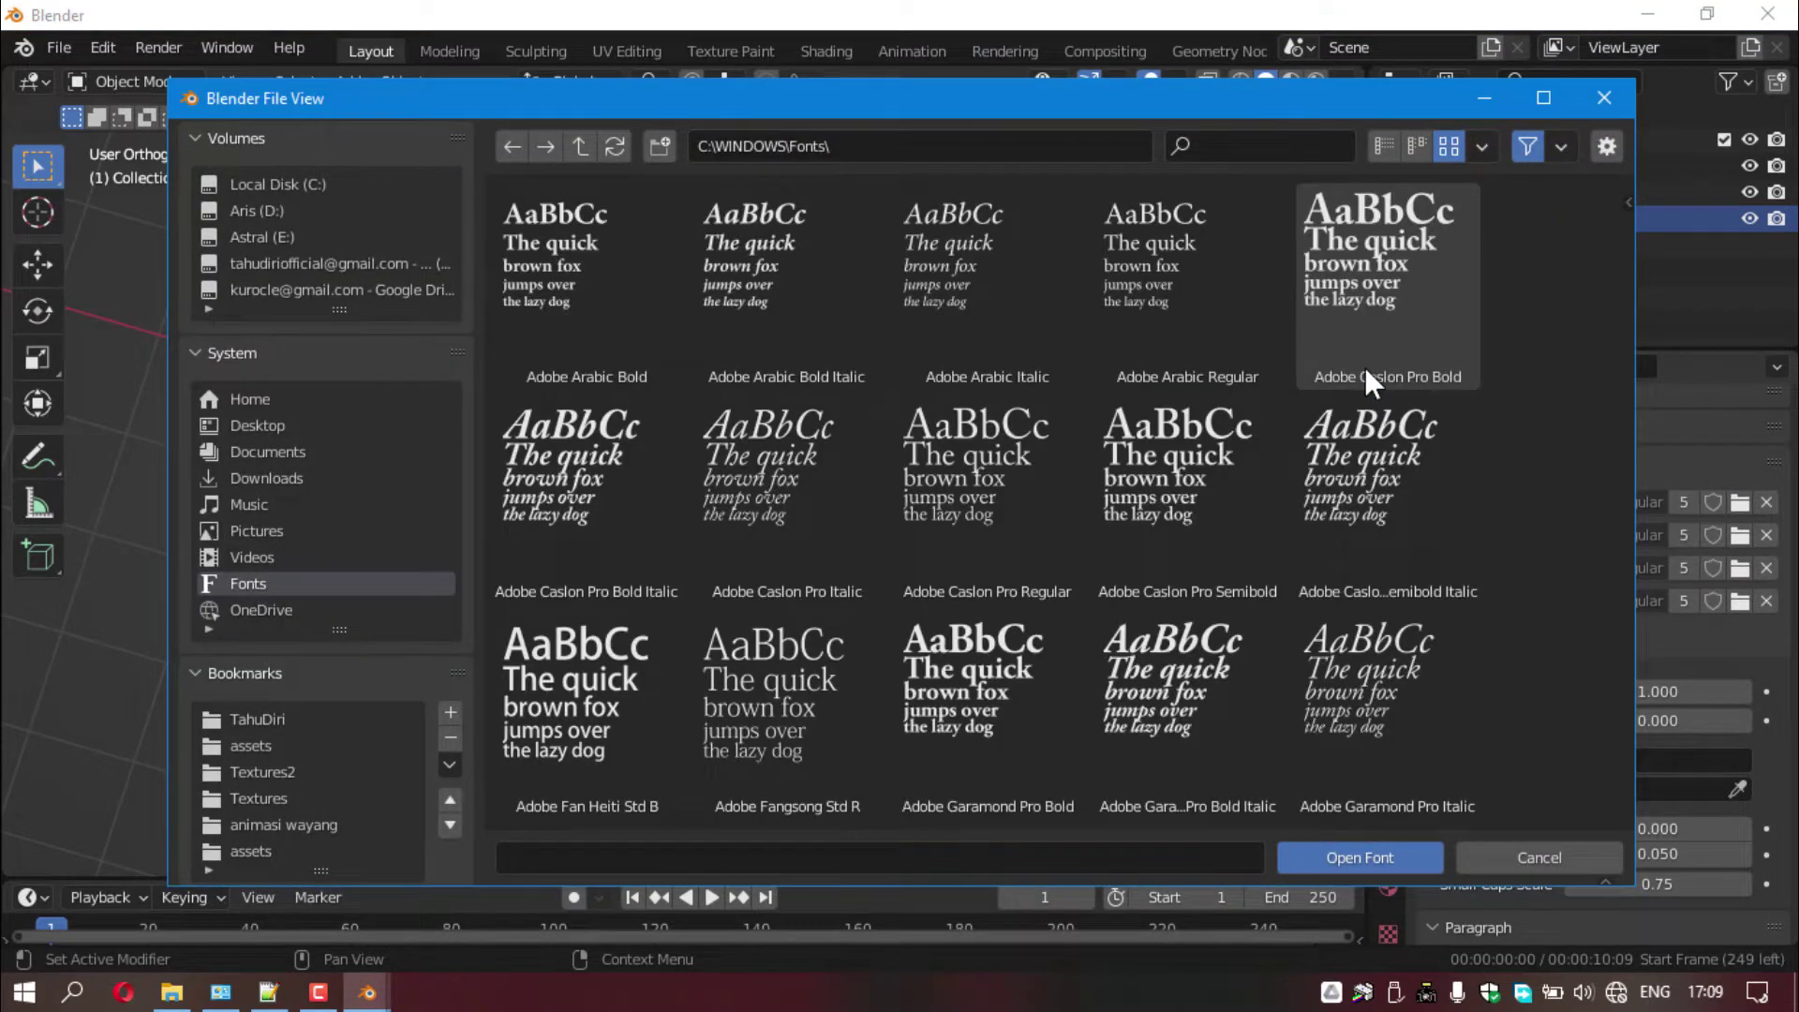
left_click(1223, 144)
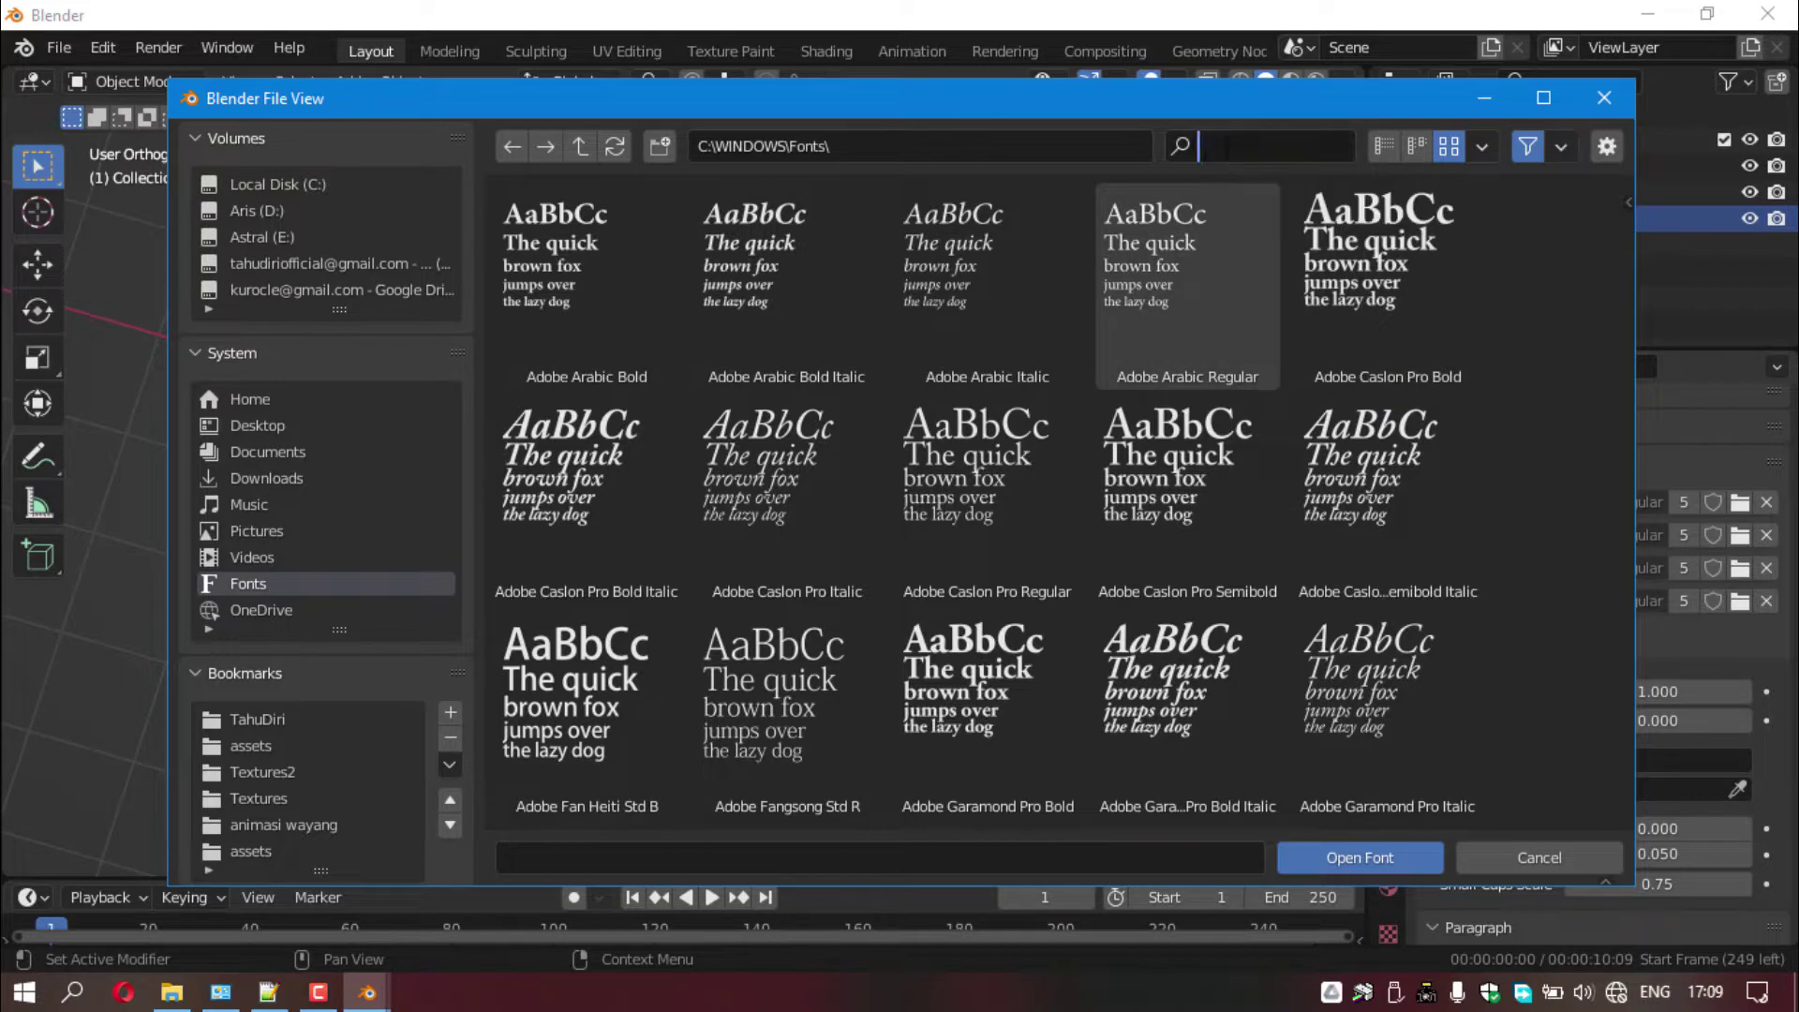
type("ro")
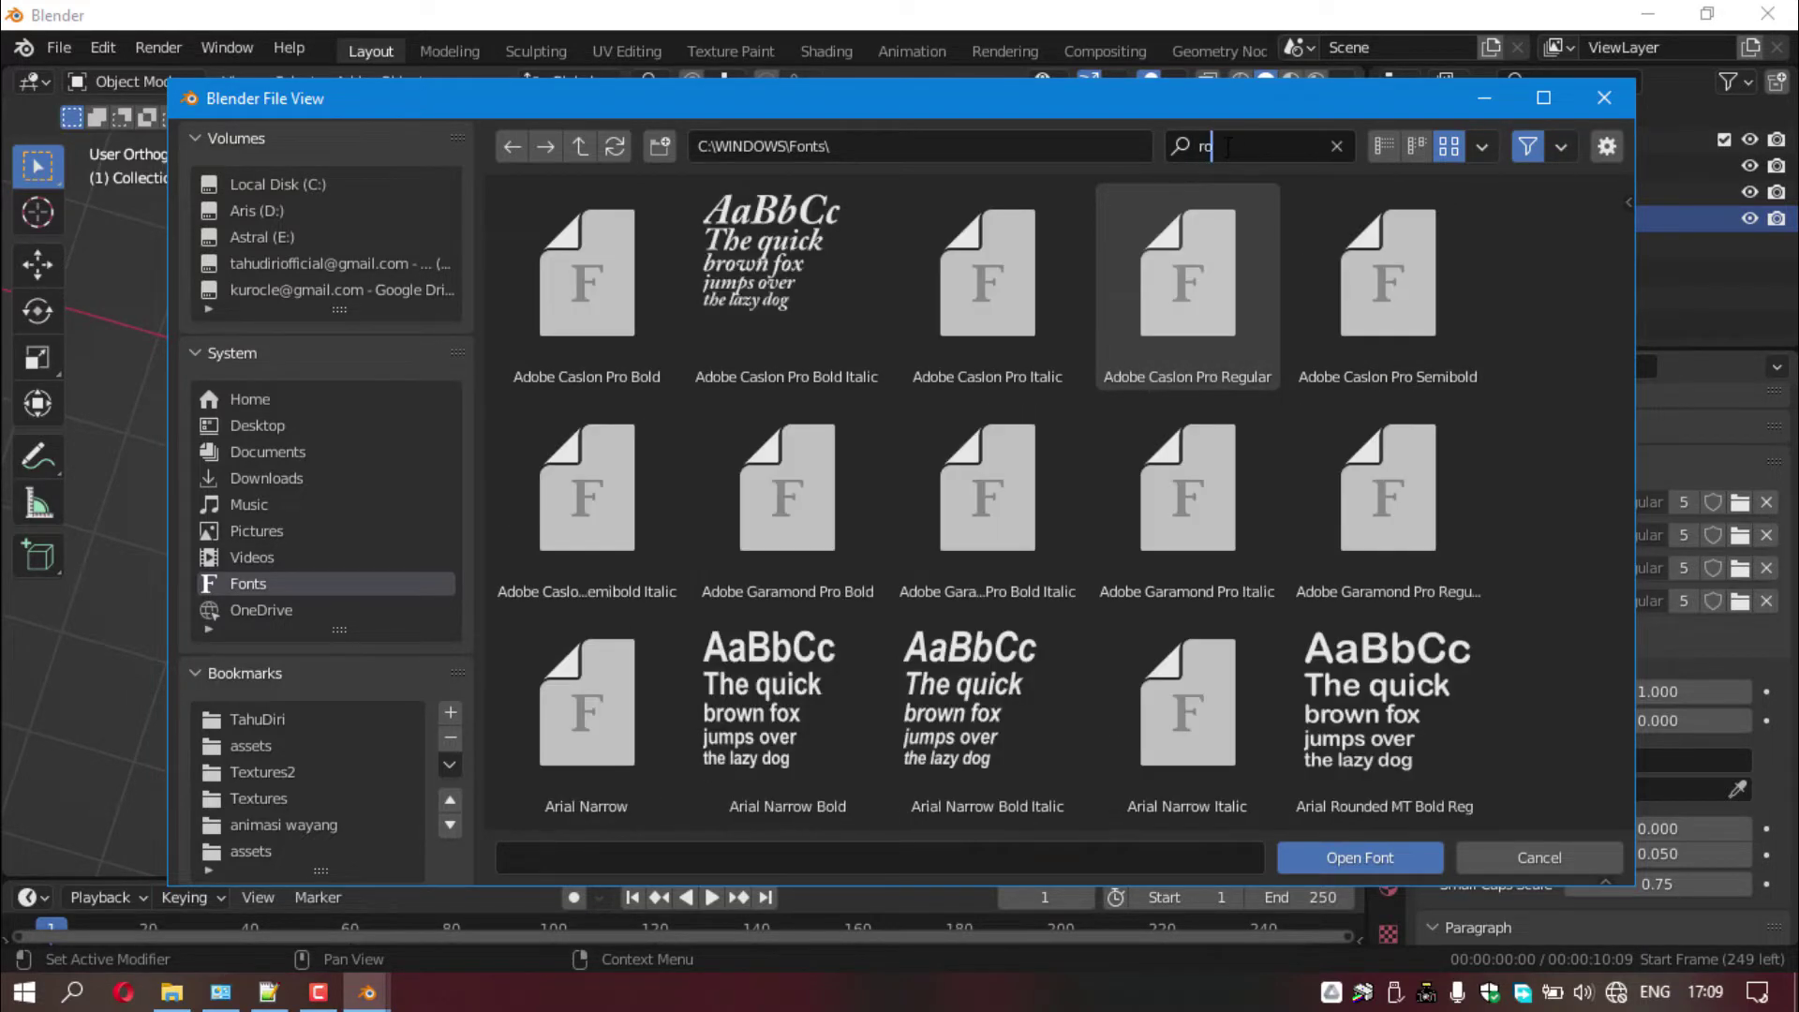
type("boto")
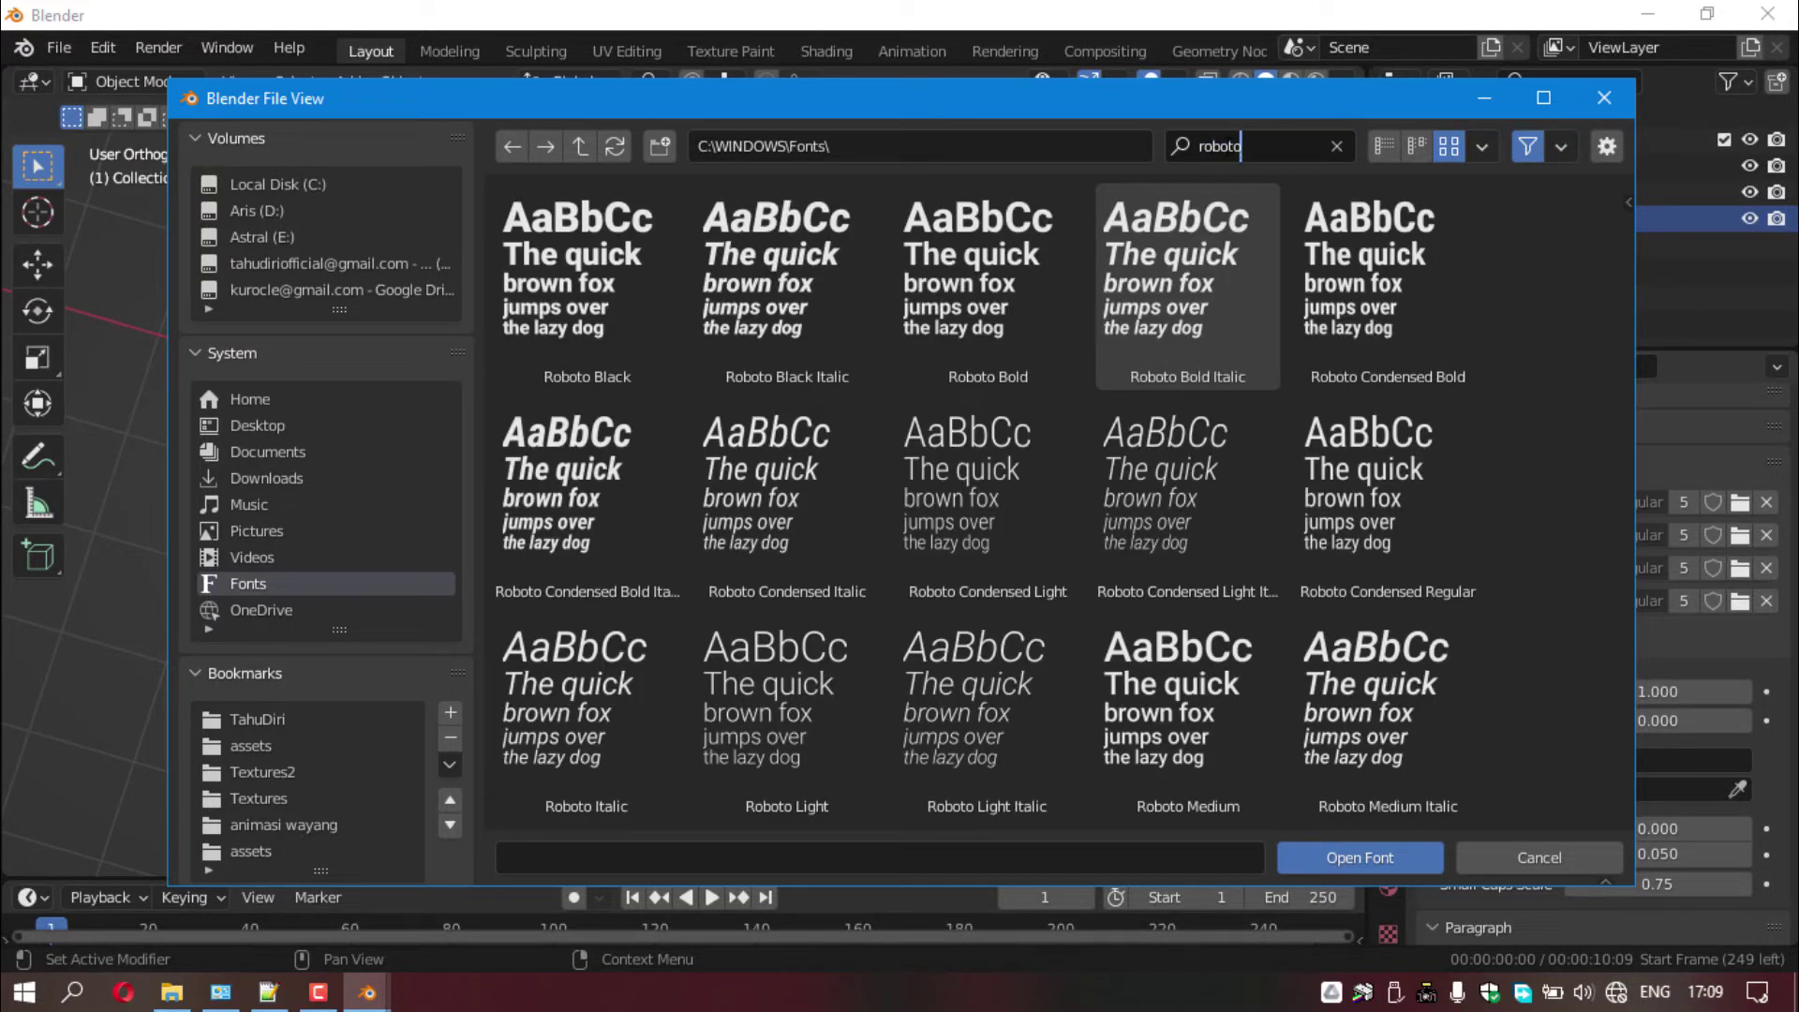
key("ctrl+BackSpace")
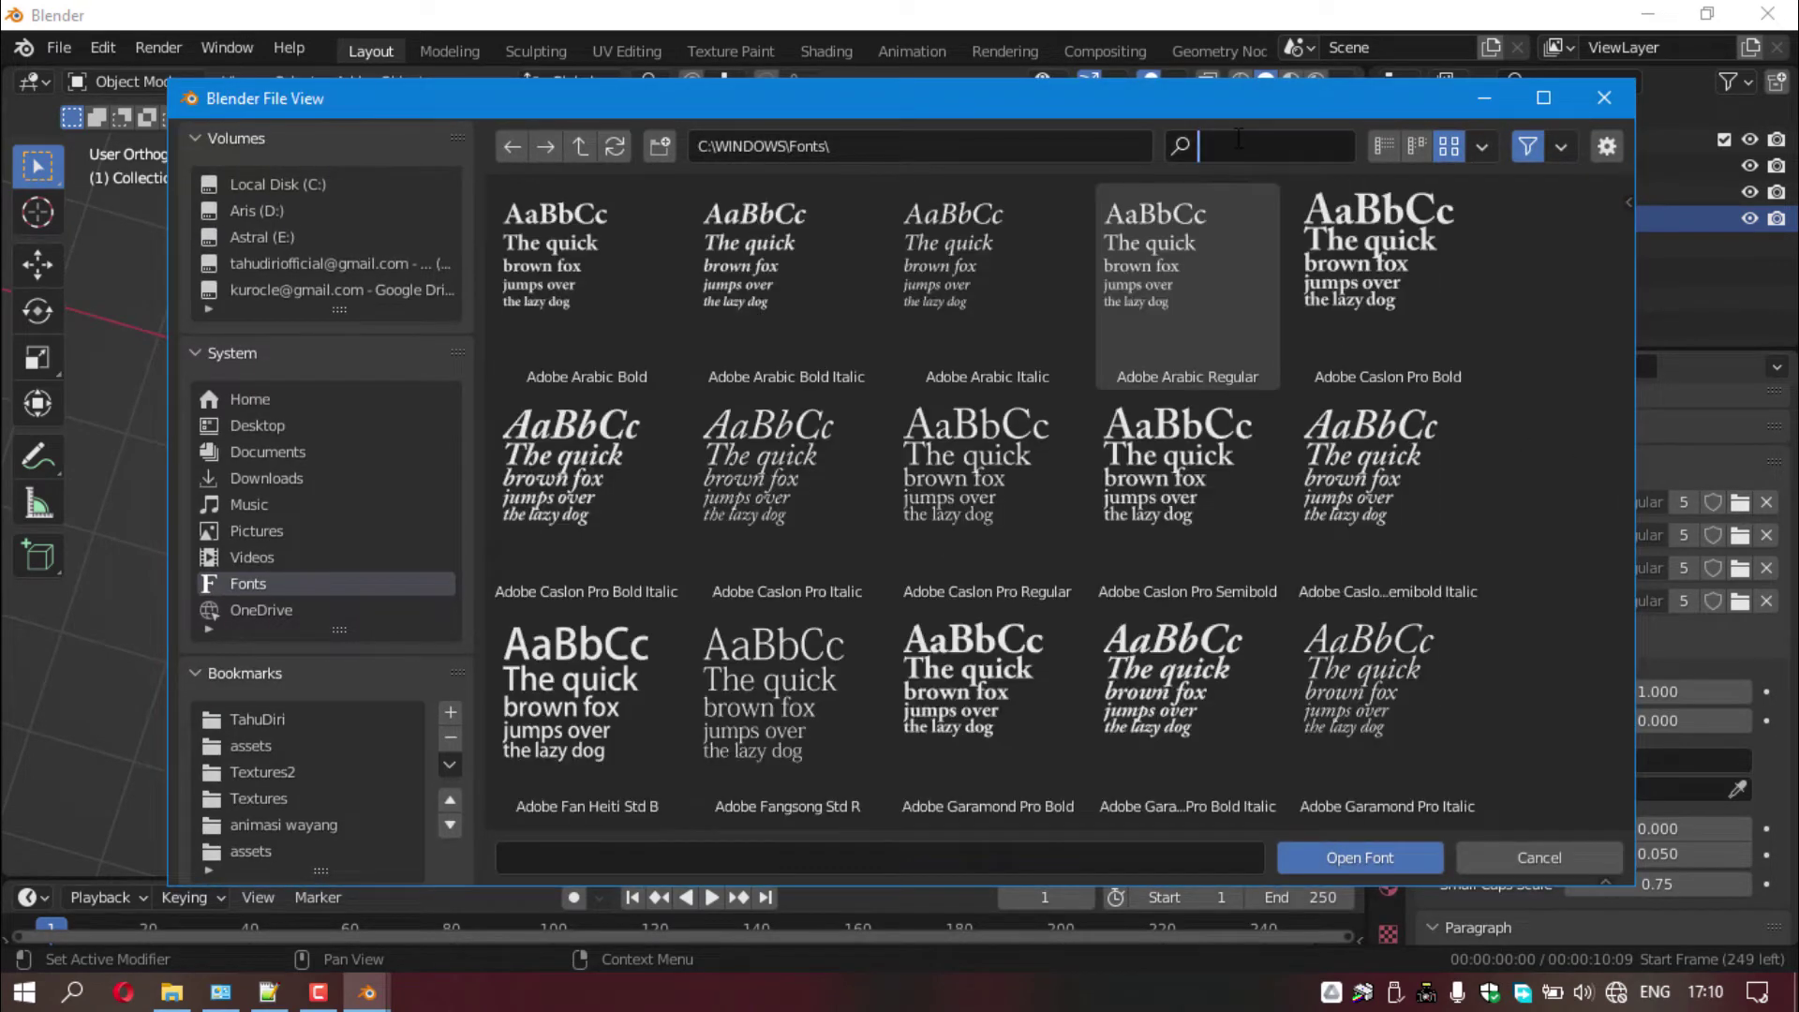
type("roboto")
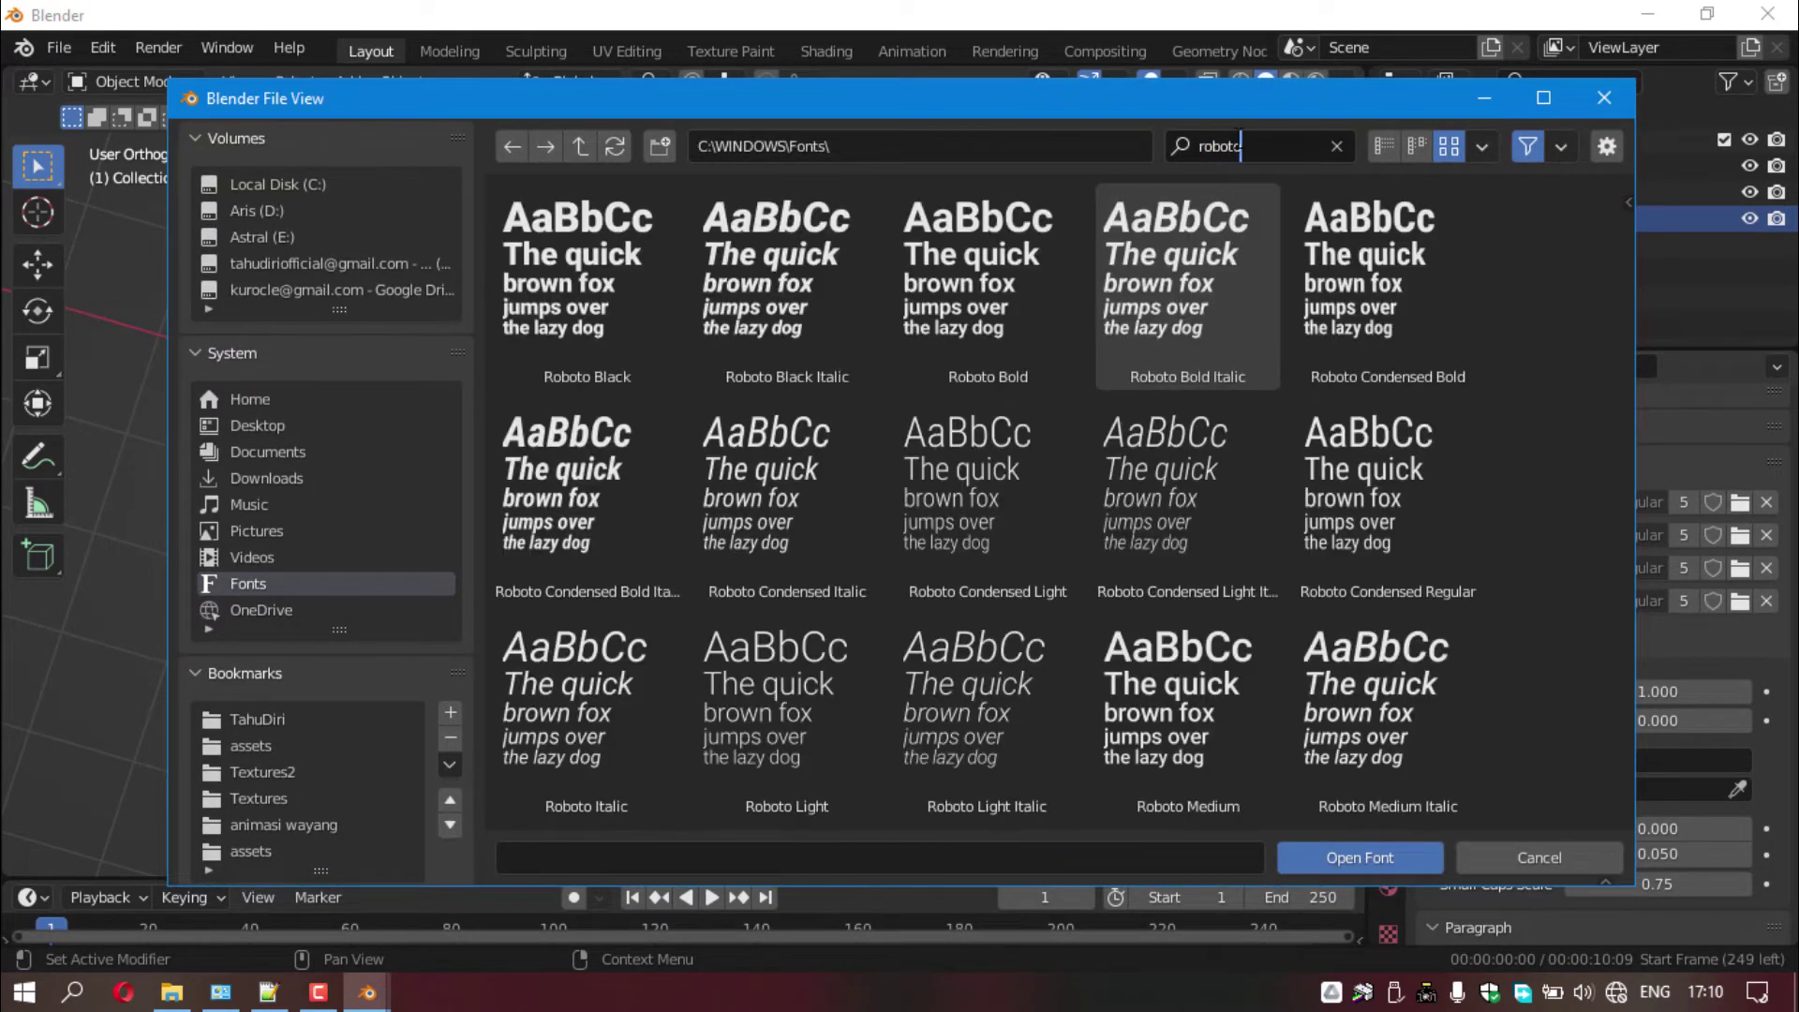
left_click(796, 262)
left_click(797, 263)
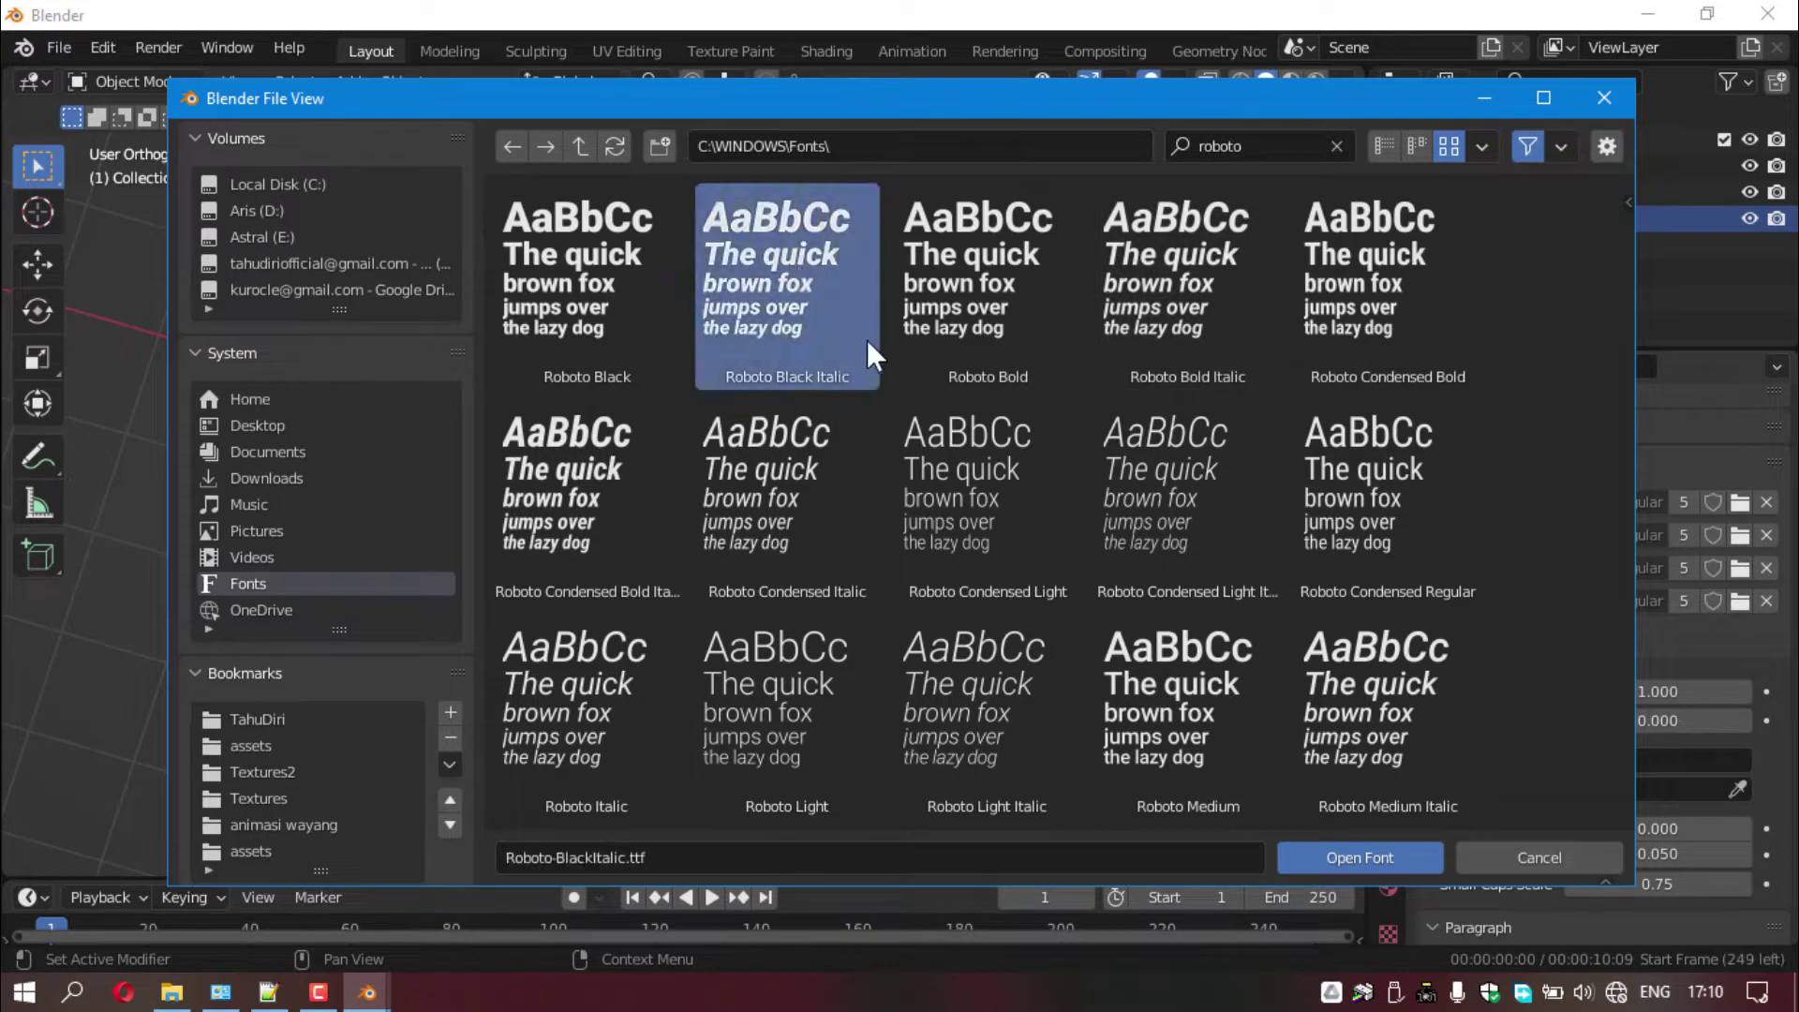
left_click(1330, 852)
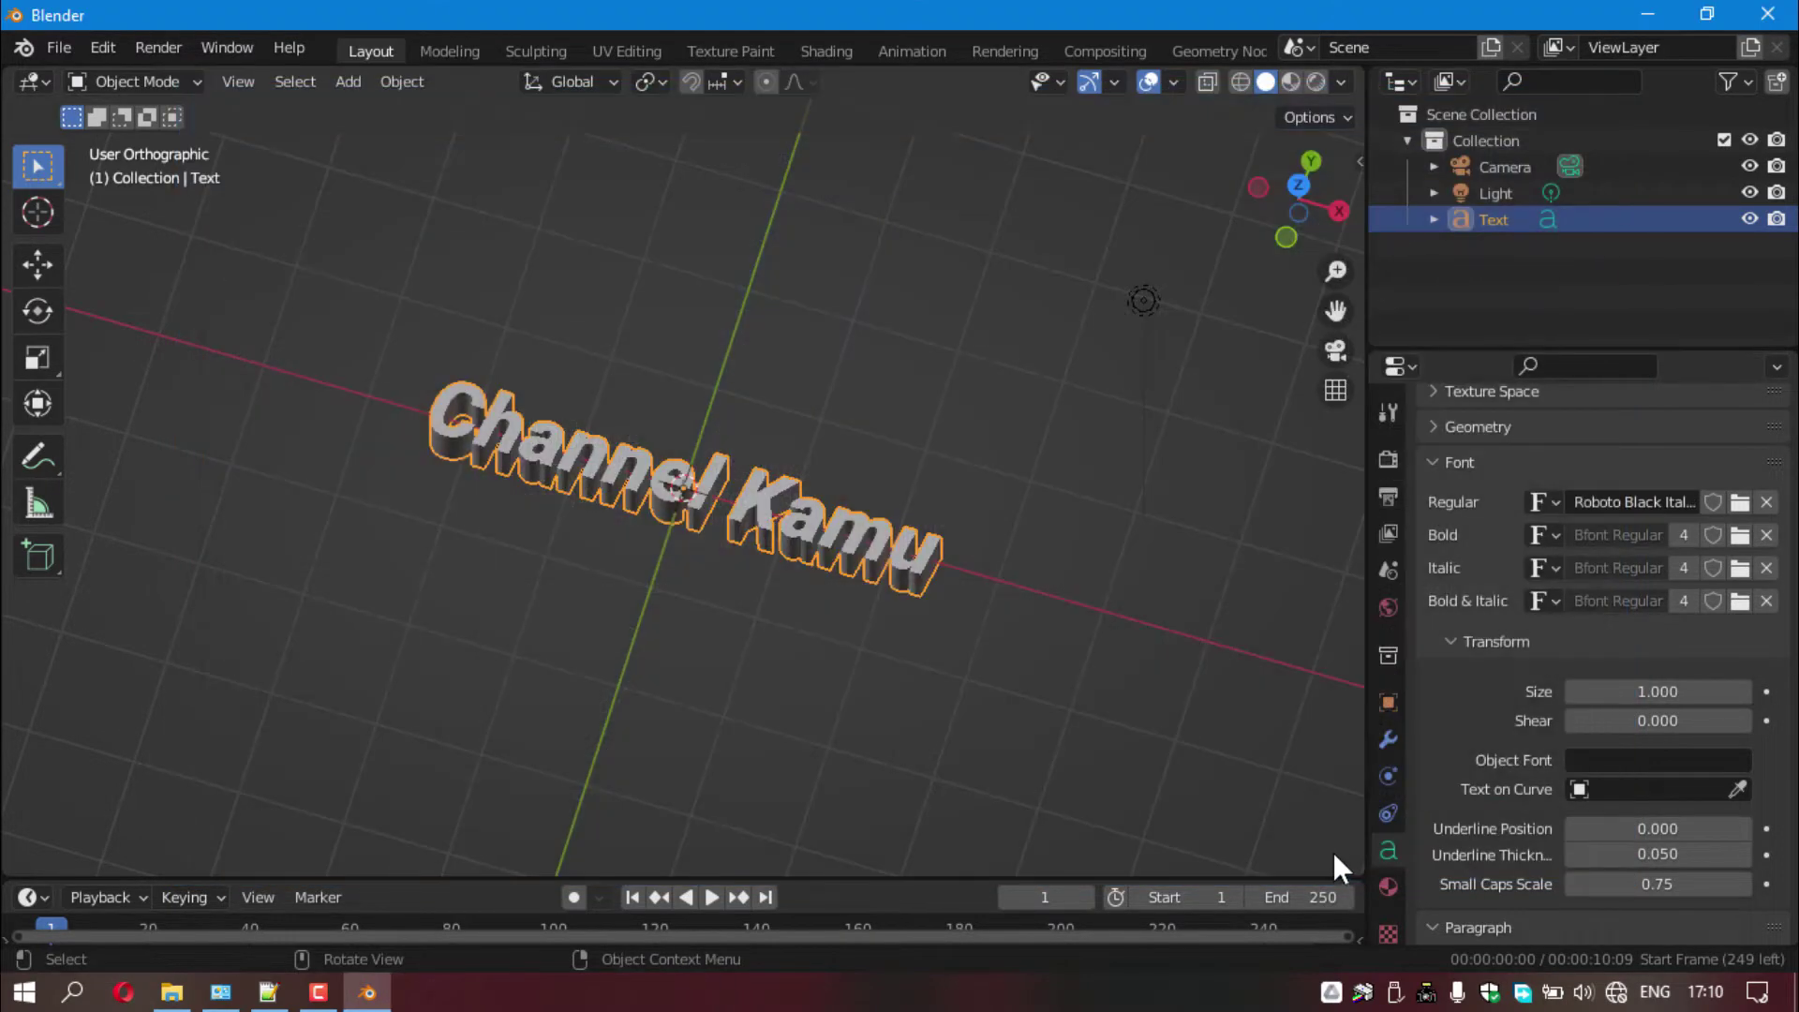
- Check the text from top view, then select the camera to show its 50 mm lens
left_click(1302, 185)
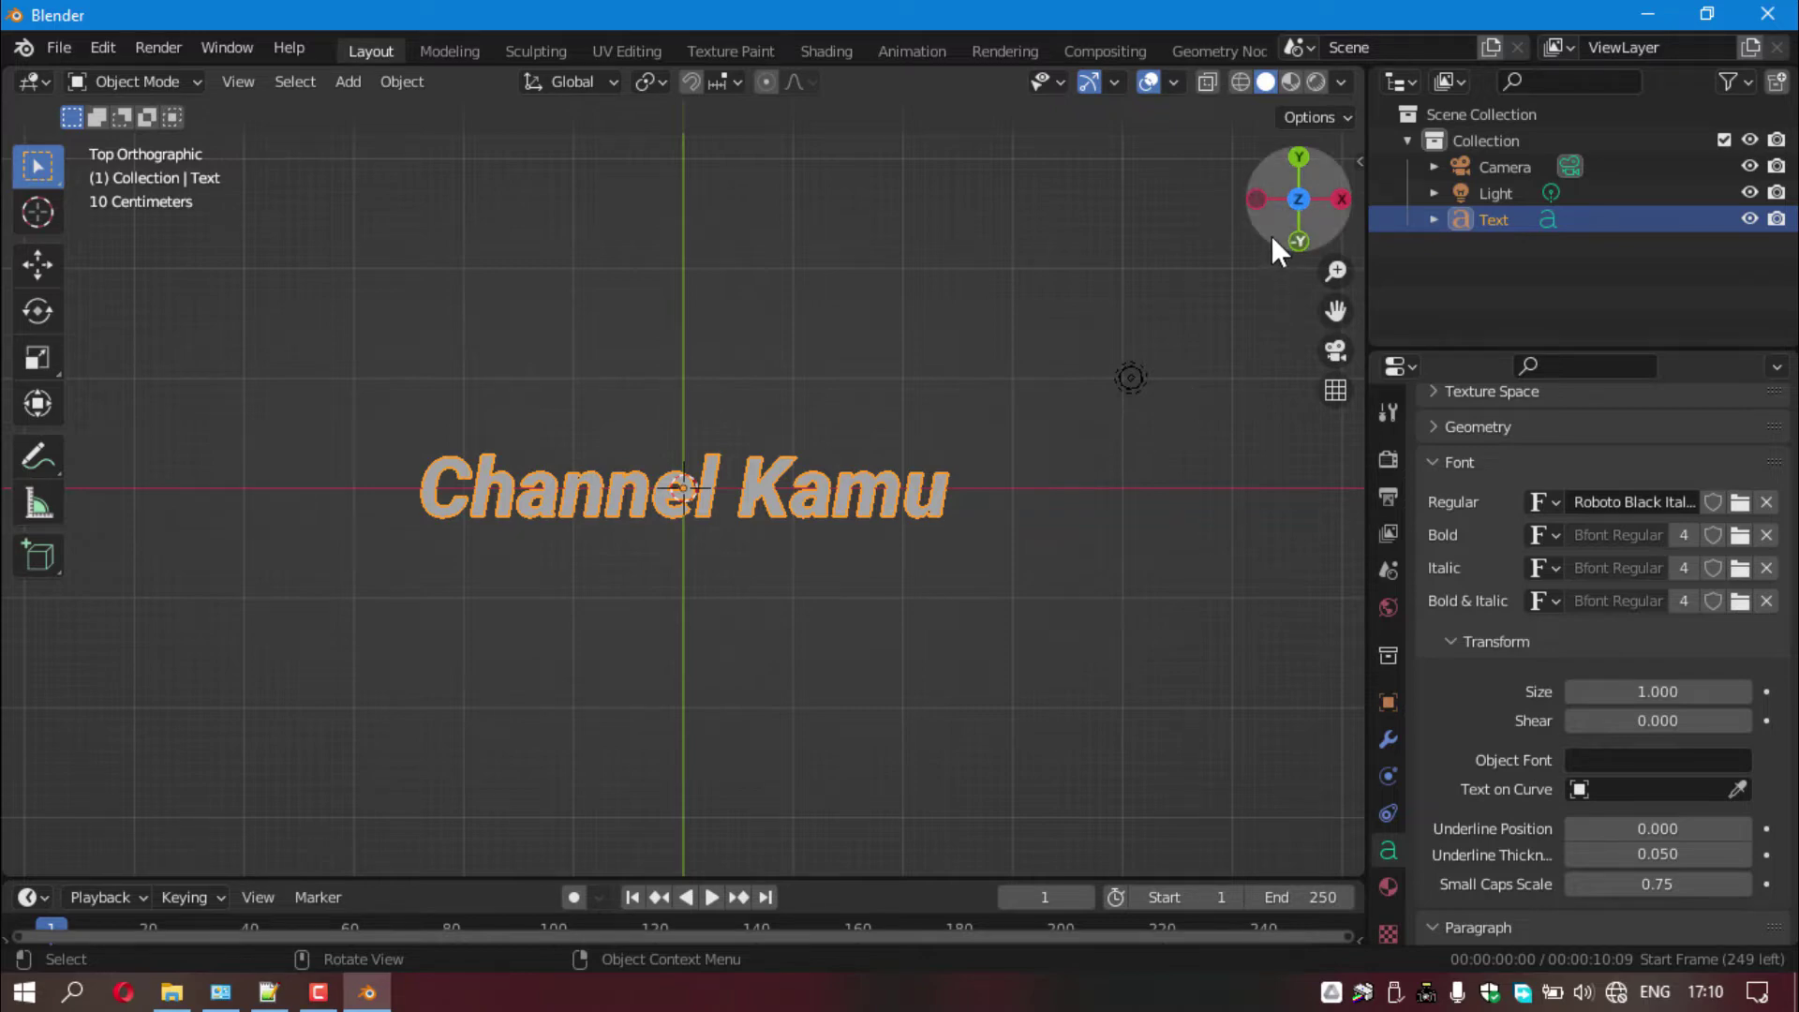
mouse_move(1270, 235)
left_mouse_down()
mouse_move(1307, 281)
mouse_move(1322, 609)
left_mouse_up()
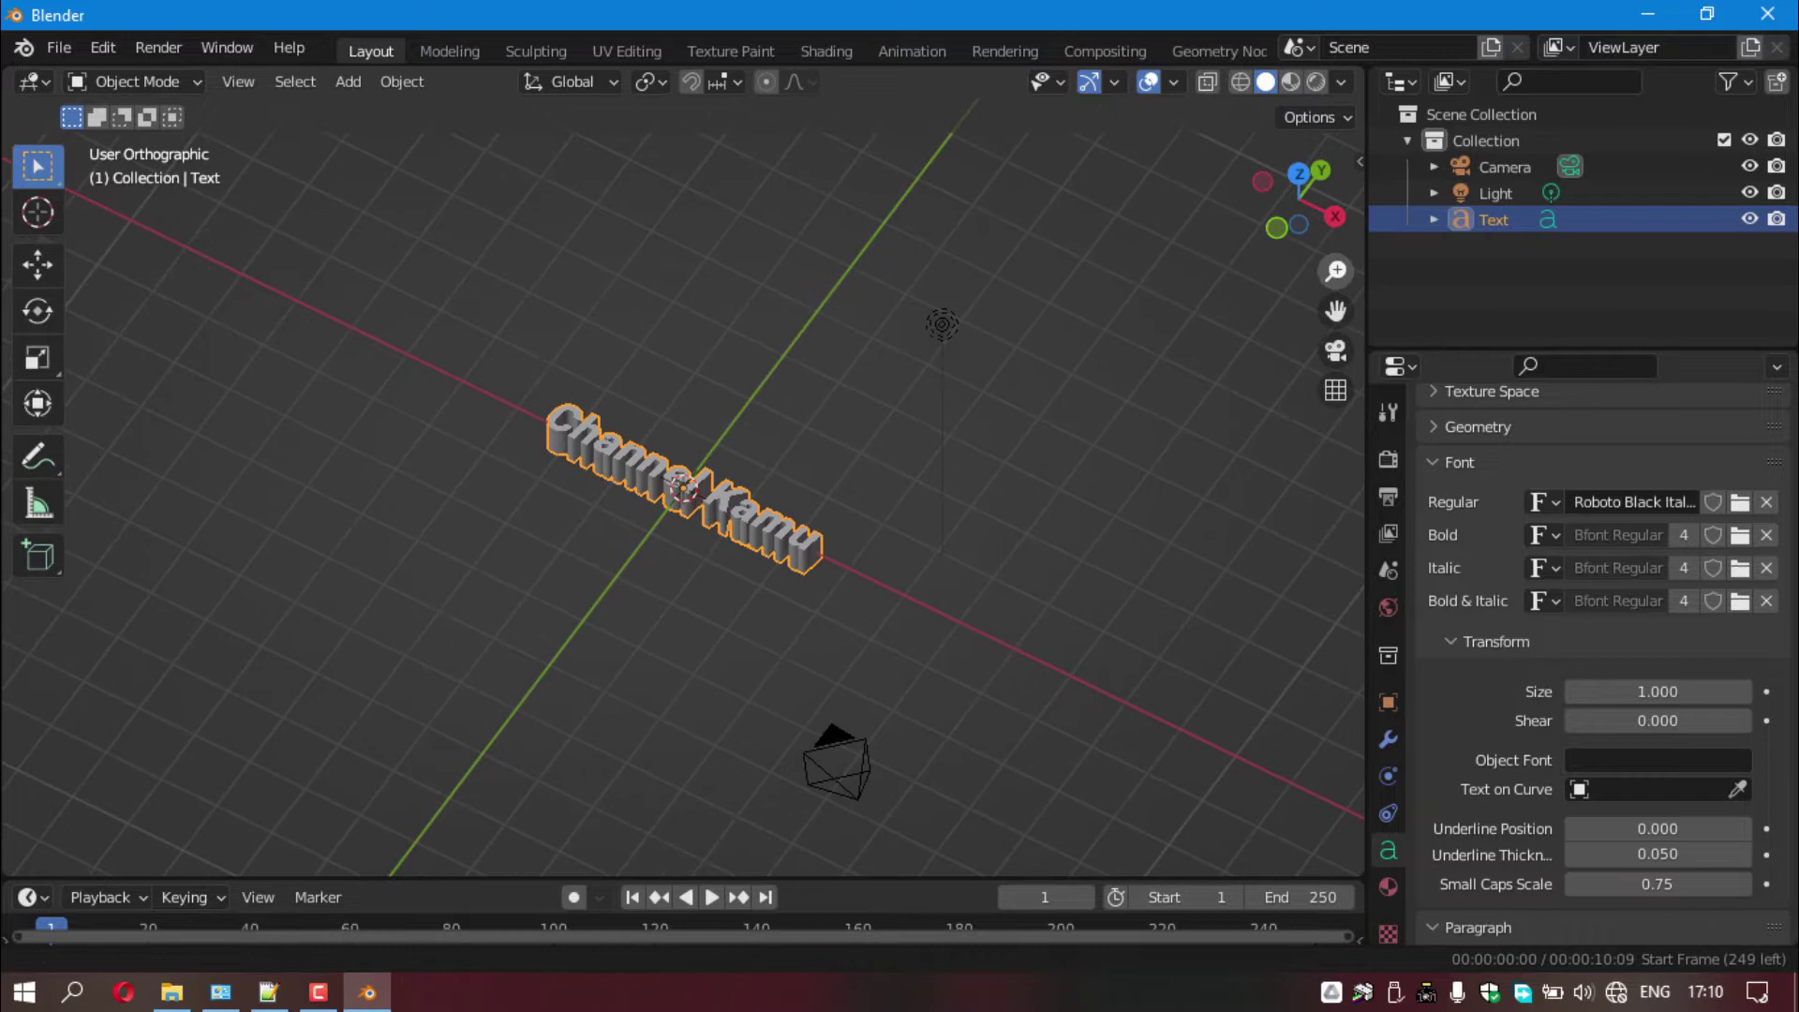
left_click(860, 771)
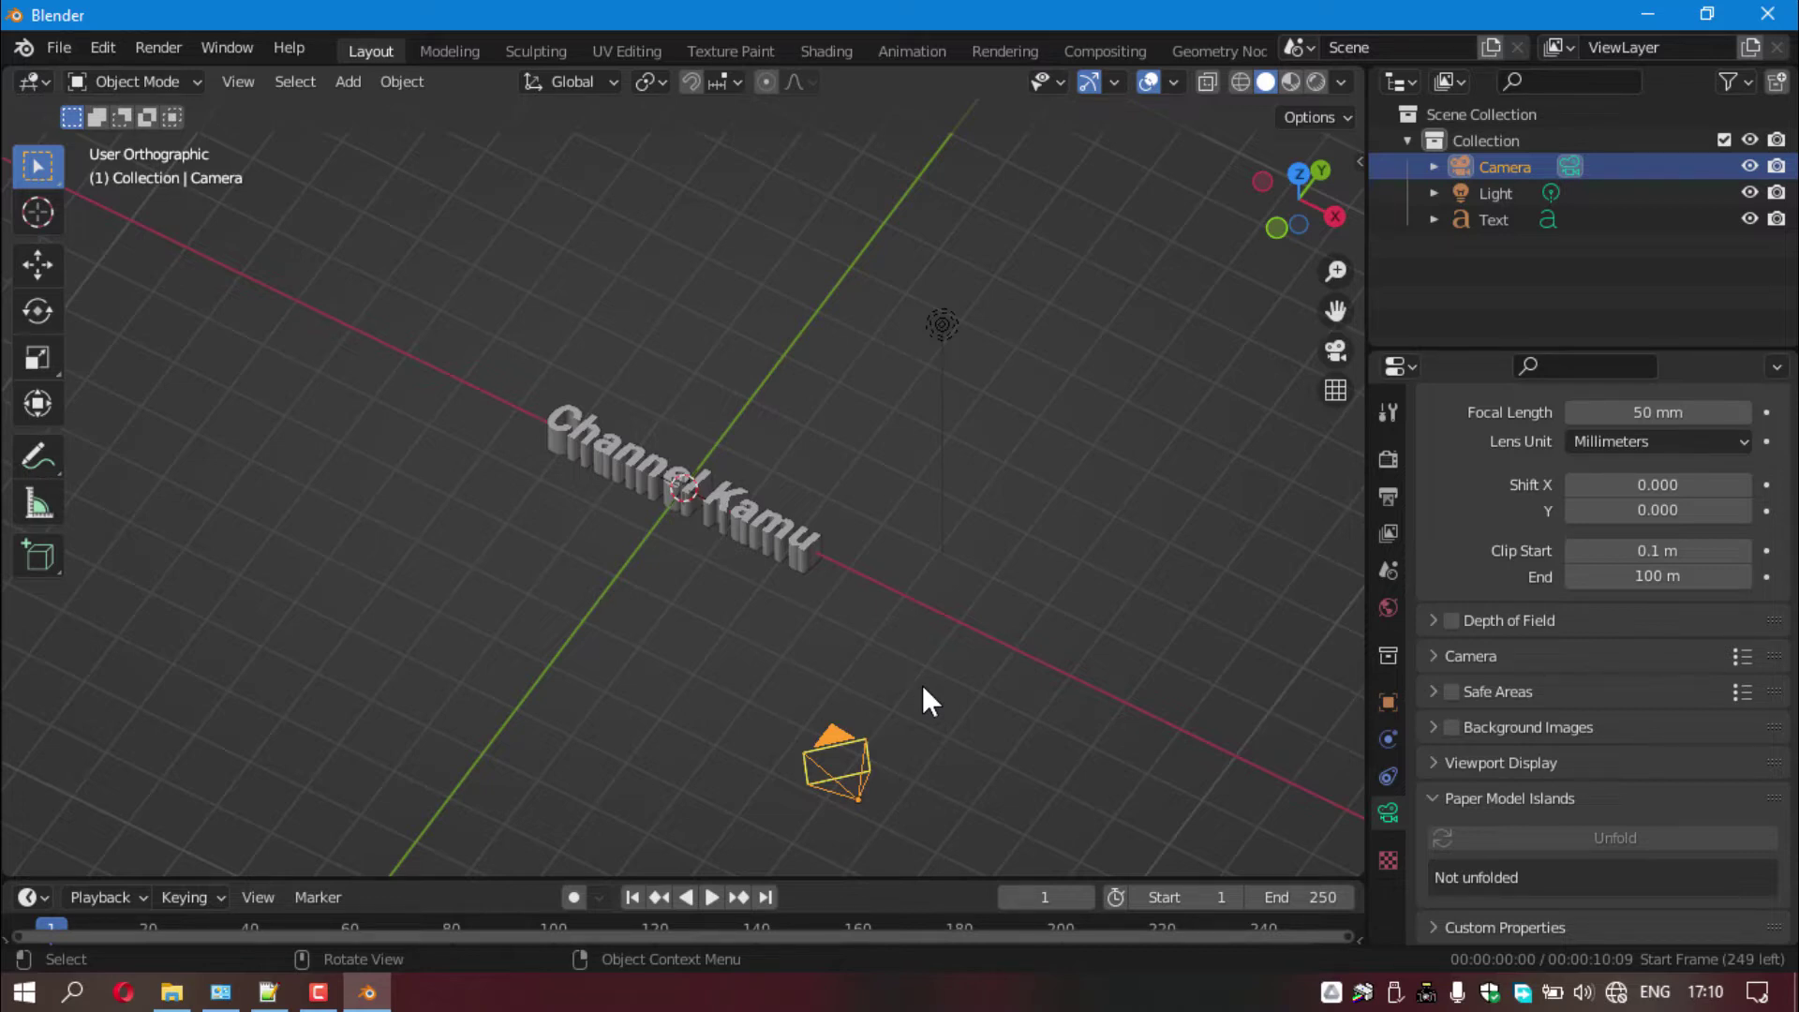
- Clear the camera's rotation and location, then raise it to Z 5.103 m
key("alt+r")
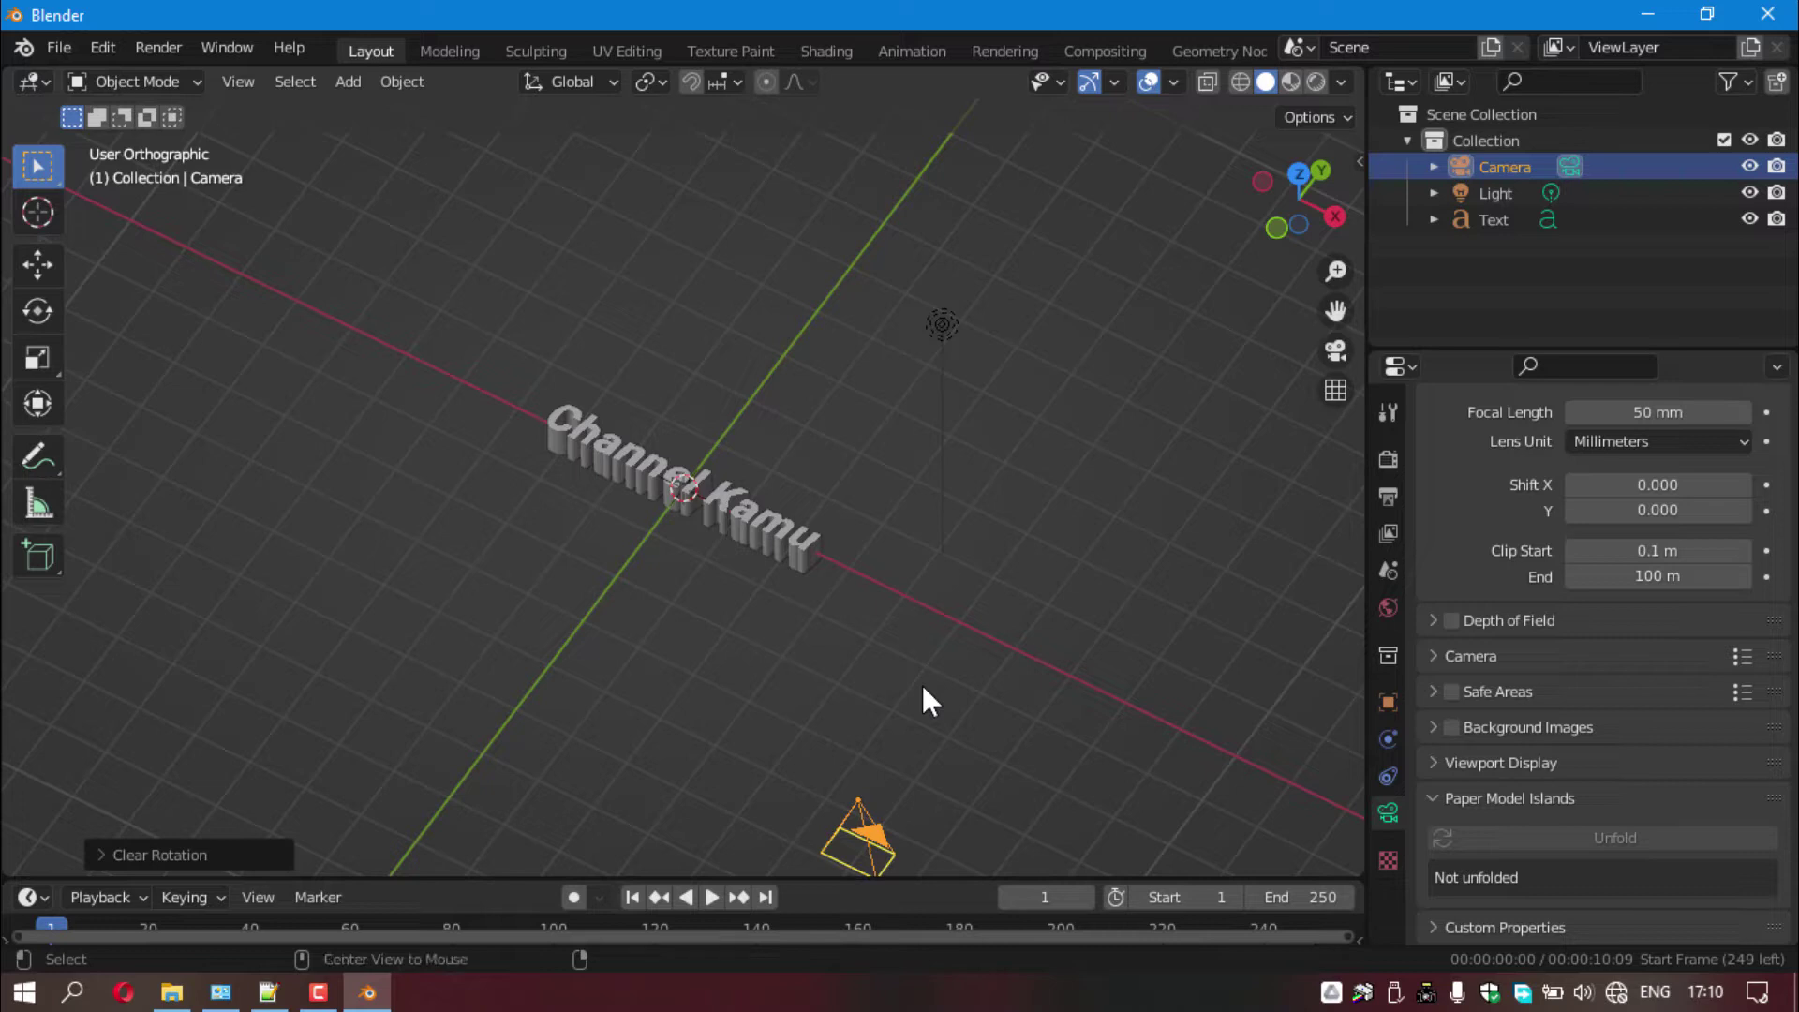
key("alt+g")
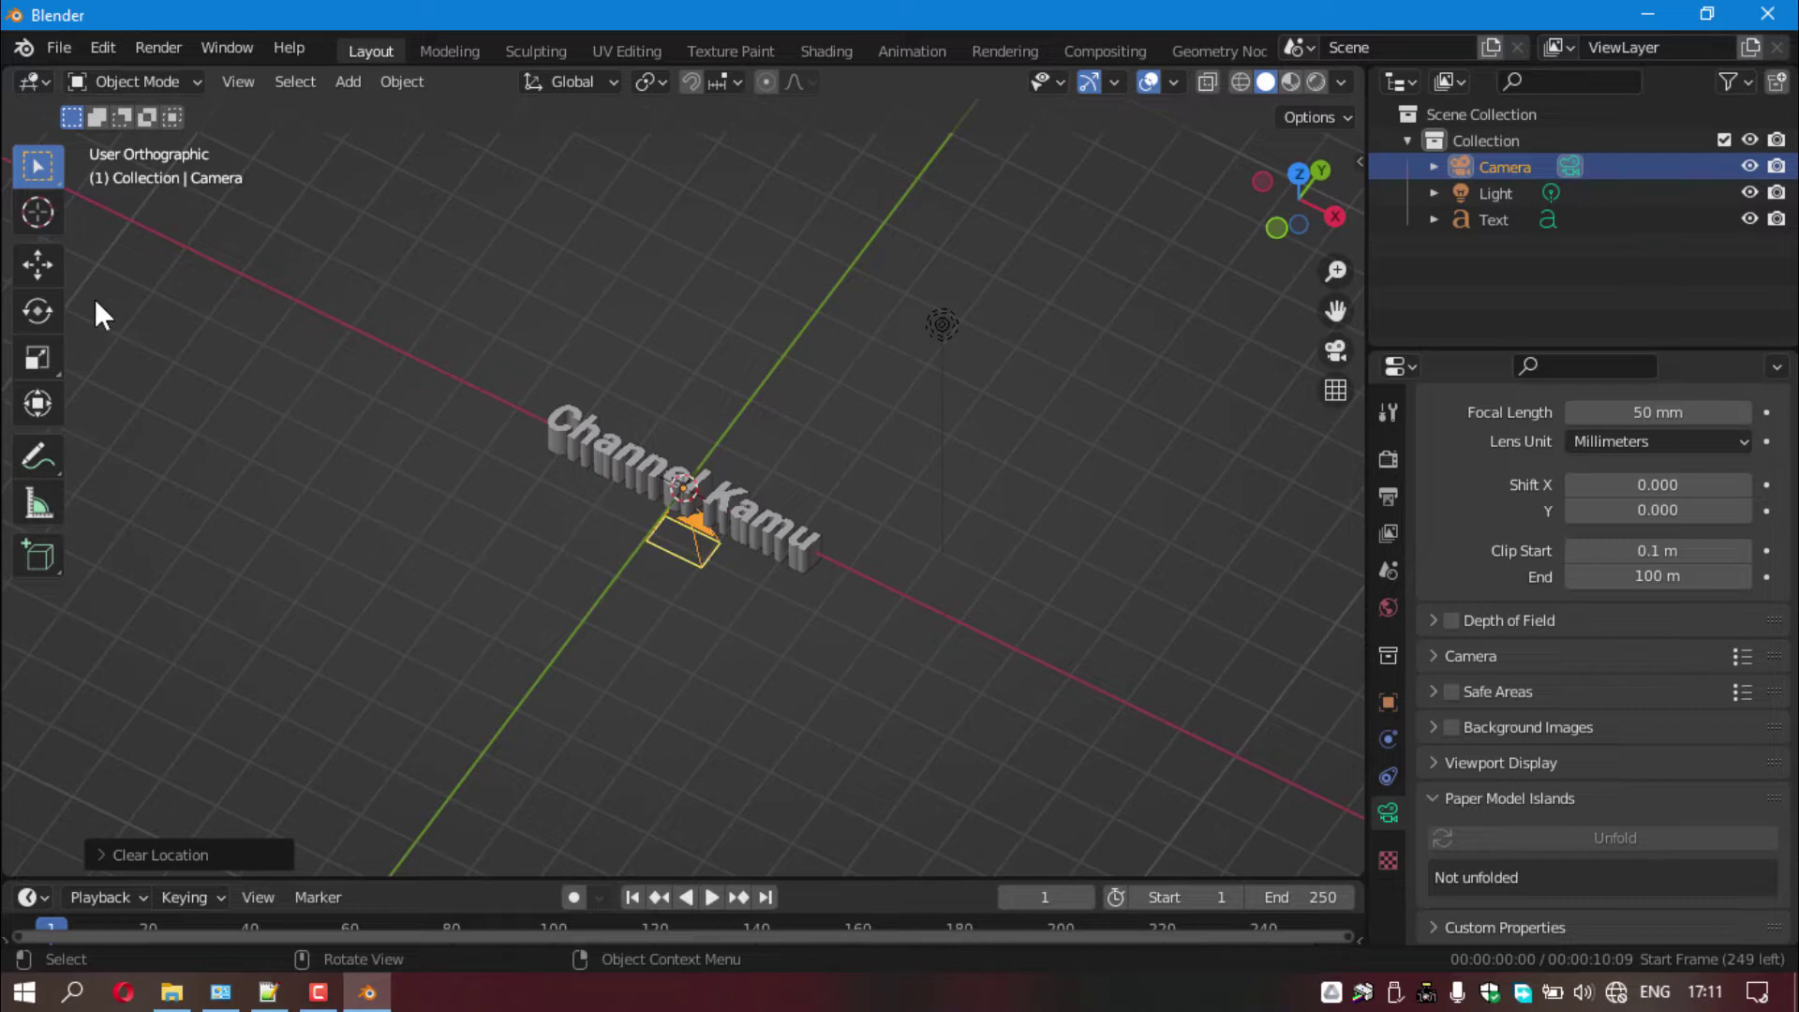
left_click(49, 273)
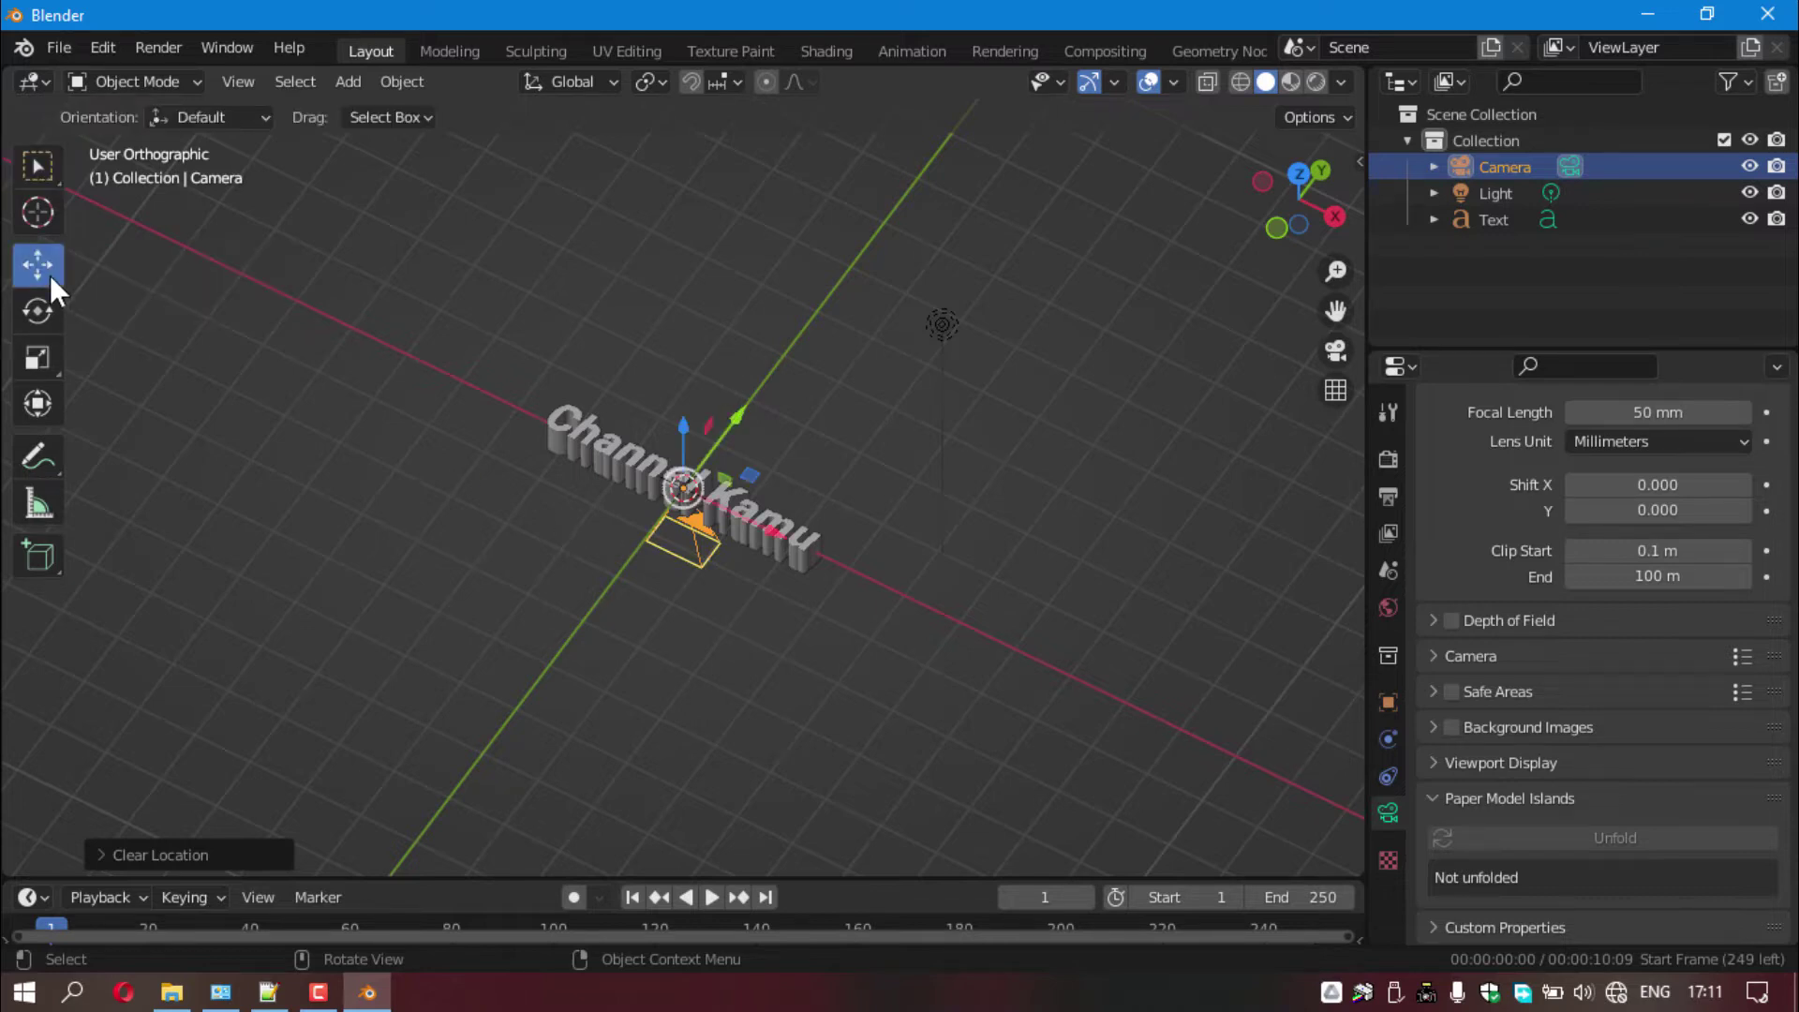
middle_click_drag(725, 498, 695, 450)
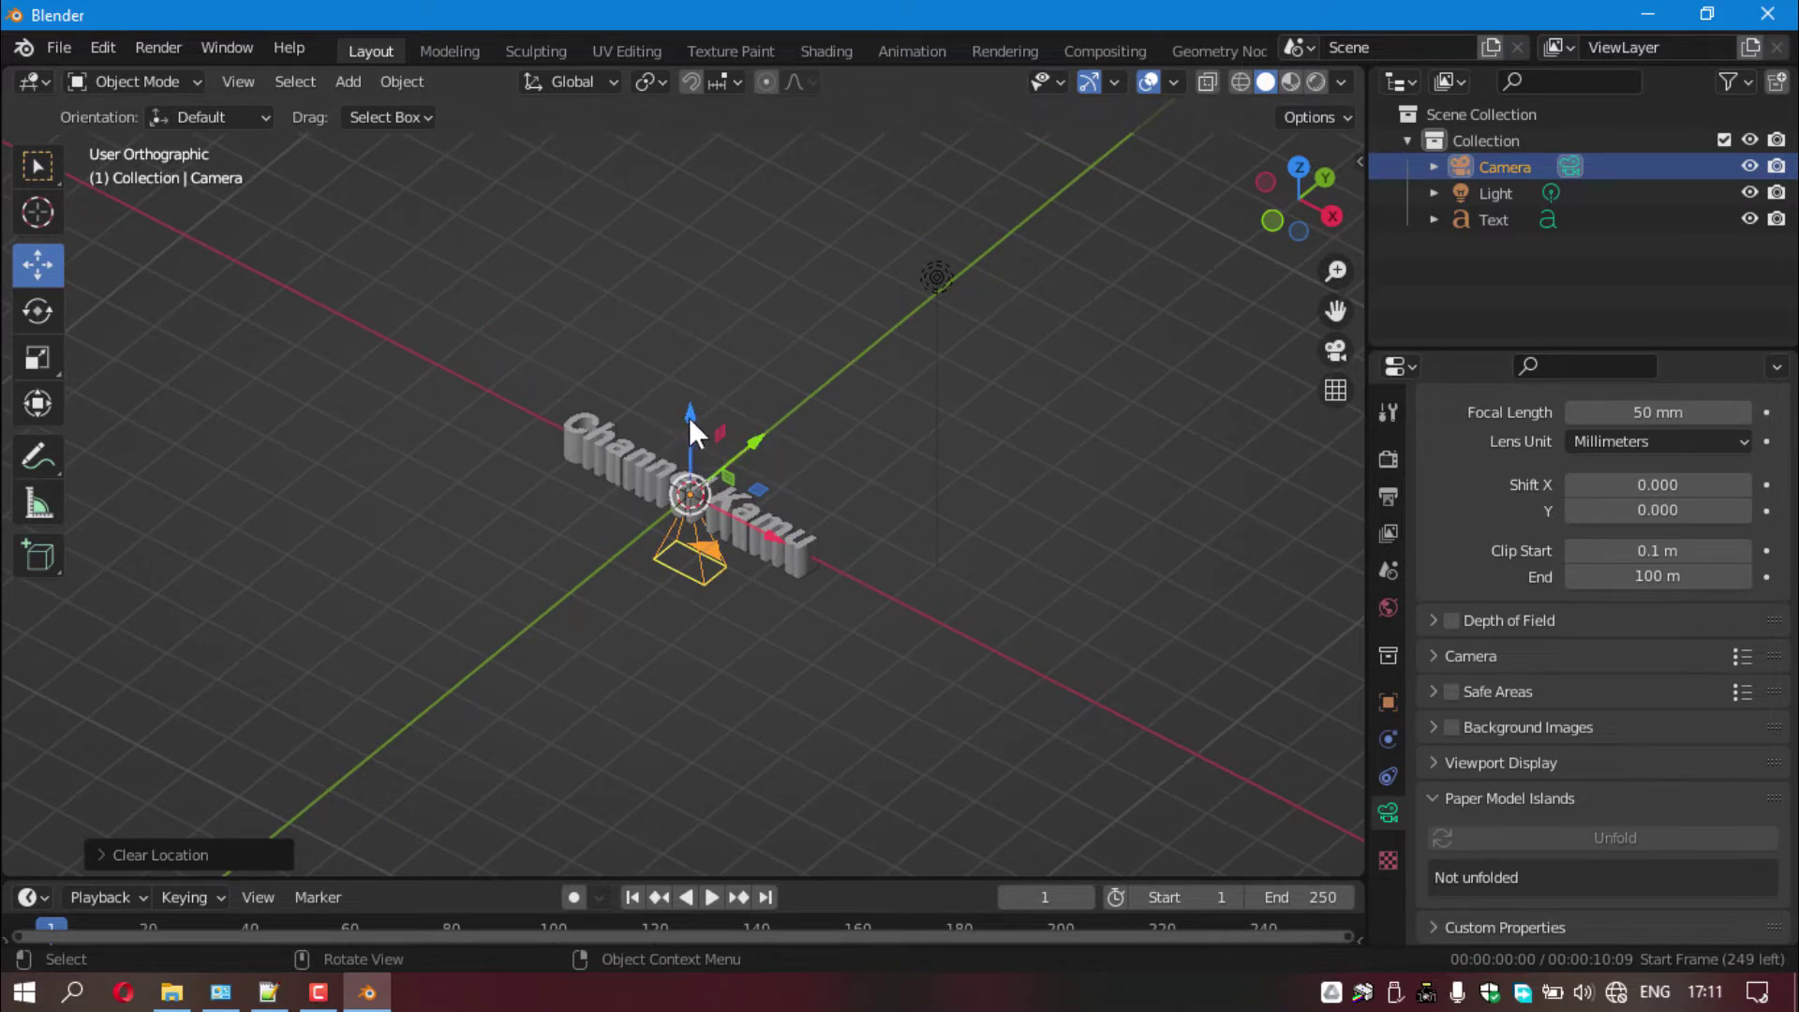
left_click_drag(688, 416, 705, 200)
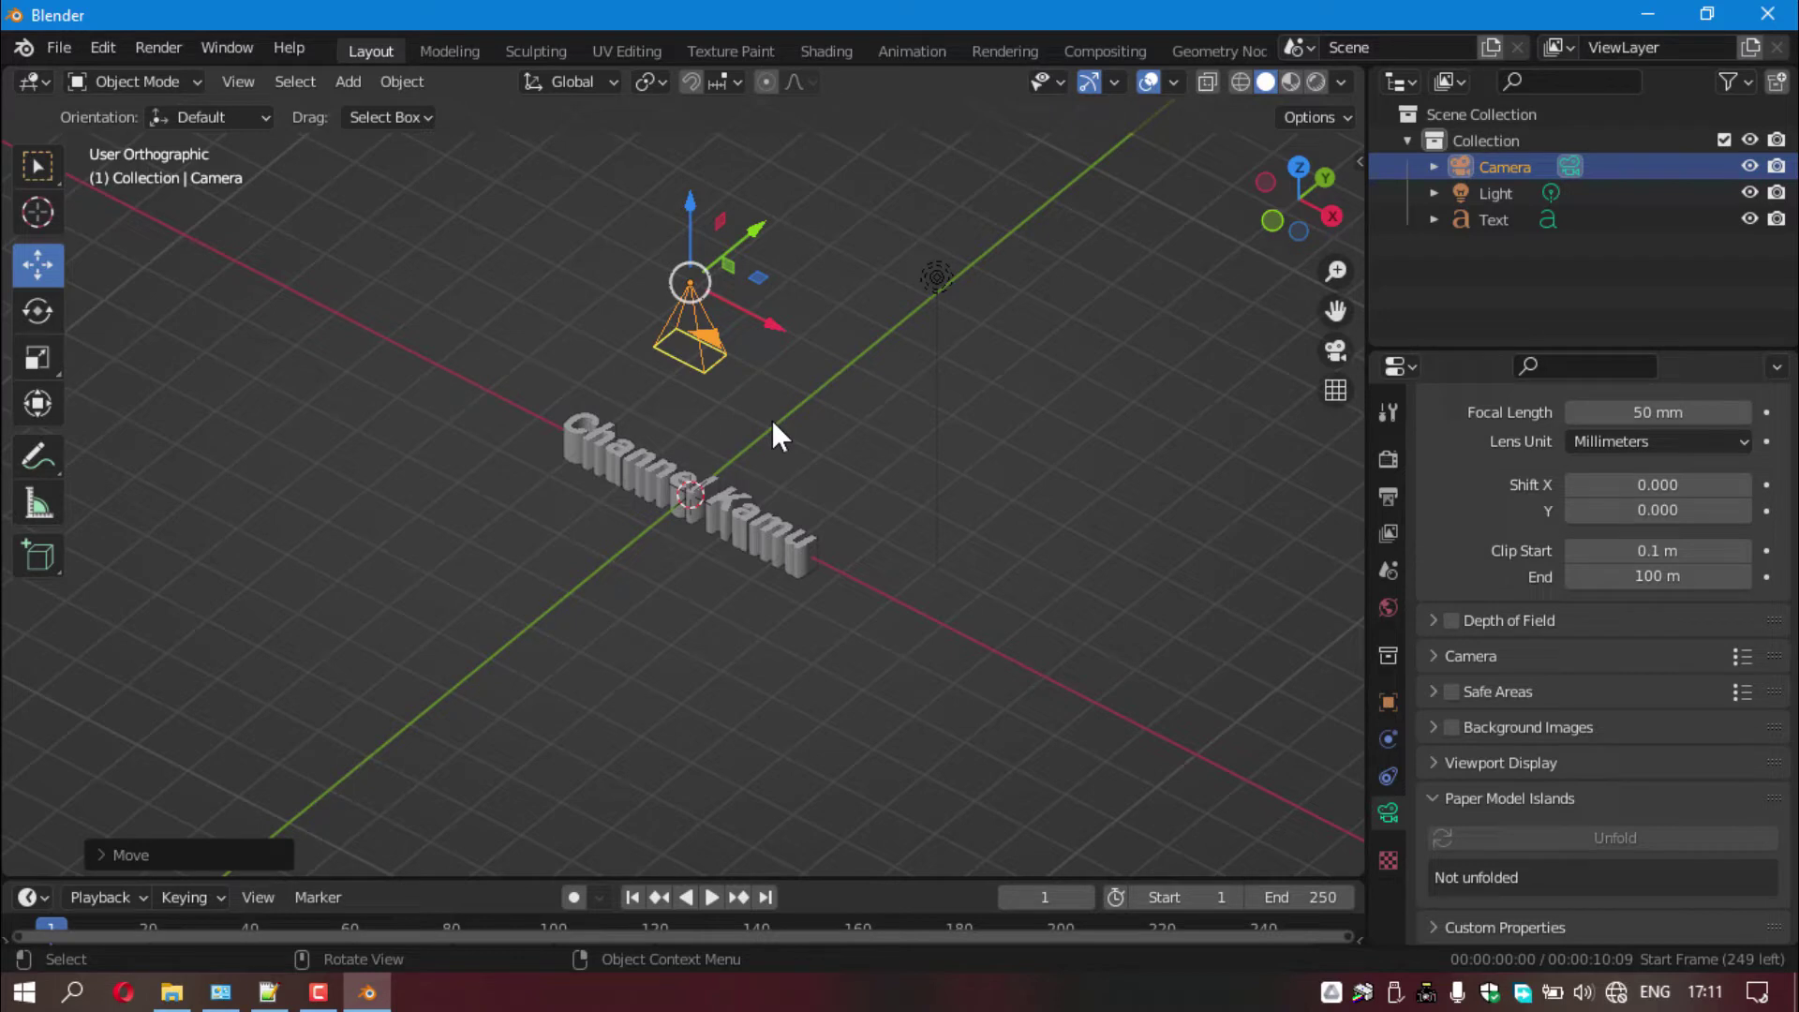
left_click(1389, 702)
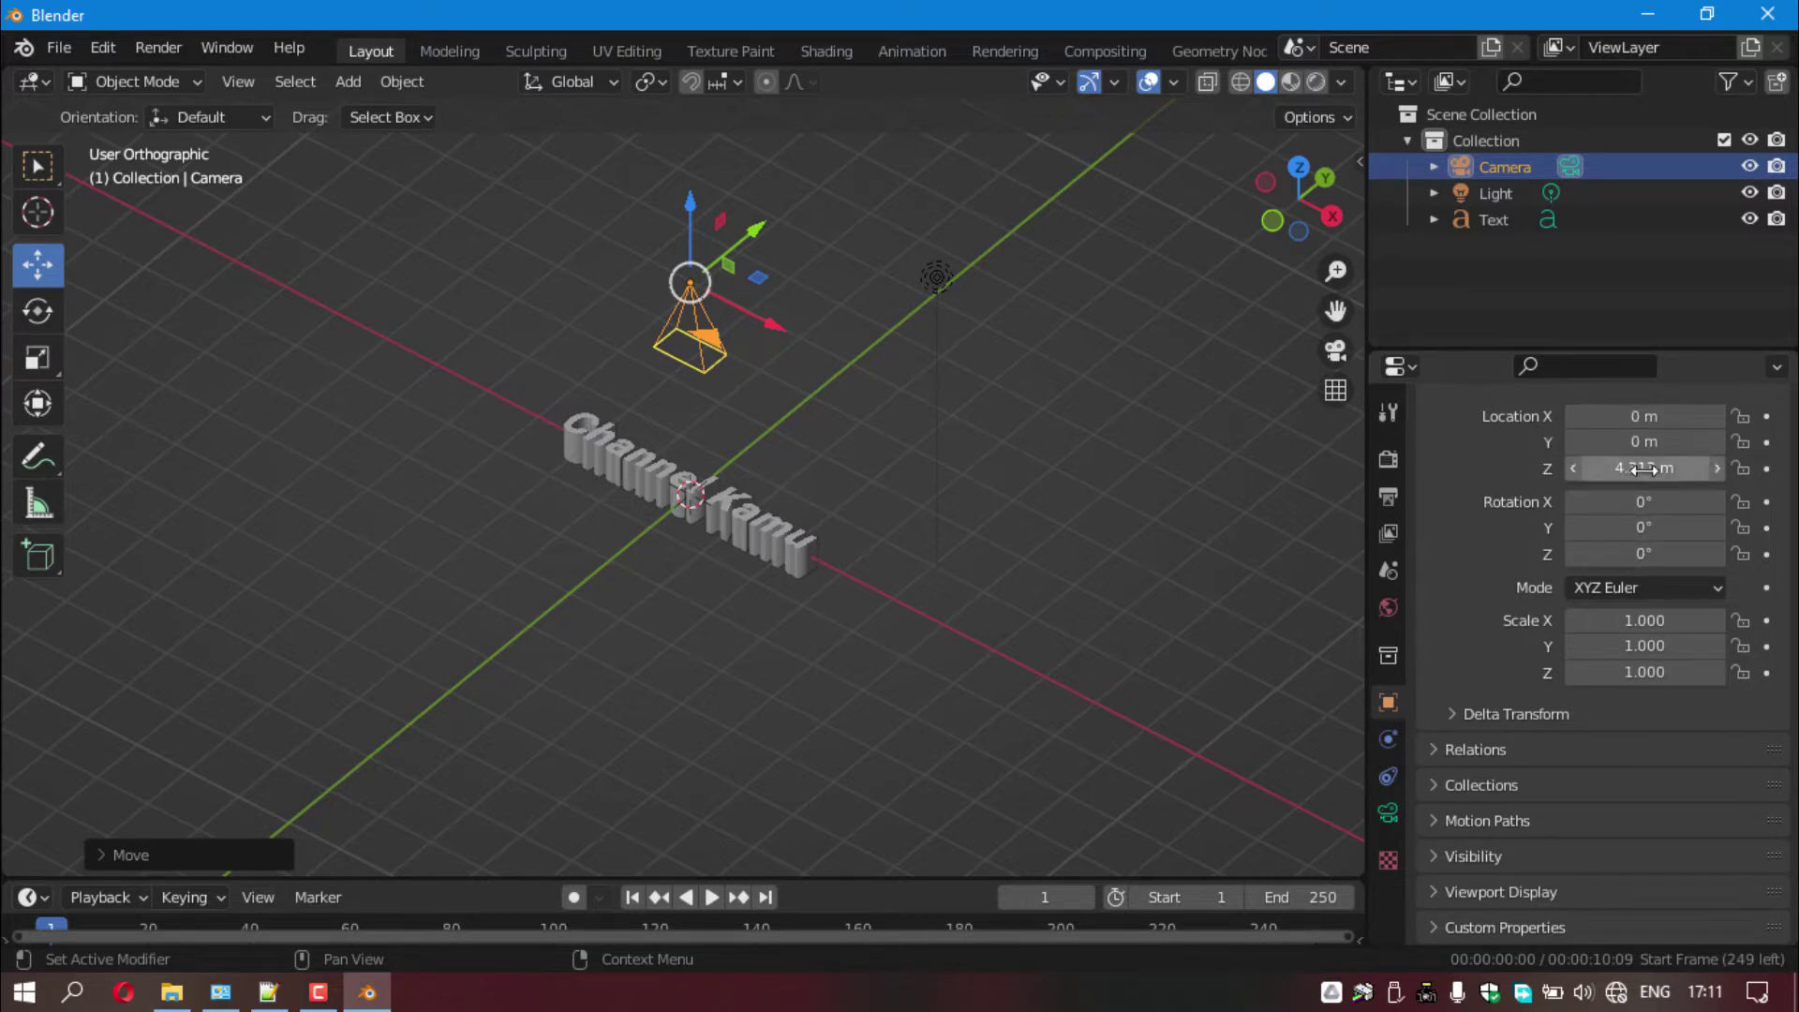
left_click_drag(1631, 467, 1668, 468)
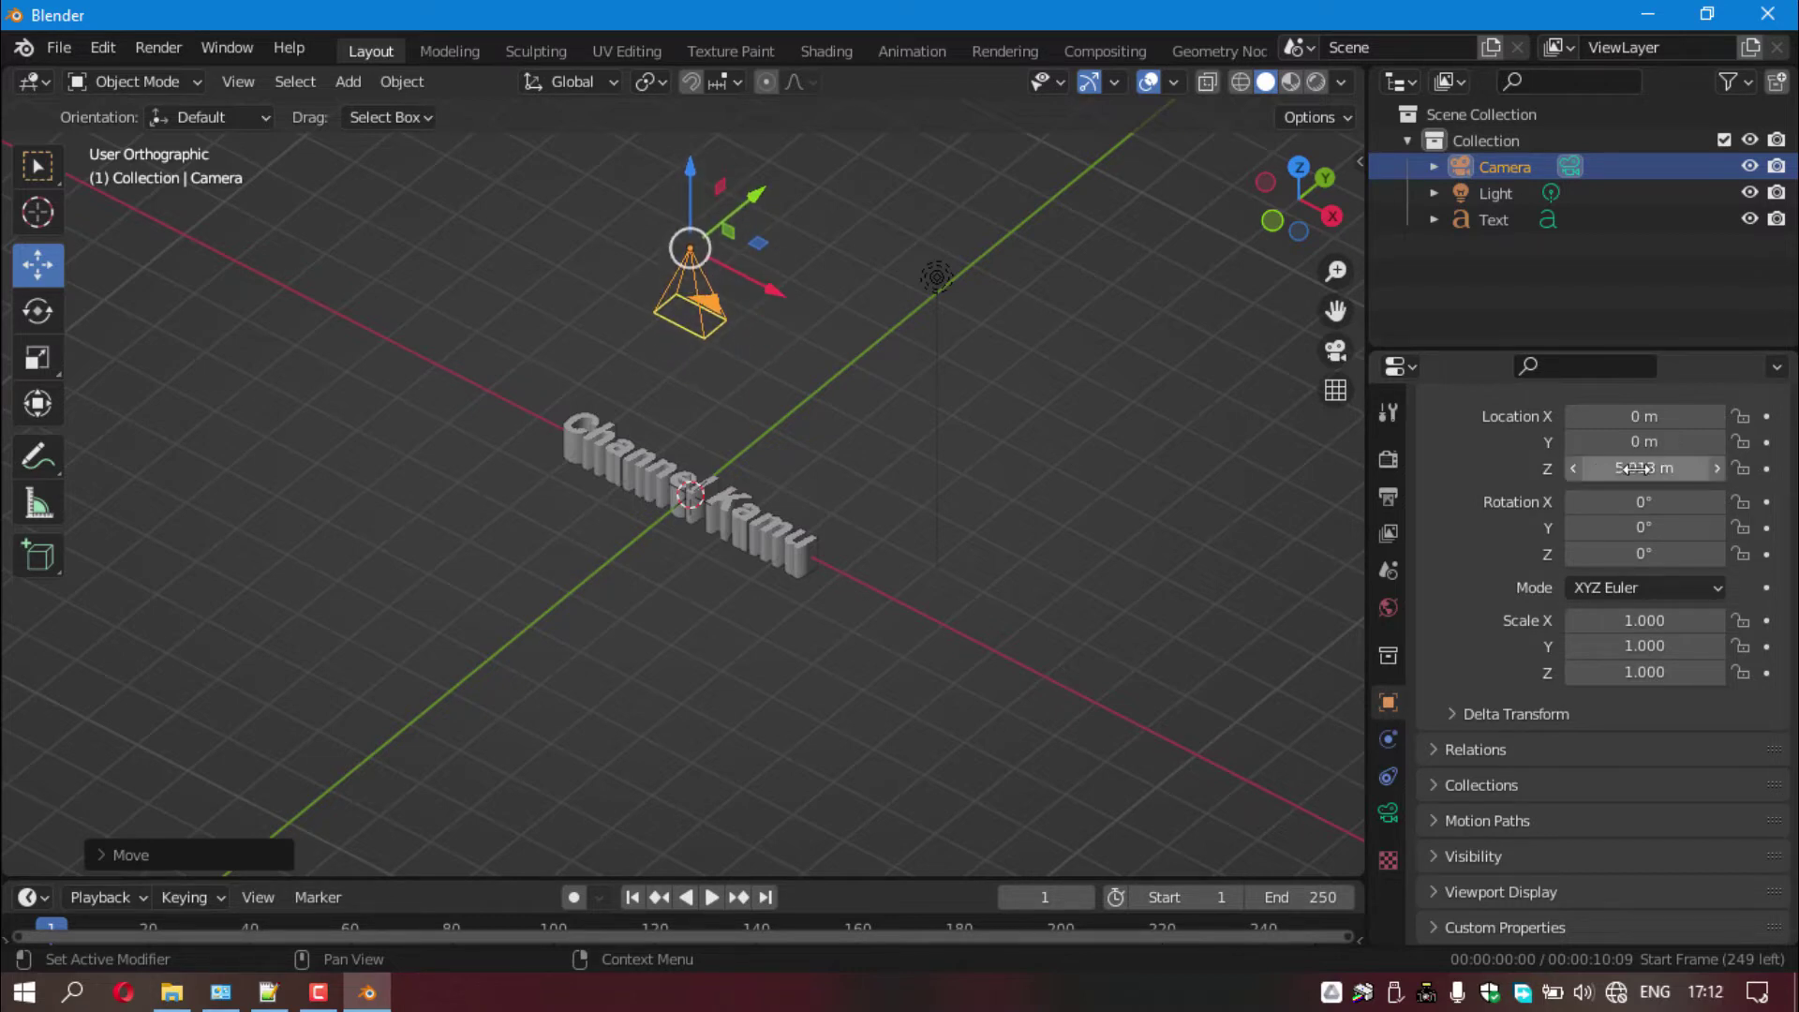
left_click_drag(1636, 467, 1649, 468)
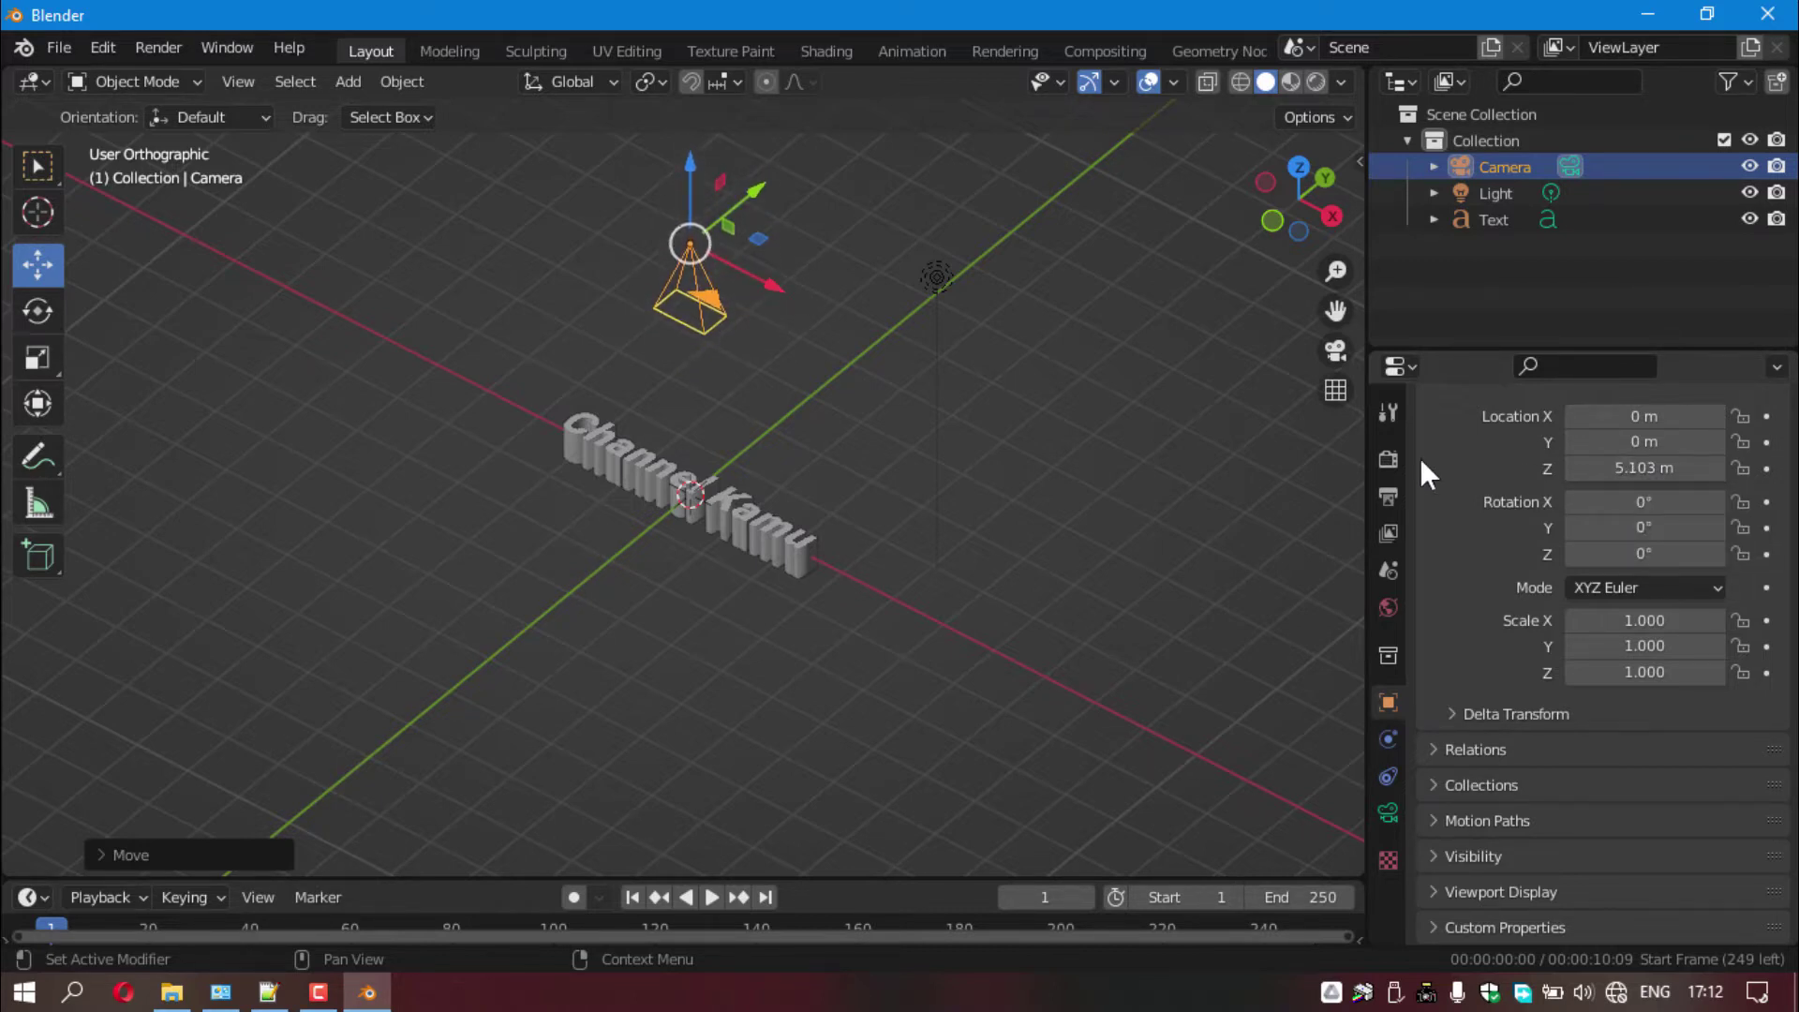
- View through the camera, raise it to Z 8.383 m, and enlarge the timeline area
left_click(1335, 350)
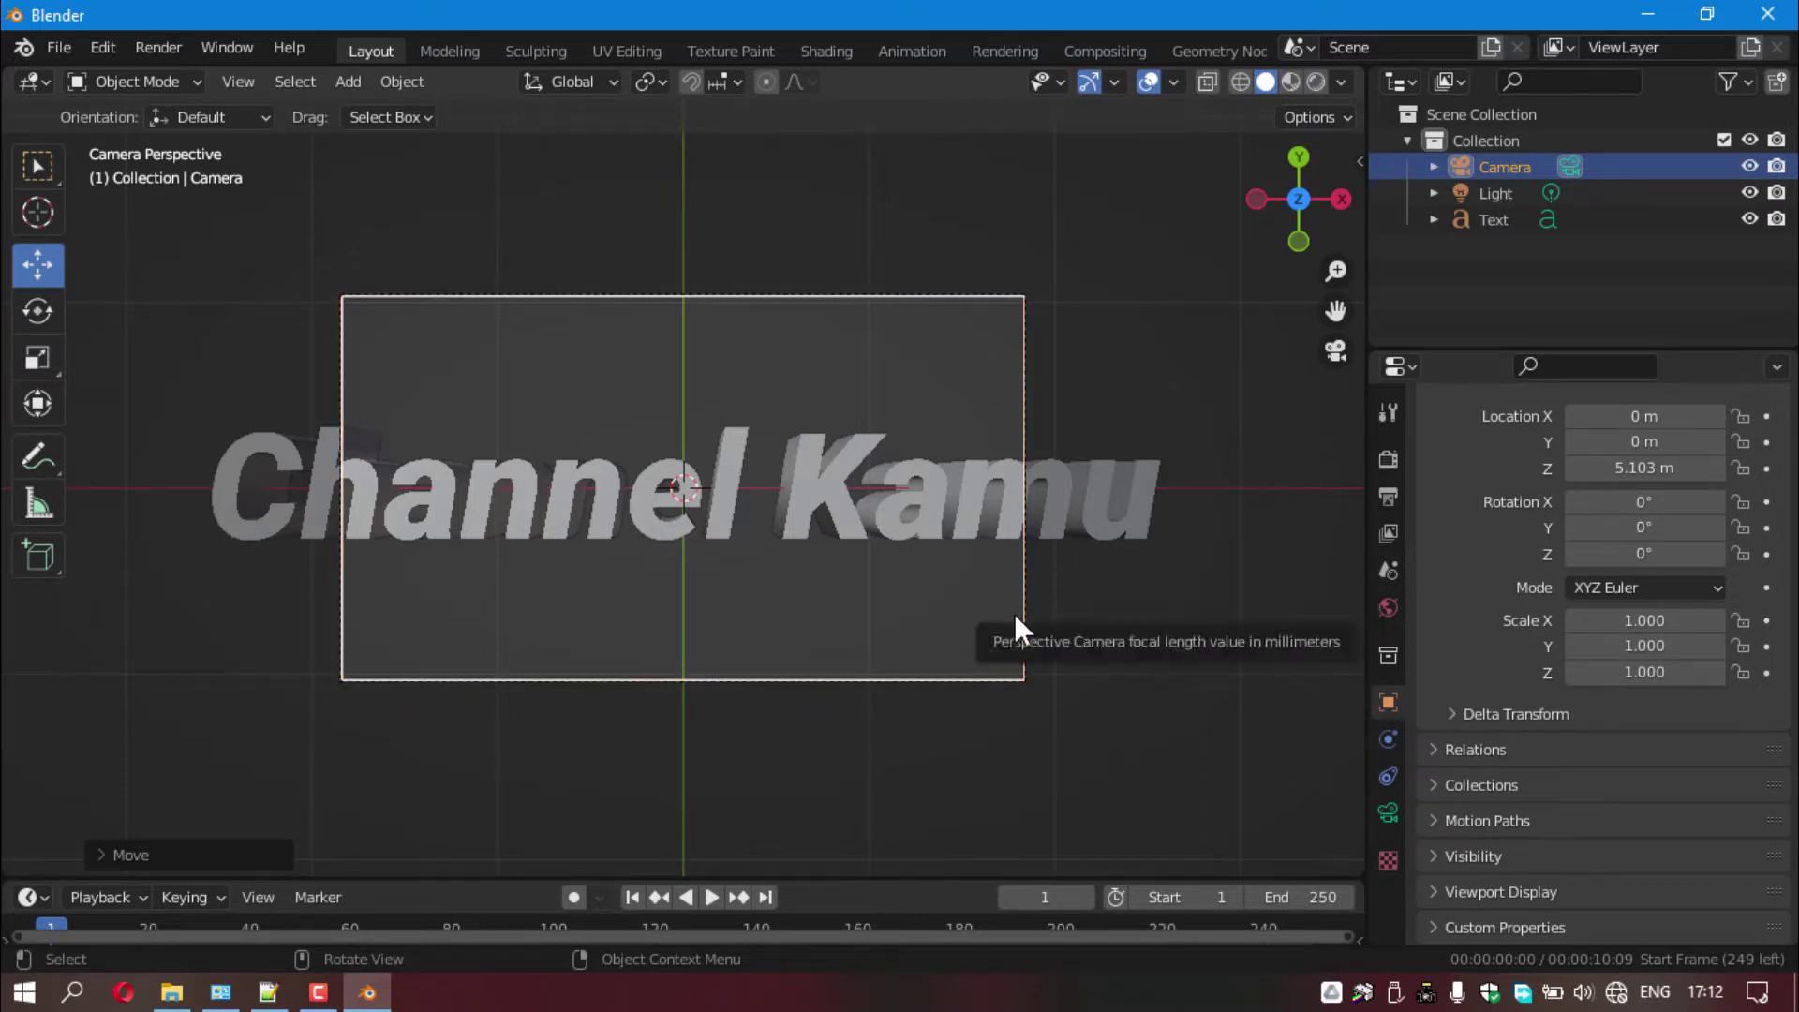
mouse_move(1645, 468)
left_mouse_down()
mouse_move(1715, 468)
mouse_move(1646, 468)
left_mouse_up()
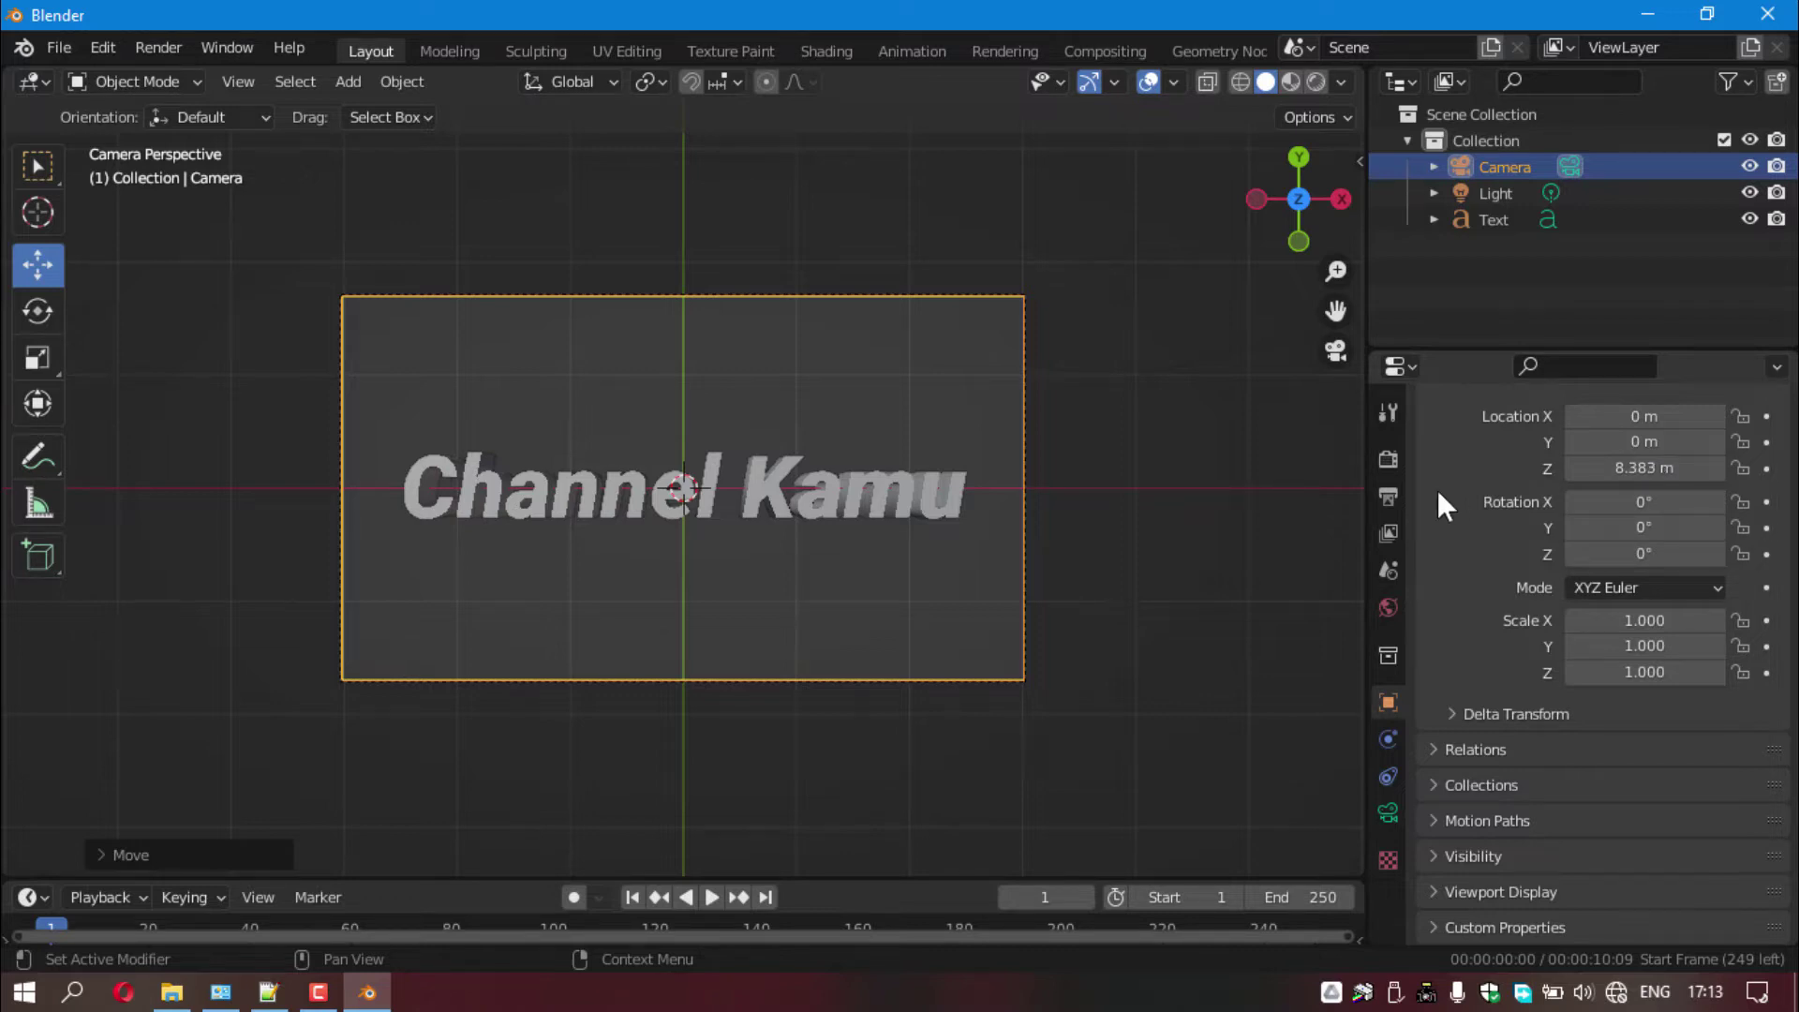
left_click_drag(942, 881, 947, 792)
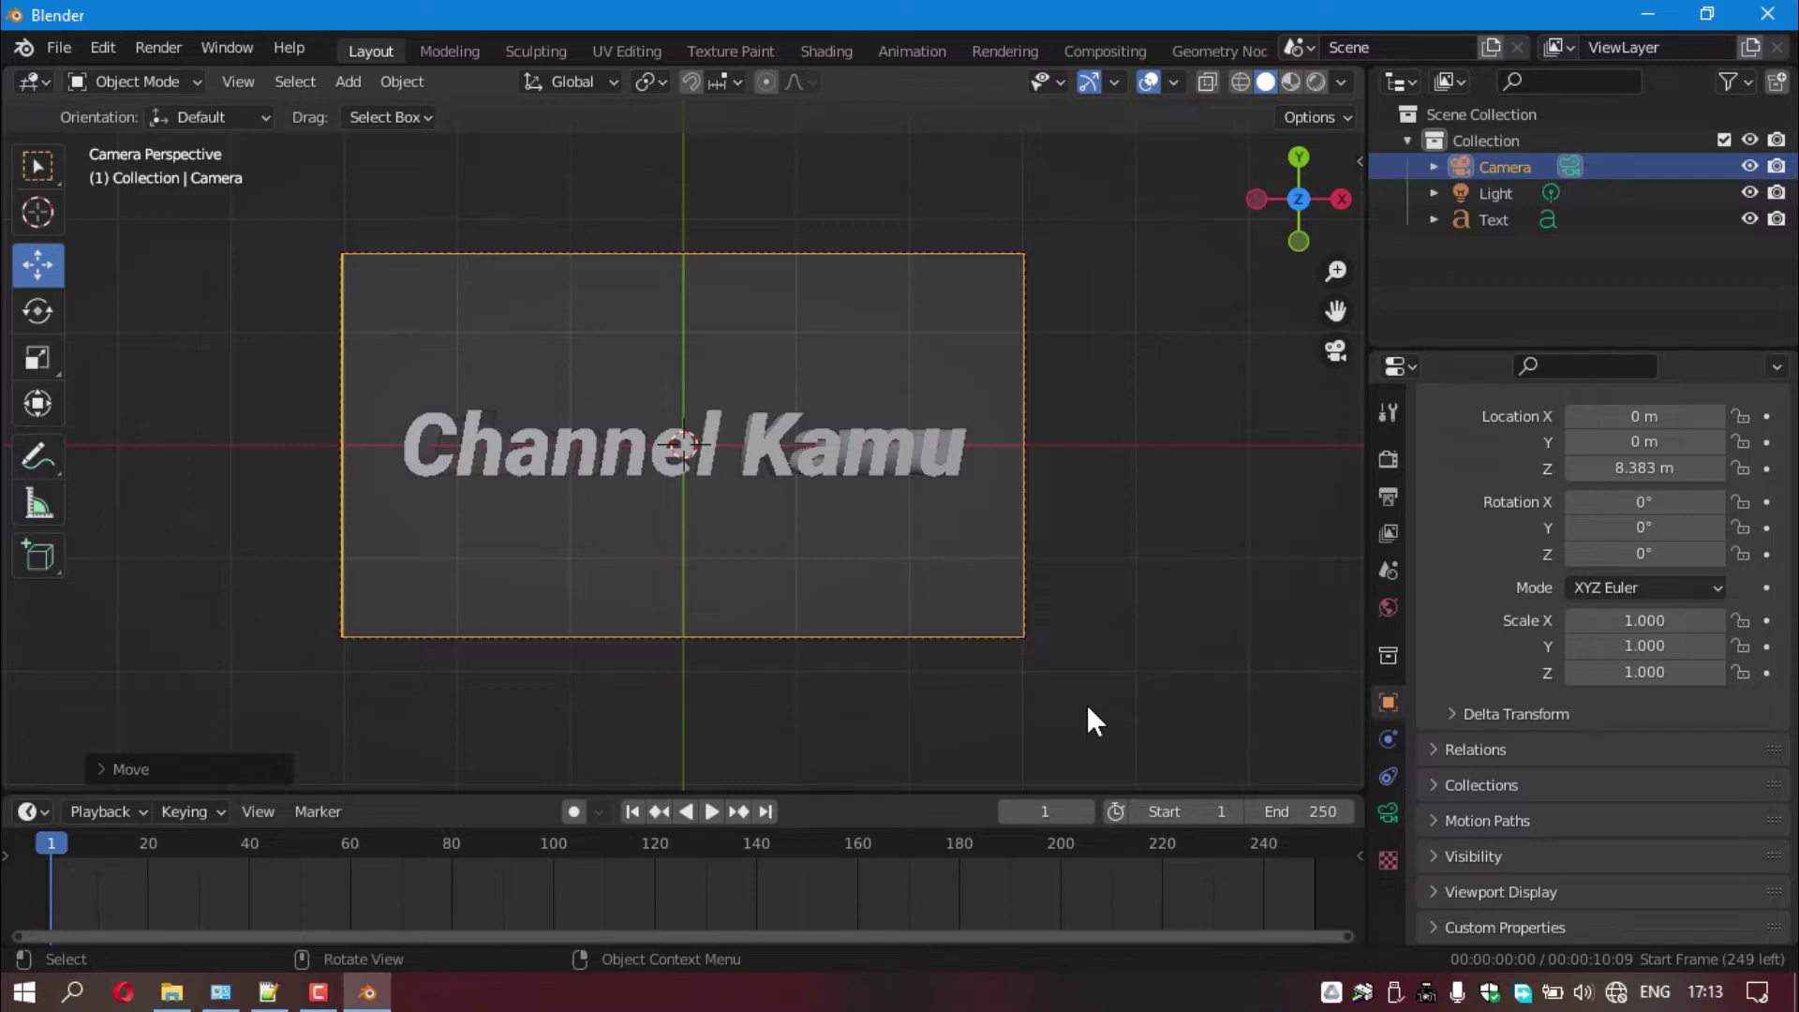
- Set the output frame rate to 30 fps in Output Properties > Format
left_click(1388, 502)
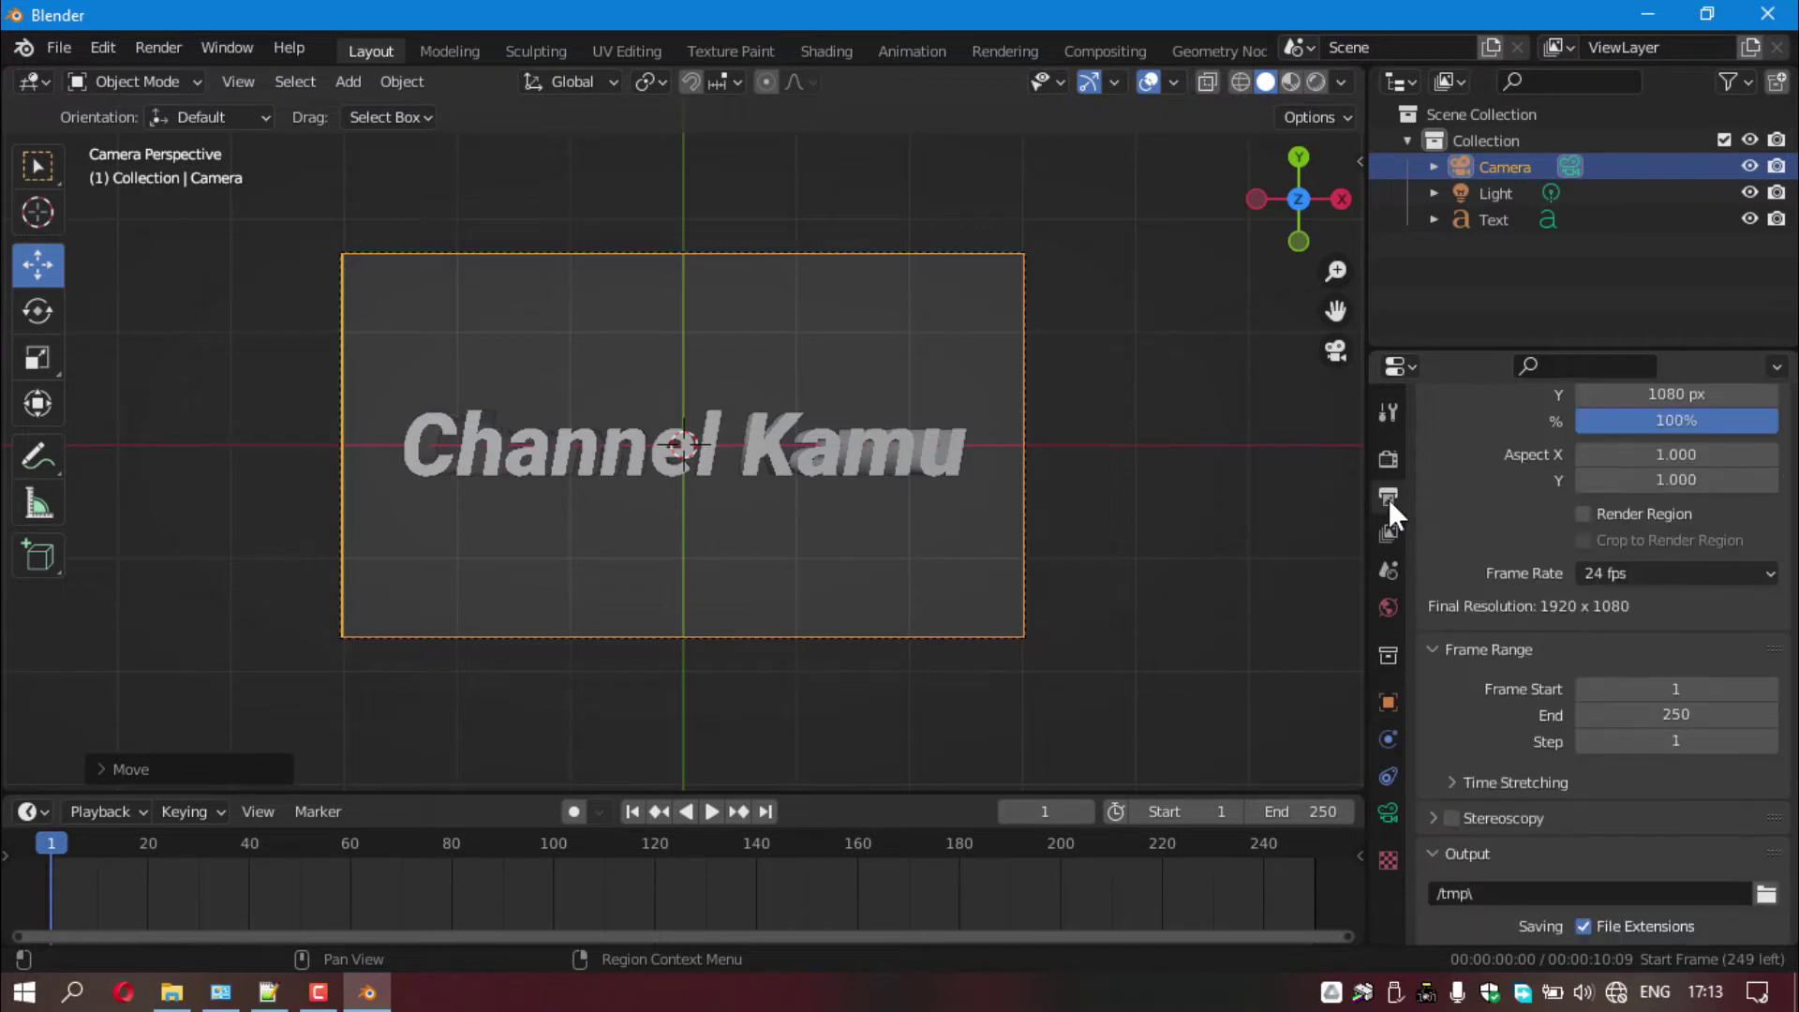
scroll(1491, 585, "up", 3)
scroll(1491, 582, "up", 2)
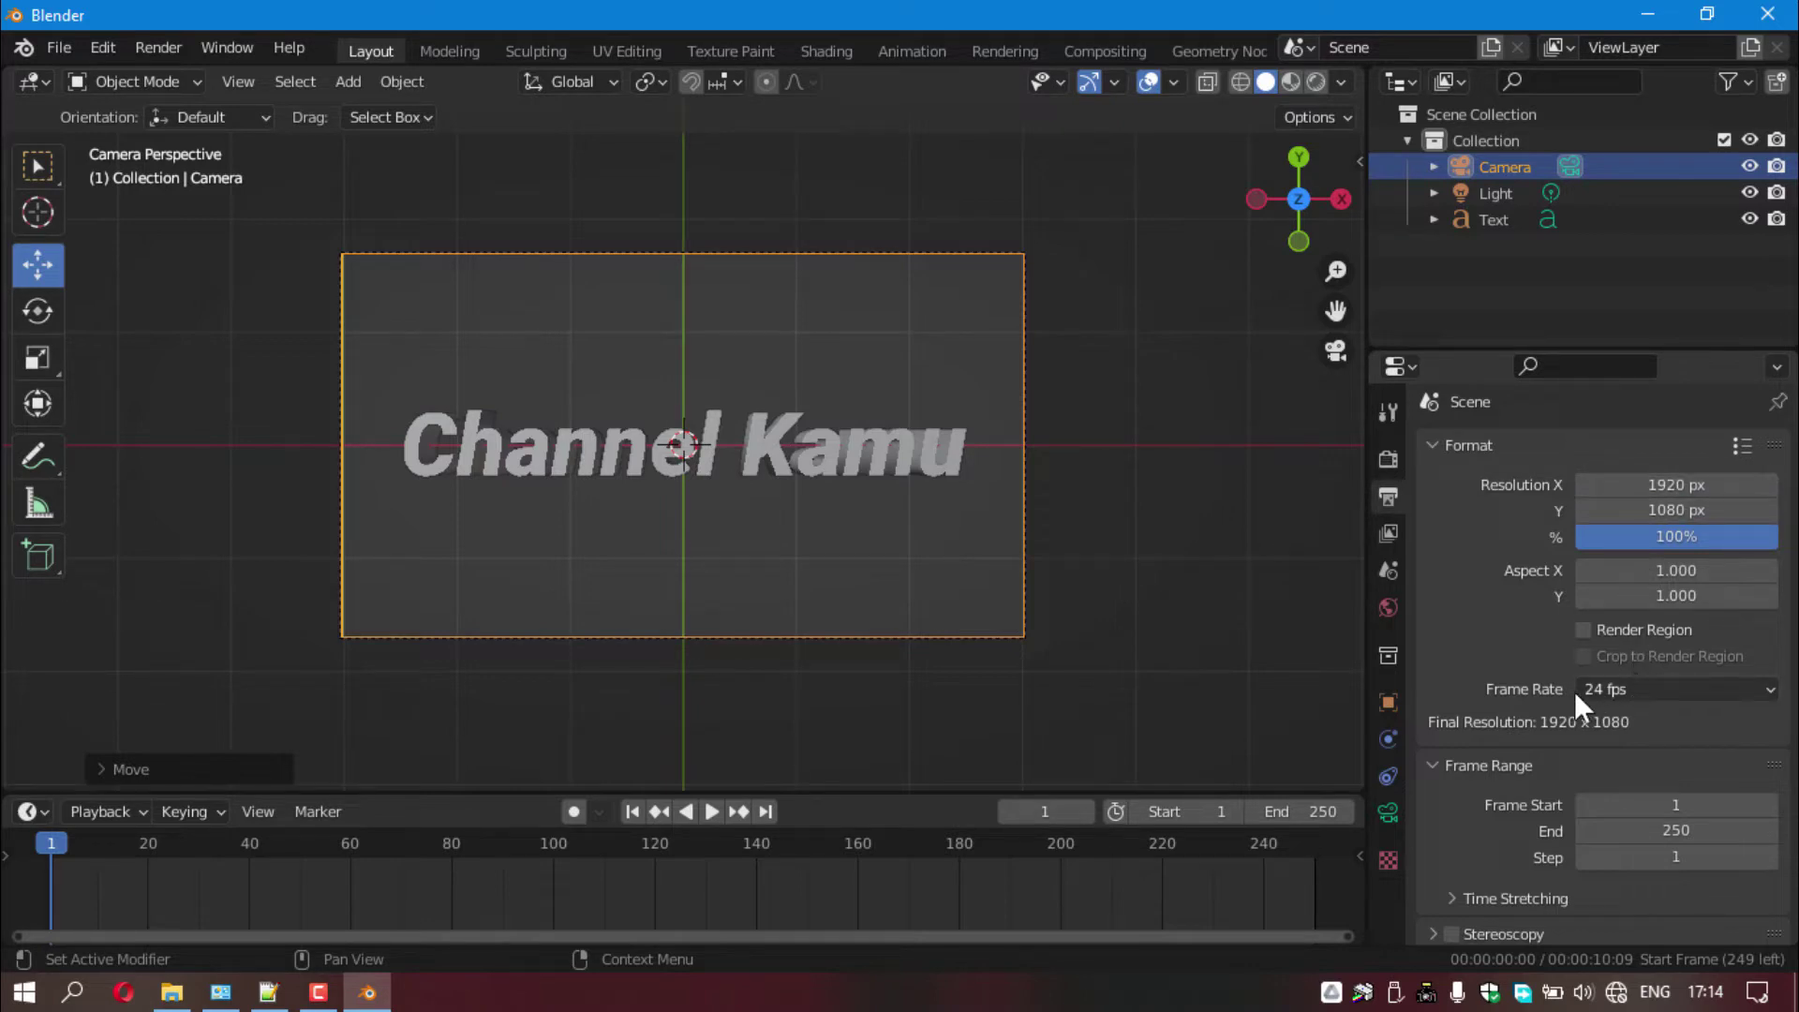
left_click(1642, 696)
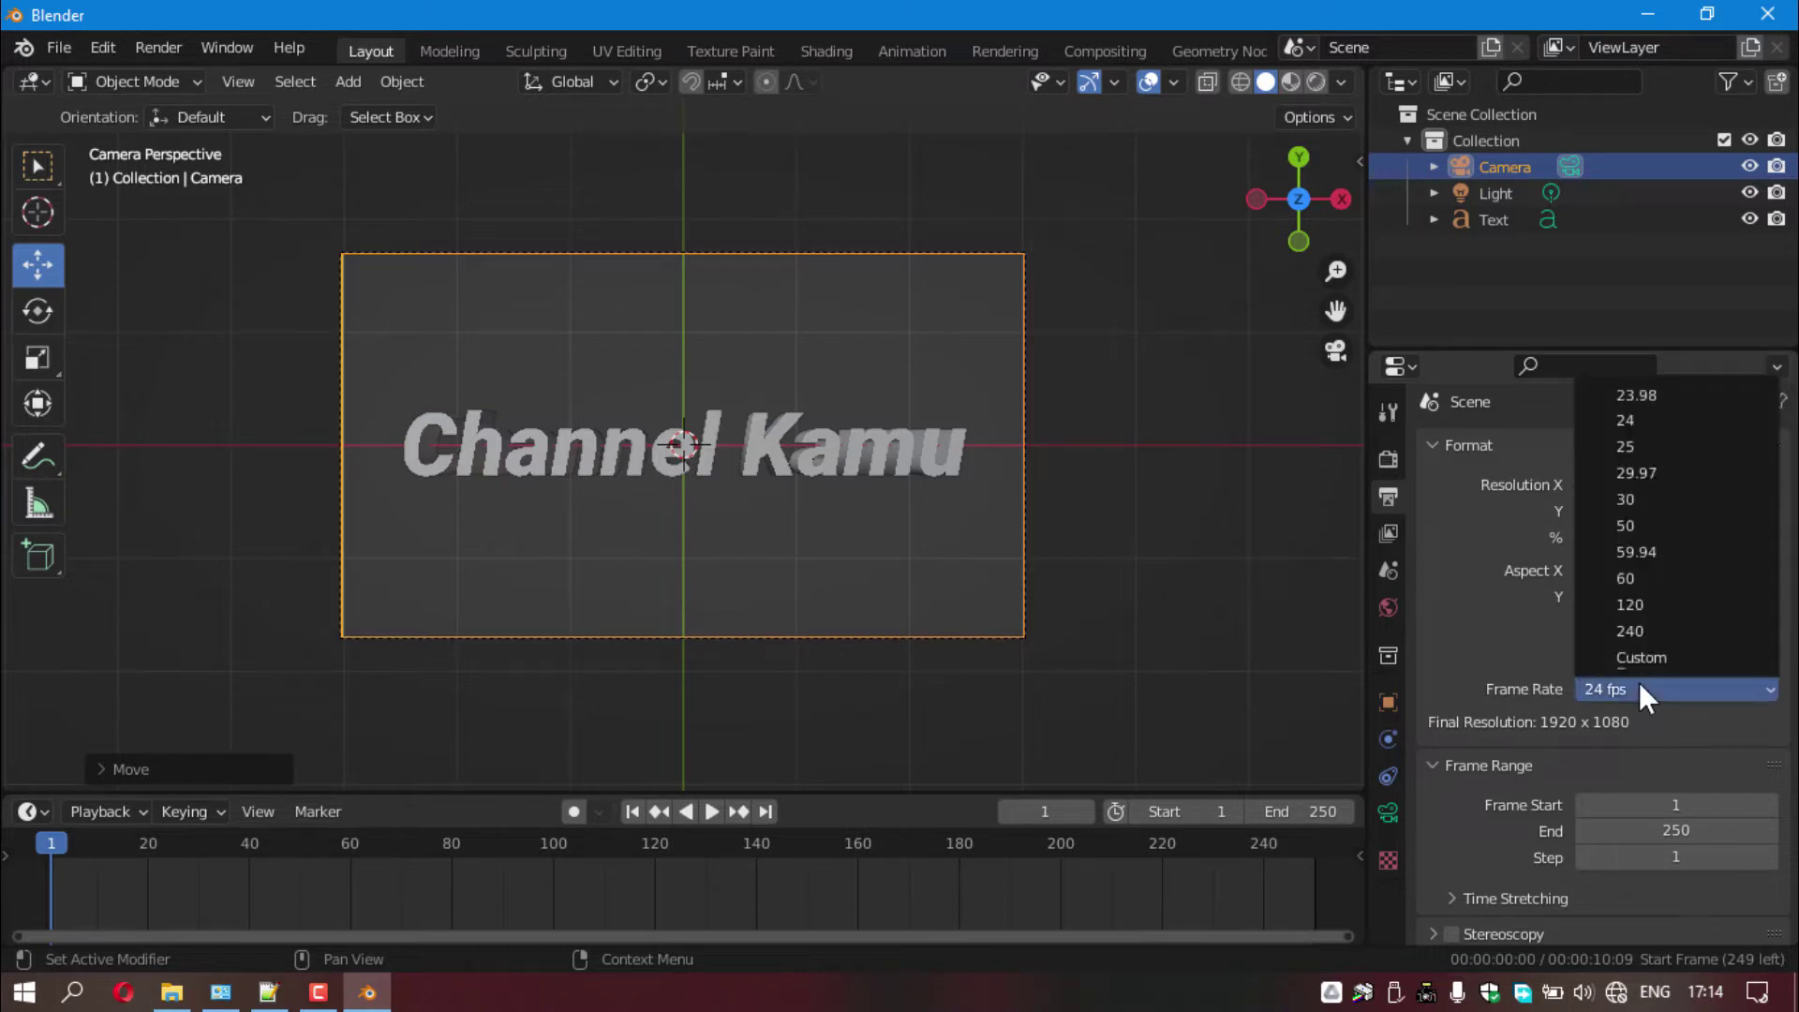
left_click(1638, 502)
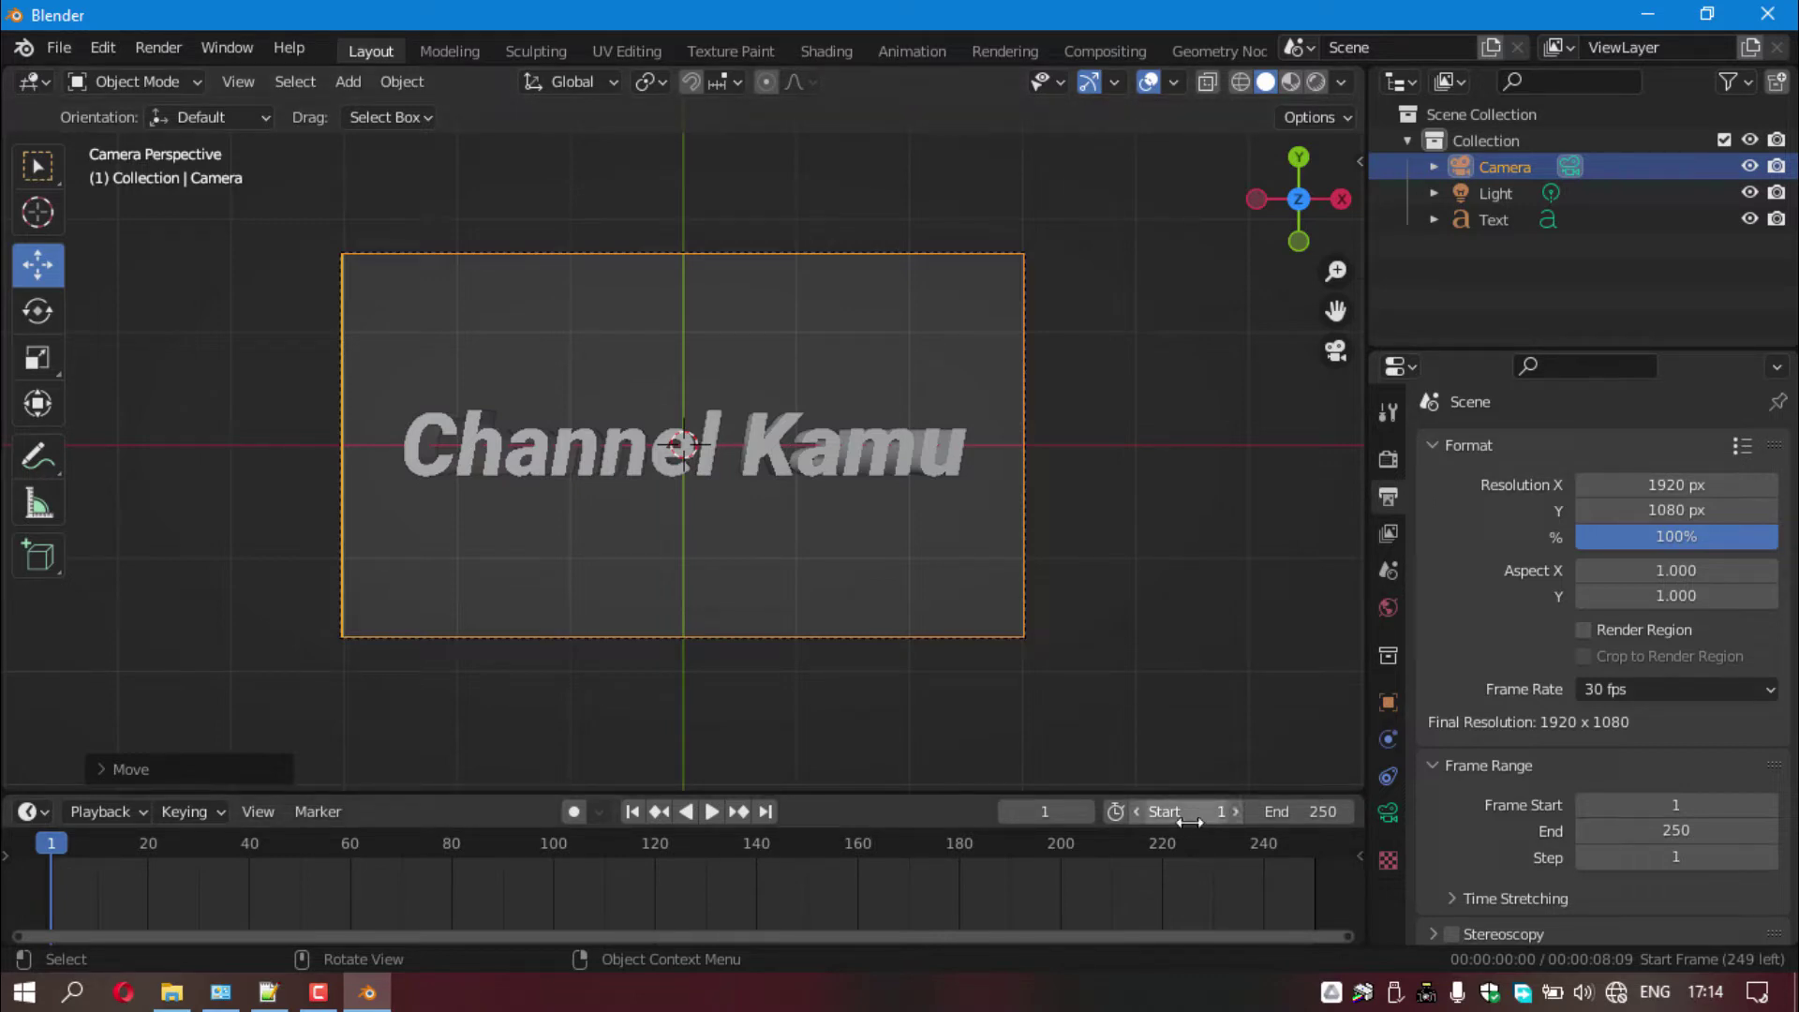
mouse_move(1321, 851)
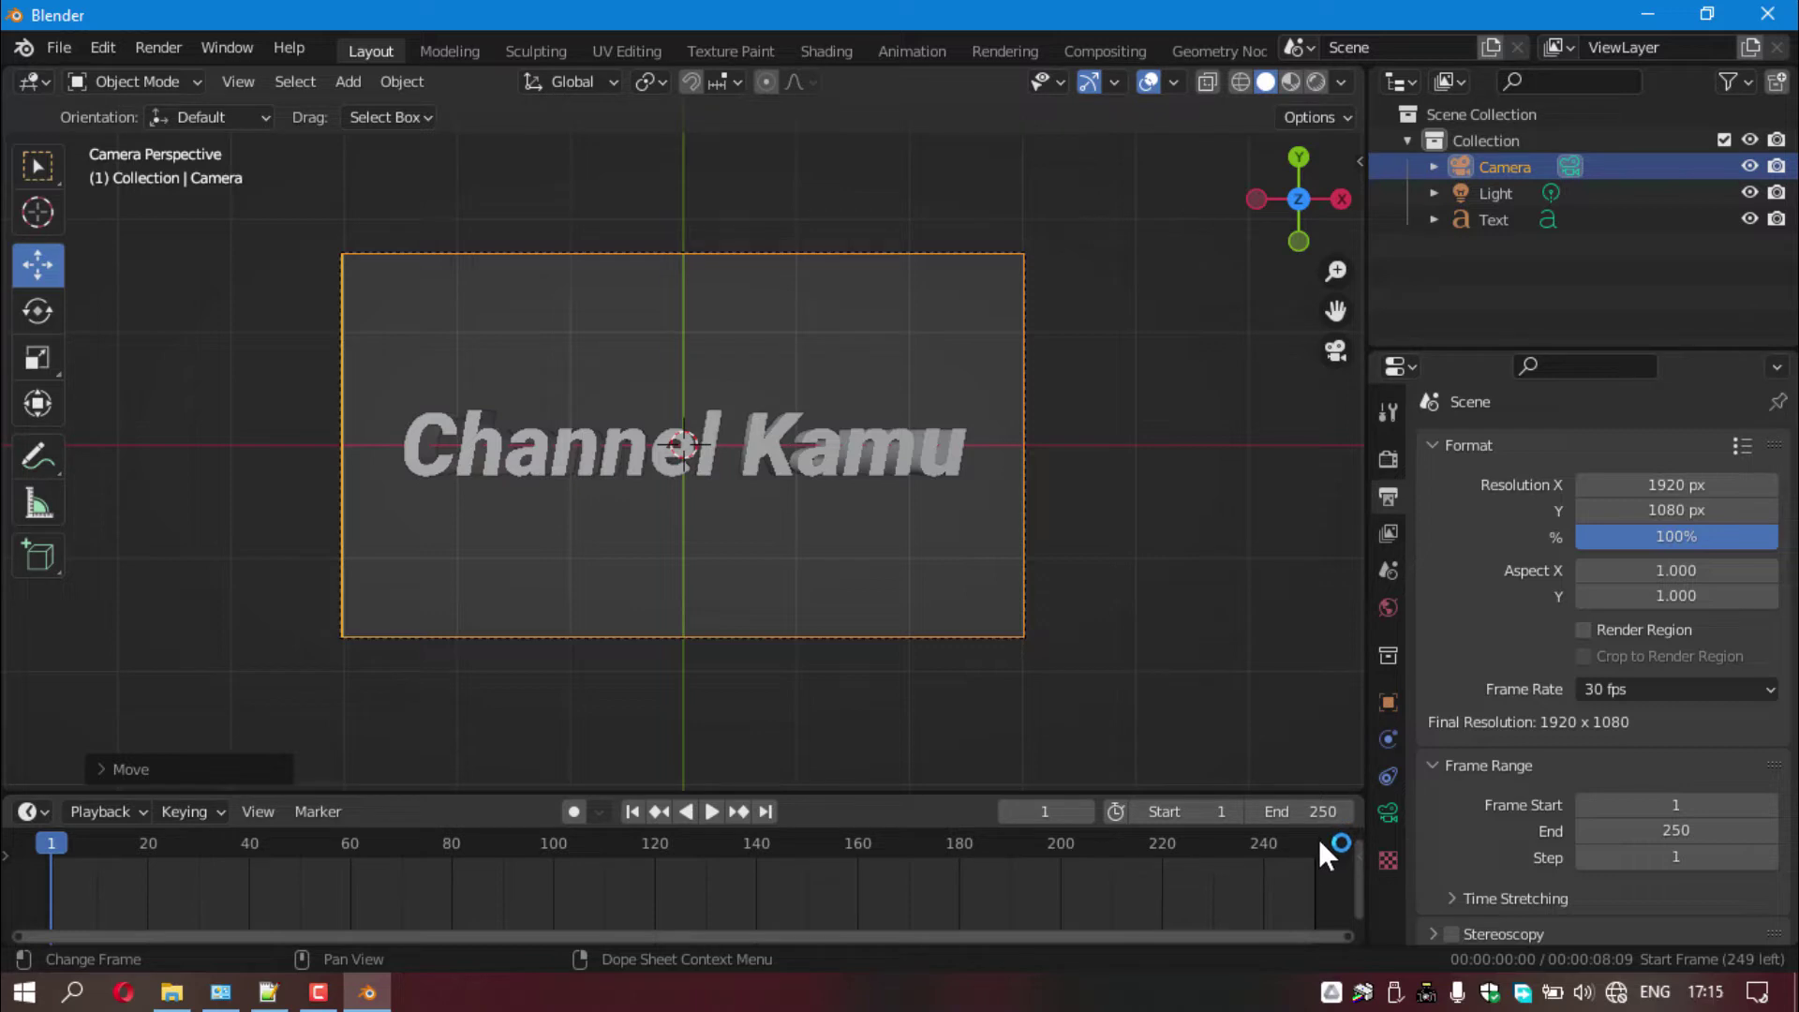
- Show the timeline in seconds and preview the animation around frame 150
left_click(263, 811)
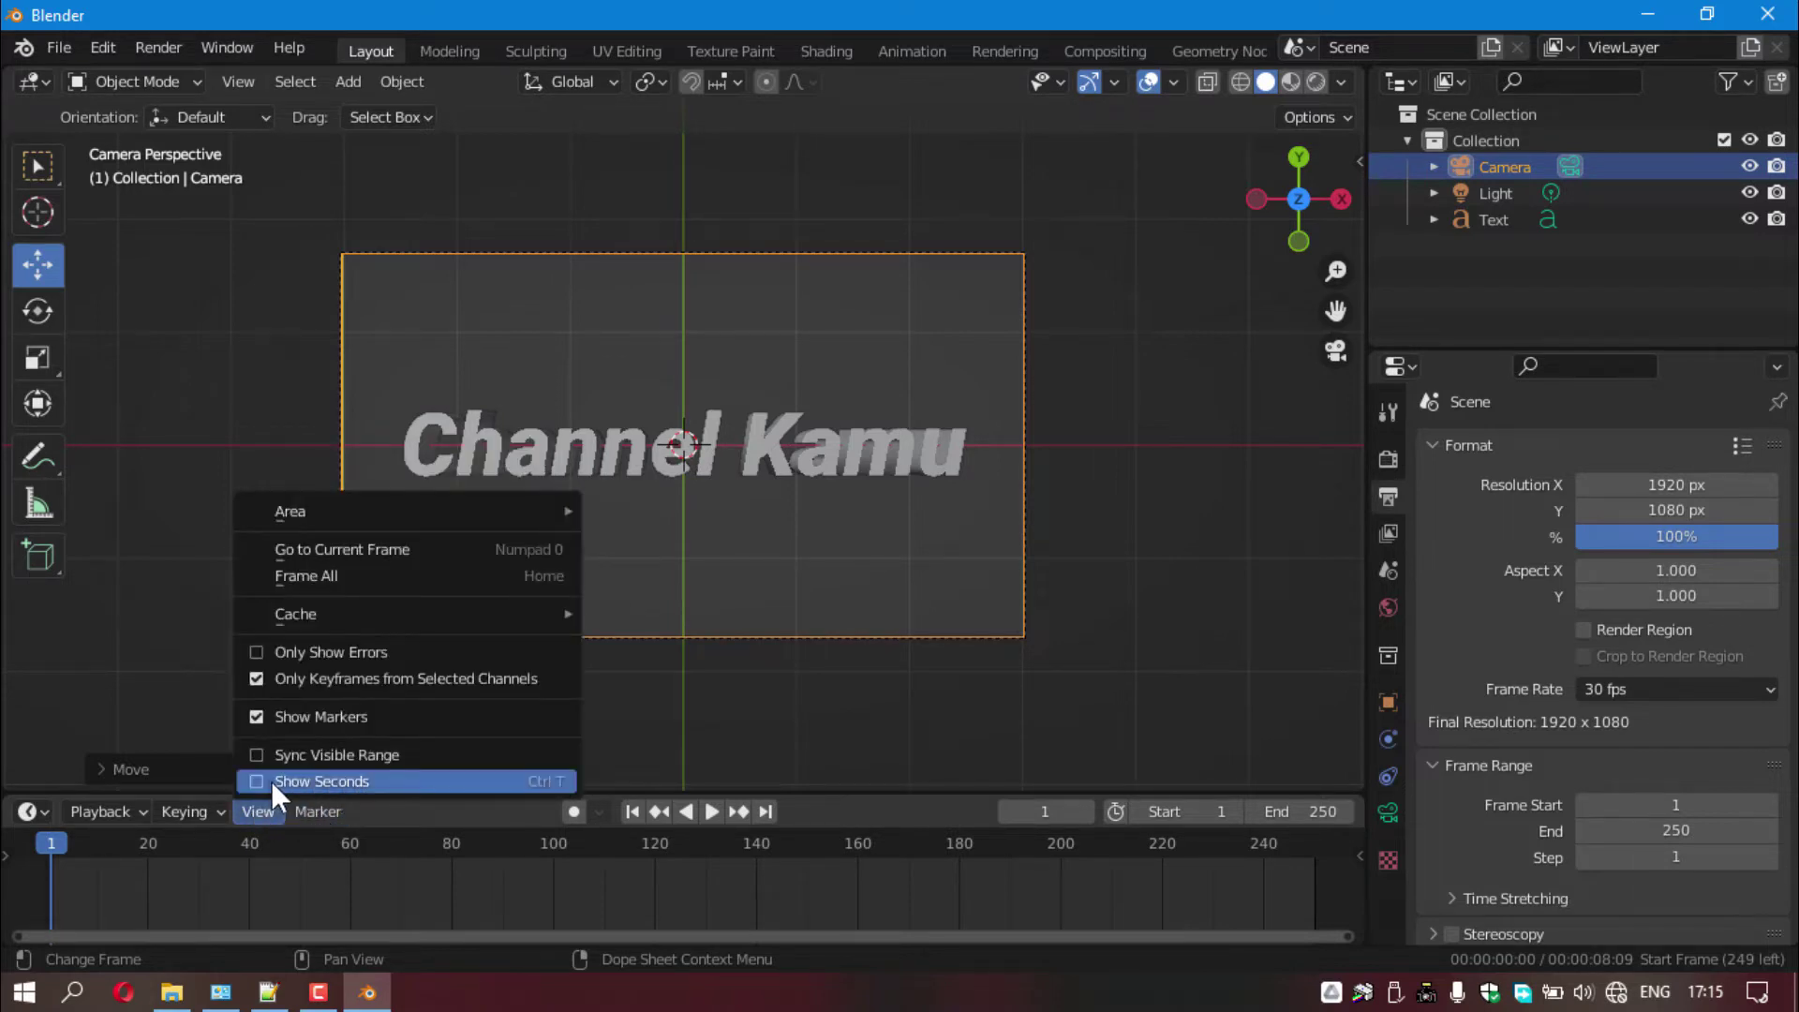
left_click(272, 779)
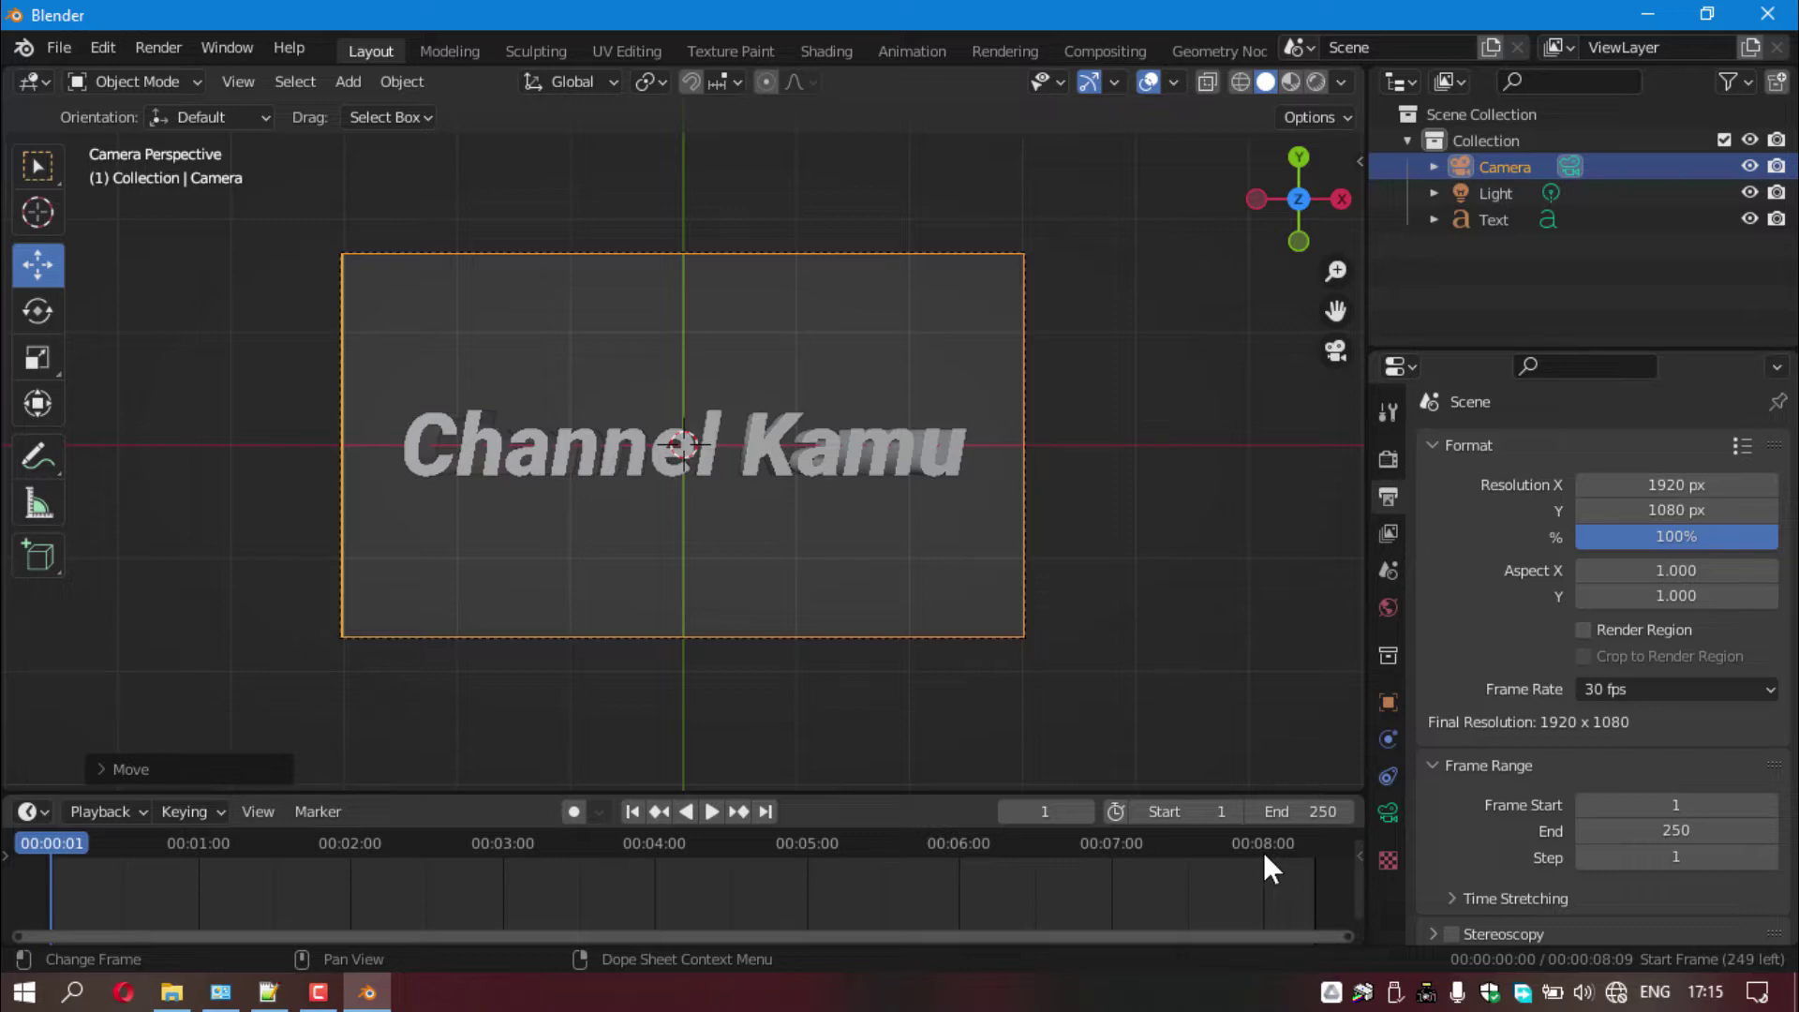
left_click(806, 841)
key("space")
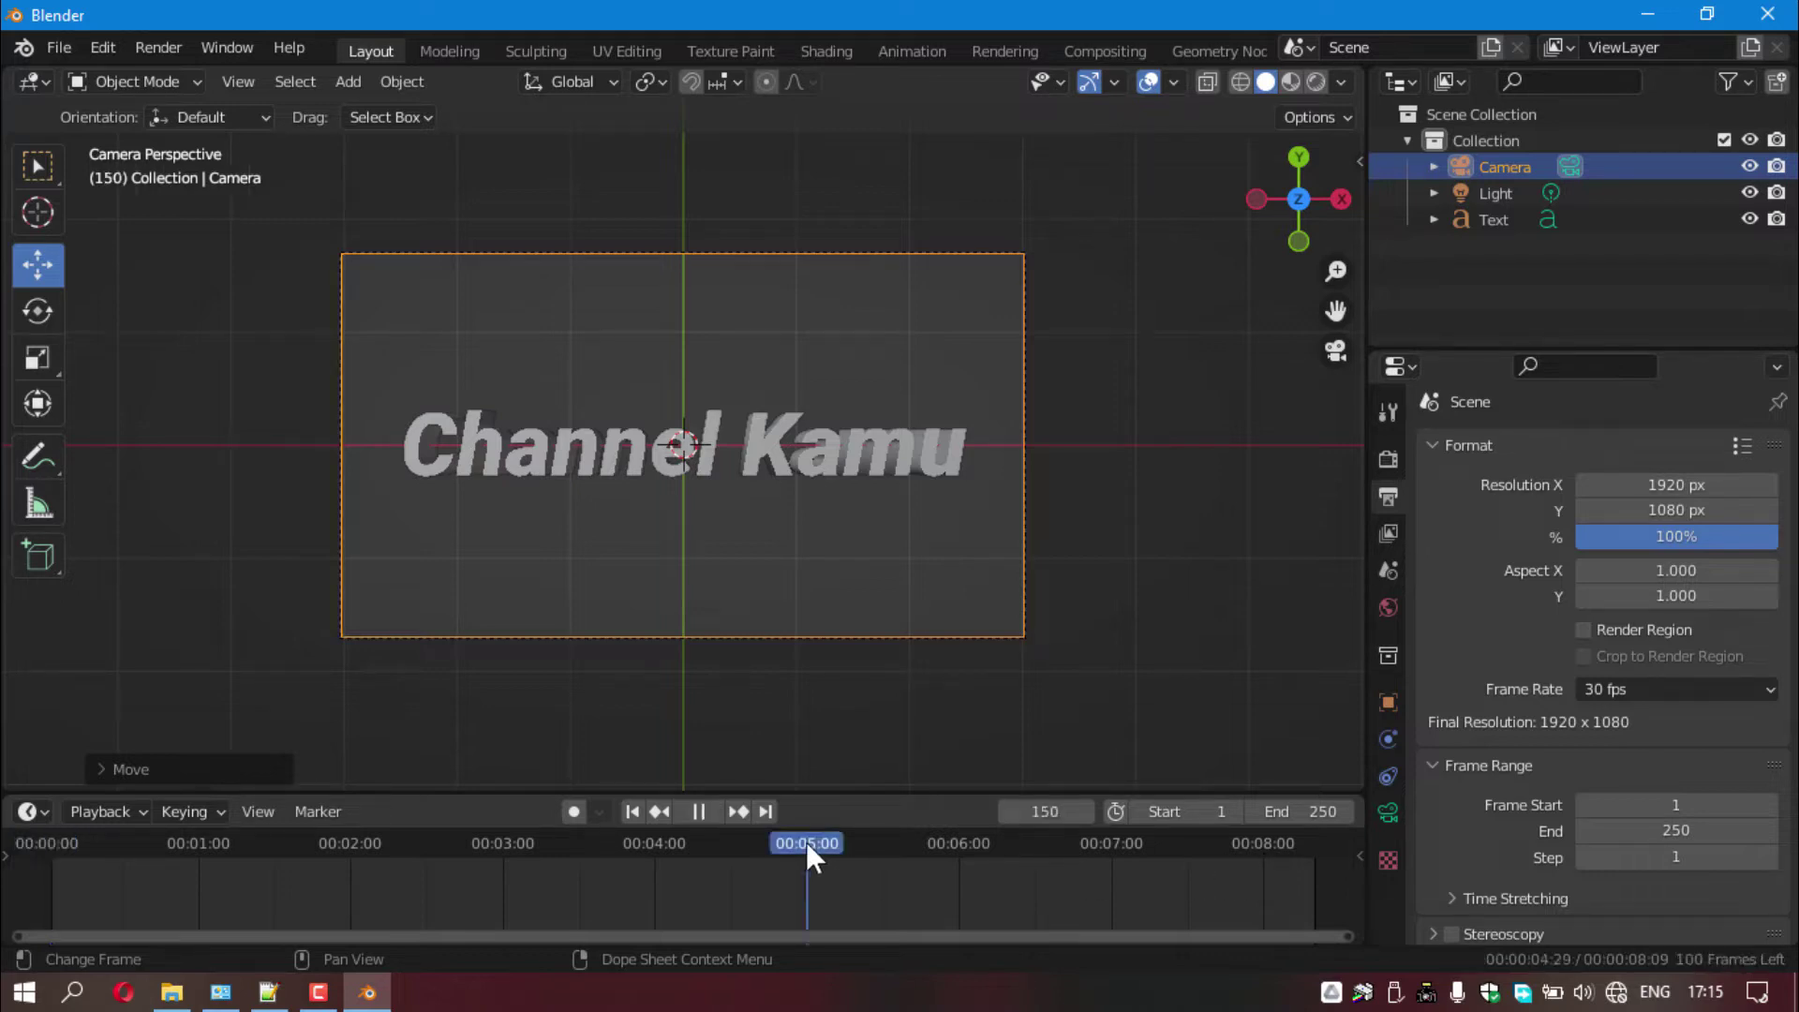
left_click_drag(807, 842, 808, 847)
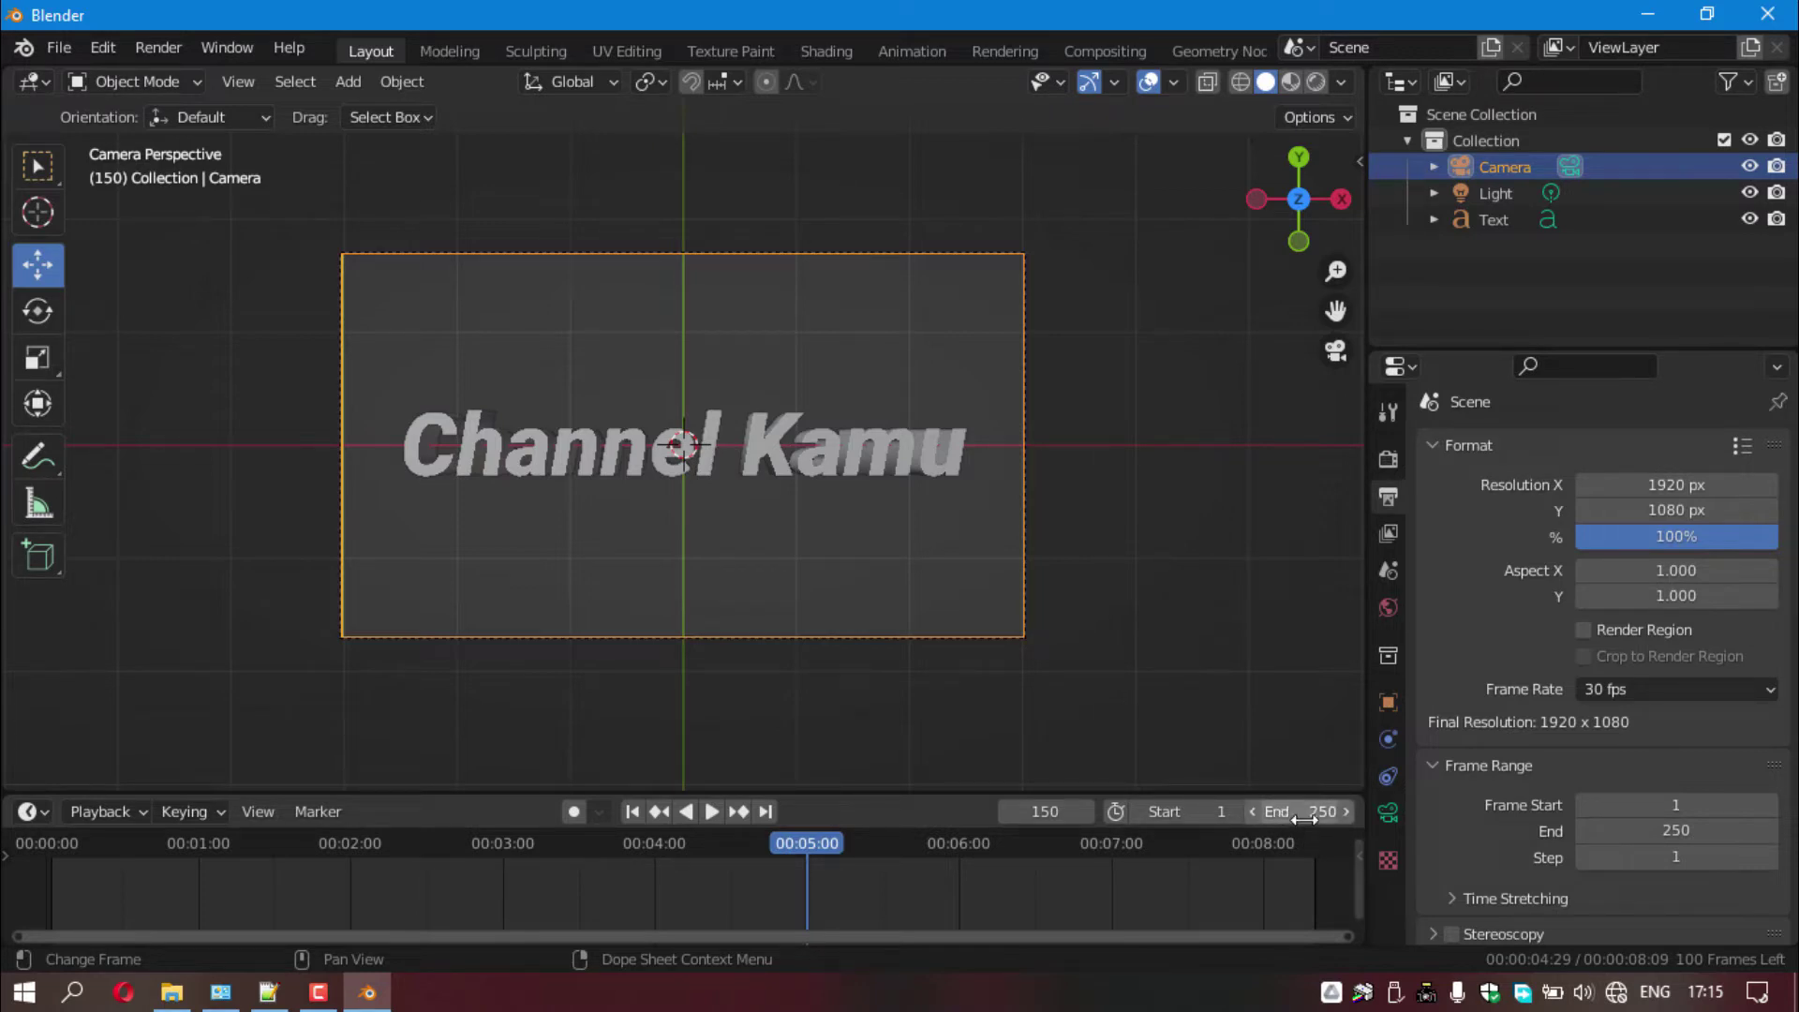
- Set the animation End frame to 150 and play it back from the start
left_click(1304, 821)
type("150")
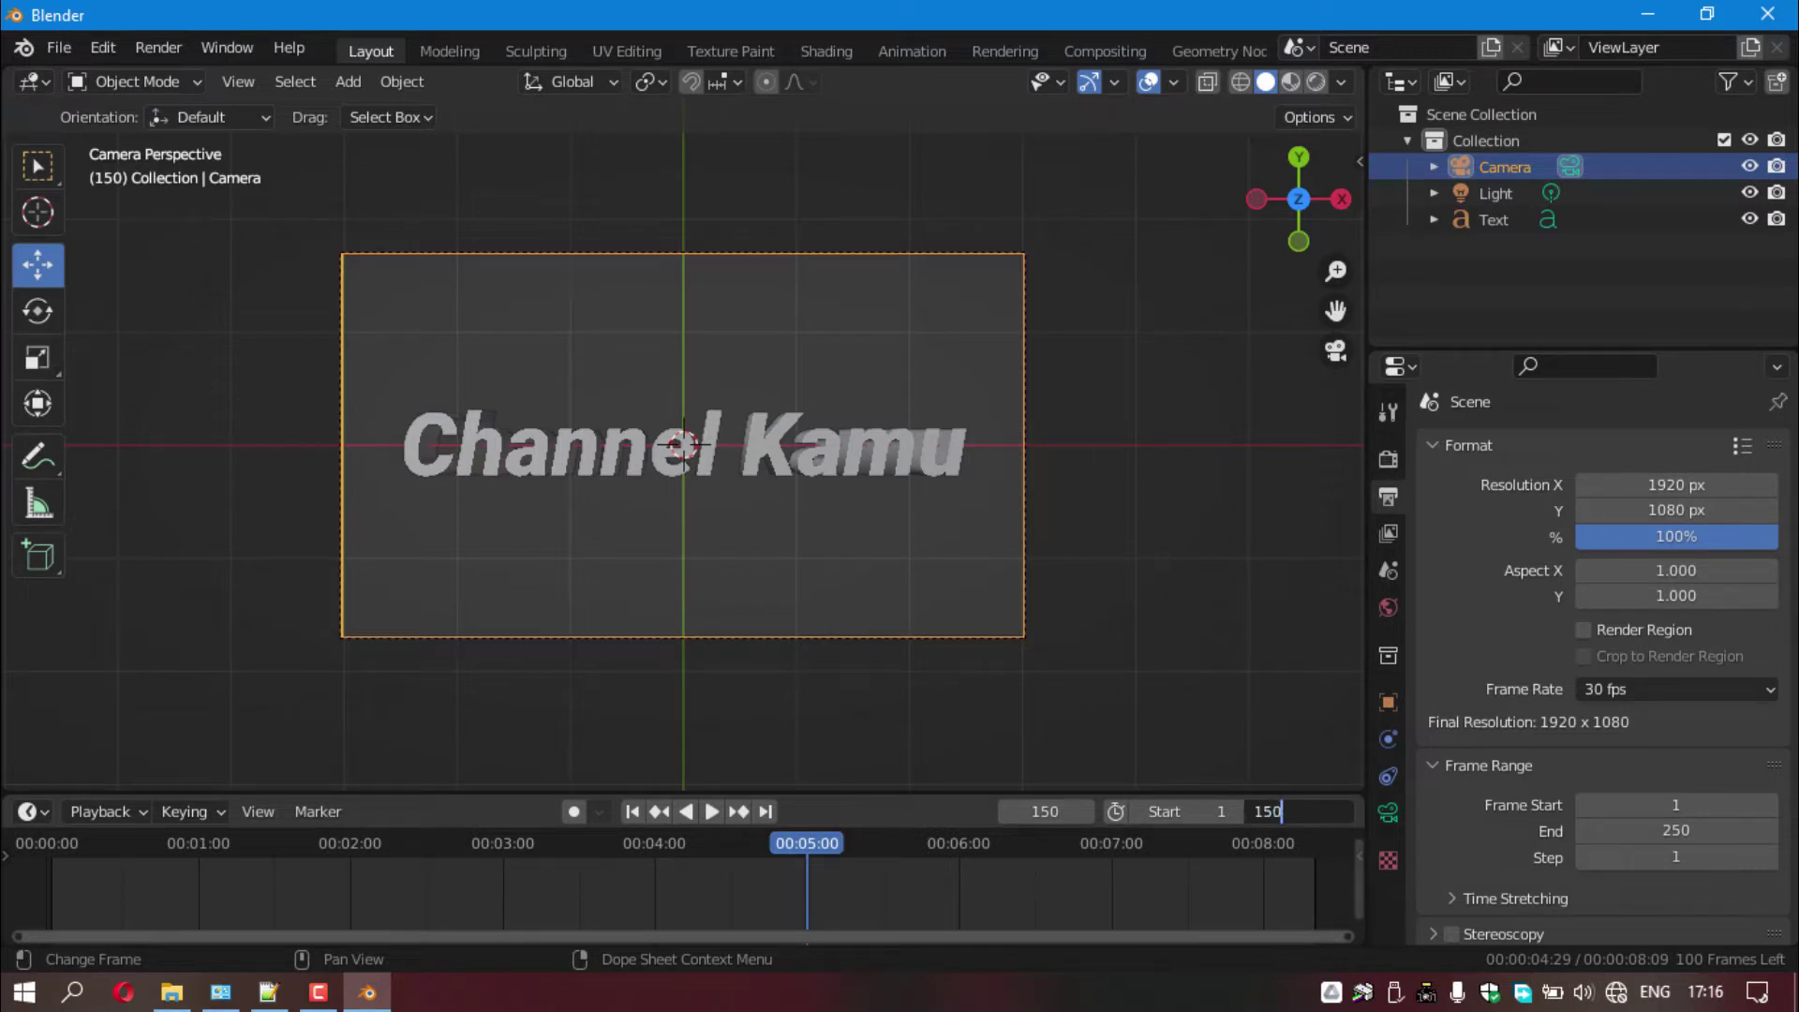
key("Return")
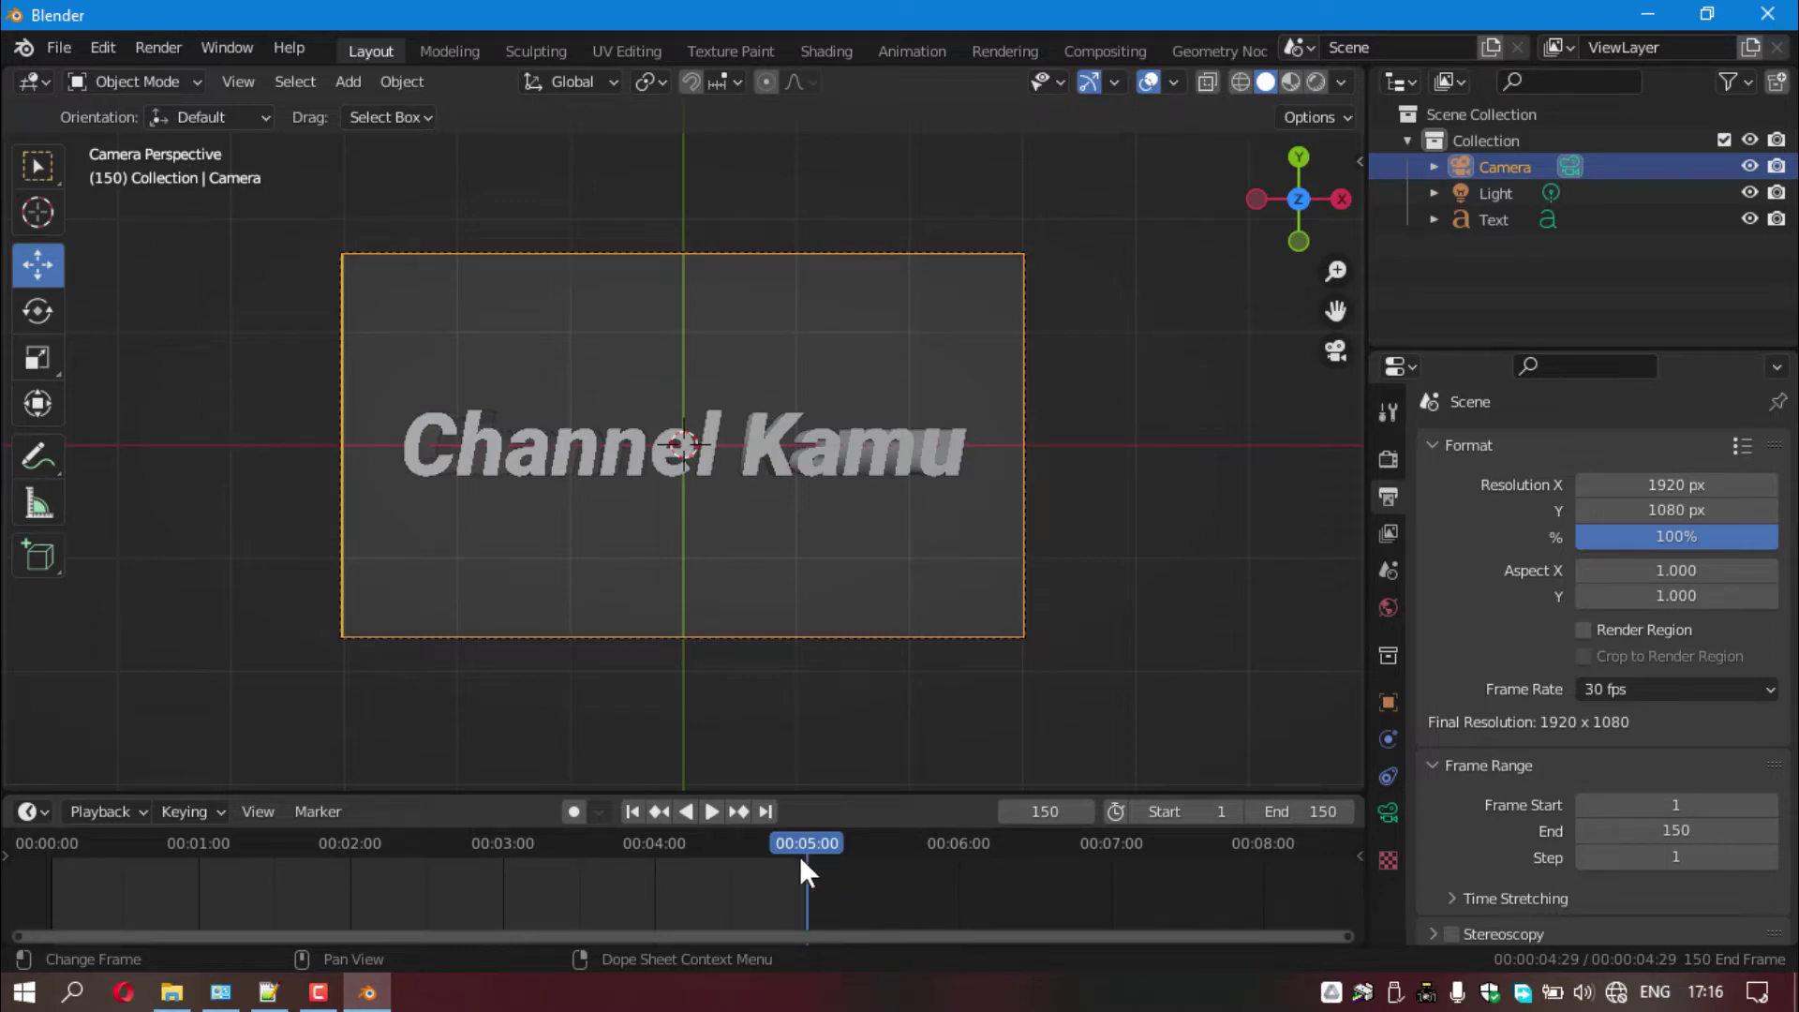
left_click_drag(804, 871, 53, 860)
key("space")
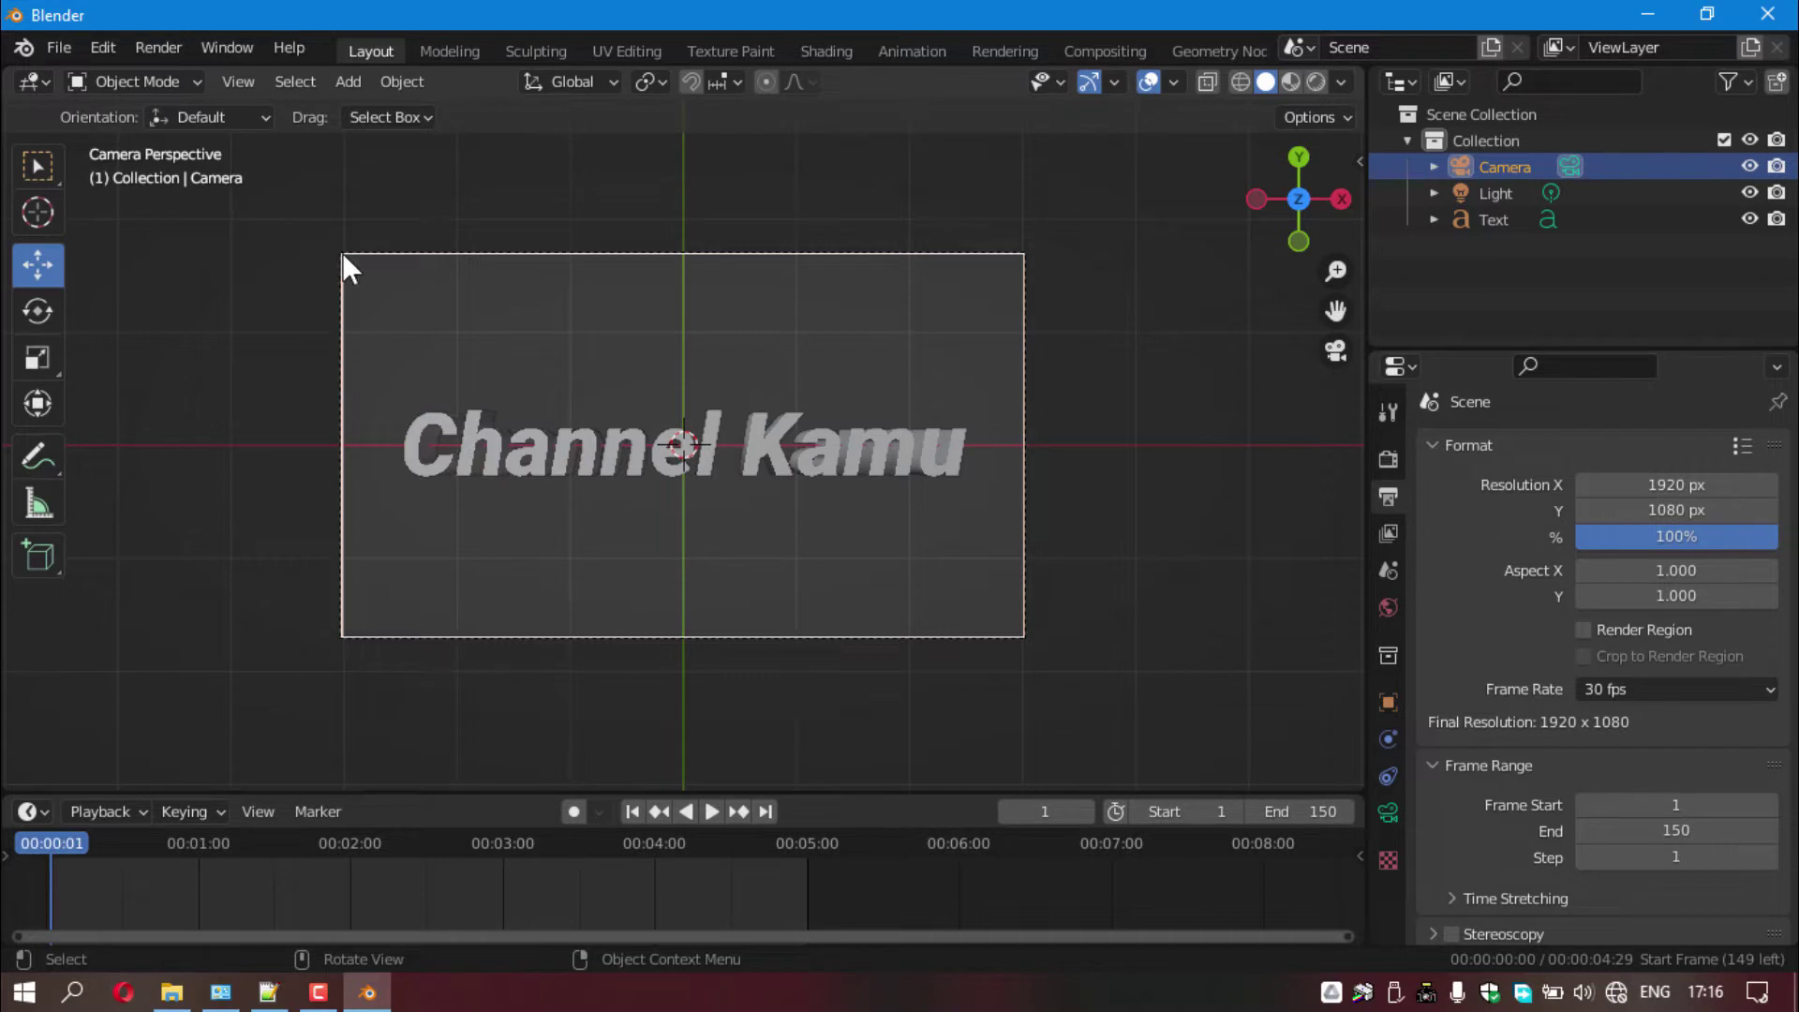
- Select the camera, lower its Location Z to 0.78296 m, and keyframe it on frame 1
left_click(965, 253)
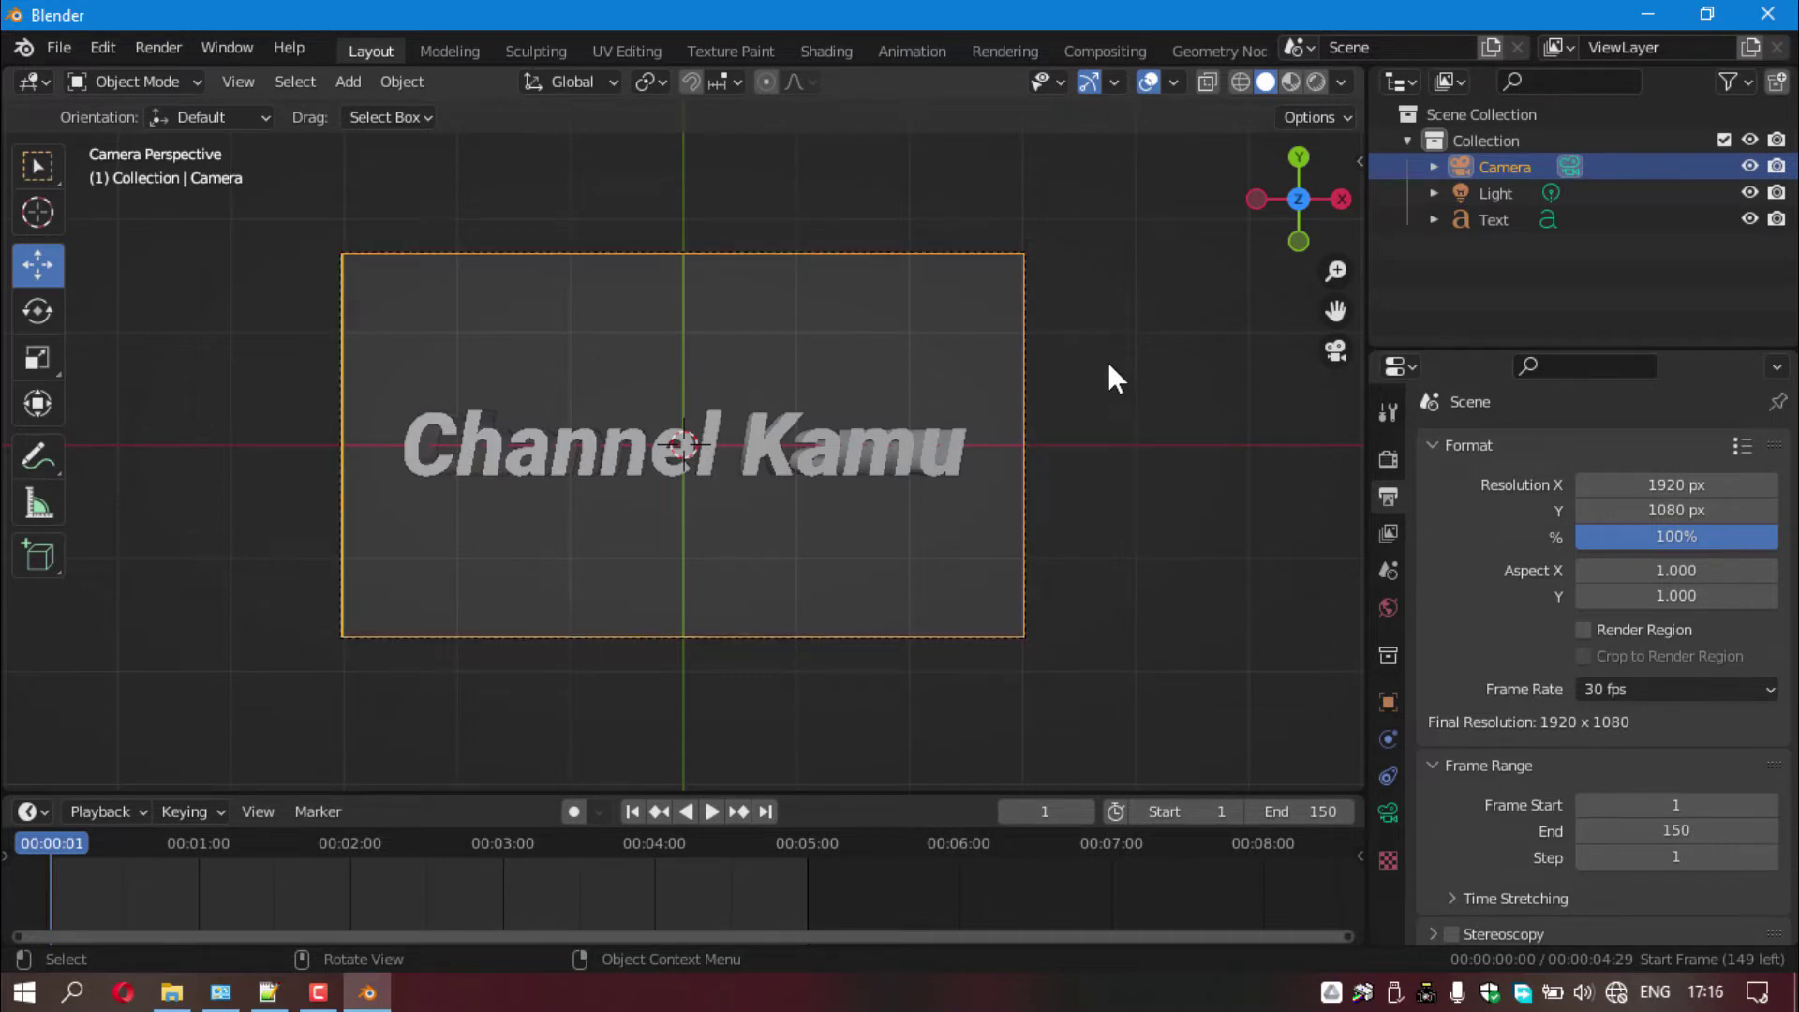
left_click(1388, 702)
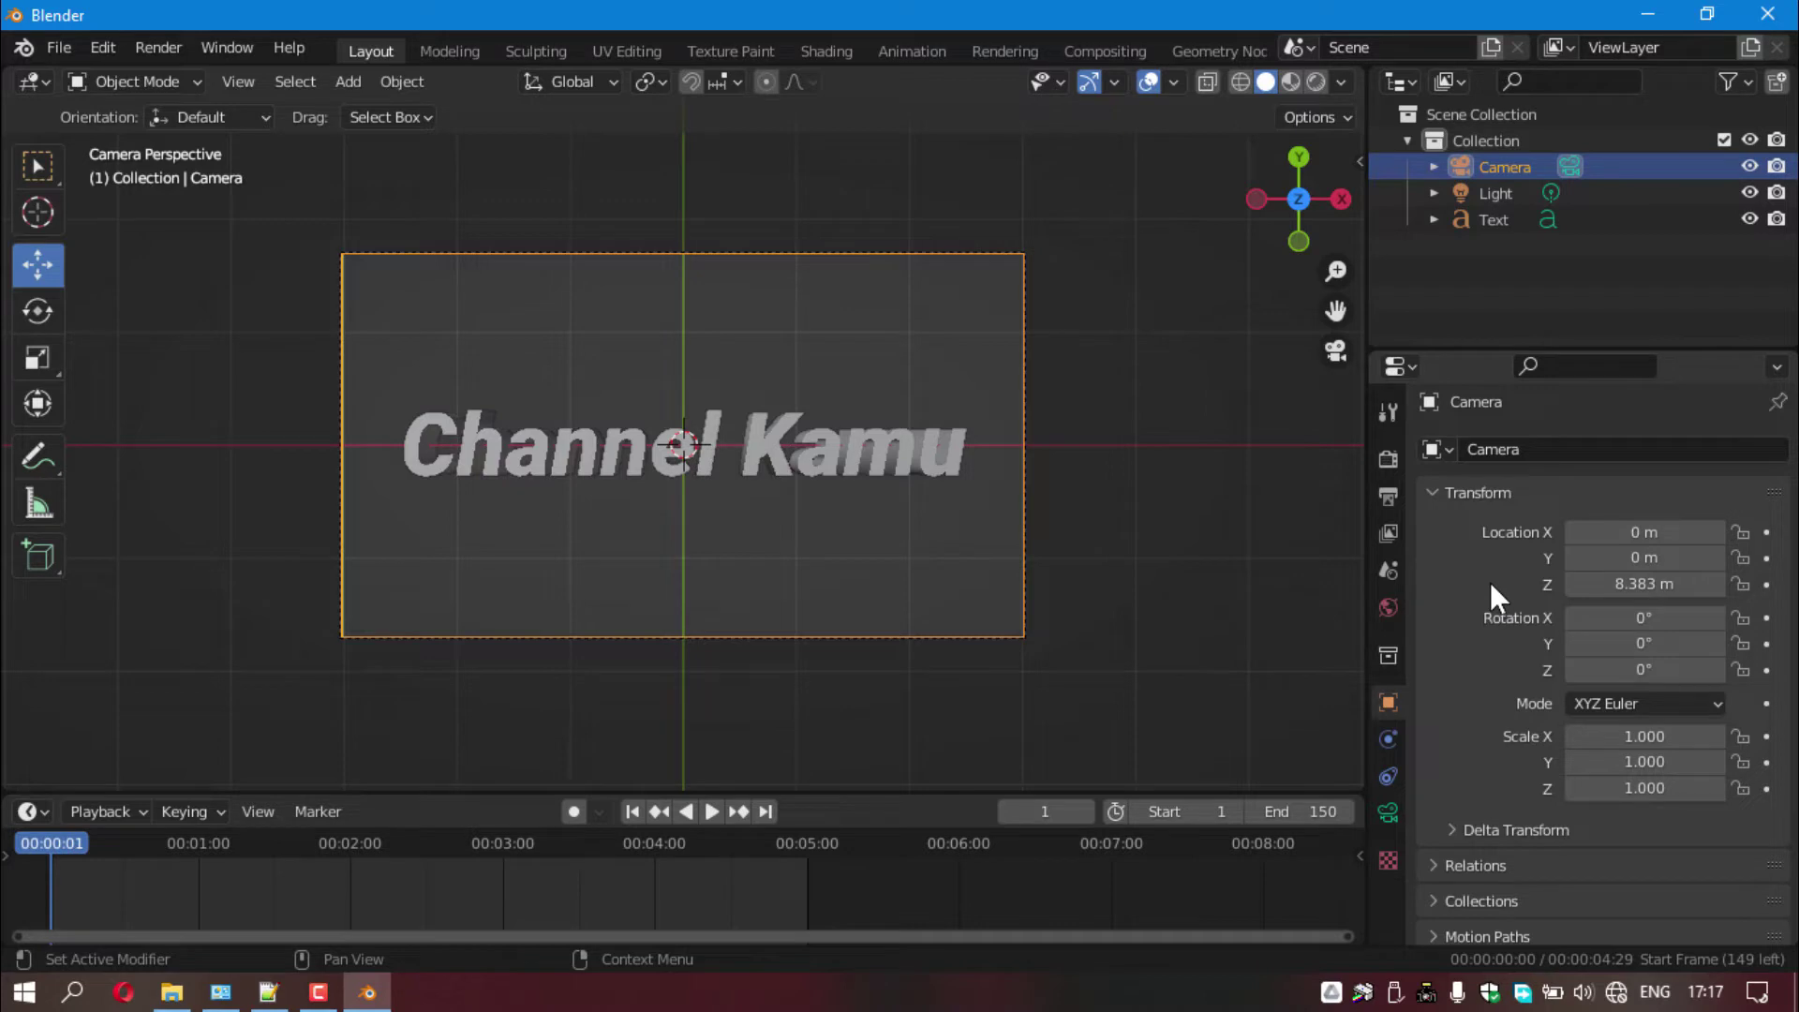
left_click_drag(1647, 585, 1451, 585)
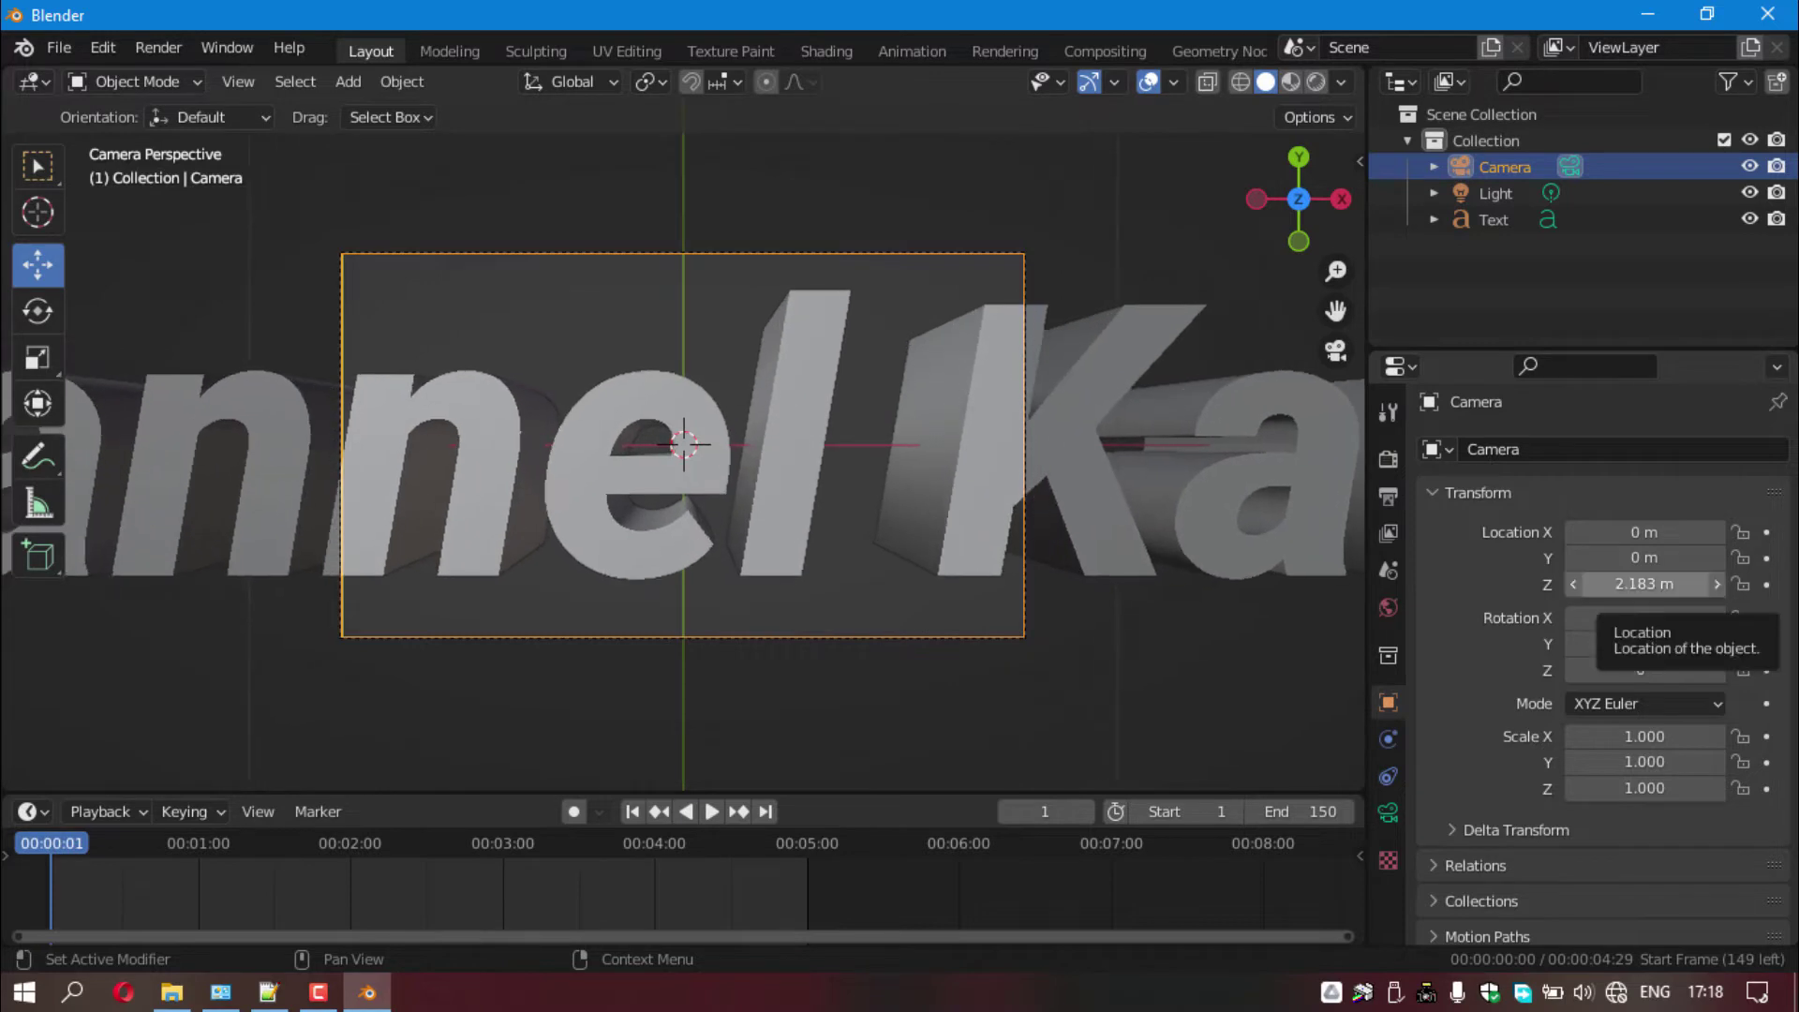
mouse_move(1647, 584)
left_mouse_down()
mouse_move(1593, 584)
mouse_move(1631, 587)
left_mouse_up()
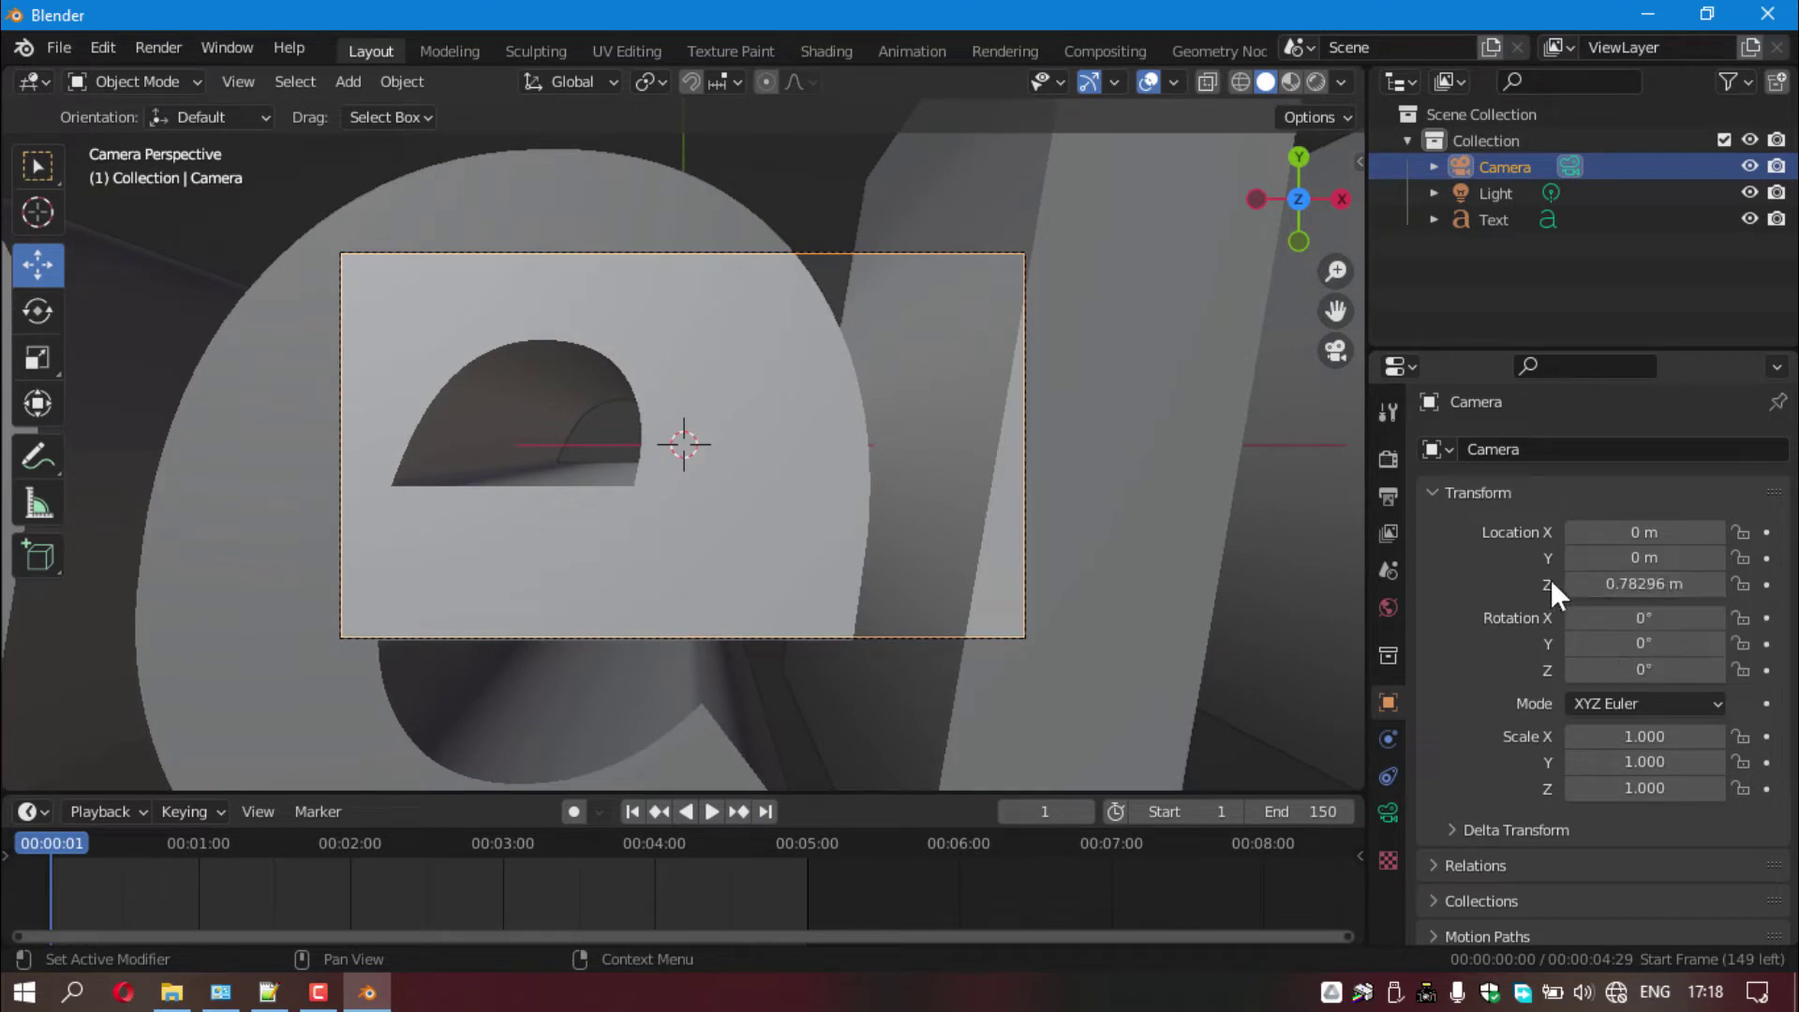
right_click(1630, 584)
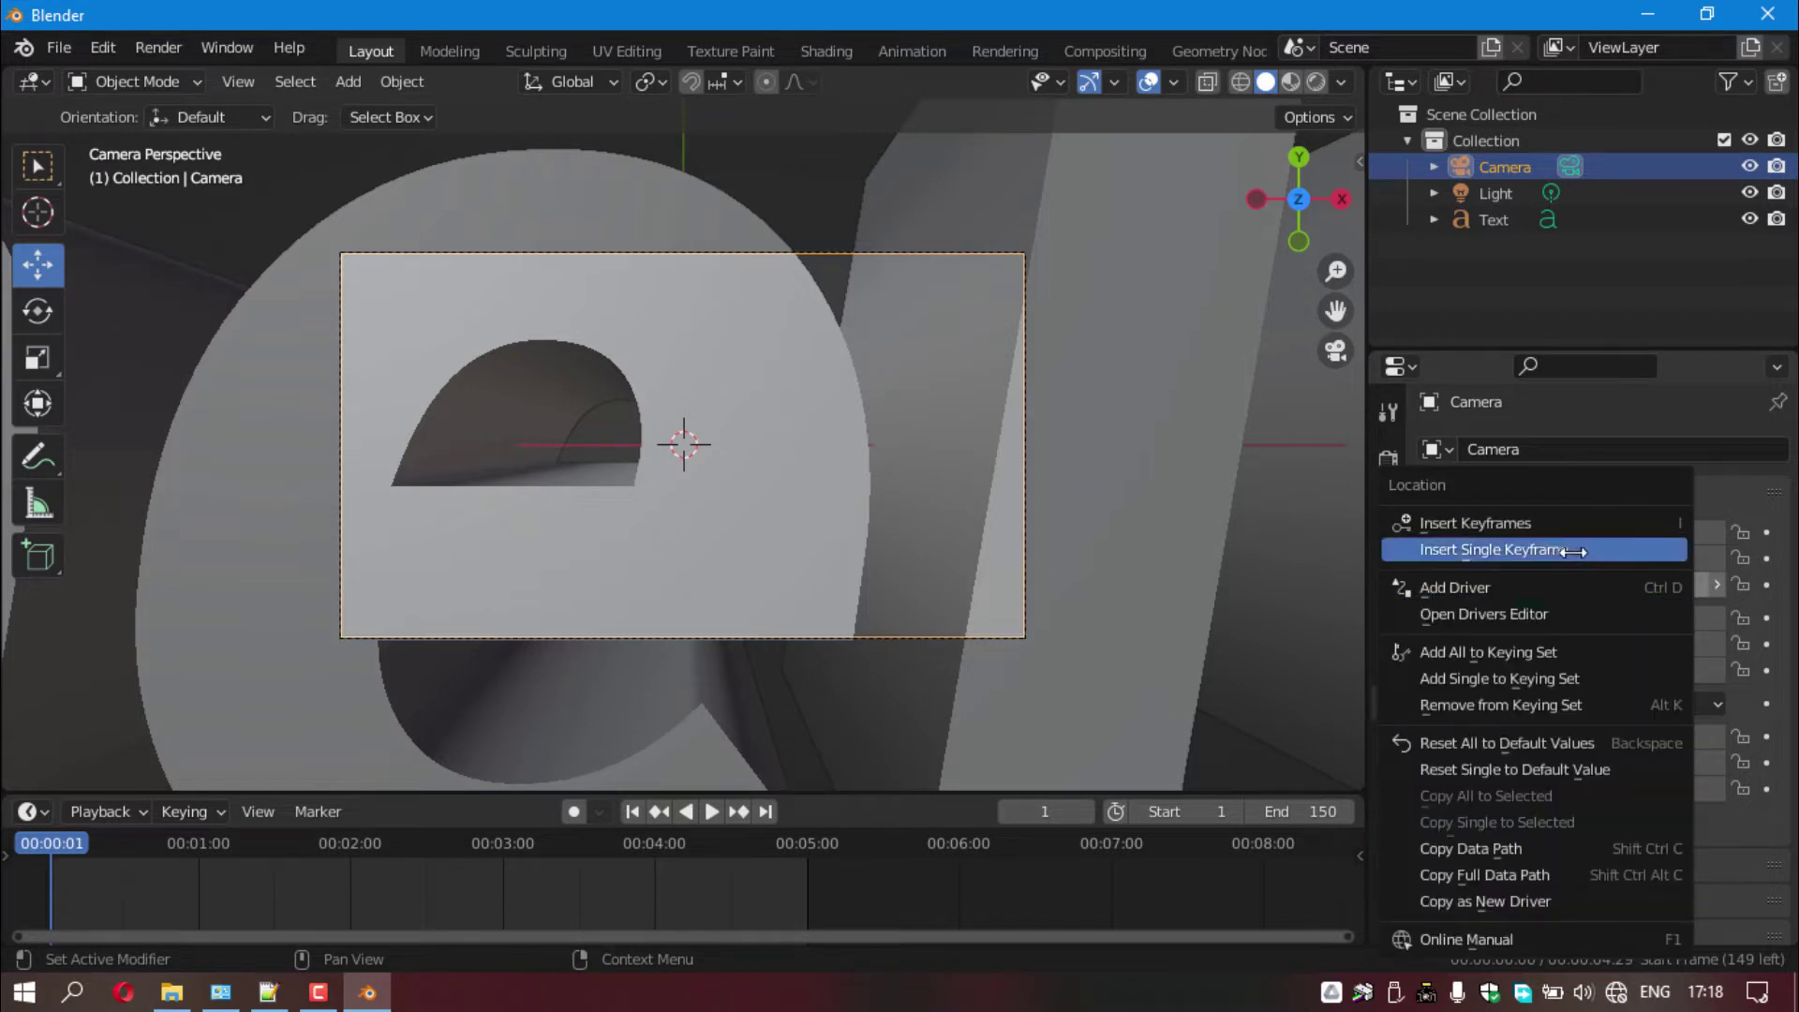
left_click(1604, 552)
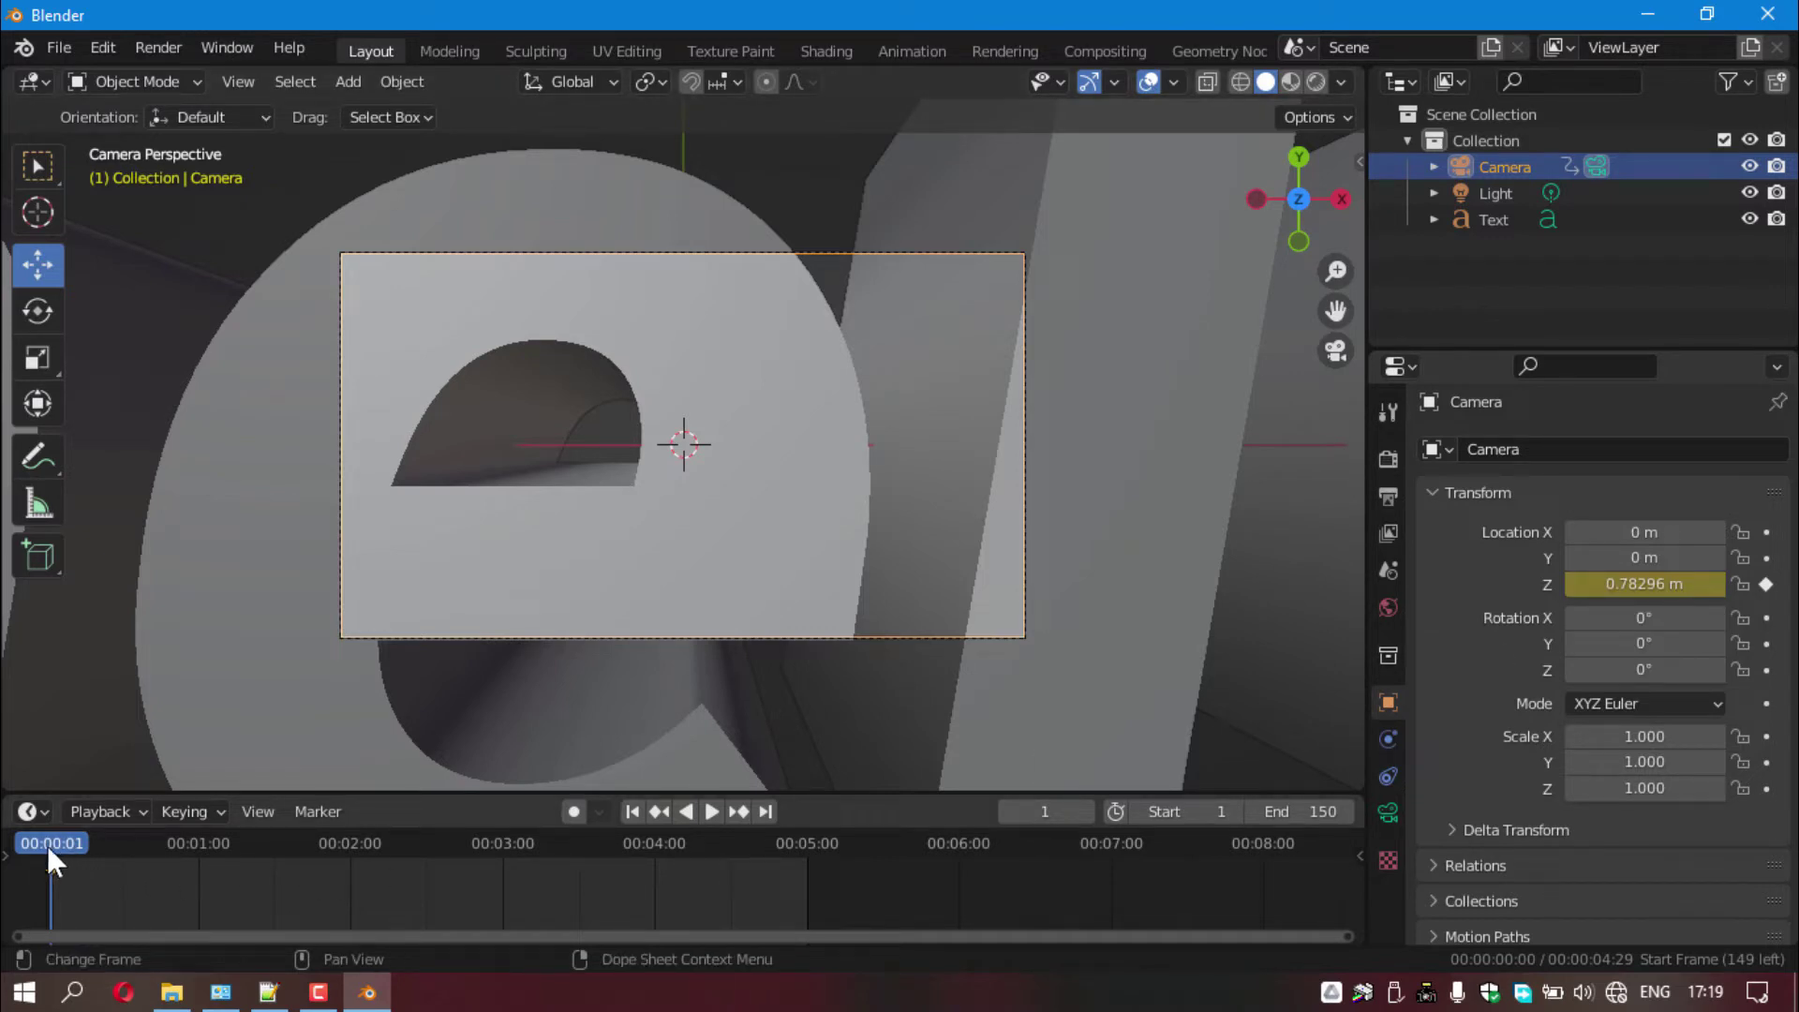
- On frame 60, keyframe camera Location Z at 8.383 m and scrub to preview the zoom-out
key("space")
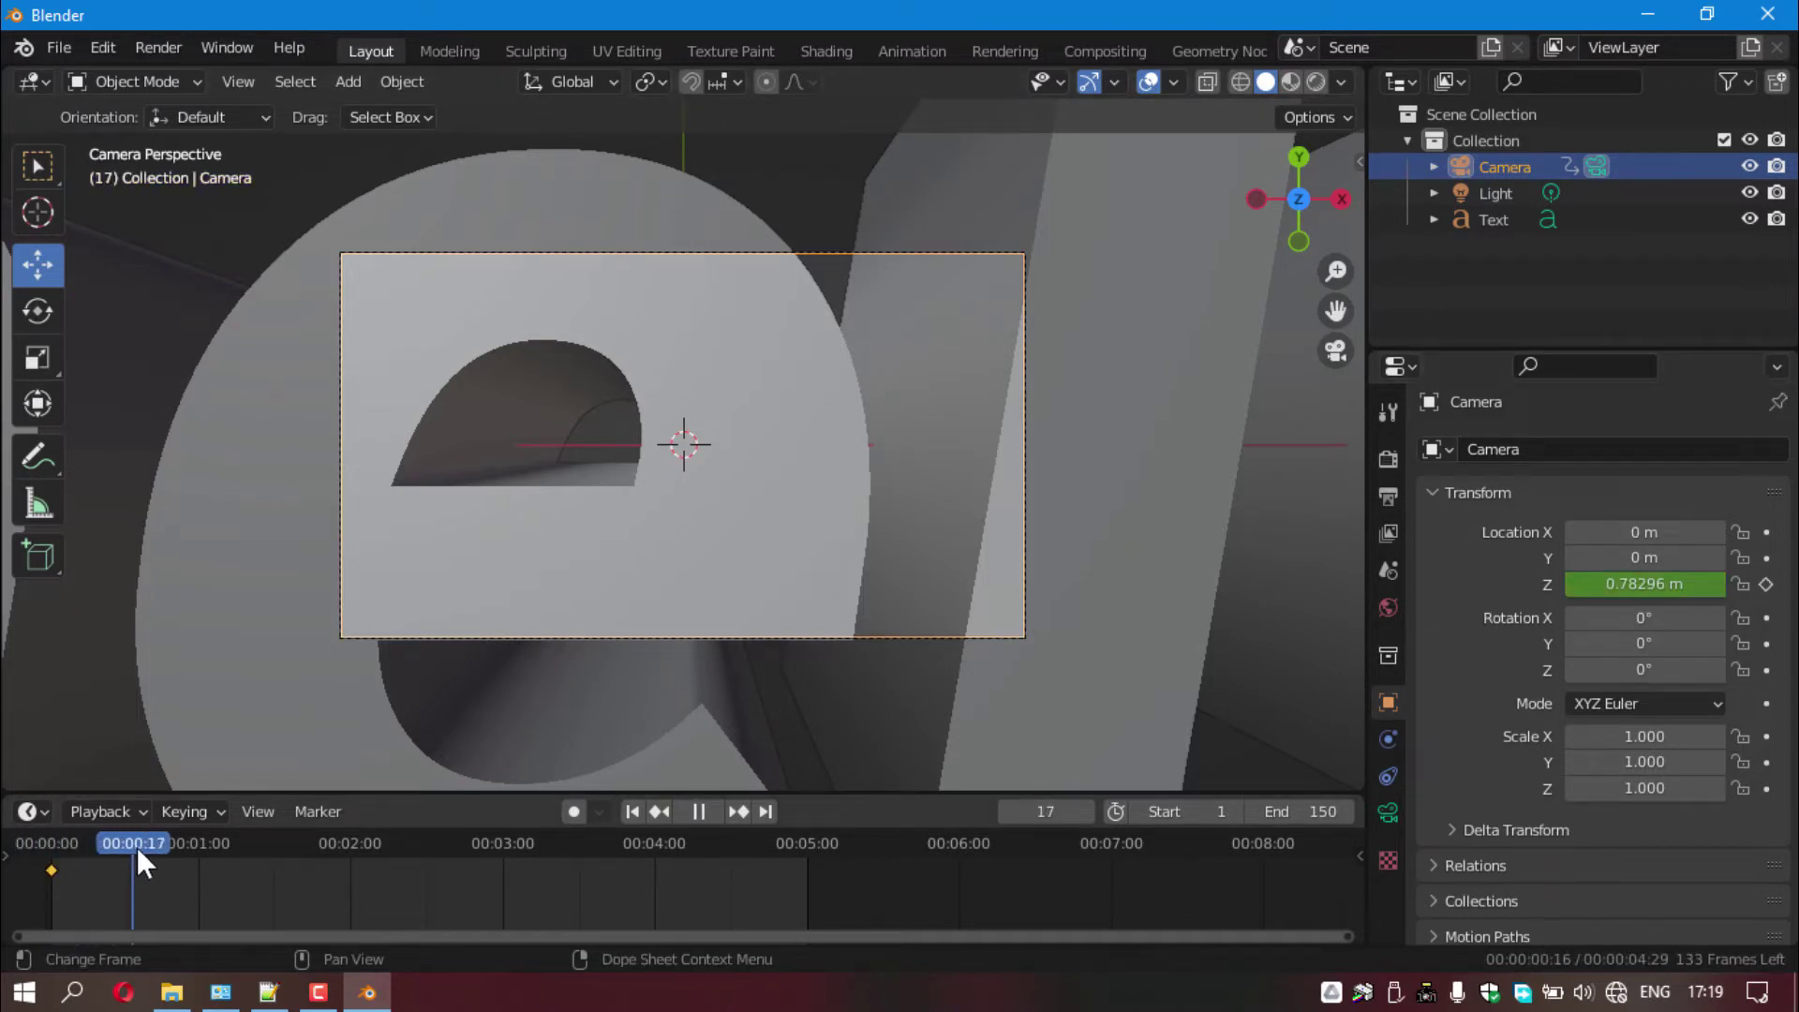
left_click_drag(171, 852, 353, 862)
key("space")
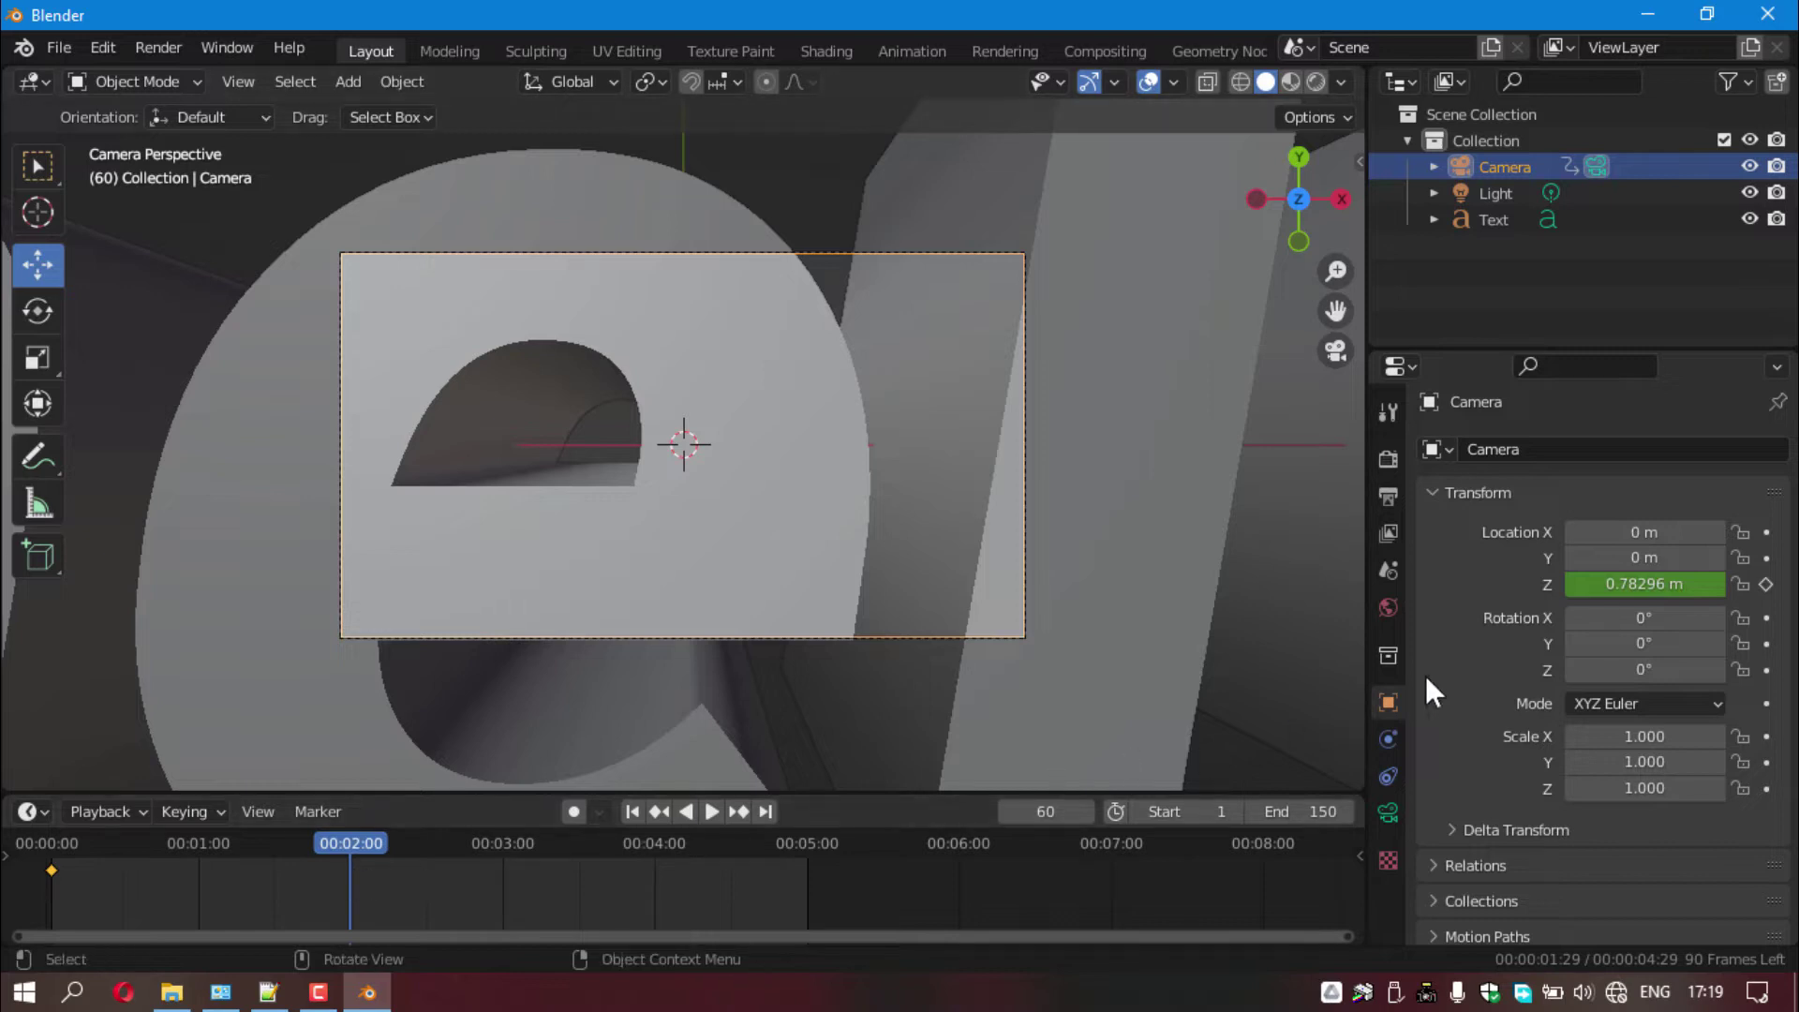
mouse_move(1641, 583)
left_mouse_down()
mouse_move(1785, 584)
mouse_move(1640, 583)
left_mouse_up()
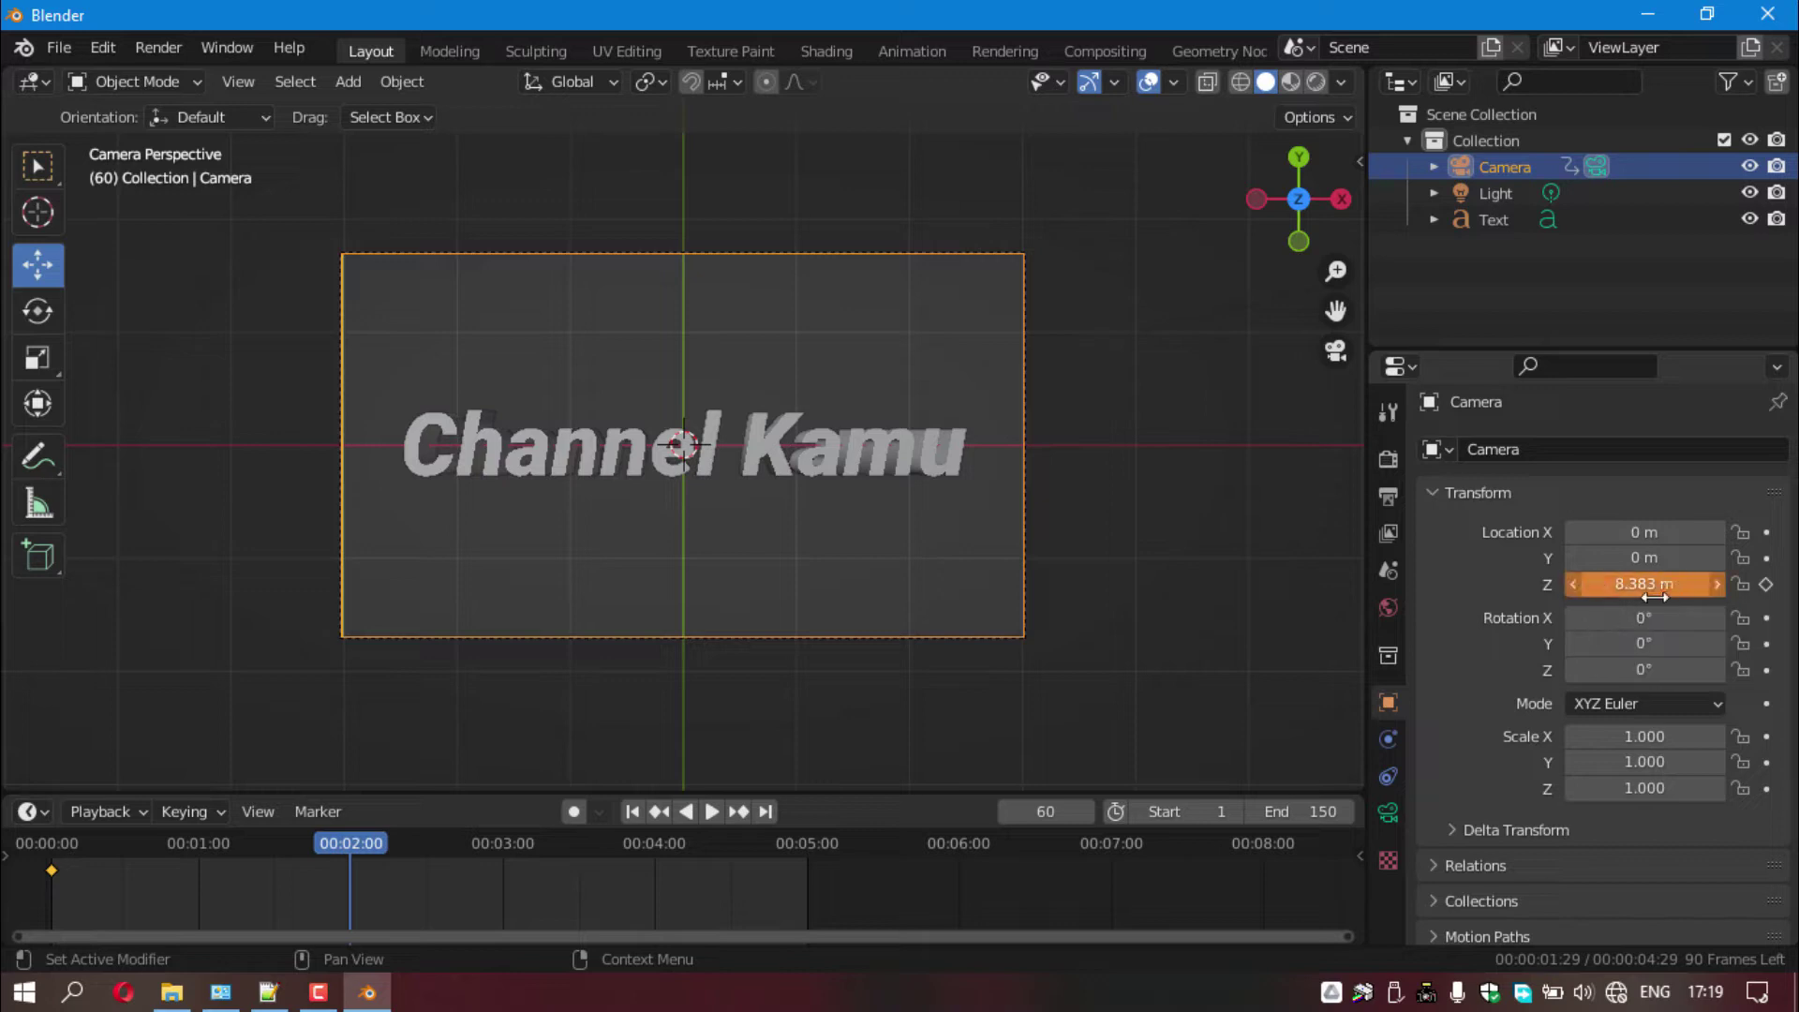
right_click(1638, 586)
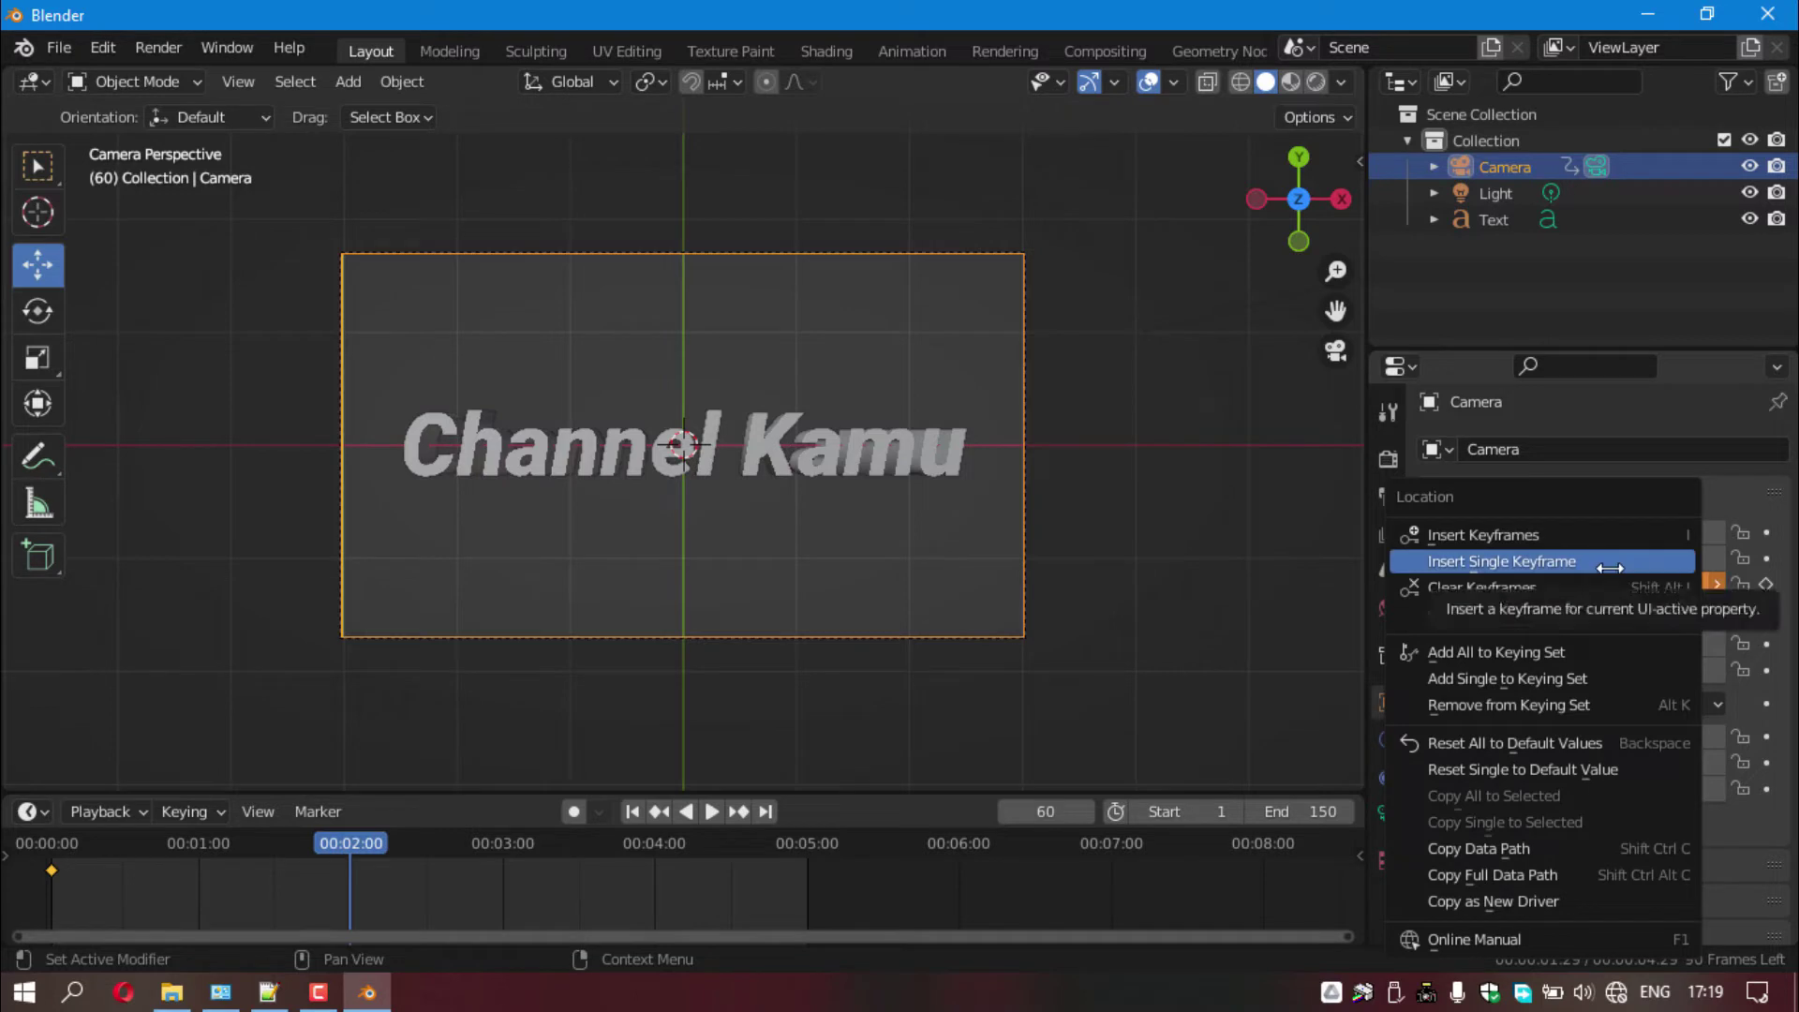
left_click(1610, 568)
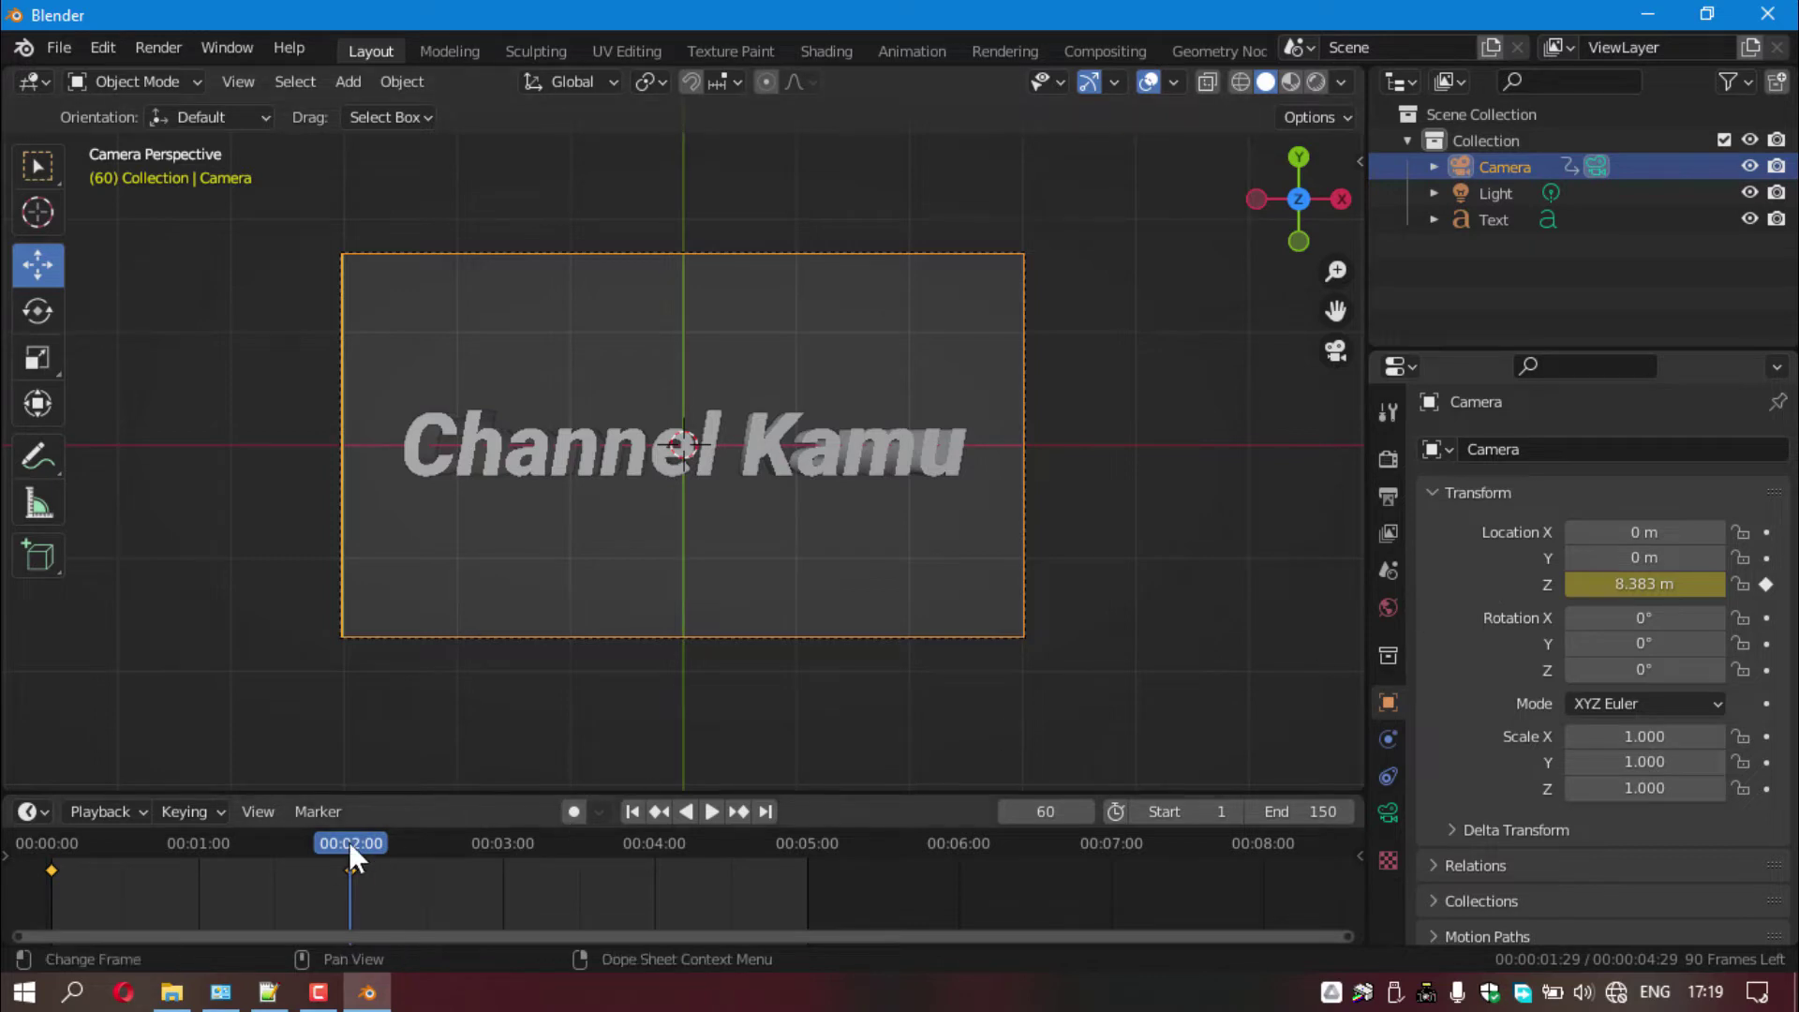
left_click_drag(351, 841, 58, 853)
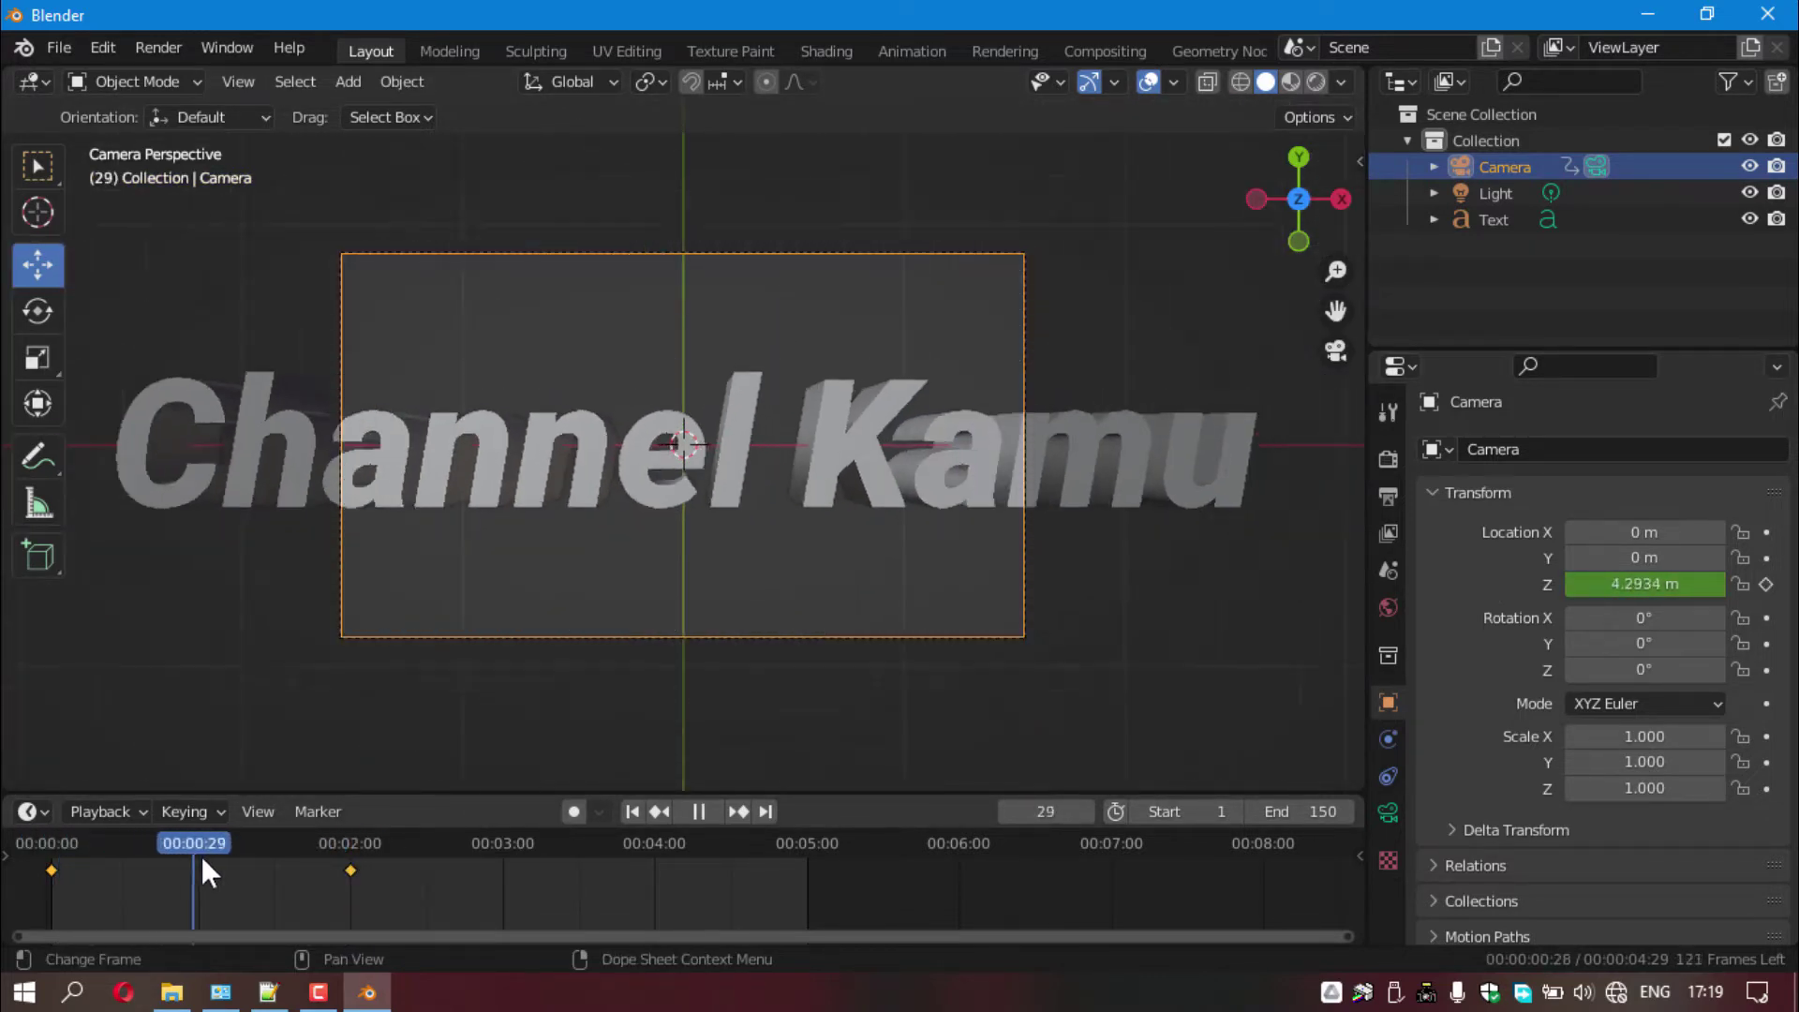
mouse_move(248, 858)
left_mouse_down()
mouse_move(49, 868)
mouse_move(362, 873)
mouse_move(48, 873)
left_mouse_up()
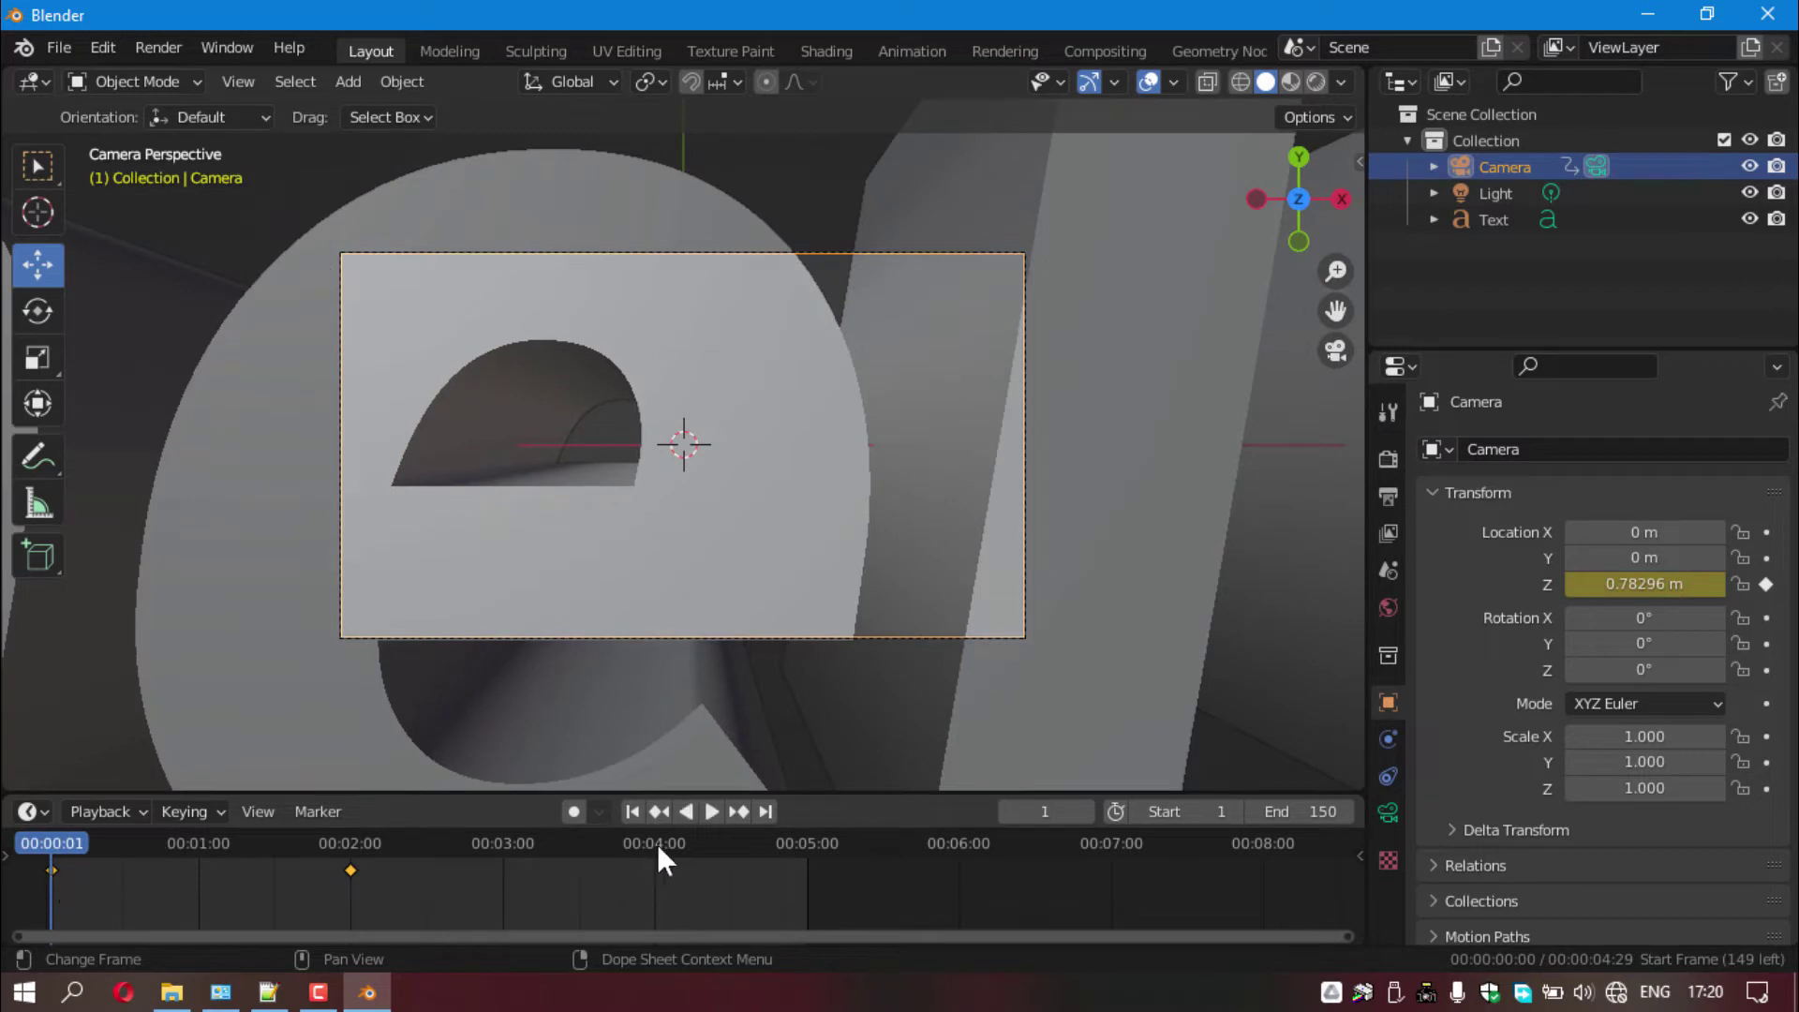
- Play the zoom from frame 1, then show the 50 mm Focal Length lens settings on frame 60
key("space")
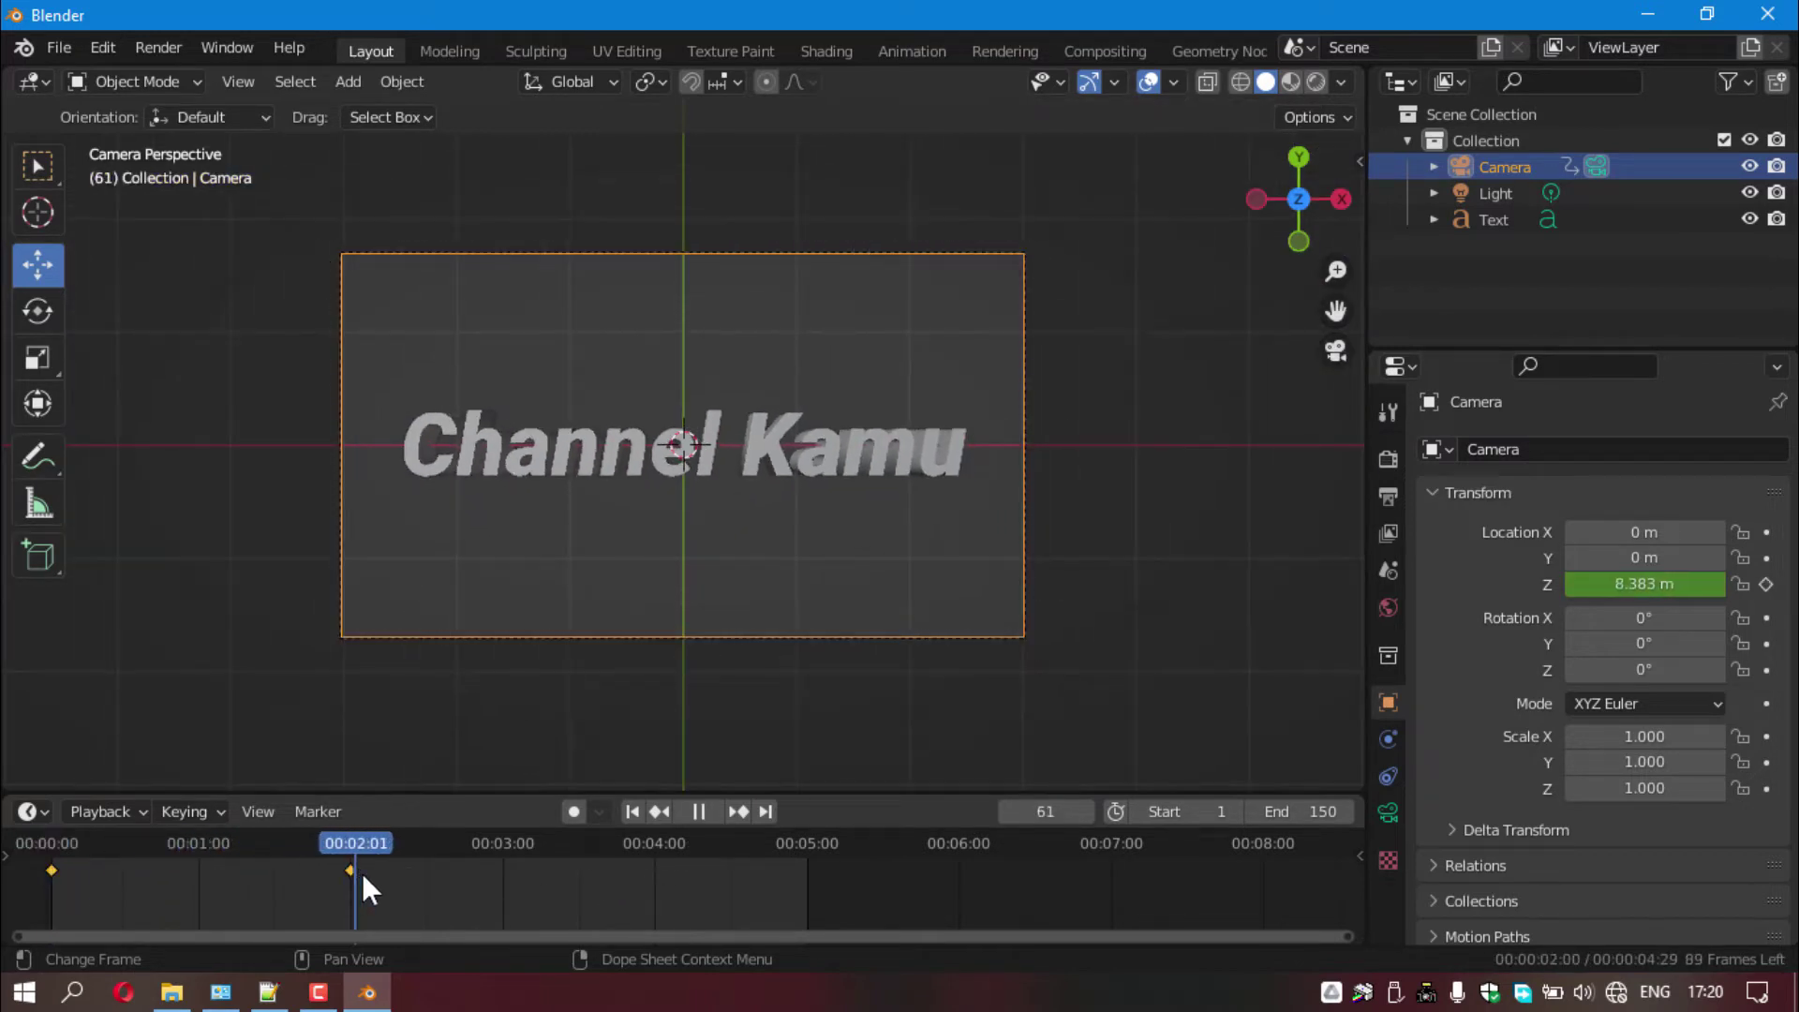
left_click_drag(361, 873, 49, 873)
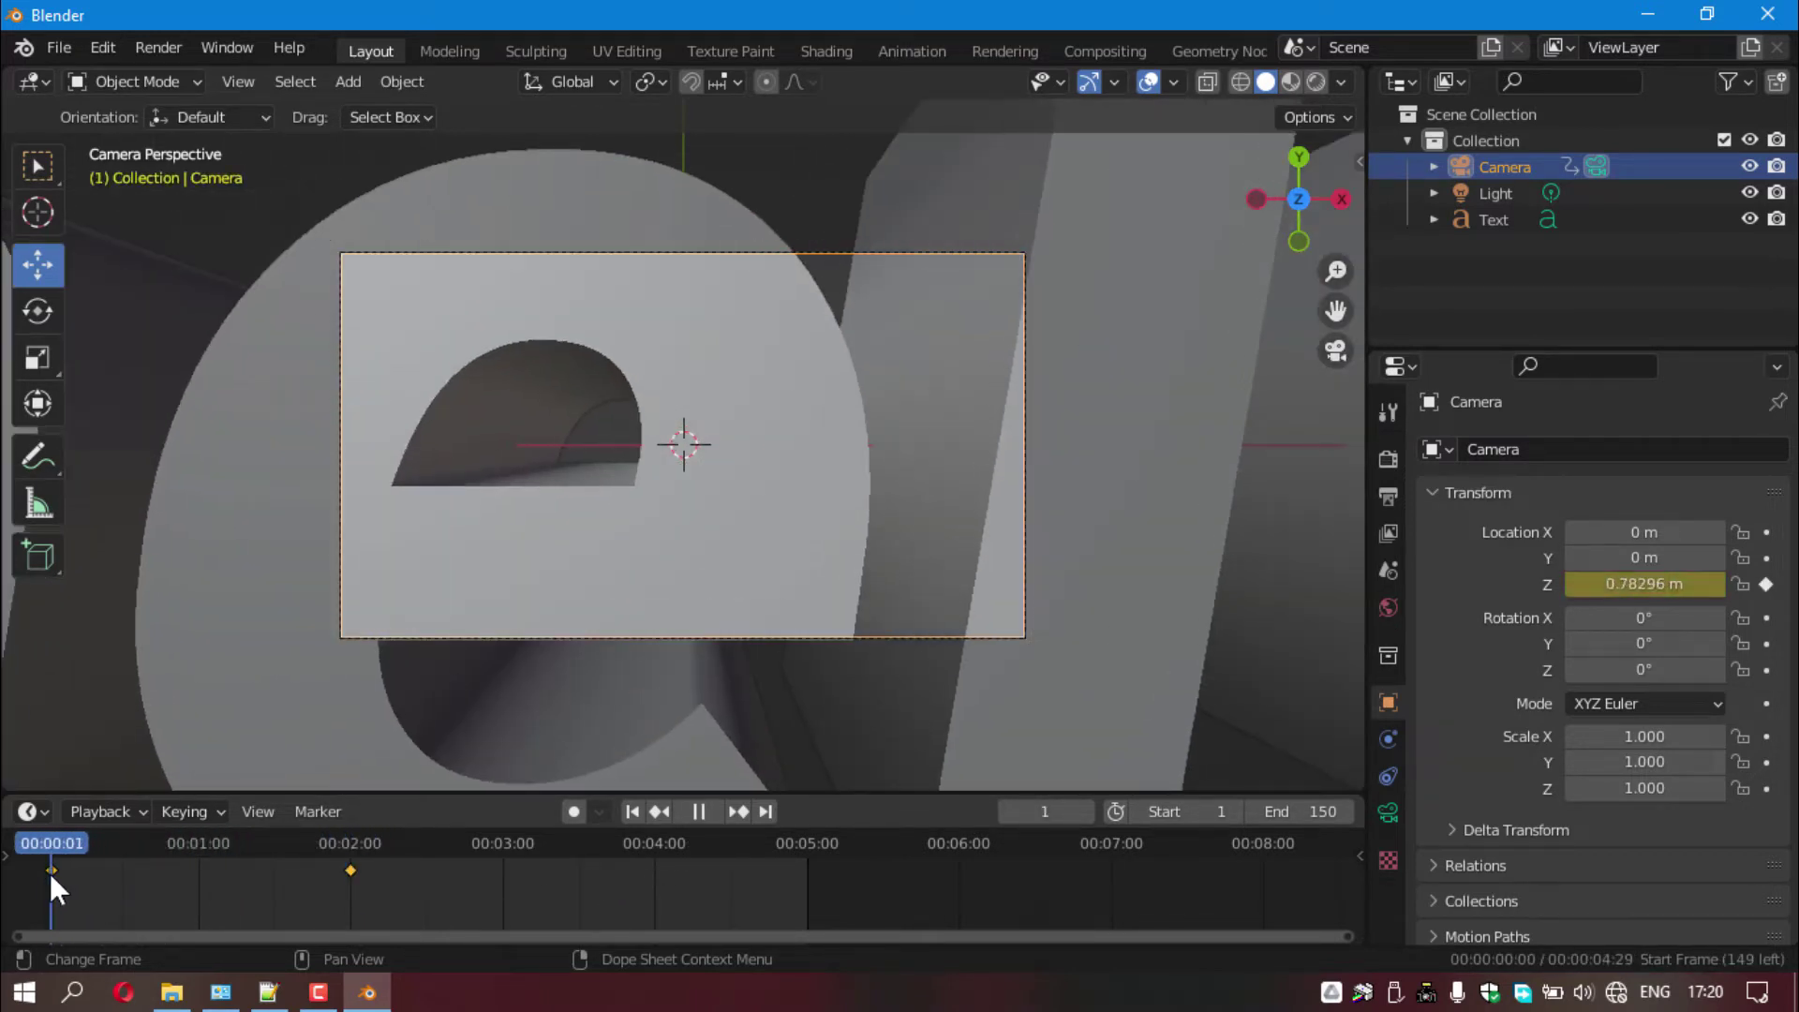
key("space")
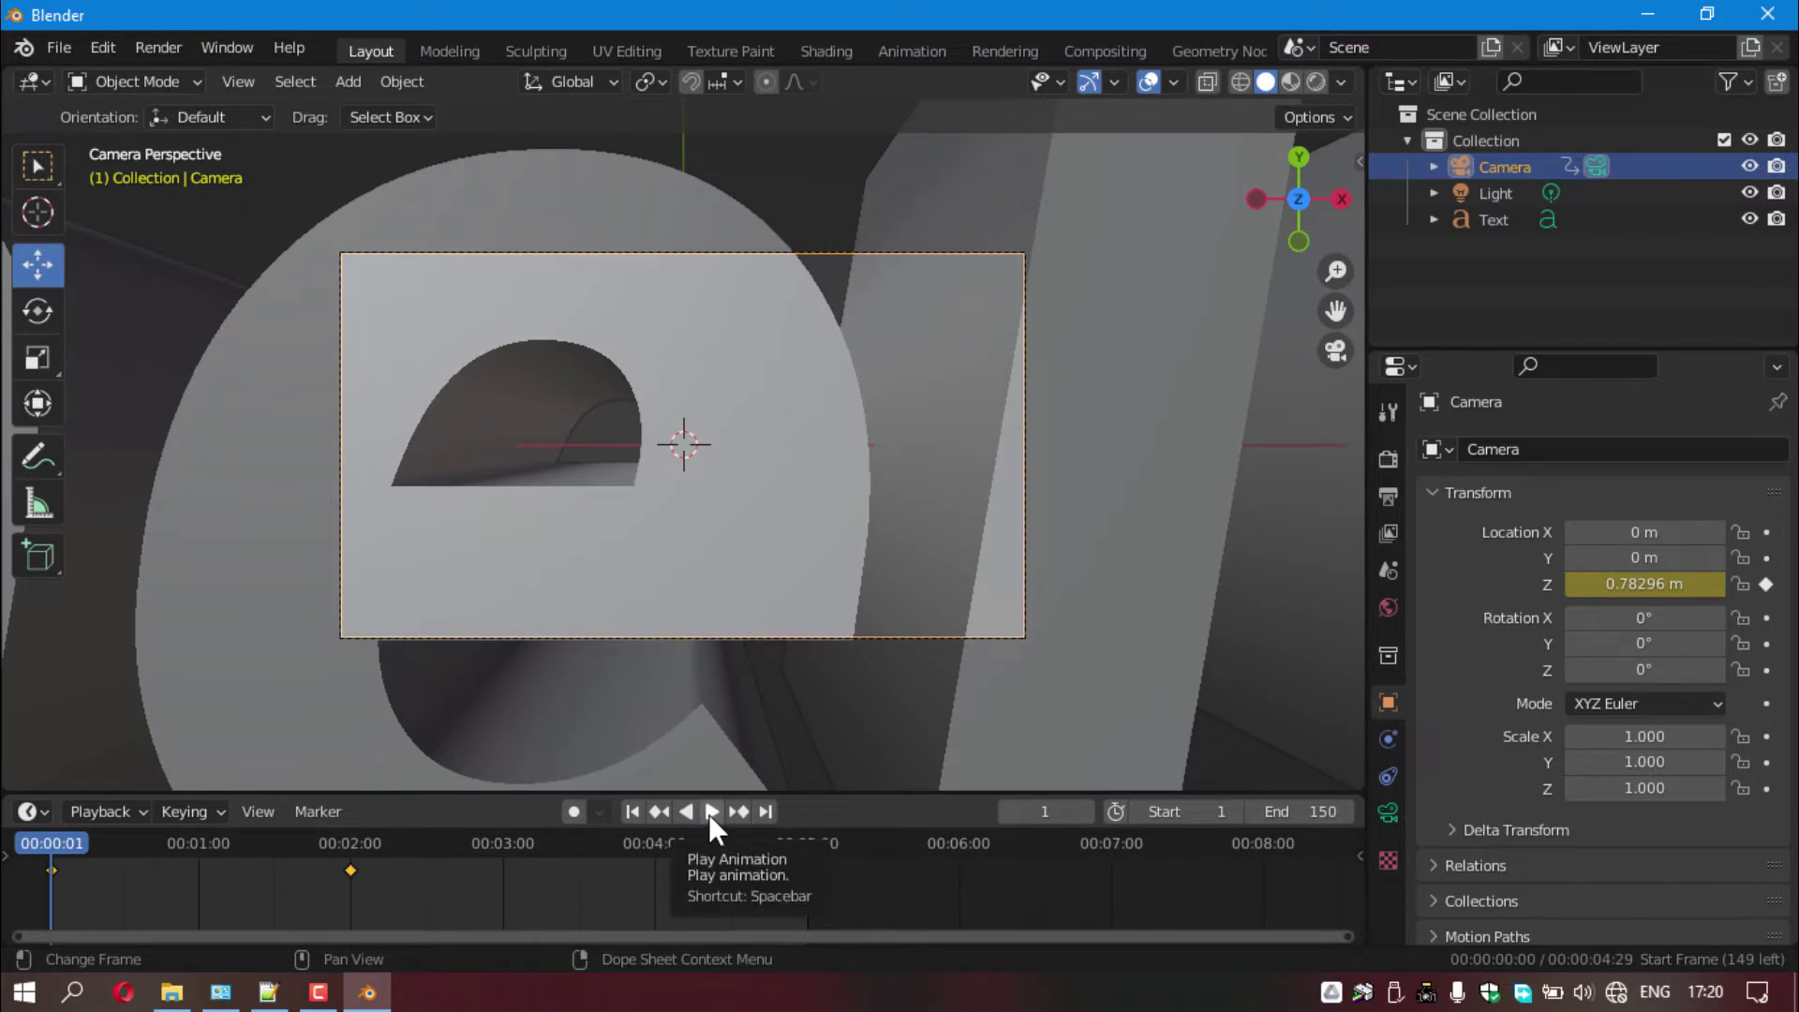
left_click(708, 813)
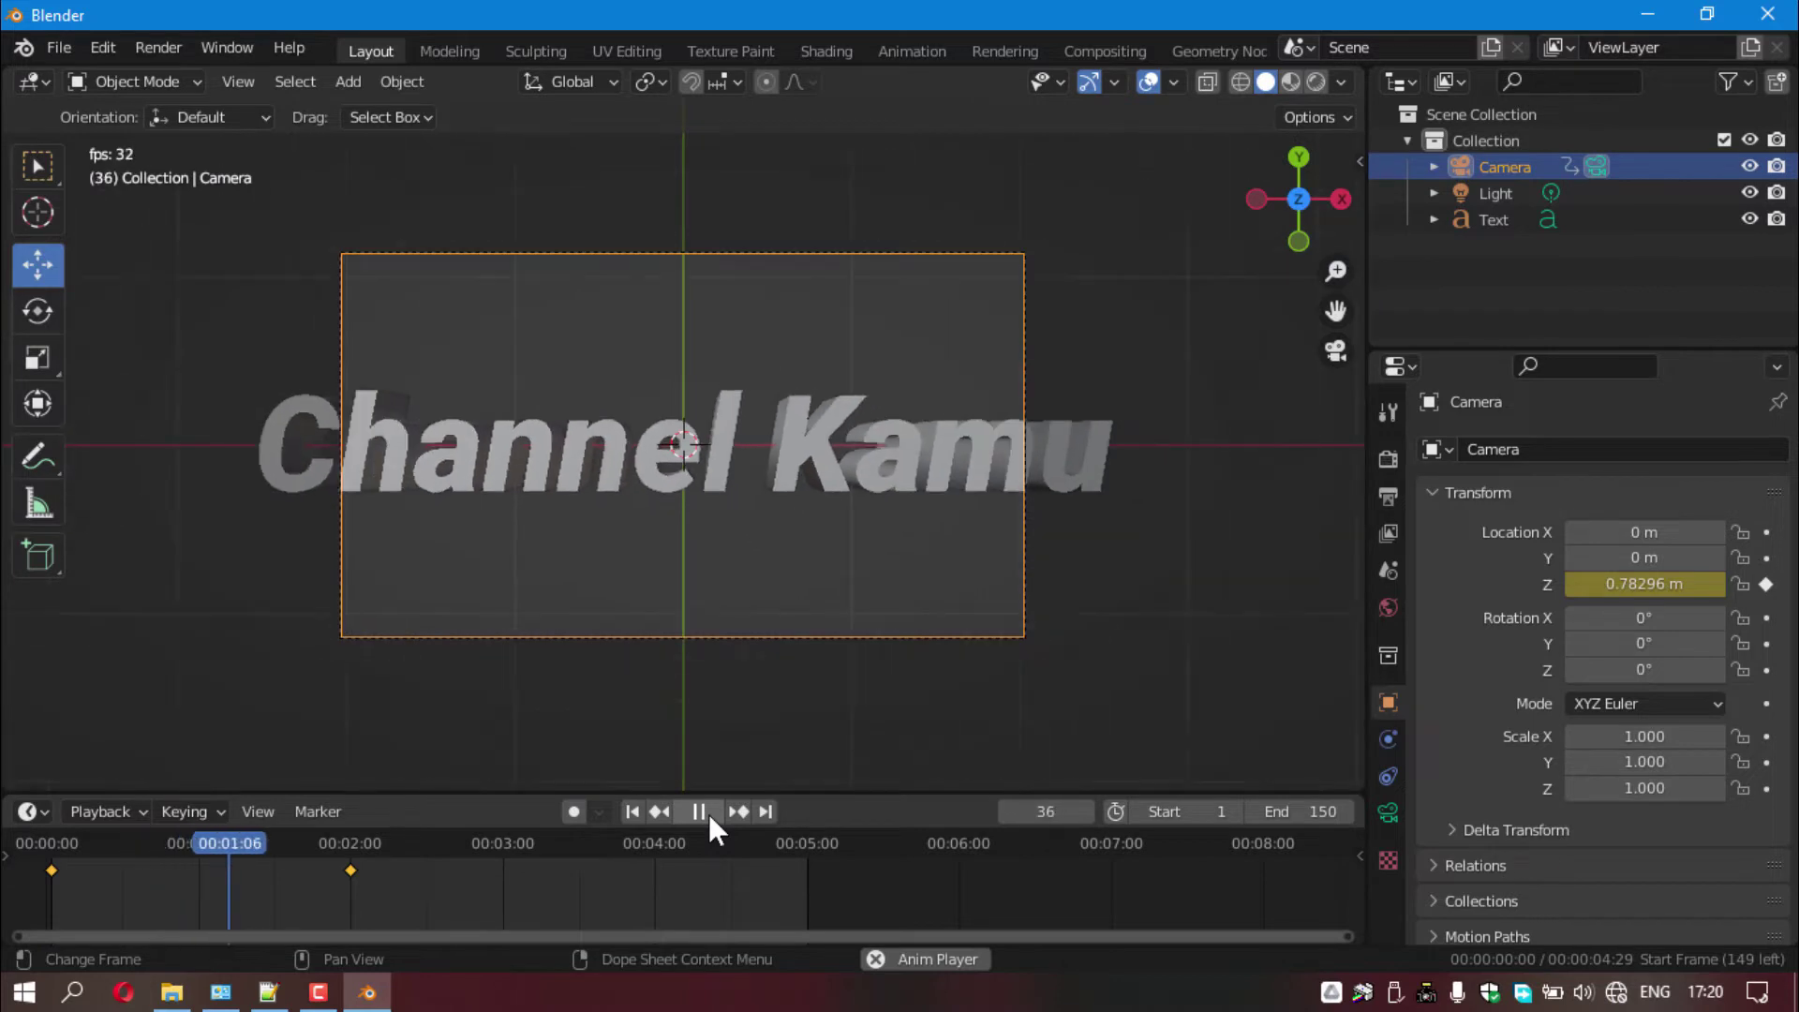
left_click(706, 812)
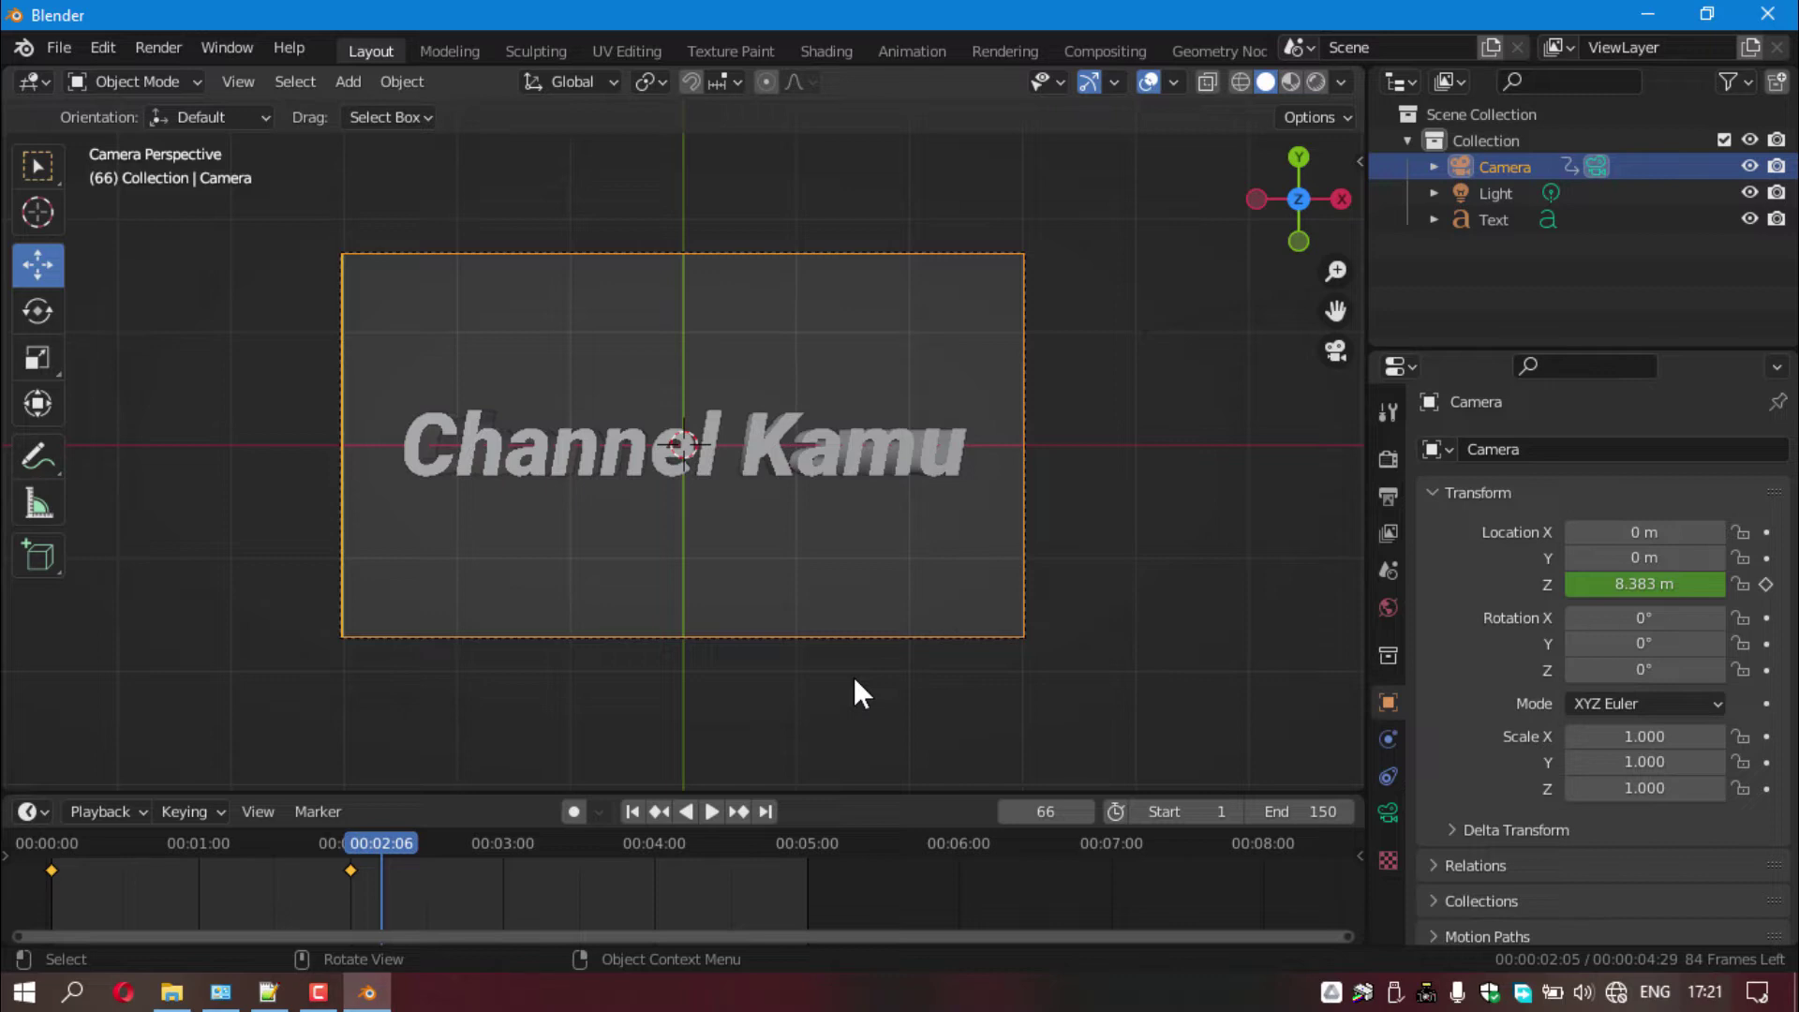
left_click(660, 811)
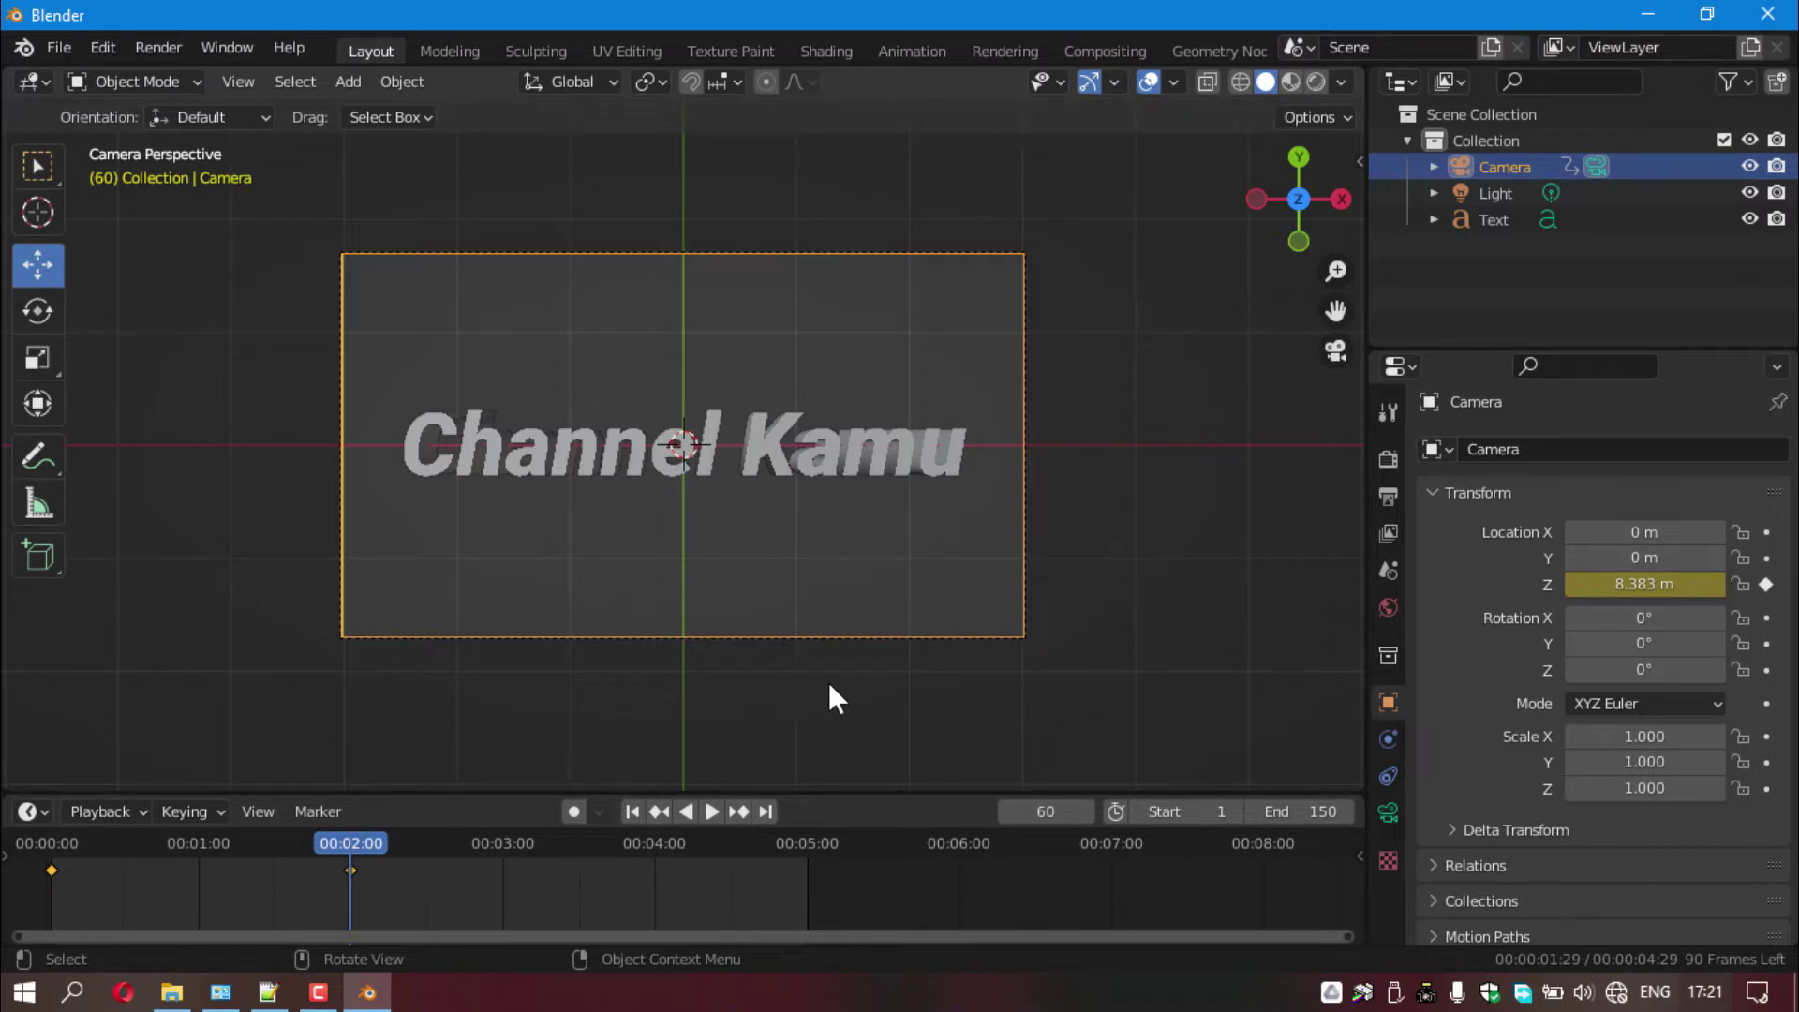
left_click(1387, 814)
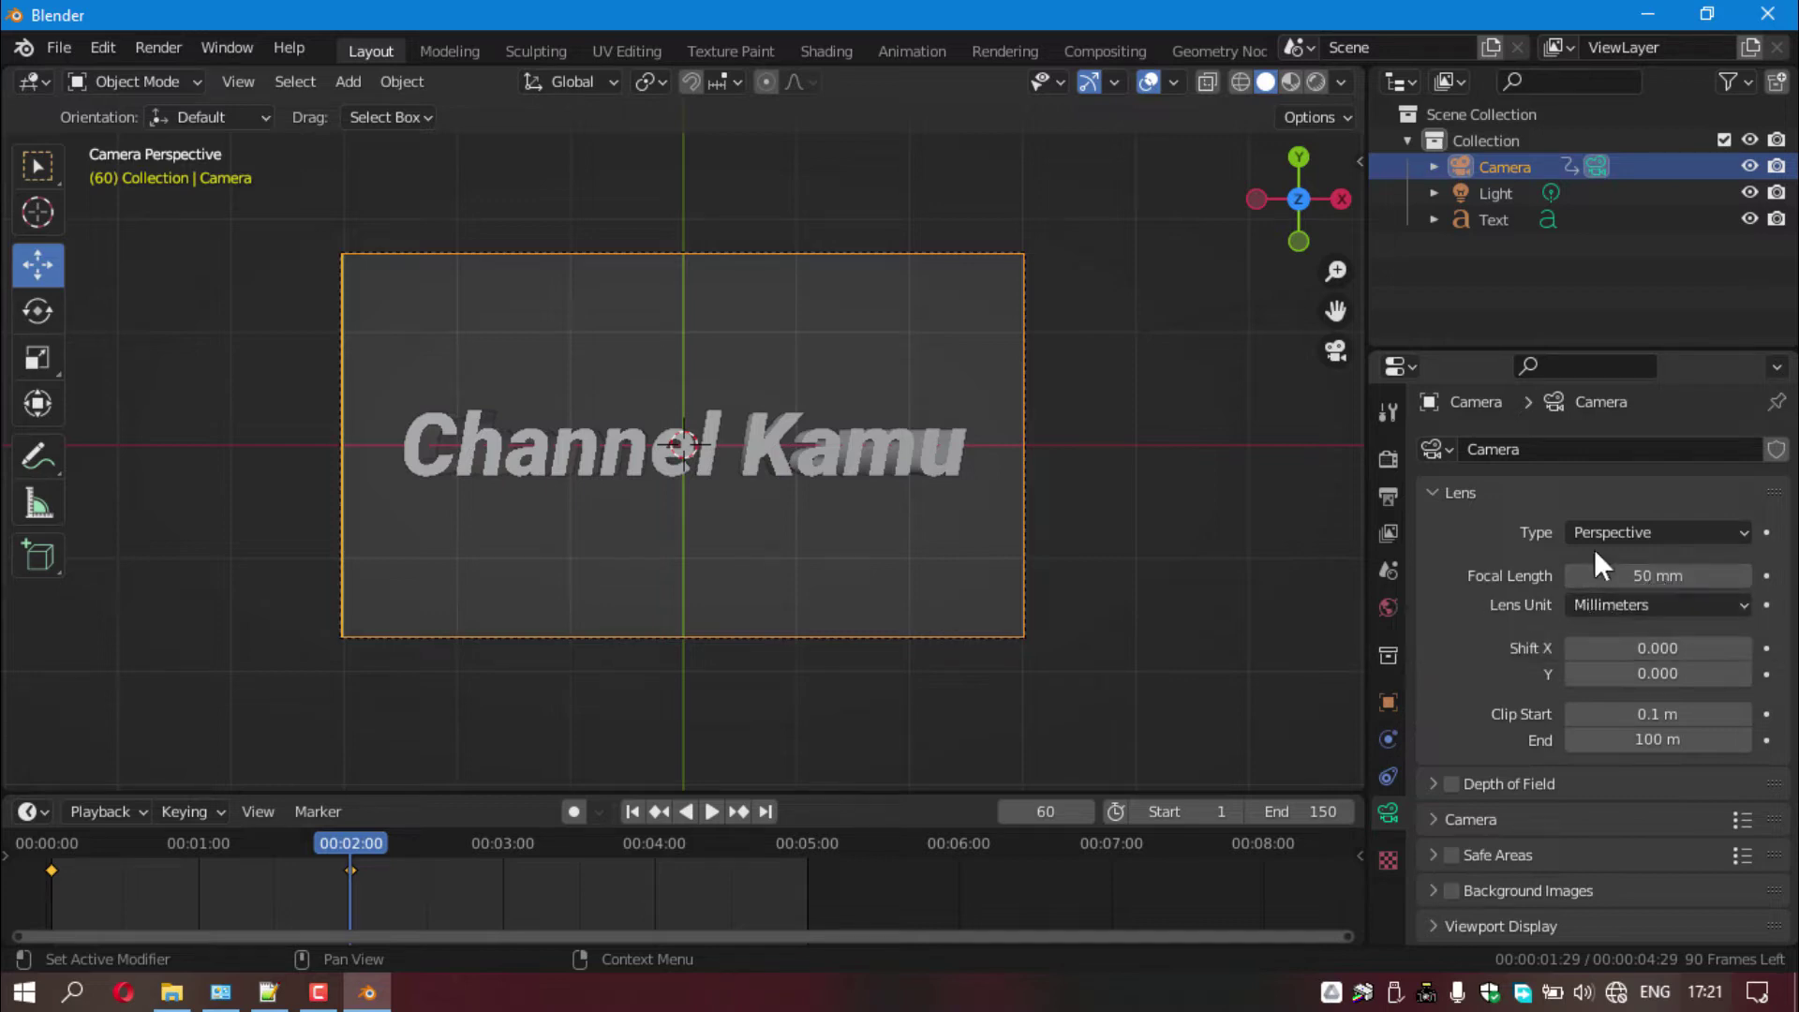
- Set the camera Focal Length to 110 mm and keyframe it on frame 60
left_click(1657, 575)
type("98")
key("Return")
left_click_drag(1657, 576, 1675, 575)
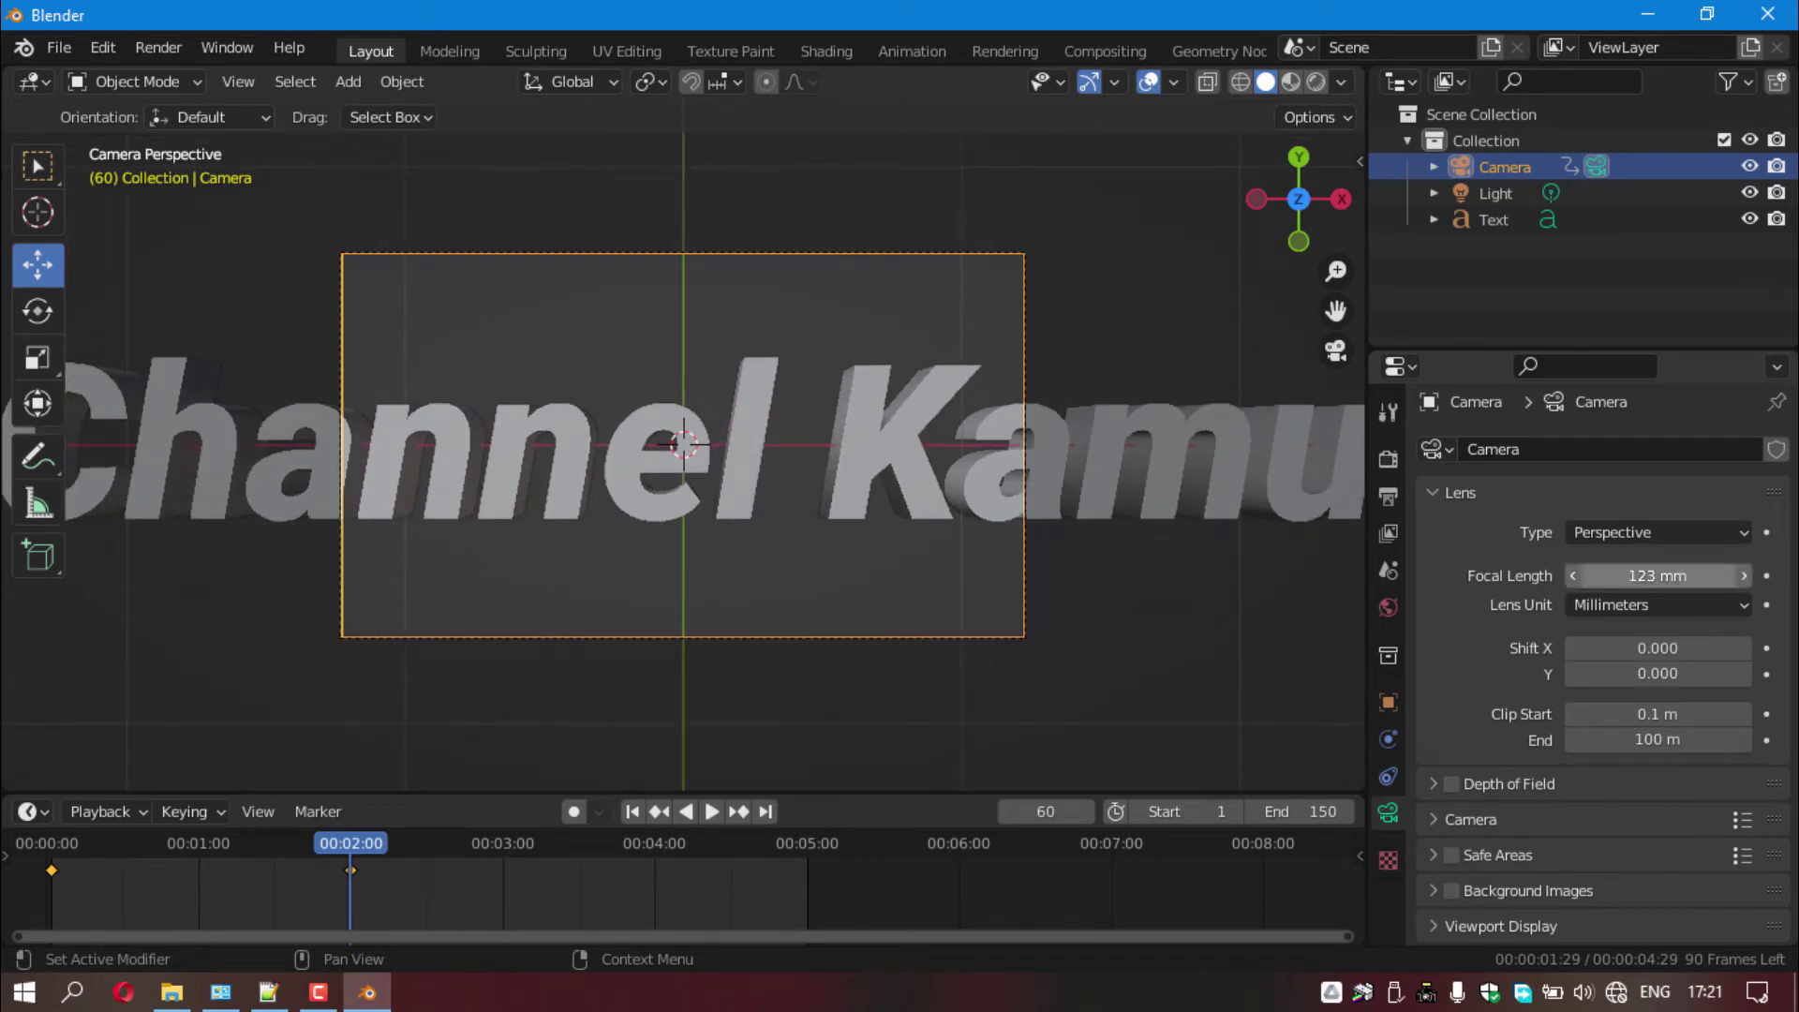
left_click_drag(1654, 576, 1654, 578)
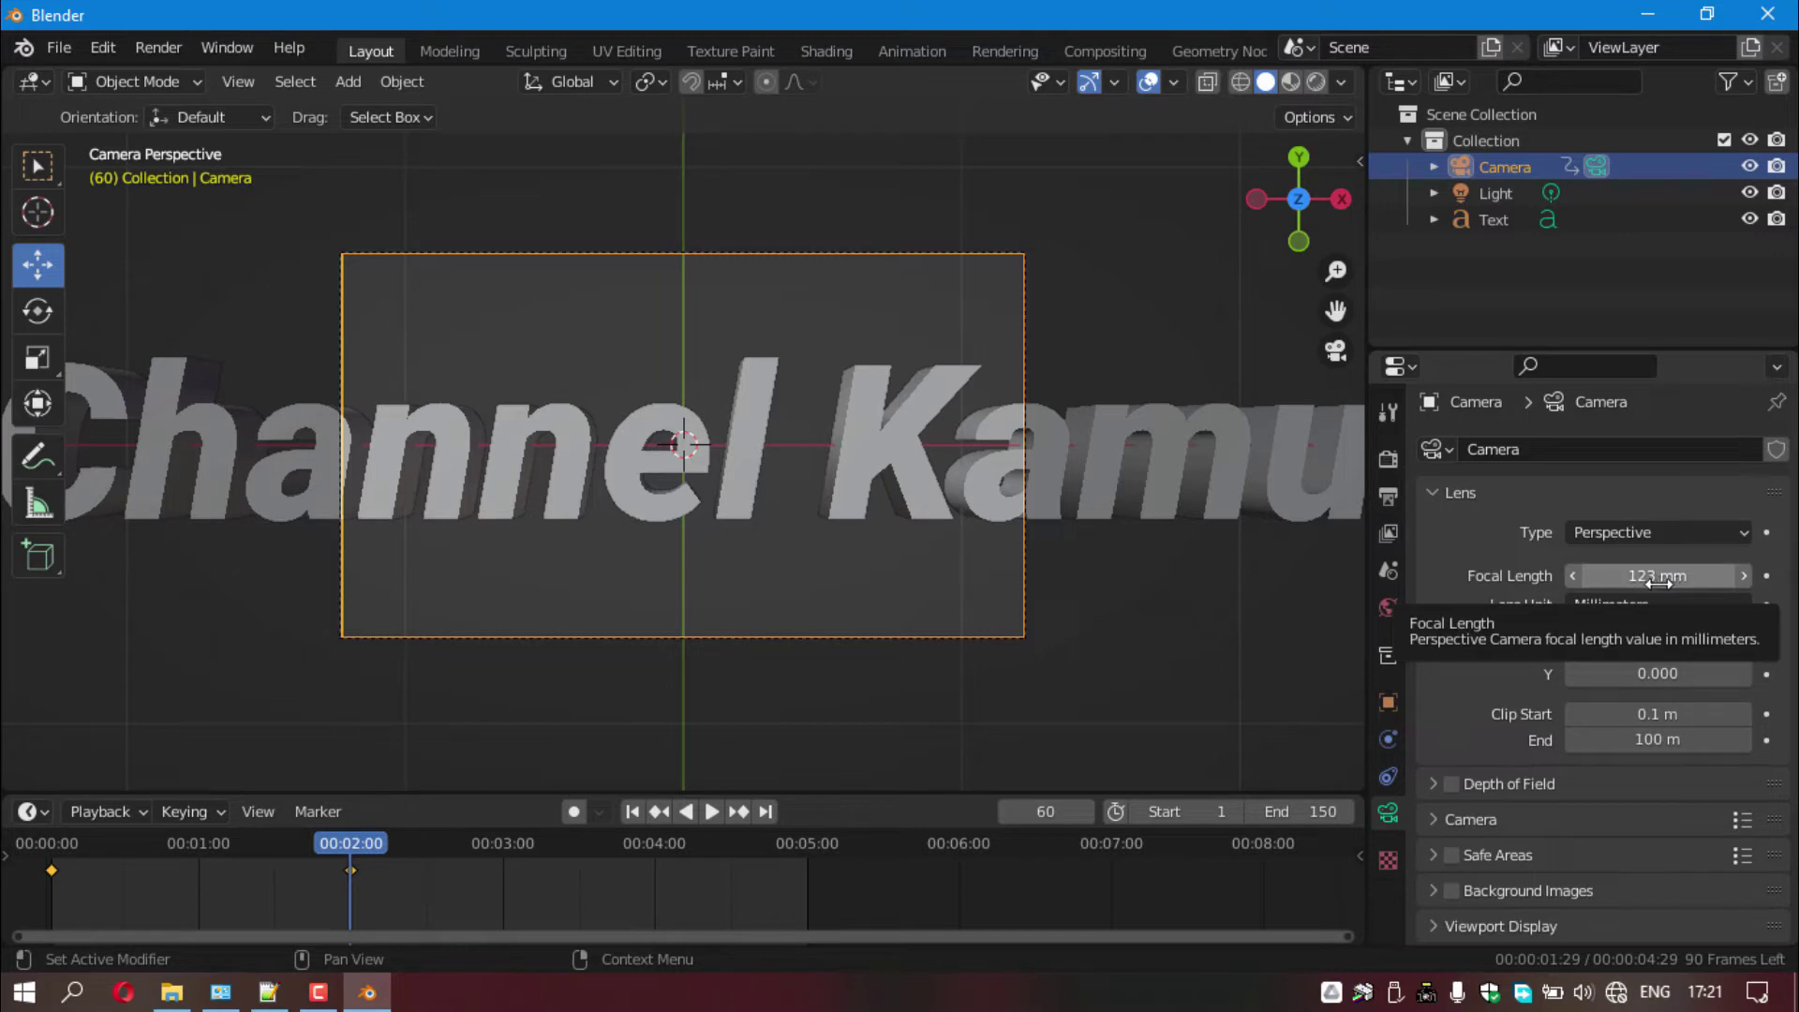
left_click(1668, 577)
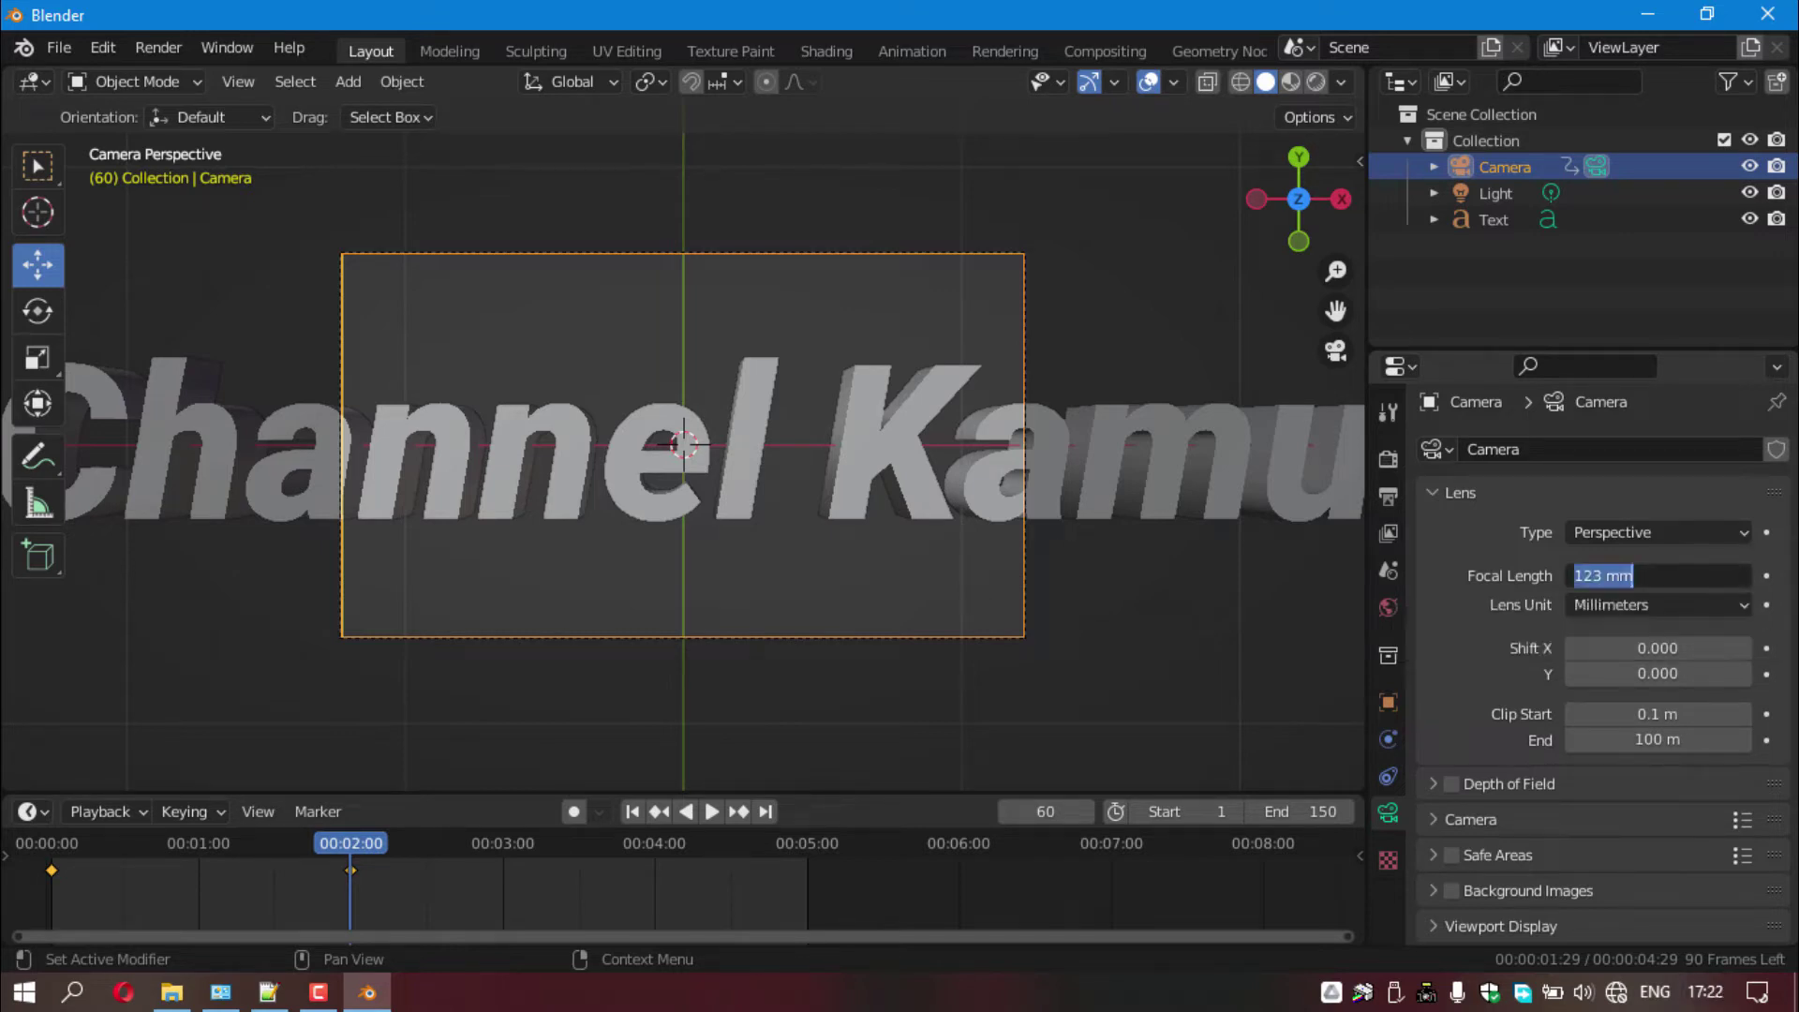
type("100")
key("BackSpace")
key("BackSpace")
type("10")
key("Return")
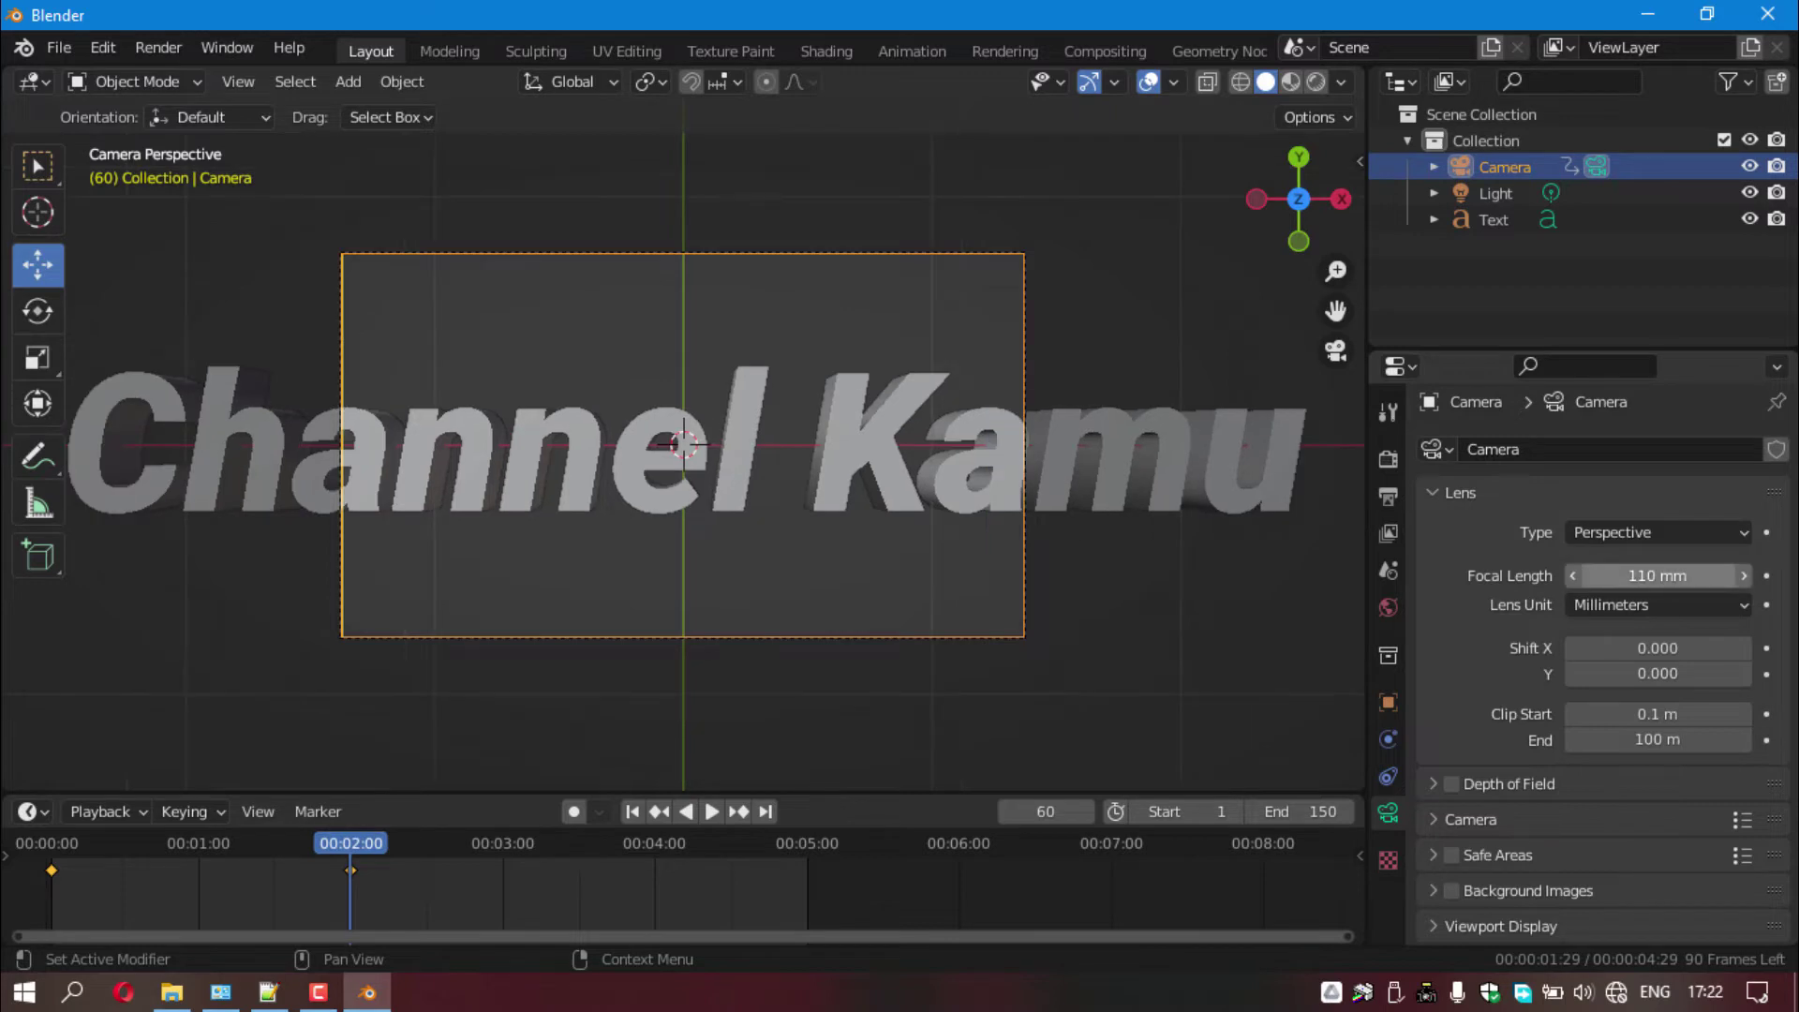
right_click(1654, 577)
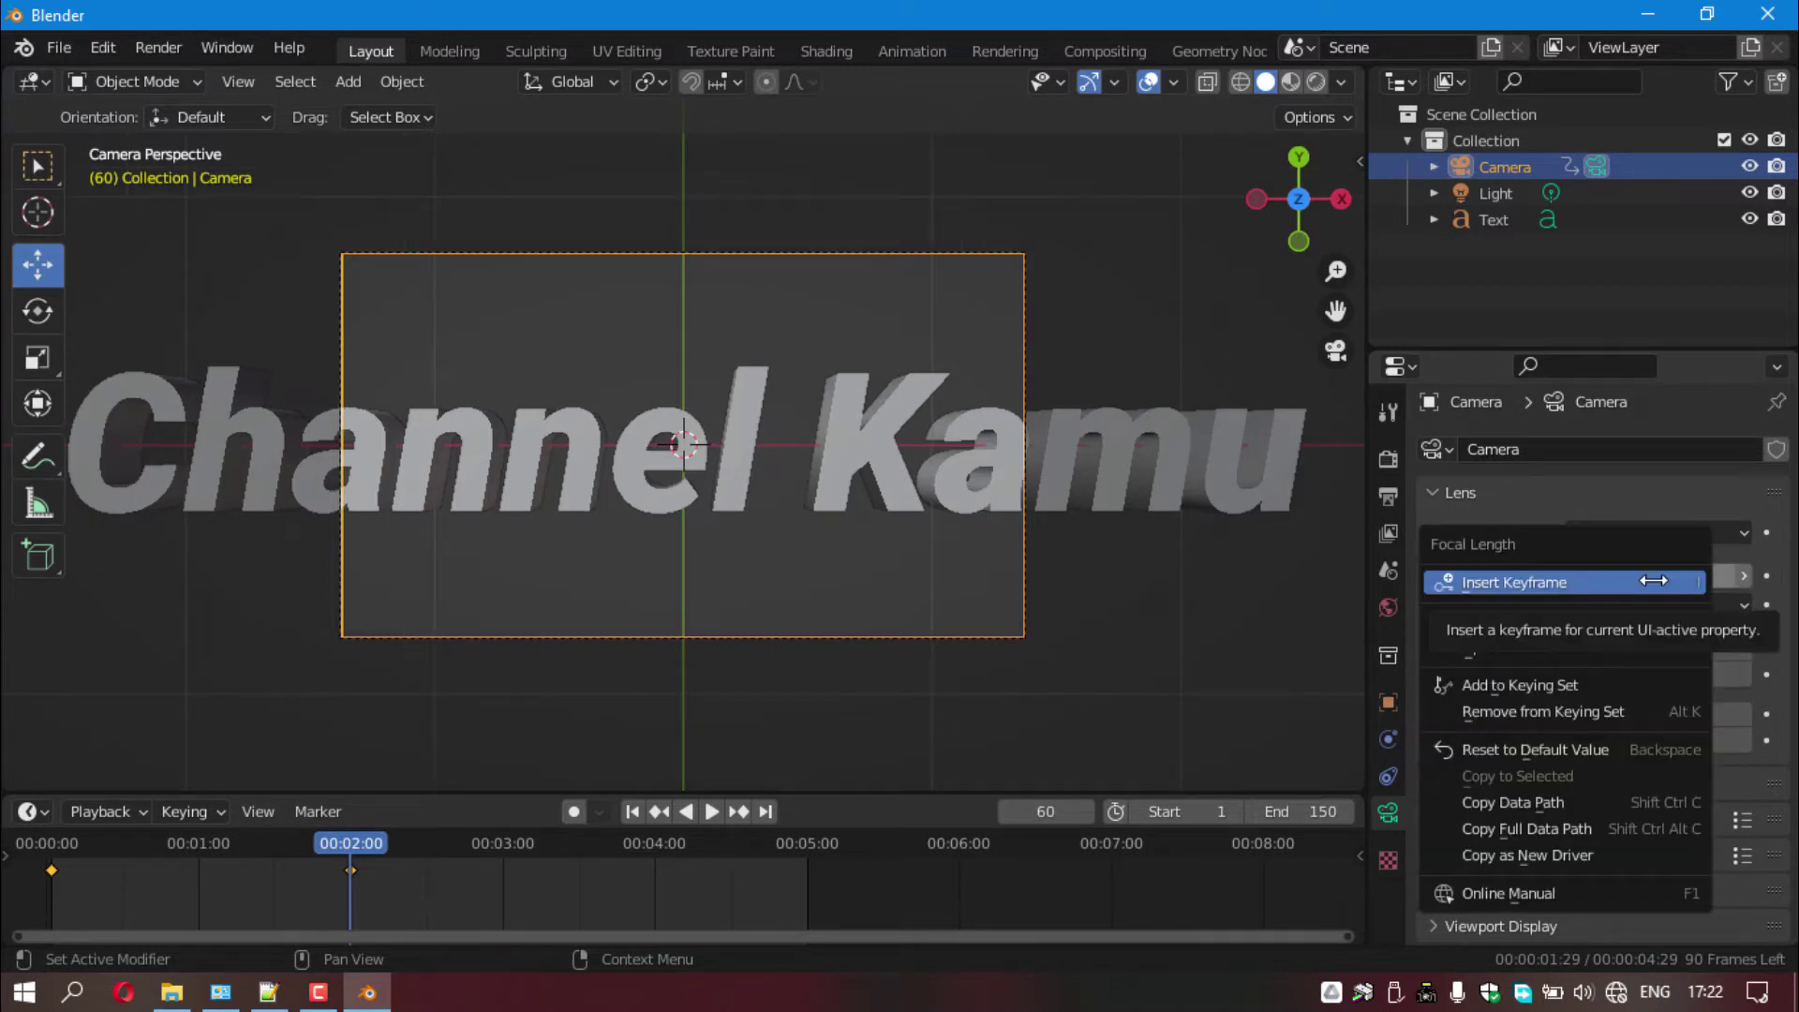
left_click(1653, 581)
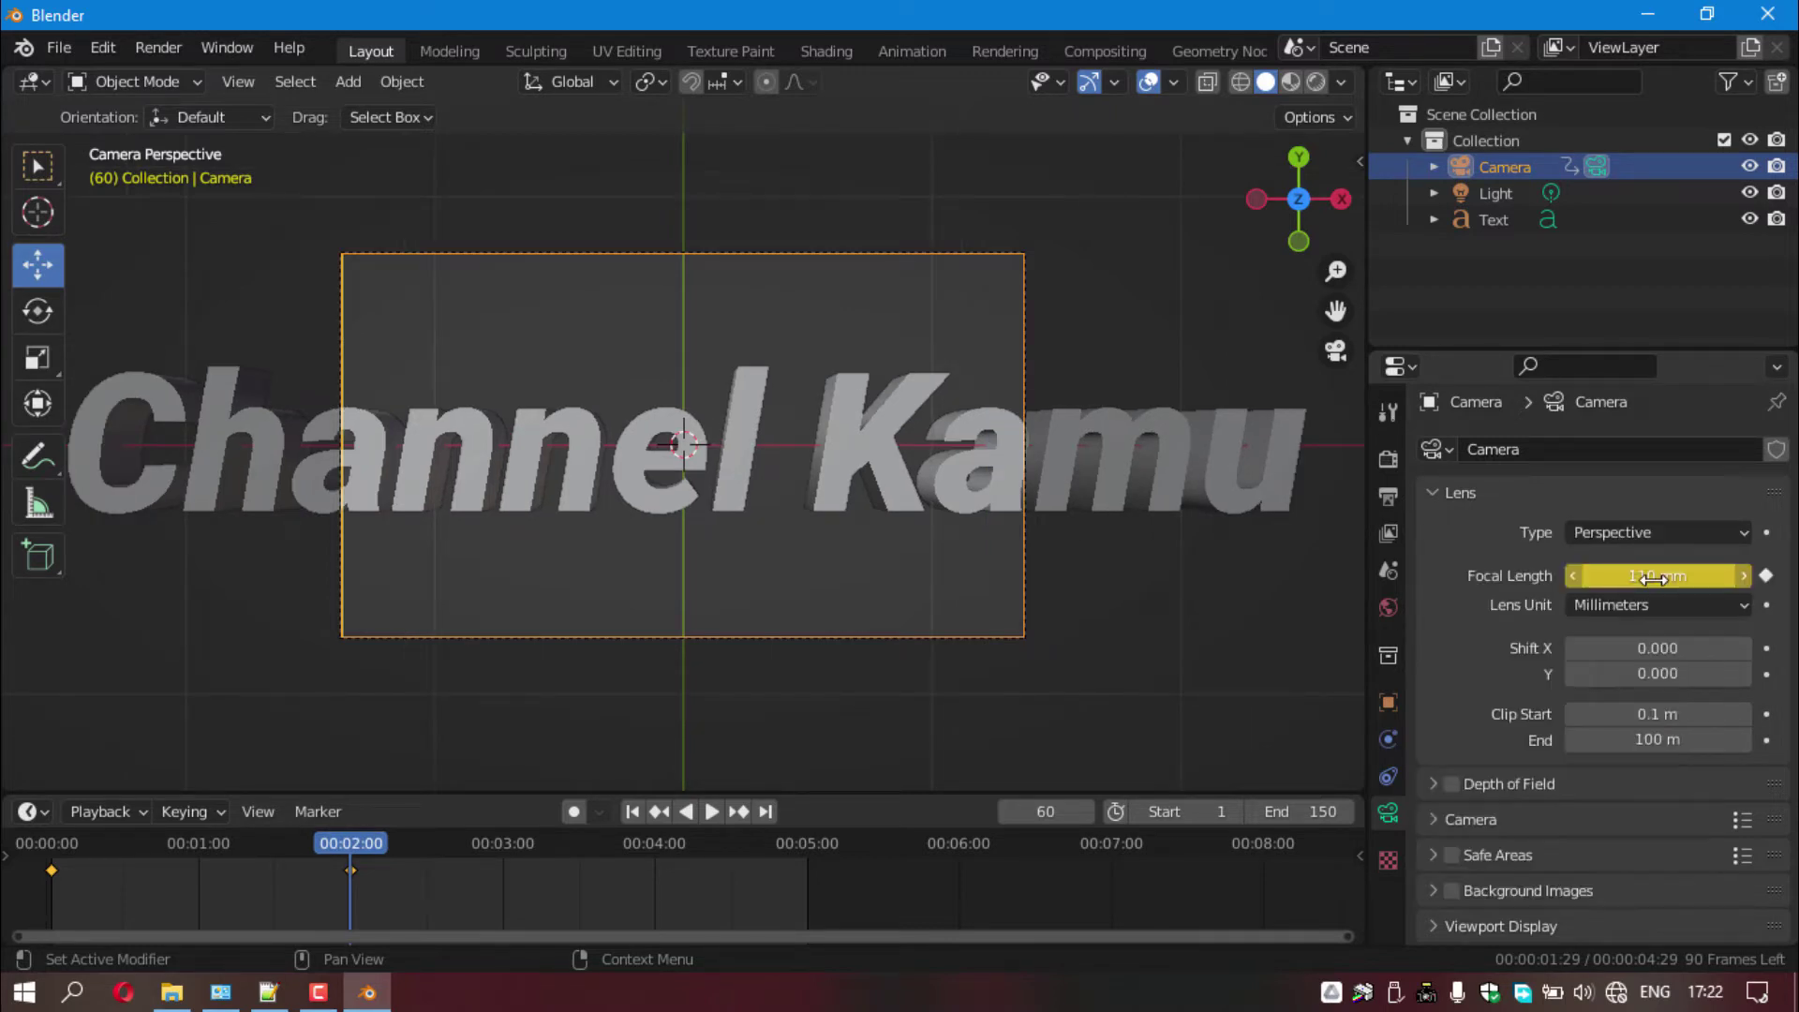
- On frame 1, set Focal Length to 35 mm and keyframe it
left_click(656, 809)
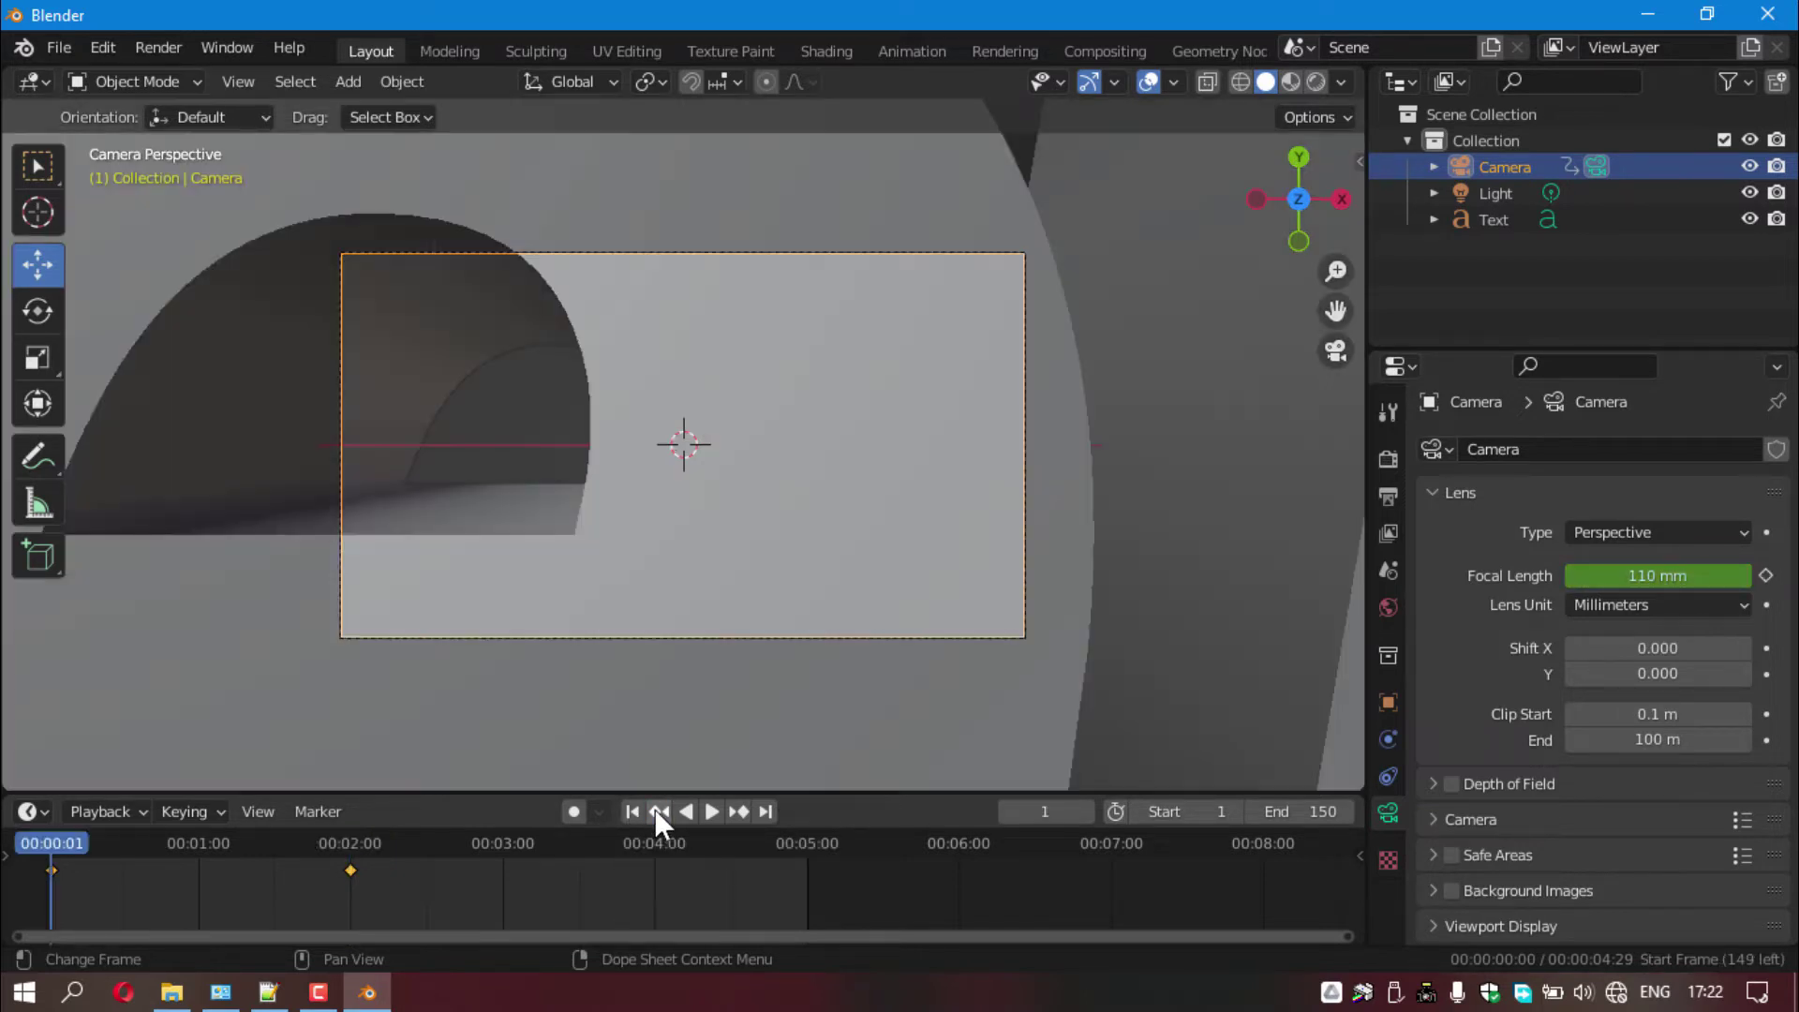
left_click(1664, 578)
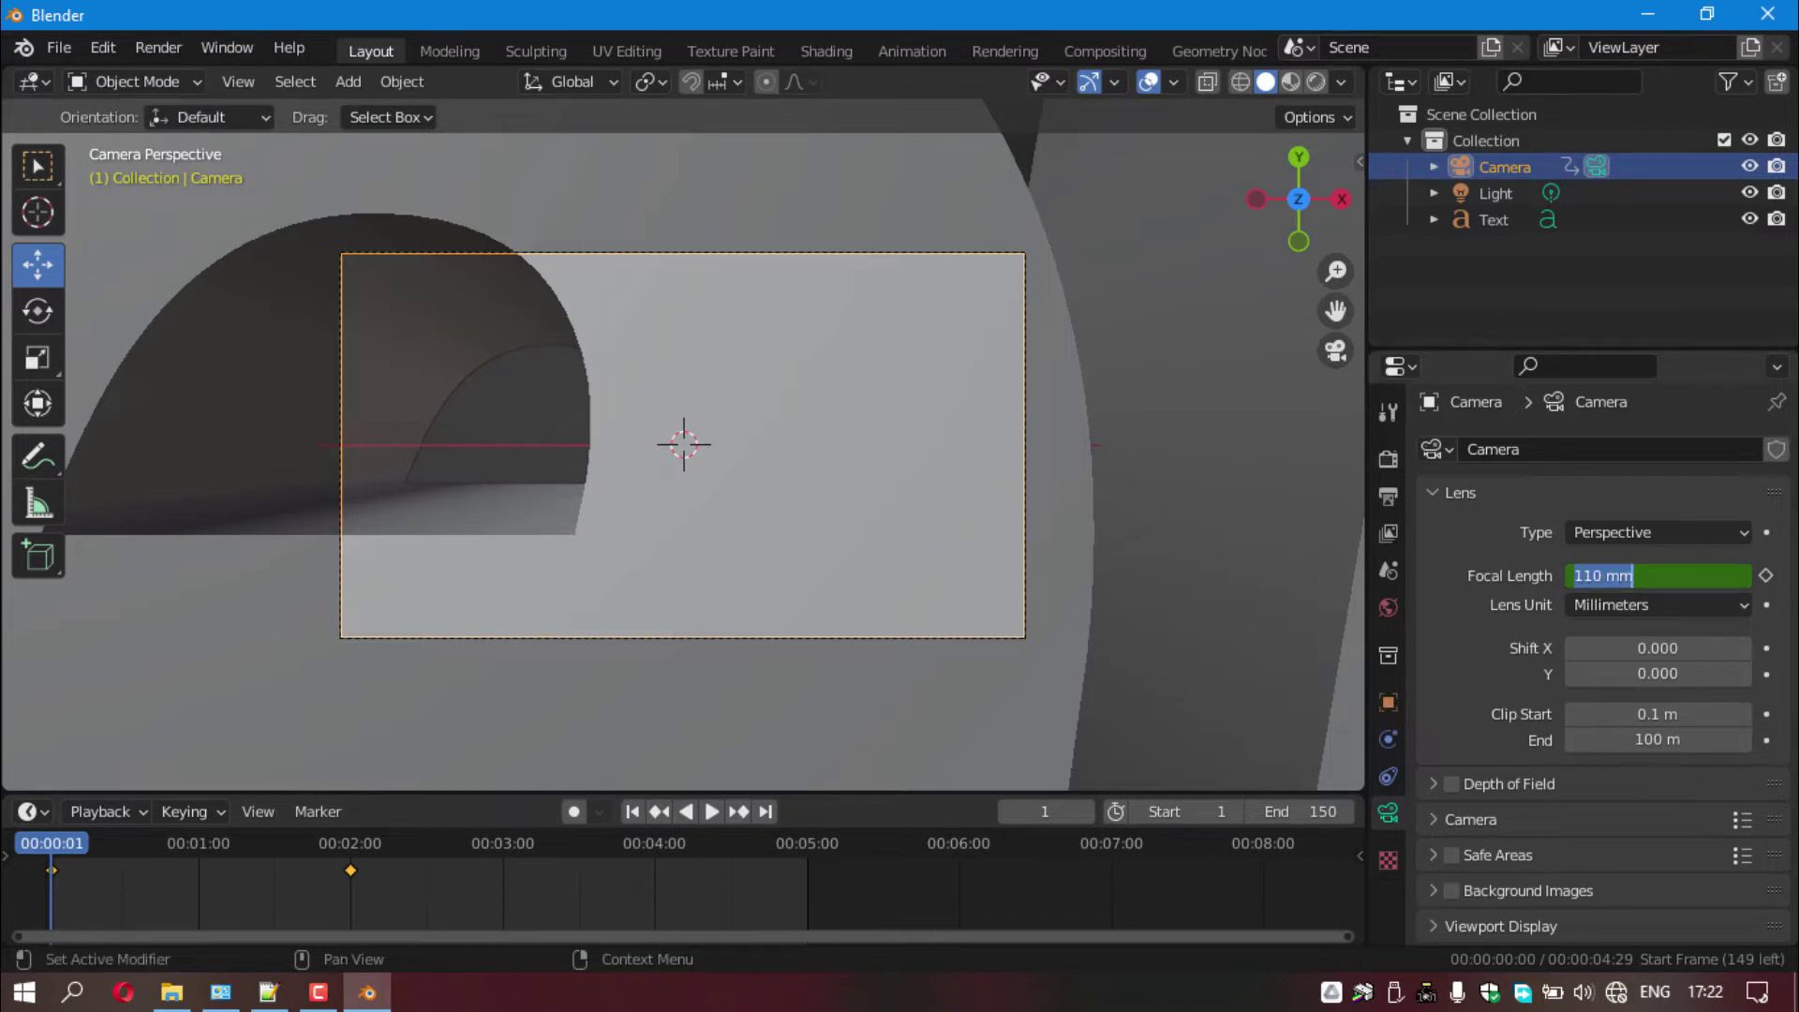
type("35")
key("Return")
right_click(1669, 578)
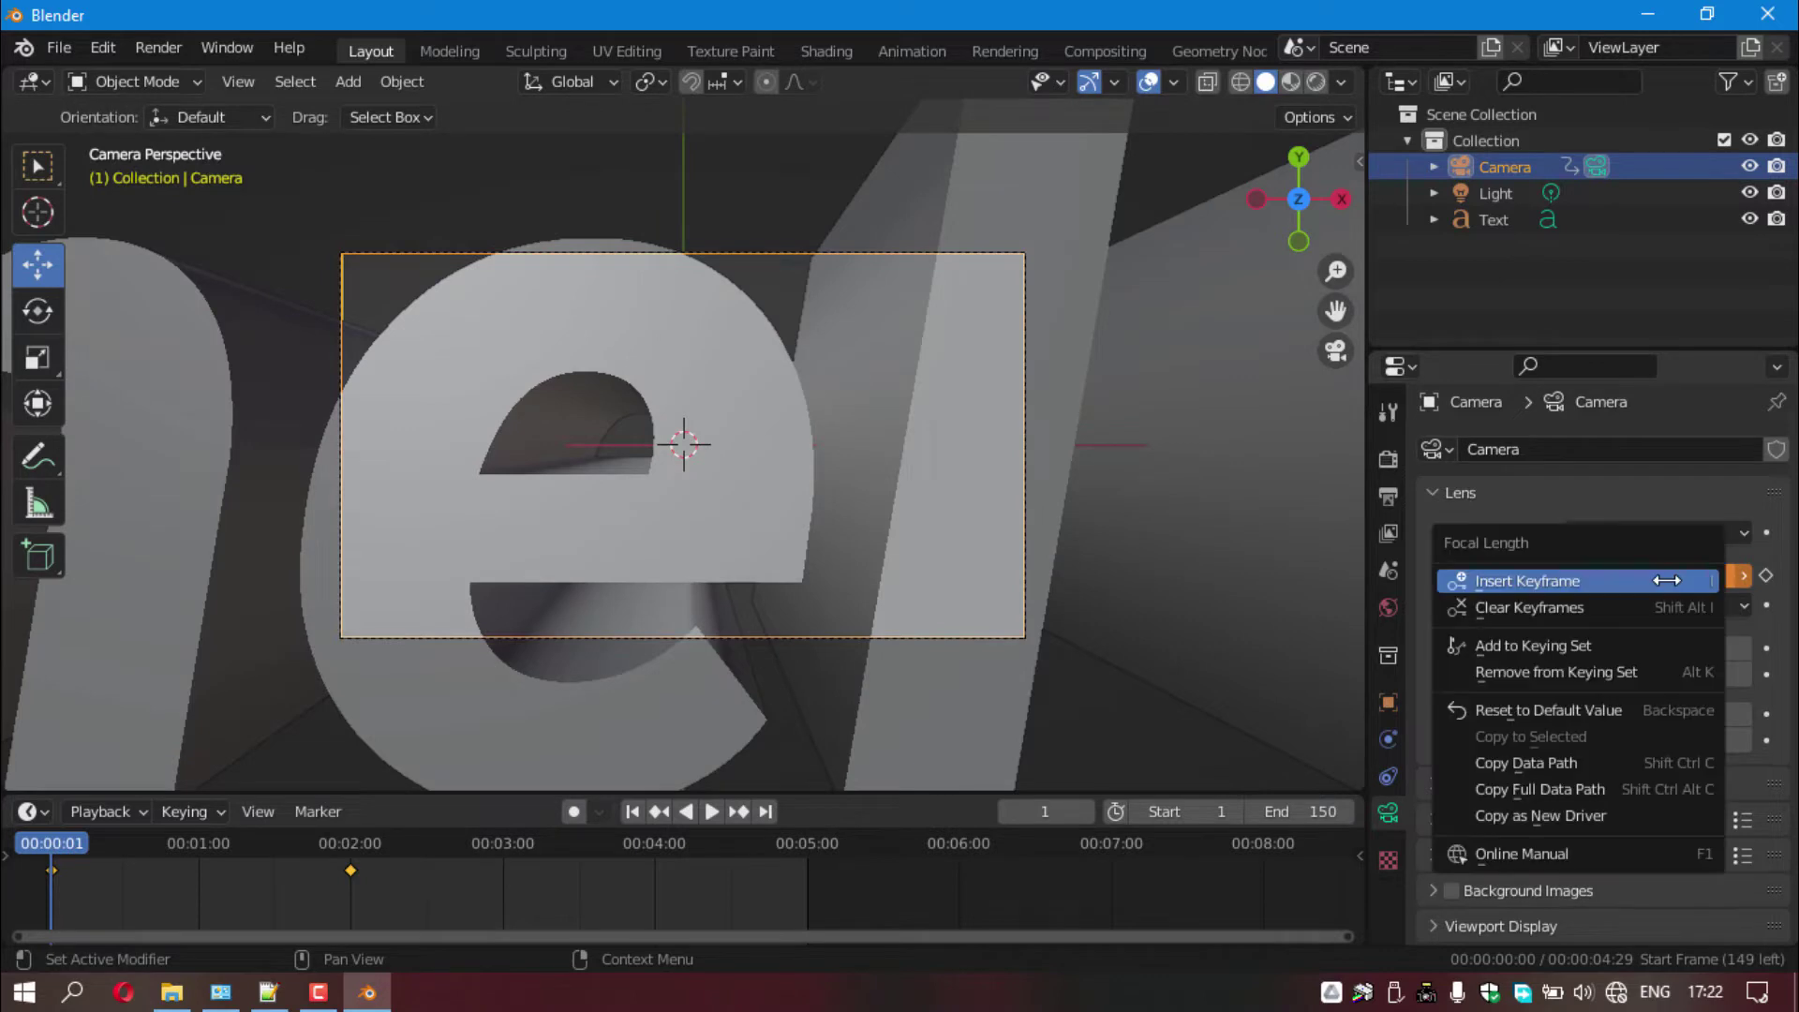
left_click(1588, 582)
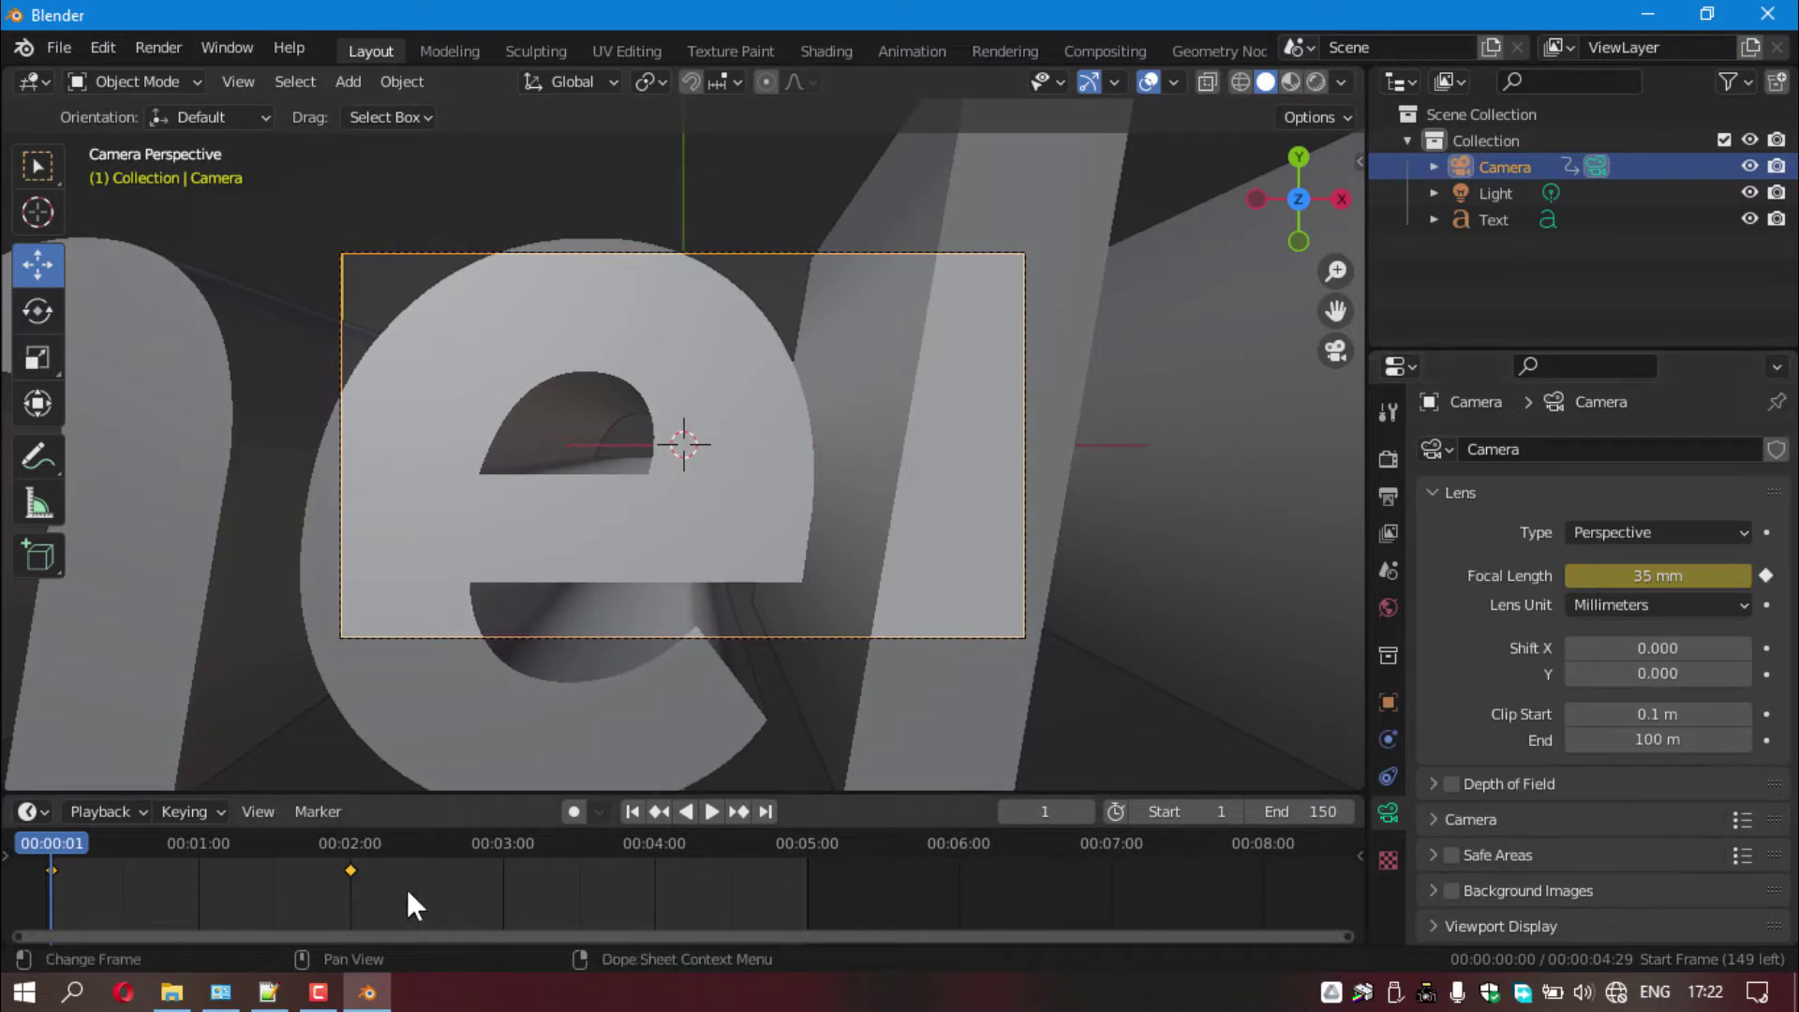
- Preview the focal-length zoom, then move to the frame 60 keyframe
key("space")
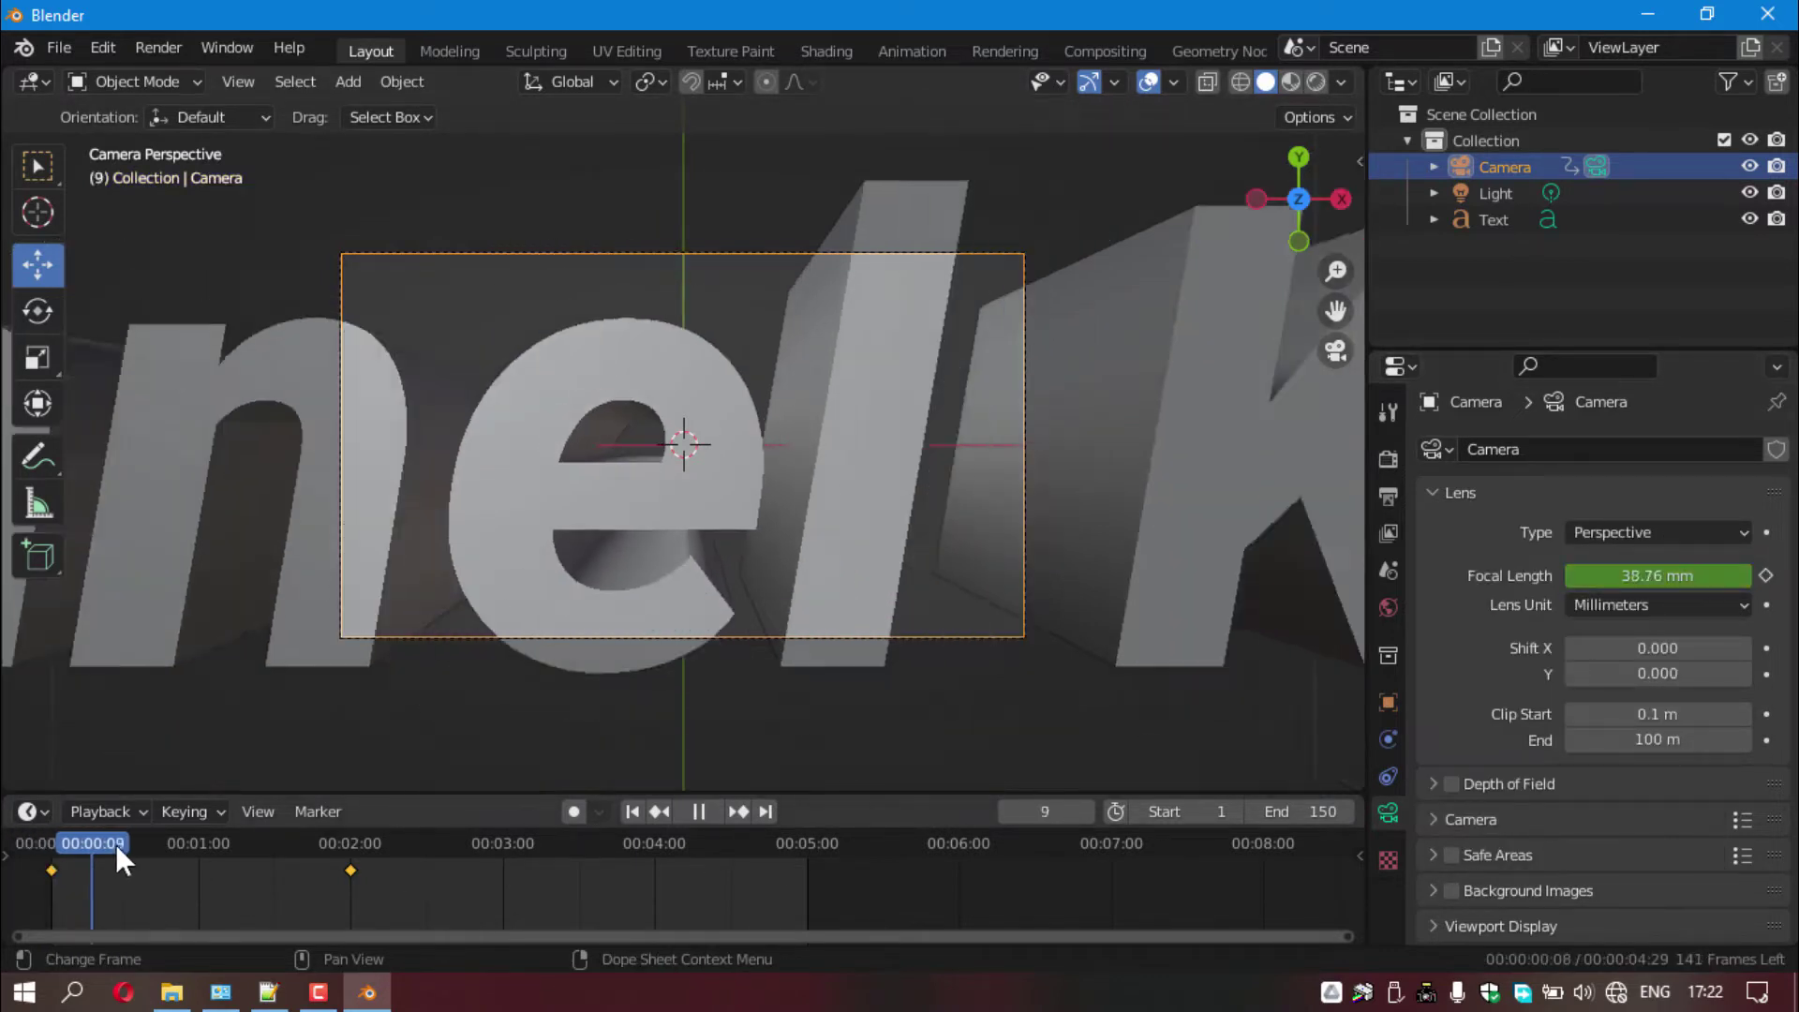
mouse_move(351, 862)
left_mouse_down()
mouse_move(49, 857)
mouse_move(251, 857)
mouse_move(53, 857)
mouse_move(86, 842)
left_mouse_up()
key("space")
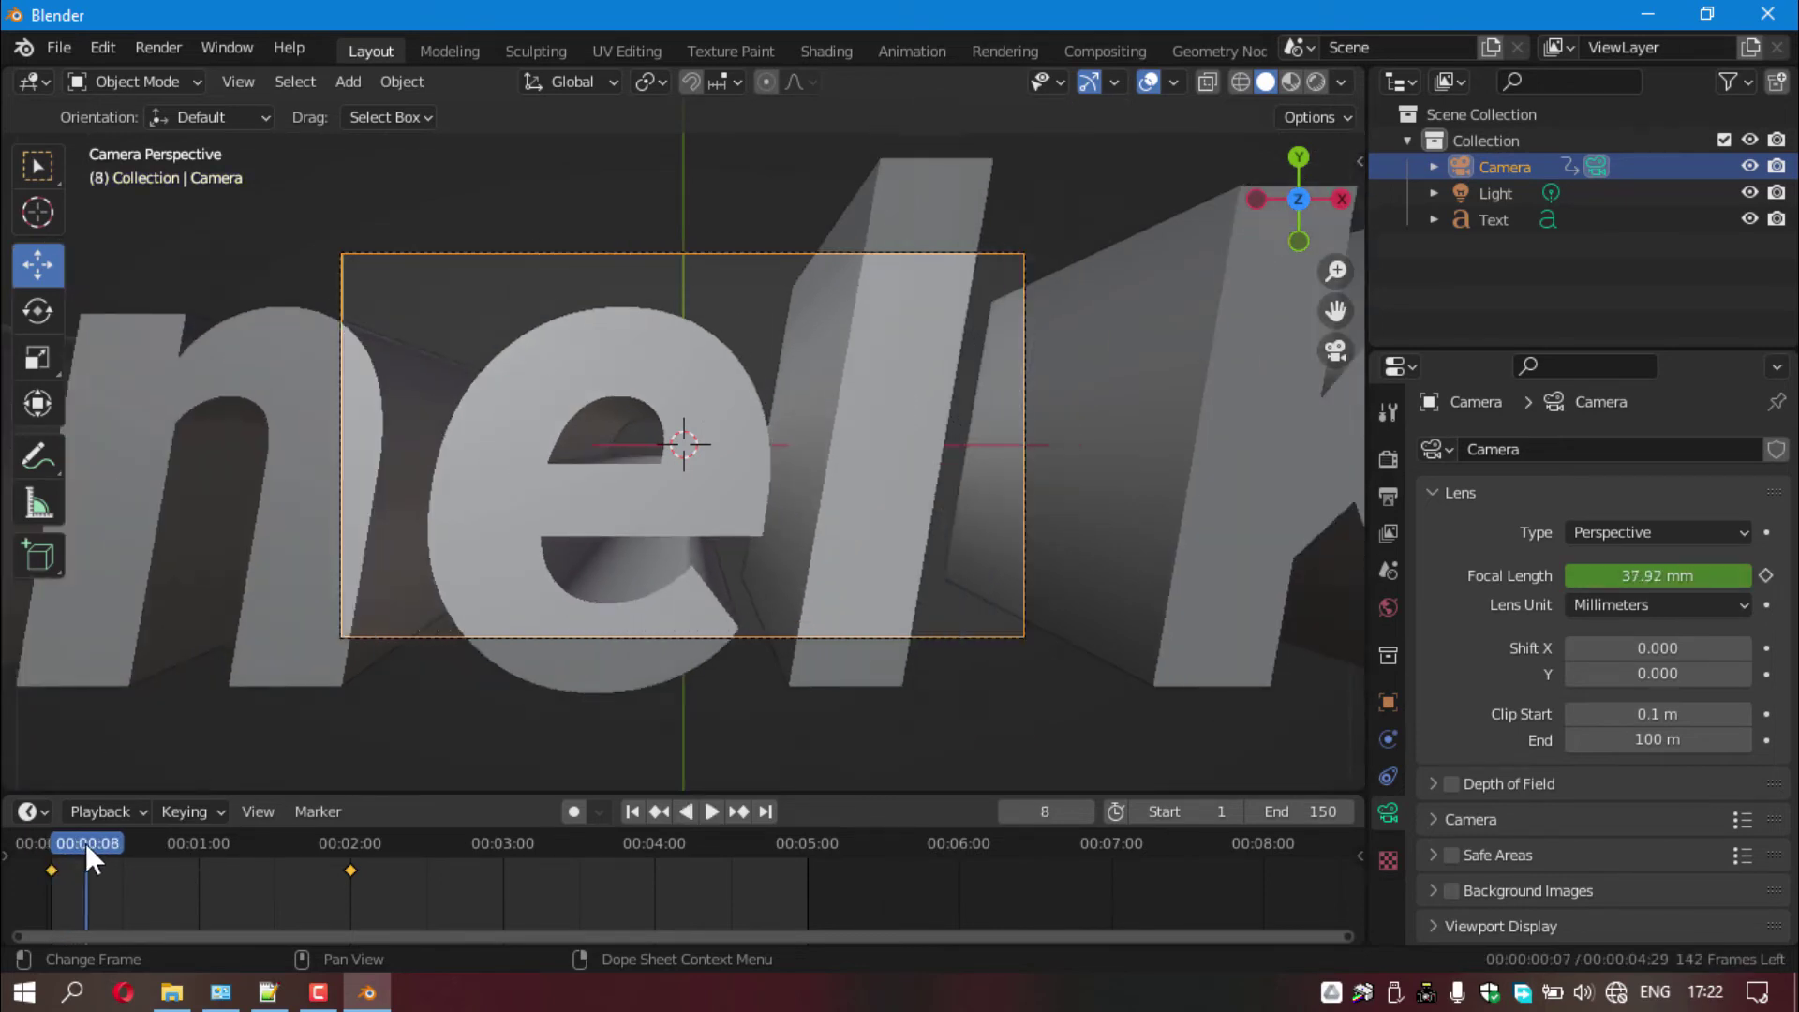
left_click(737, 813)
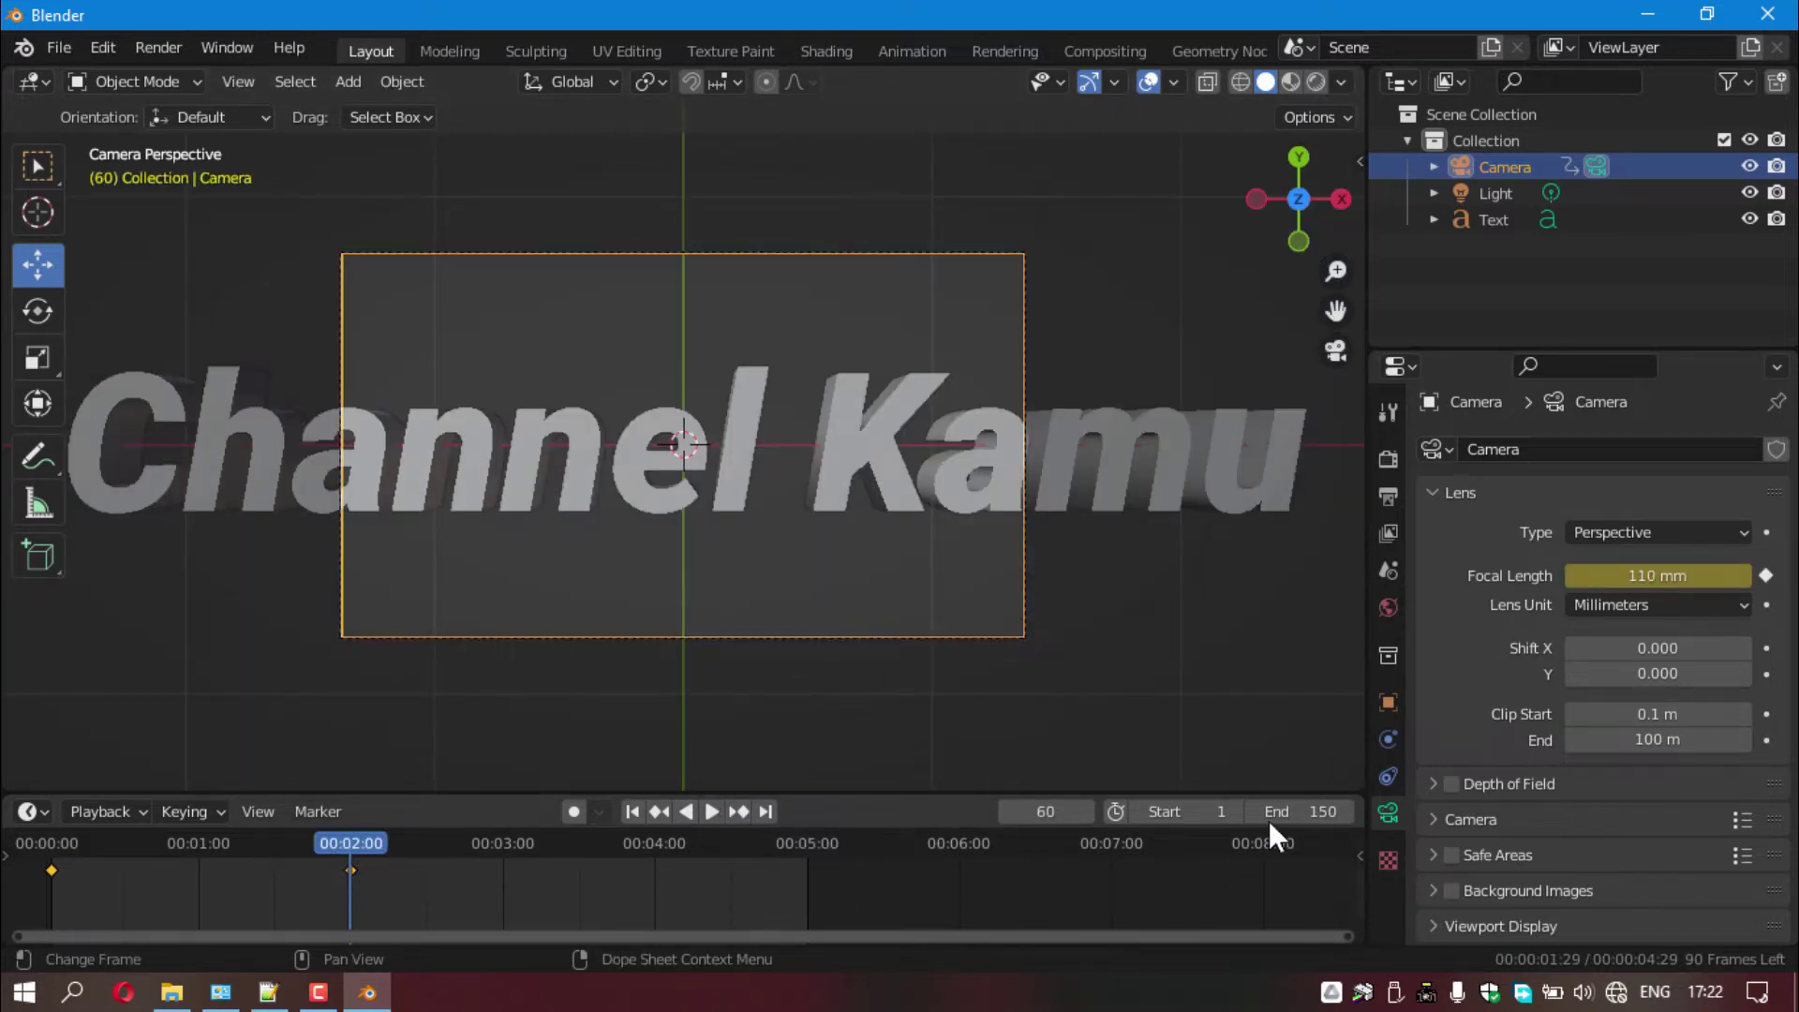
- Drag camera Location Z up to 24.353 m and replace the frame 60 location keyframe
left_click(1387, 701)
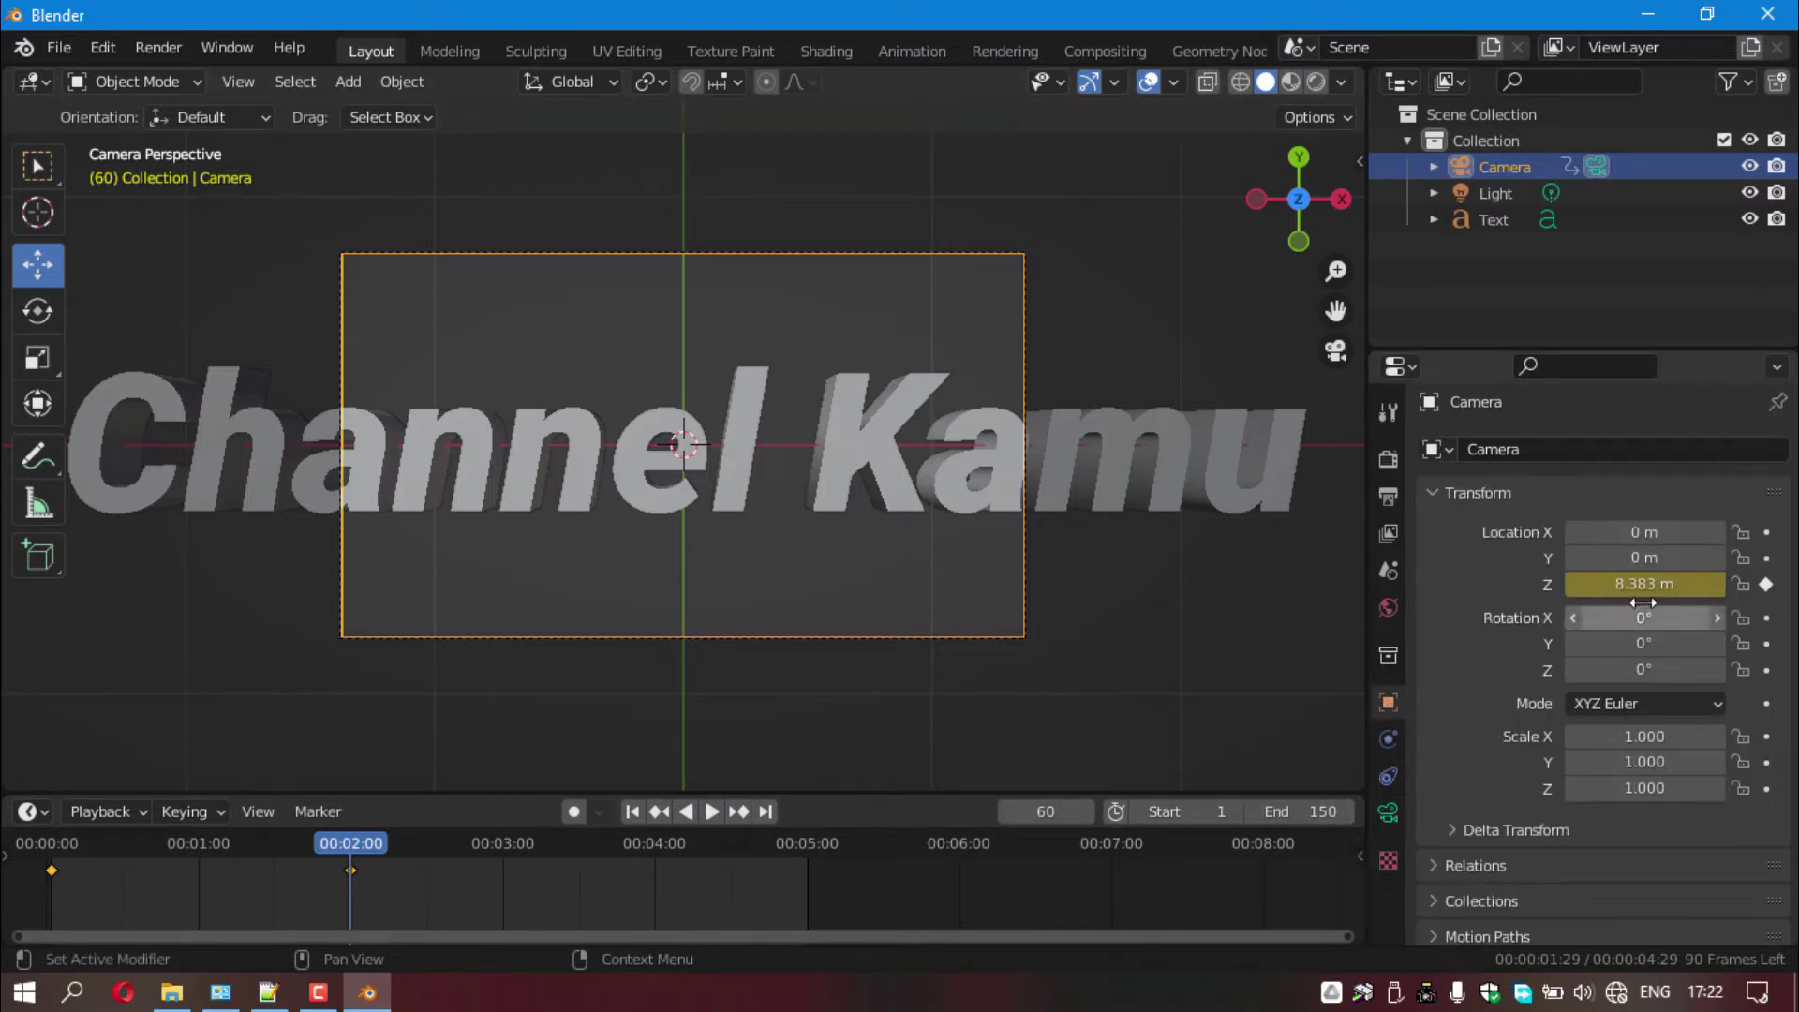
mouse_move(1644, 583)
left_mouse_down()
mouse_move(1771, 584)
mouse_move(1654, 583)
left_mouse_up()
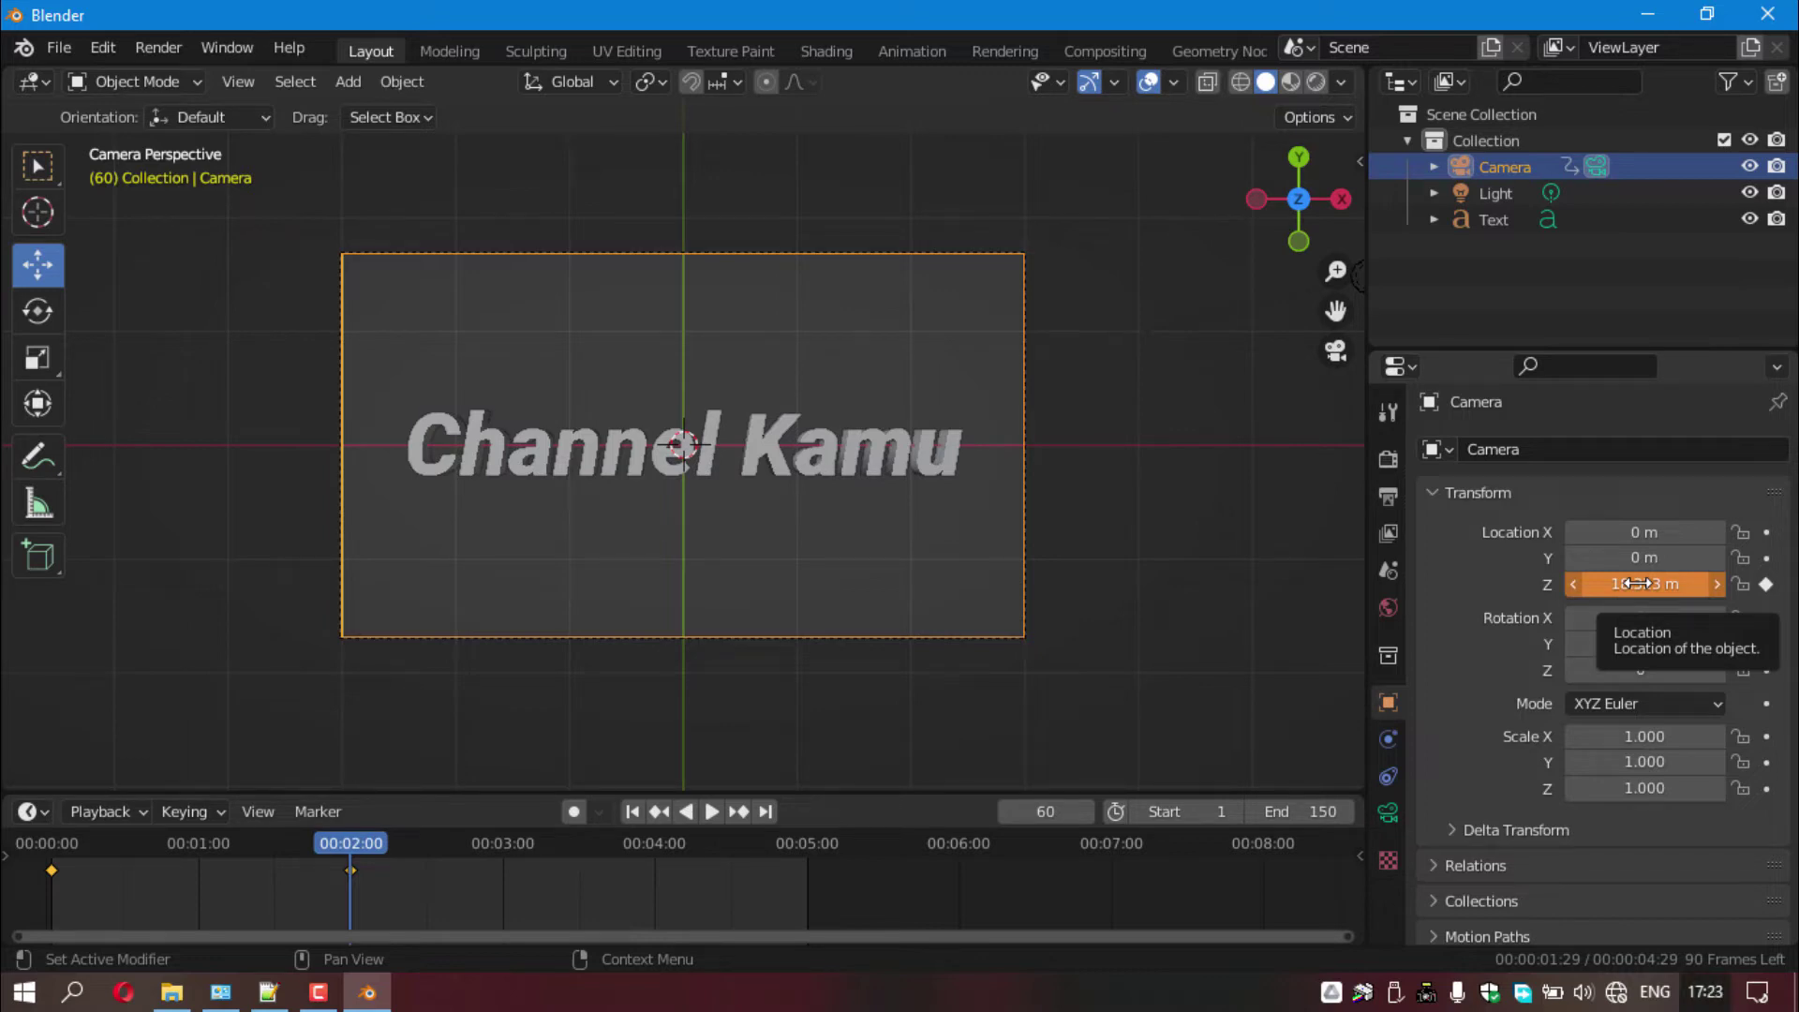
left_click_drag(1637, 583, 1677, 583)
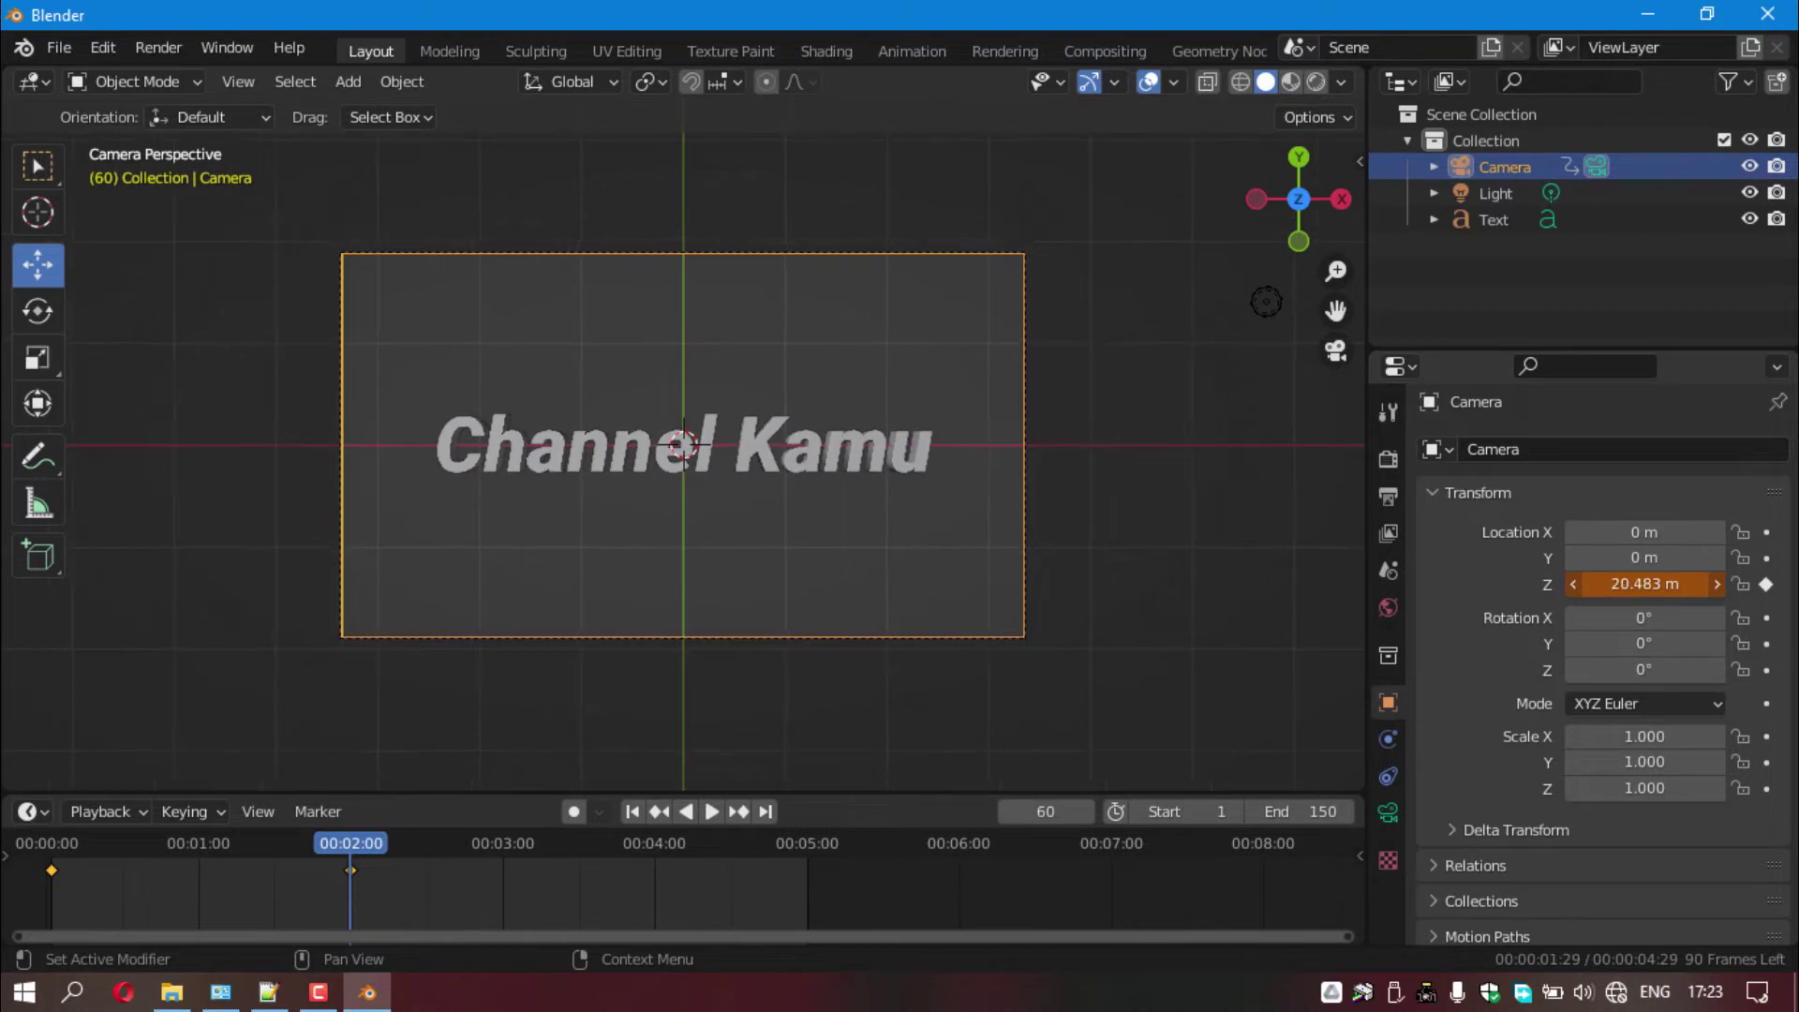
left_click_drag(1266, 302, 1158, 327)
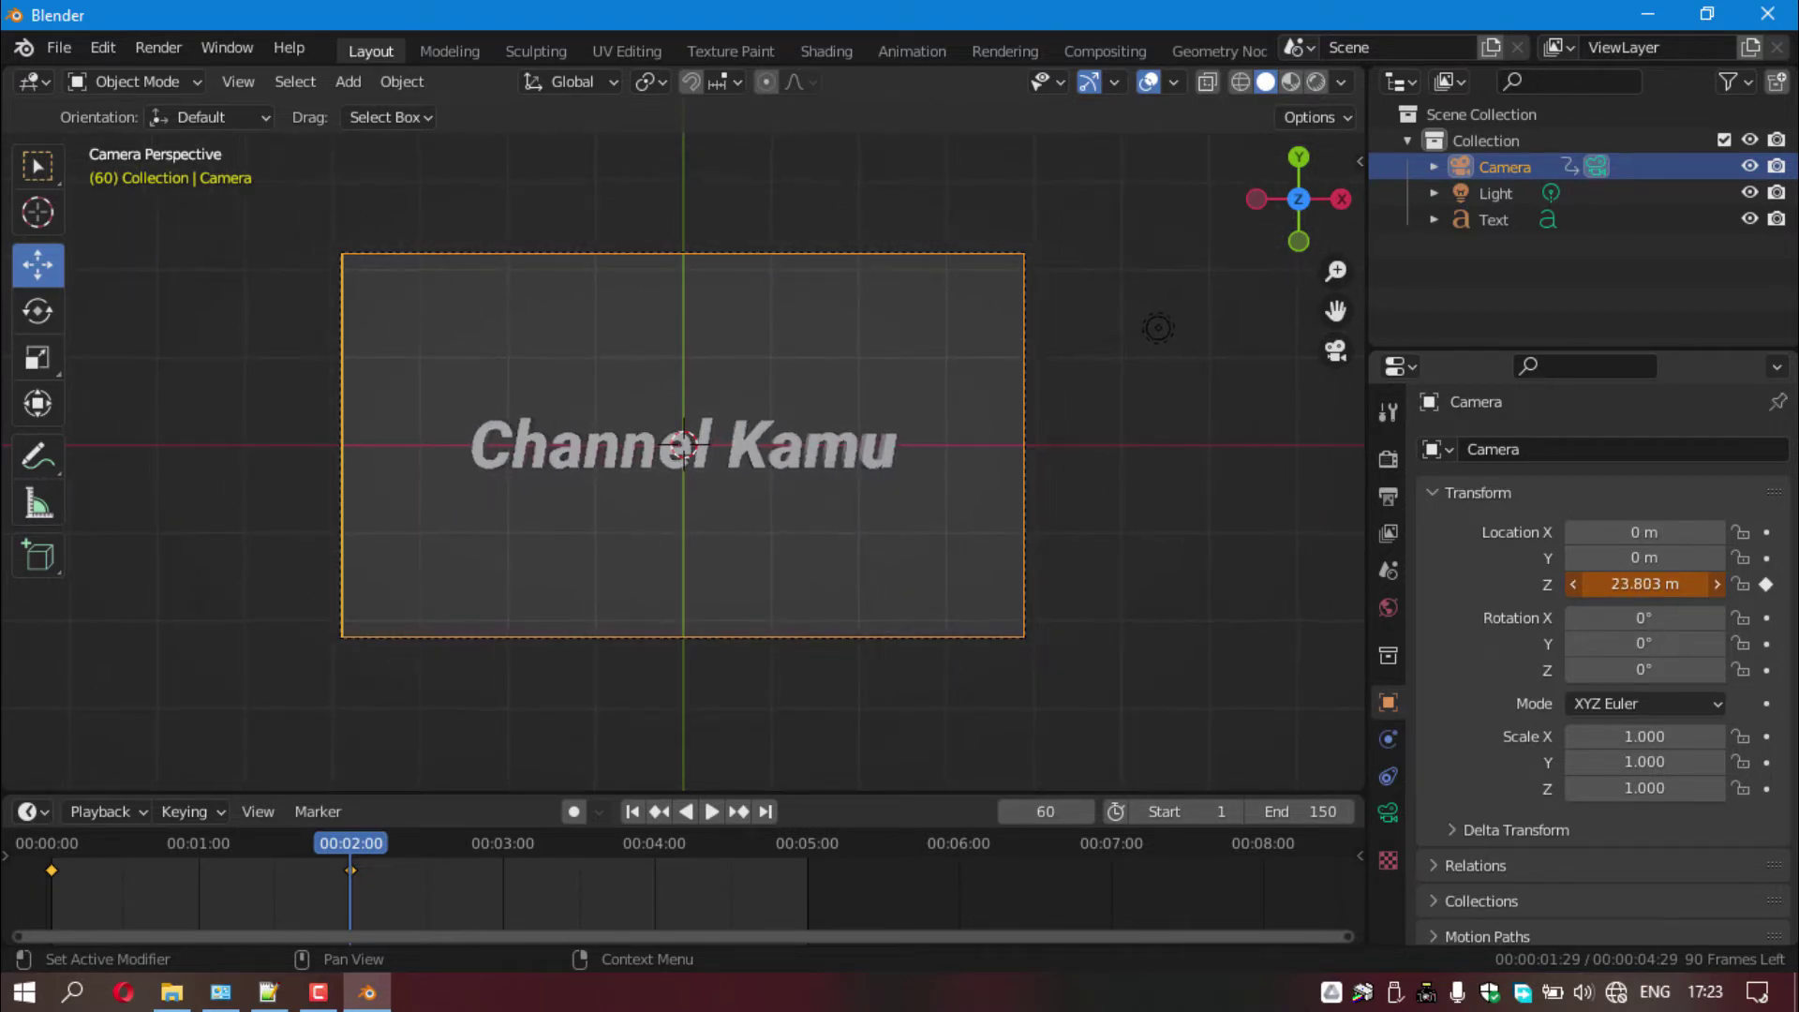
mouse_move(1641, 582)
left_mouse_down()
mouse_move(1661, 583)
mouse_move(1642, 596)
left_mouse_up()
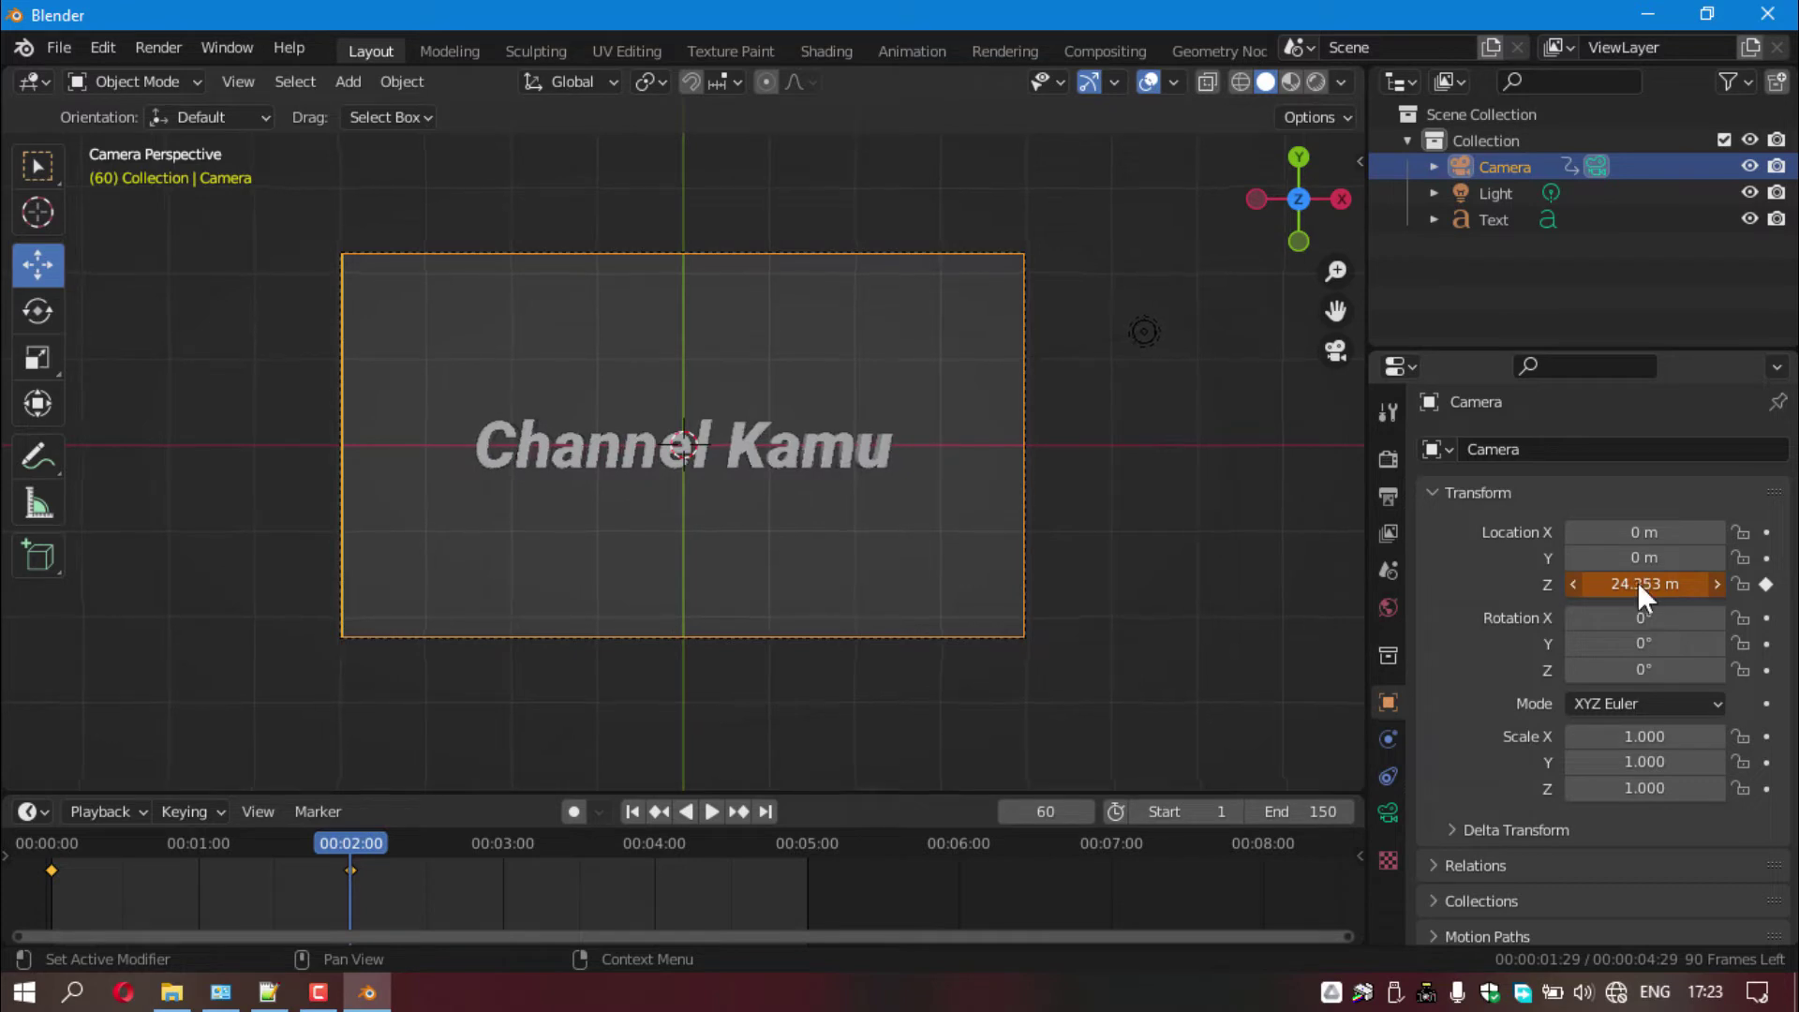
right_click(1642, 583)
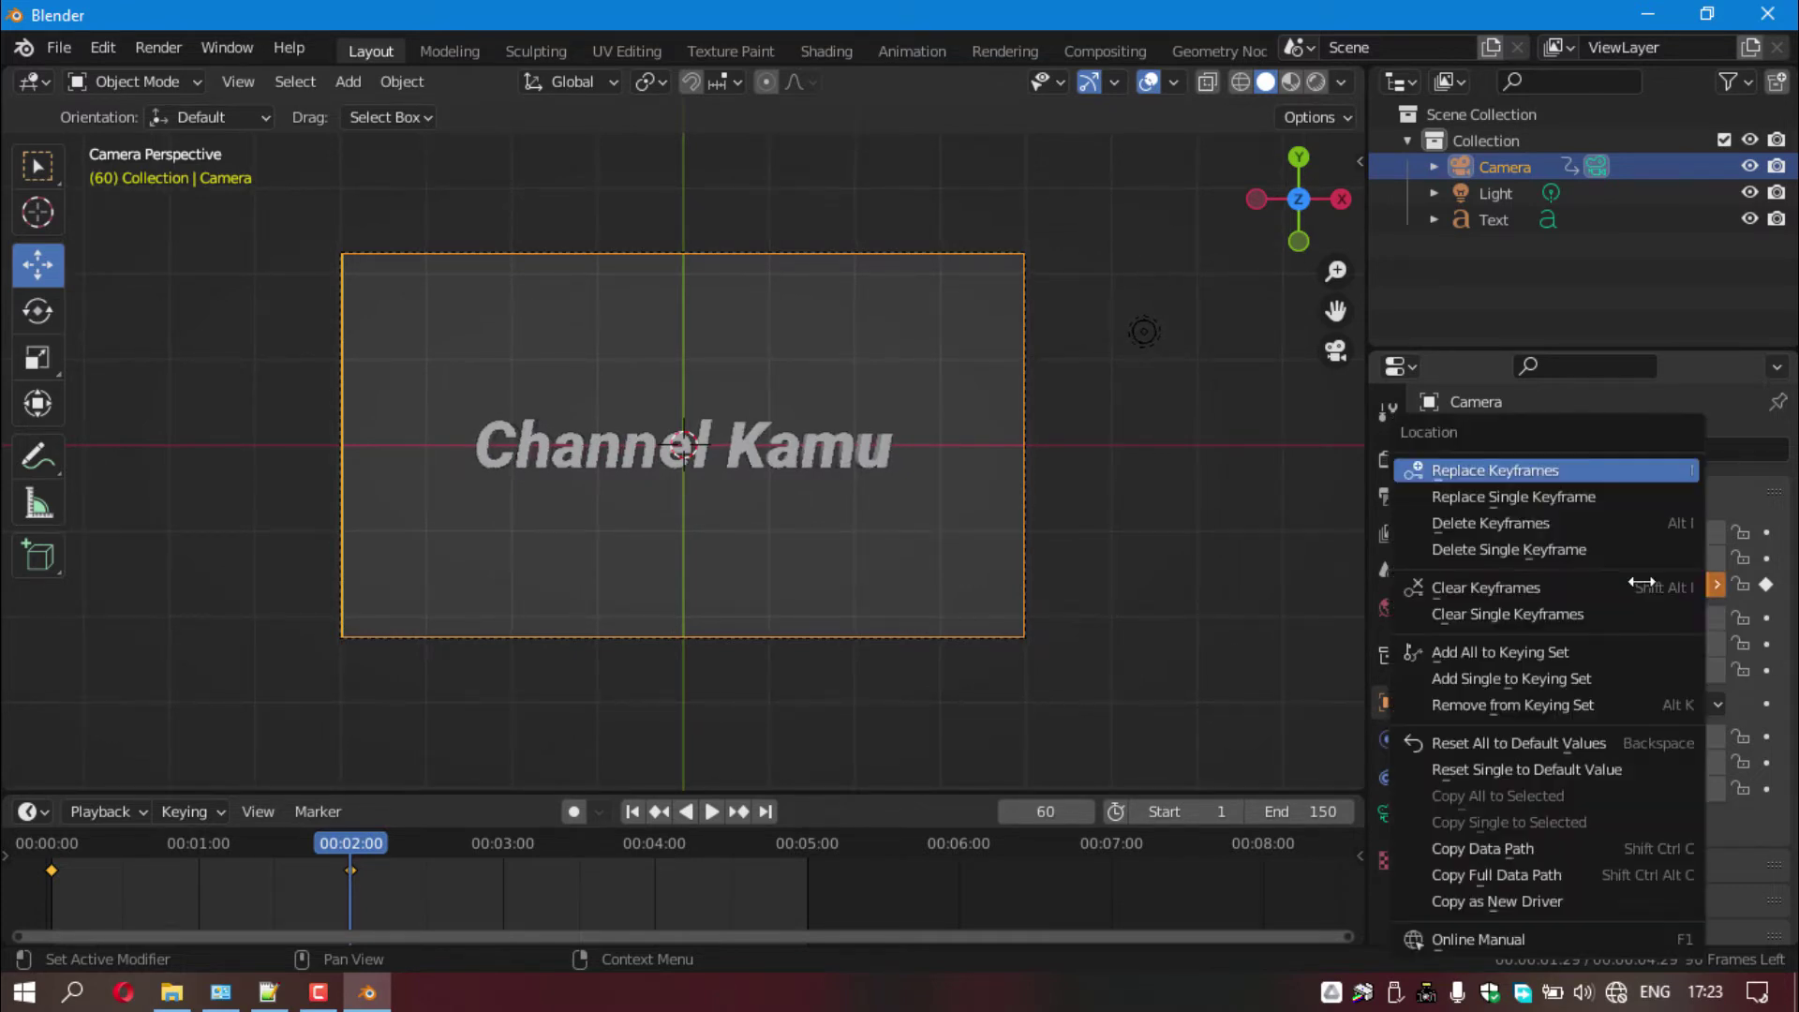
left_click(1550, 496)
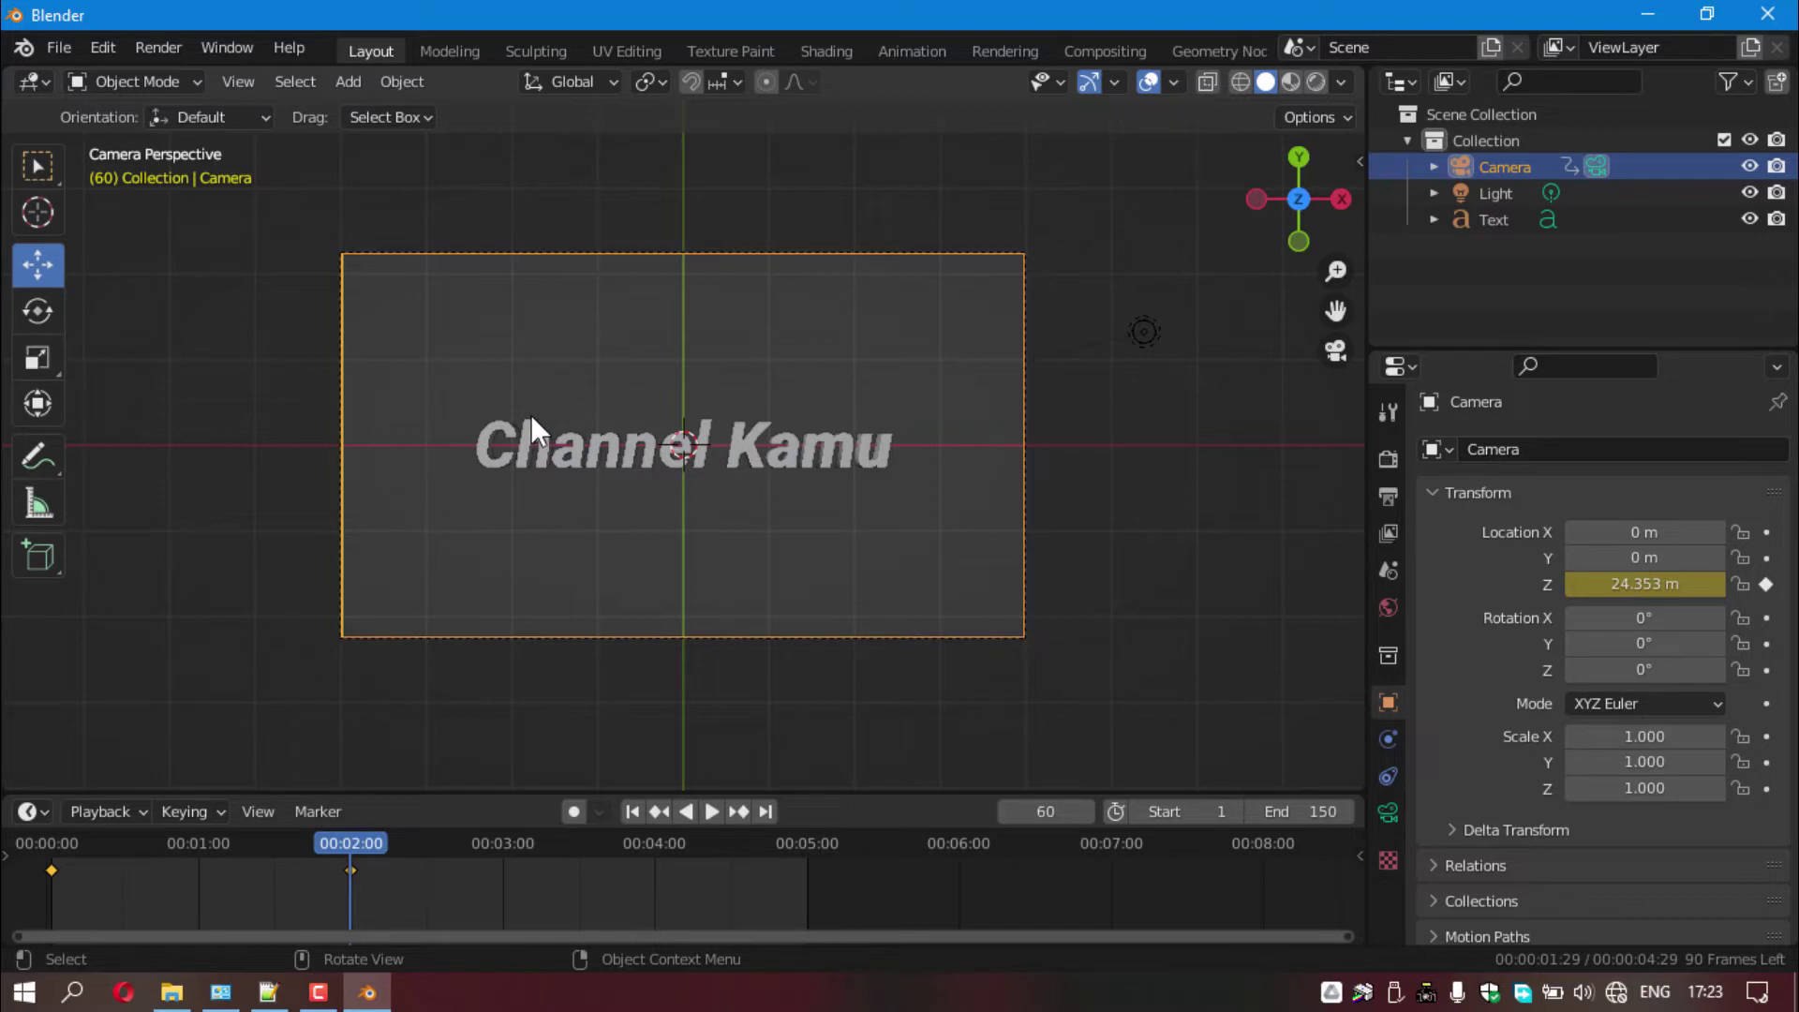
- Set the camera Focal Length to 240 mm and replace its frame 60 keyframe
left_click(1395, 807)
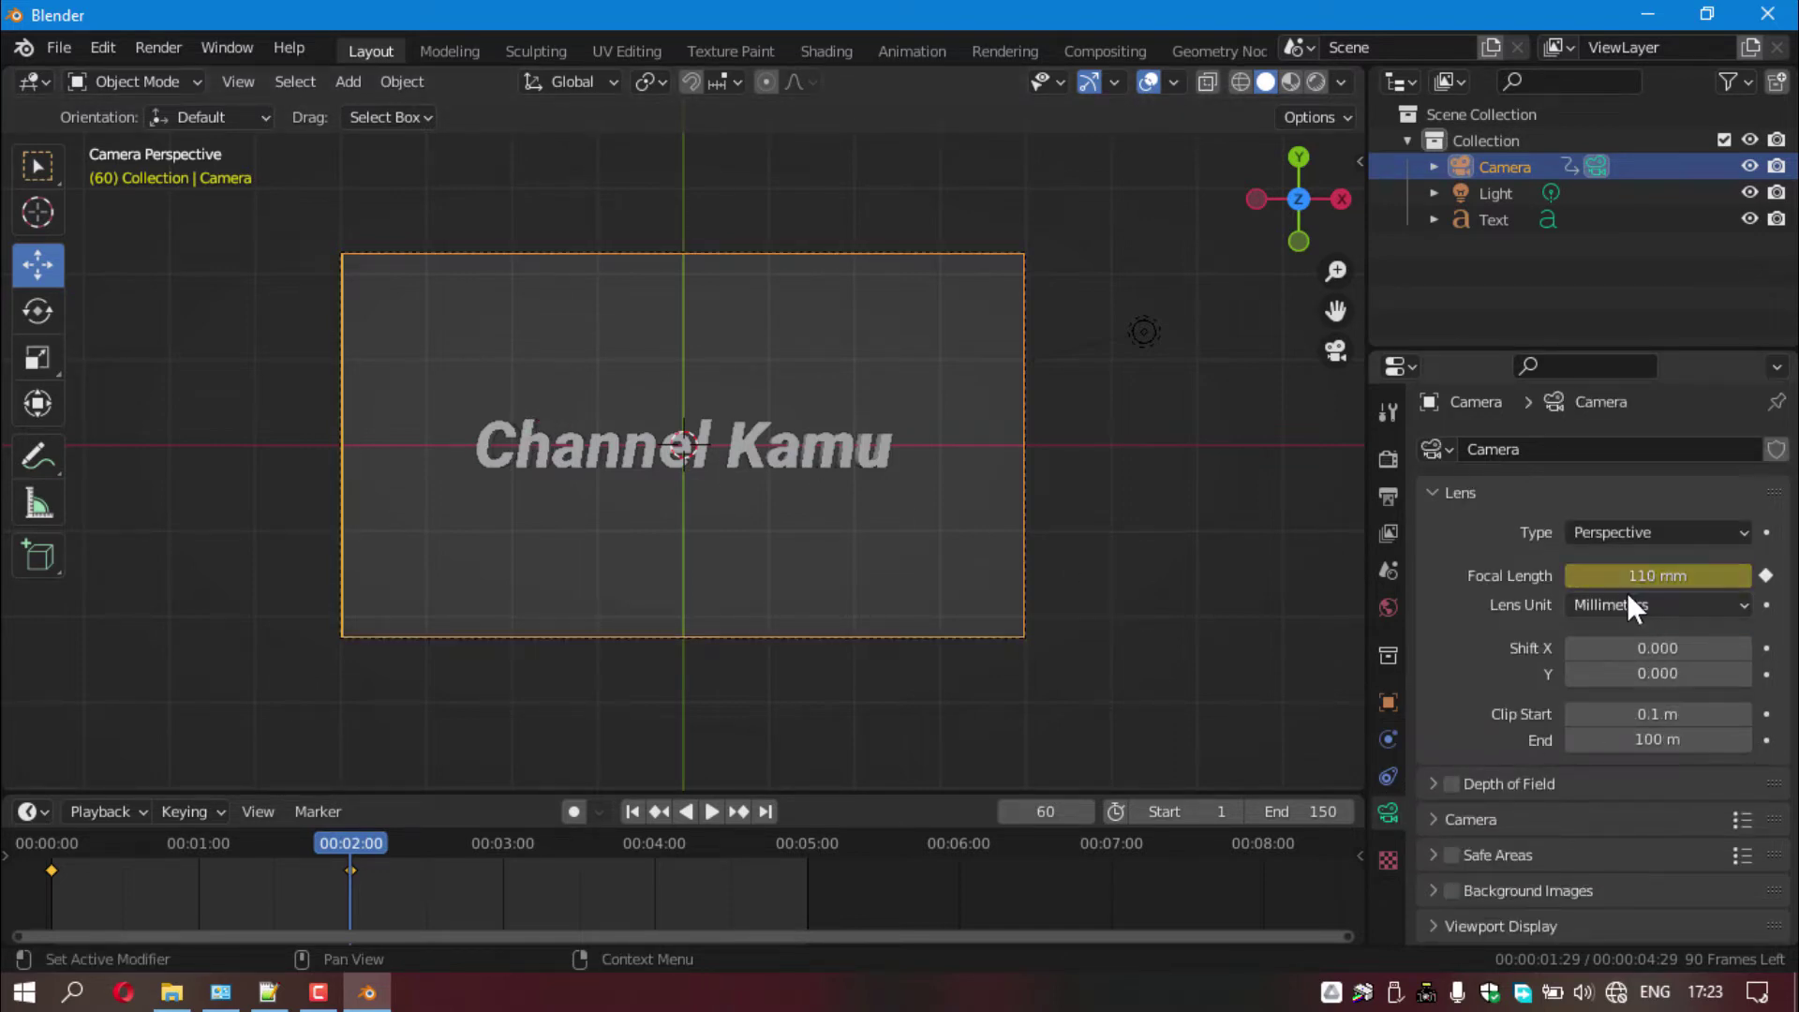
mouse_move(1640, 575)
left_mouse_down()
mouse_move(1780, 576)
mouse_move(1762, 575)
left_mouse_up()
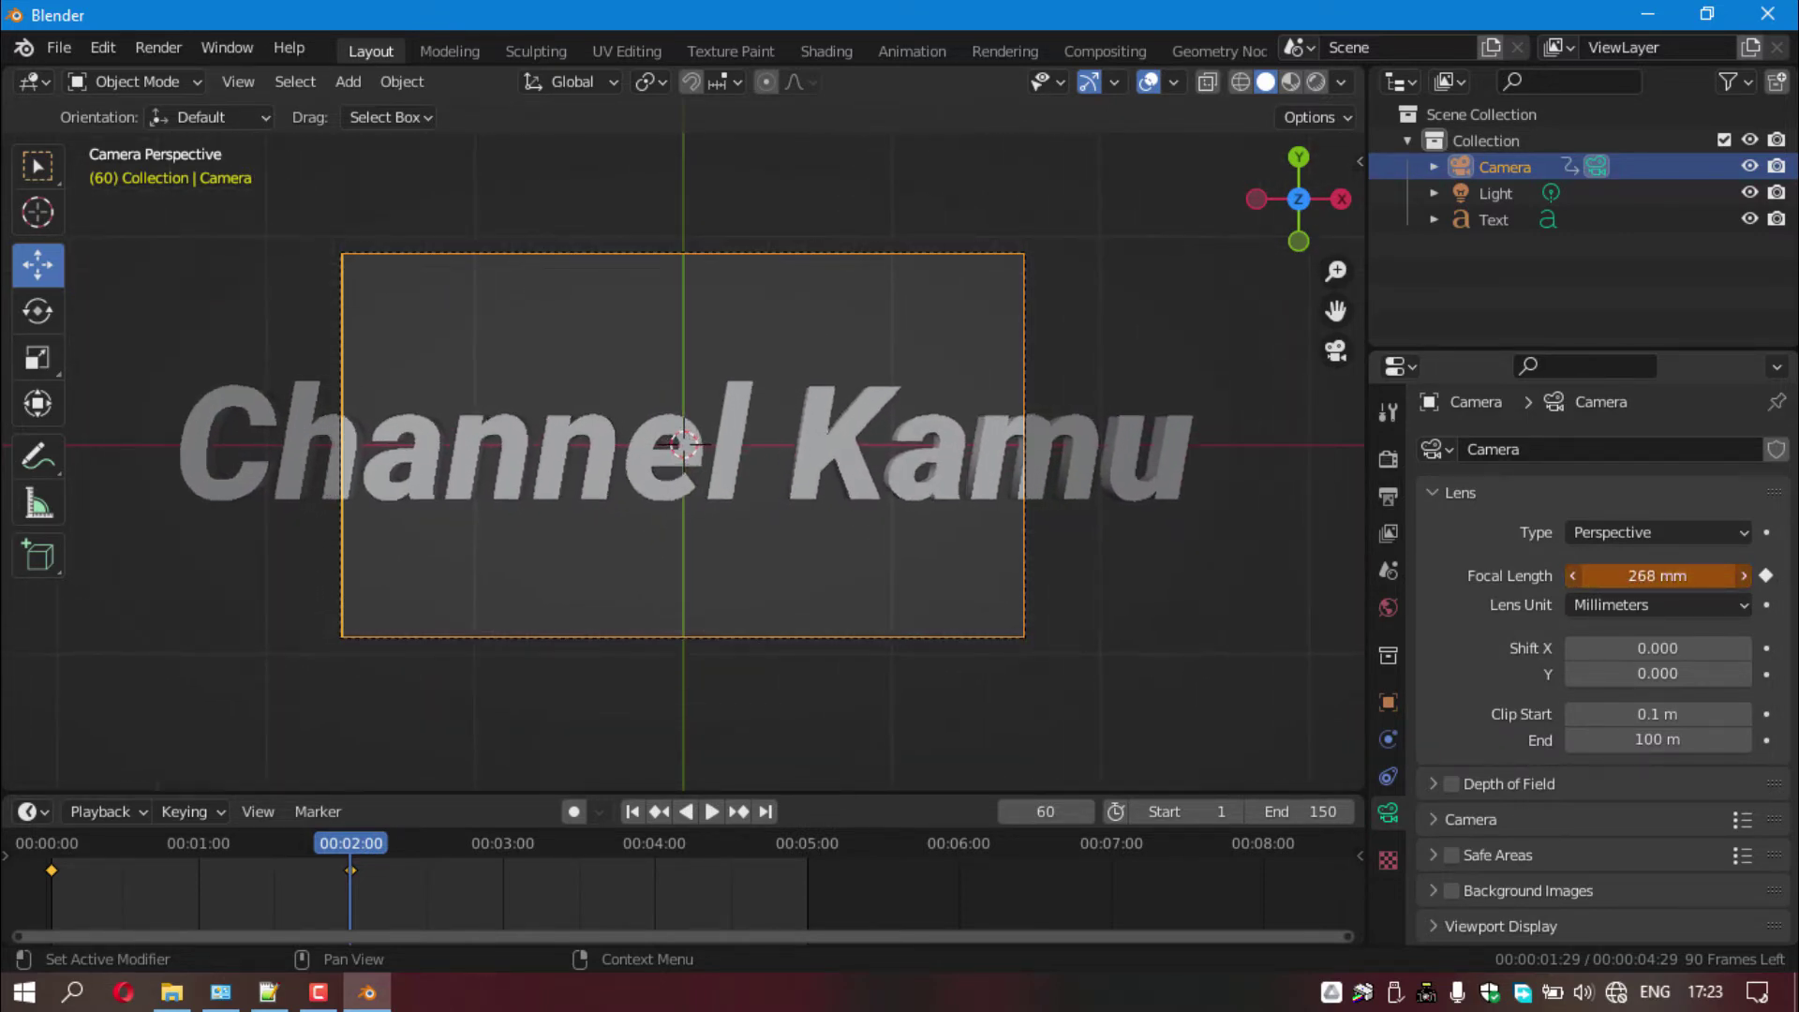
left_click(1658, 575)
type("1")
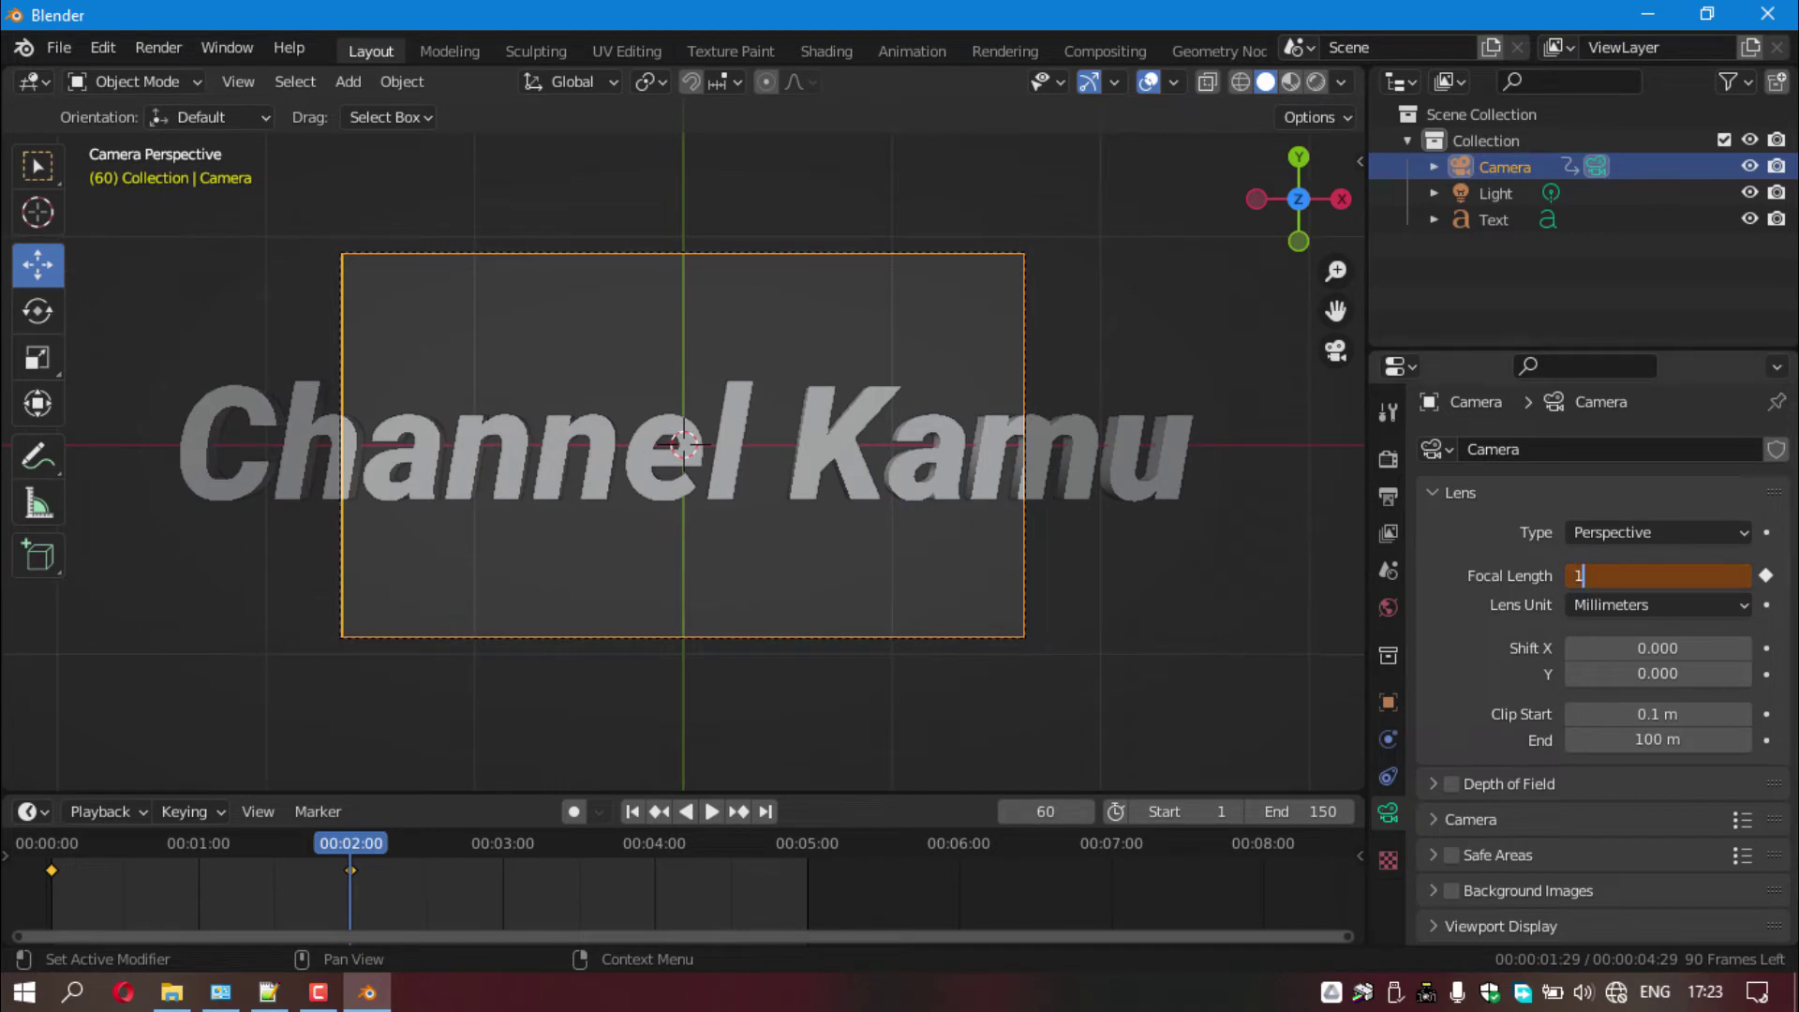
type("40")
key("BackSpace")
key("BackSpace")
key("BackSpace")
type("24")
type("0")
key("Return")
right_click(1654, 576)
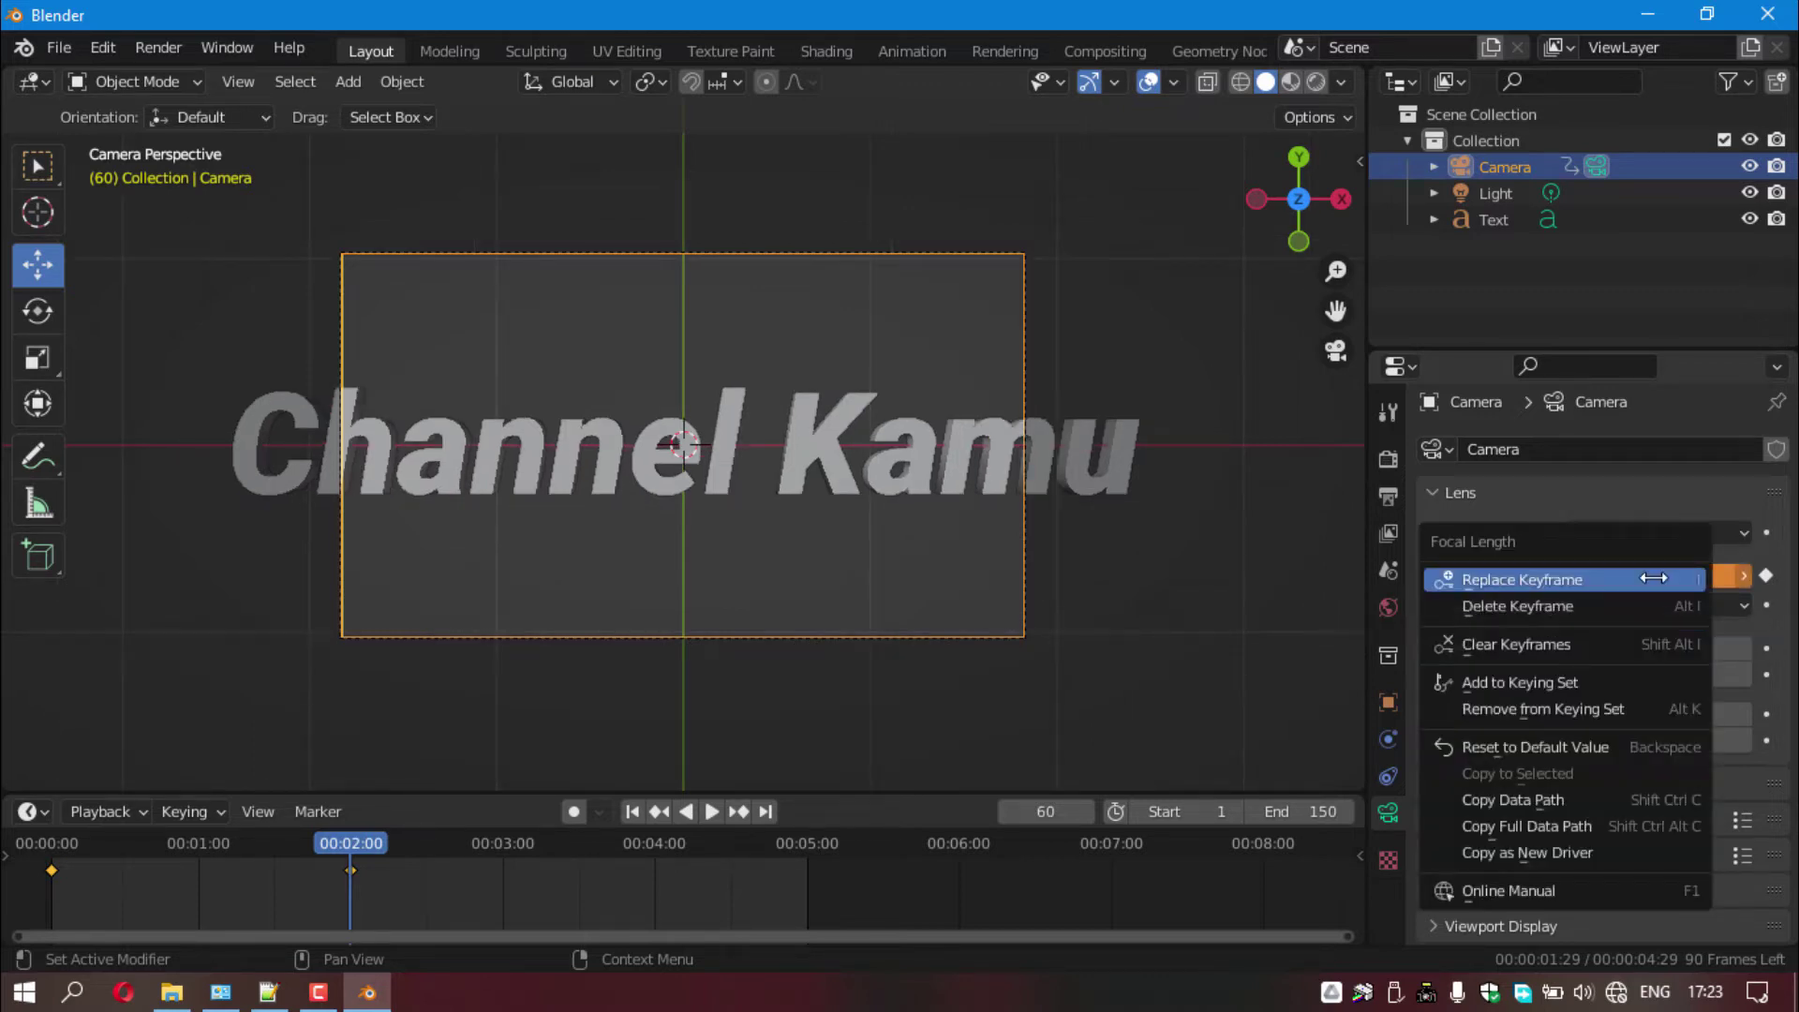
left_click(1653, 577)
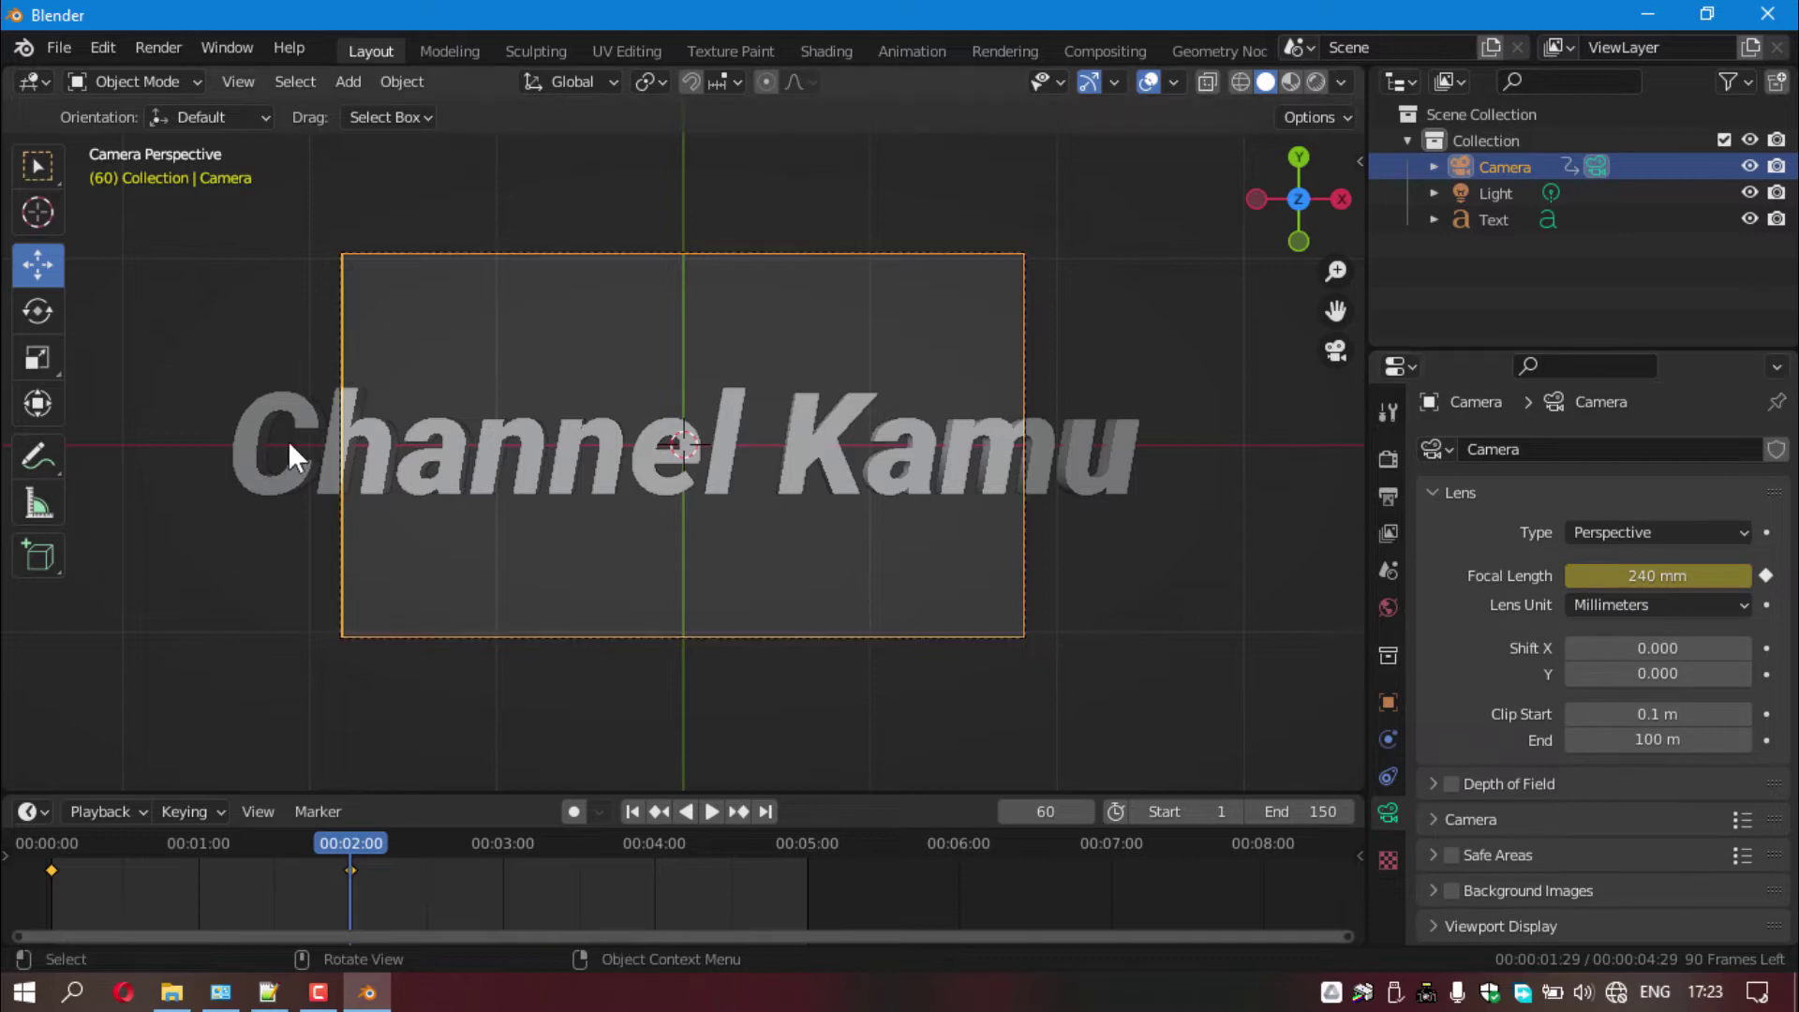
- Raise camera Location Z to 33.533 m and replace the frame 60 Z keyframe
left_click(1389, 703)
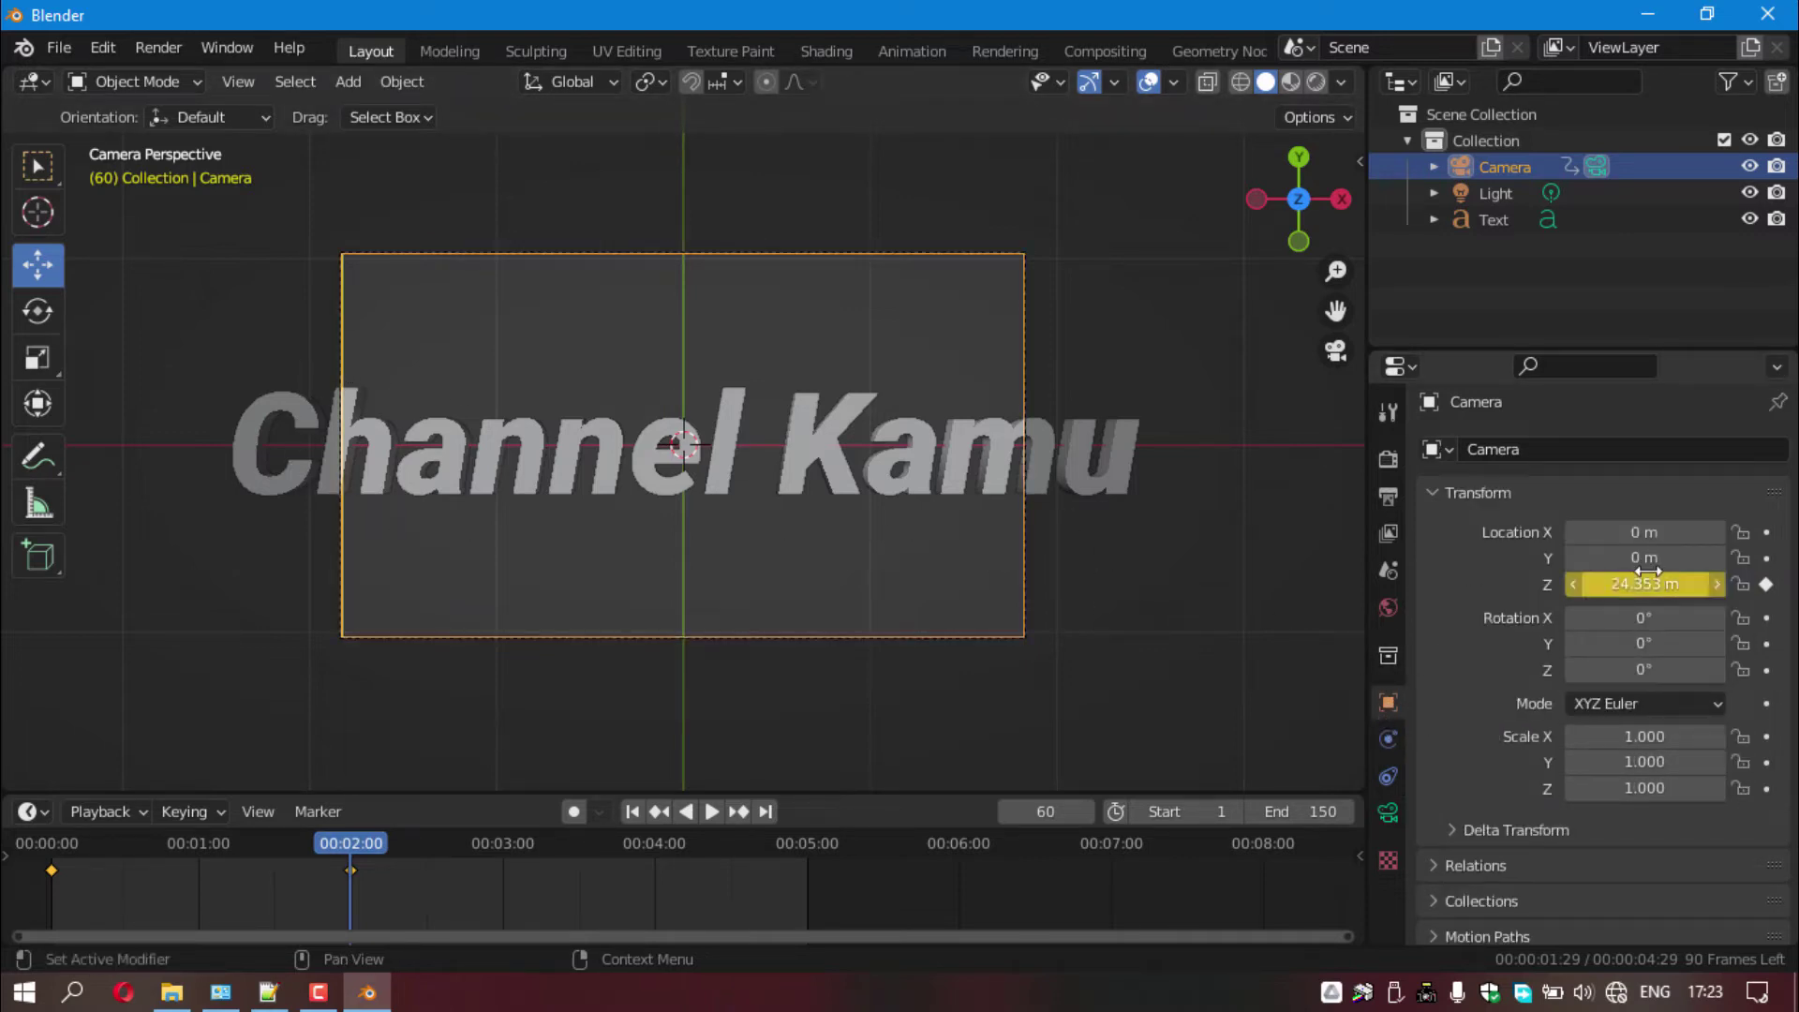
left_click_drag(1641, 584, 1683, 584)
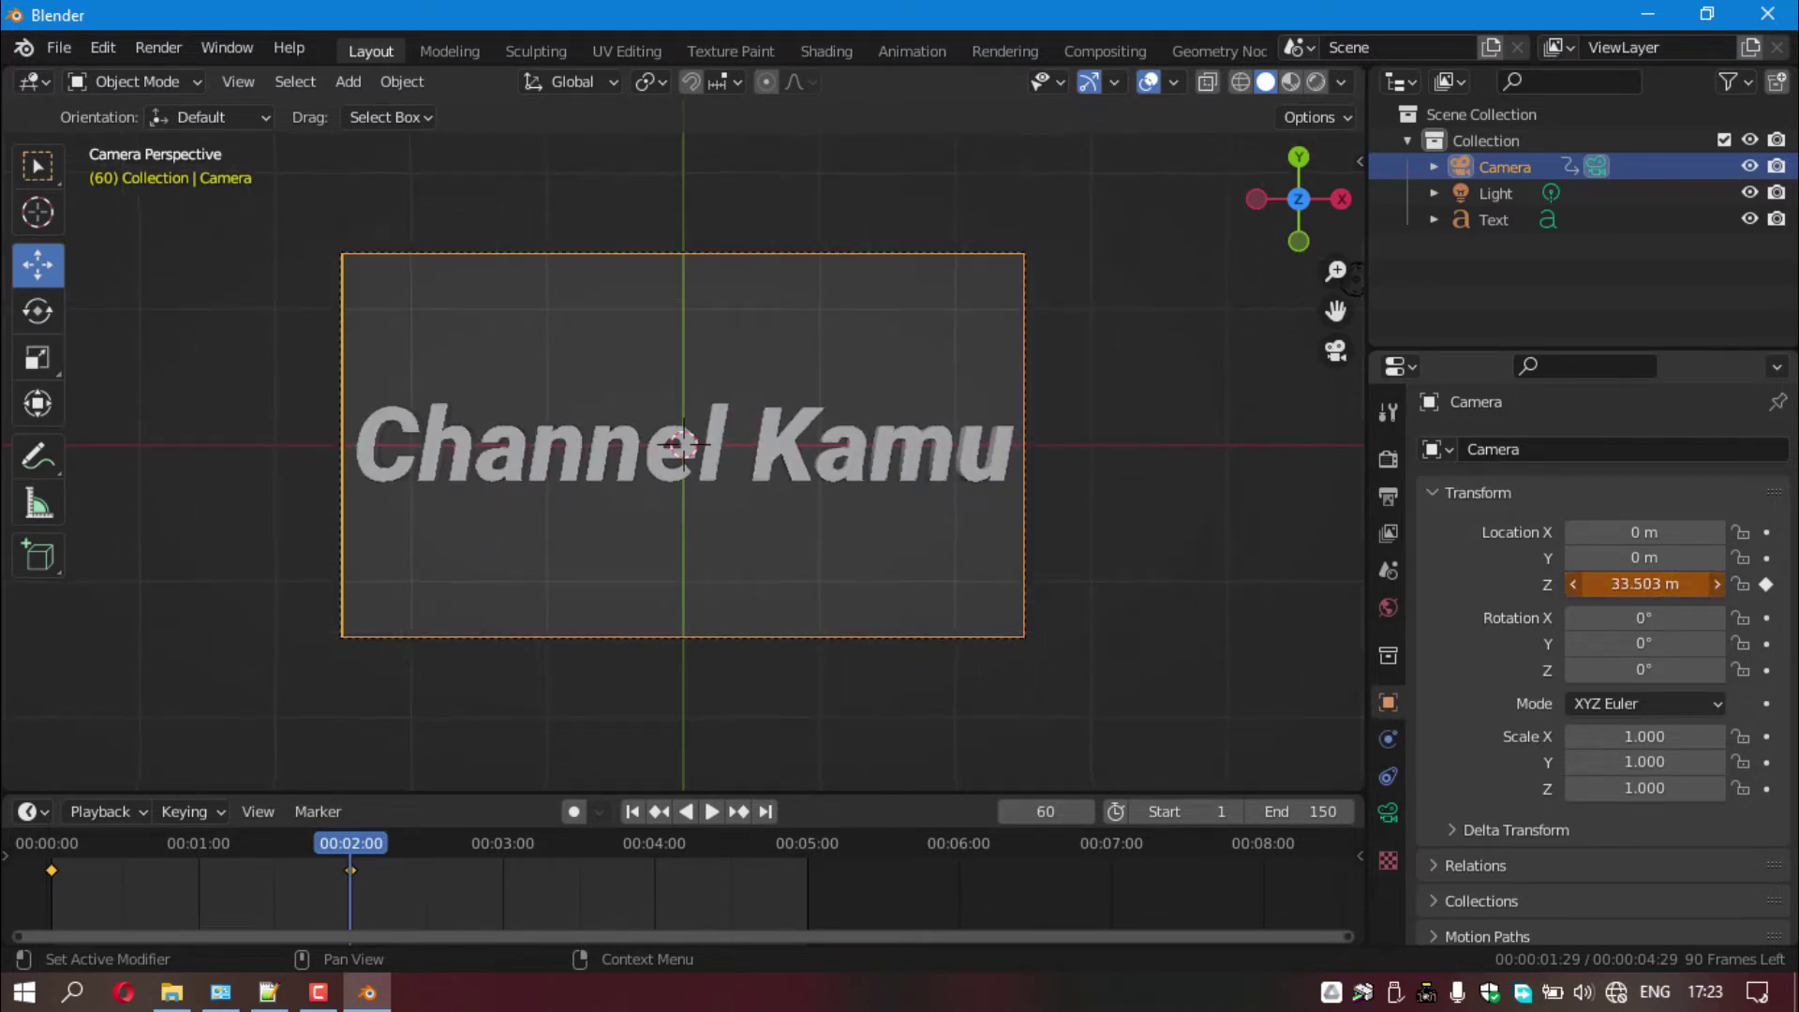
right_click(1628, 580)
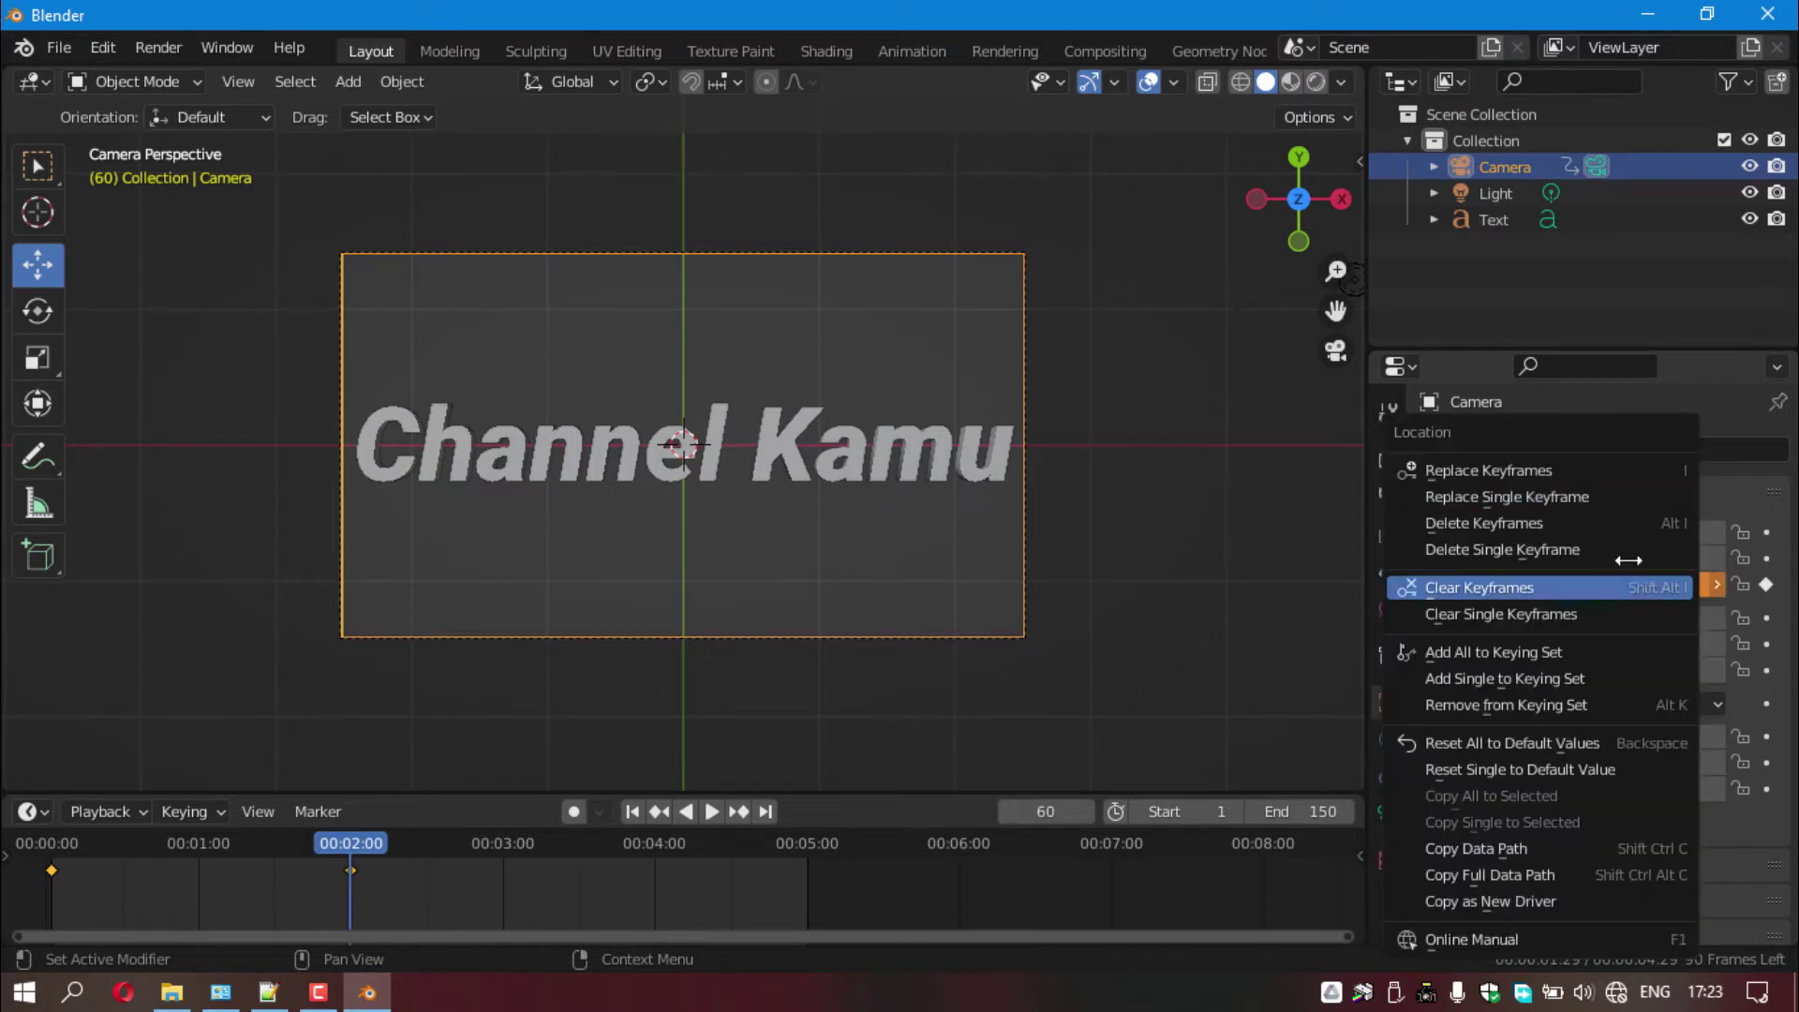
left_click(1606, 499)
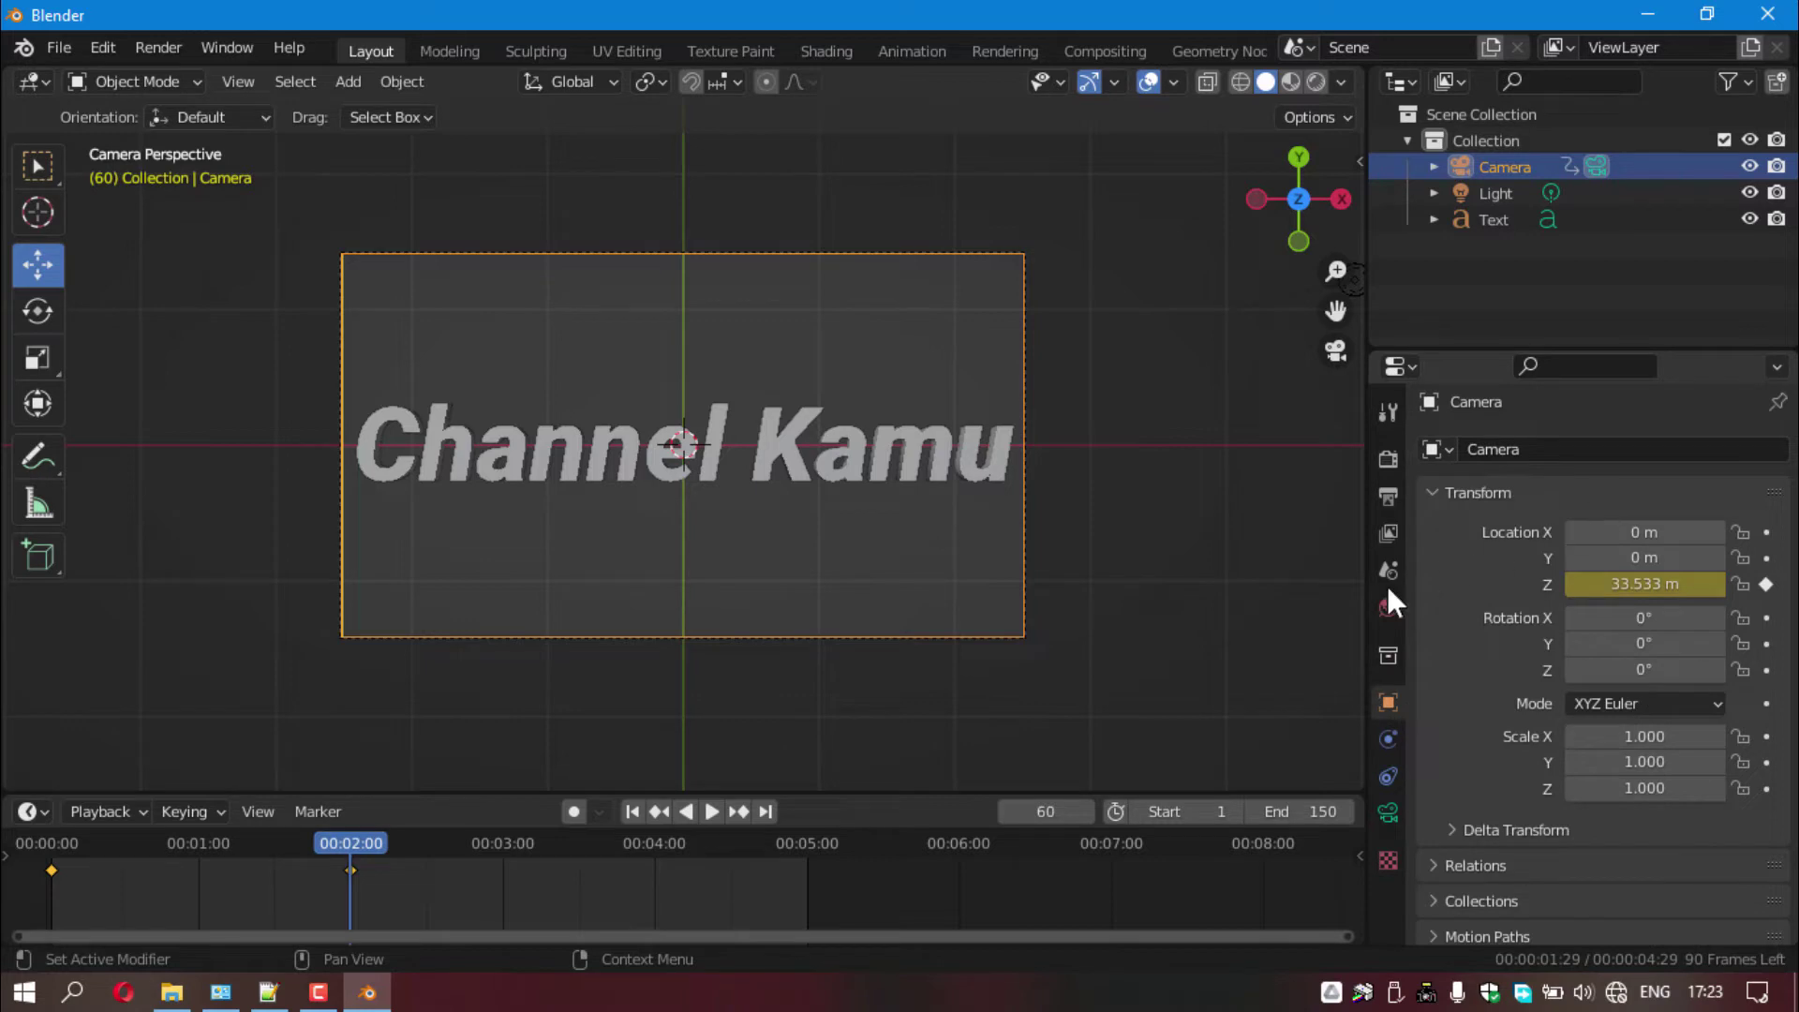
- Play the zoom from frame 1, stop it, and return to frame 1 with lens settings shown
left_click(634, 812)
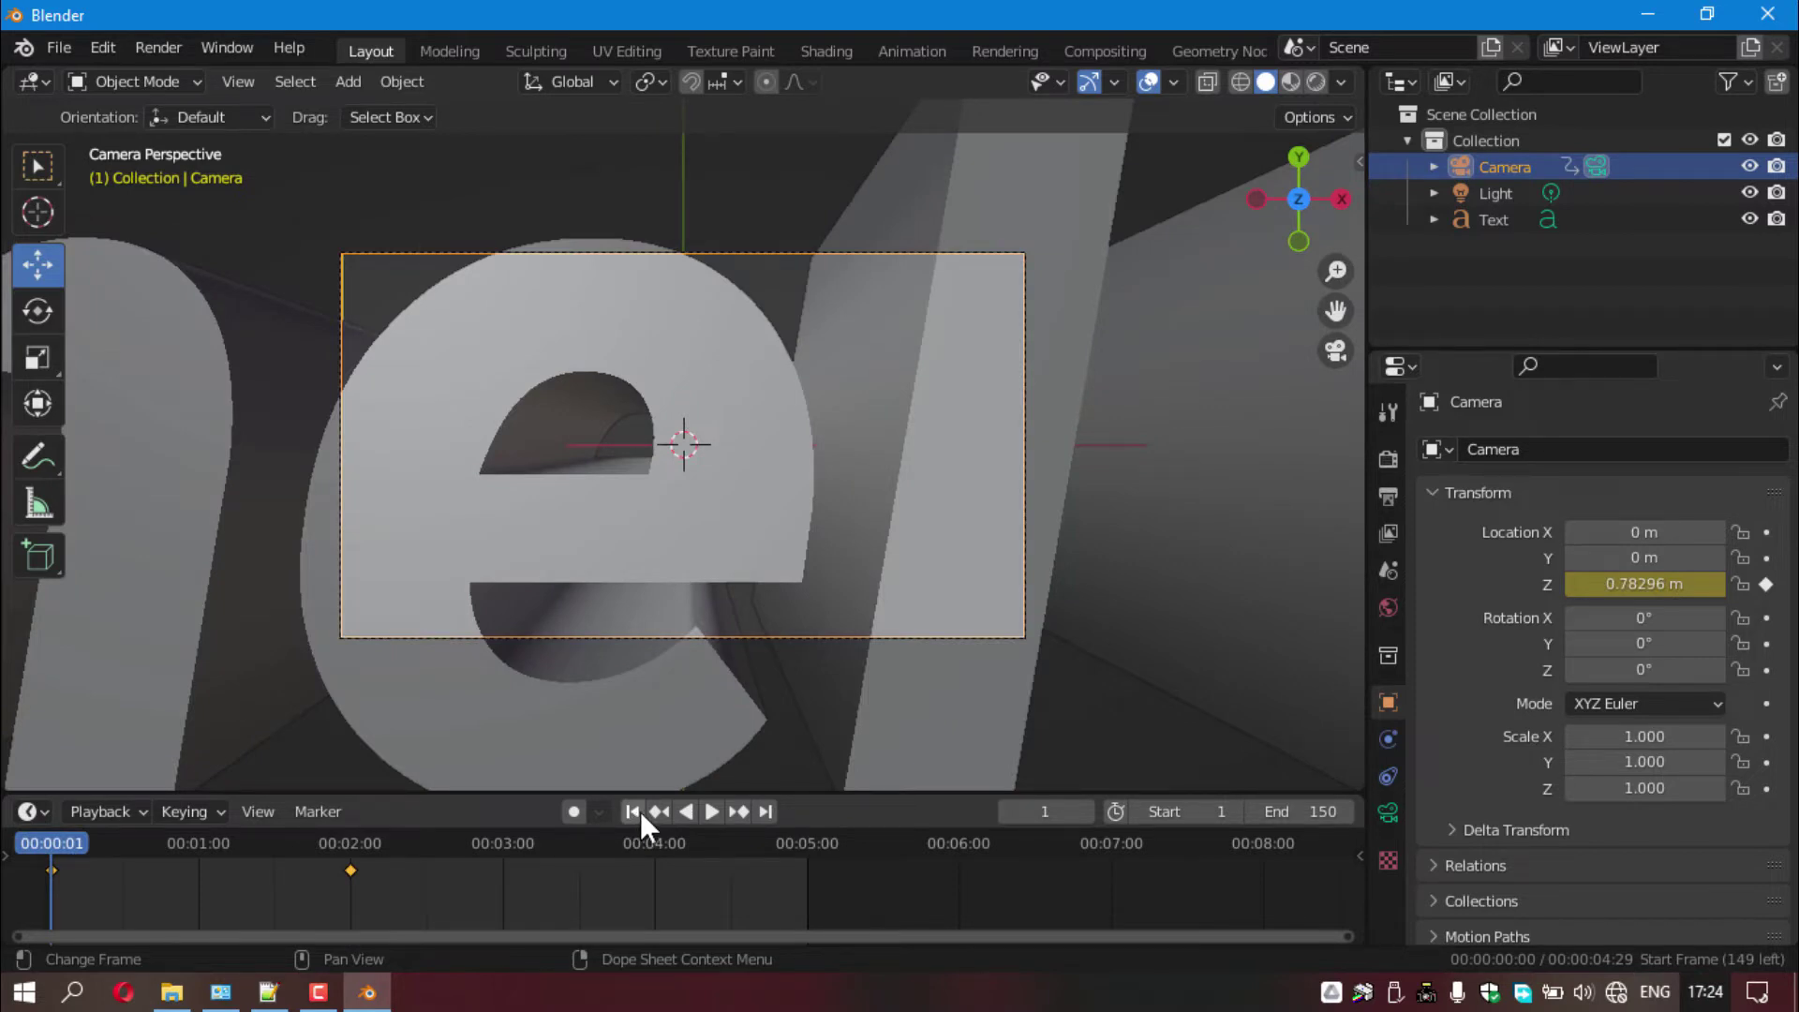
left_click(709, 813)
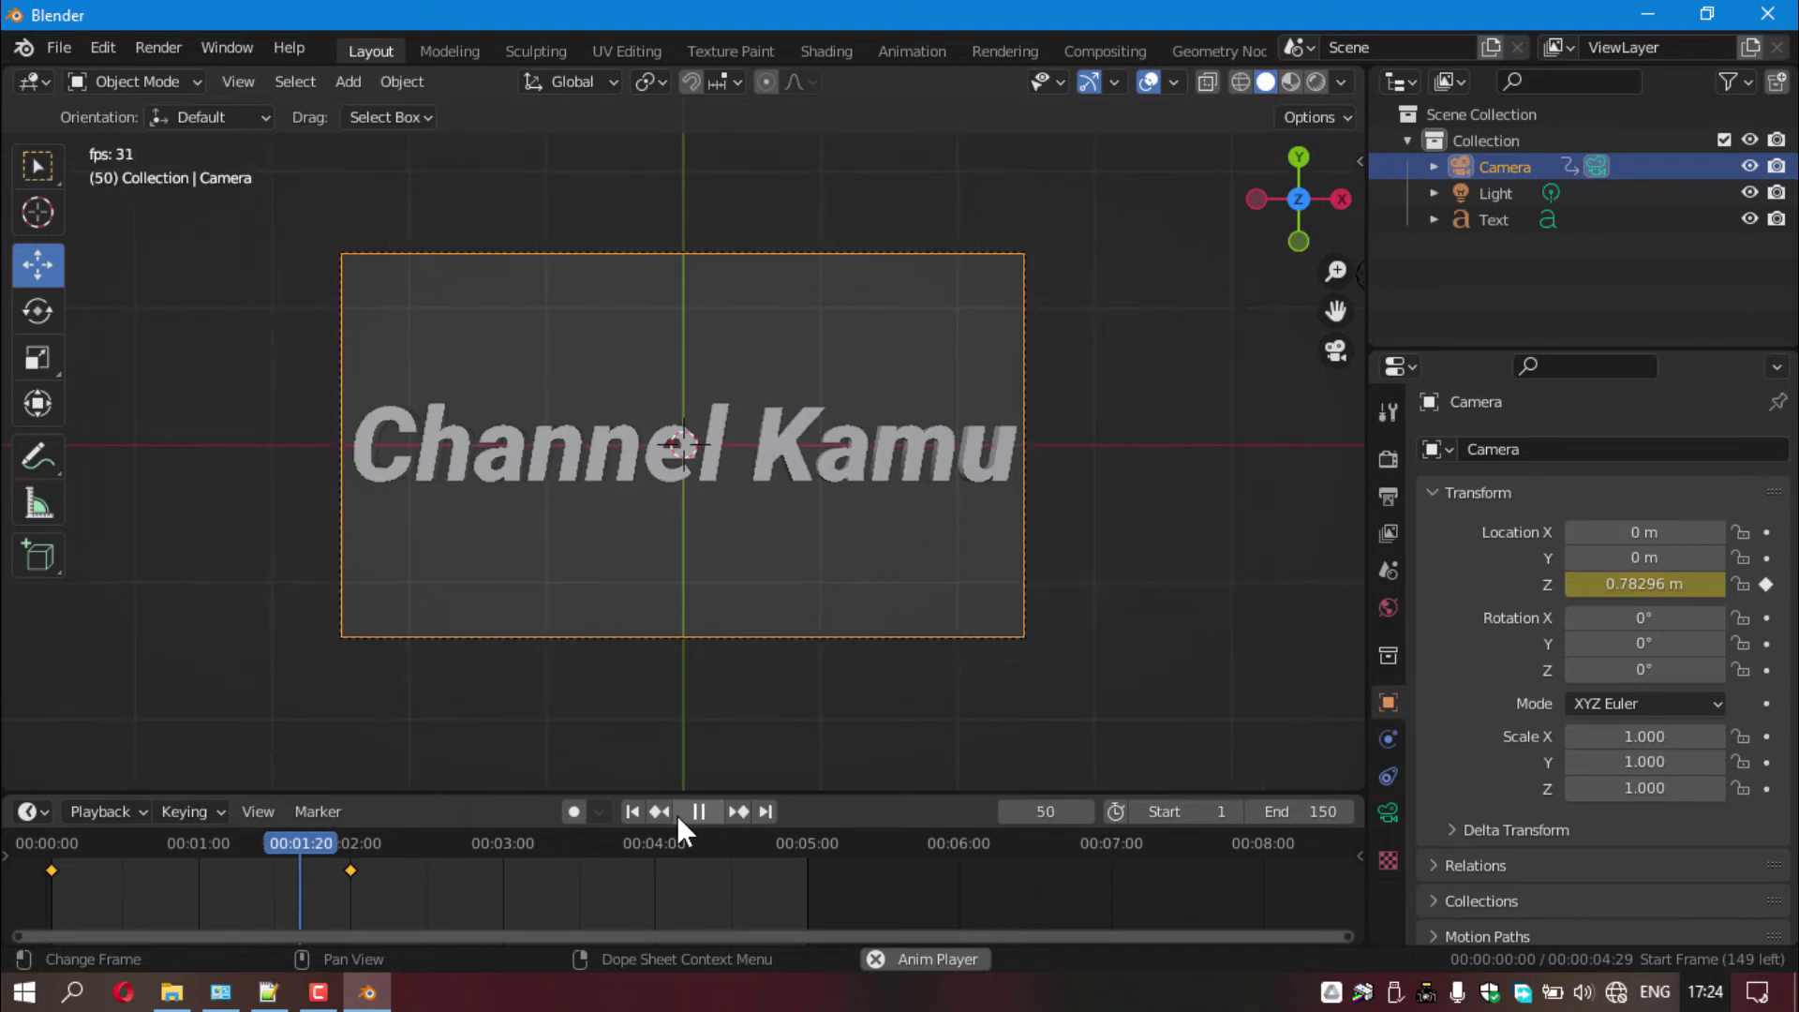
left_click(689, 815)
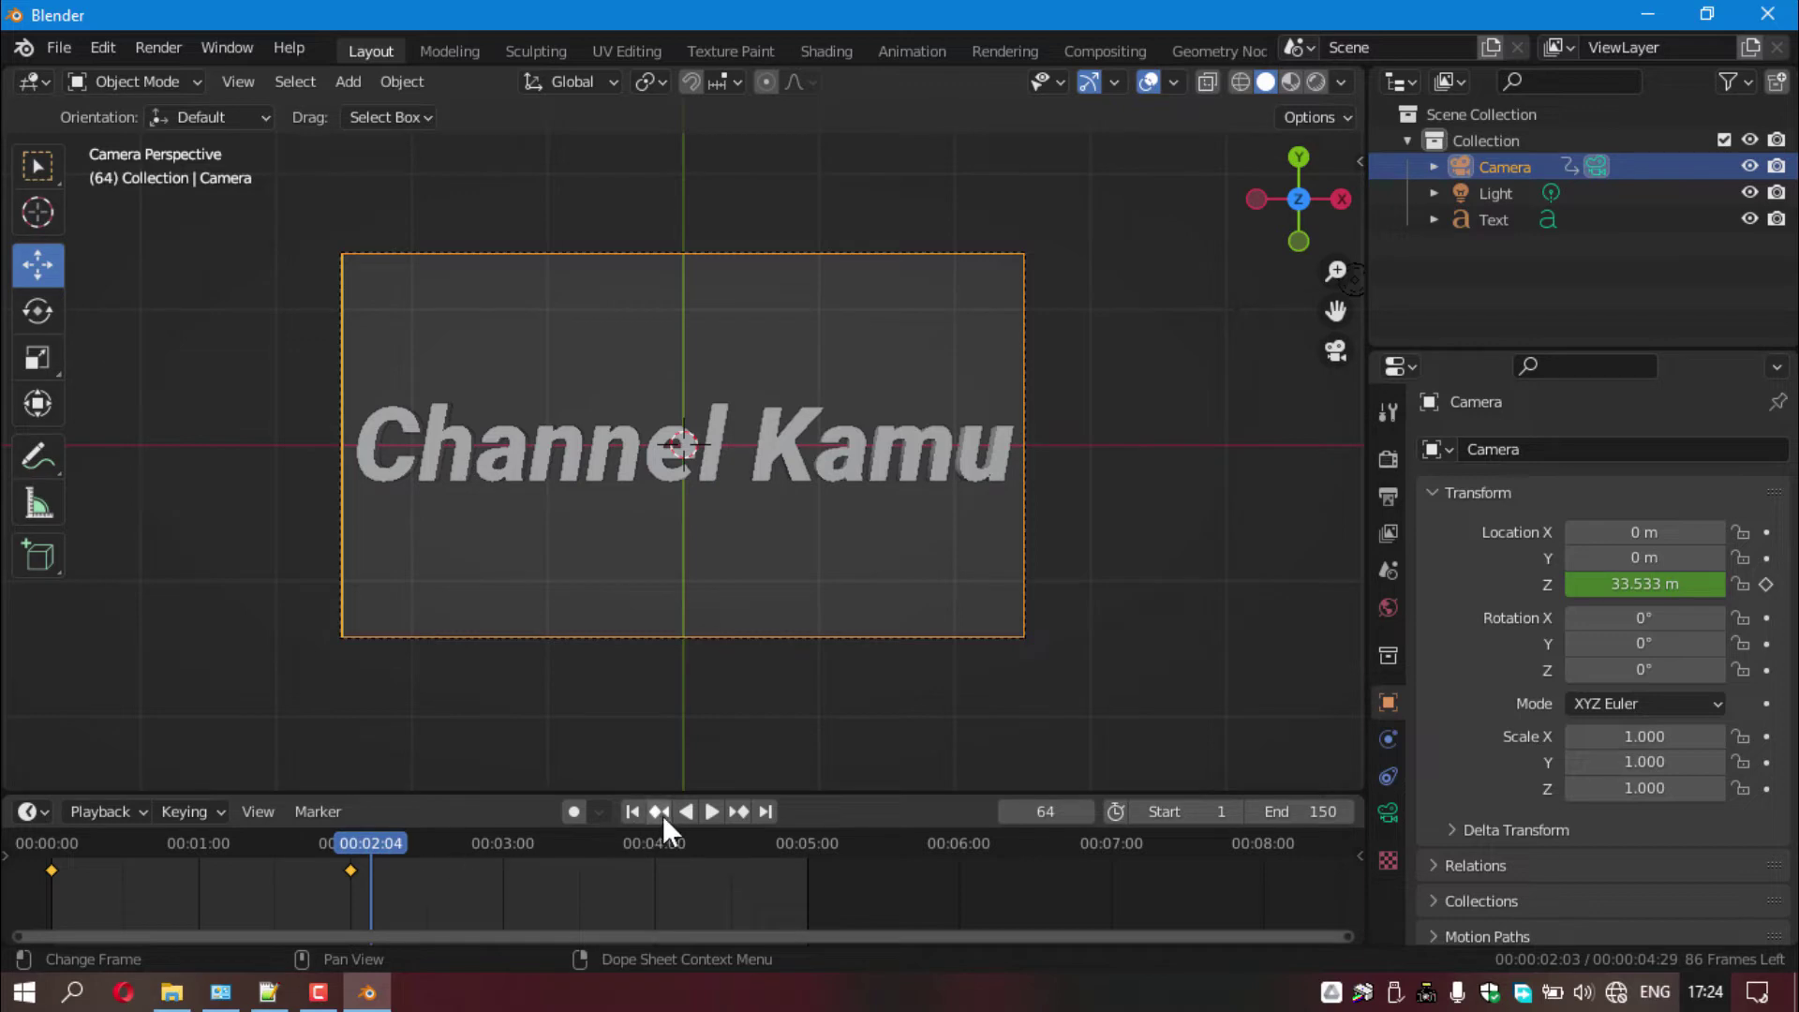
left_click(662, 815)
left_click(662, 815)
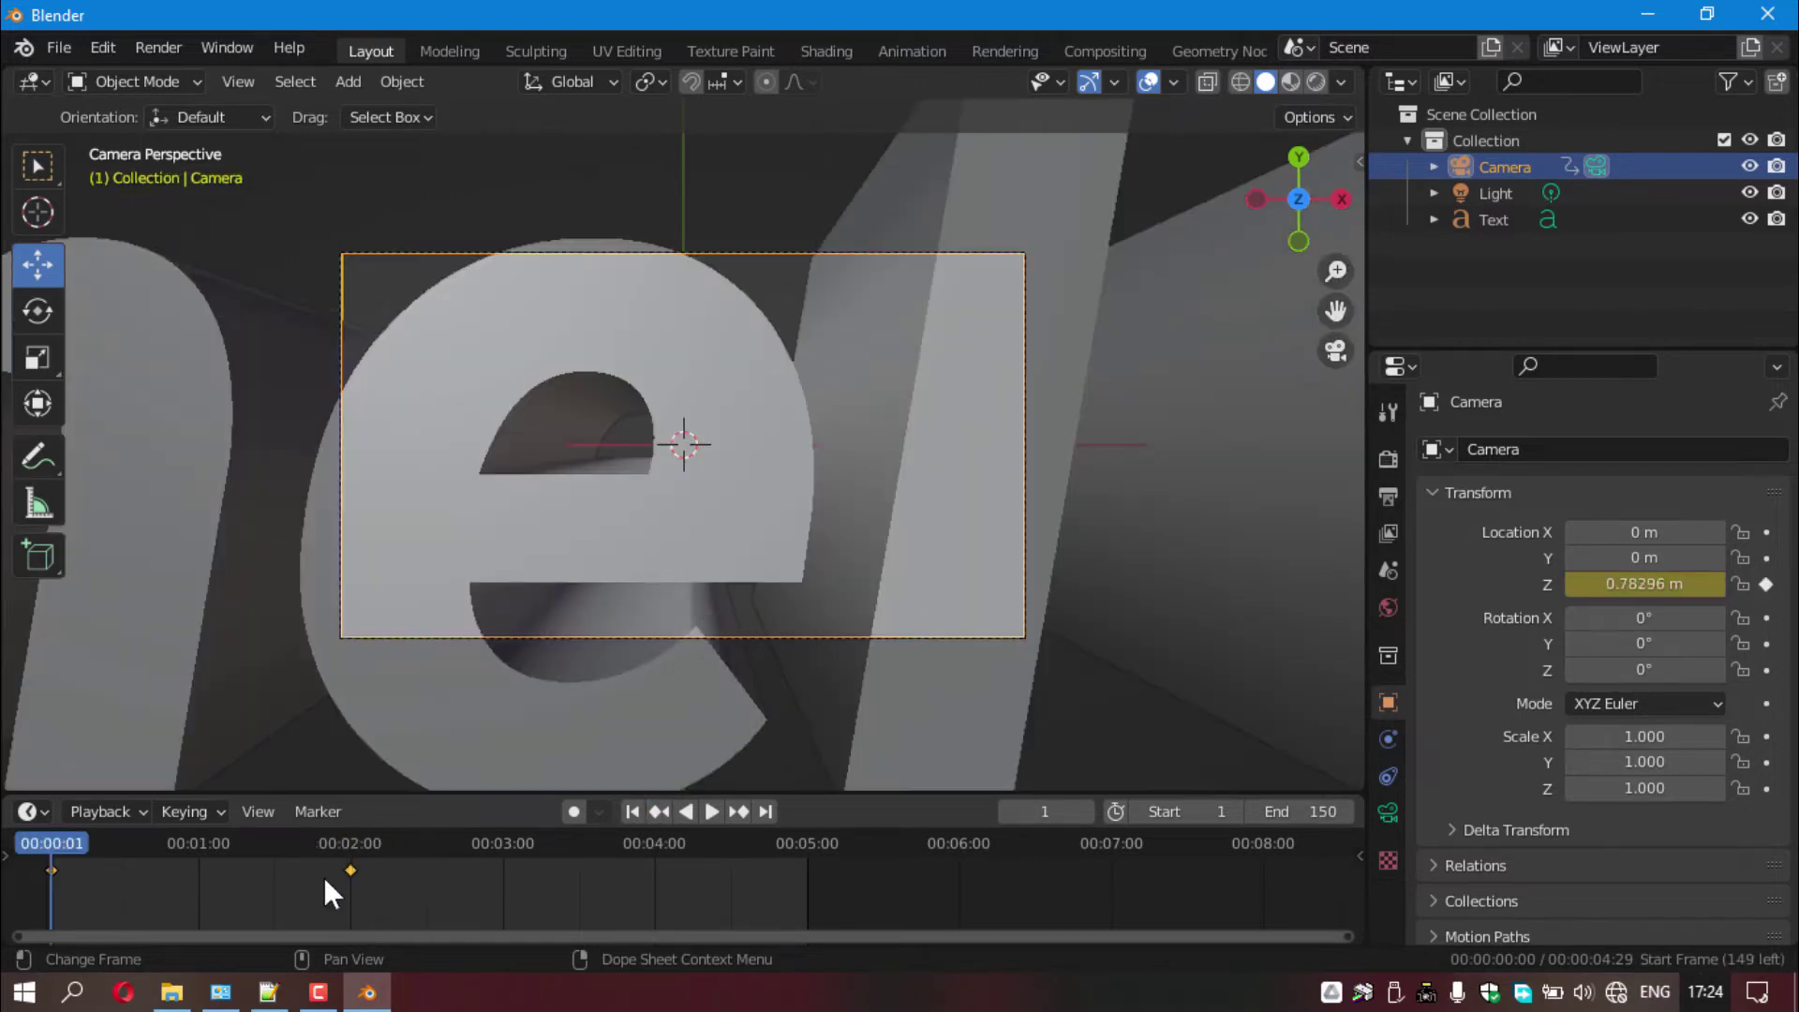
left_click(1389, 811)
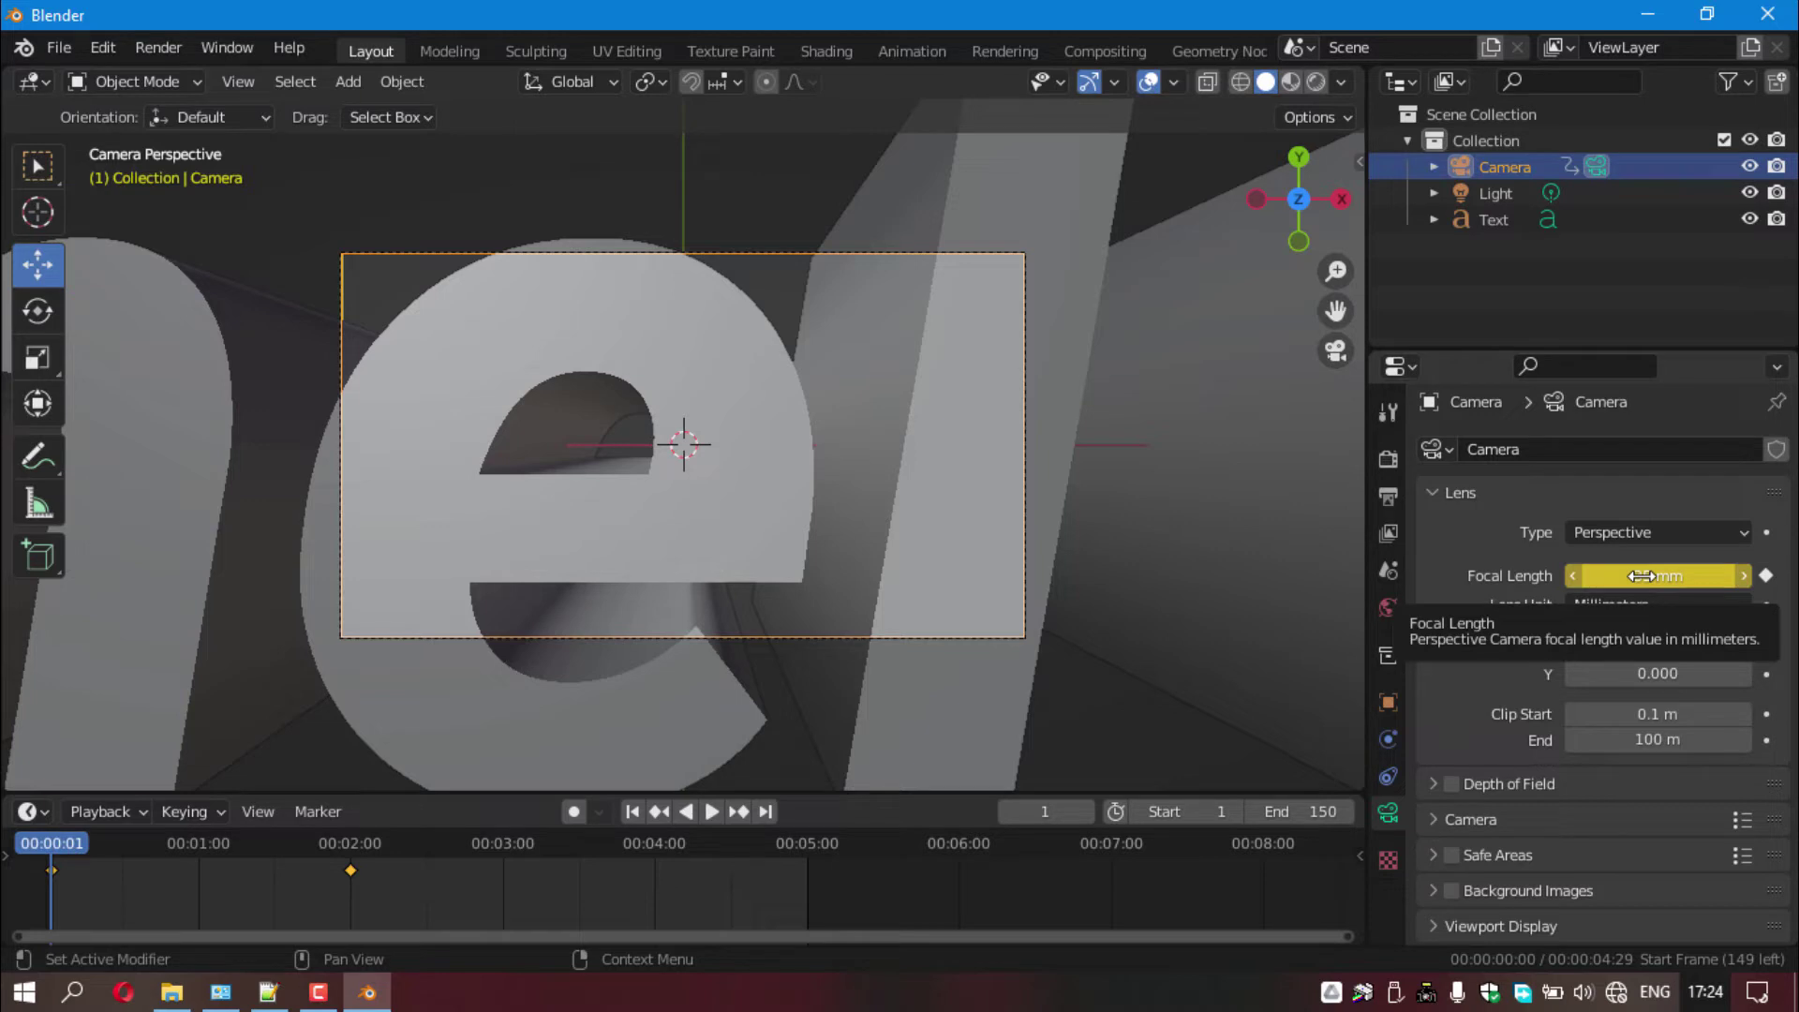
- Adjust the camera Focal Length on frame 1 and keyframe it
left_click_drag(1642, 576, 1663, 580)
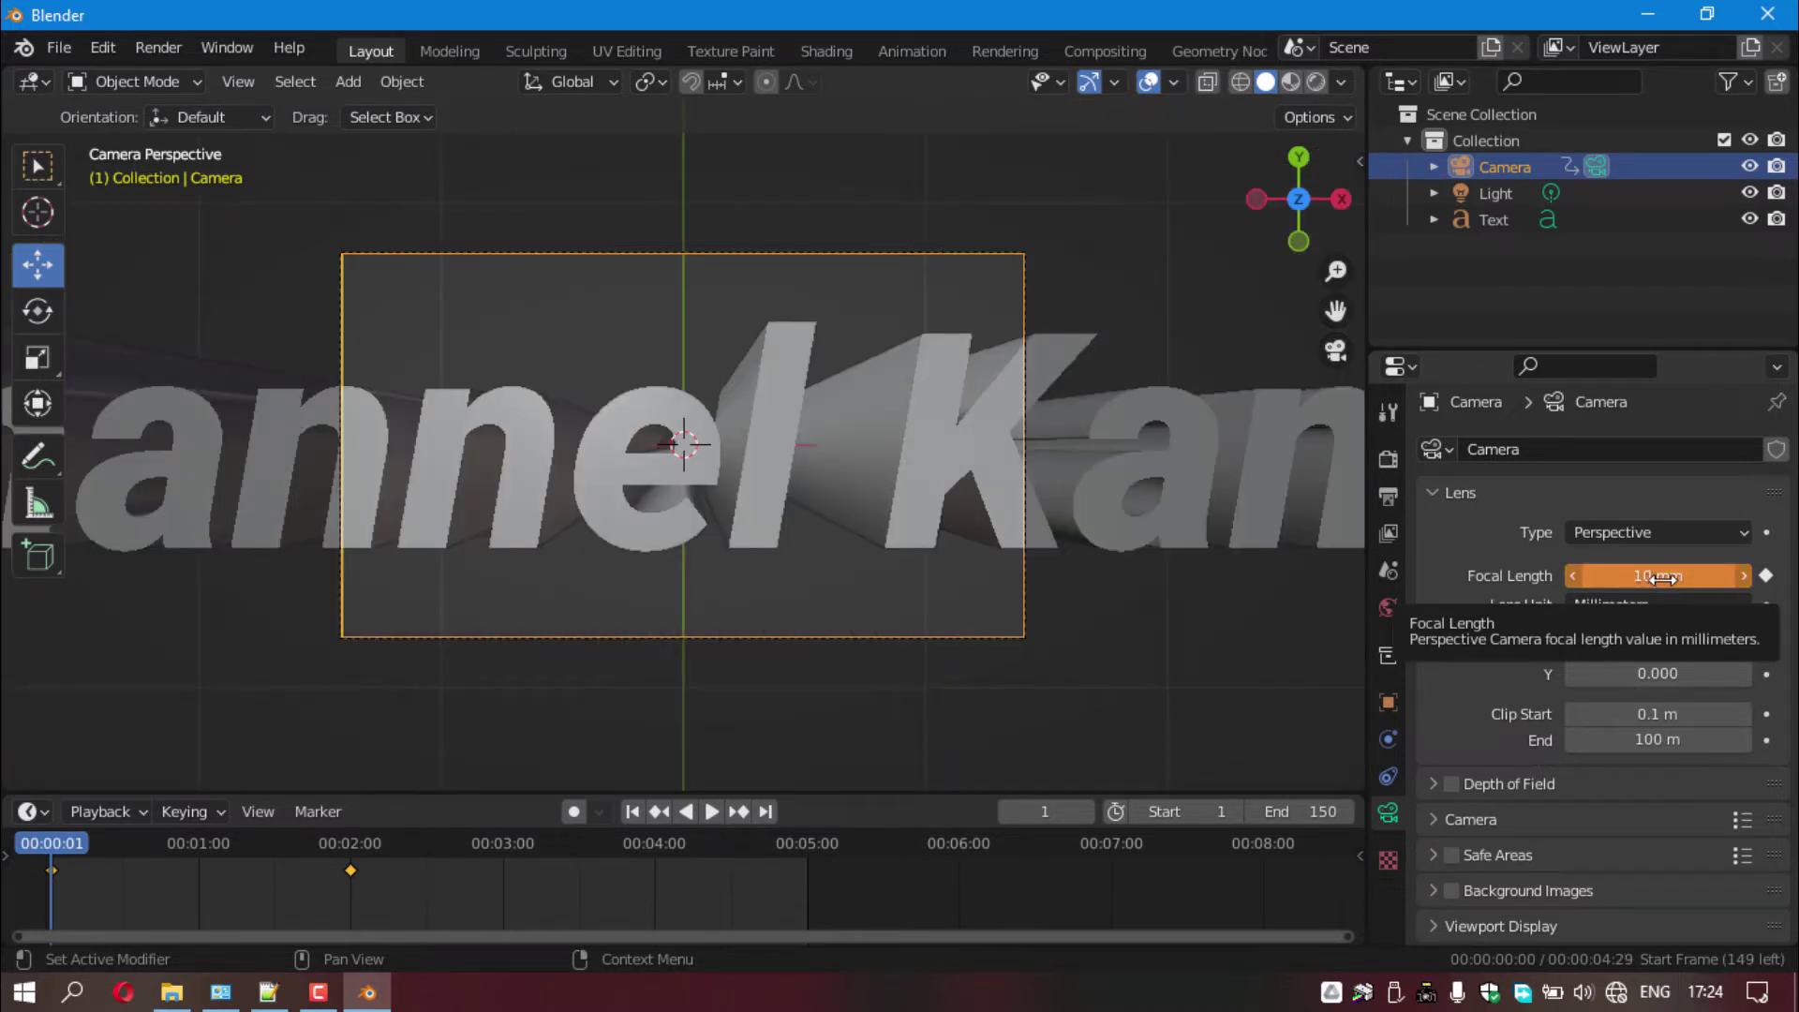
left_click_drag(1661, 578, 1646, 577)
right_click(1646, 576)
left_click(1647, 576)
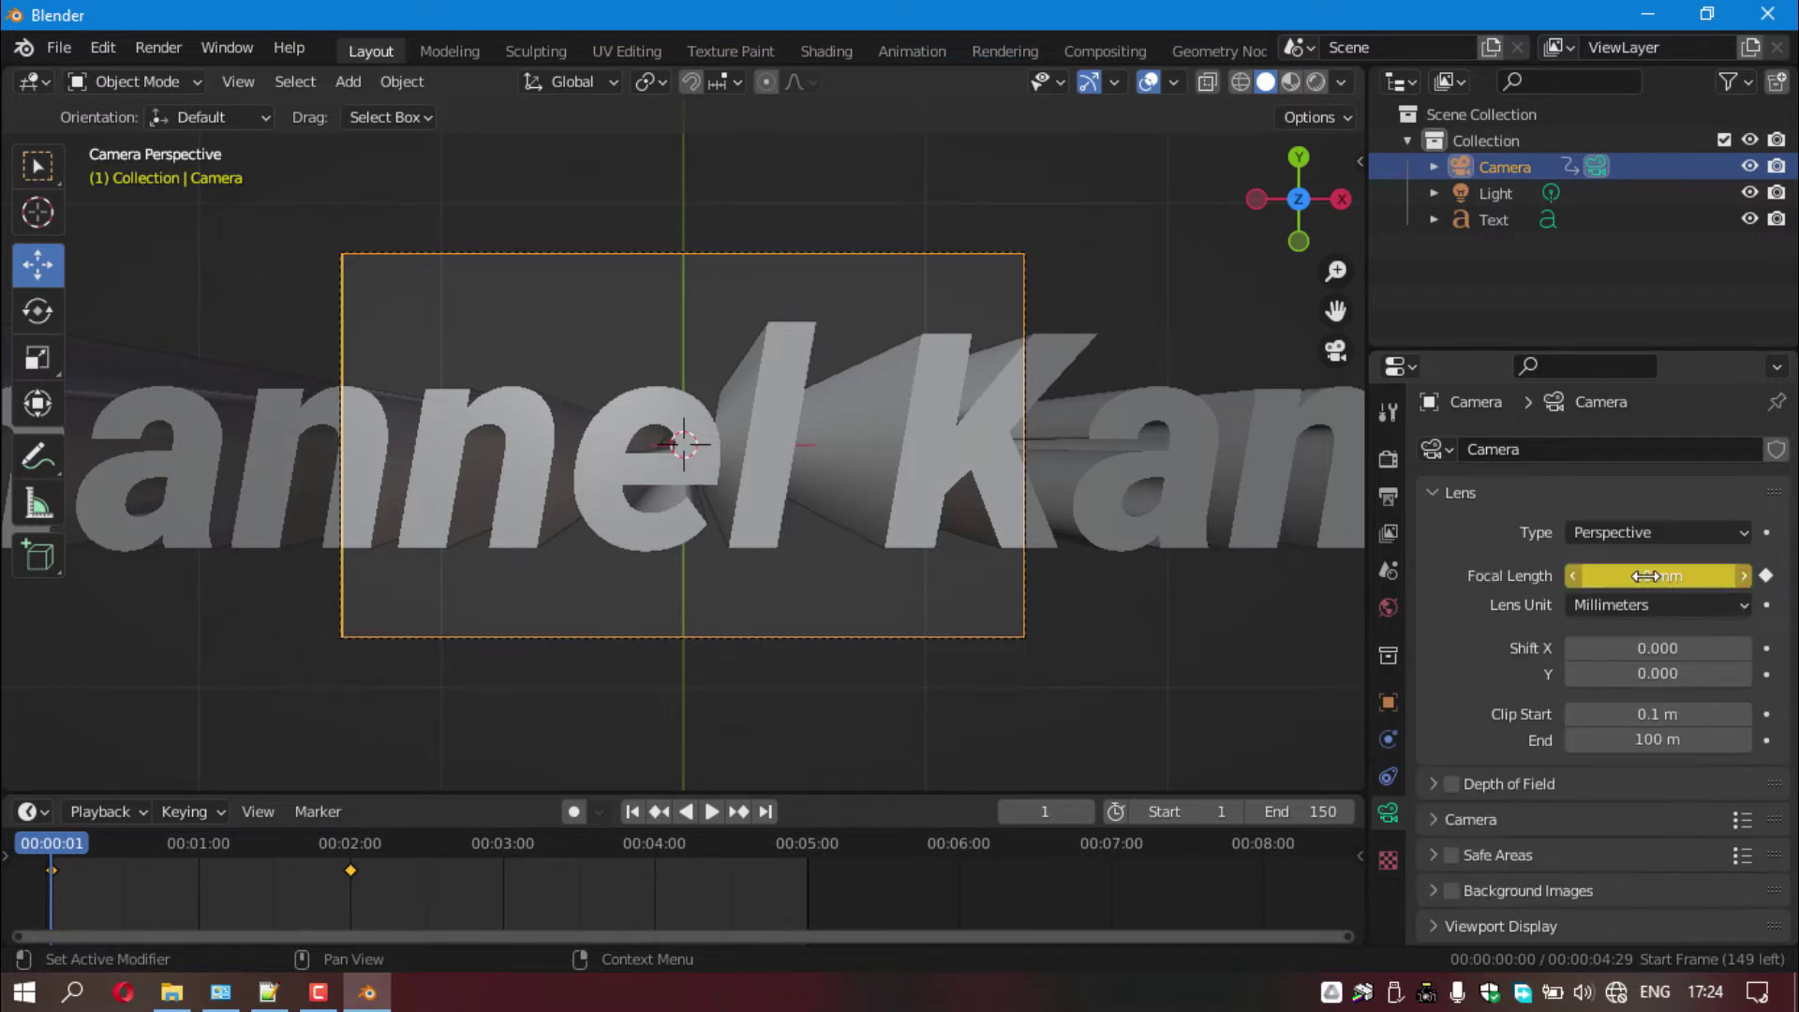
- Lower camera Location Z to 0.42296 m, replace its frame 1 keyframe, and play the zoom
left_click(1389, 703)
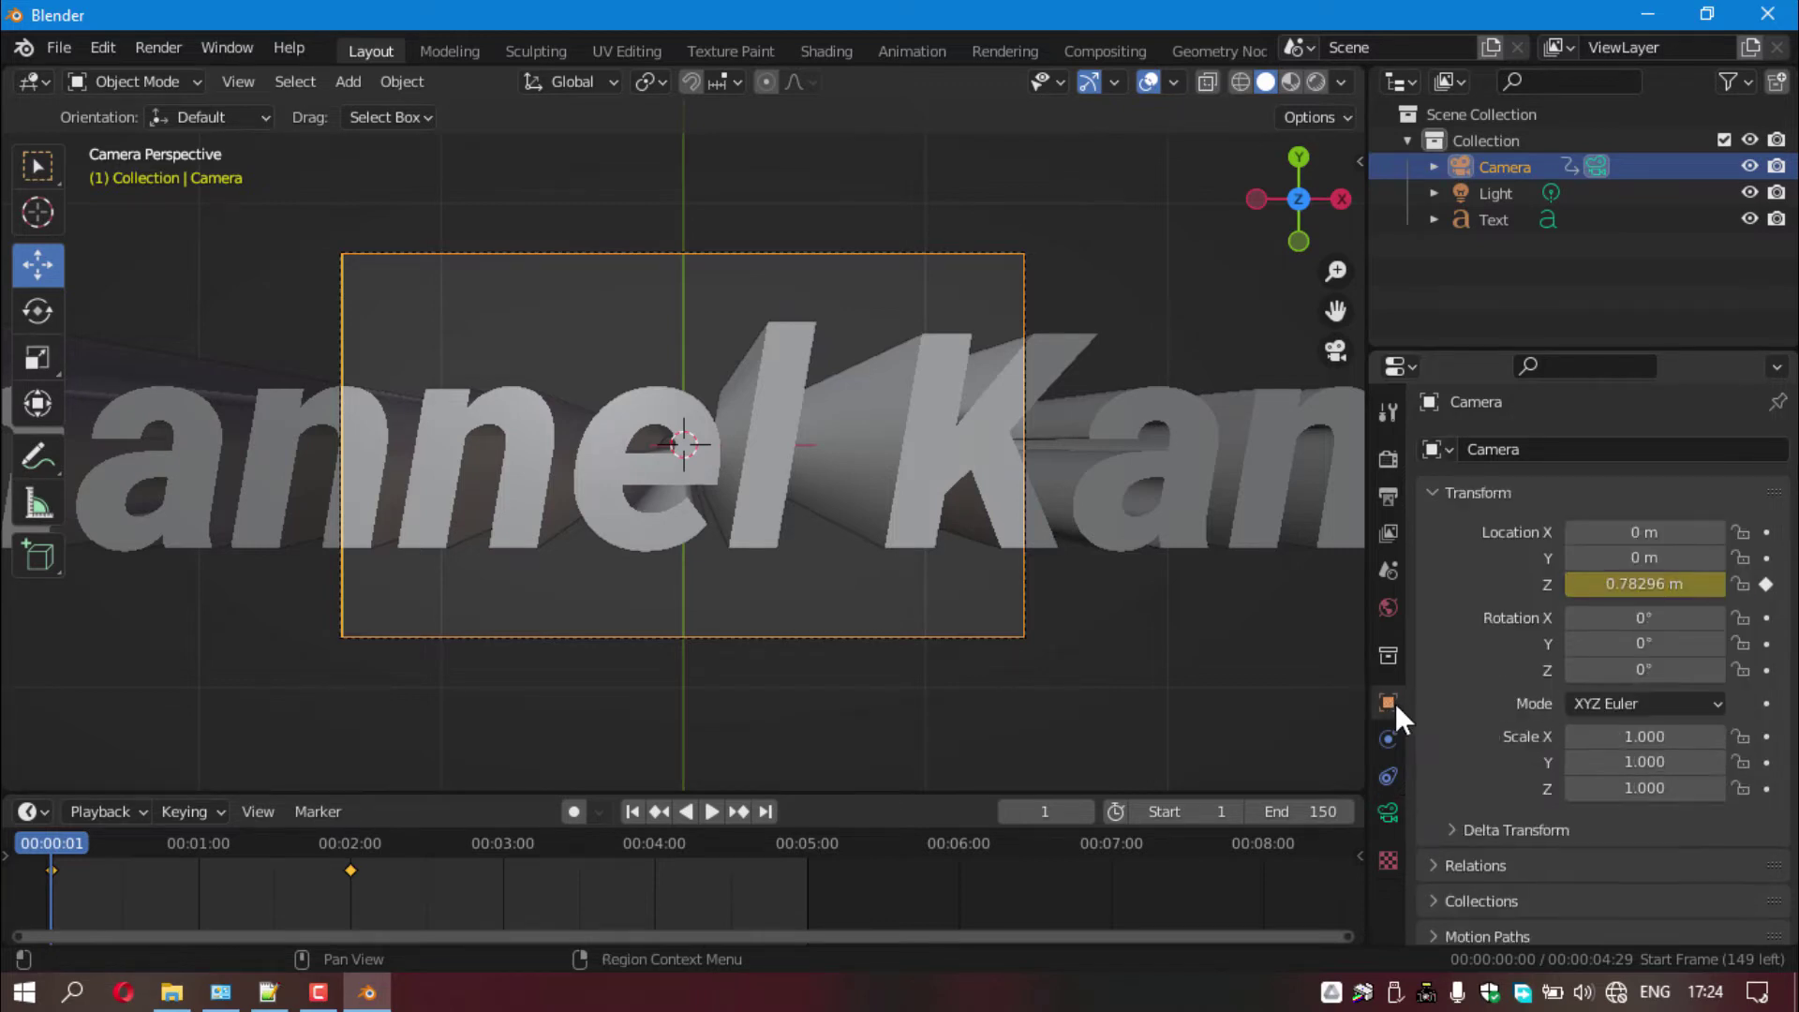
left_click_drag(1645, 583, 1582, 582)
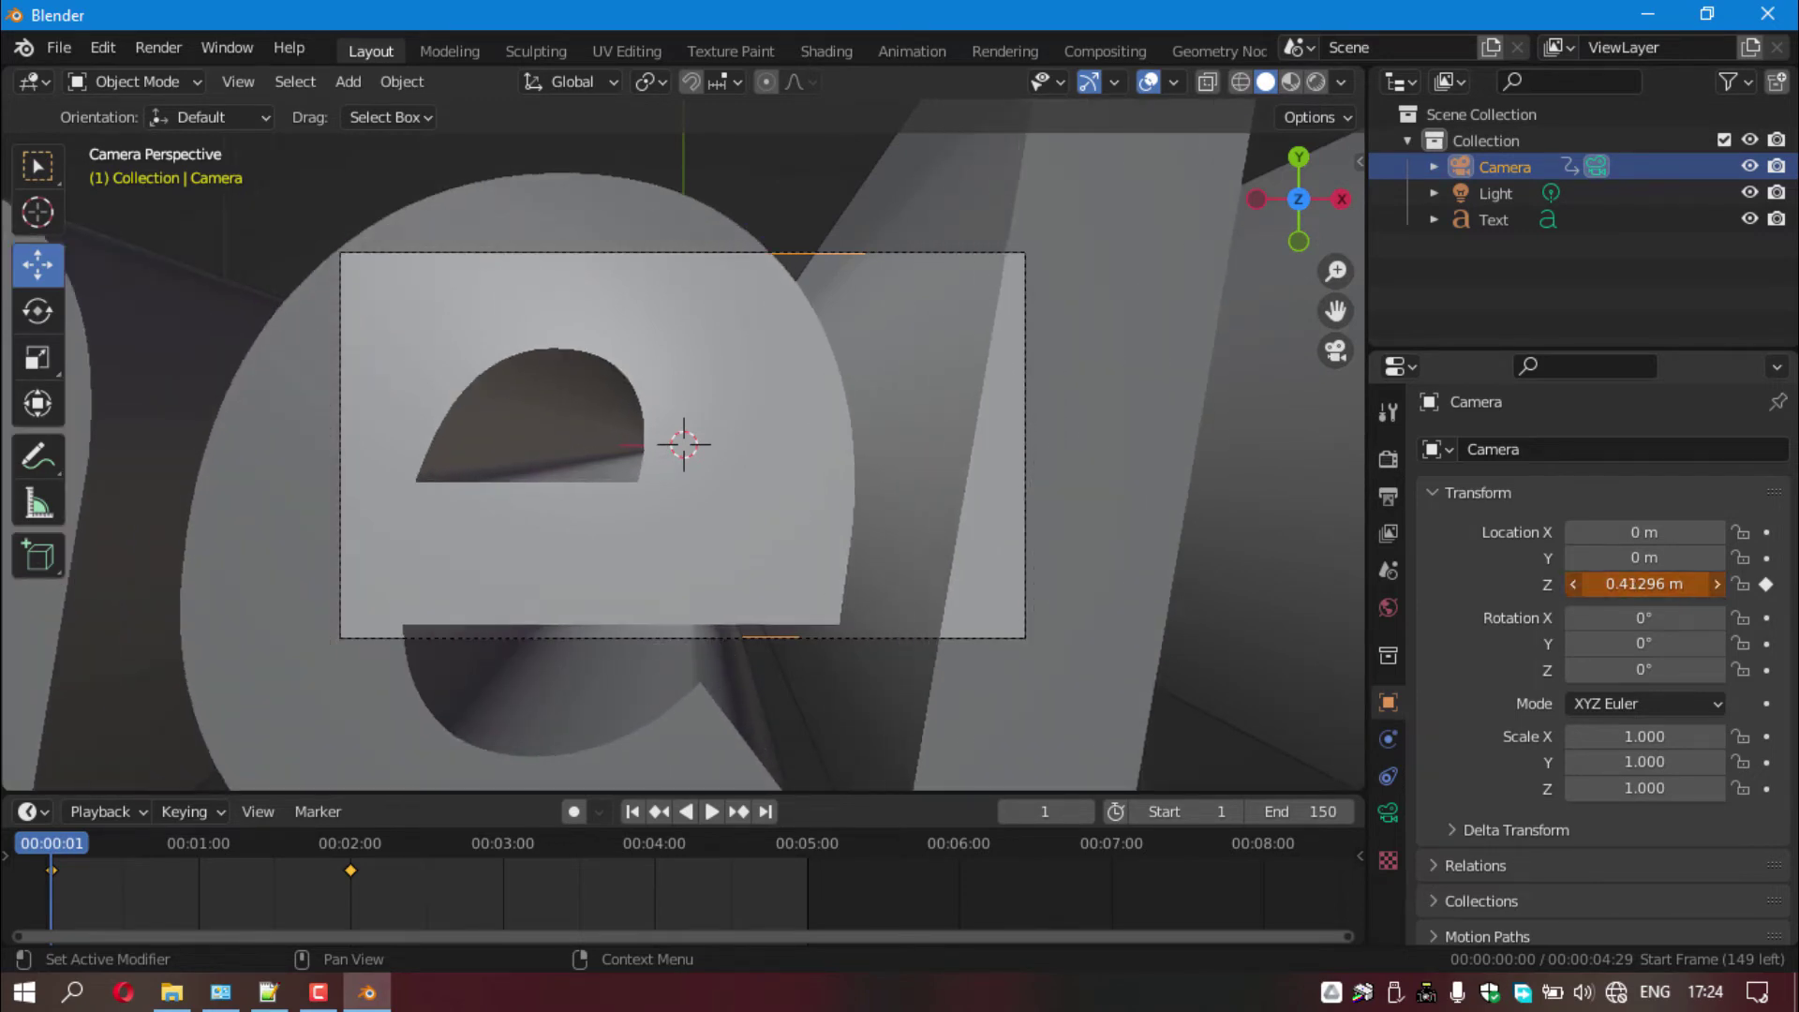
left_click_drag(1582, 582, 1574, 583)
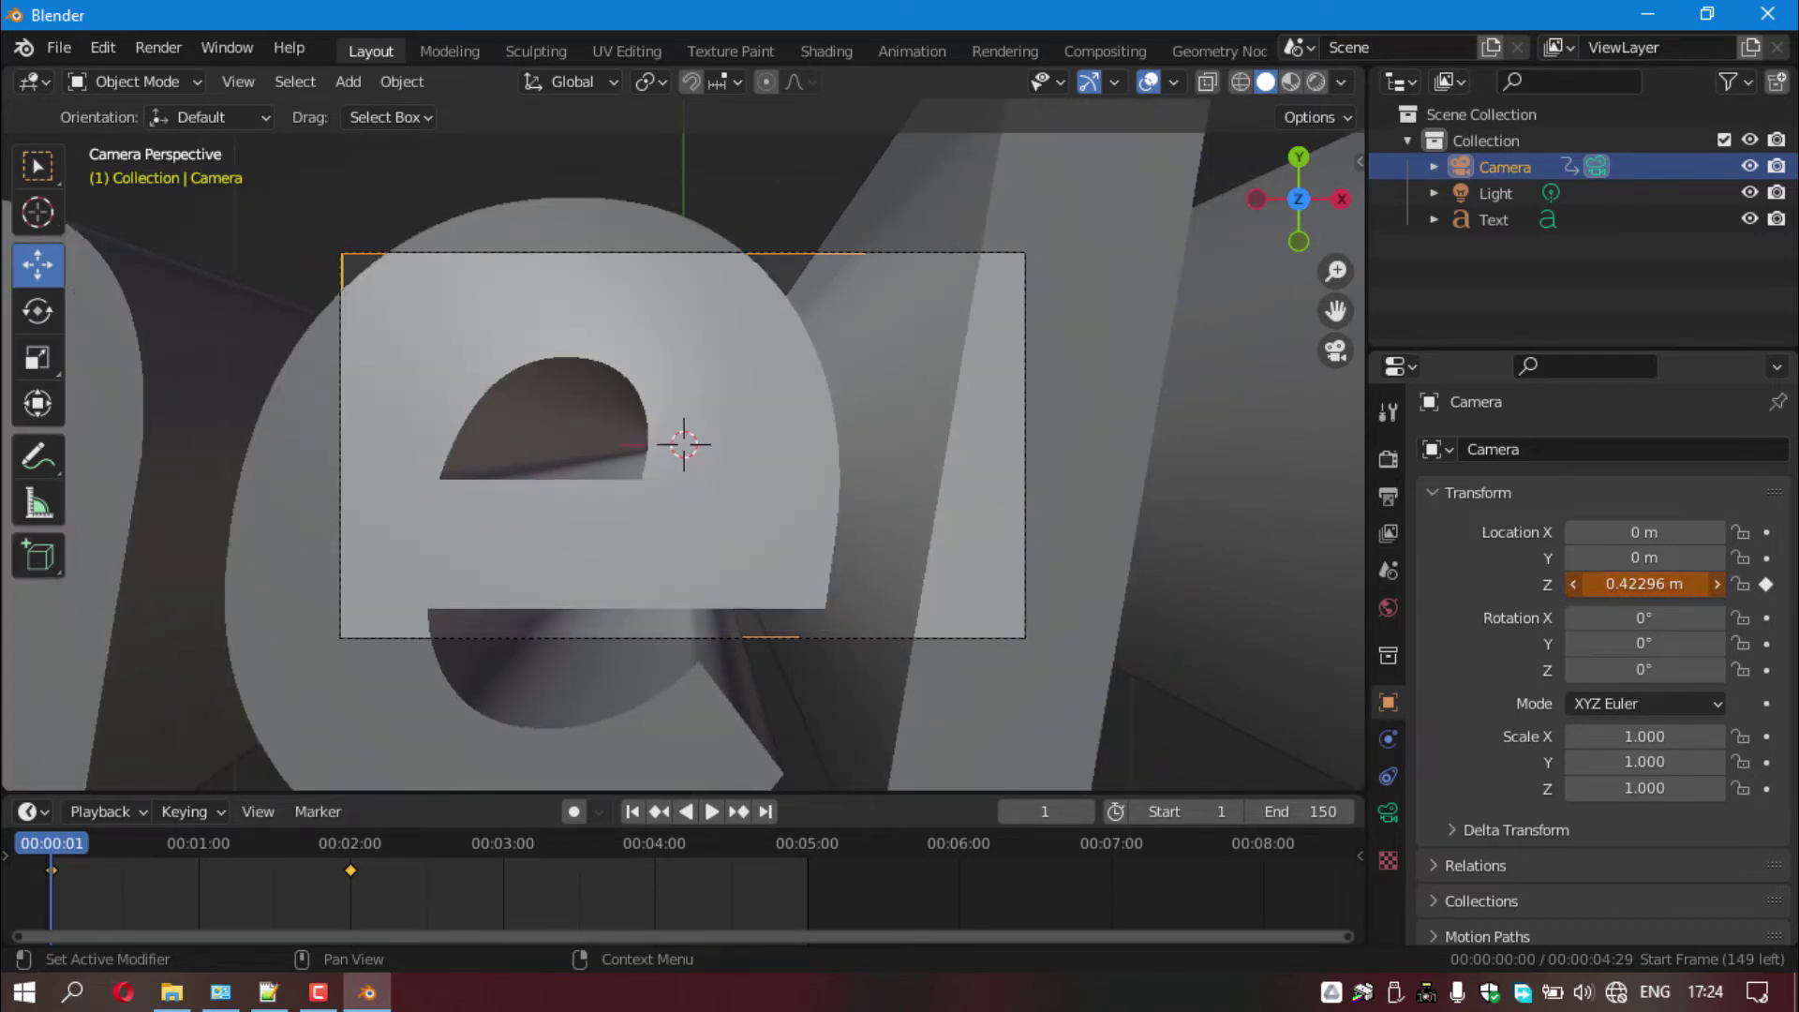
right_click(1612, 583)
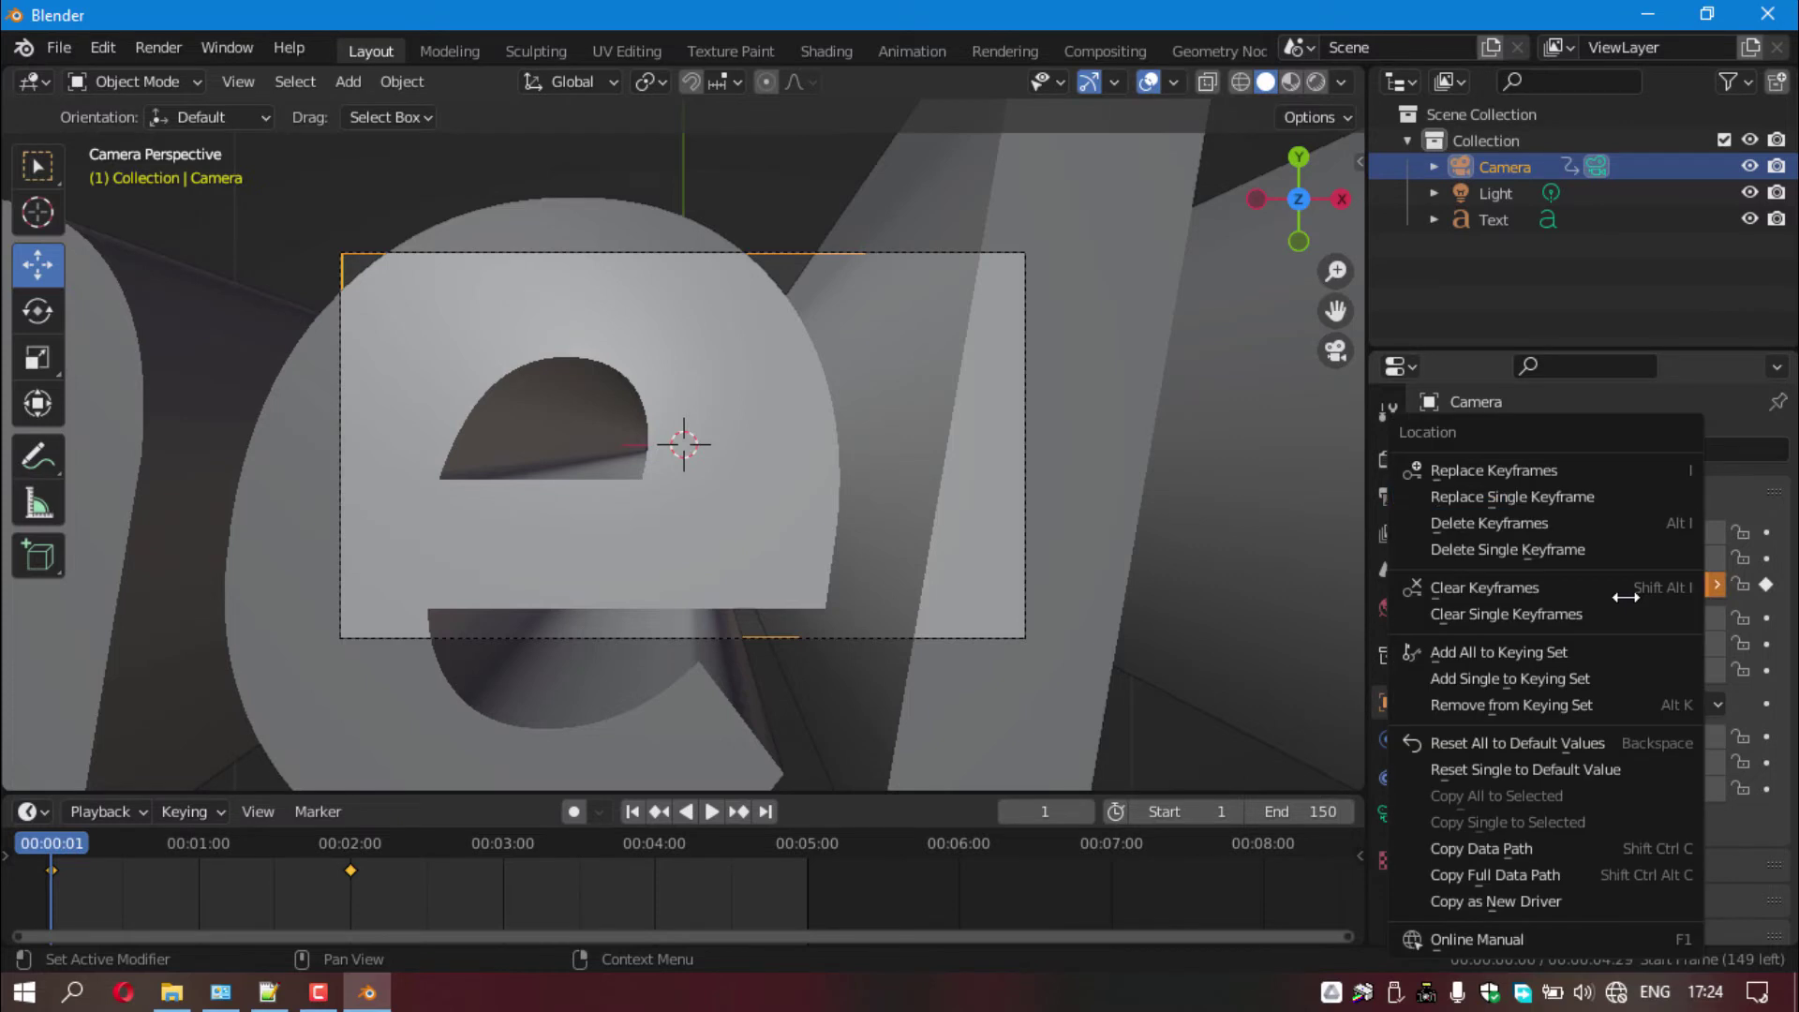
left_click(1593, 498)
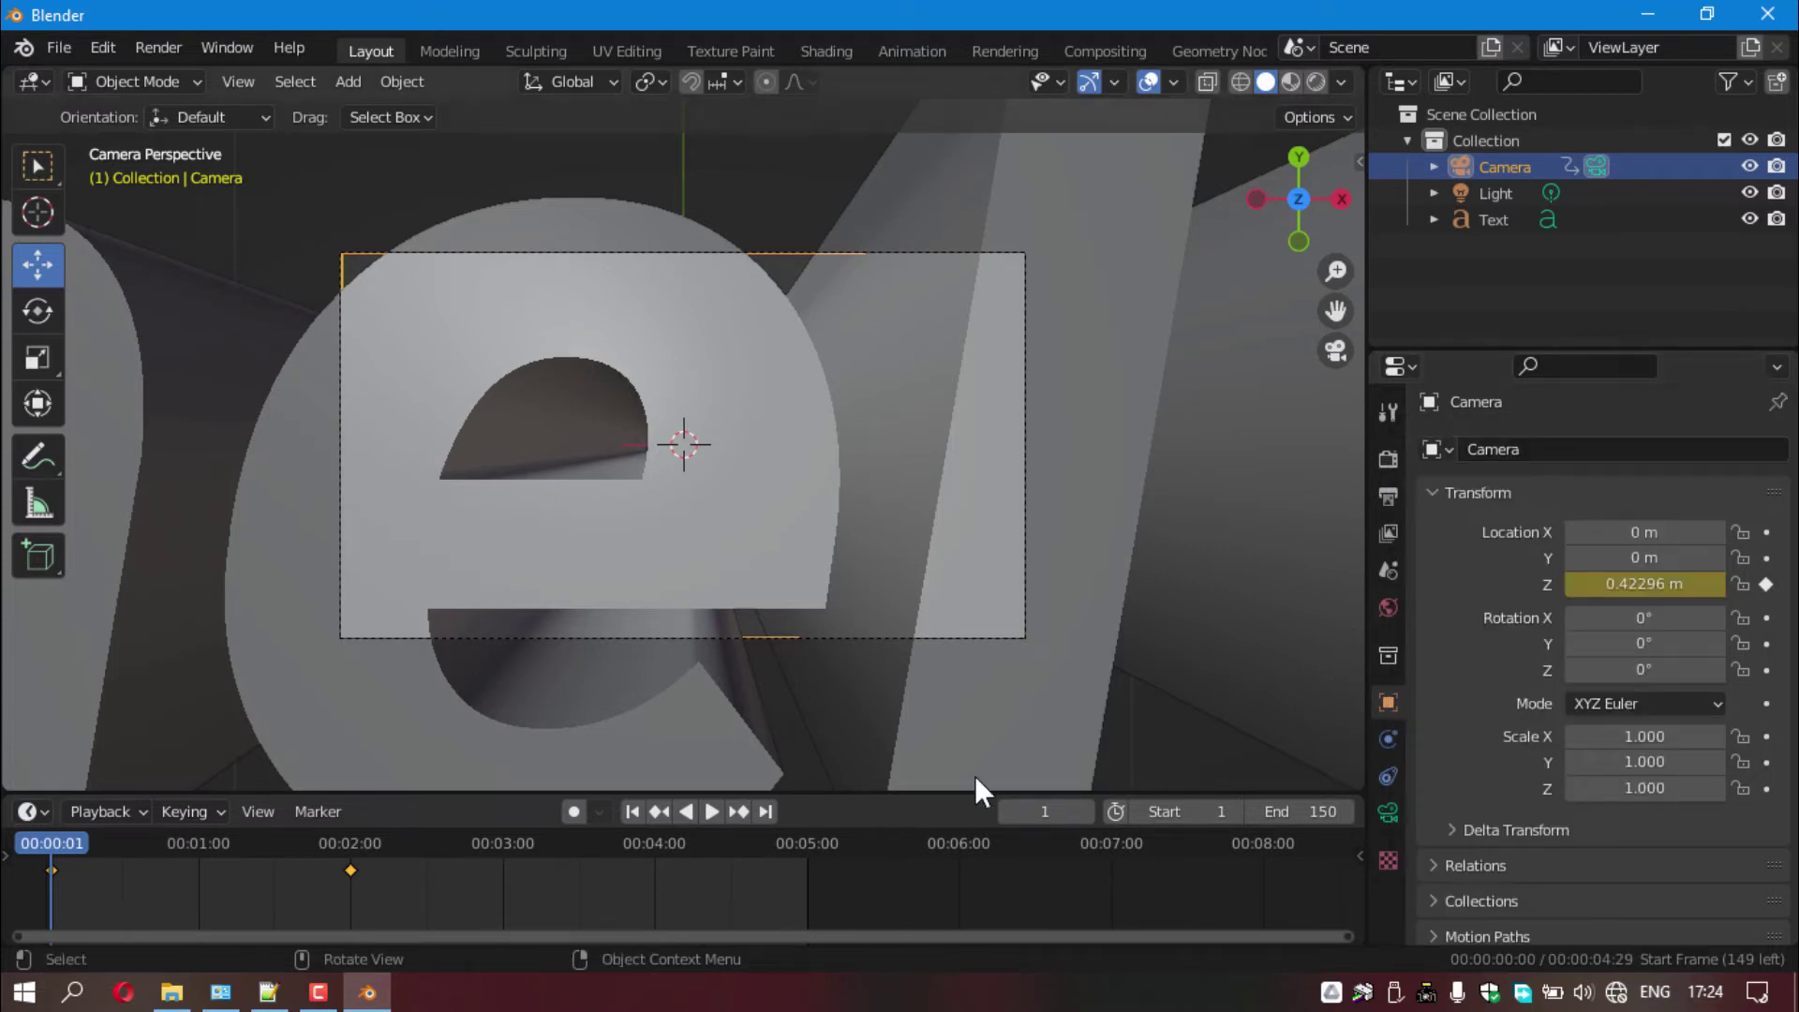
left_click(713, 810)
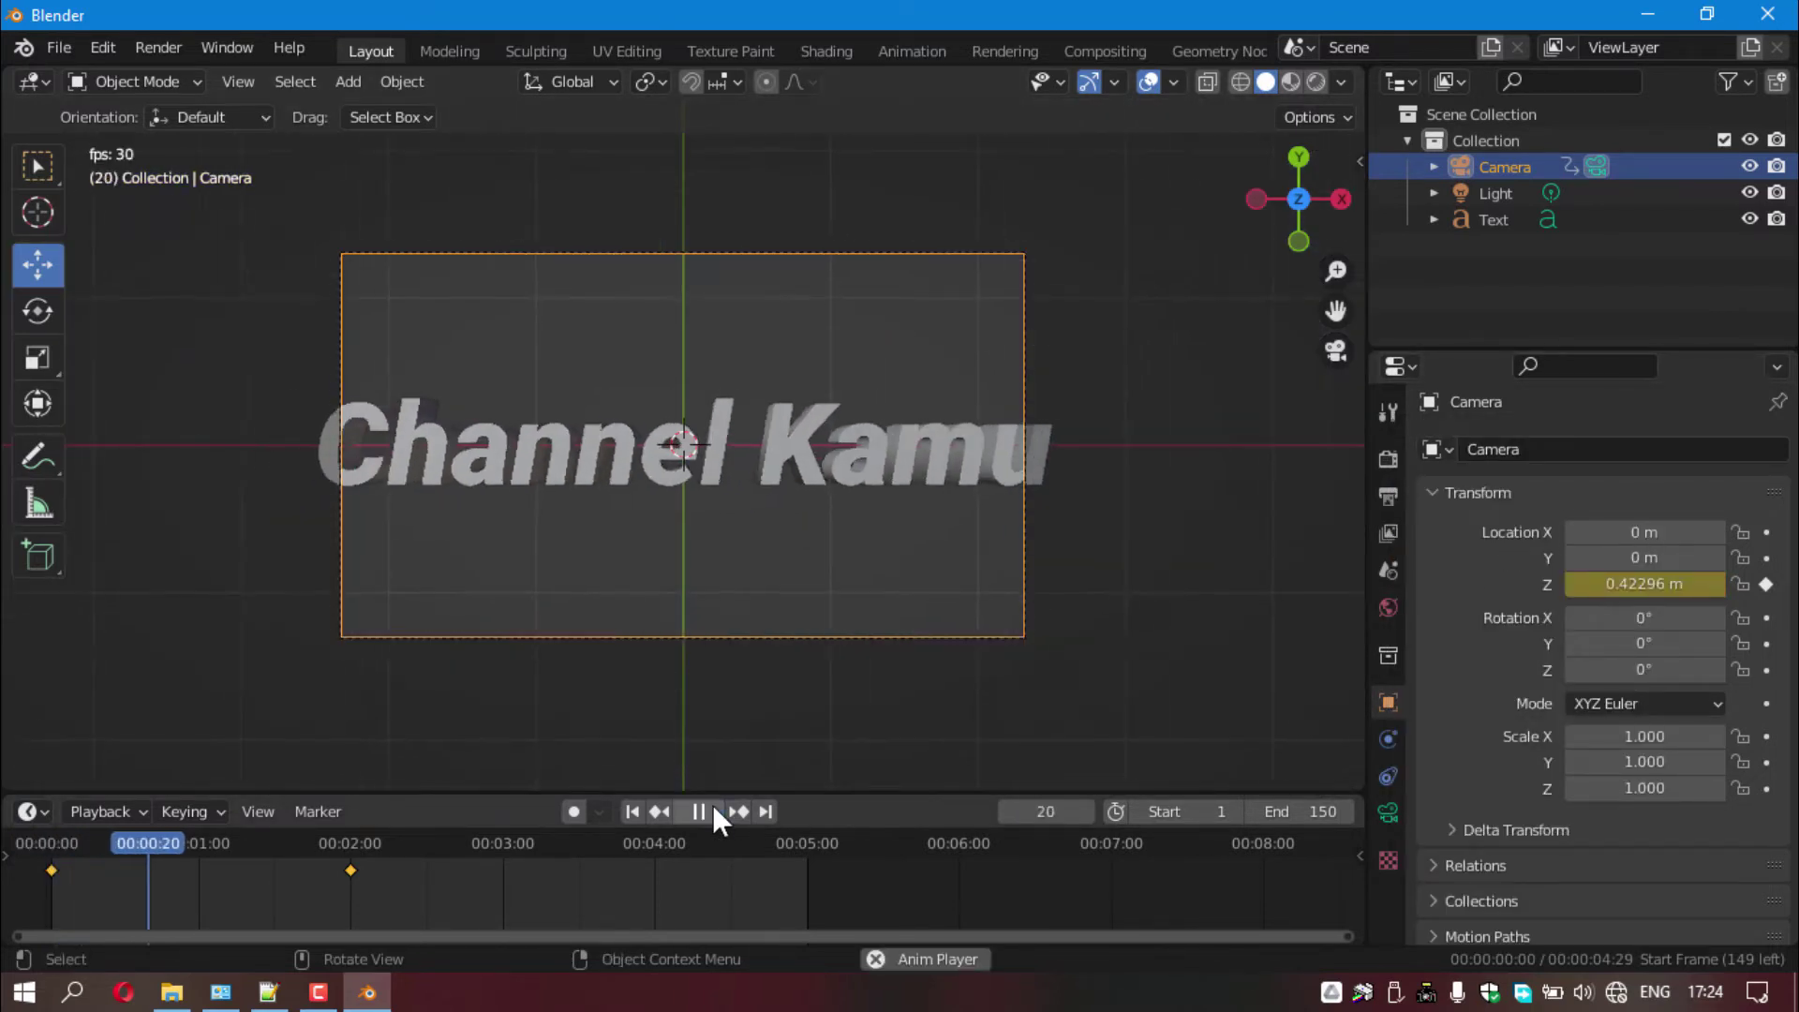
- Pause and resume the zoom playback, stopping at frame 69
left_click(696, 811)
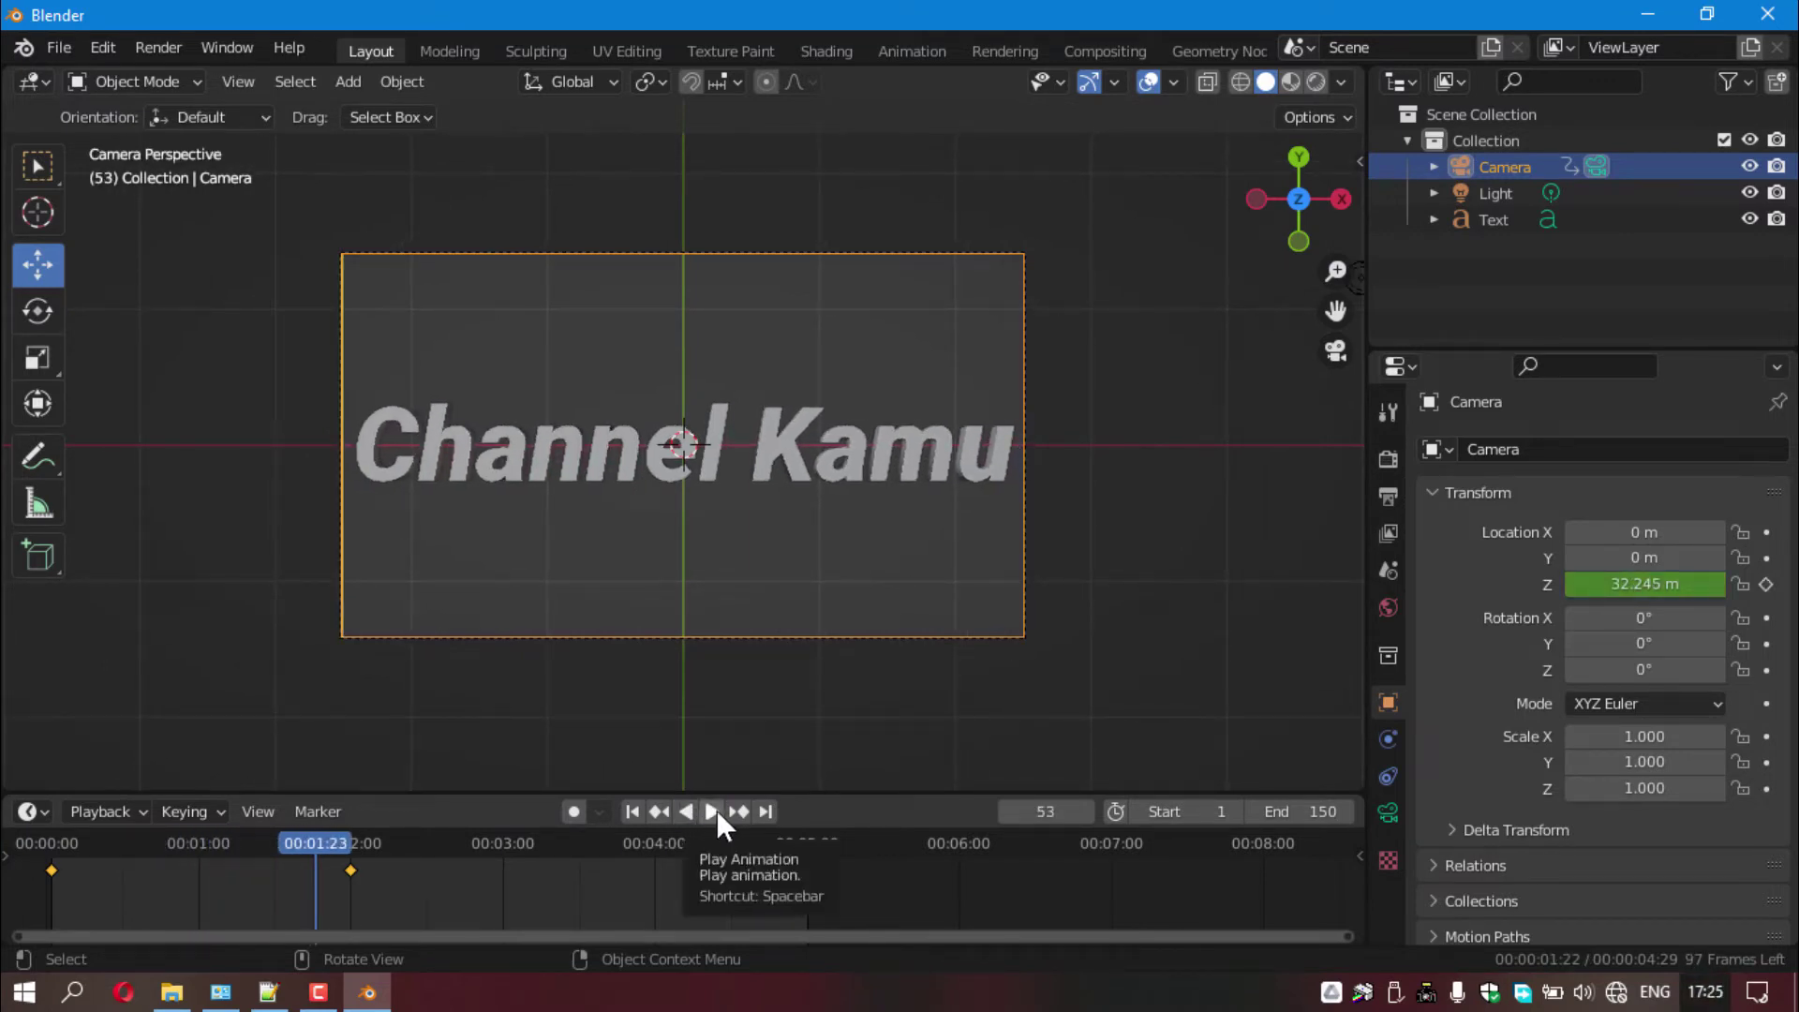
left_click(712, 808)
left_click(712, 809)
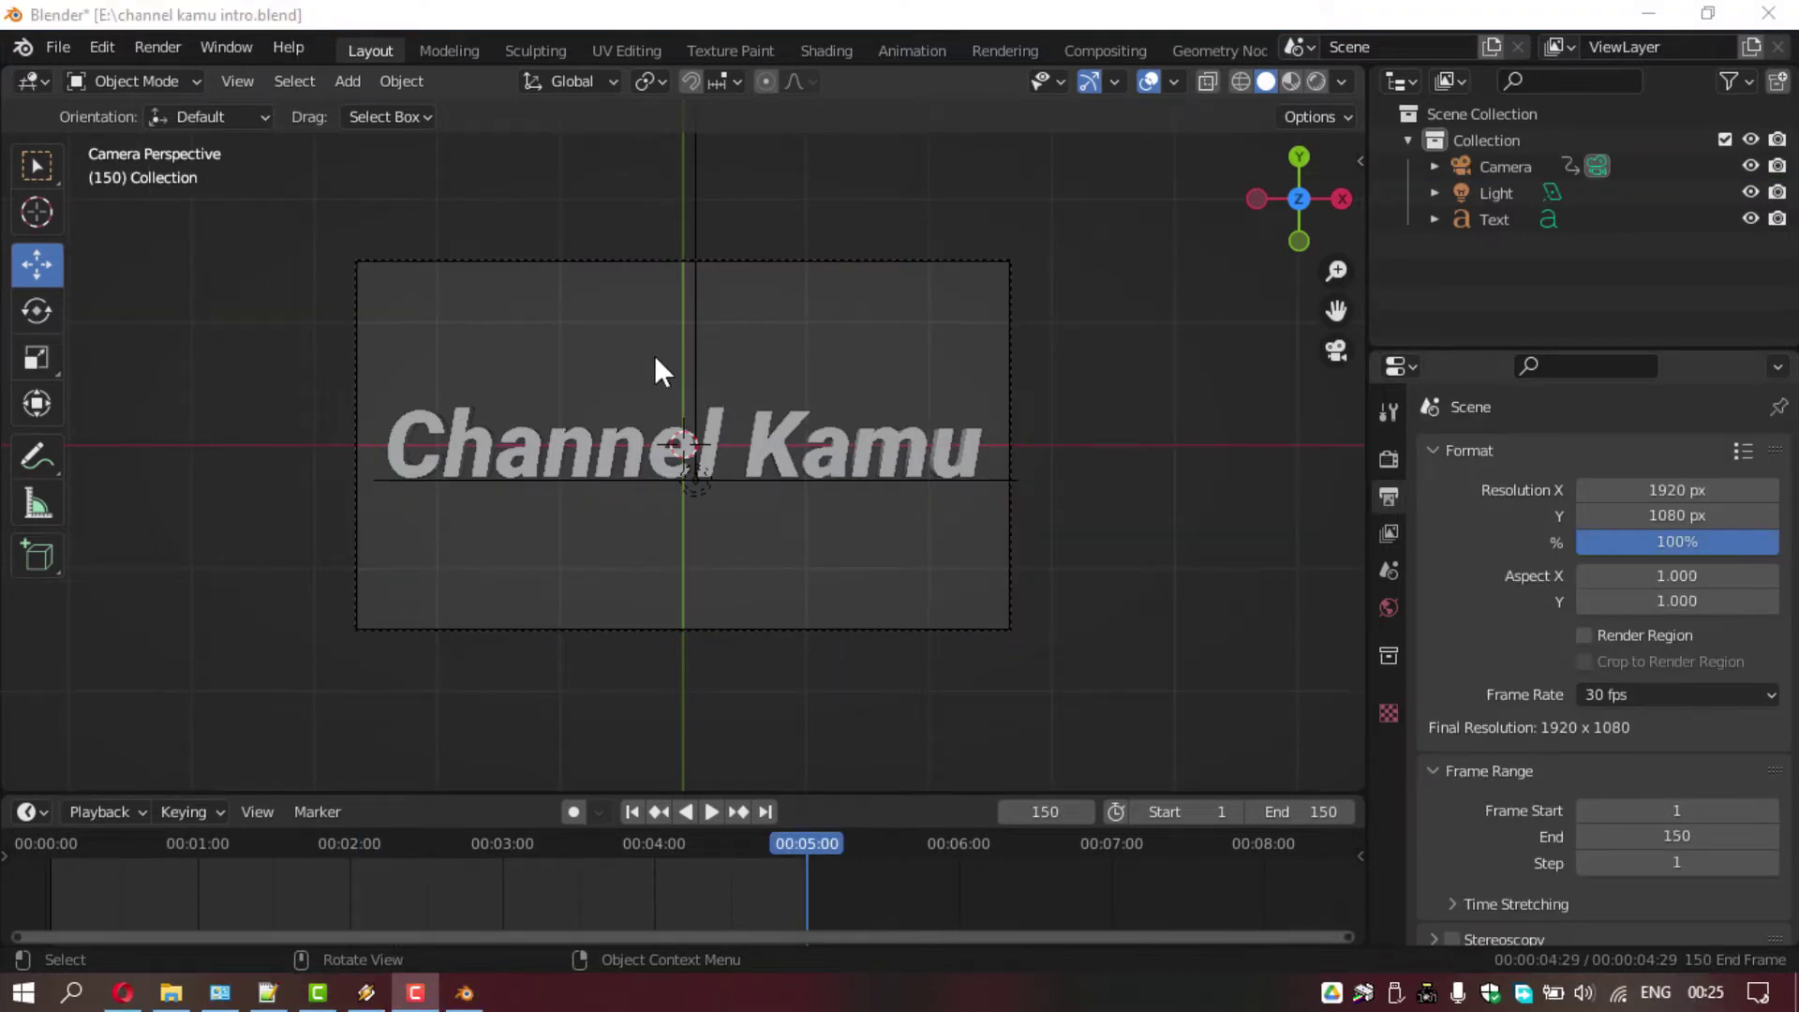
- Add a plane mesh at the origin and orbit and zoom to see it with the Channel Kamu text
left_click(349, 84)
mouse_move(385, 111)
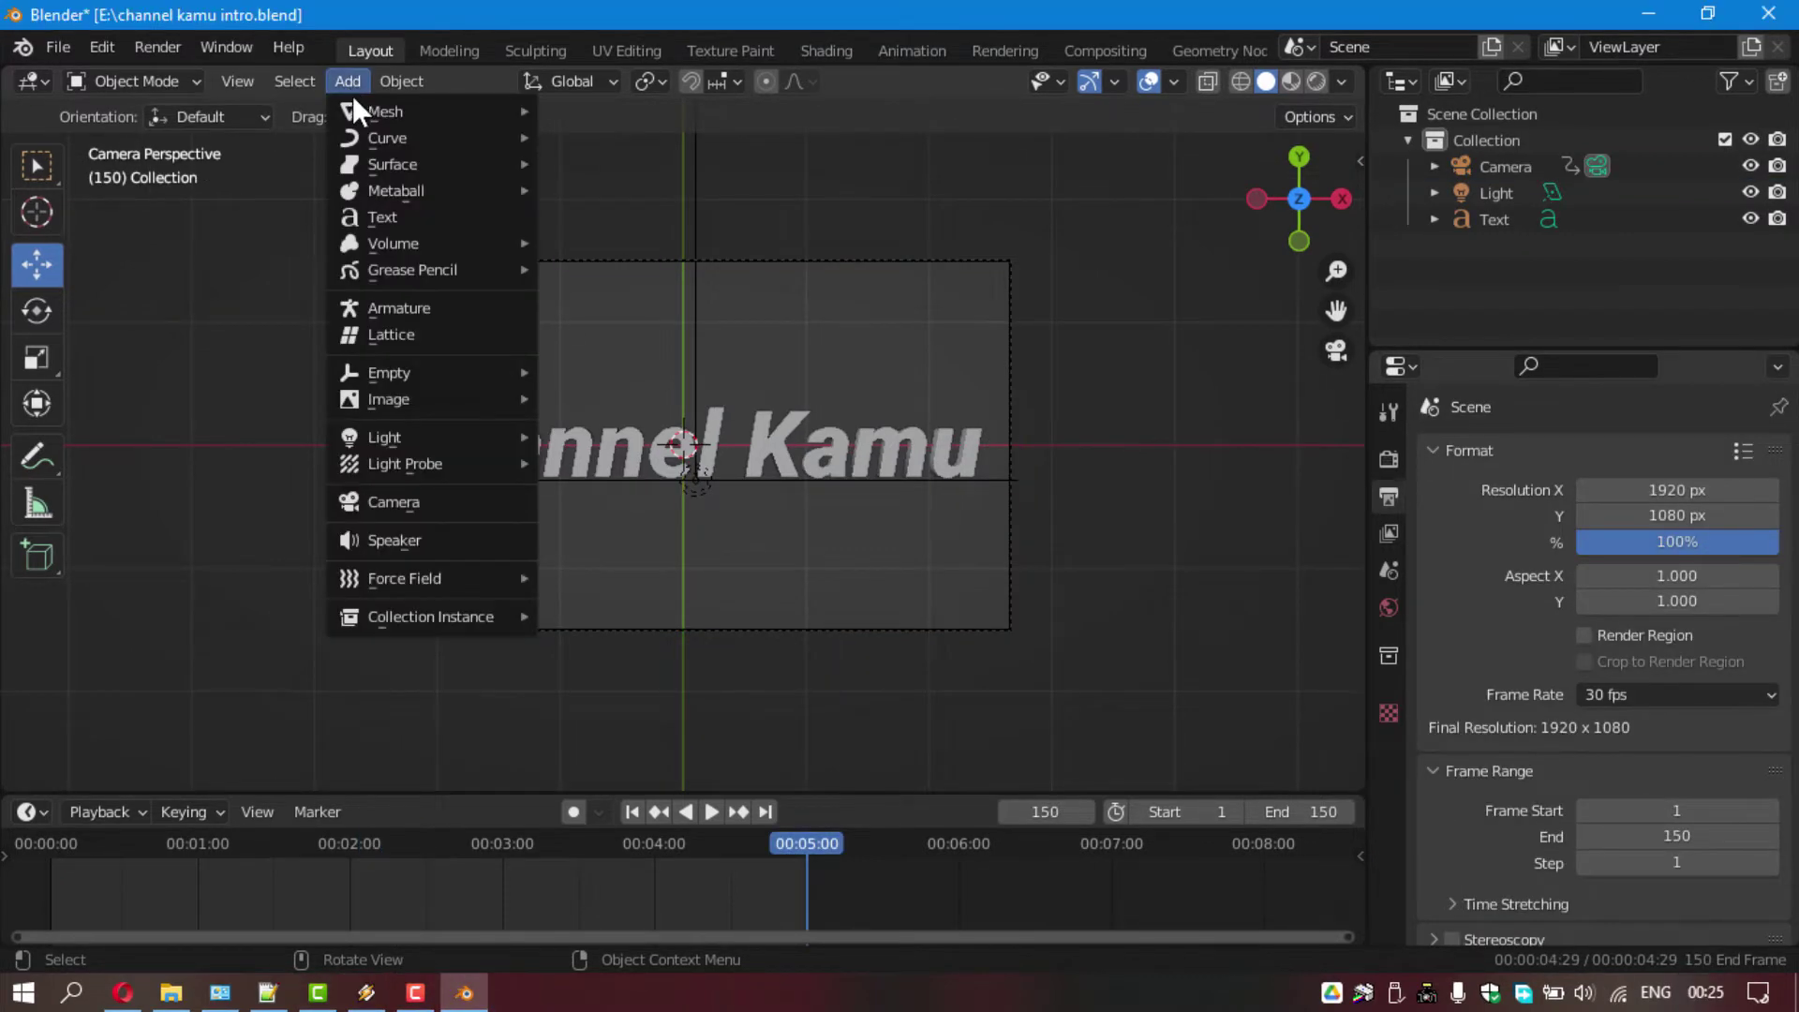
left_click(644, 118)
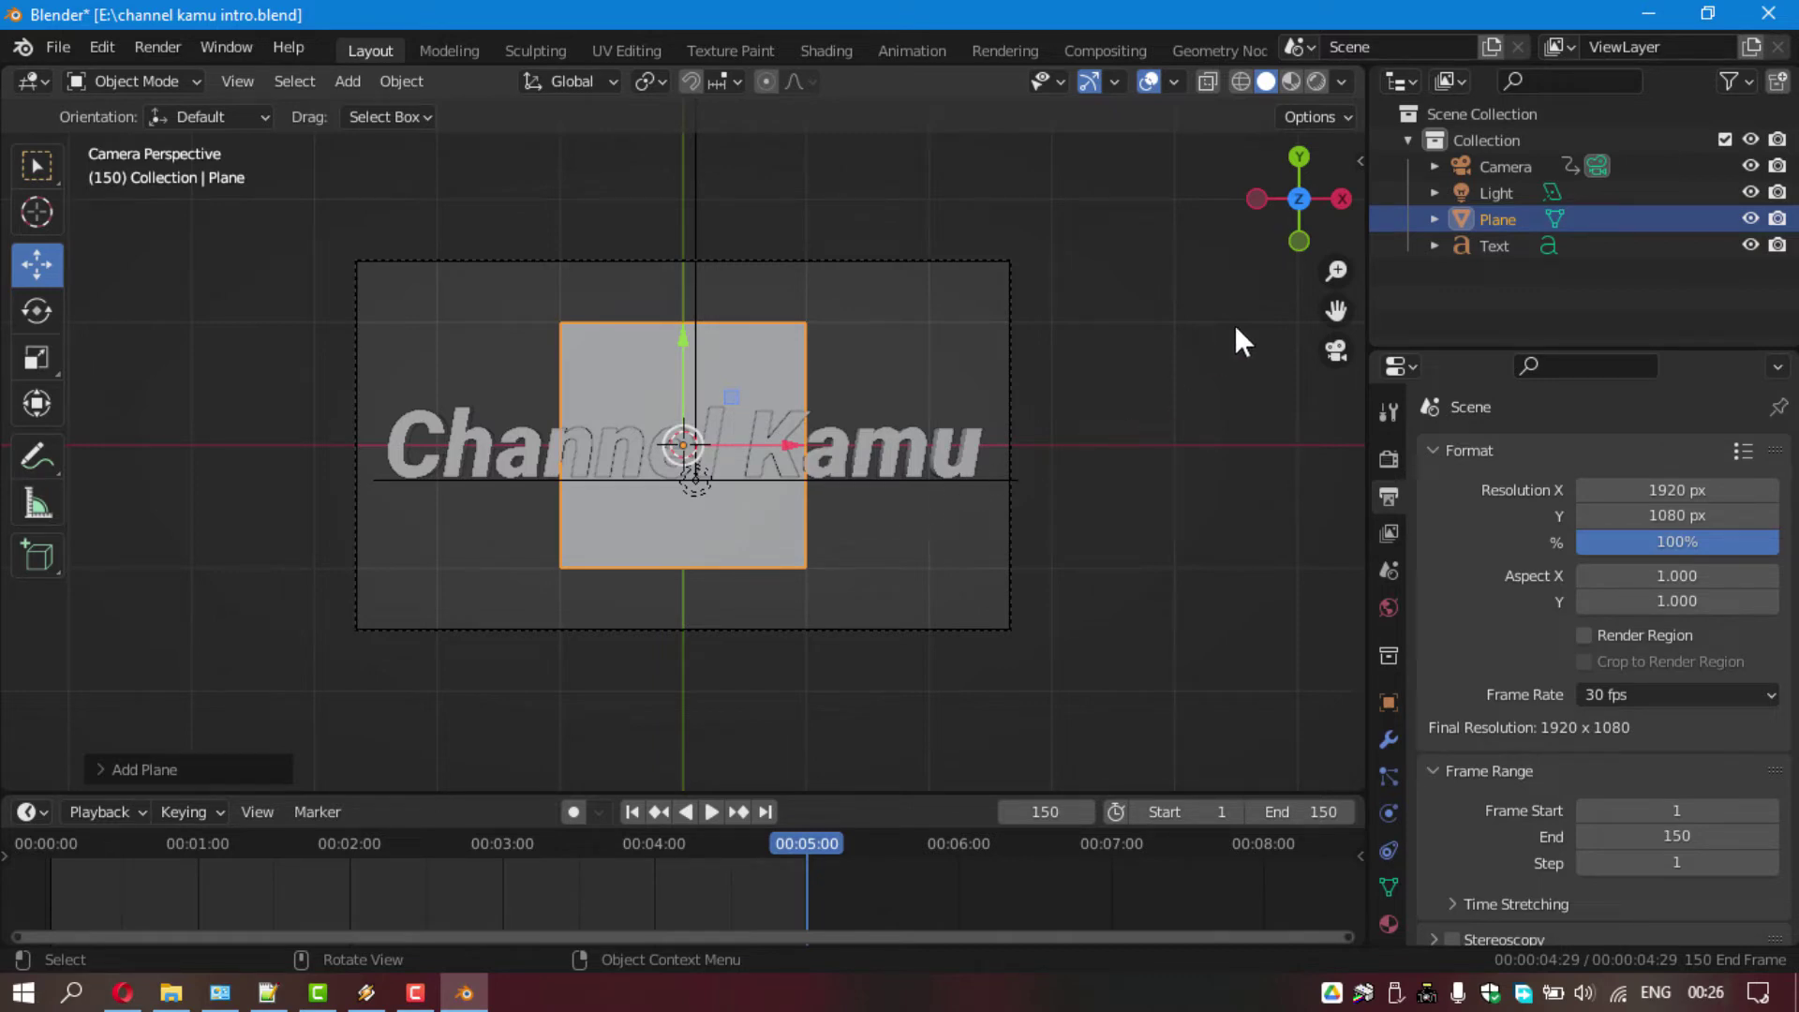
left_click_drag(1299, 199, 1265, 212)
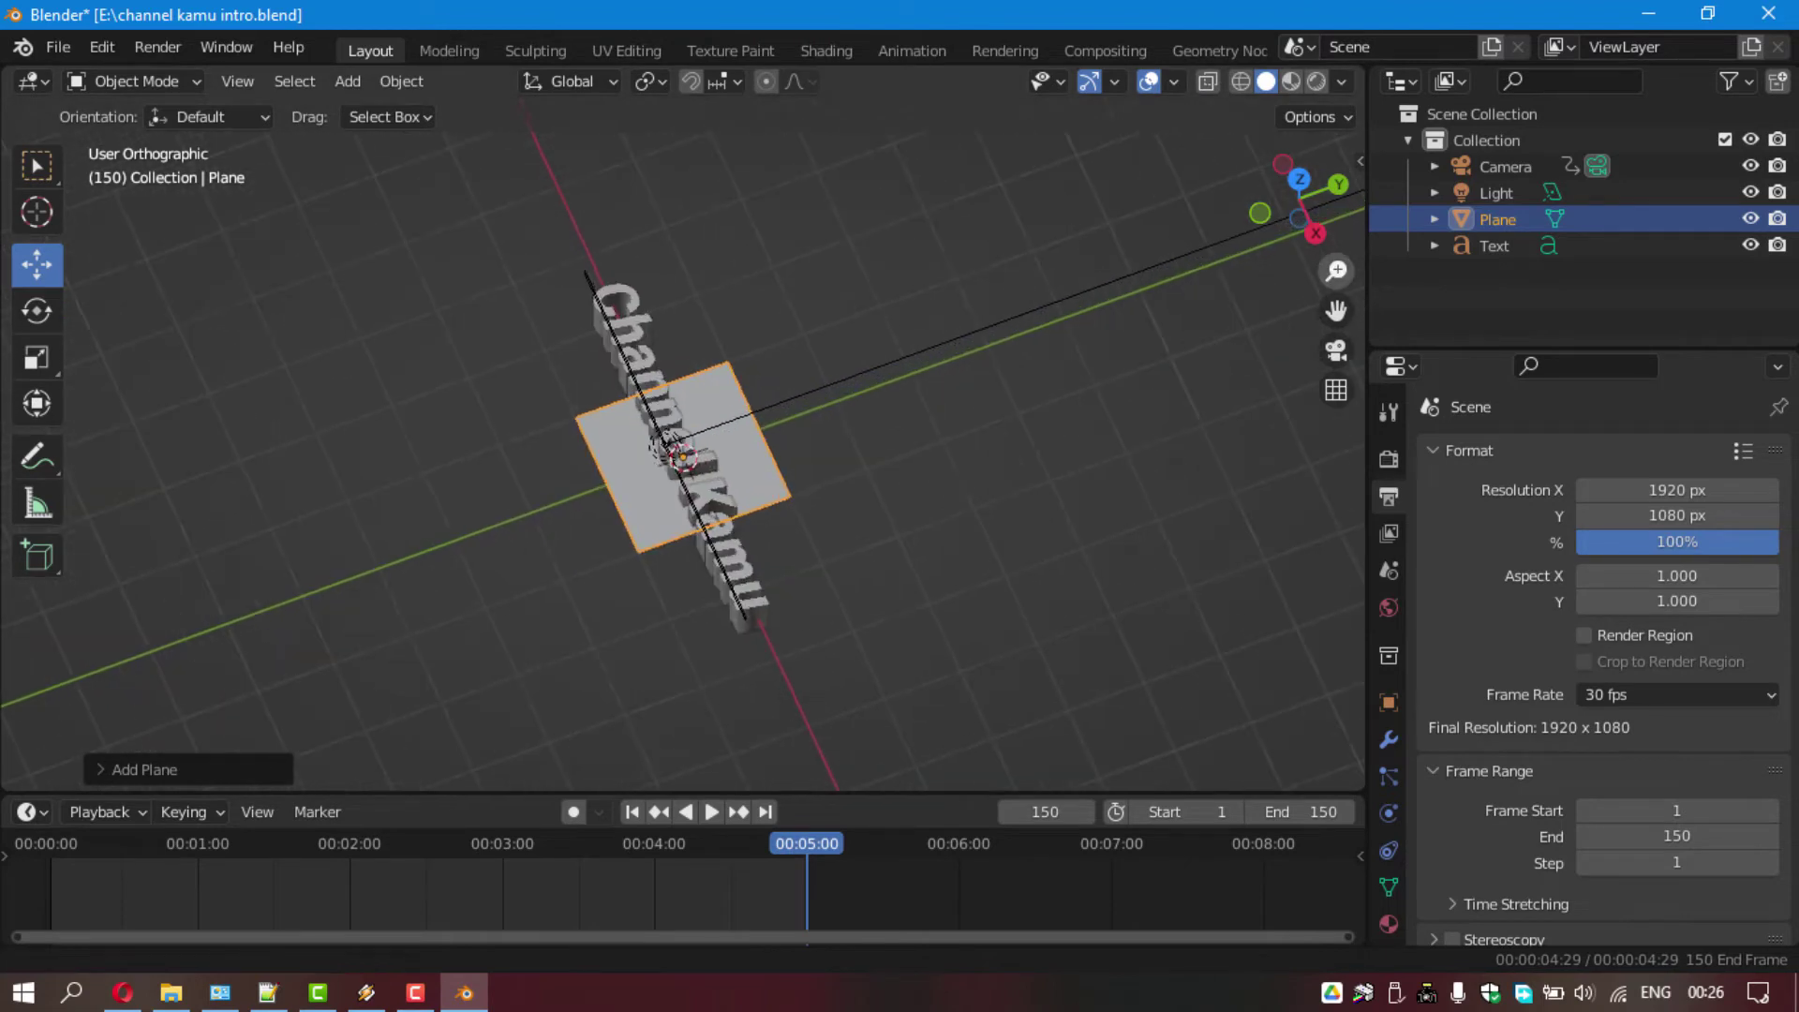
left_click_drag(1336, 271, 1336, 235)
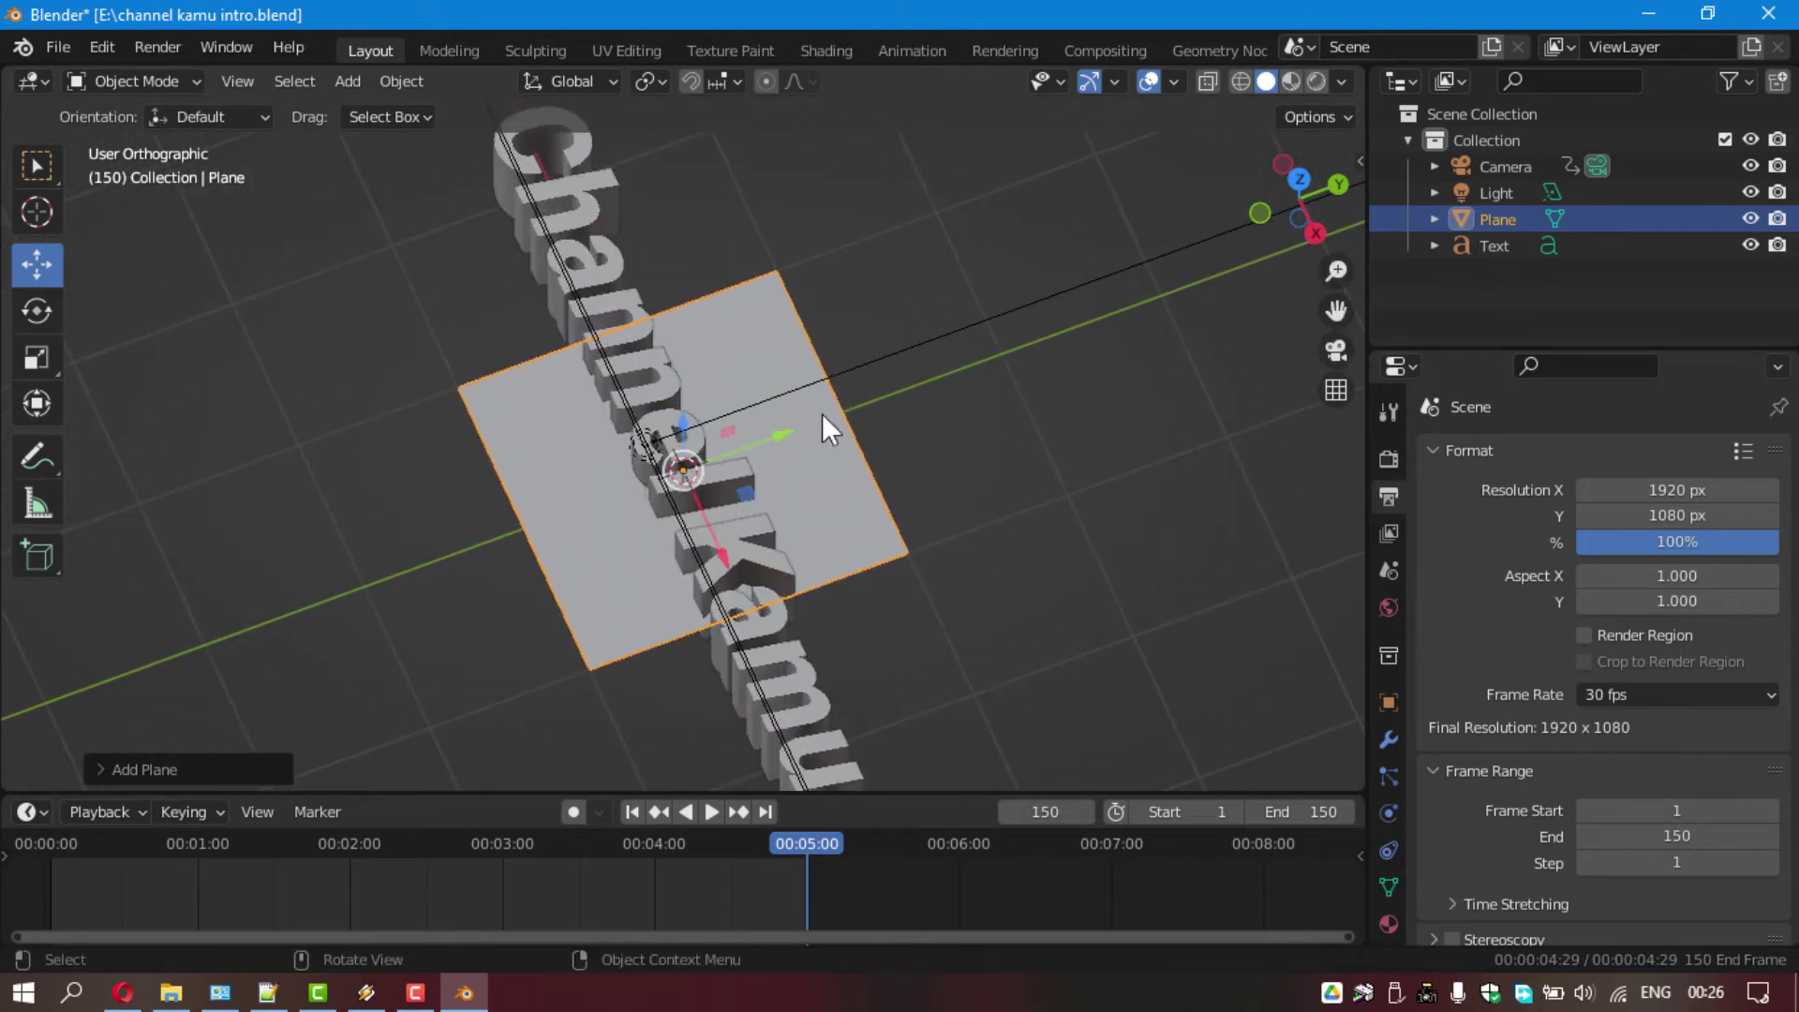
mouse_move(783, 481)
middle_mouse_down()
mouse_move(802, 420)
mouse_move(695, 433)
middle_mouse_up()
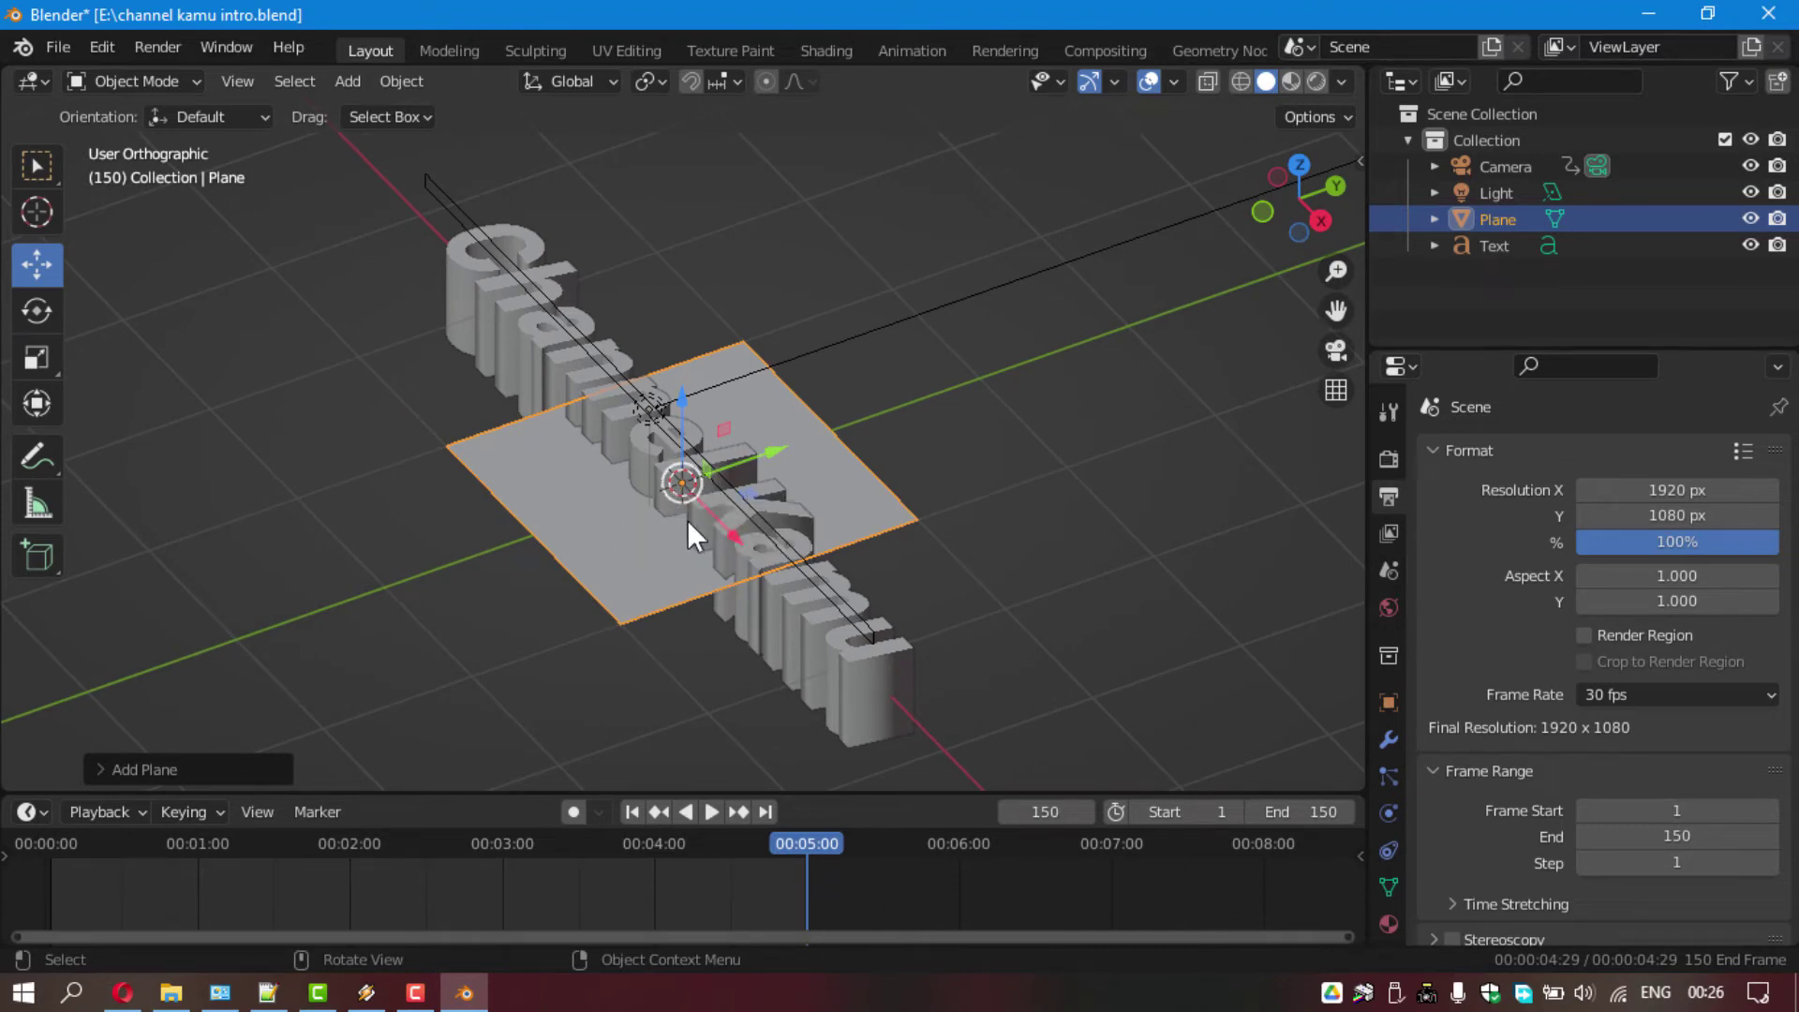
- Rotate the plane -90° on X to stand it upright and slide it to Y -0.29701 m
left_click(1388, 703)
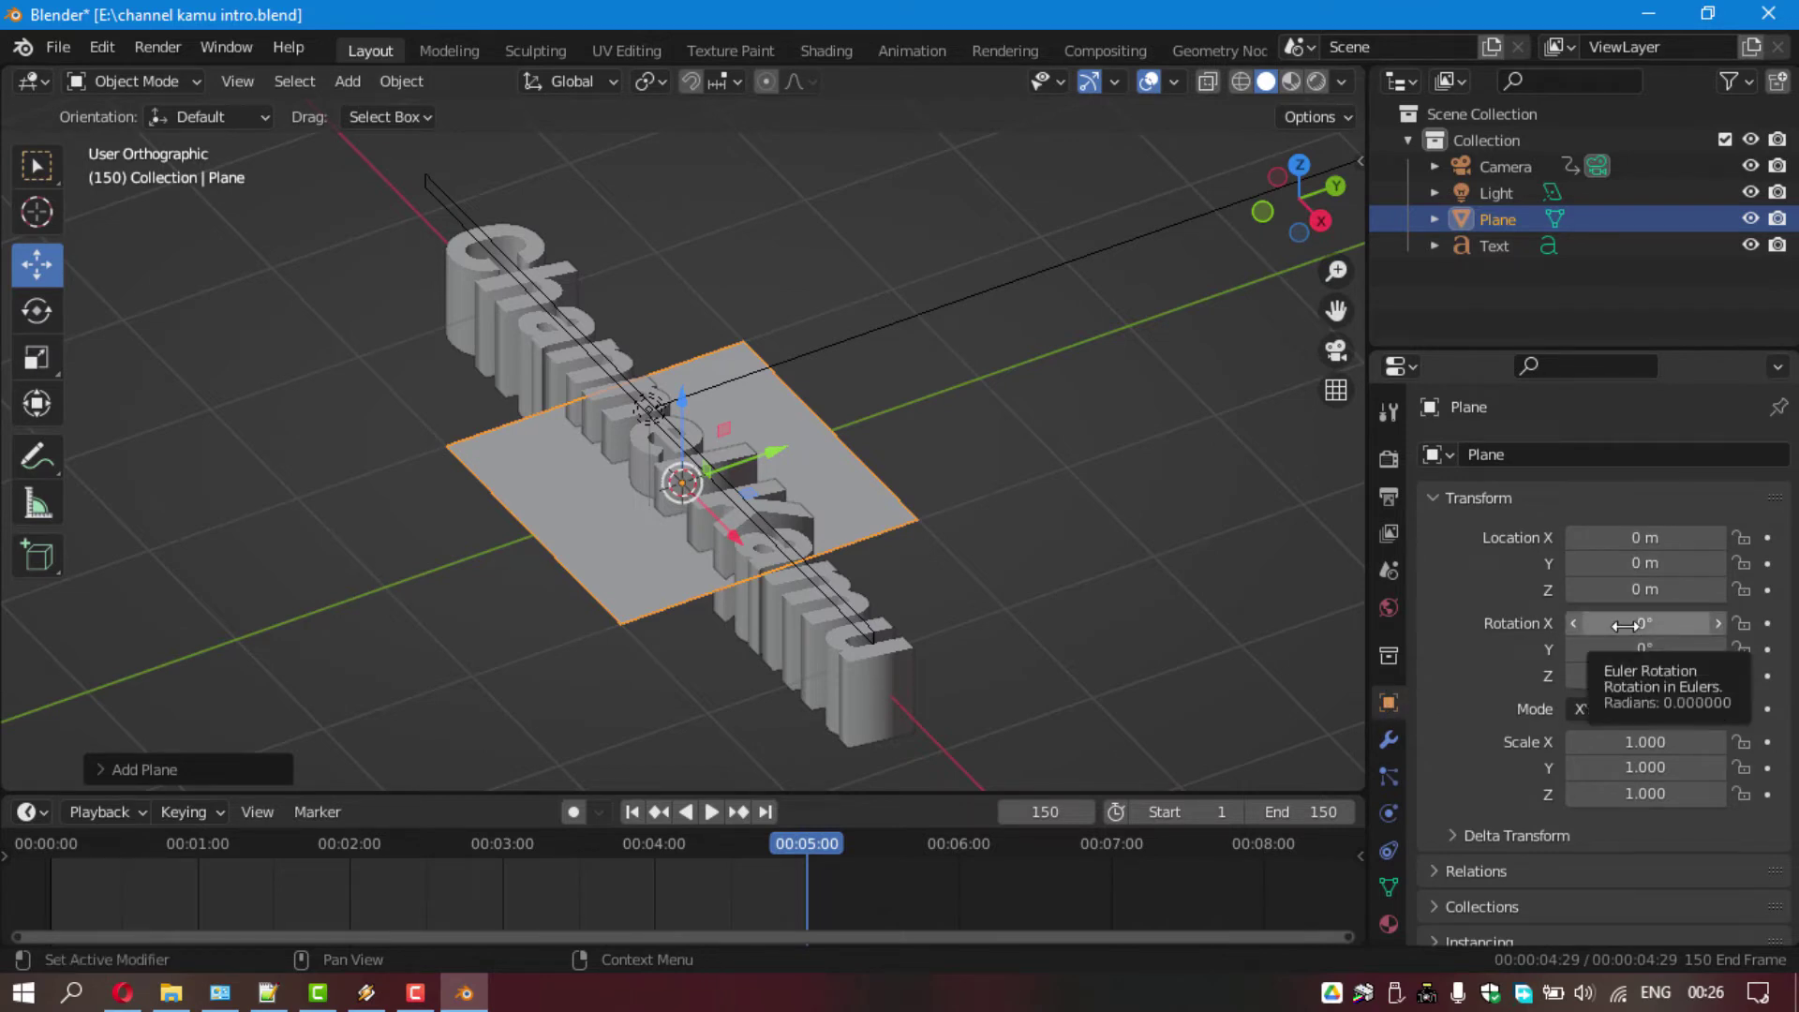
mouse_move(1626, 625)
left_mouse_down()
mouse_move(1687, 625)
mouse_move(1593, 623)
left_mouse_up()
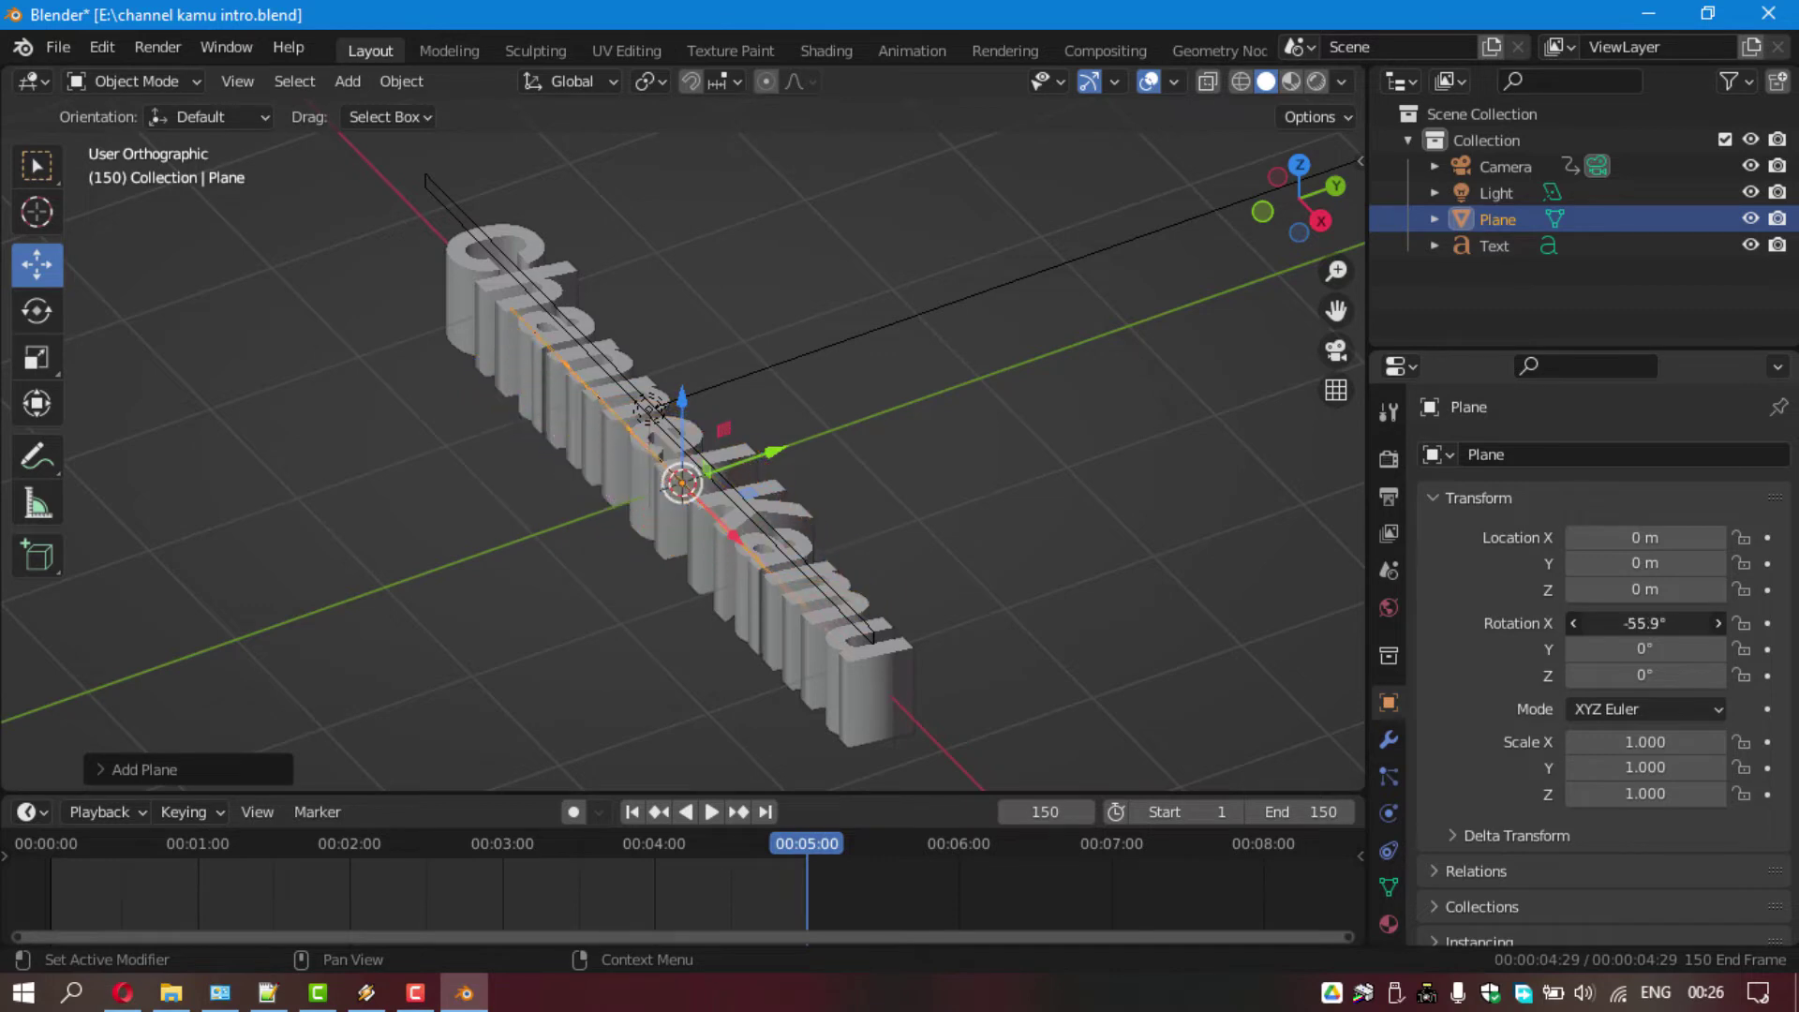
left_click(1668, 623)
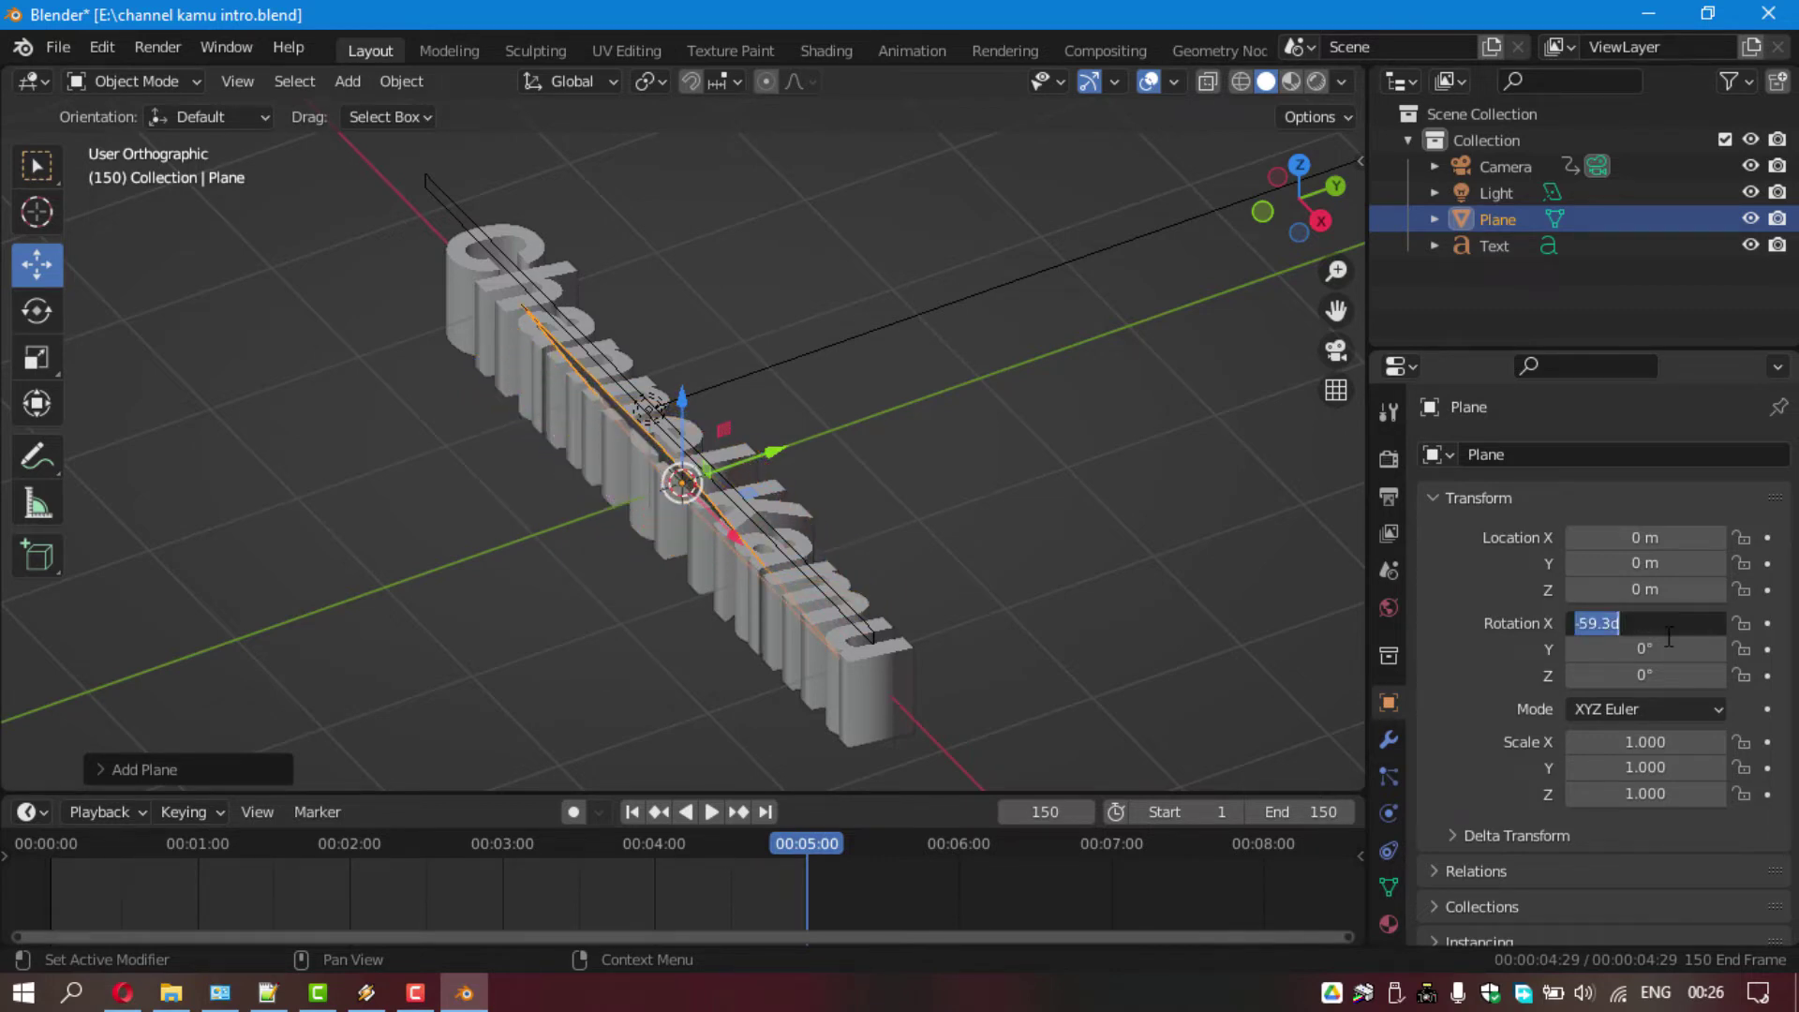
type("-90")
key("Return")
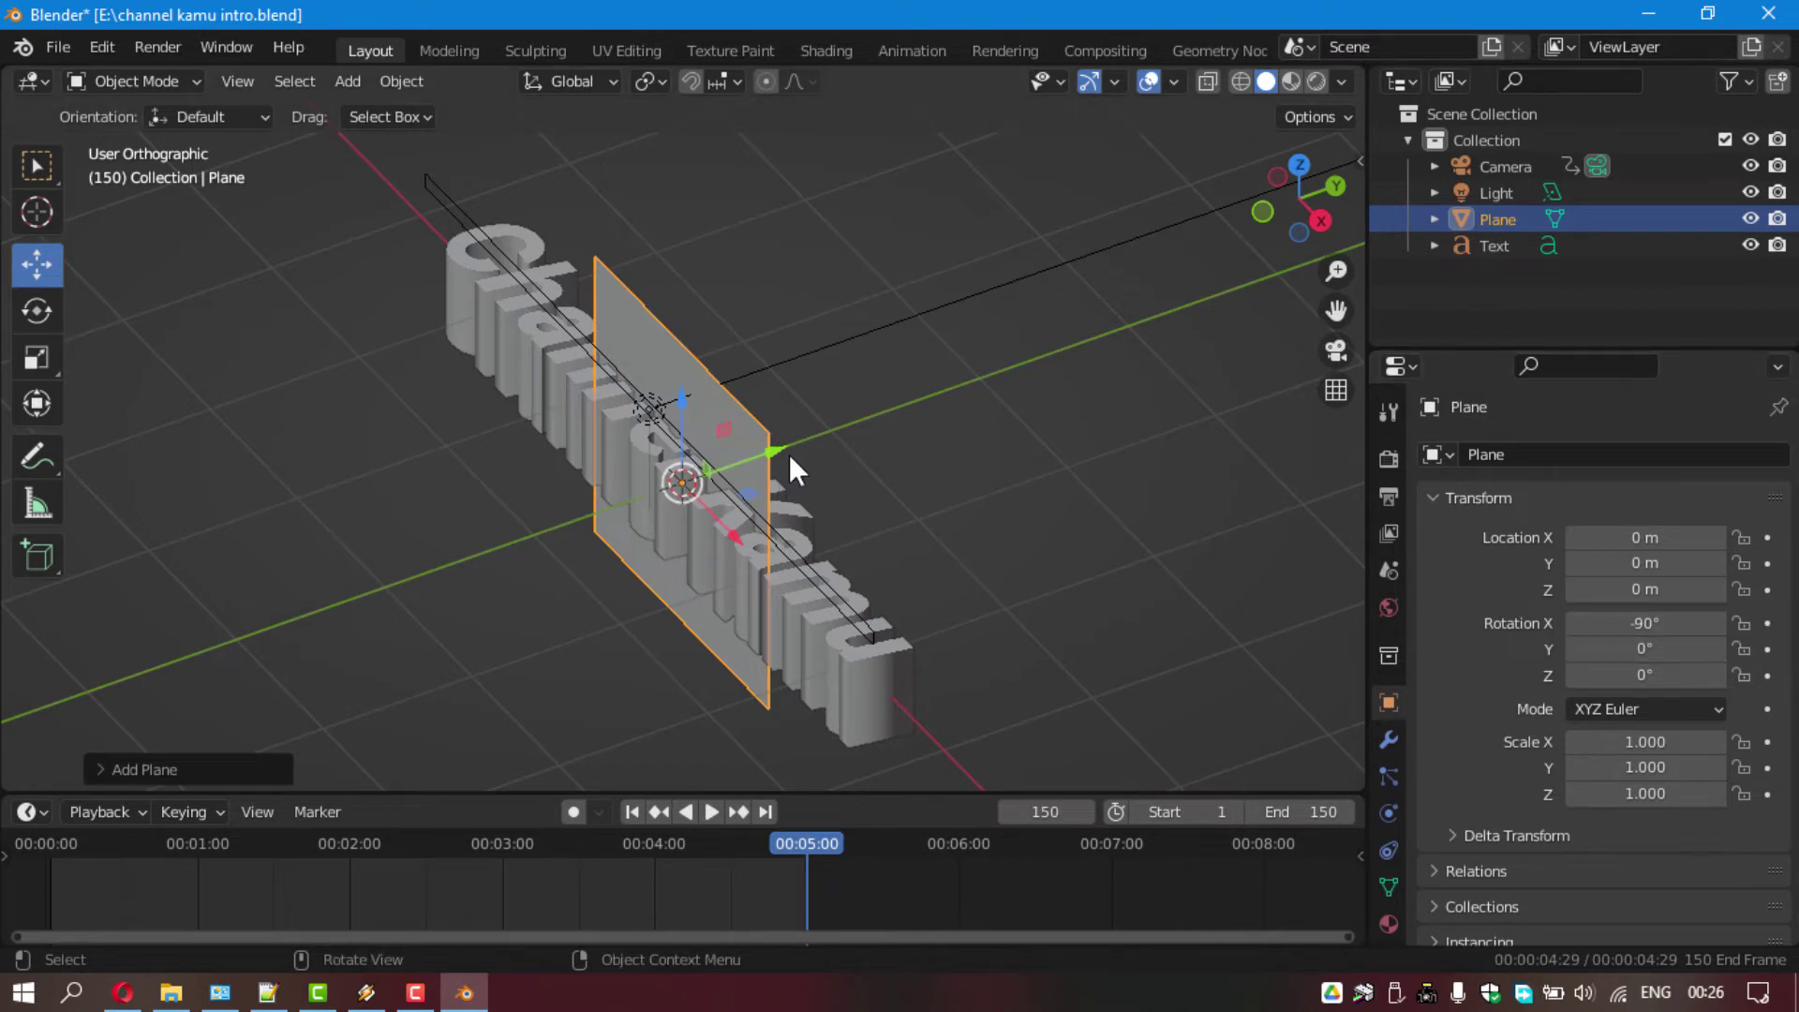
left_click_drag(783, 451, 727, 471)
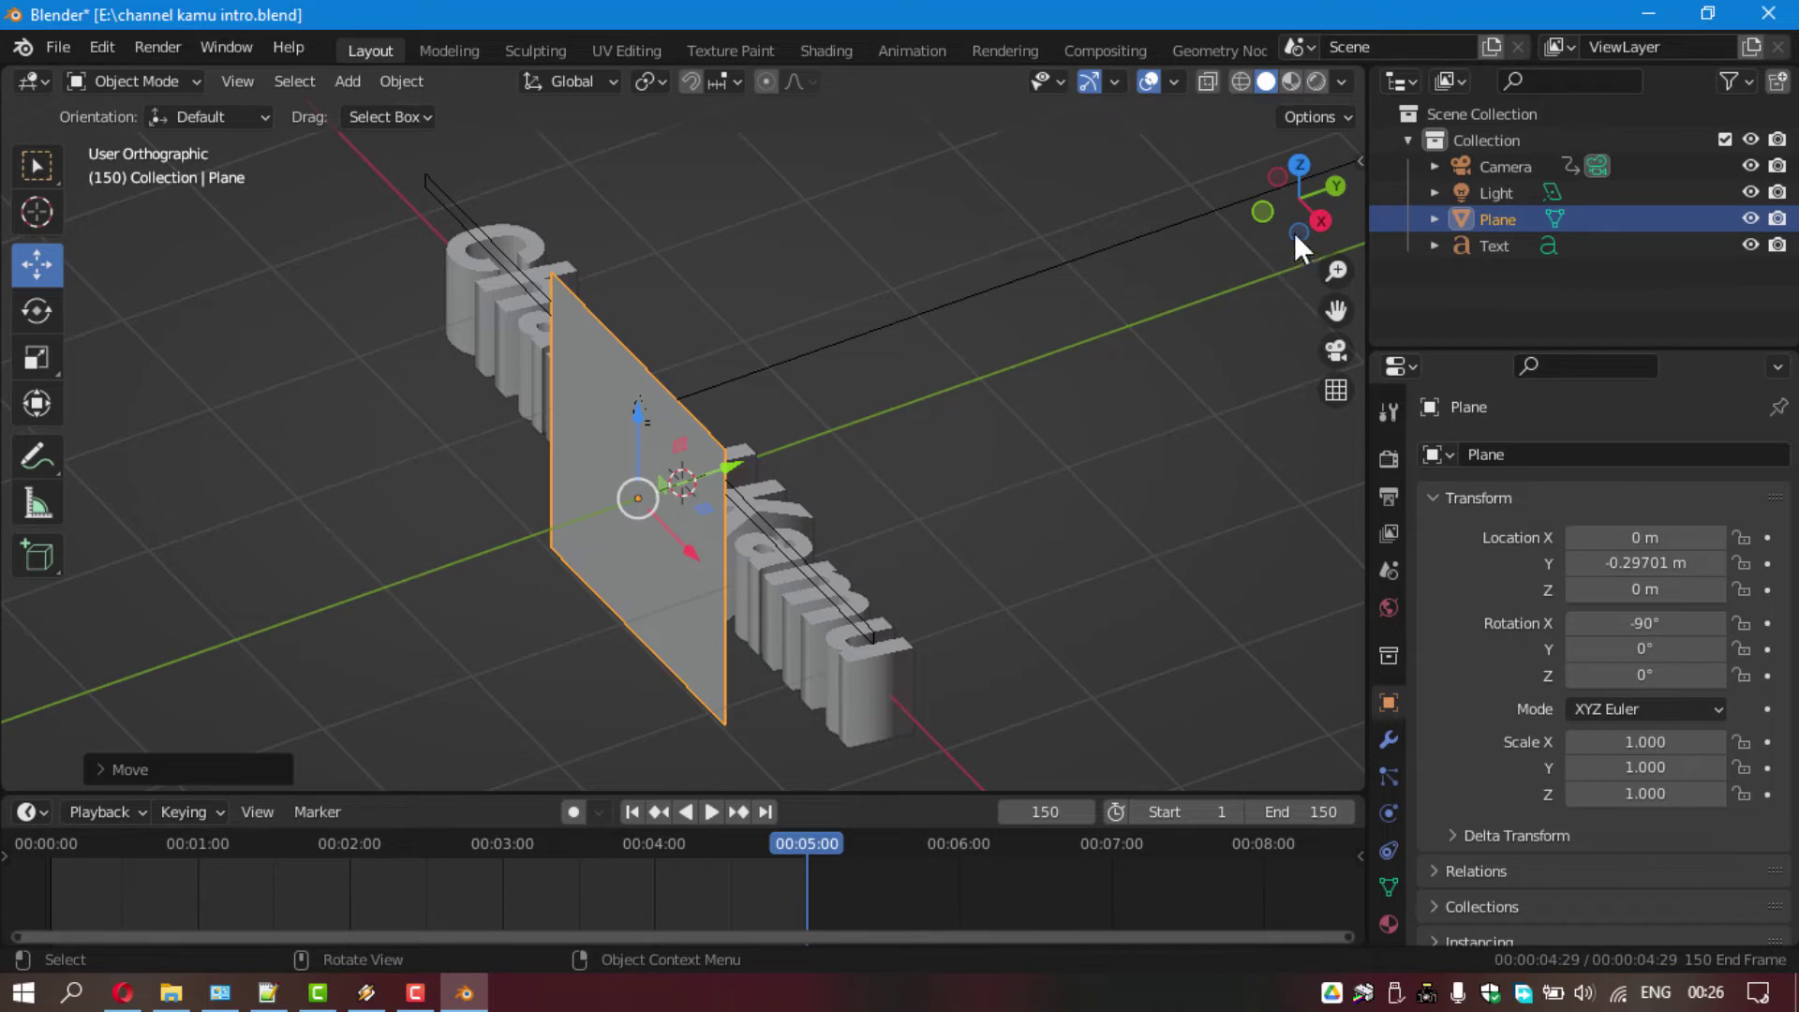
- In camera view, scale the plane up to 3.303 and tilt it to -83.4° on X
left_click(1331, 347)
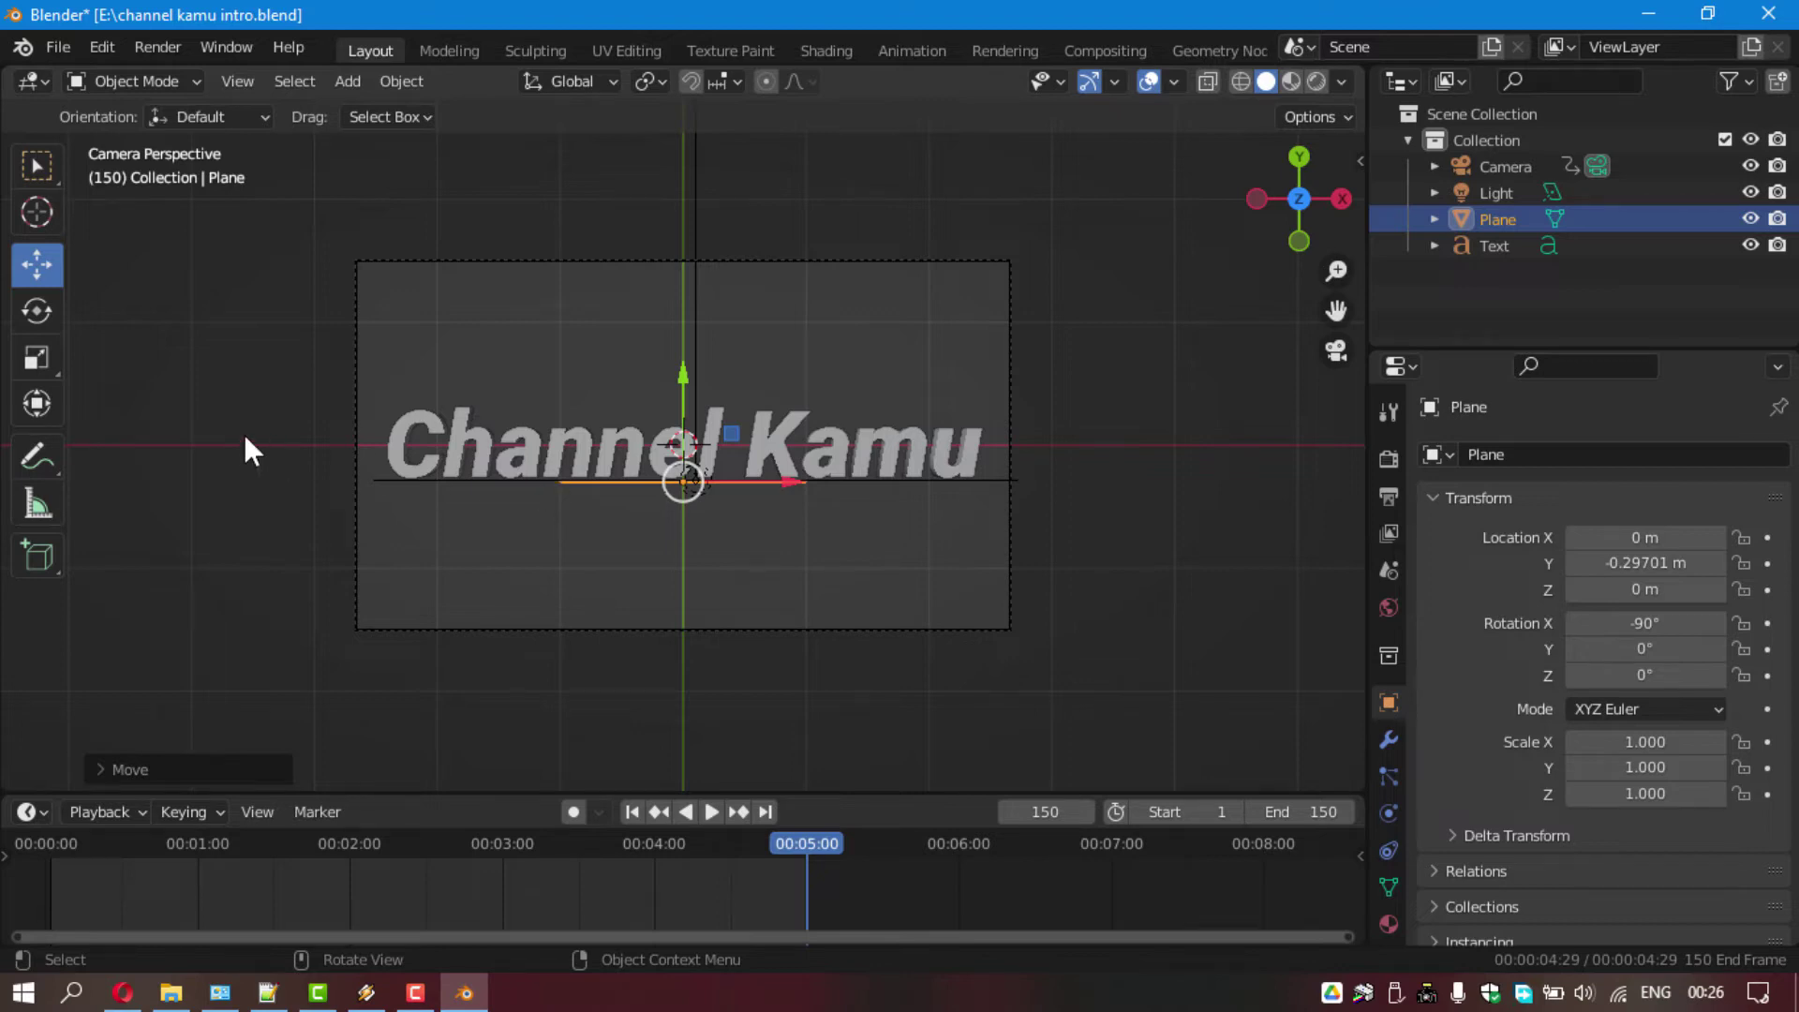
left_click(41, 356)
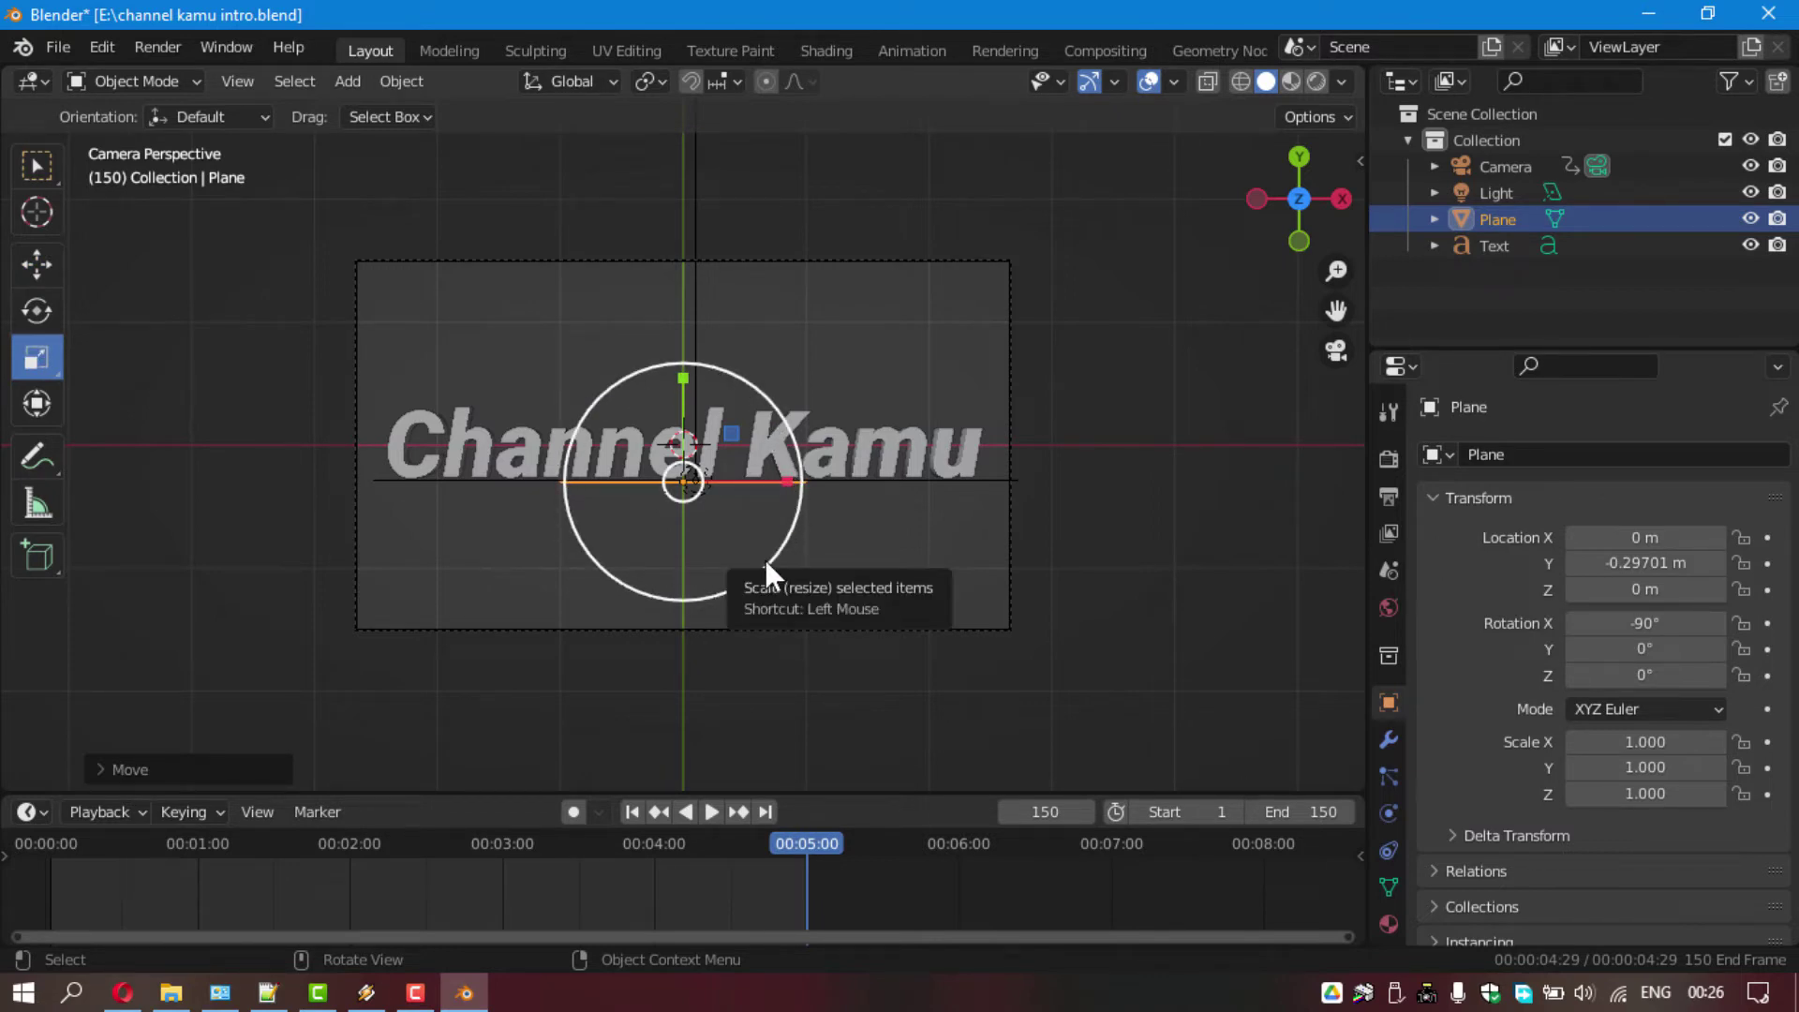
left_click_drag(769, 560, 1148, 698)
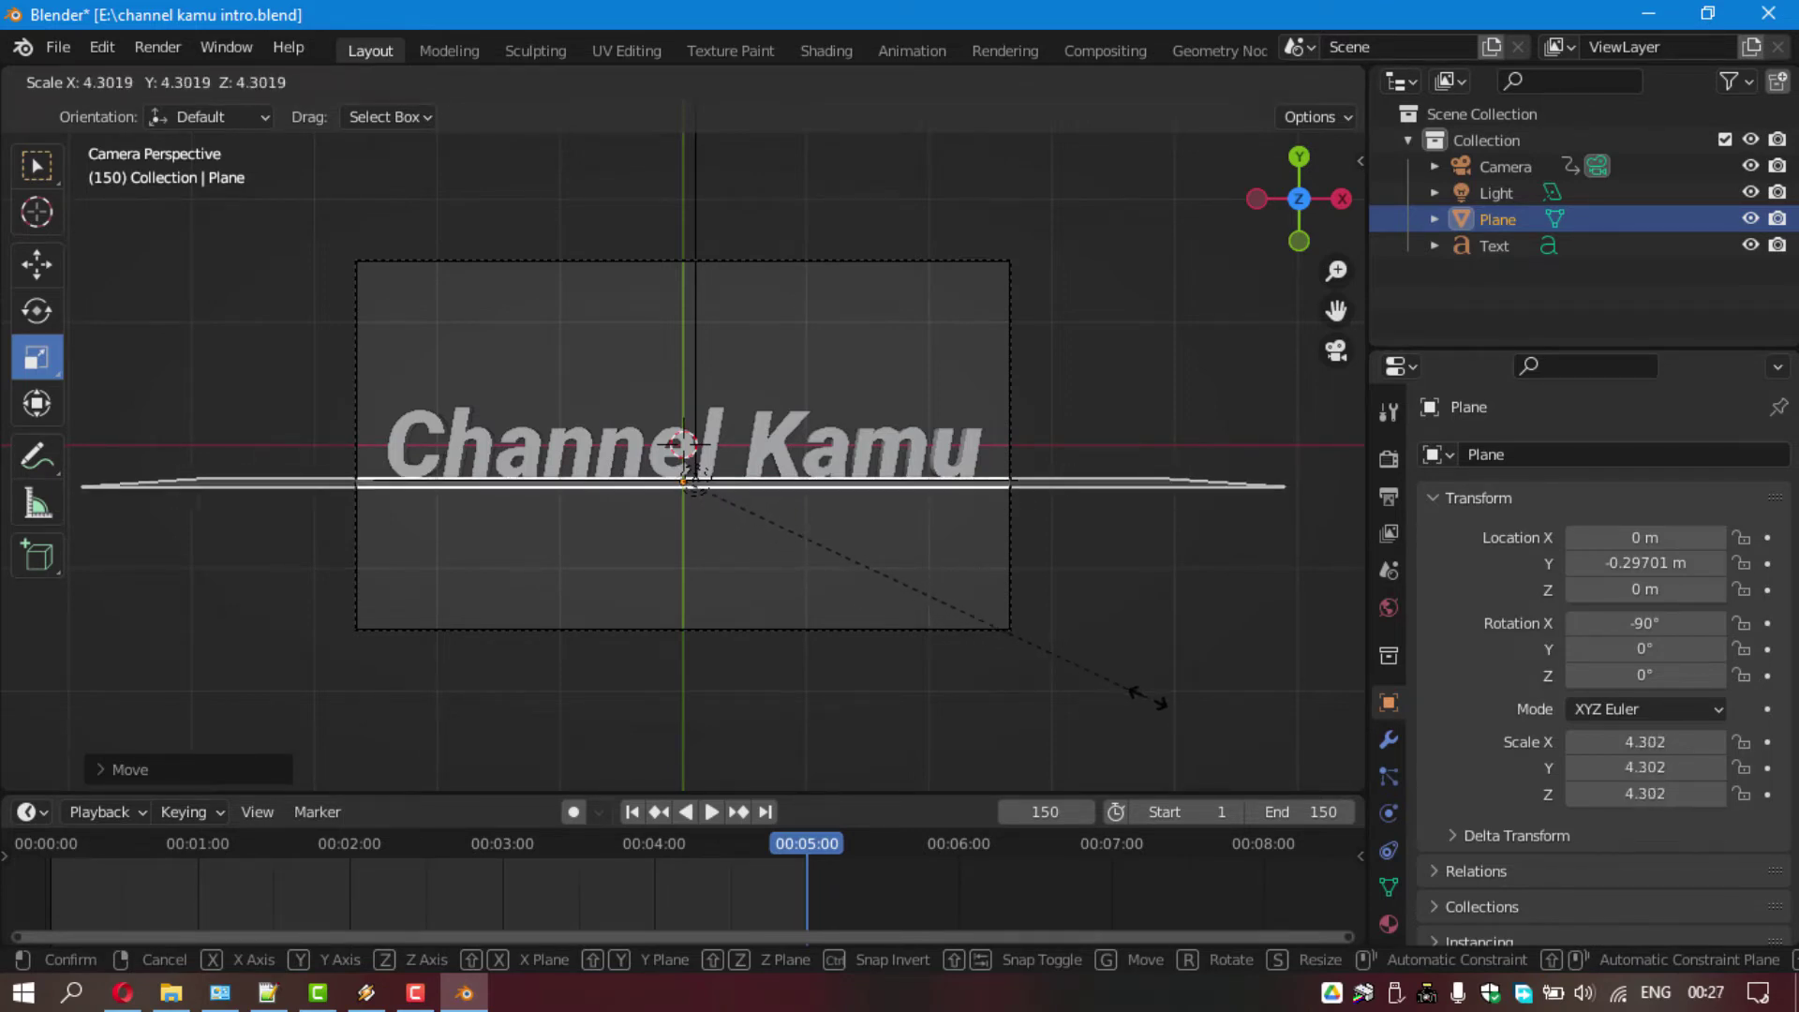
left_click_drag(1148, 698, 1168, 704)
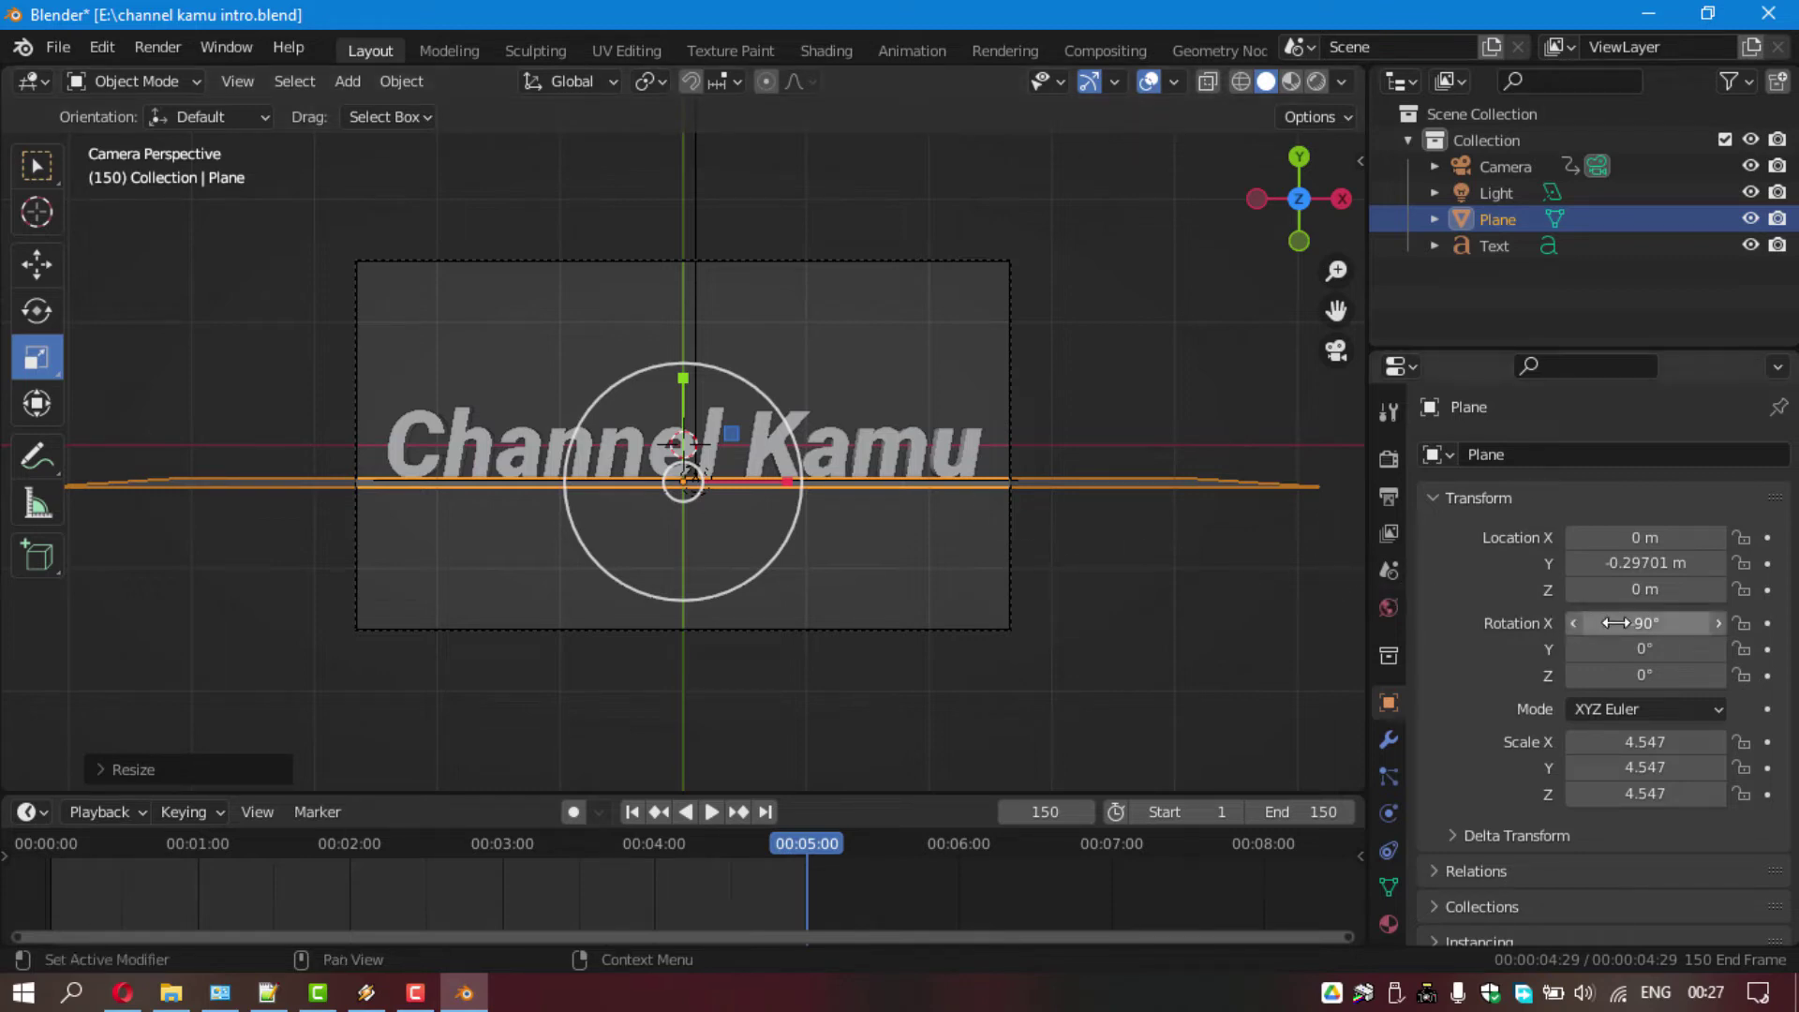
left_click_drag(1645, 623, 1683, 624)
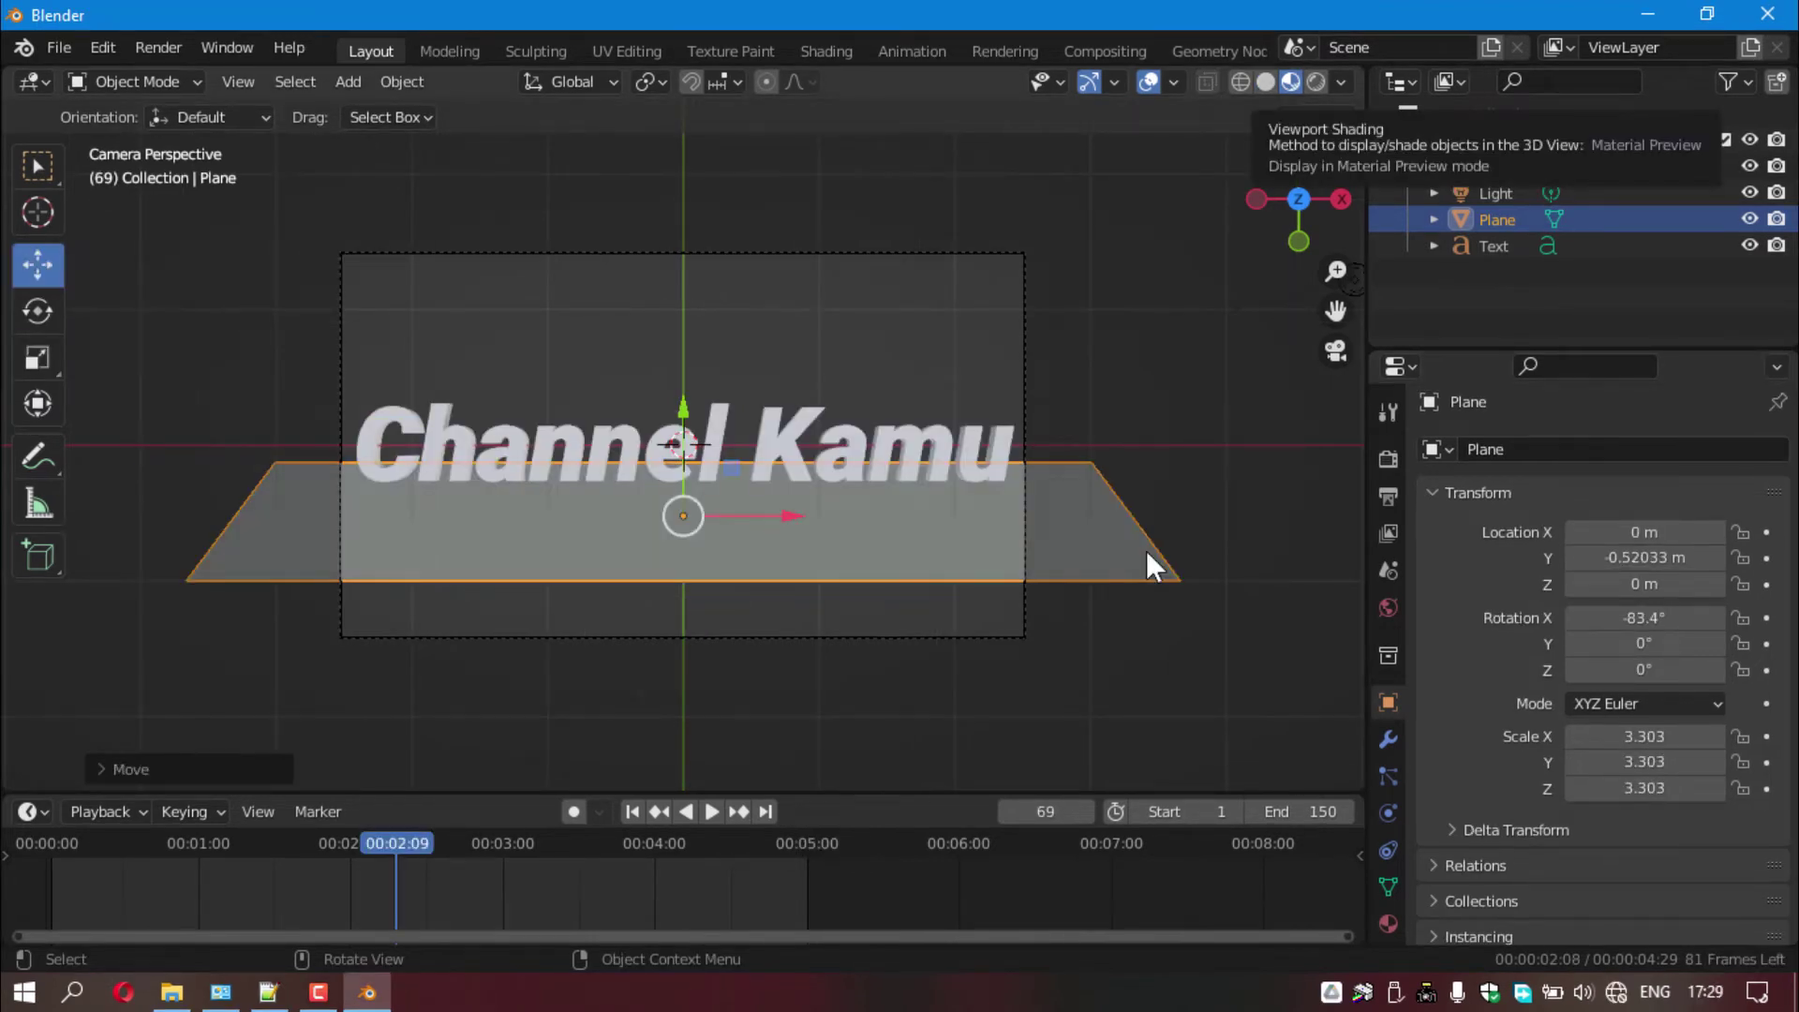
- Give the Channel Kamu text a new material, Material.001, with a bright yellow base colour
left_click(1385, 924)
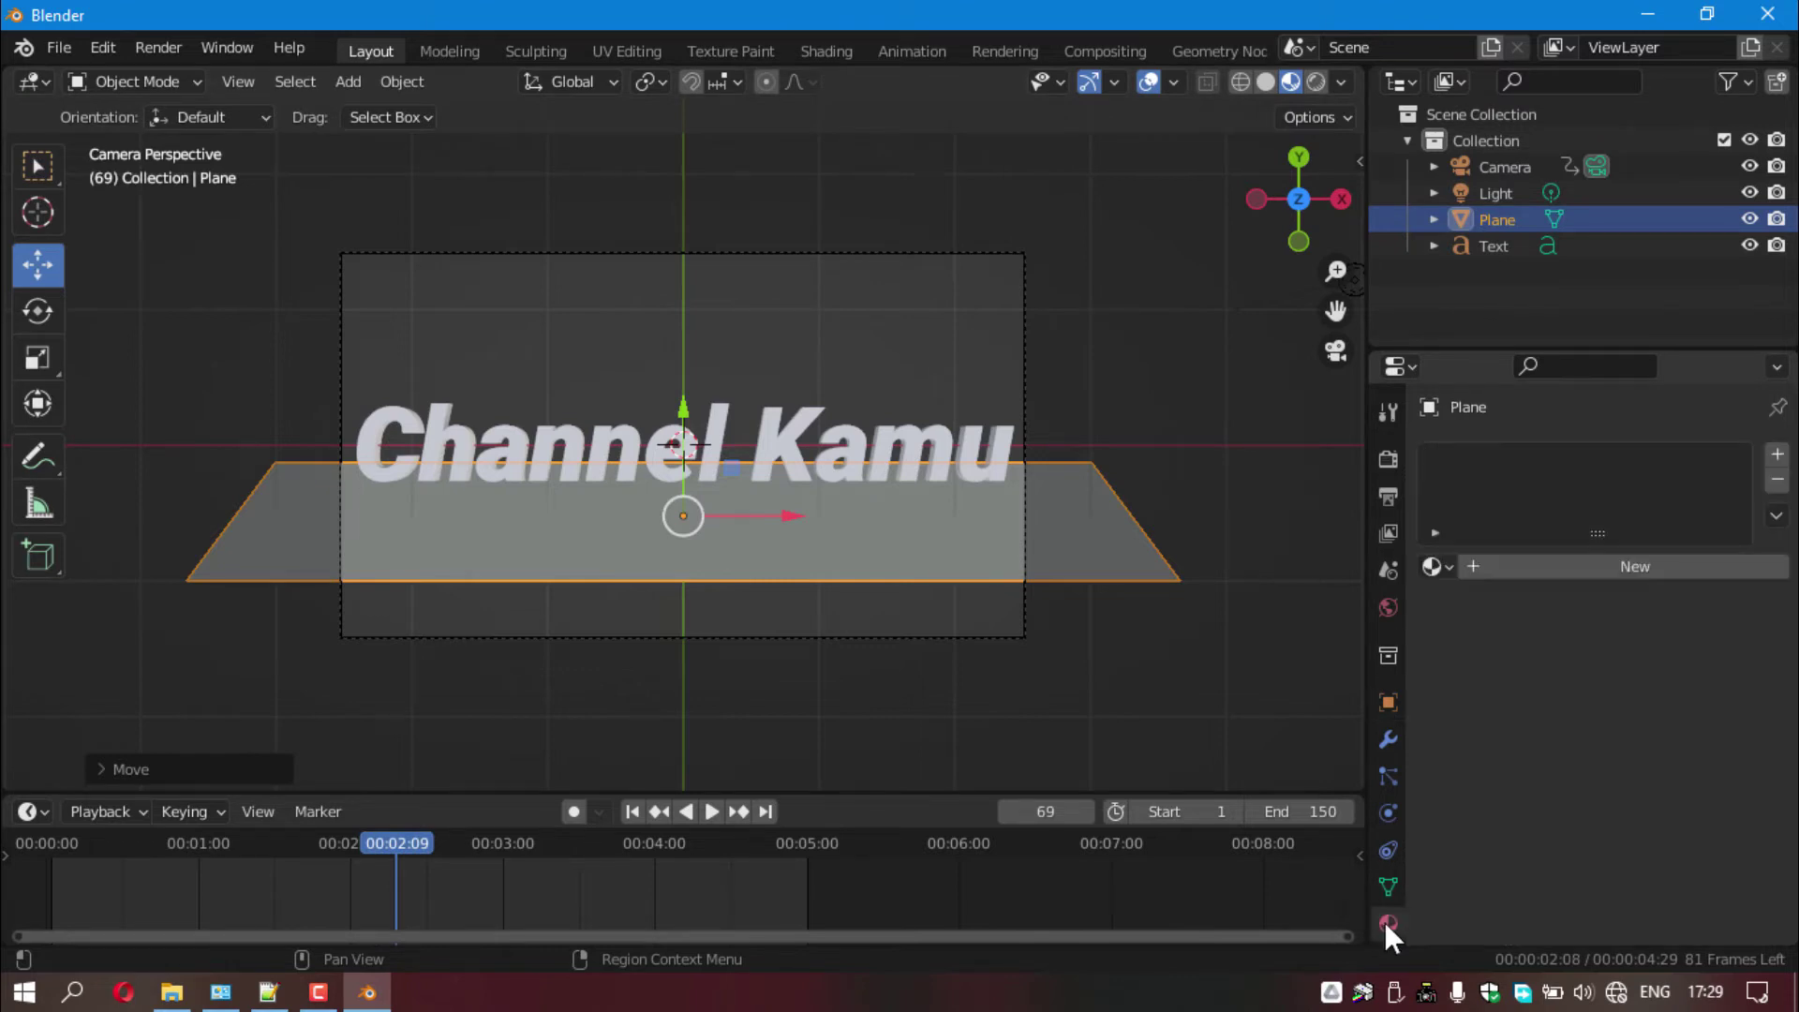
left_click(807, 412)
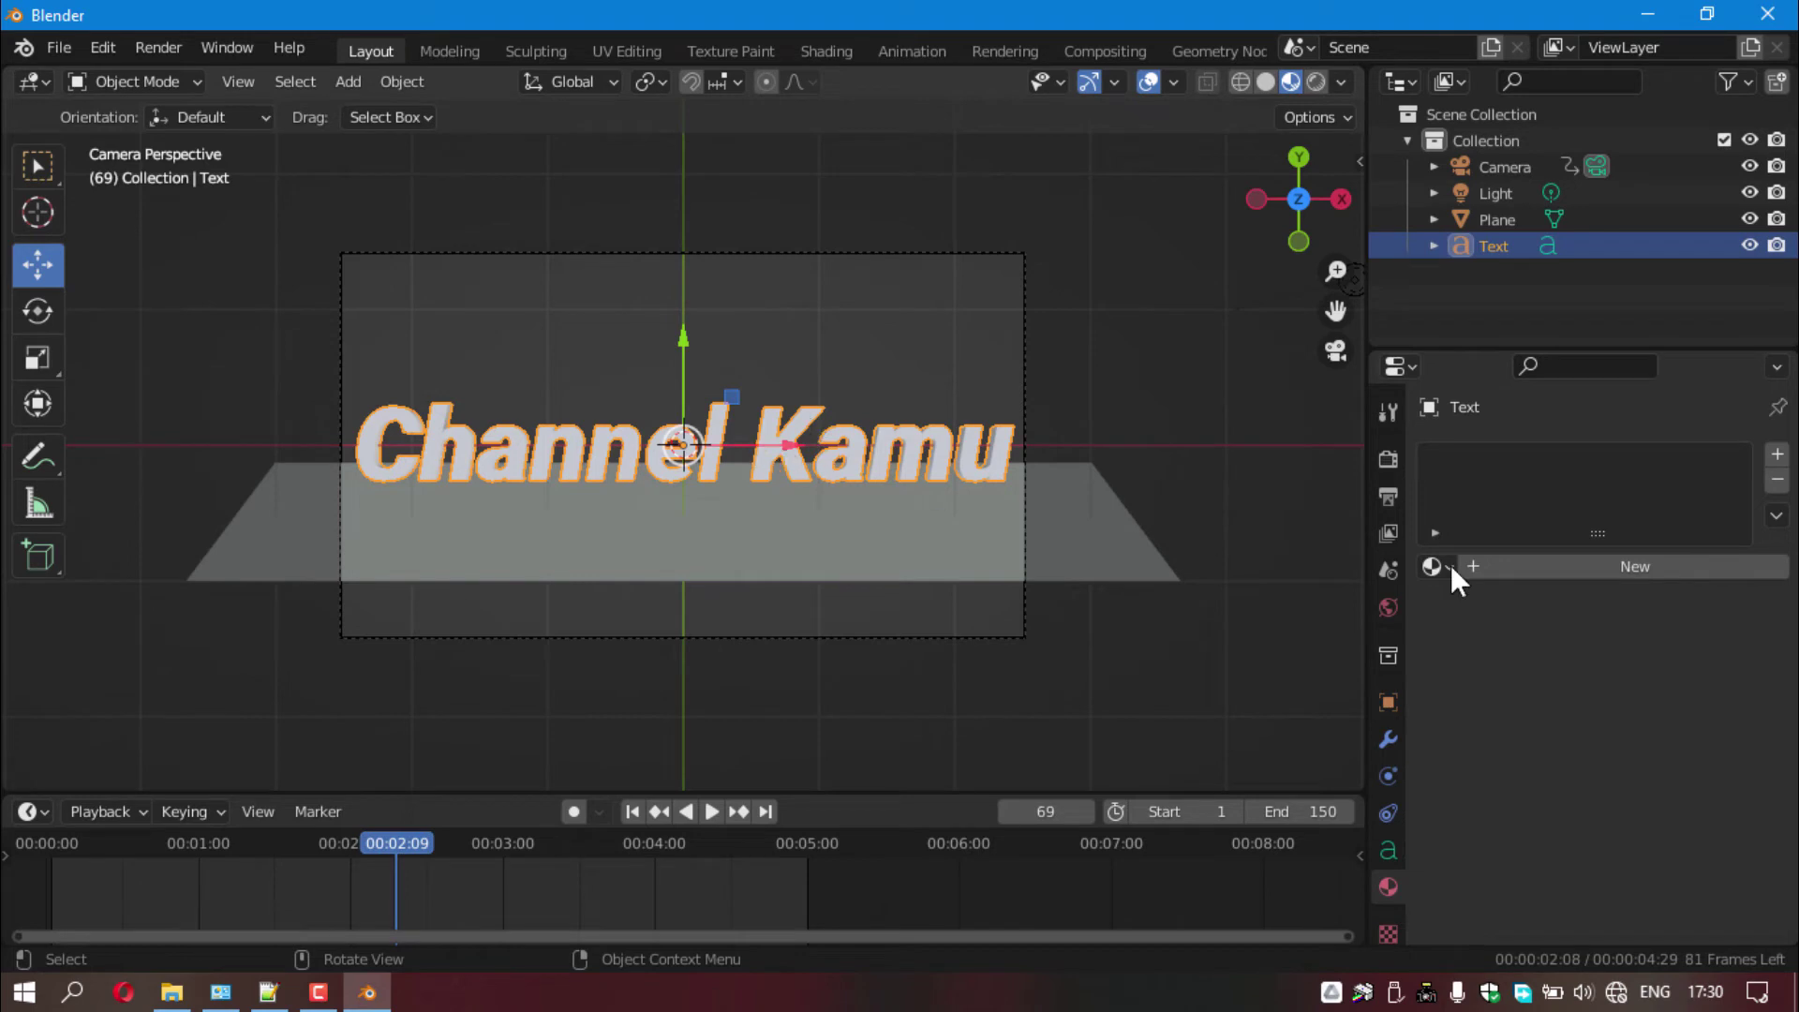
left_click(1523, 568)
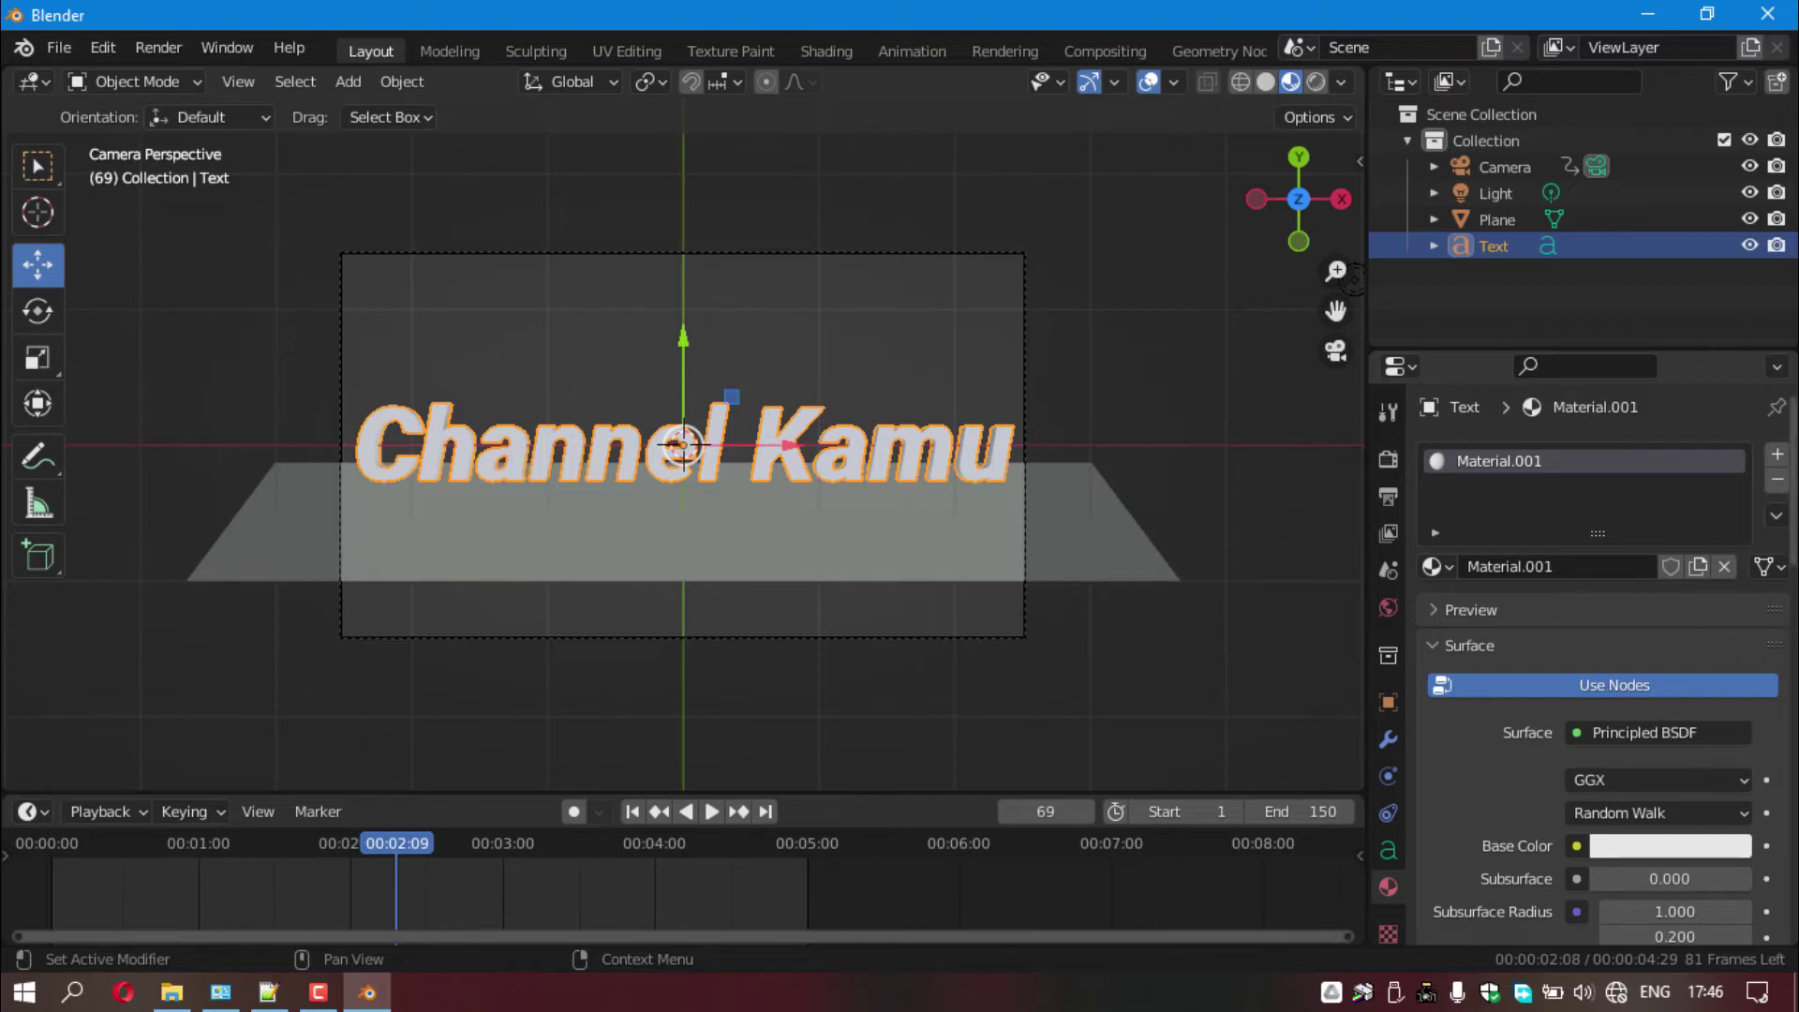
scroll(1752, 633, "down", 3)
scroll(1762, 662, "down", 1)
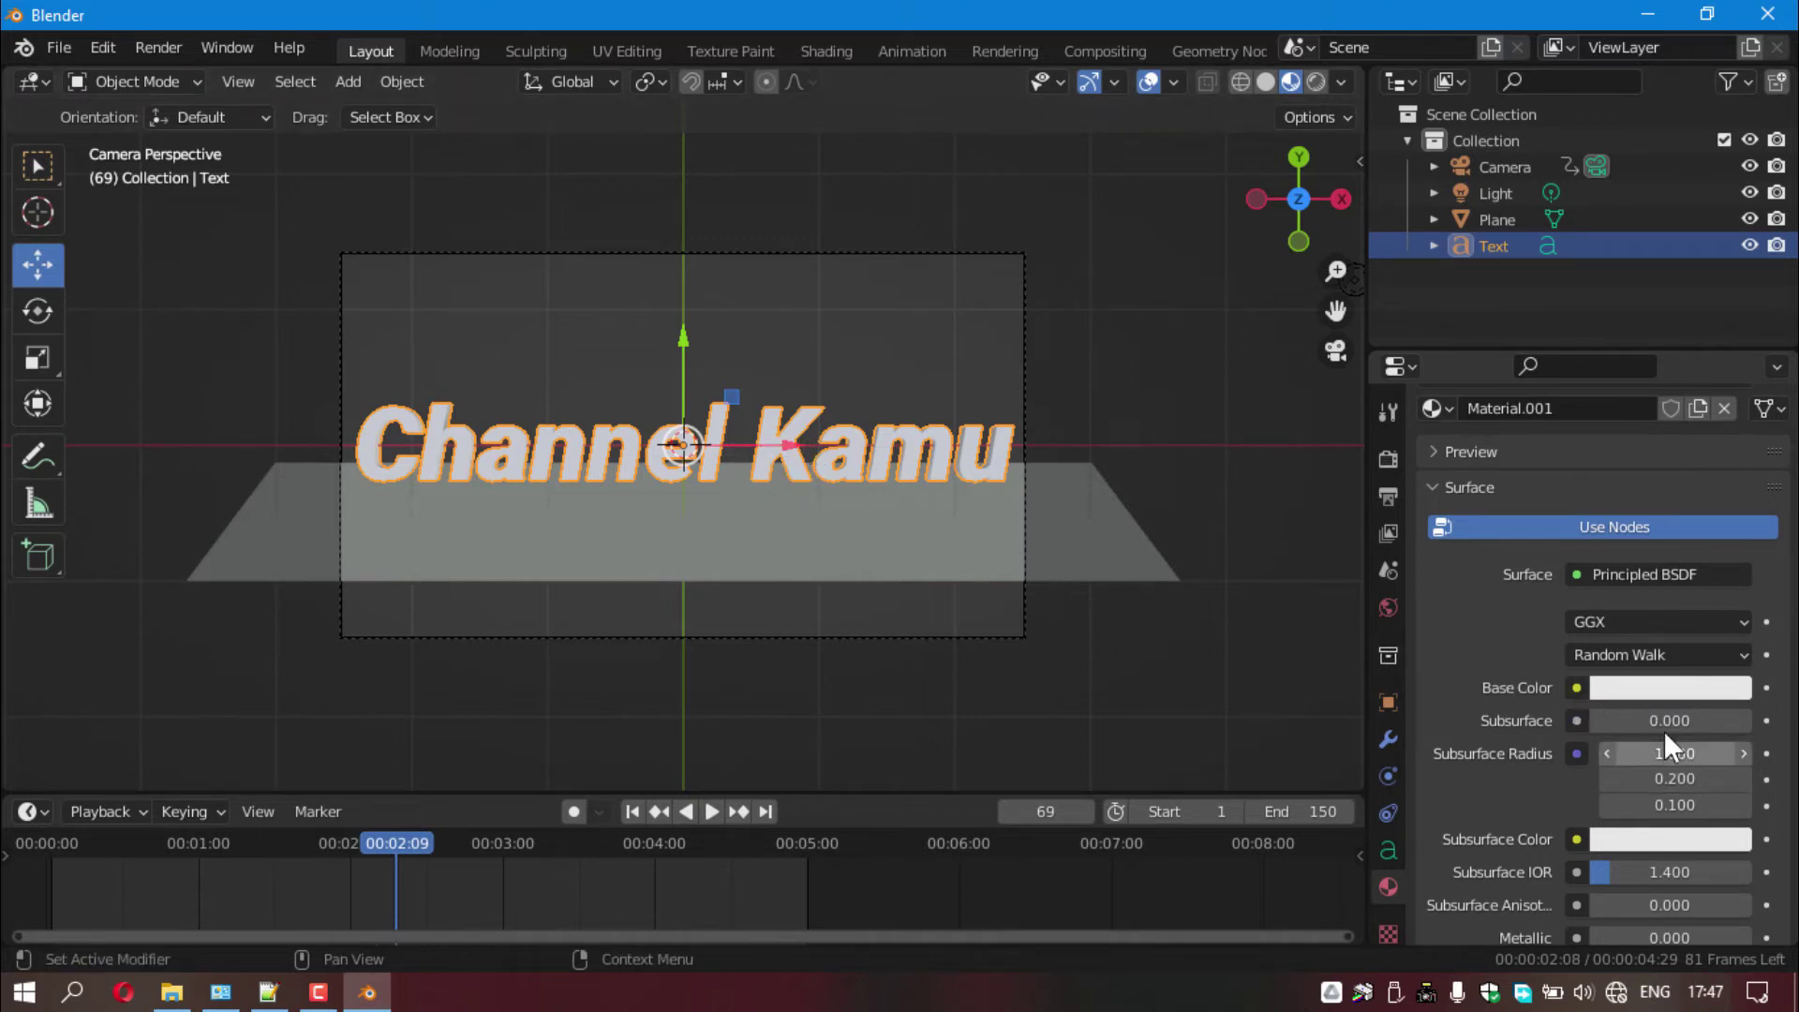
left_click(1658, 689)
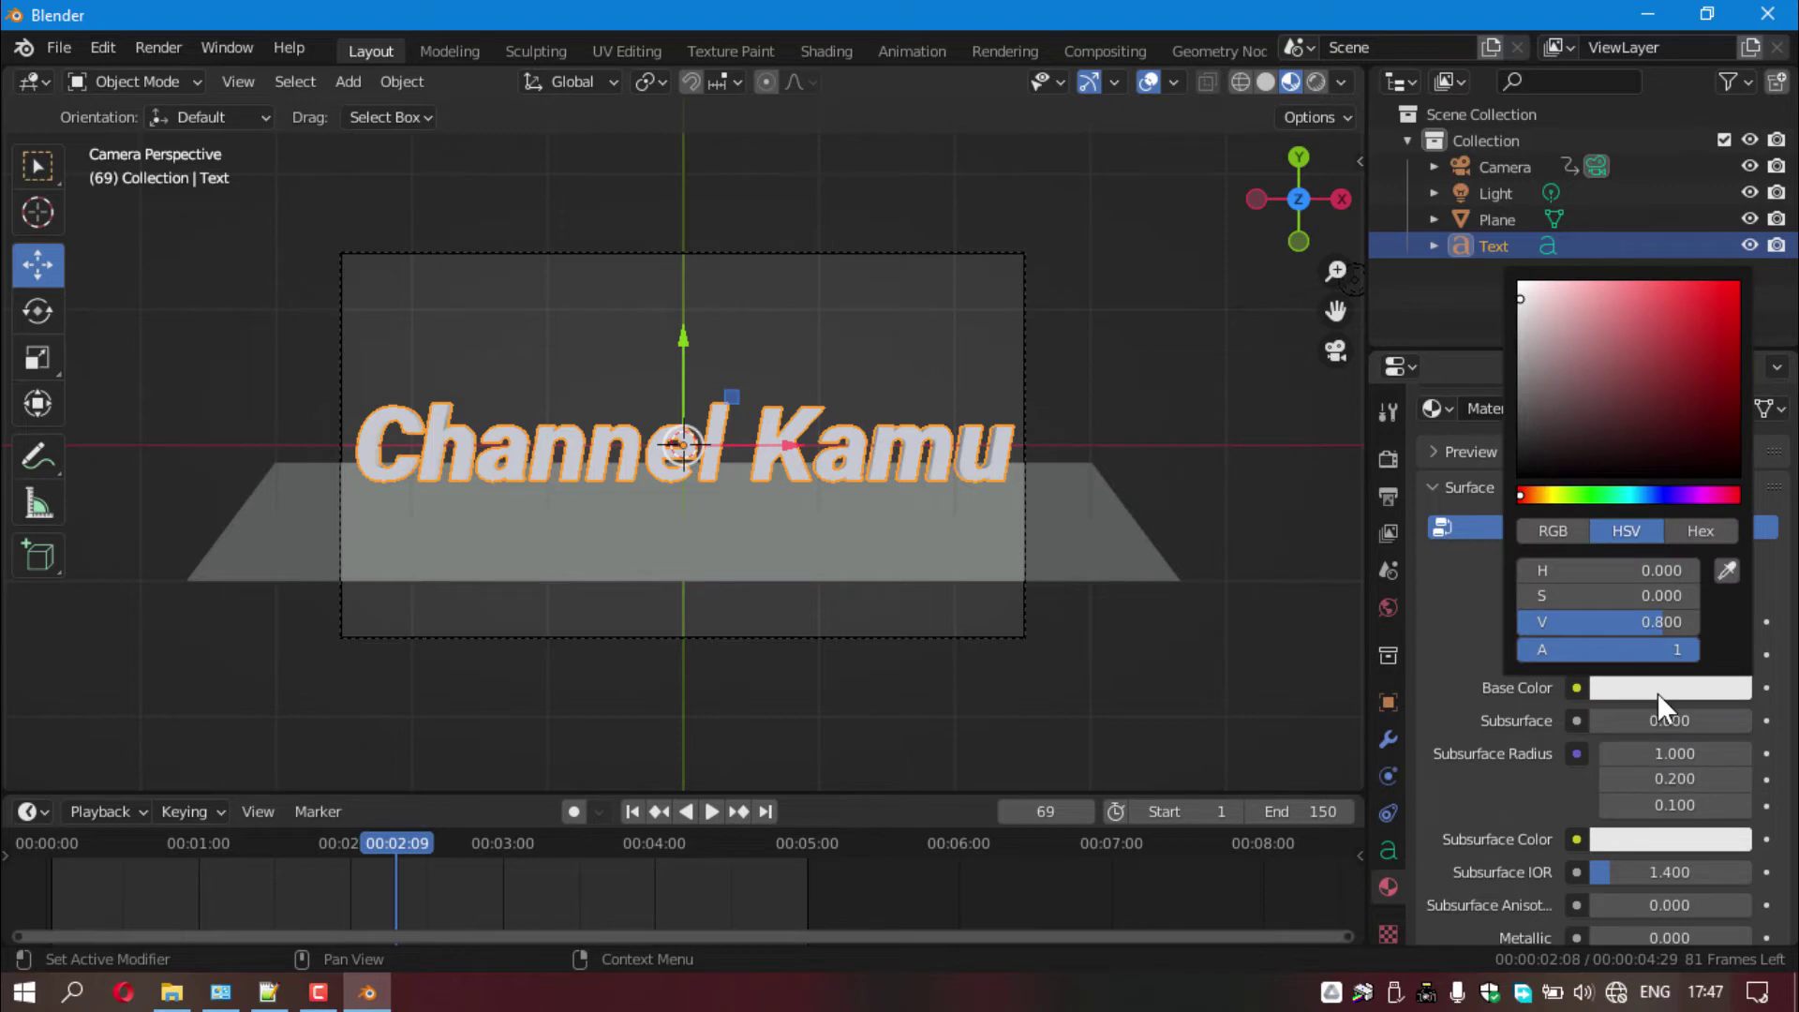
left_click(1655, 284)
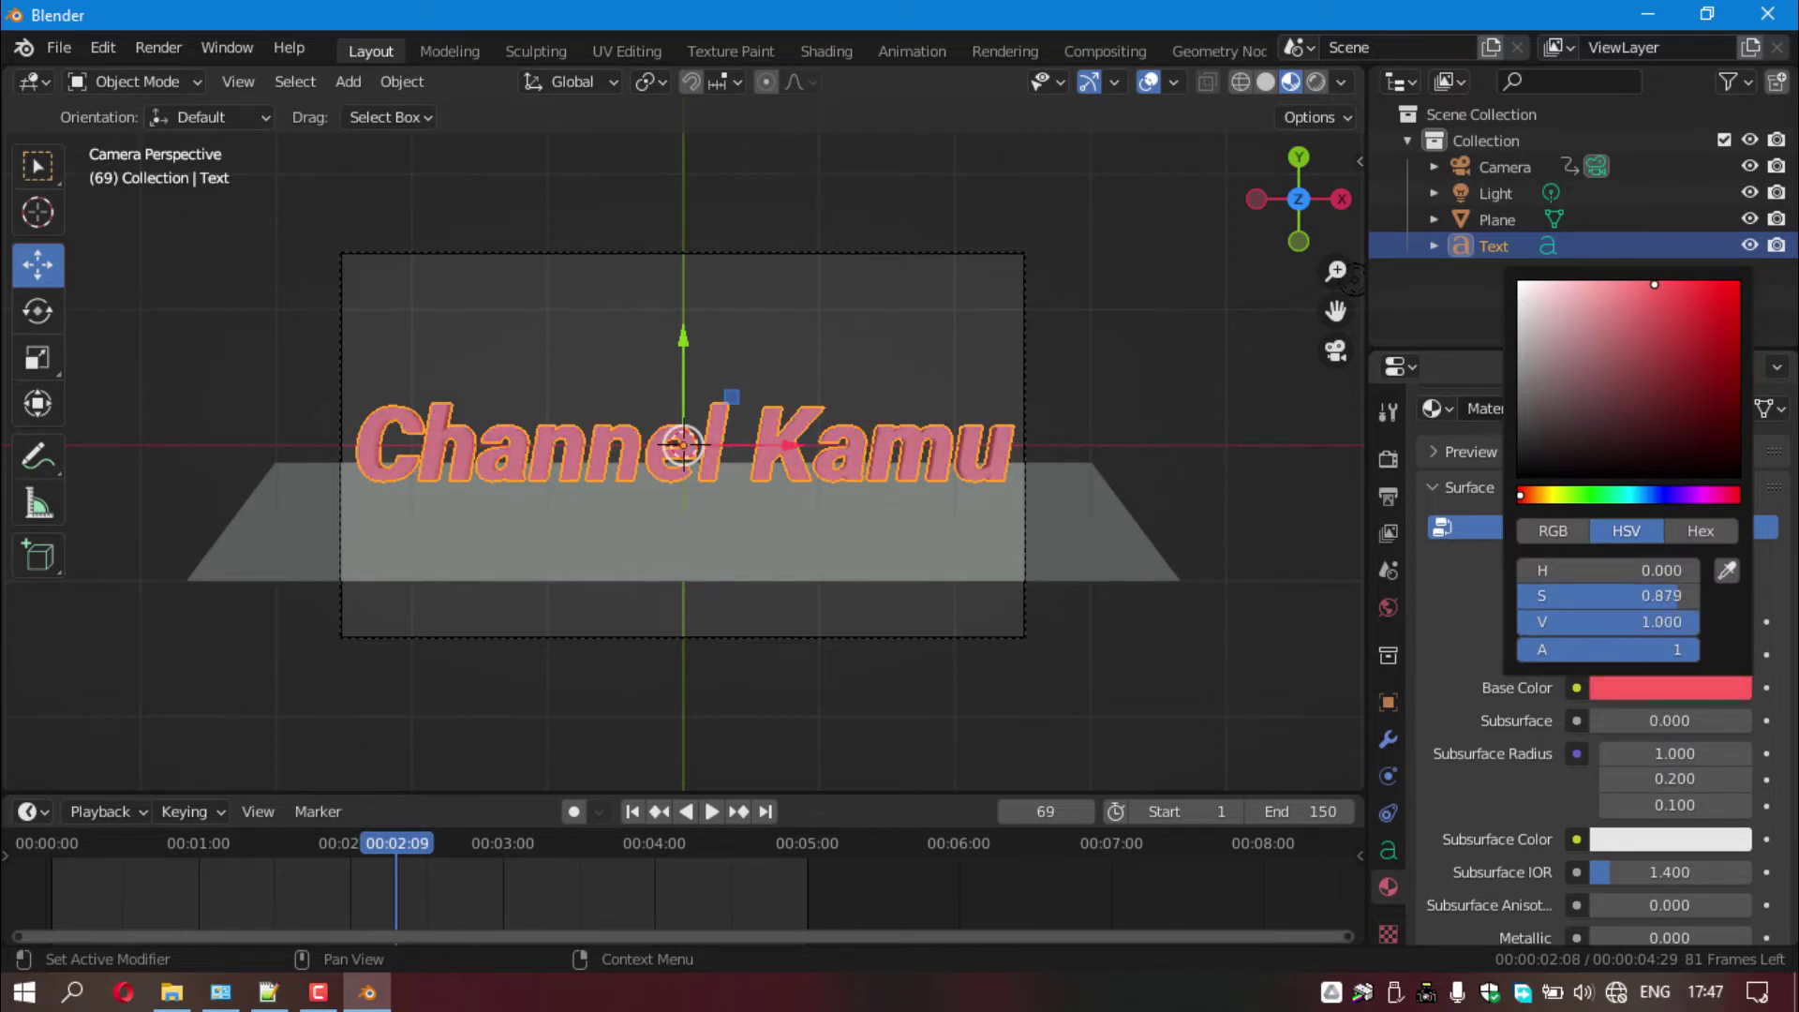
mouse_move(1557, 496)
left_mouse_down()
mouse_move(1729, 495)
mouse_move(1711, 495)
mouse_move(1735, 284)
left_mouse_up()
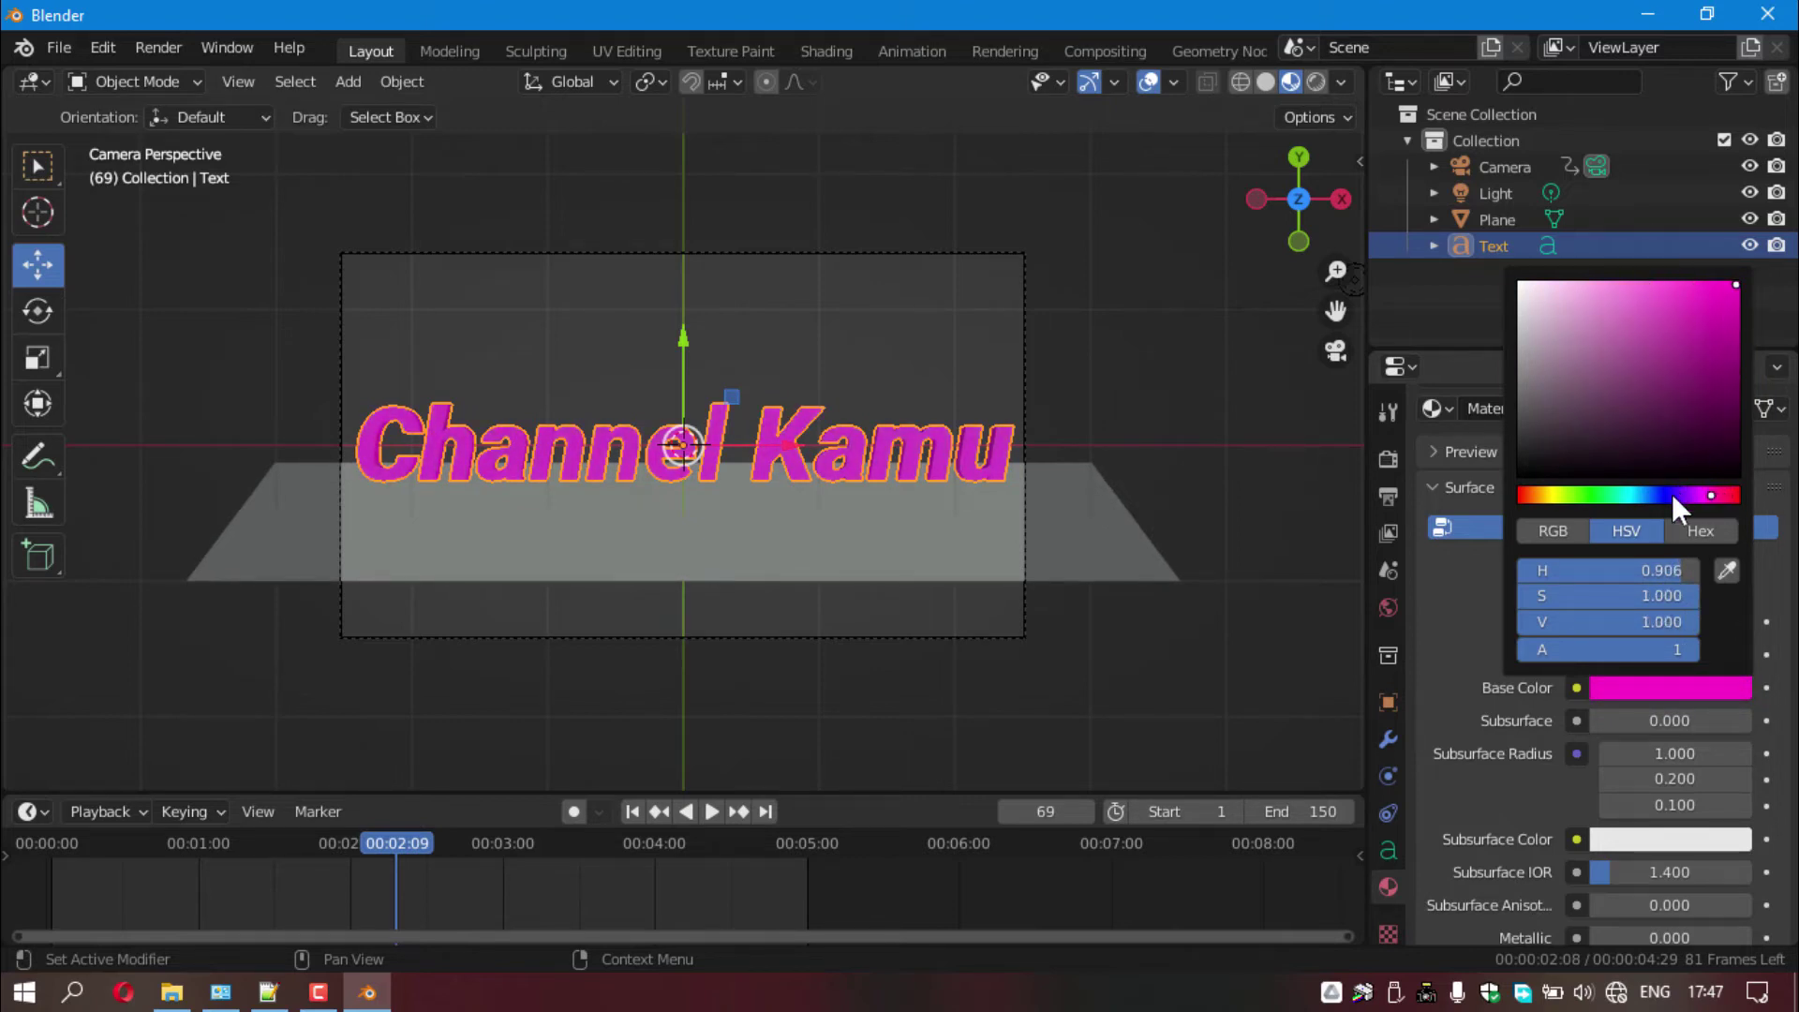
left_click_drag(1673, 495, 1553, 495)
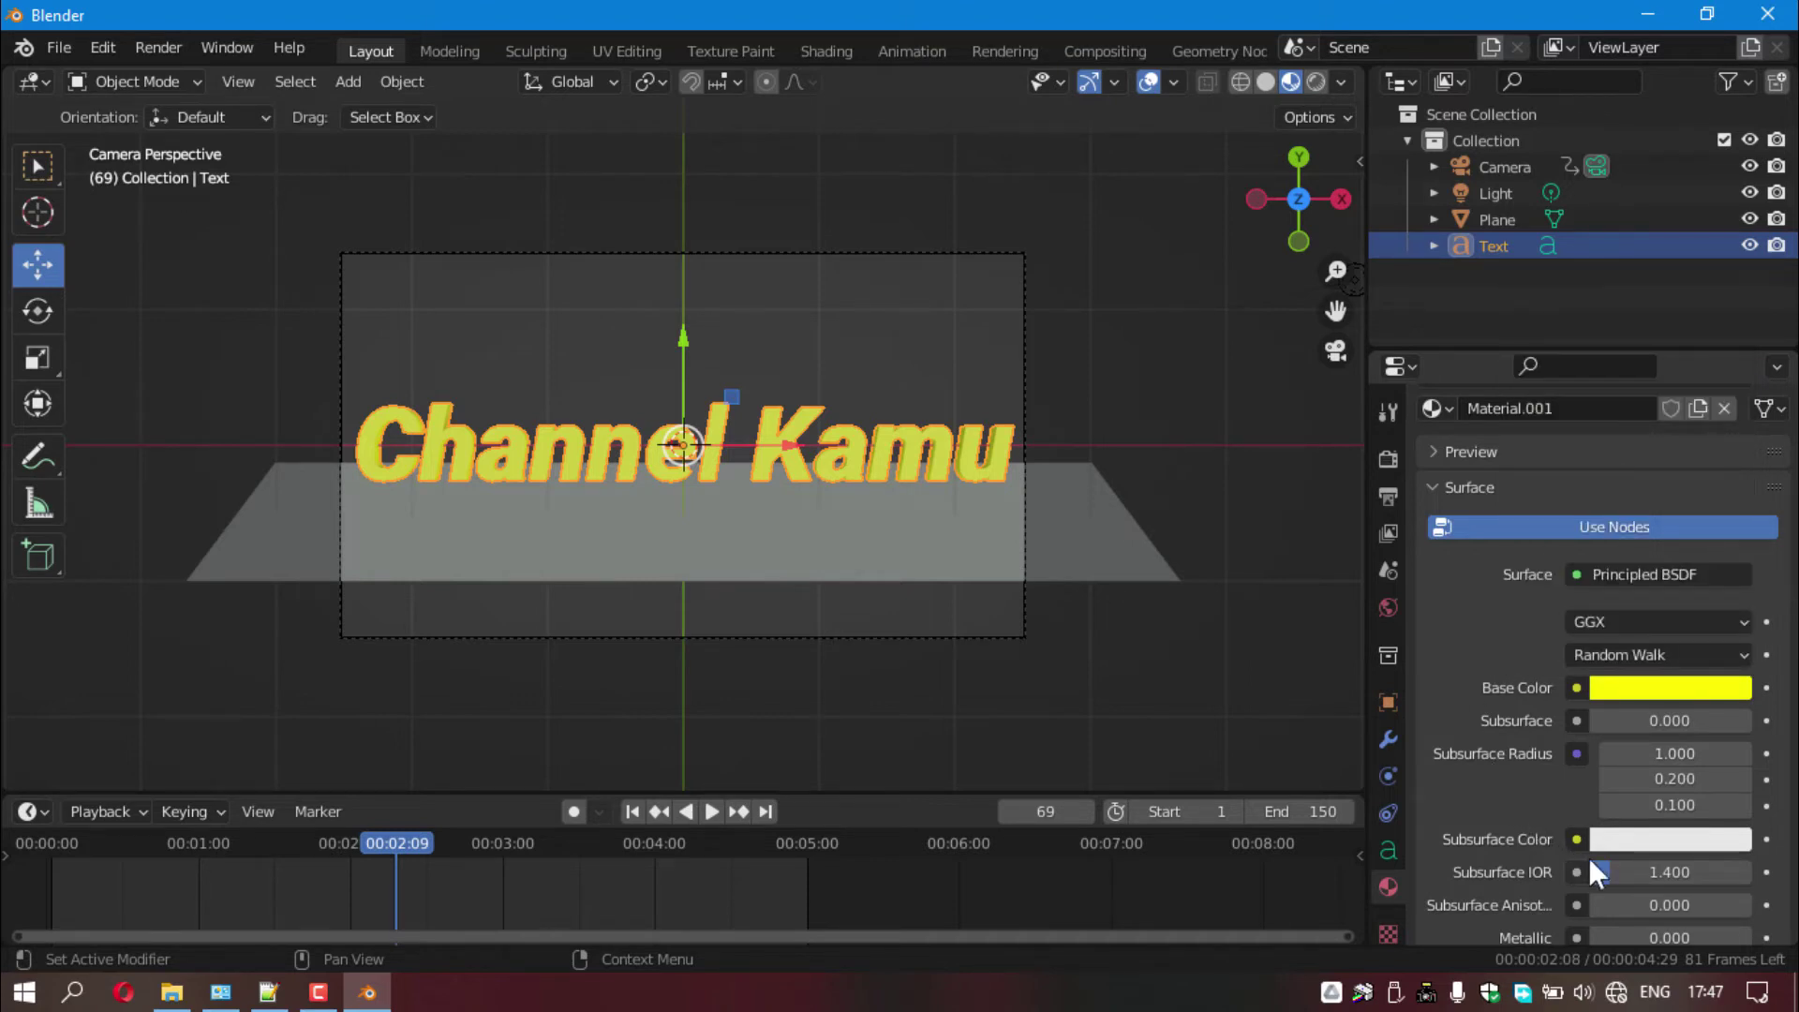
- Select the floor plane and give it a new material, Material.002
left_click(851, 569)
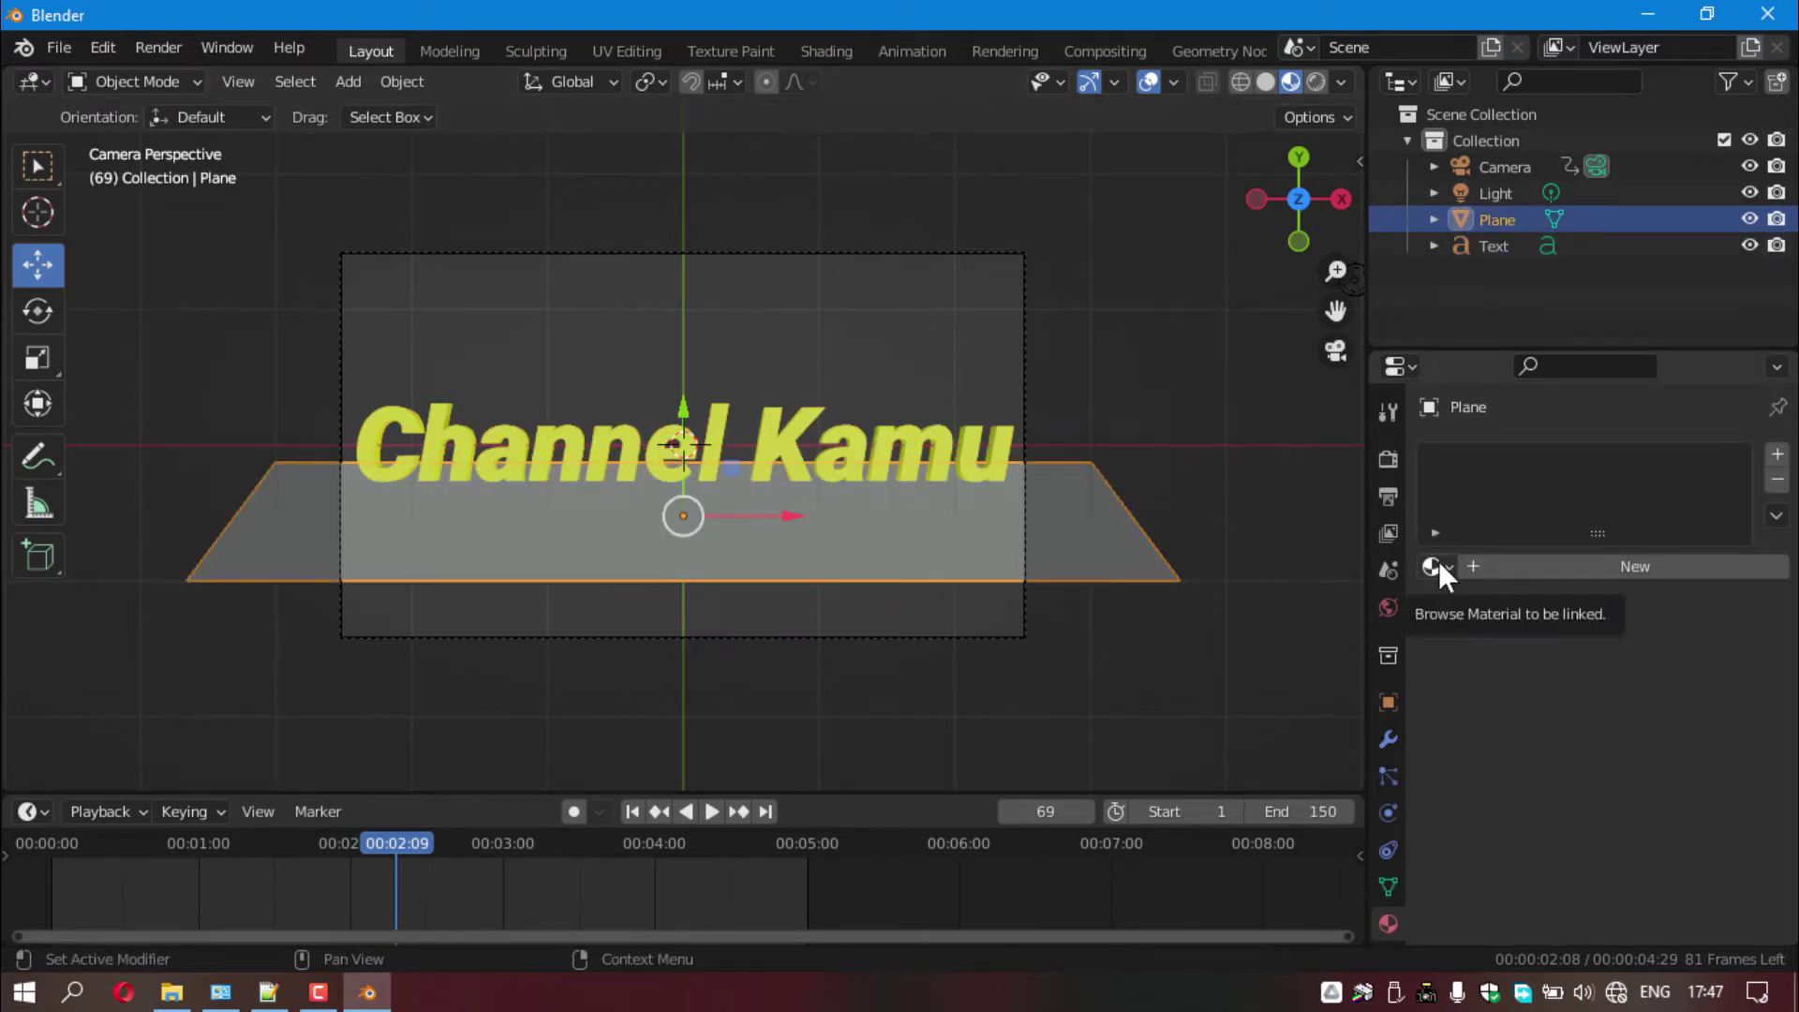
left_click(1610, 569)
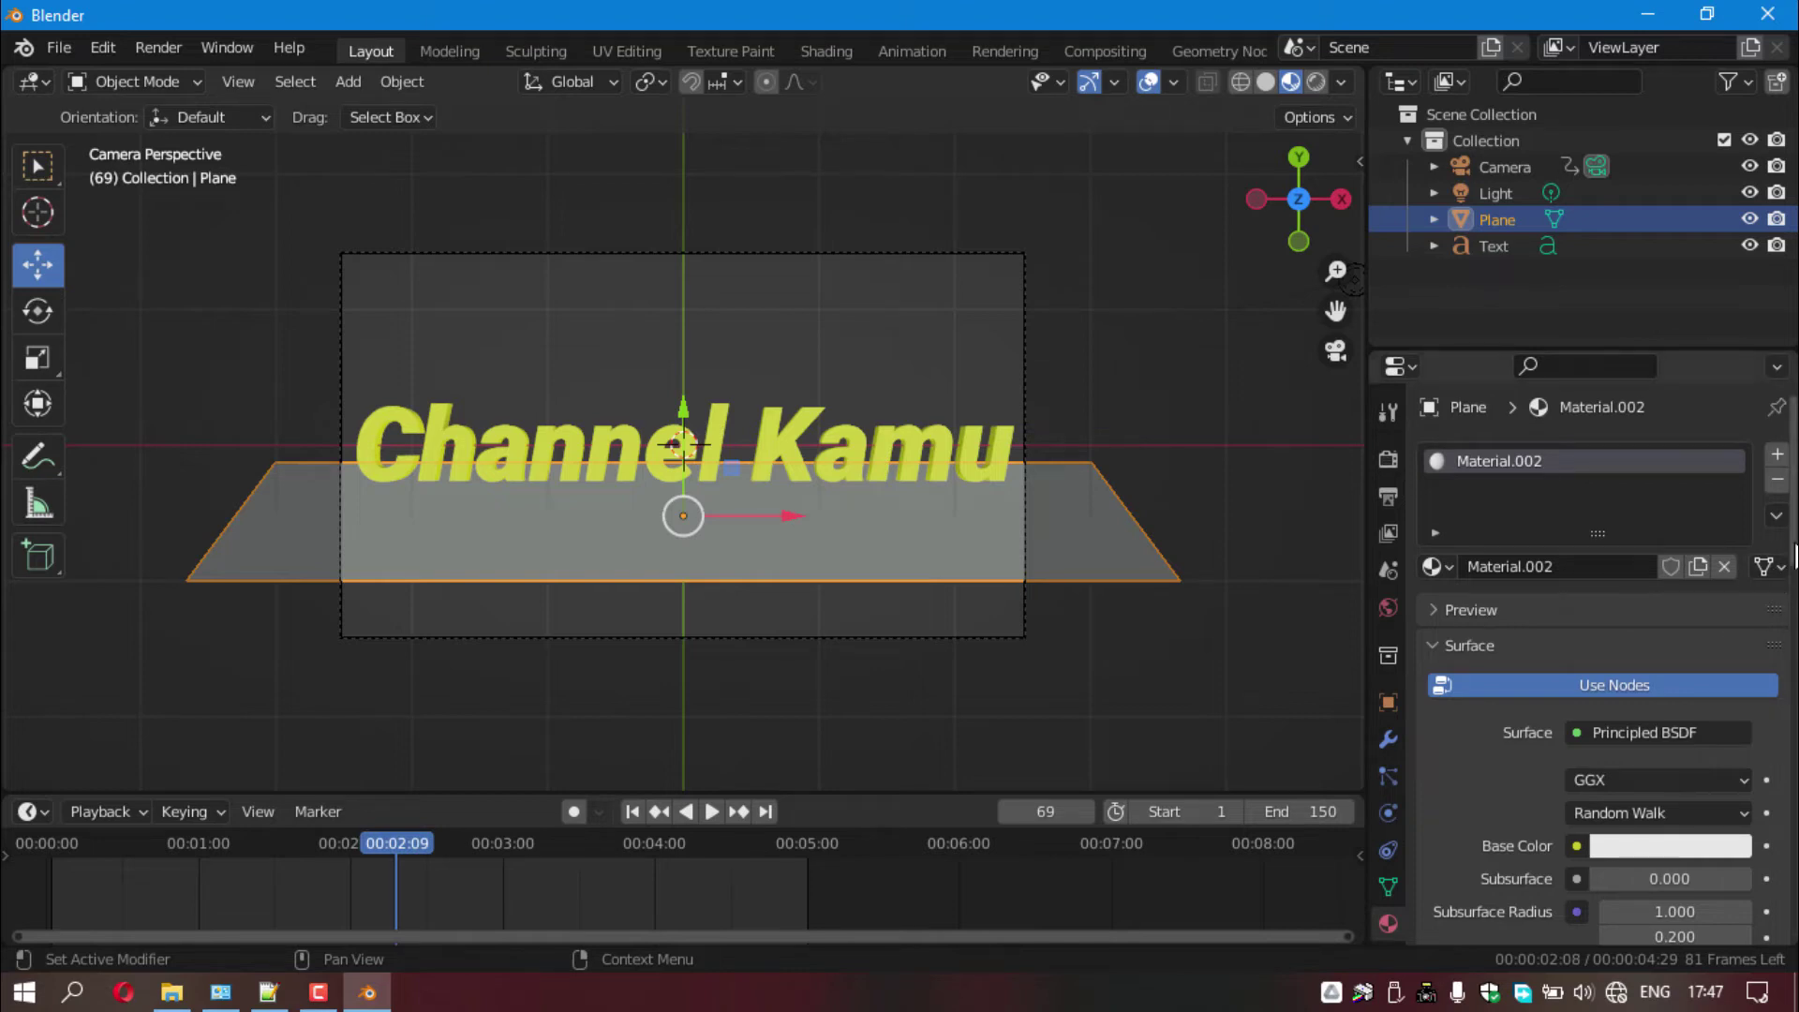
scroll(1795, 556, "down", 2)
scroll(1795, 556, "down", 2)
scroll(1795, 556, "down", 2)
scroll(1796, 557, "down", 2)
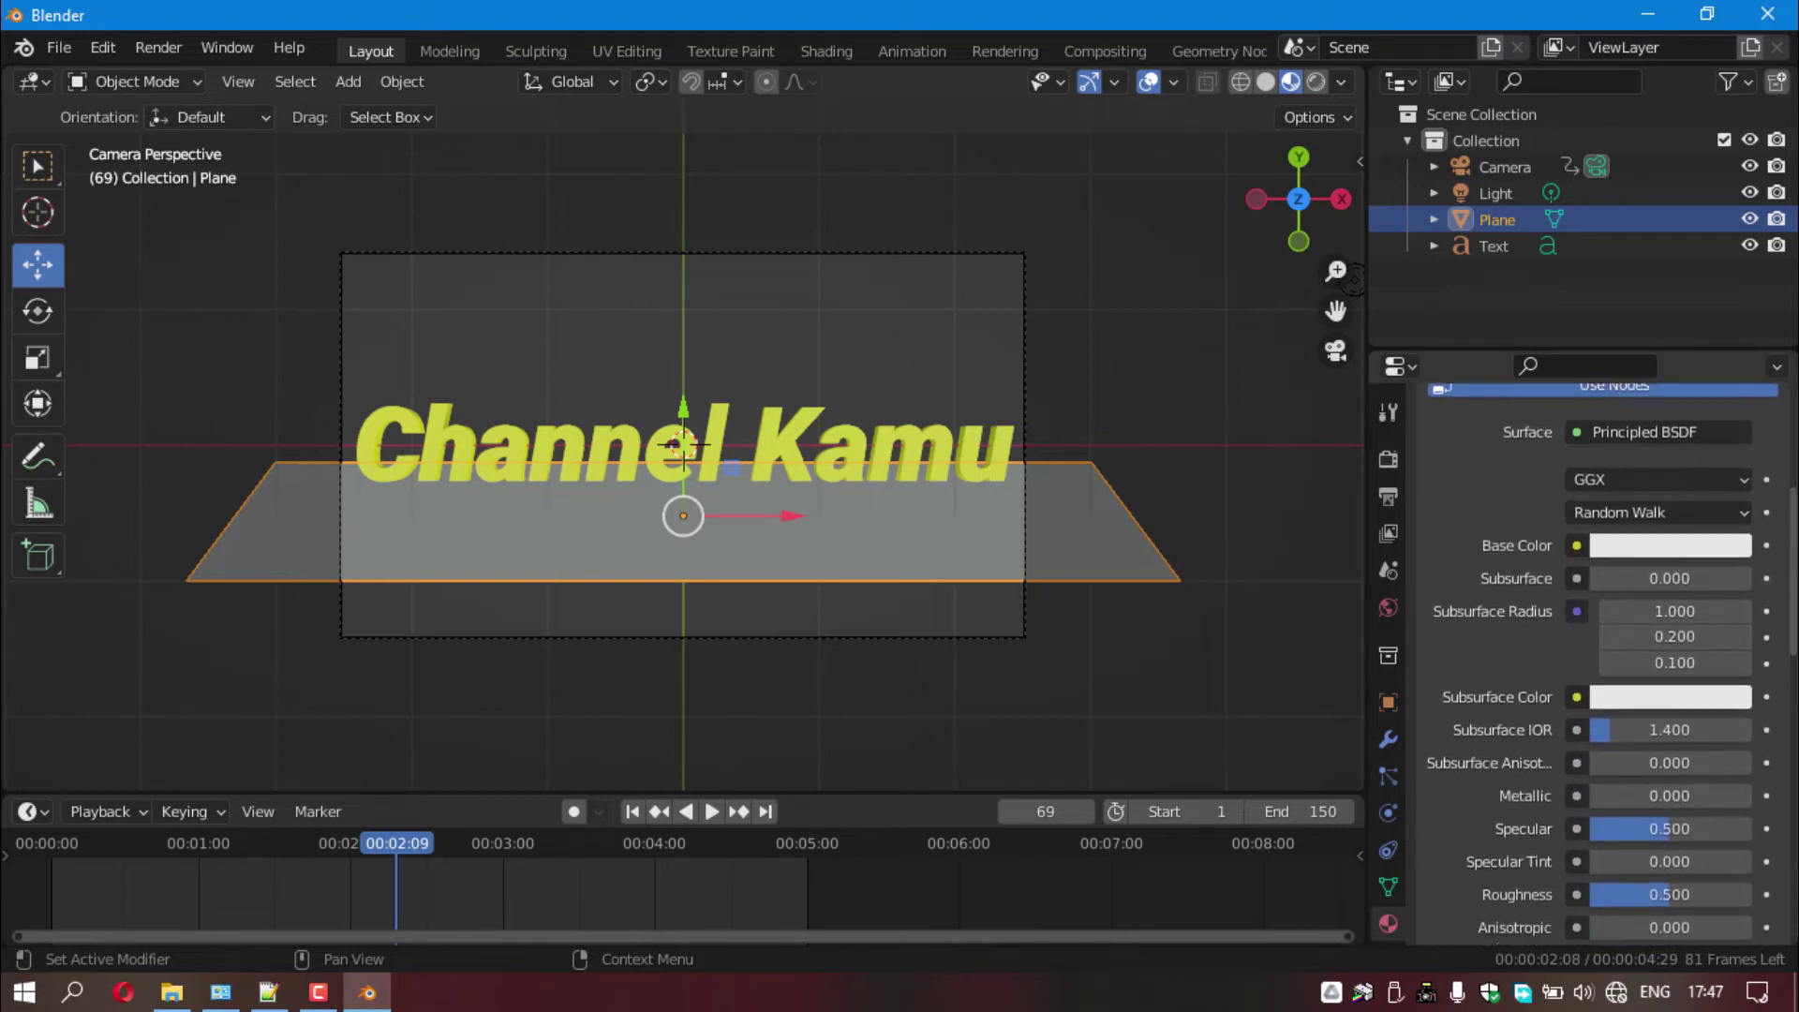
scroll(1795, 557, "down", 2)
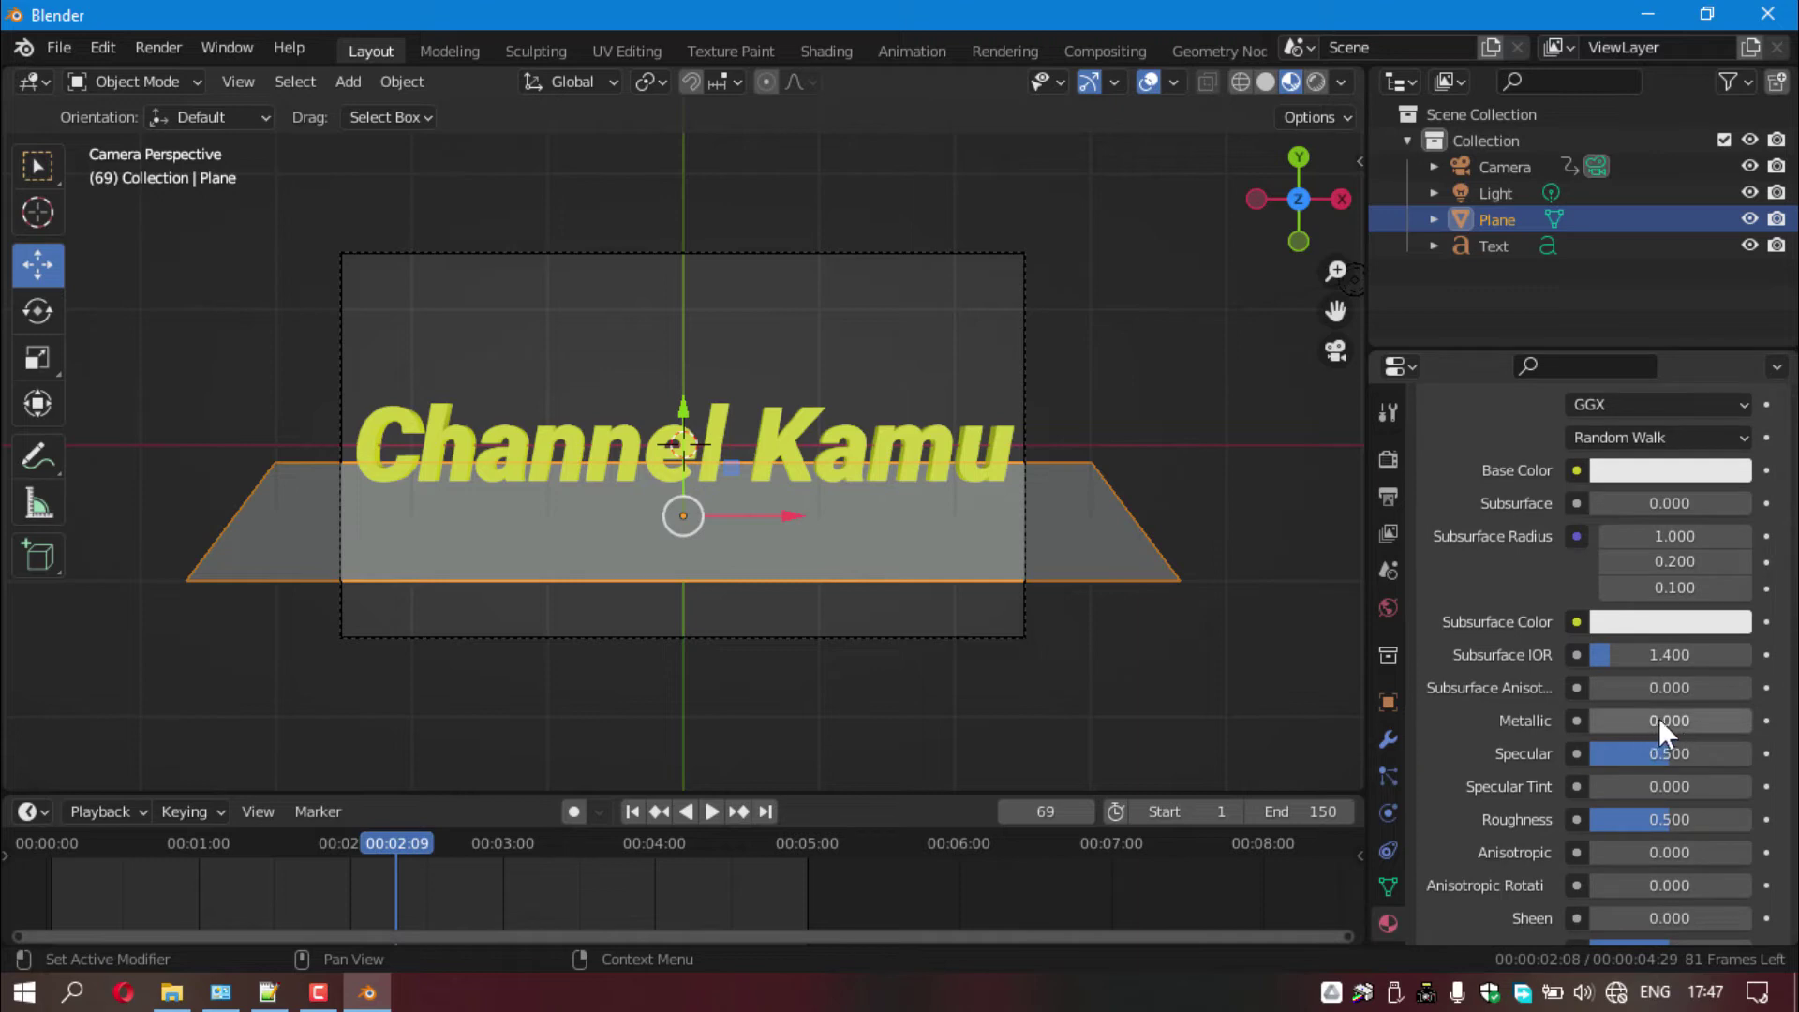
- Set the plane material's Metallic to about 0.9 and Specular to 0.097
left_click_drag(1649, 721, 1752, 721)
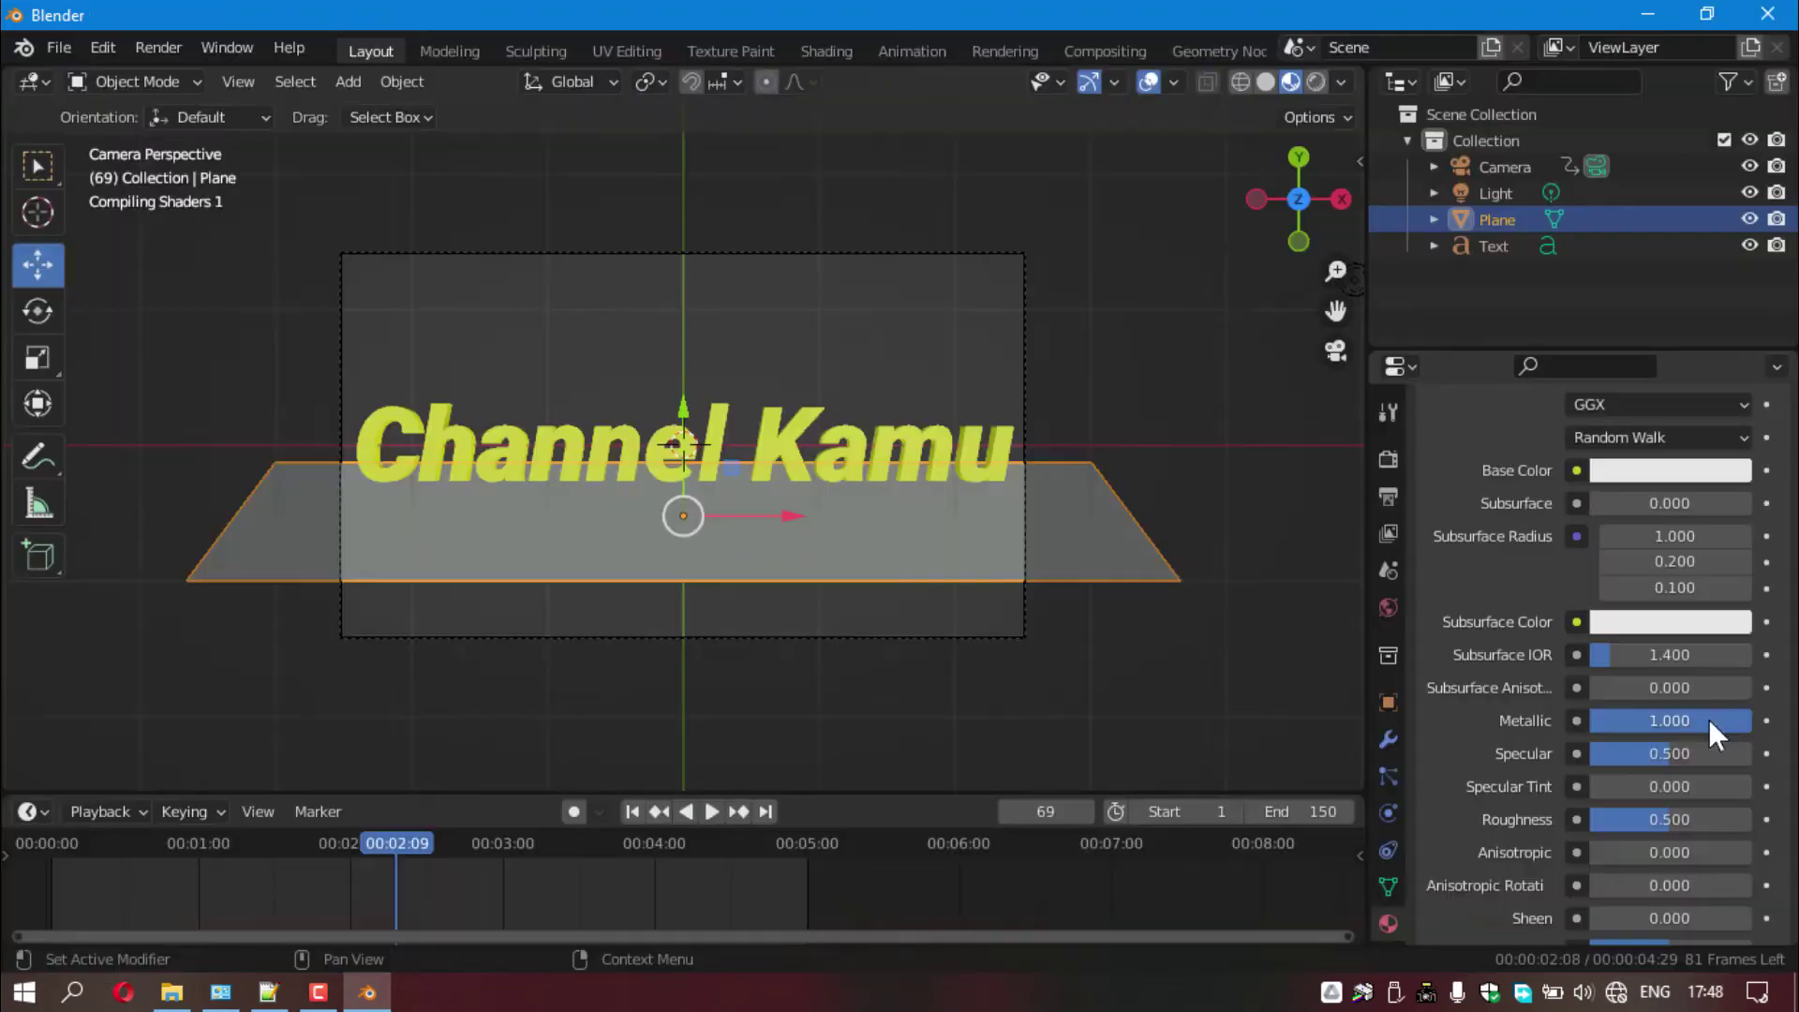
left_click(1708, 721)
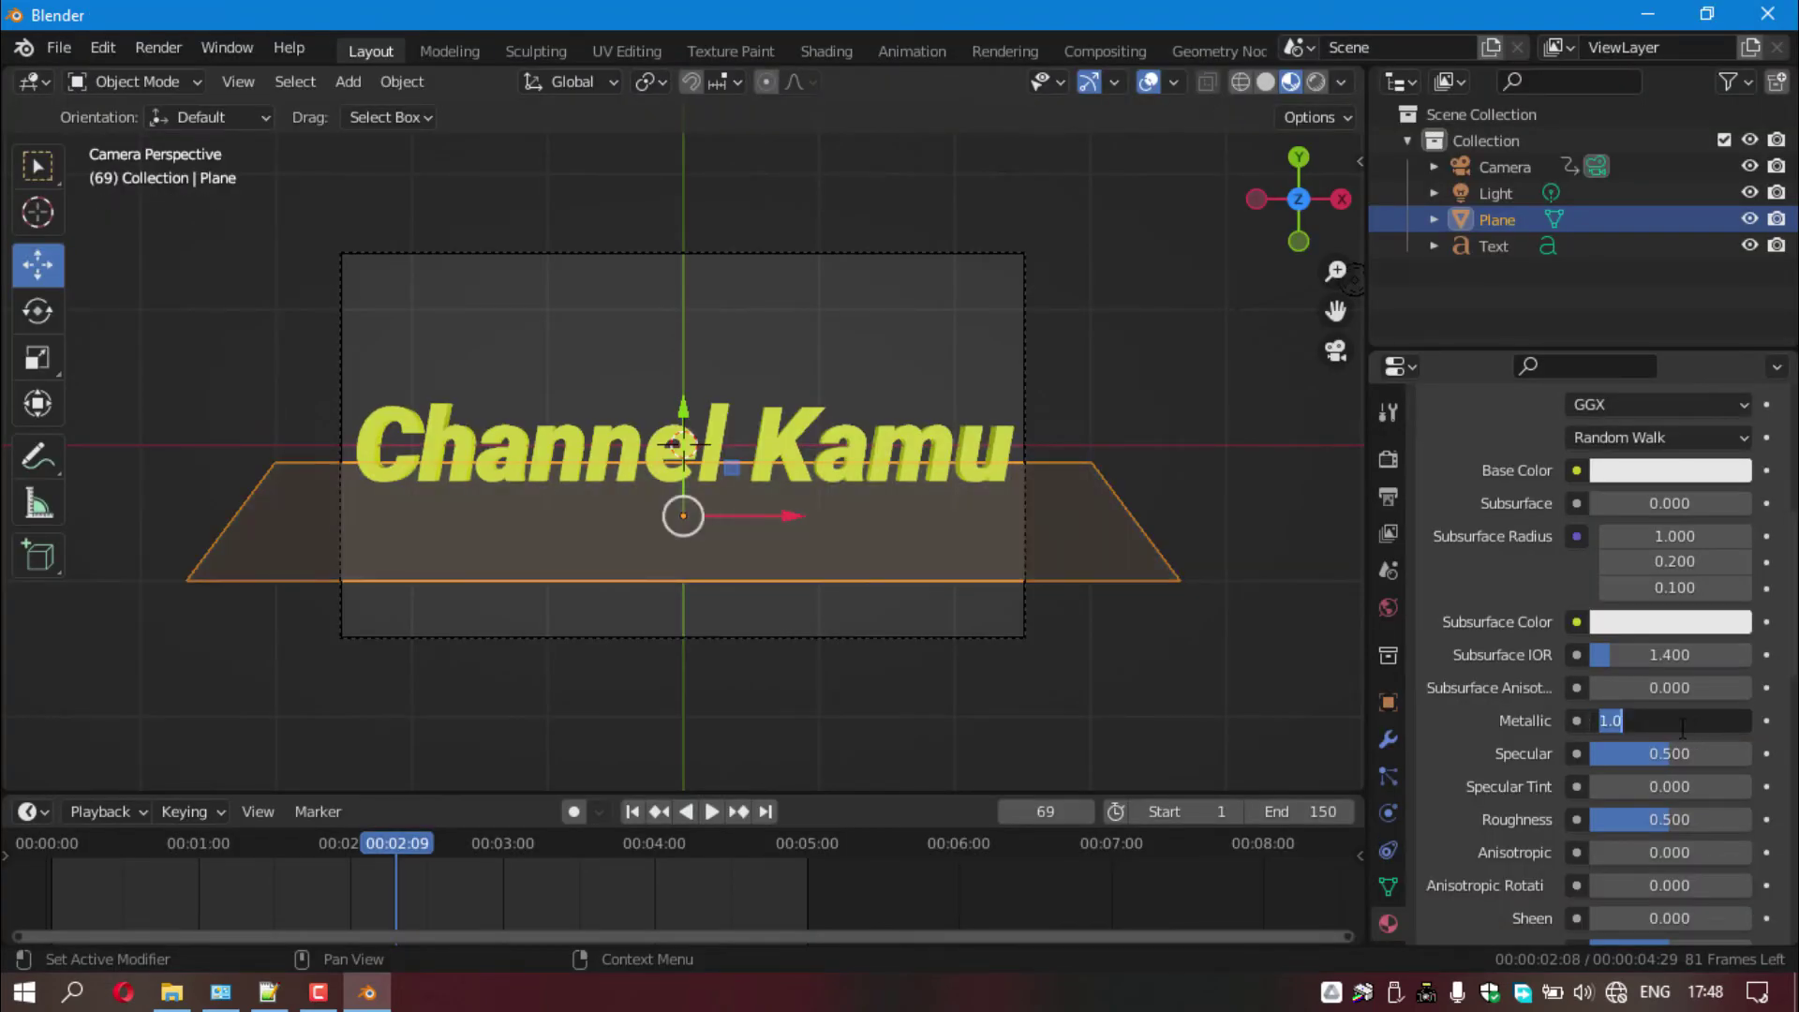
key("BackSpace")
type("0.96")
key("Return")
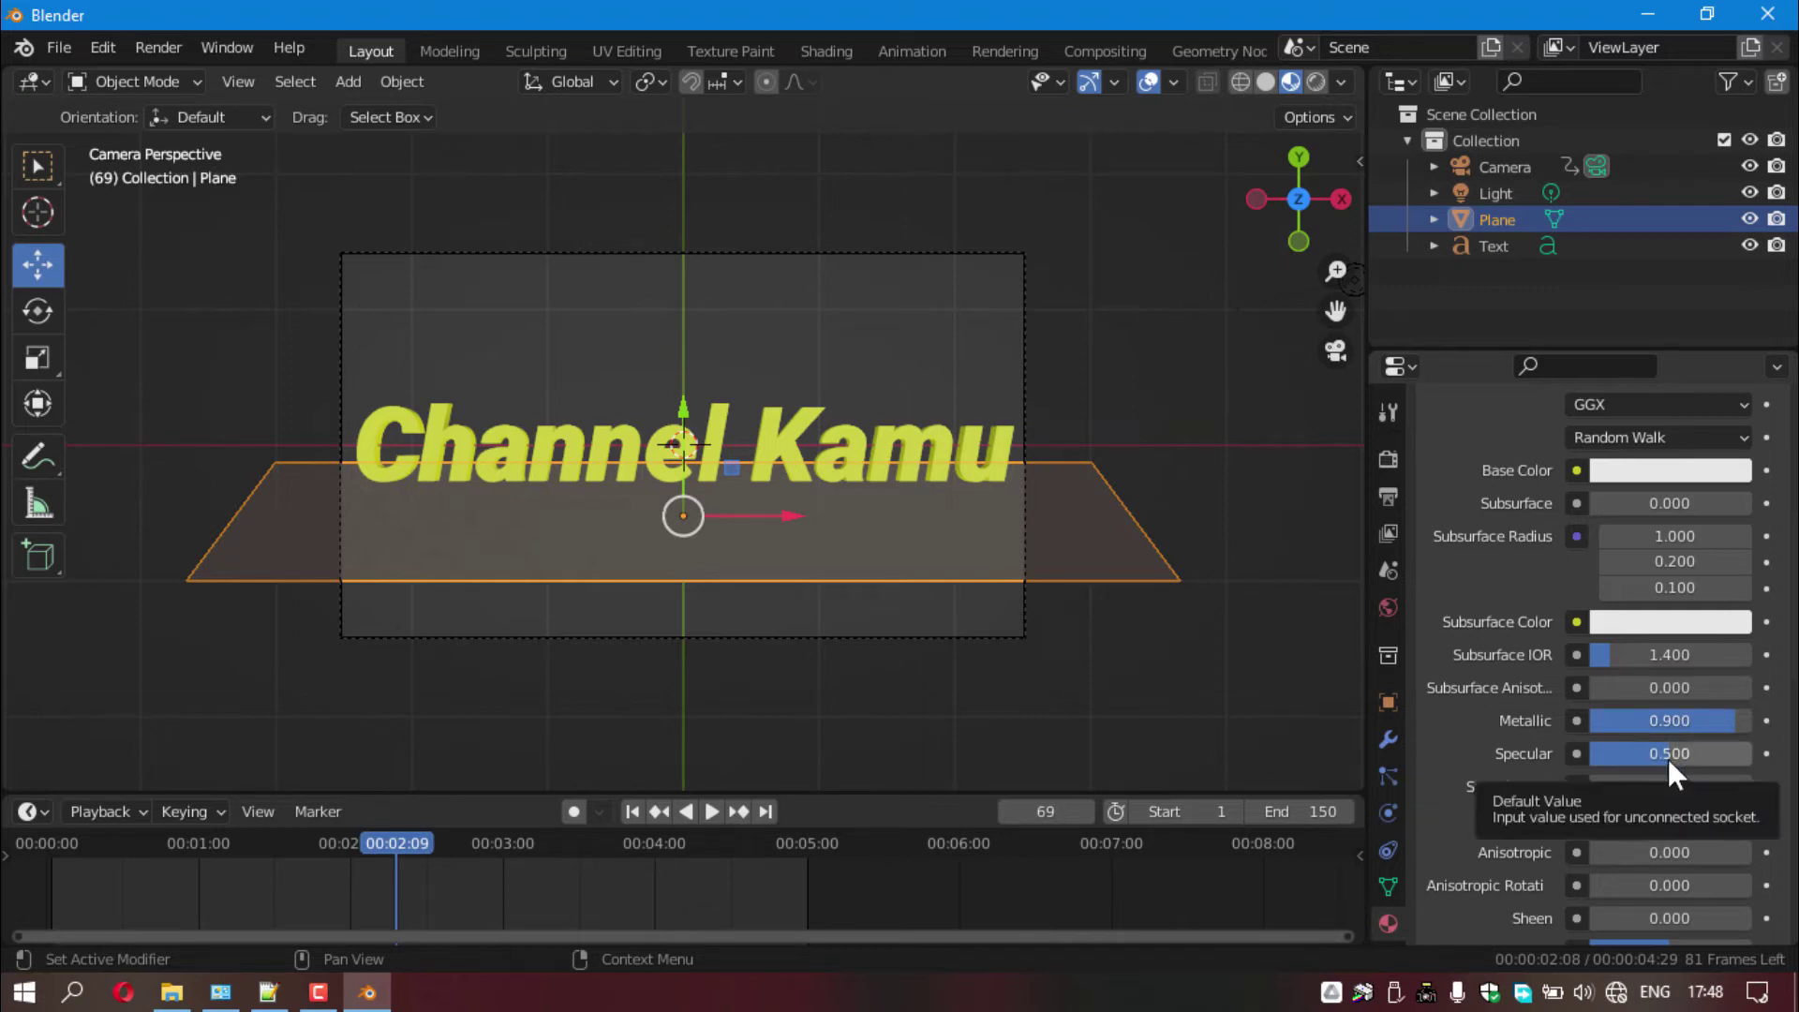
left_click_drag(1668, 757, 1604, 757)
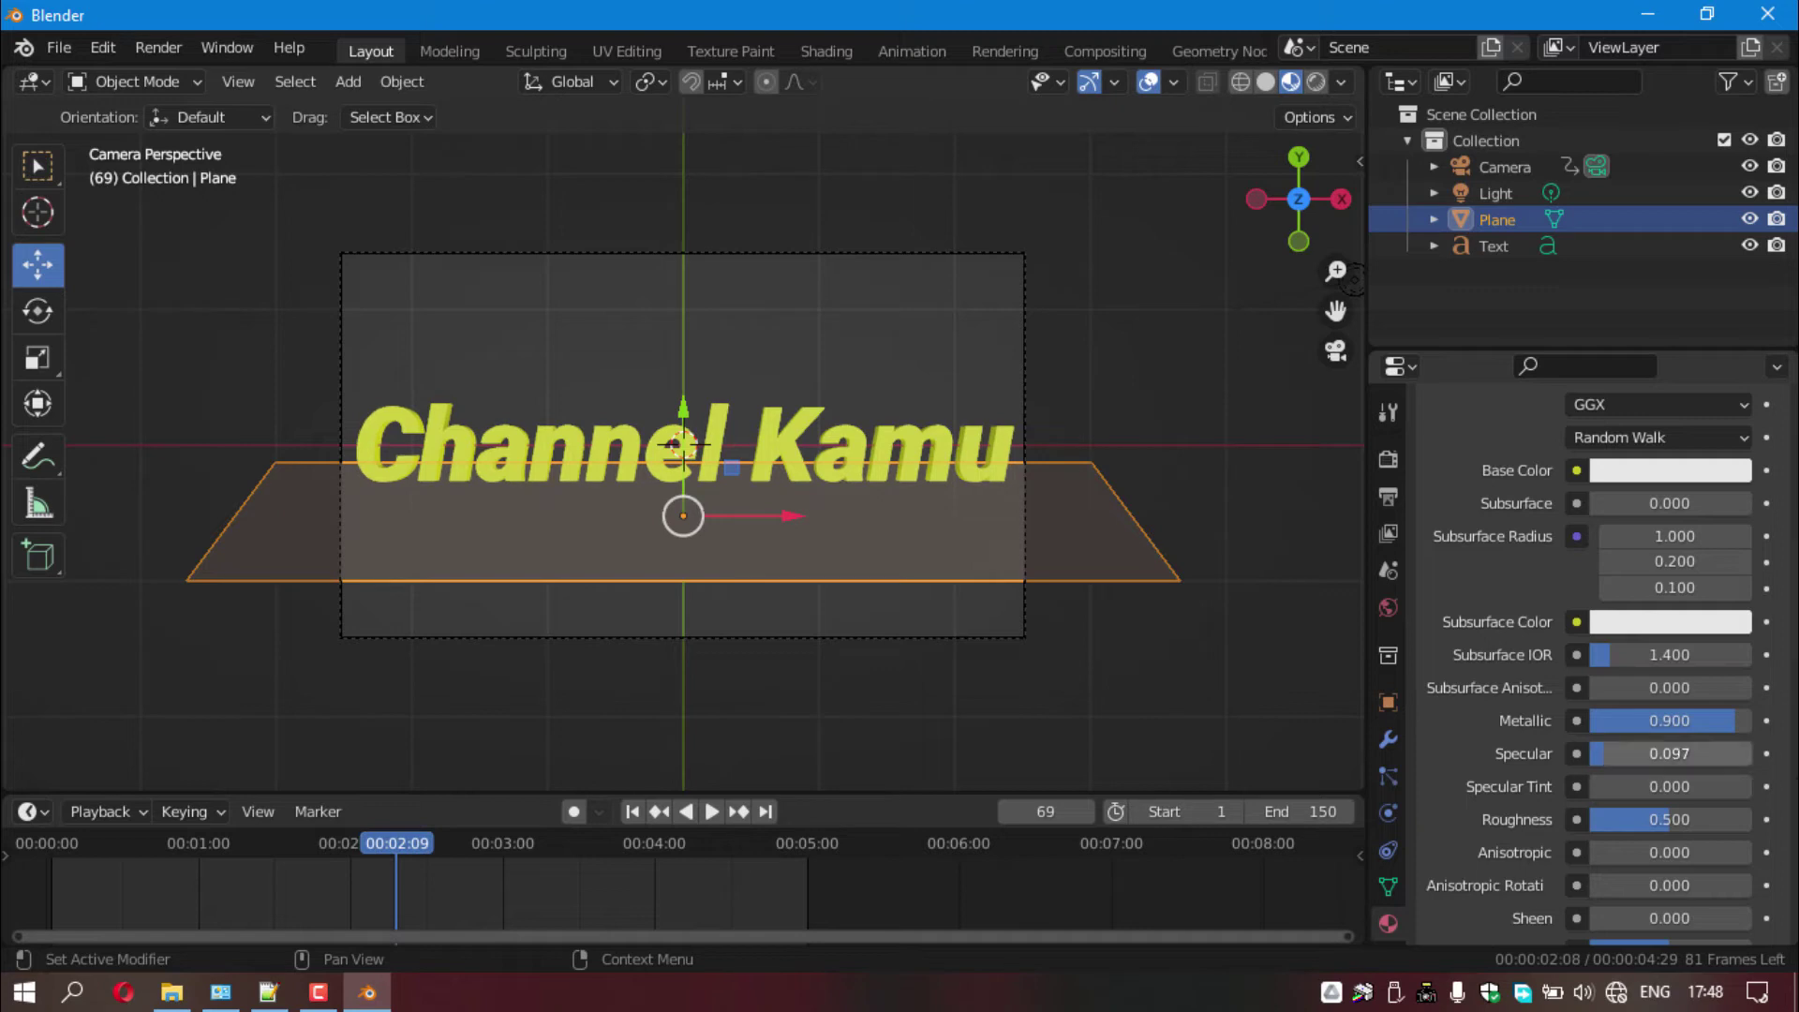
left_click(1635, 755)
key("Return")
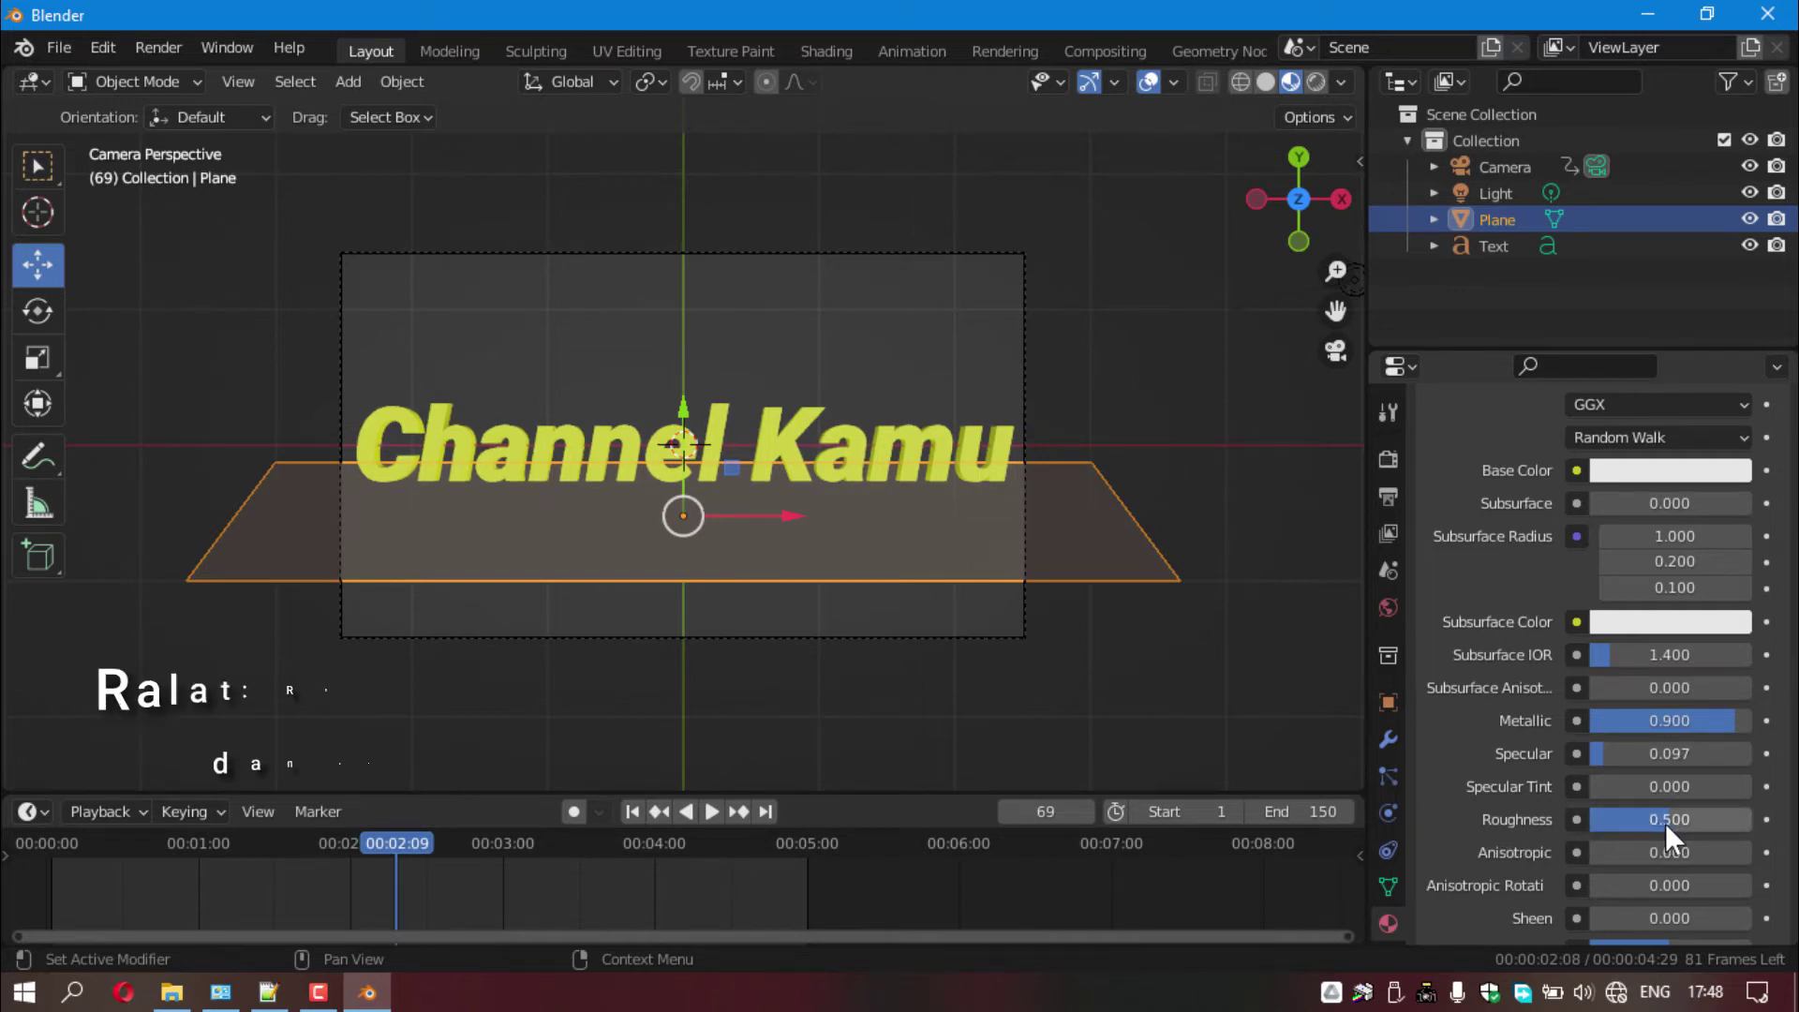
- Lower the plane material's Roughness to about 0.048 for a glossy finish
mouse_move(1666, 823)
left_mouse_down()
mouse_move(1593, 823)
mouse_move(1616, 828)
left_mouse_up()
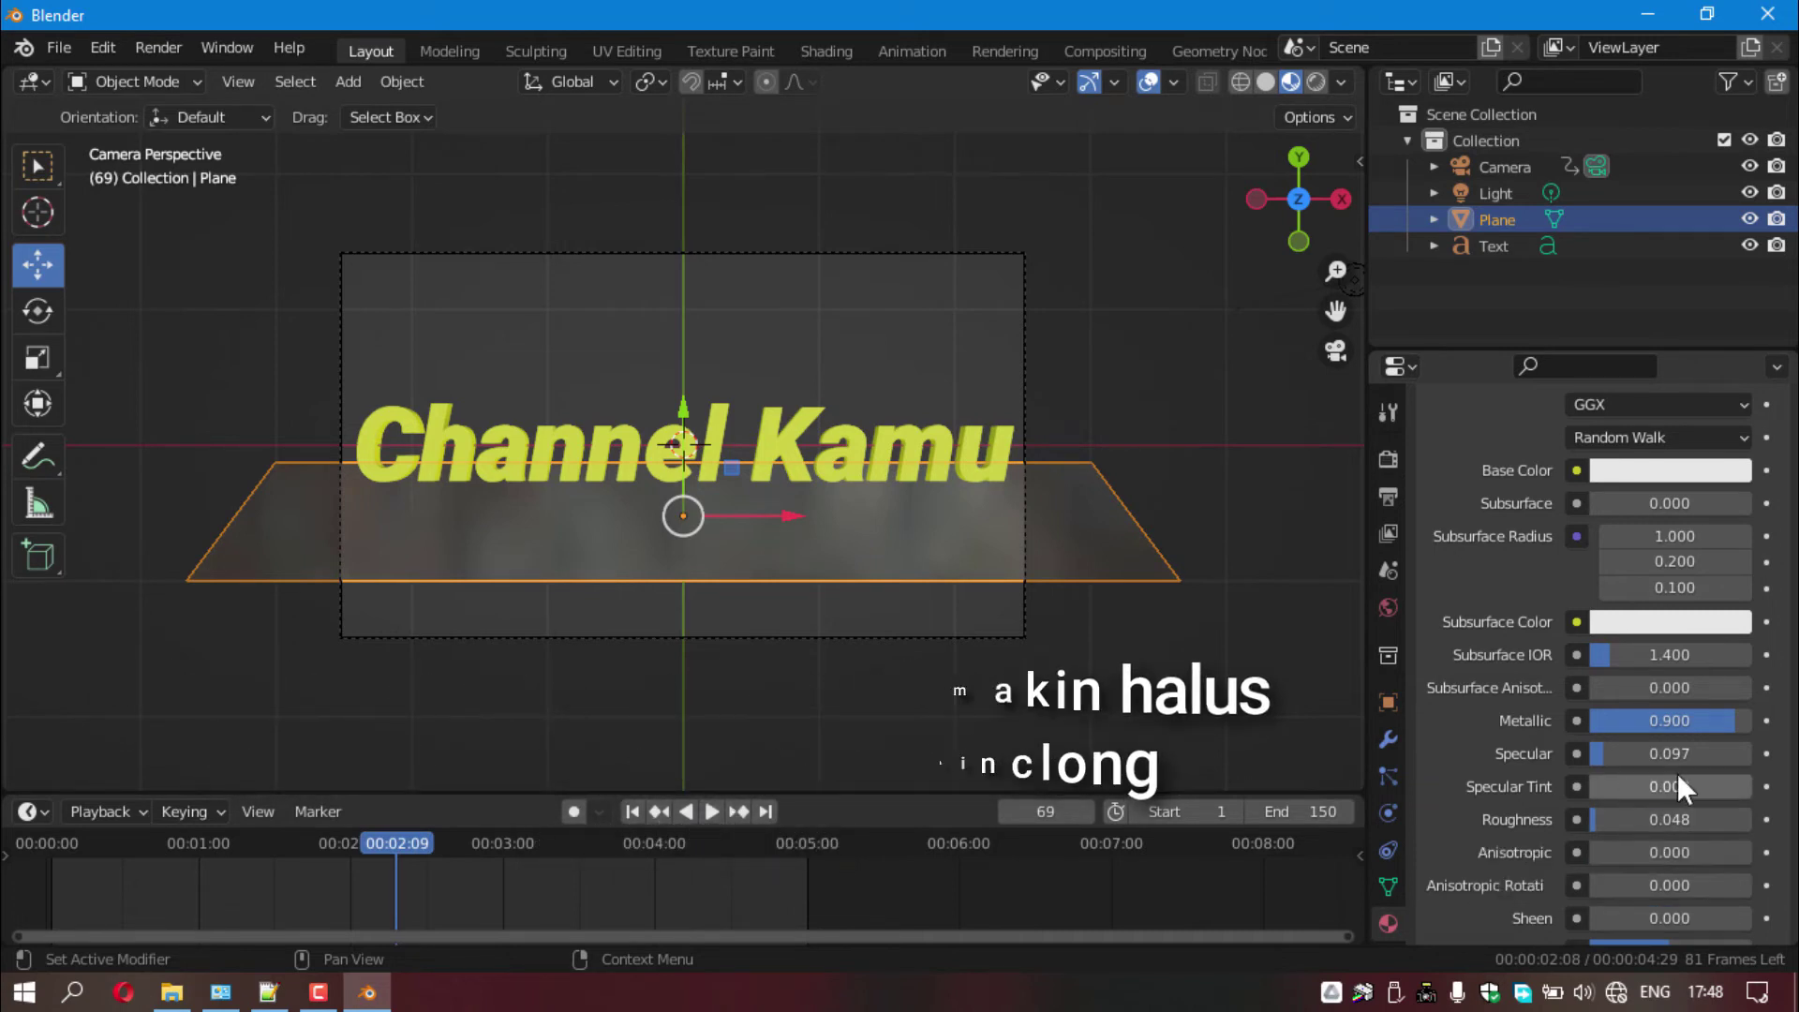
scroll(1757, 745, "up", 4)
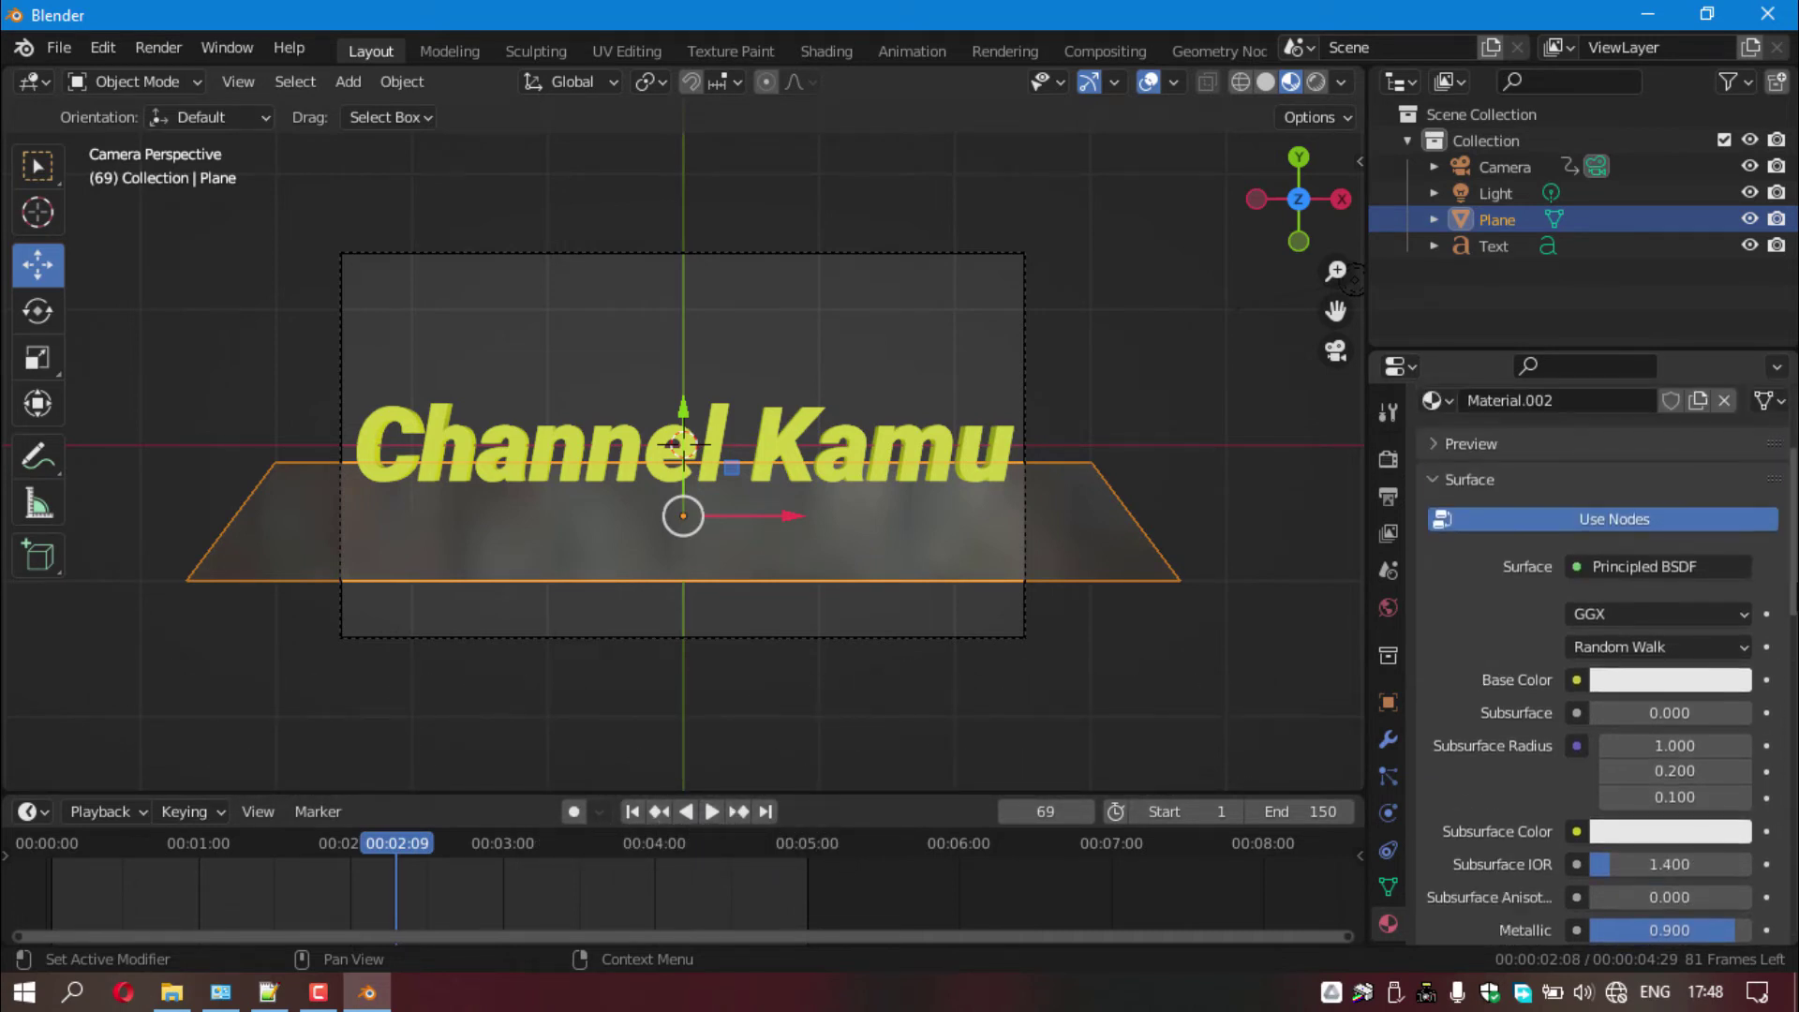
scroll(1757, 745, "up", 2)
scroll(1611, 656, "up", 2)
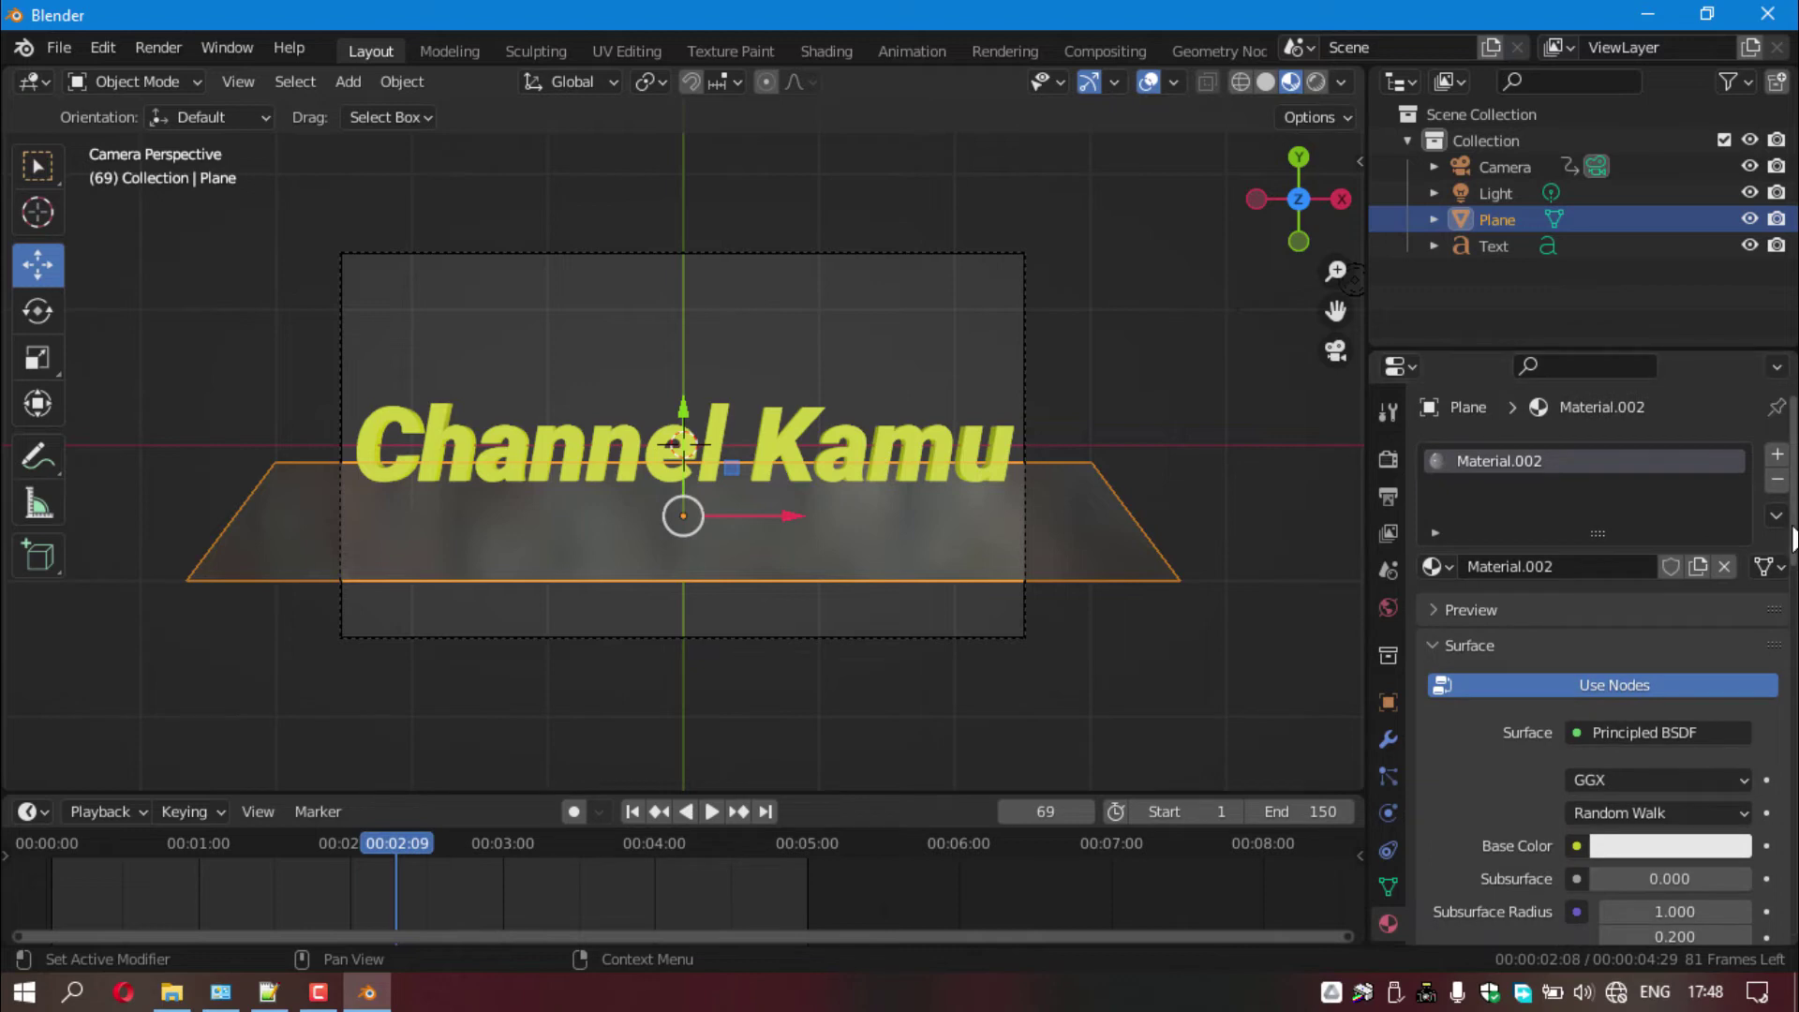
- Enable Screen Space Reflections and begin moving the plane up beneath the text
left_click(1386, 455)
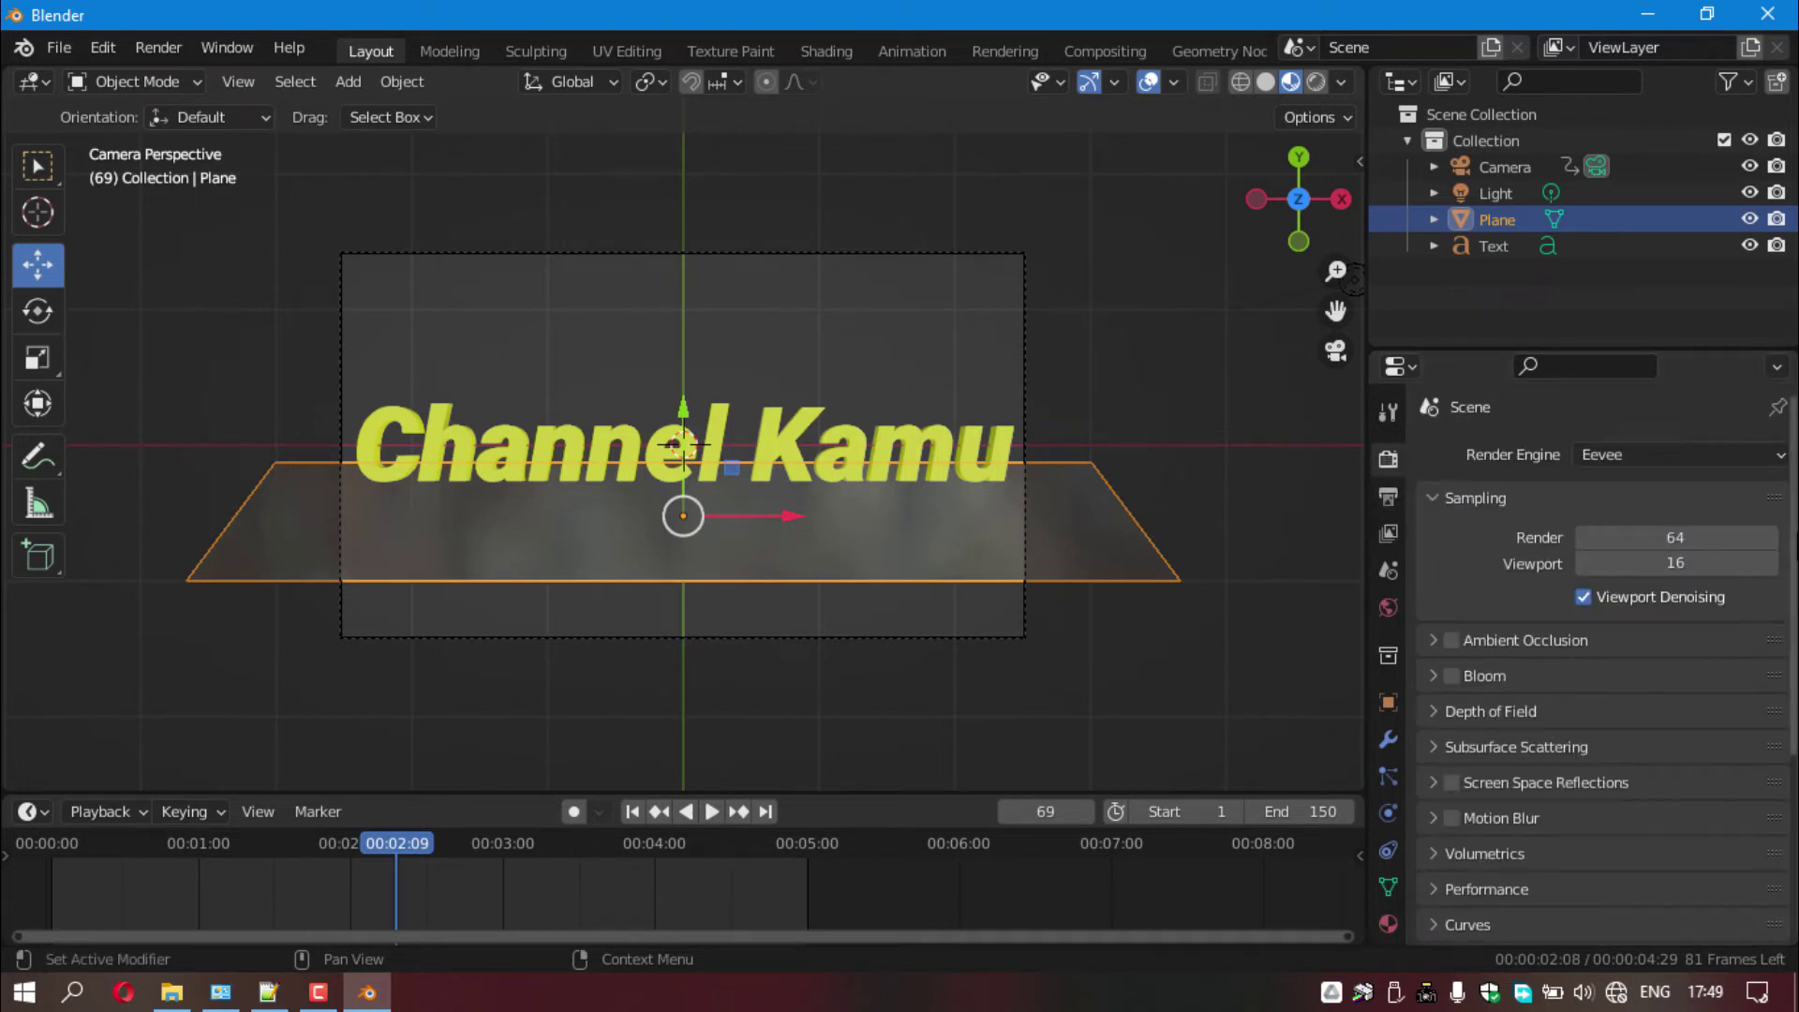
scroll(1602, 666, "down", 2)
scroll(1602, 665, "down", 2)
scroll(1602, 665, "down", 2)
scroll(1602, 666, "down", 1)
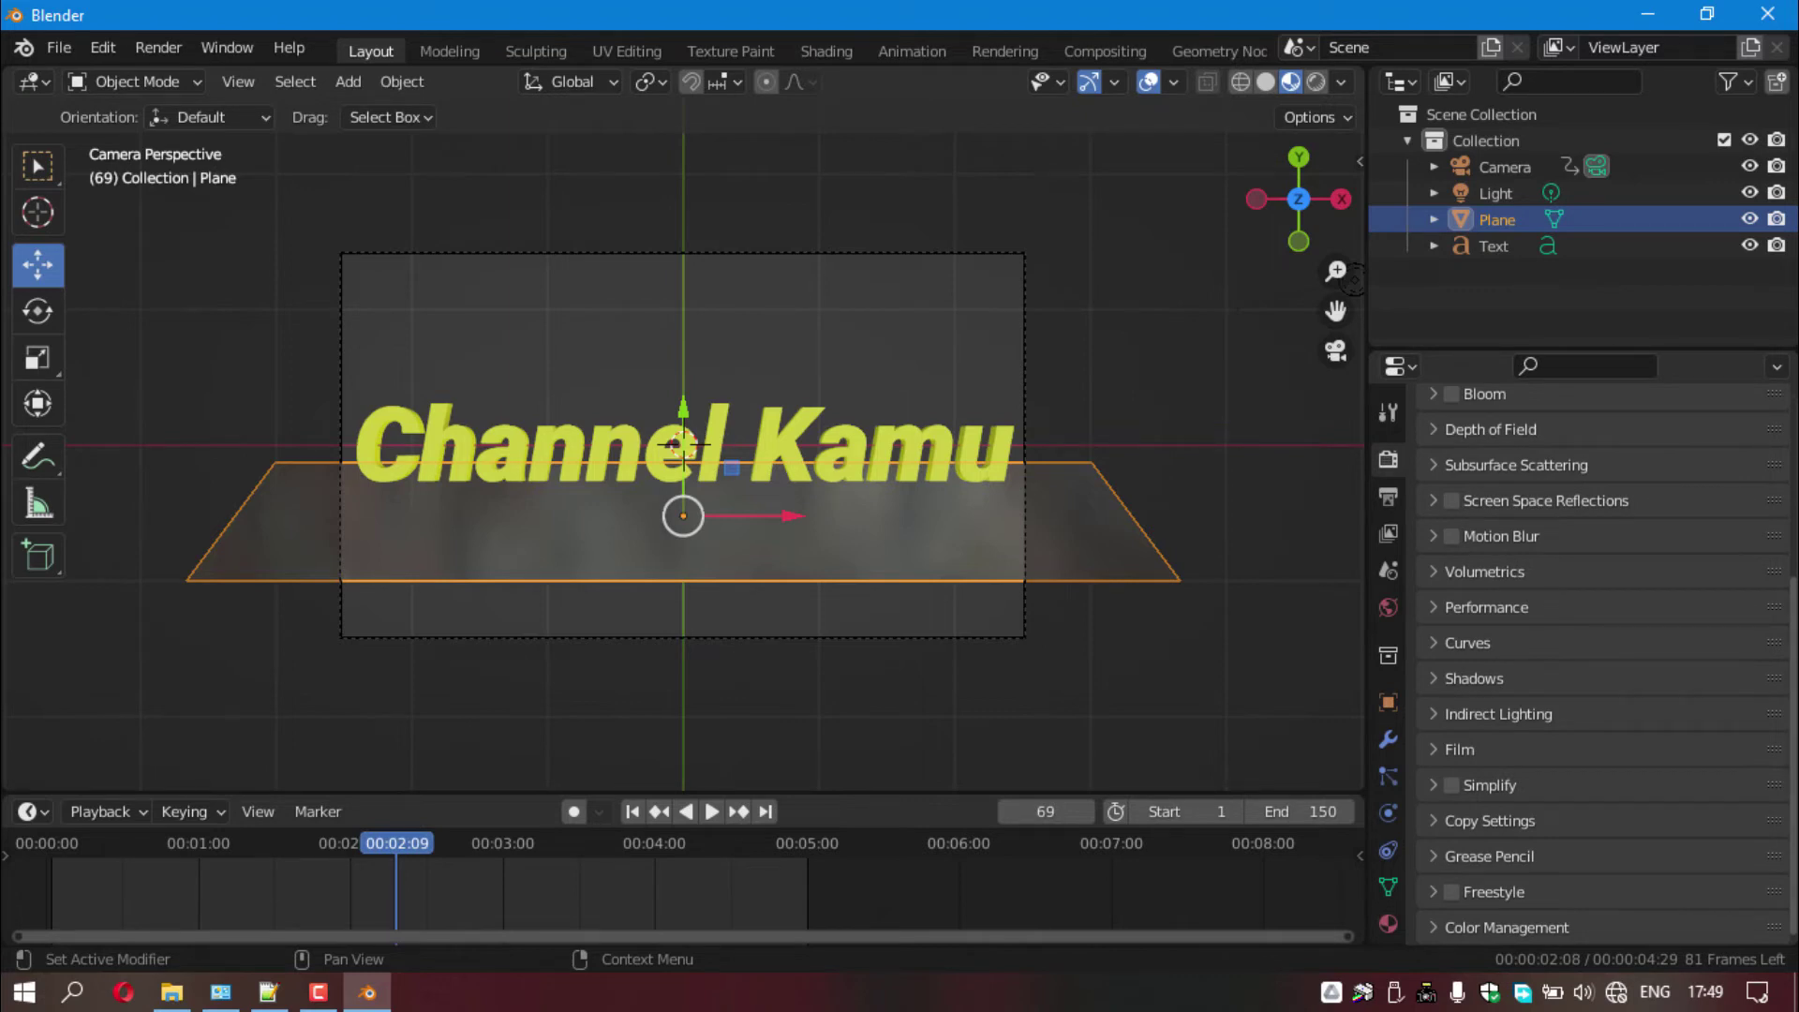
left_click(1454, 501)
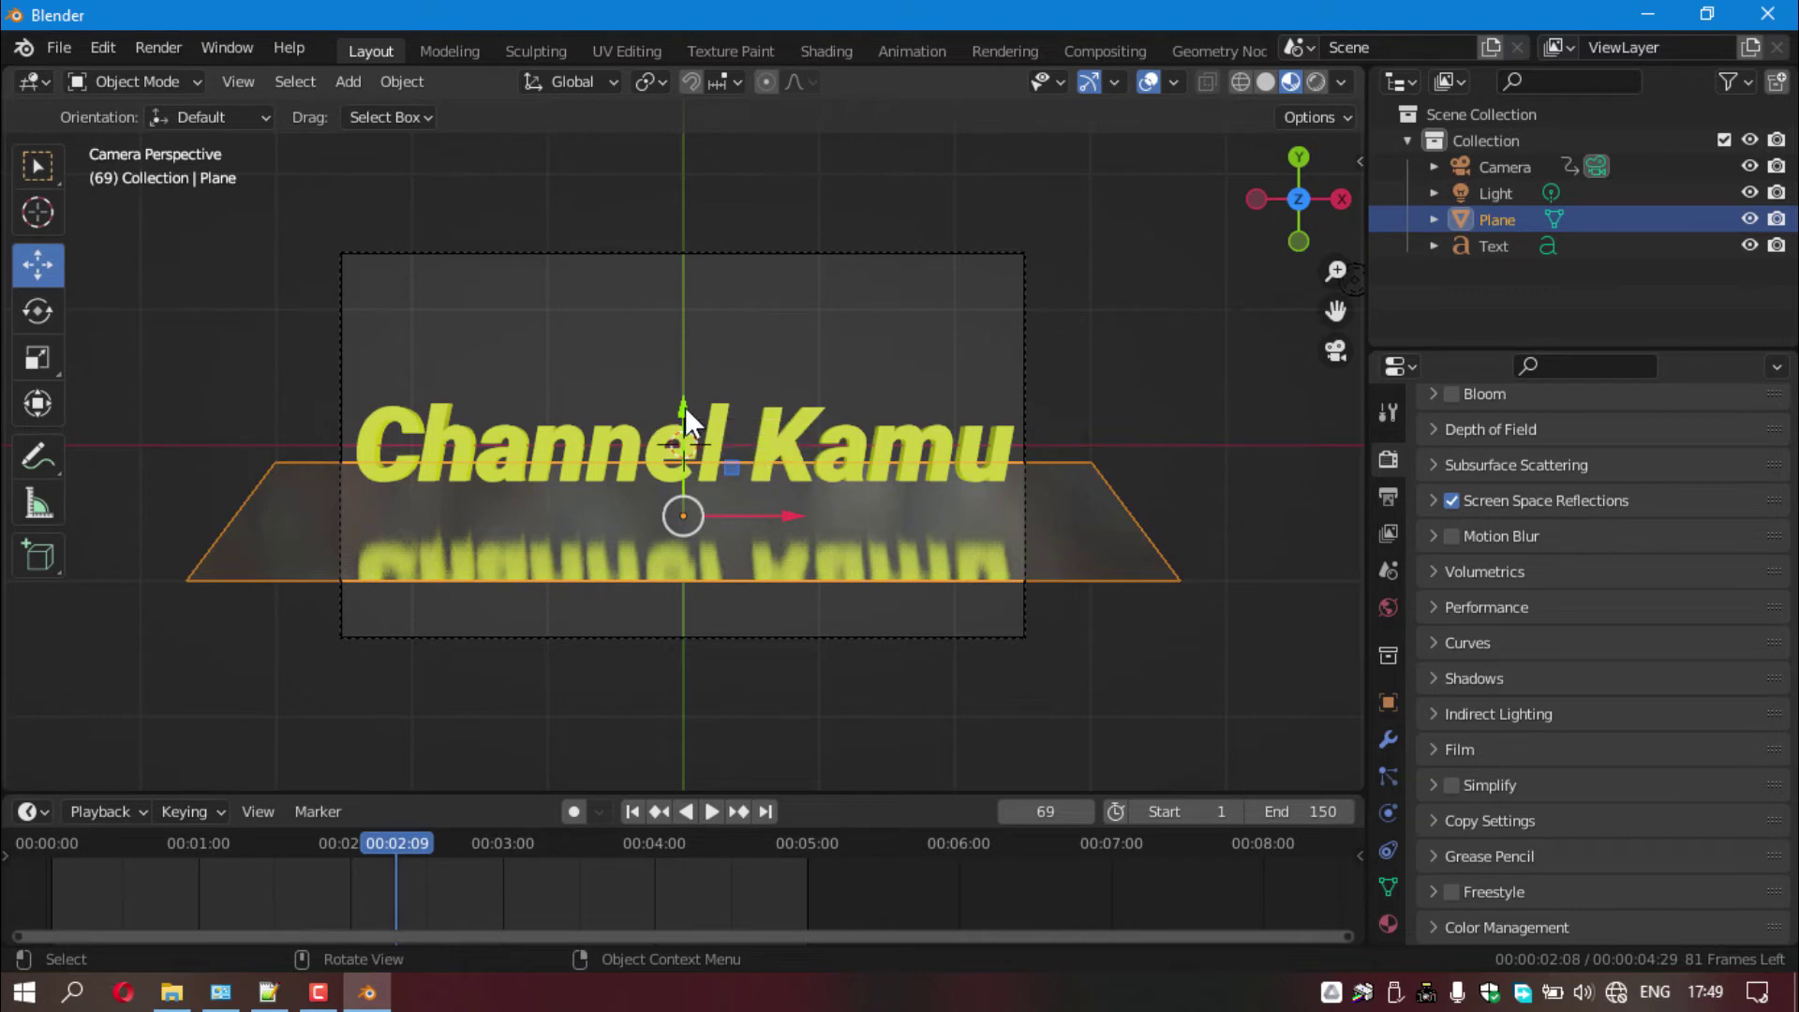
left_click_drag(684, 409, 685, 383)
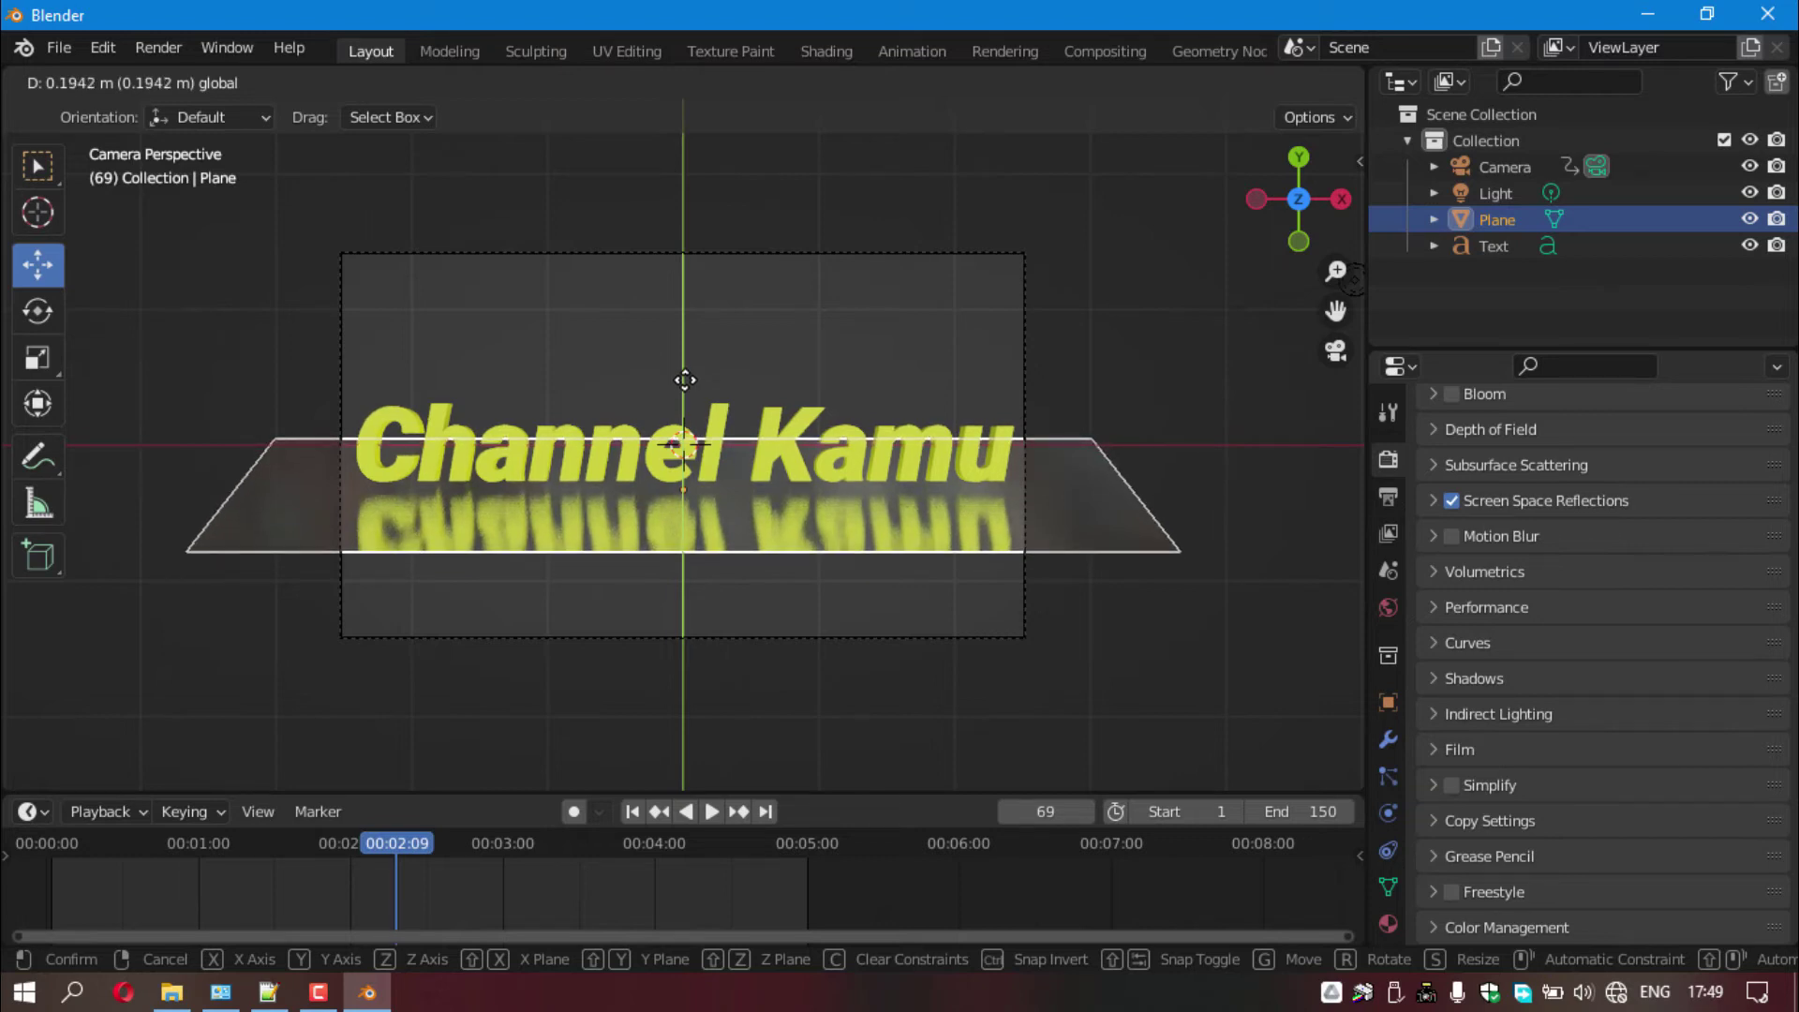
- Confirm the plane's new position, scale it to fill the camera frame, and preview with Rendered shading
left_click(685, 379)
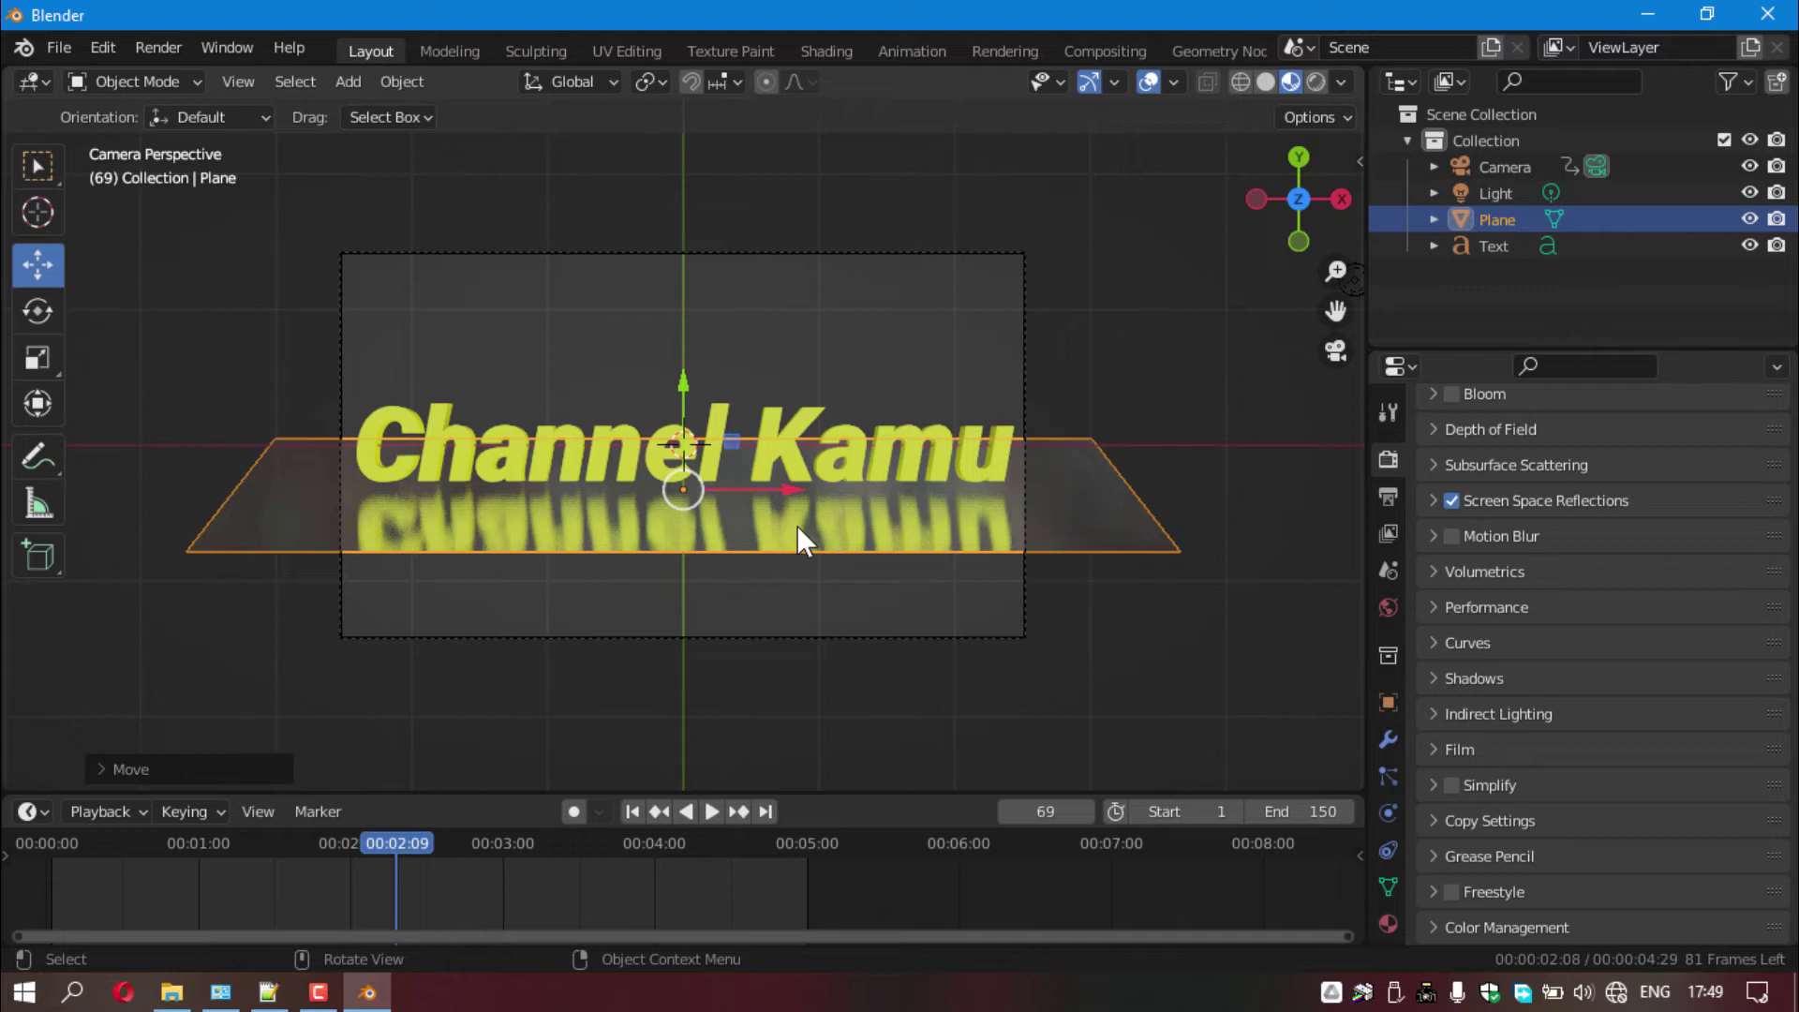
left_click(44, 365)
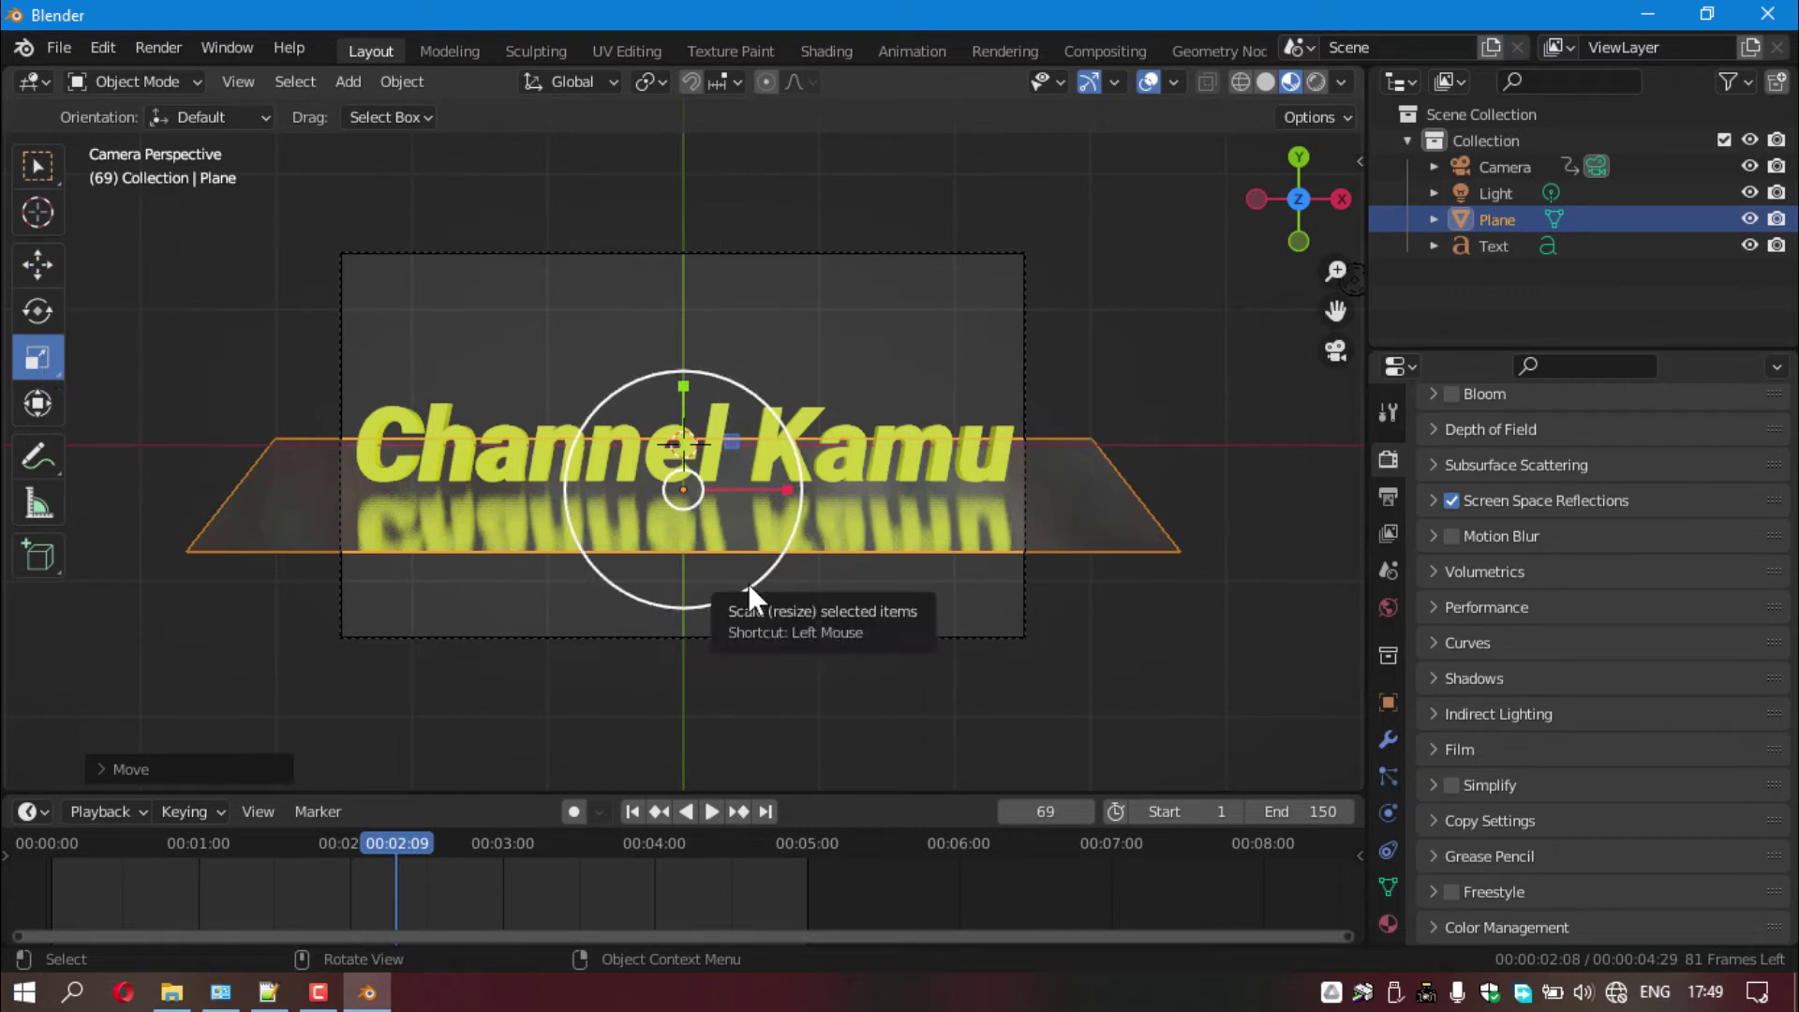
left_click_drag(748, 583, 863, 690)
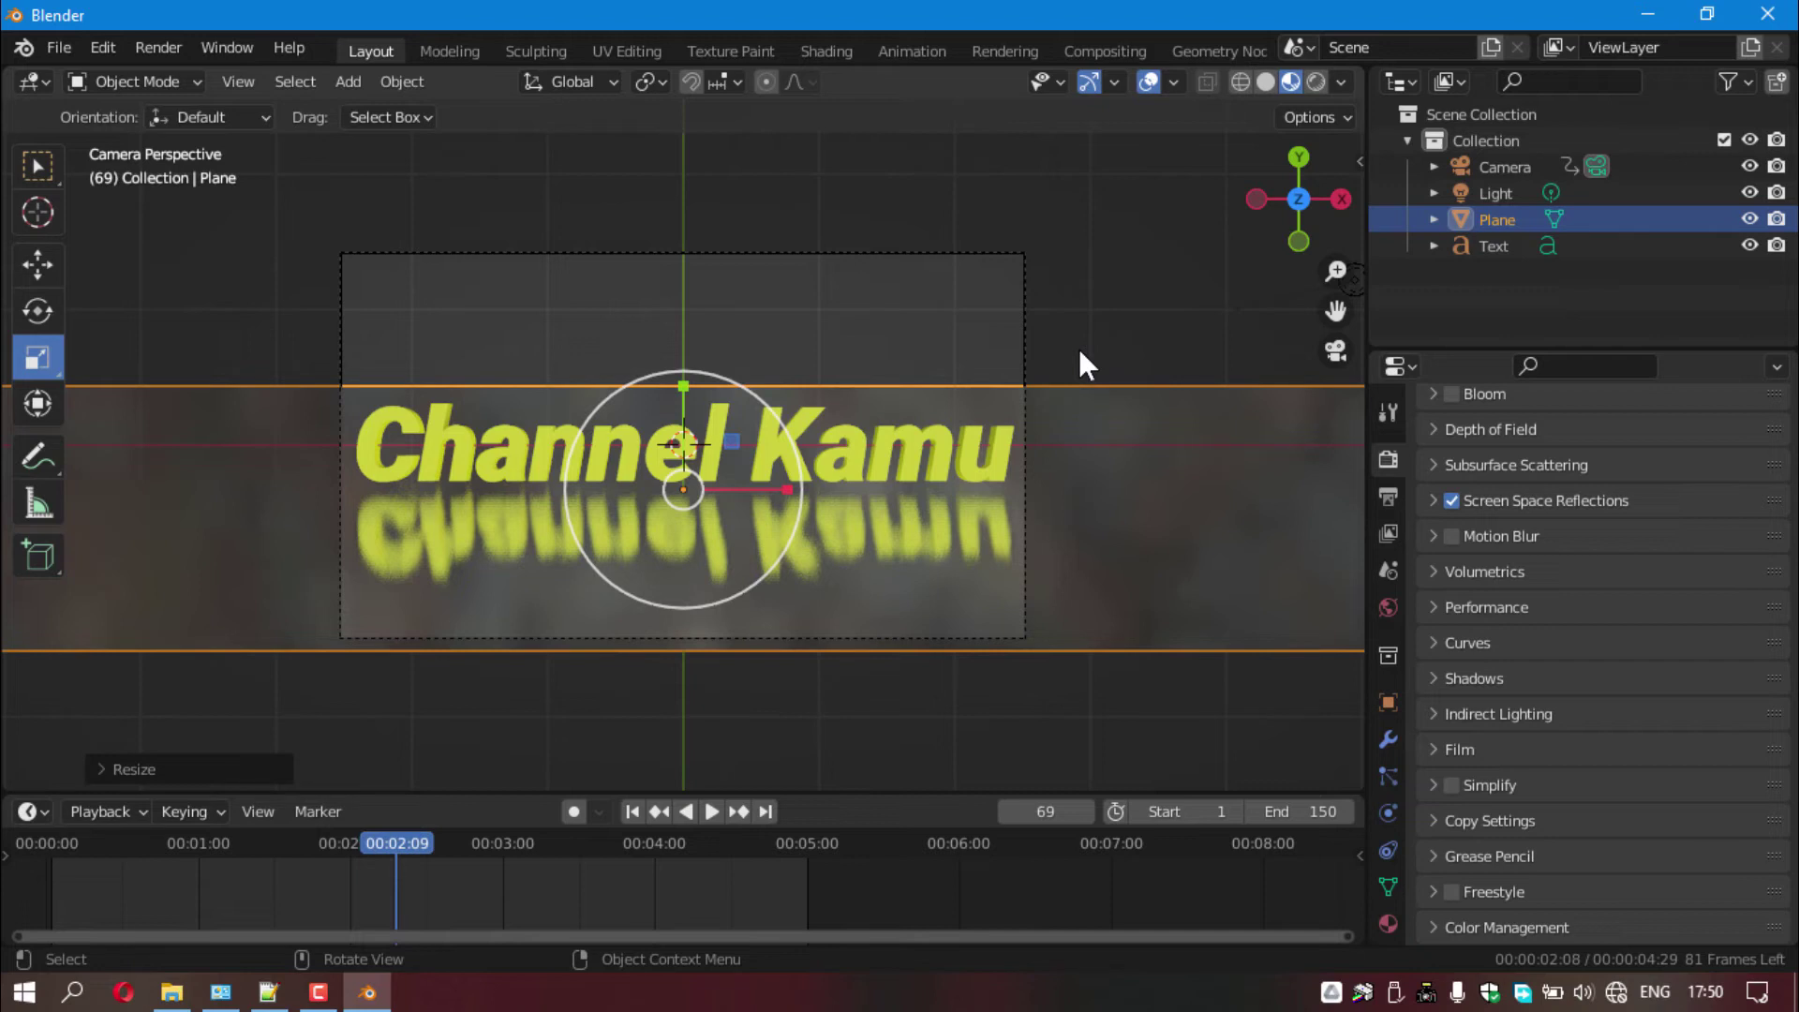
left_click(1318, 83)
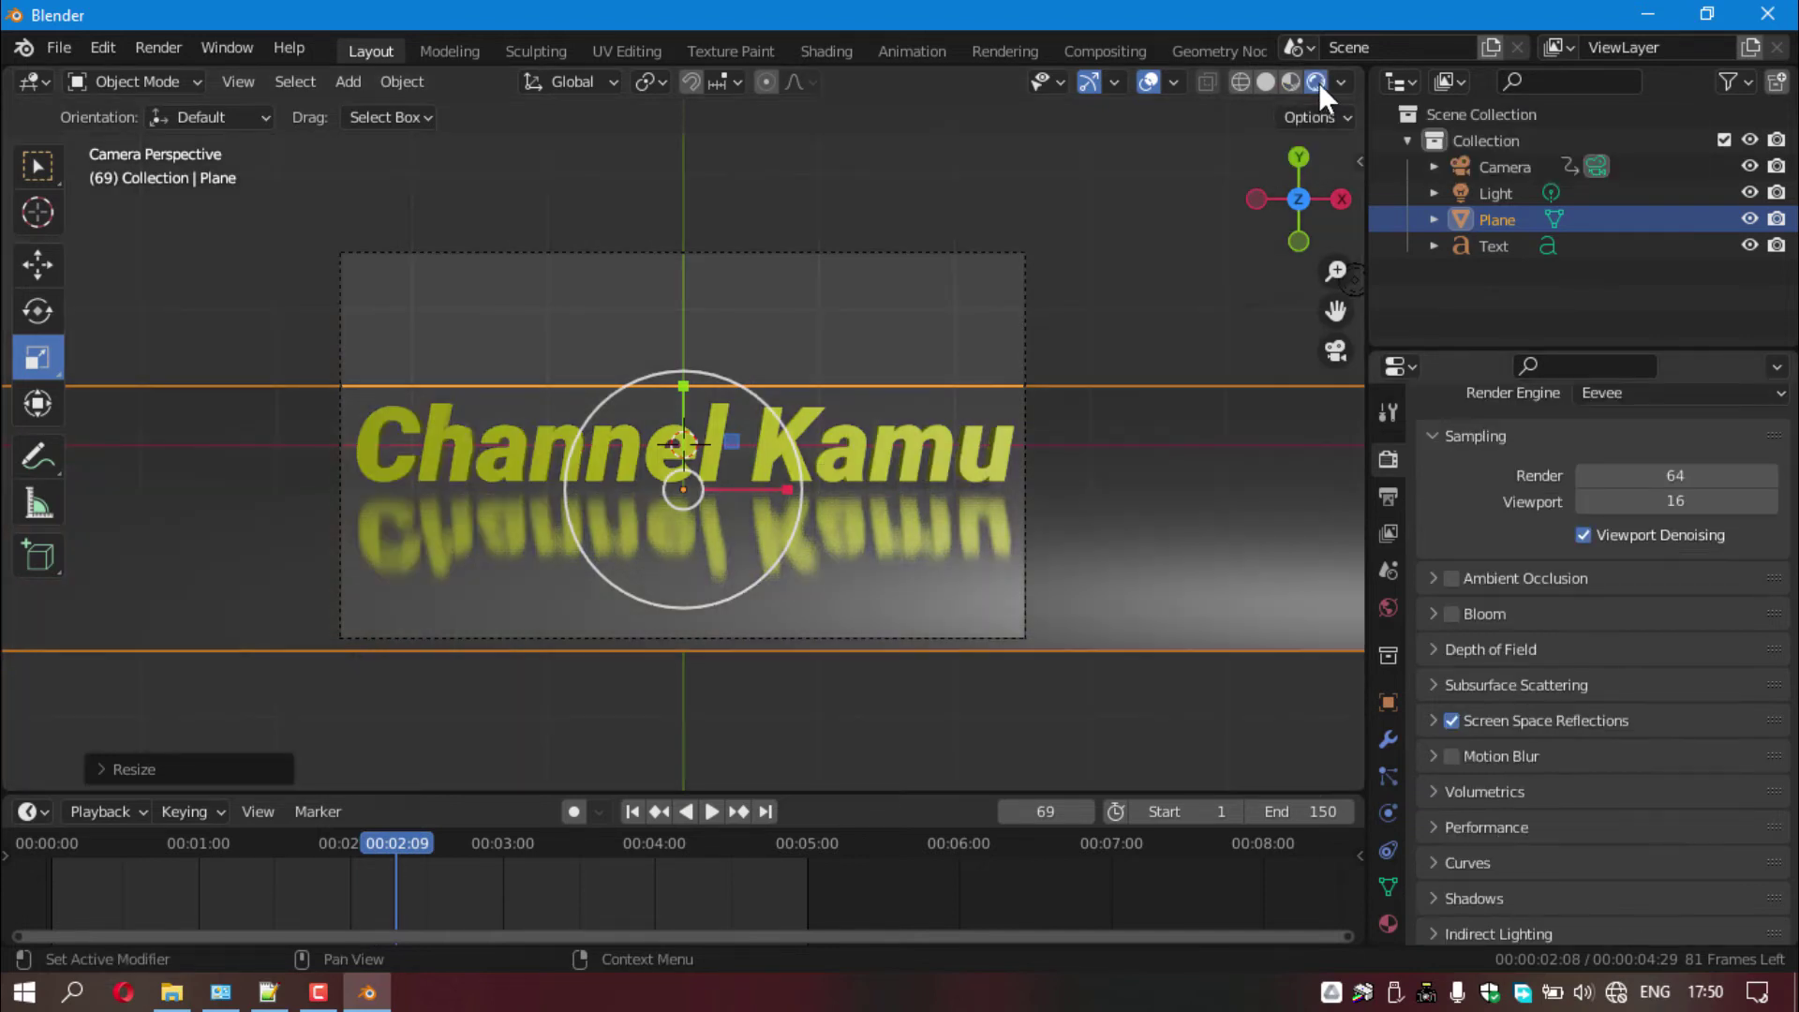
- Set the World background colour to black
left_click(1385, 607)
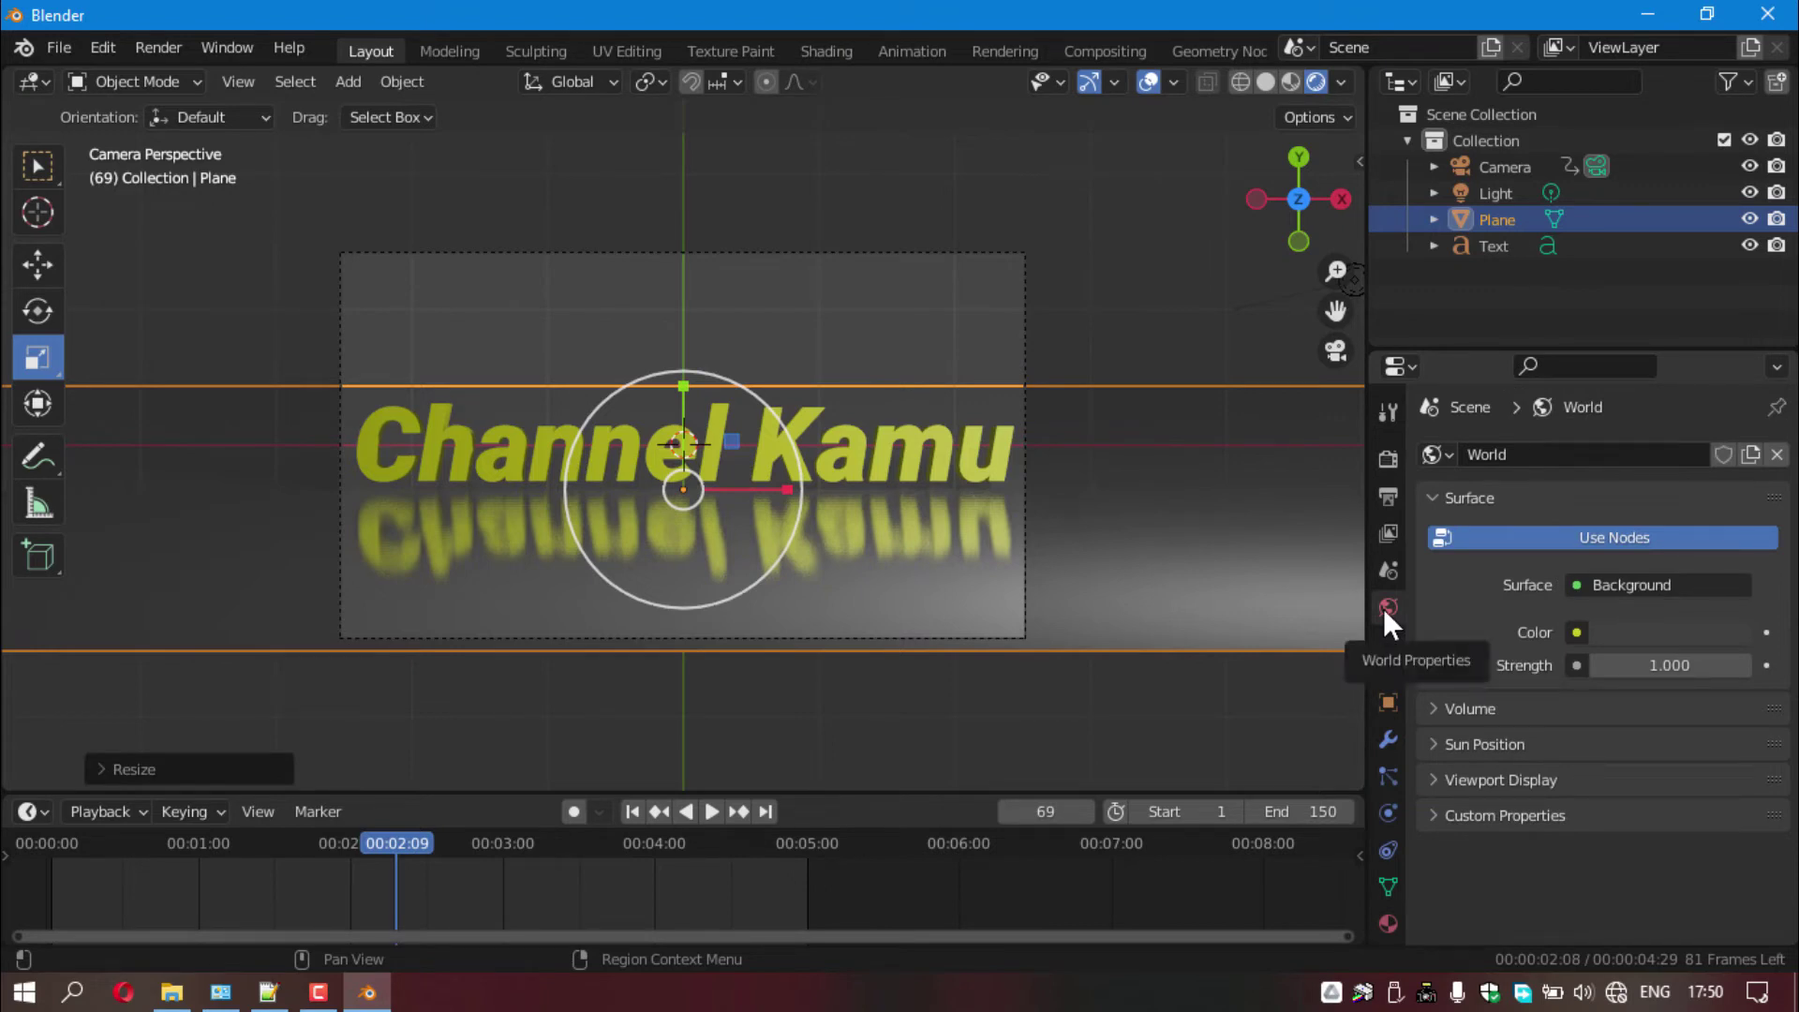
left_click(1649, 632)
left_click_drag(1521, 374, 1526, 422)
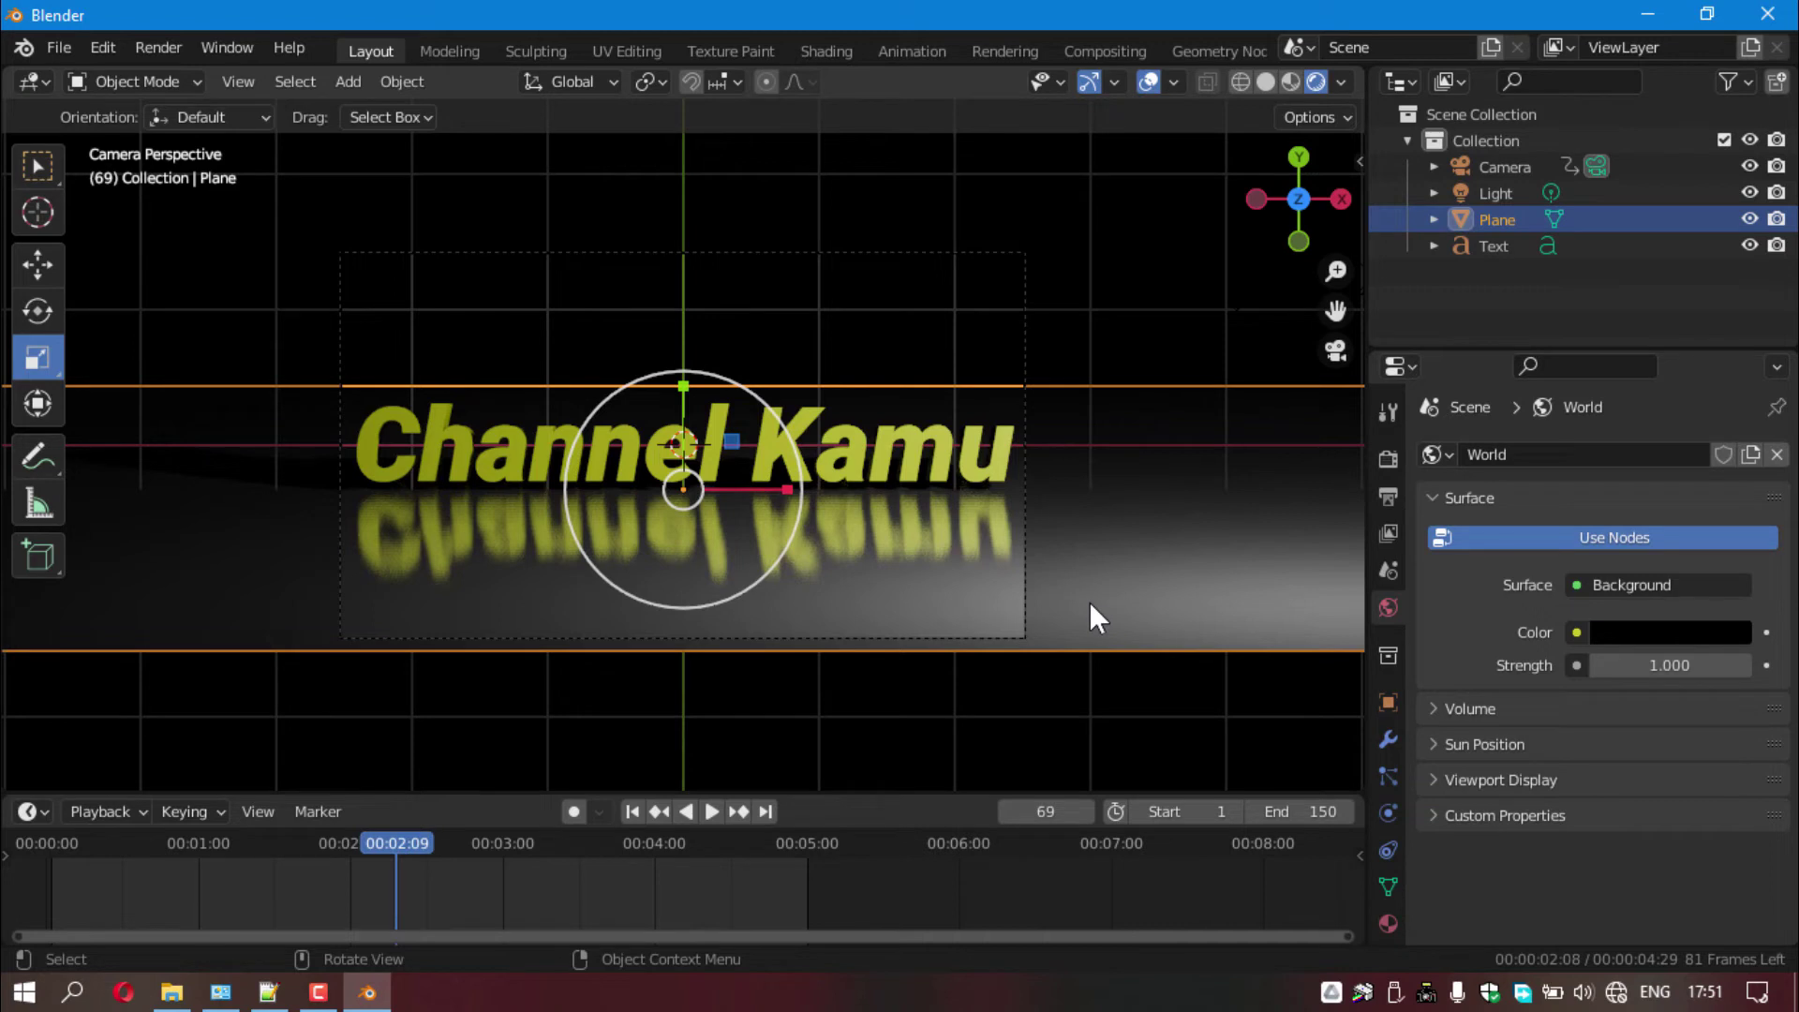
- Select the scene's Light and zoom out and orbit to locate it
left_click(1497, 191)
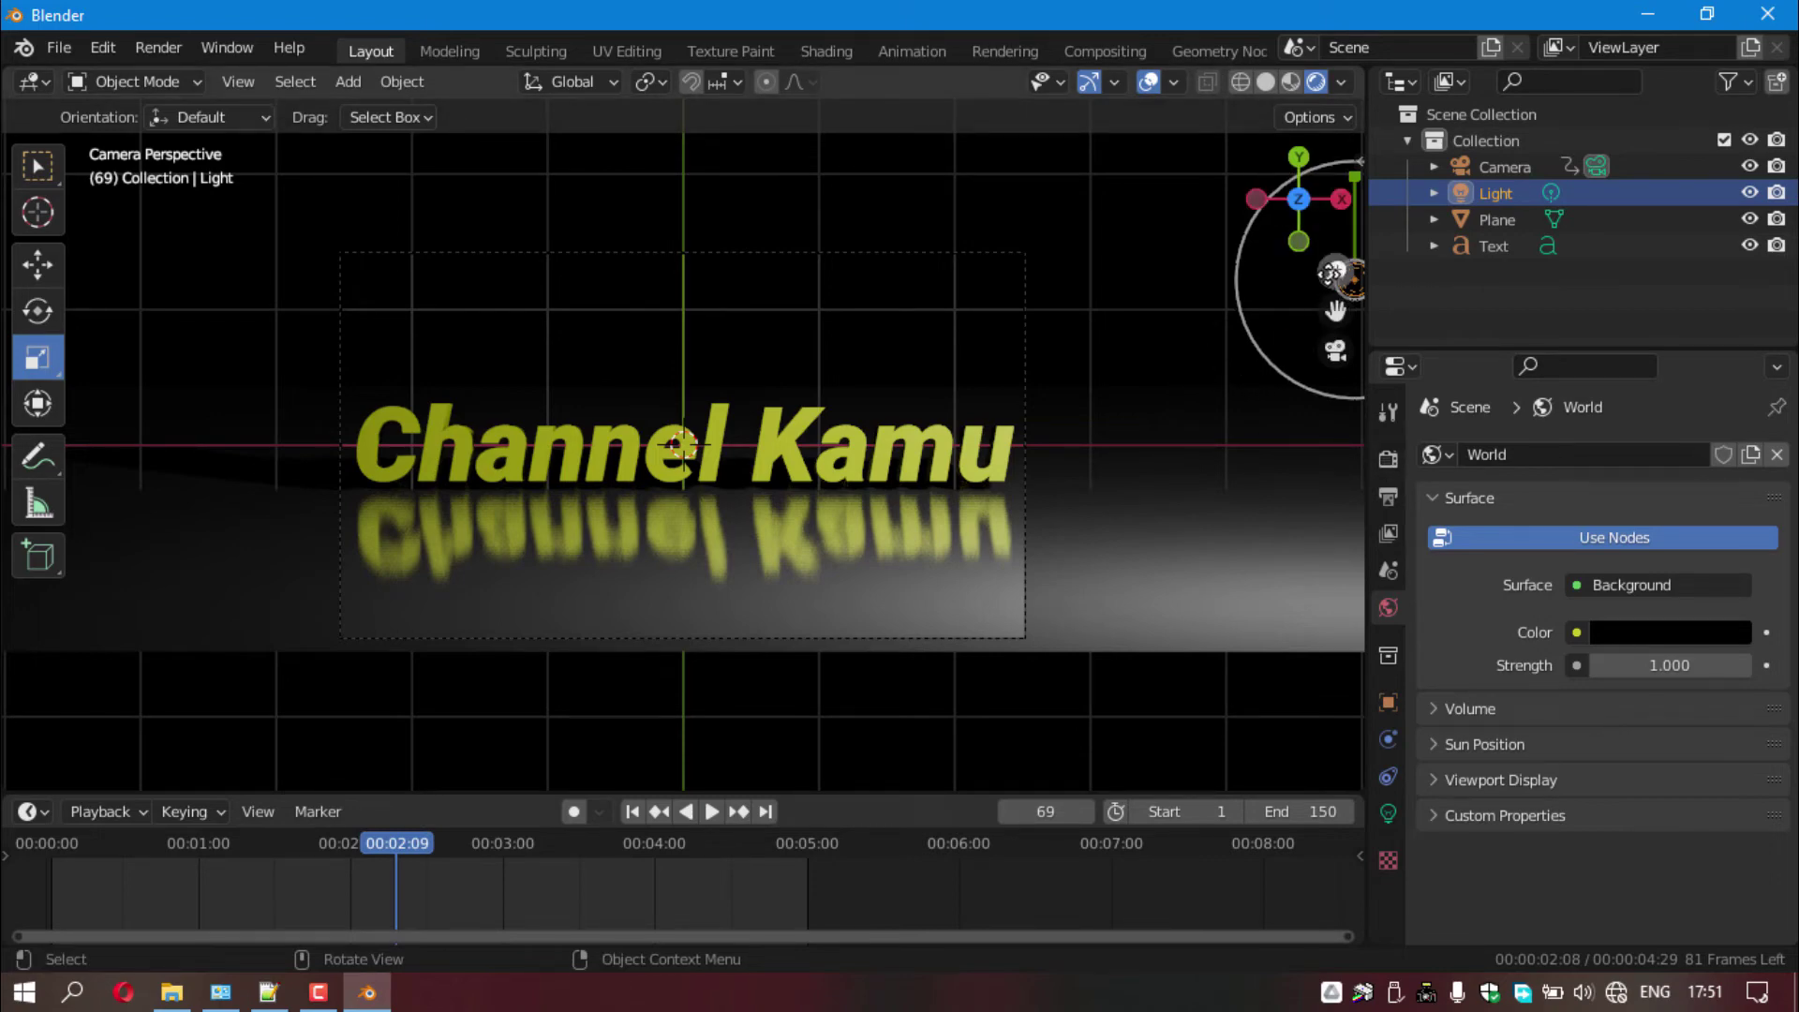
left_click_drag(1336, 271, 1336, 309)
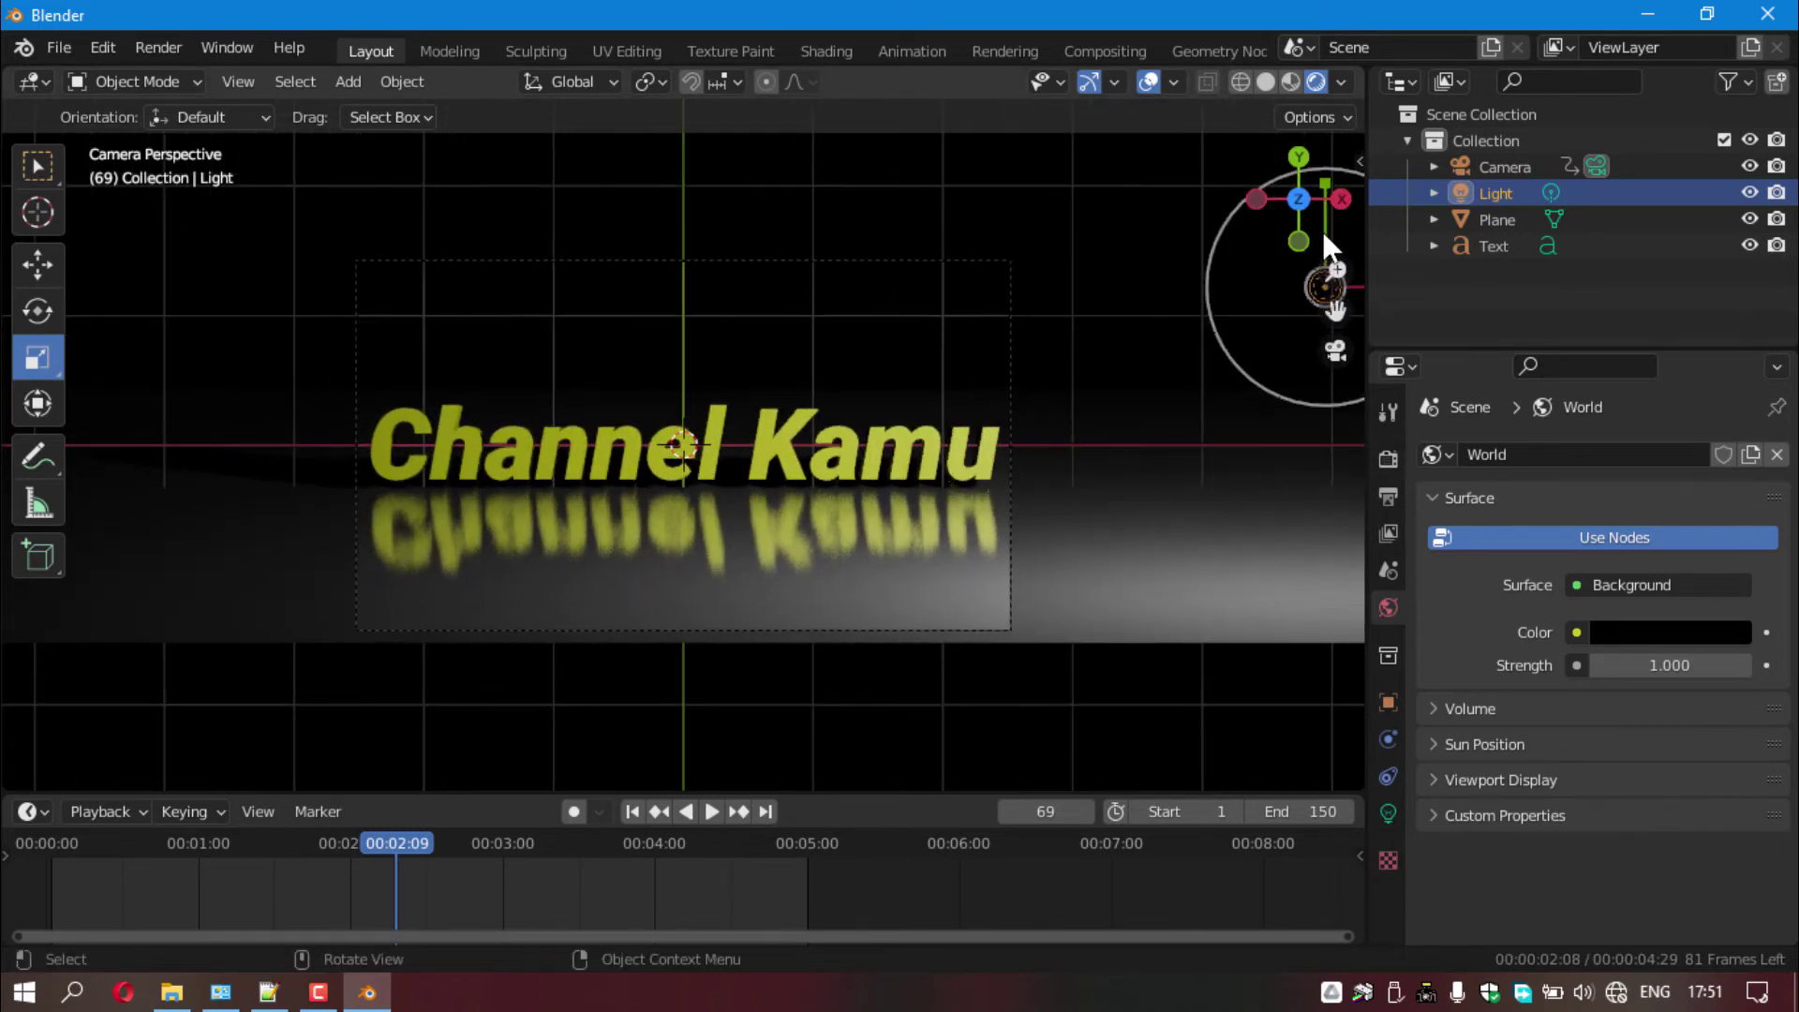
mouse_move(1323, 230)
left_mouse_down()
mouse_move(1303, 281)
mouse_move(1265, 281)
left_mouse_up()
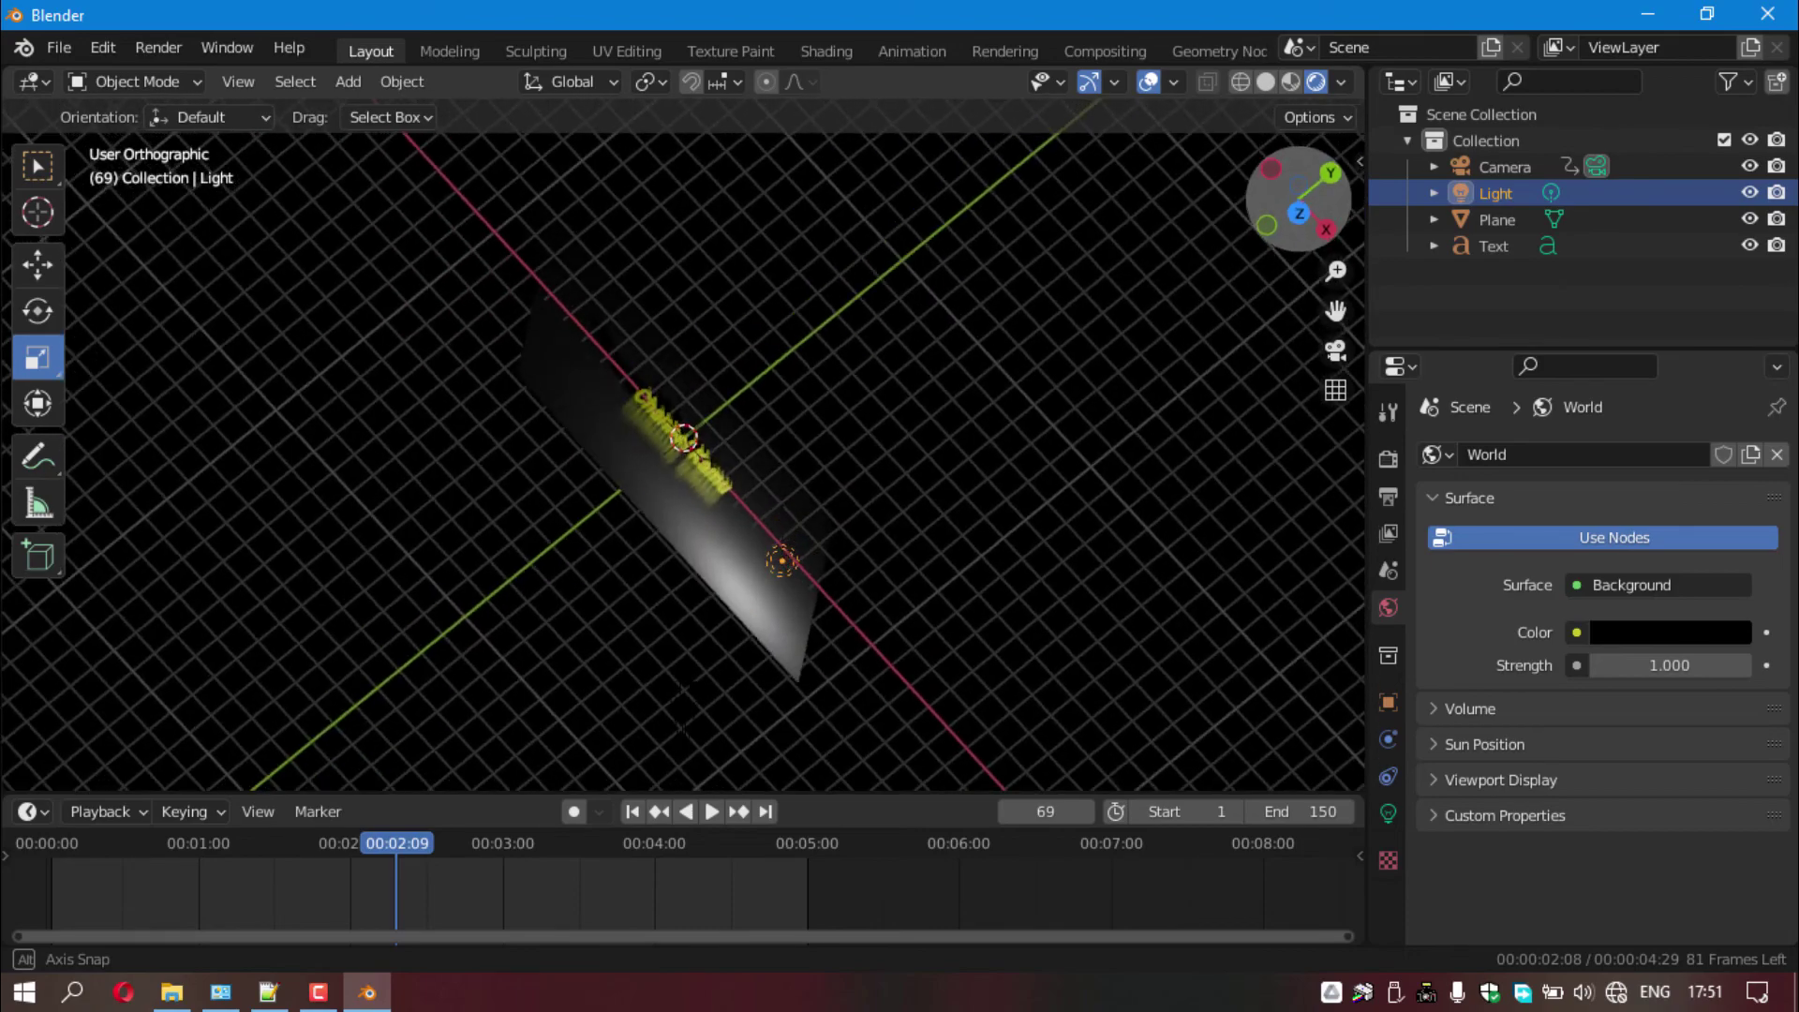
mouse_move(1298, 199)
left_mouse_down()
mouse_move(1274, 202)
mouse_move(1312, 211)
left_mouse_up()
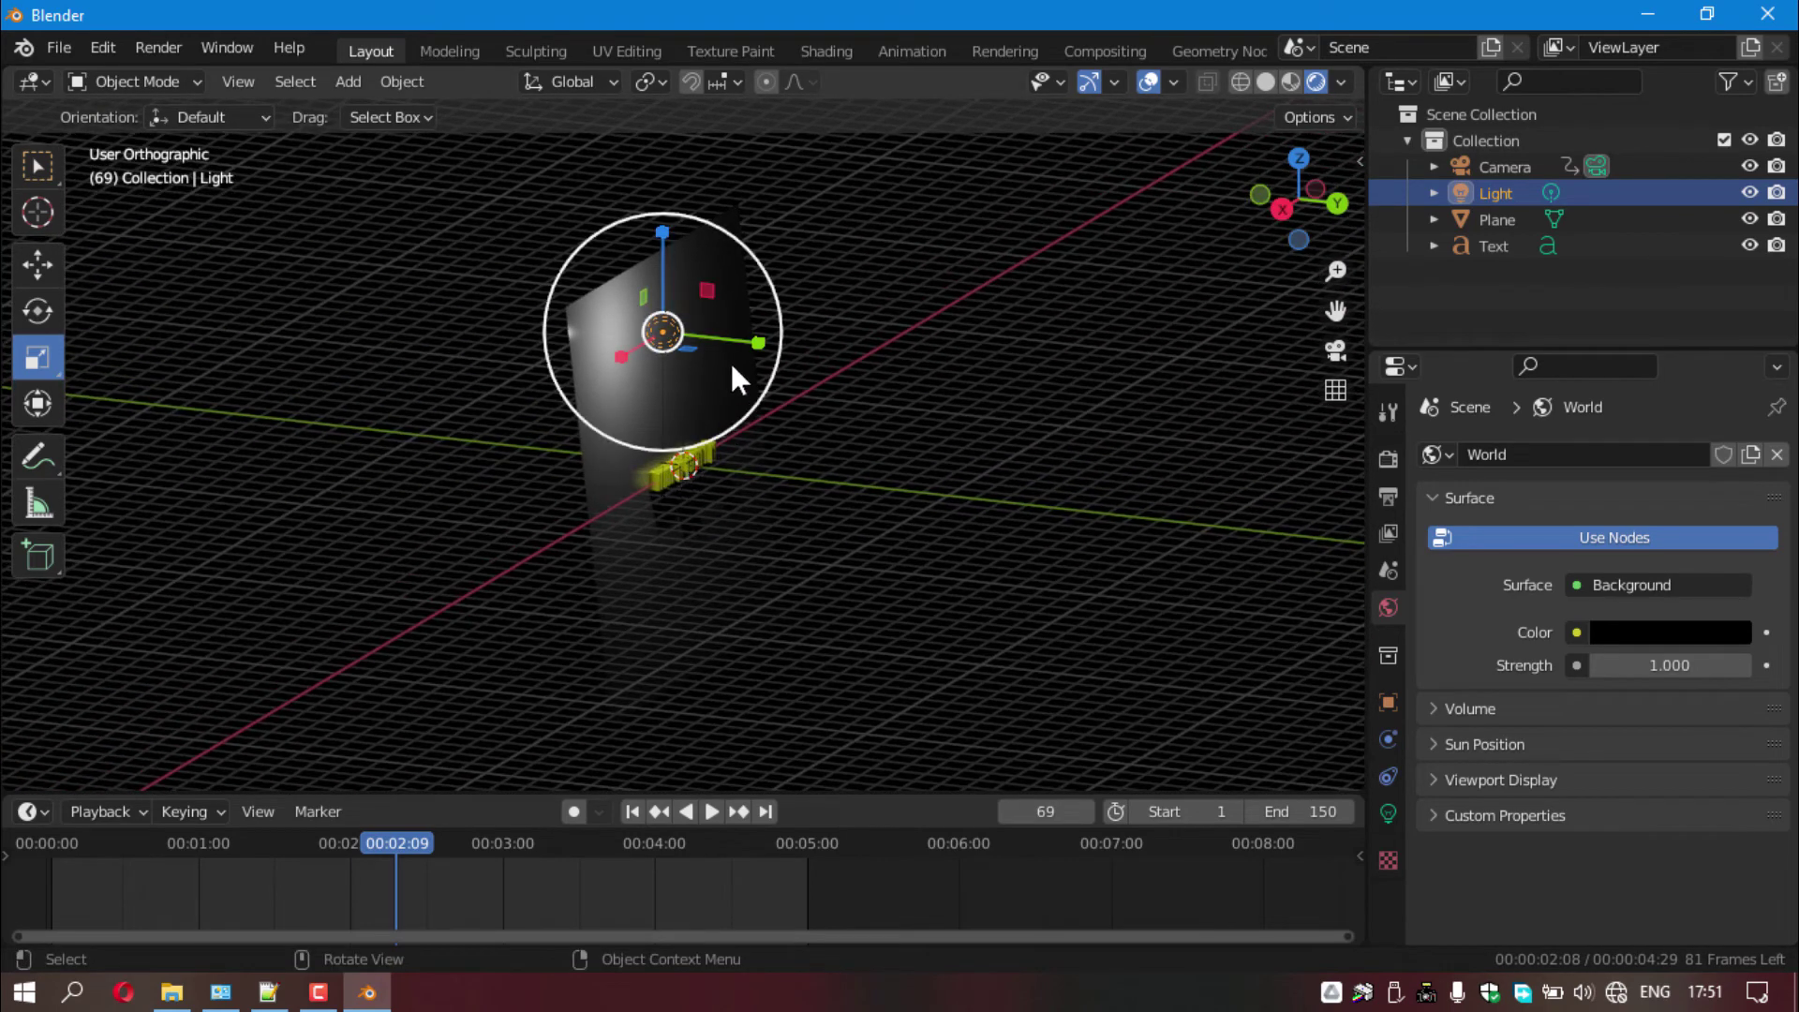
- Slide the light along X, then lower it to sit just above the yellow text
mouse_move(1334, 269)
left_mouse_down()
mouse_move(1335, 255)
mouse_move(1354, 337)
left_mouse_up()
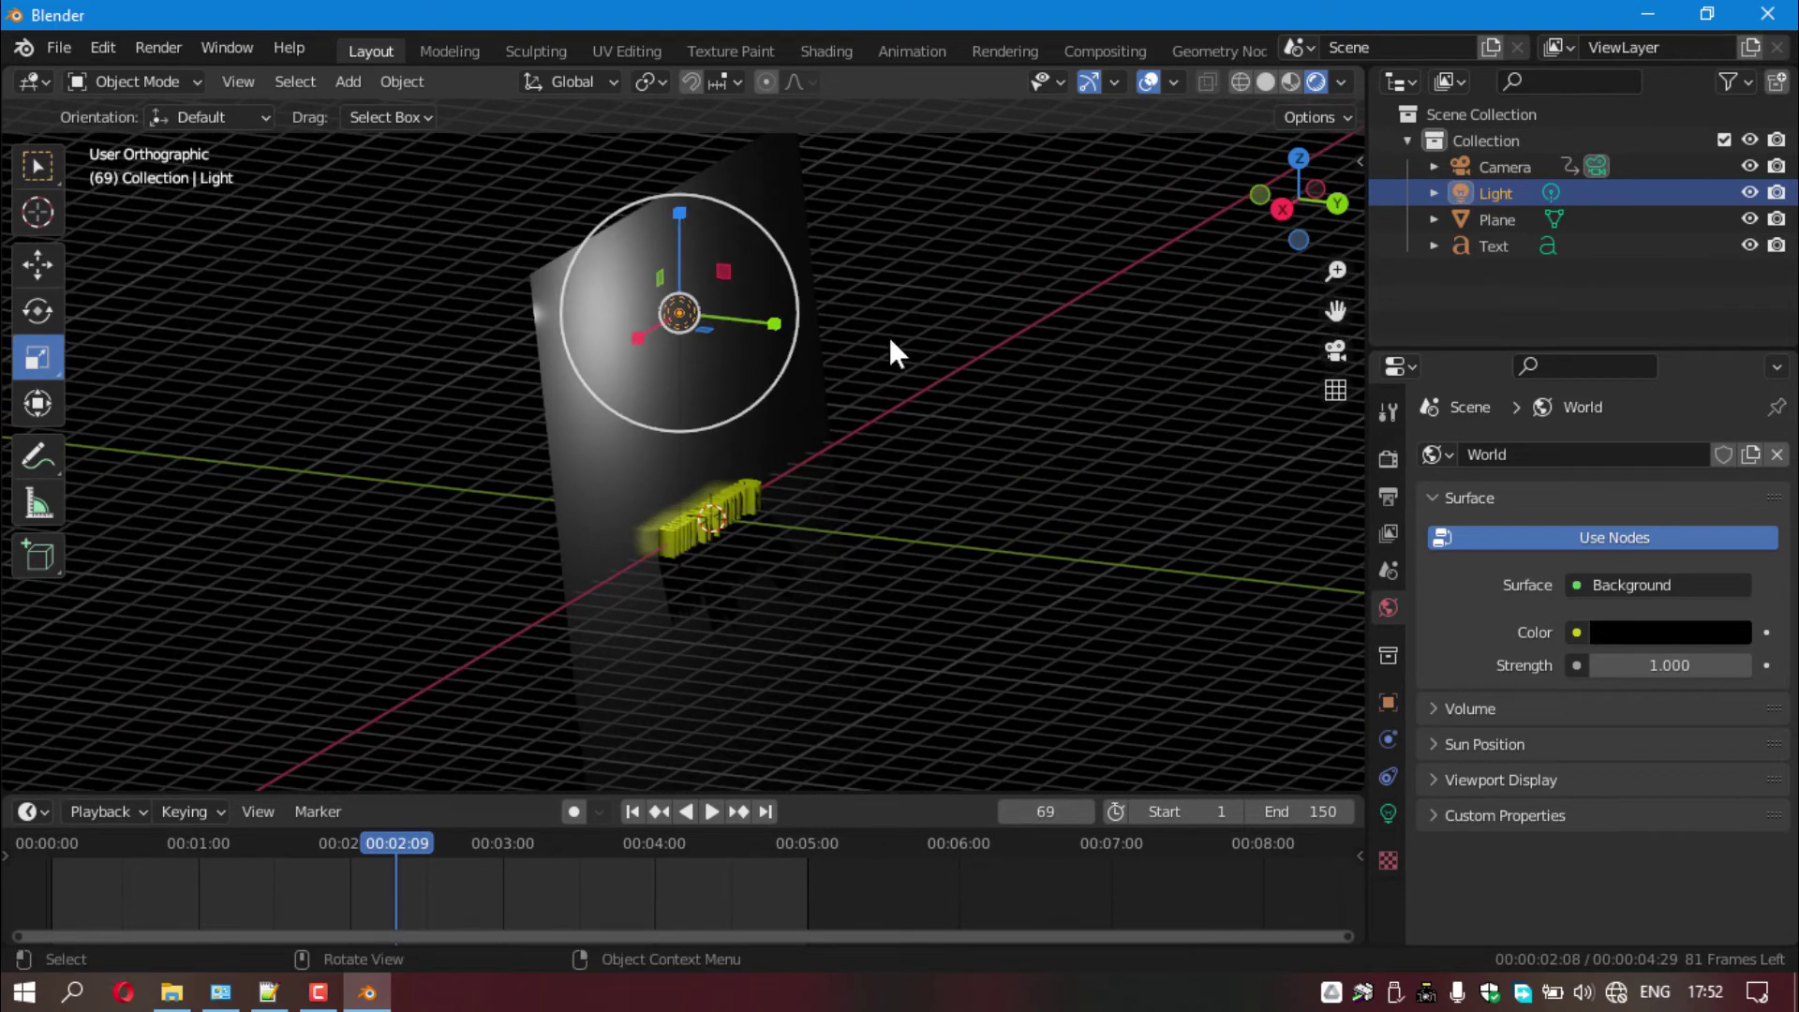
left_click(47, 268)
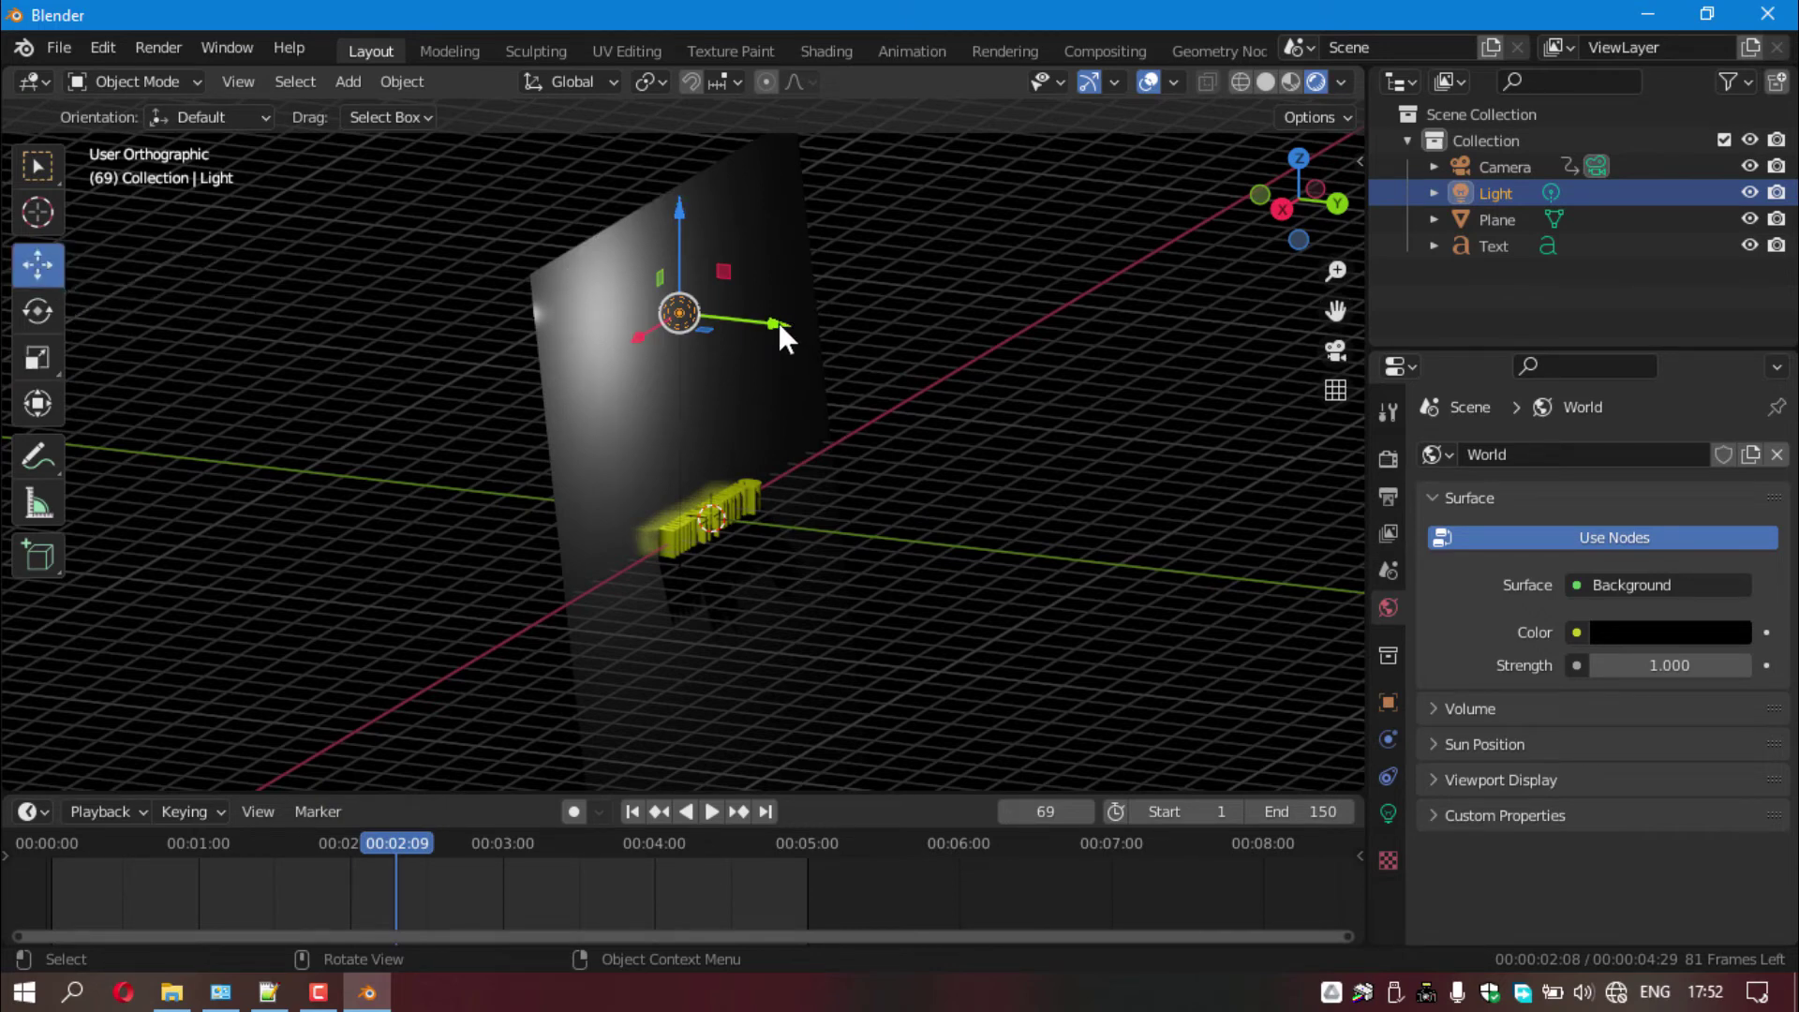
left_click_drag(638, 335, 692, 321)
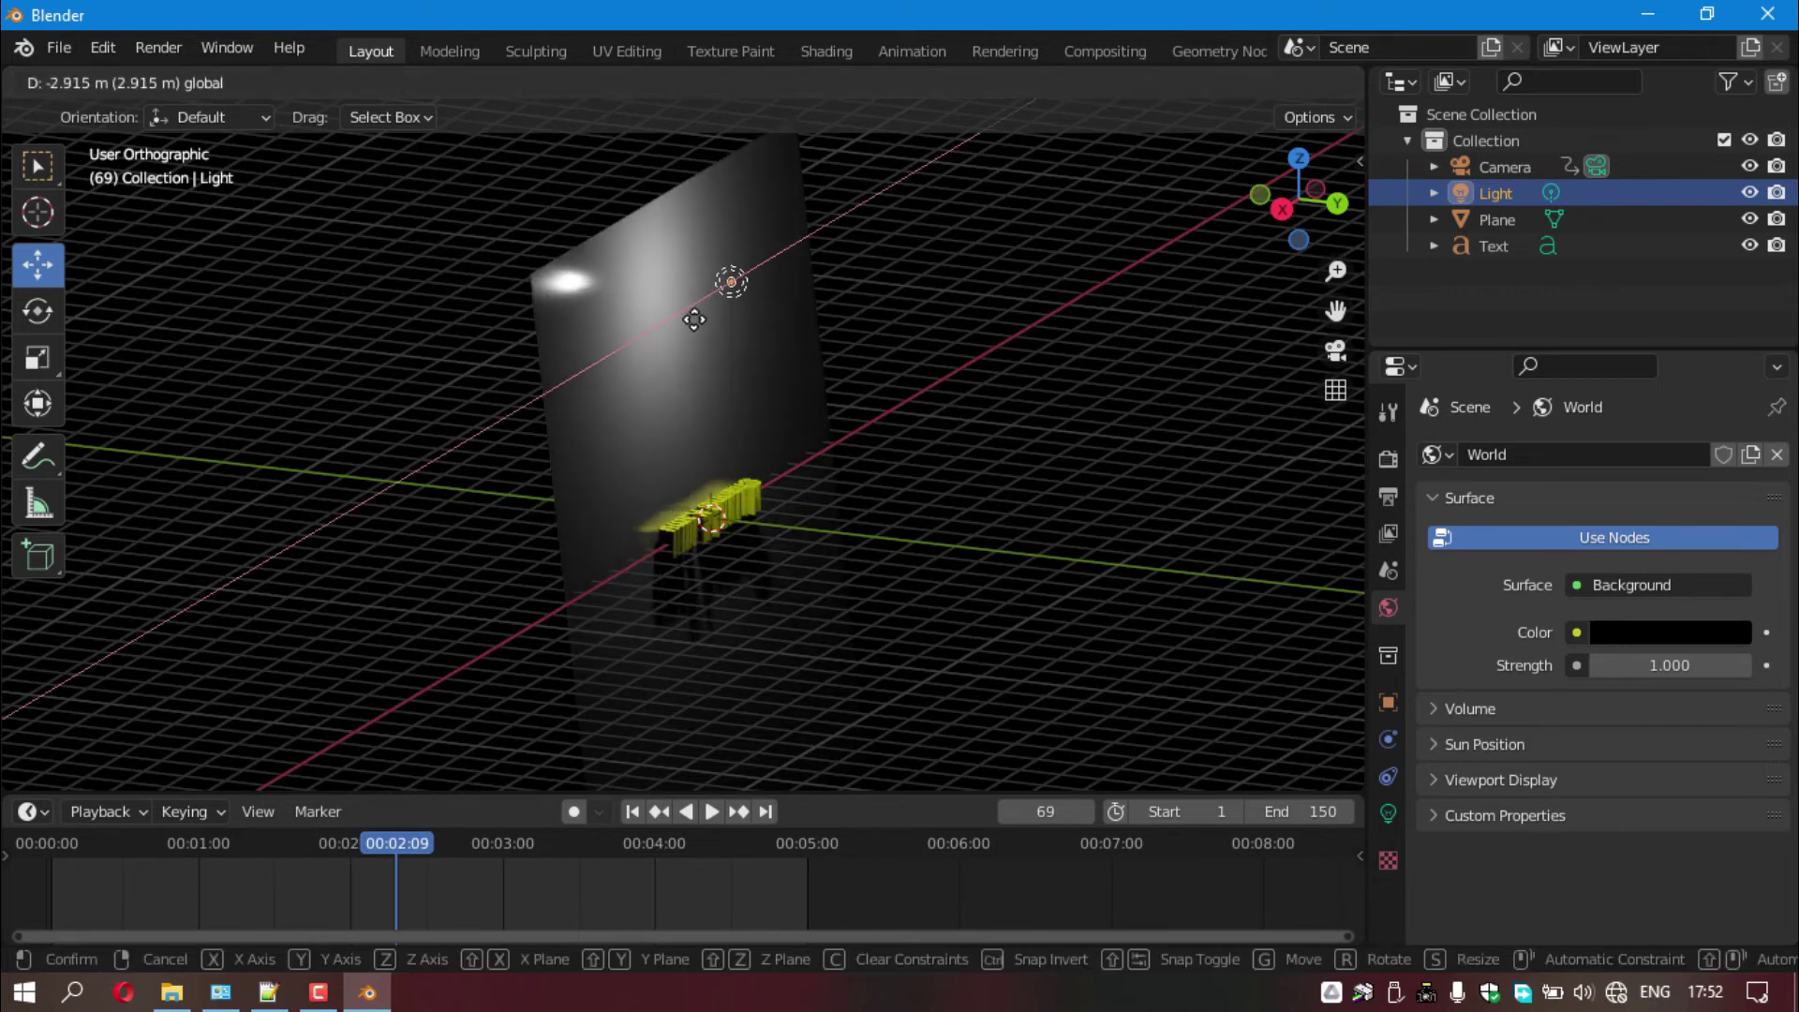
left_click_drag(731, 185, 734, 377)
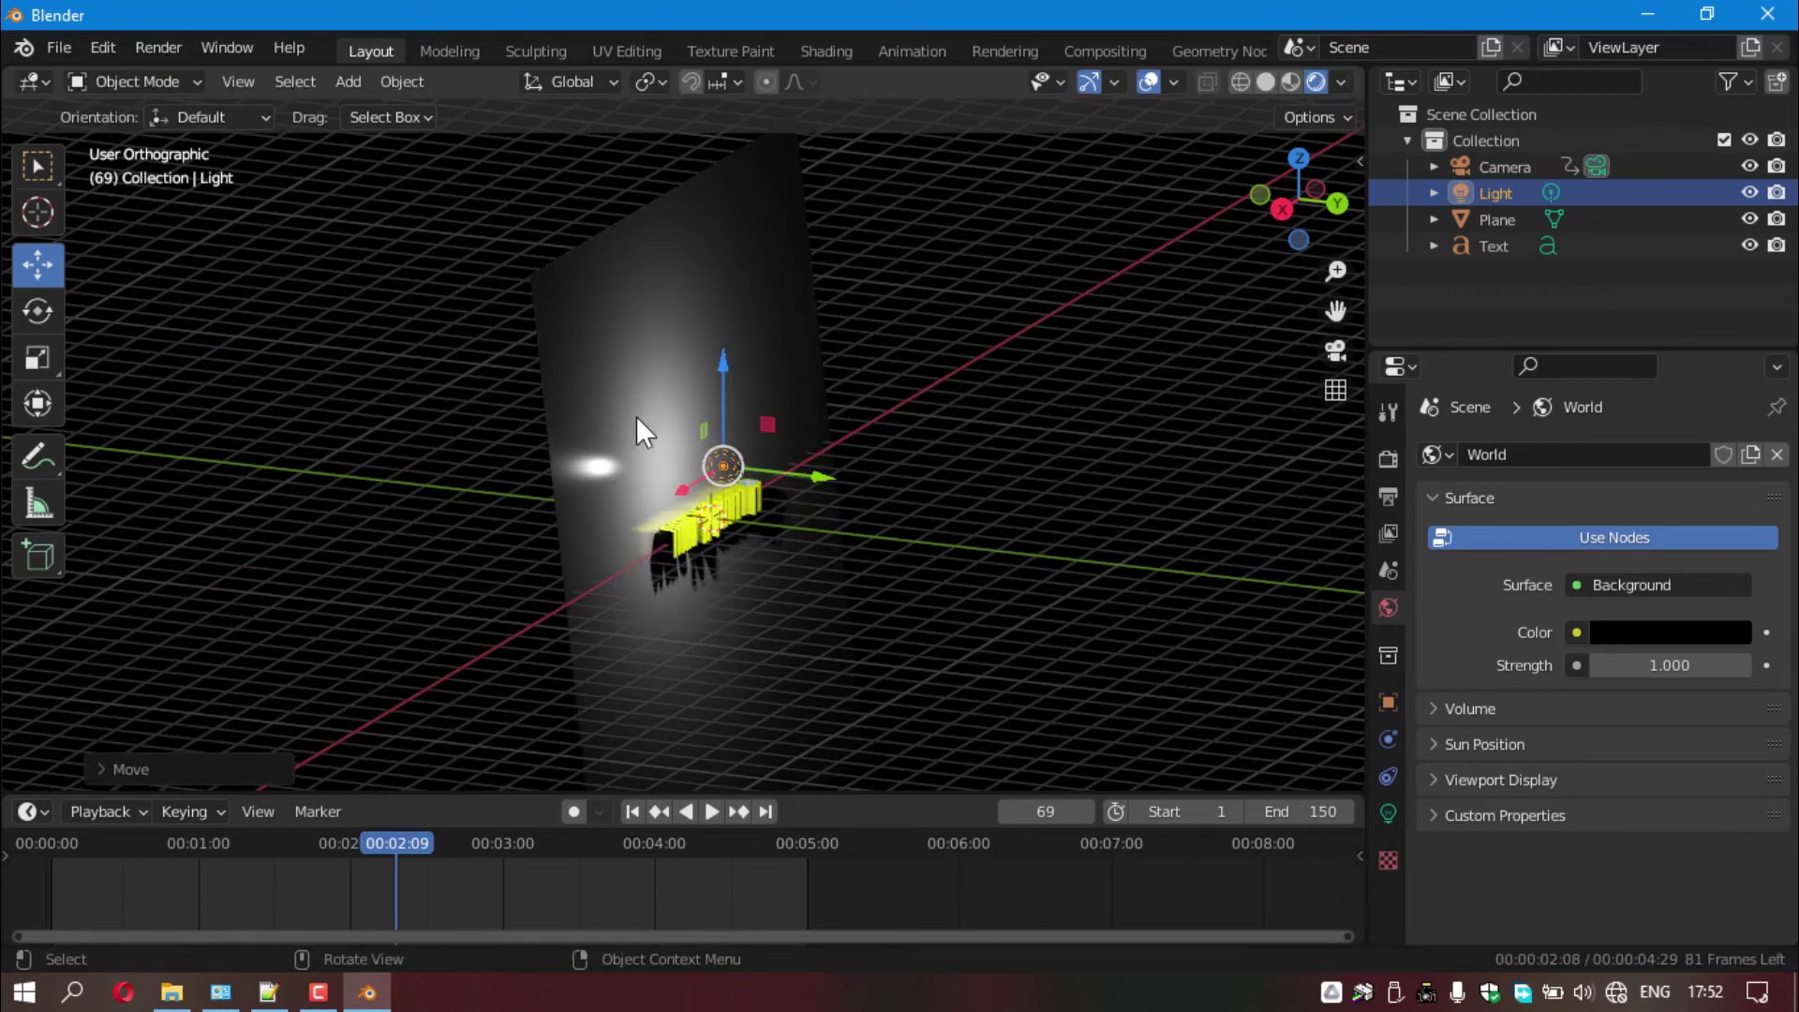
- Change the light type to Area and switch to the Right Orthographic view
left_click(1395, 819)
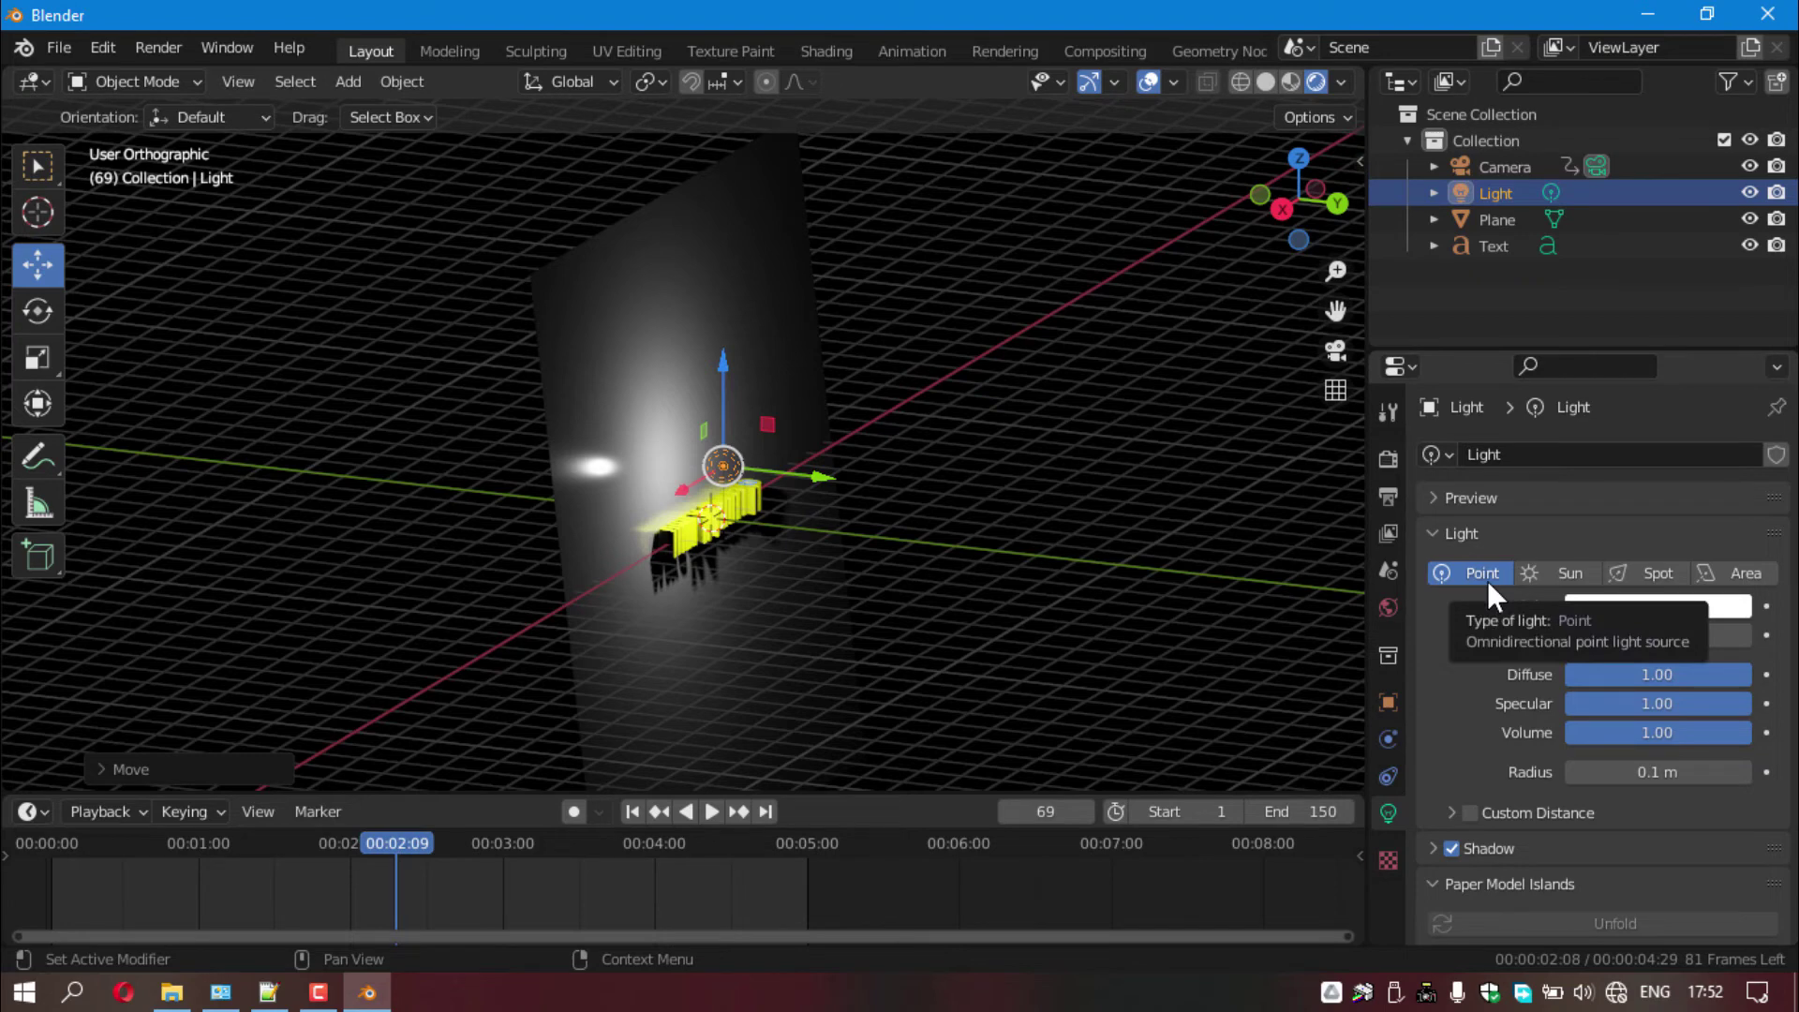
left_click(1672, 578)
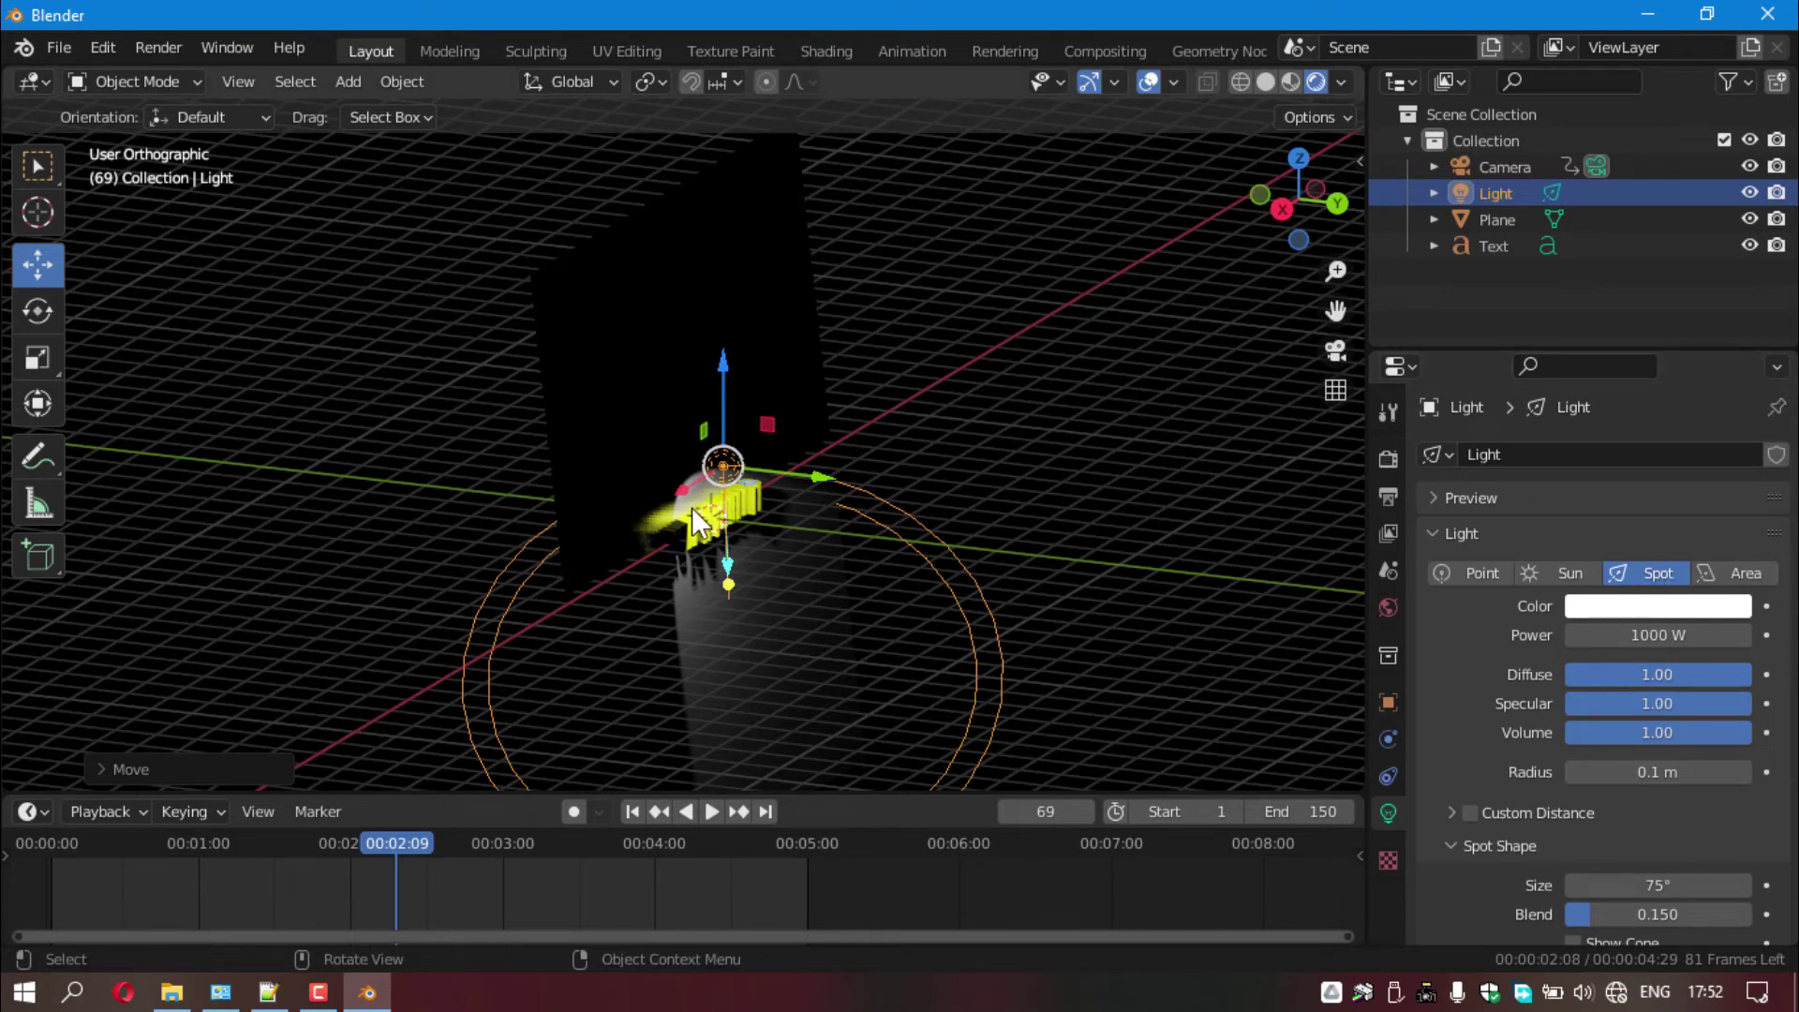
left_click(1748, 573)
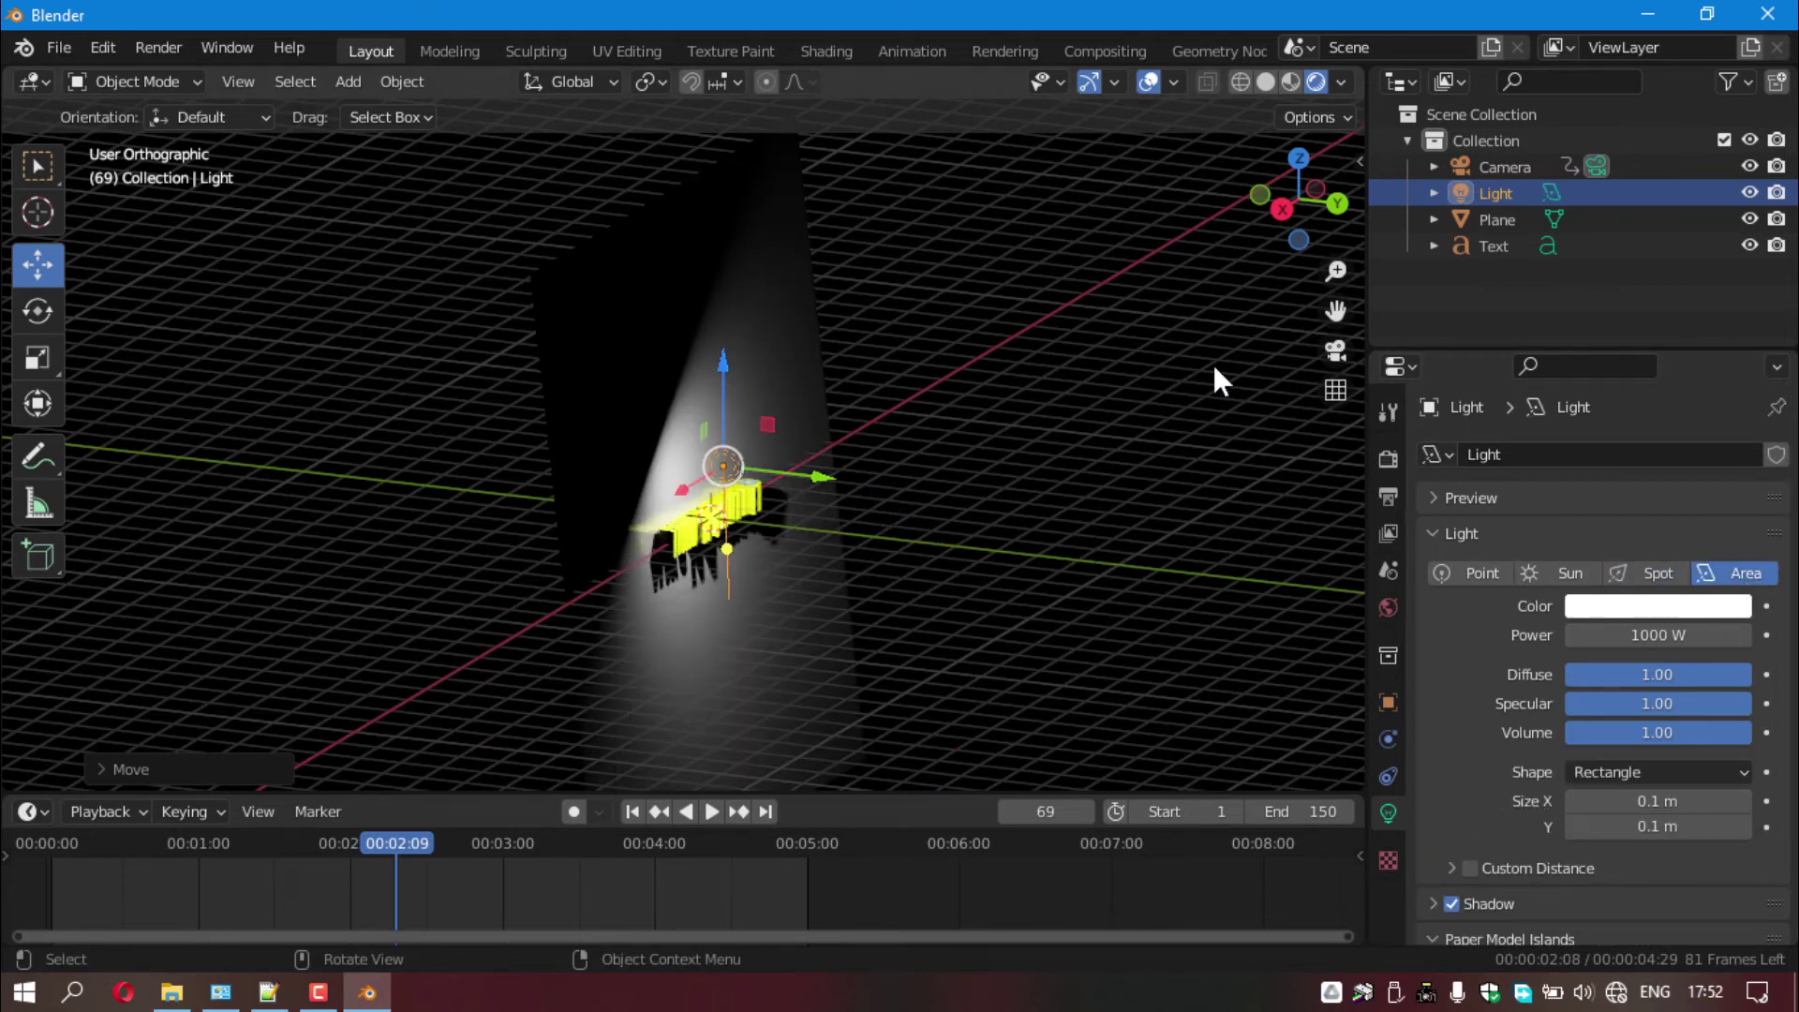
left_click(1281, 208)
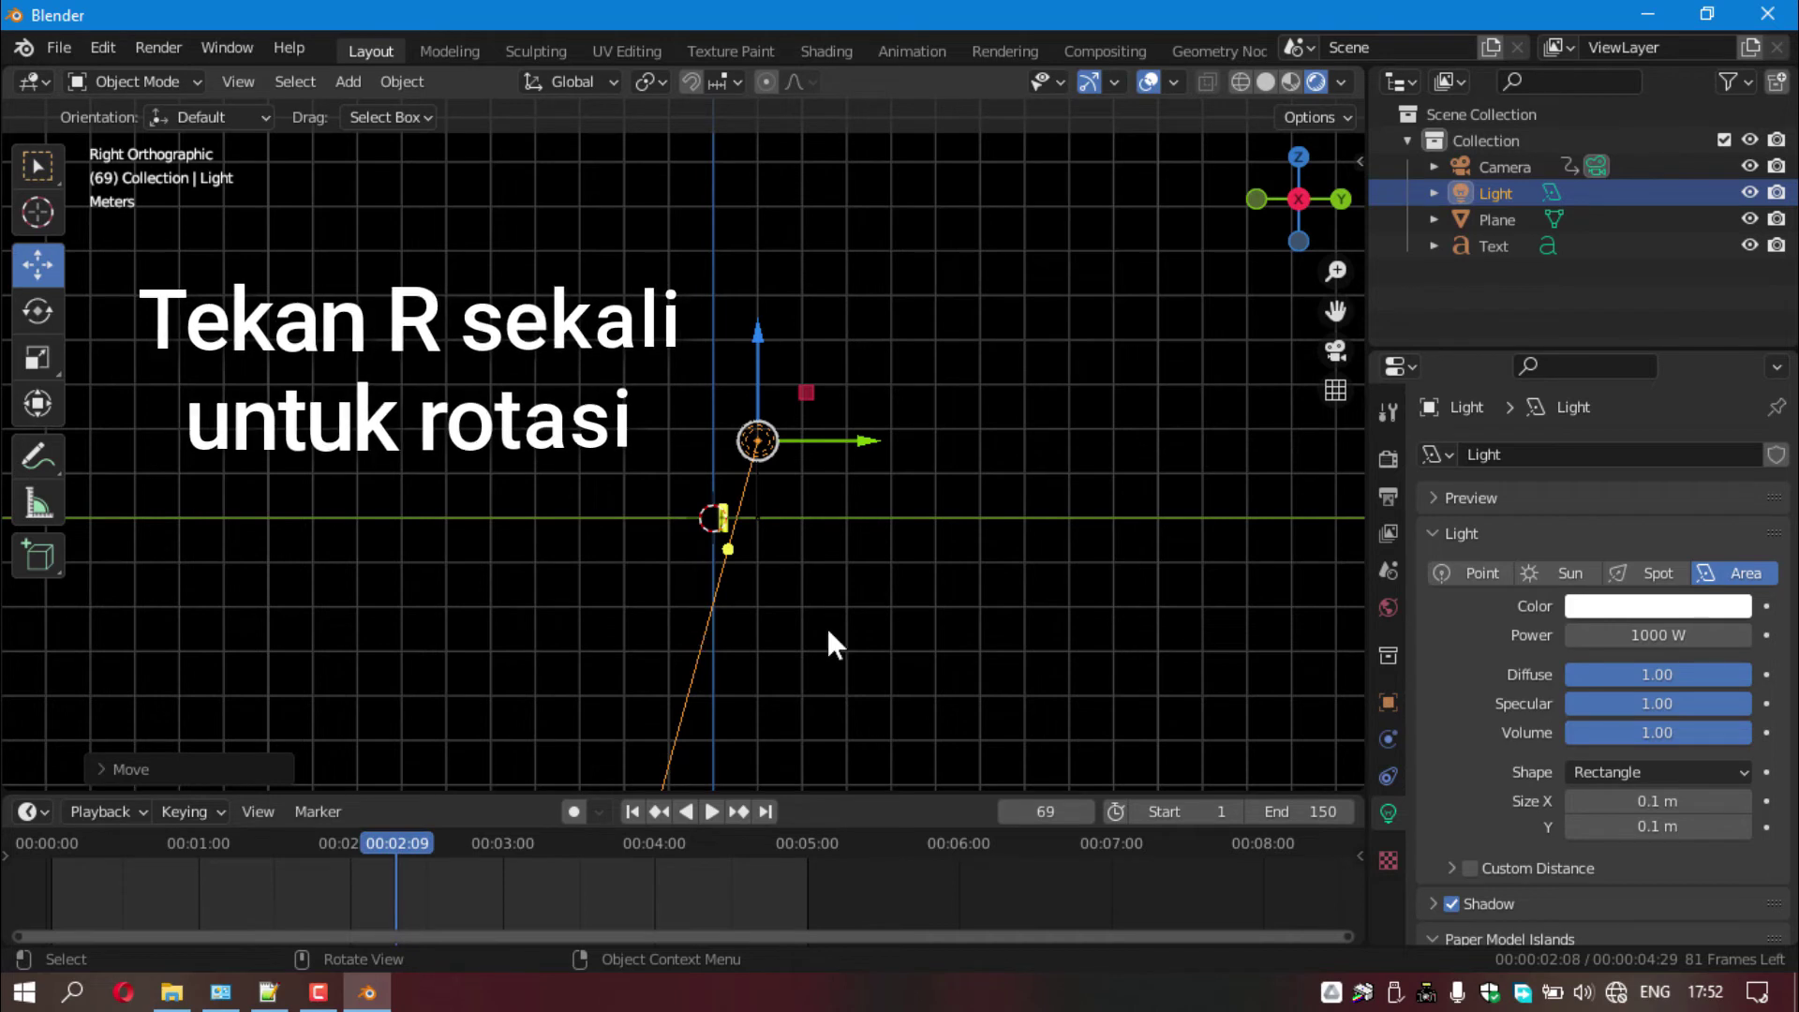
- Rotate the area light to -45.3°, -72.9°, 172° and display its transform values
key("r")
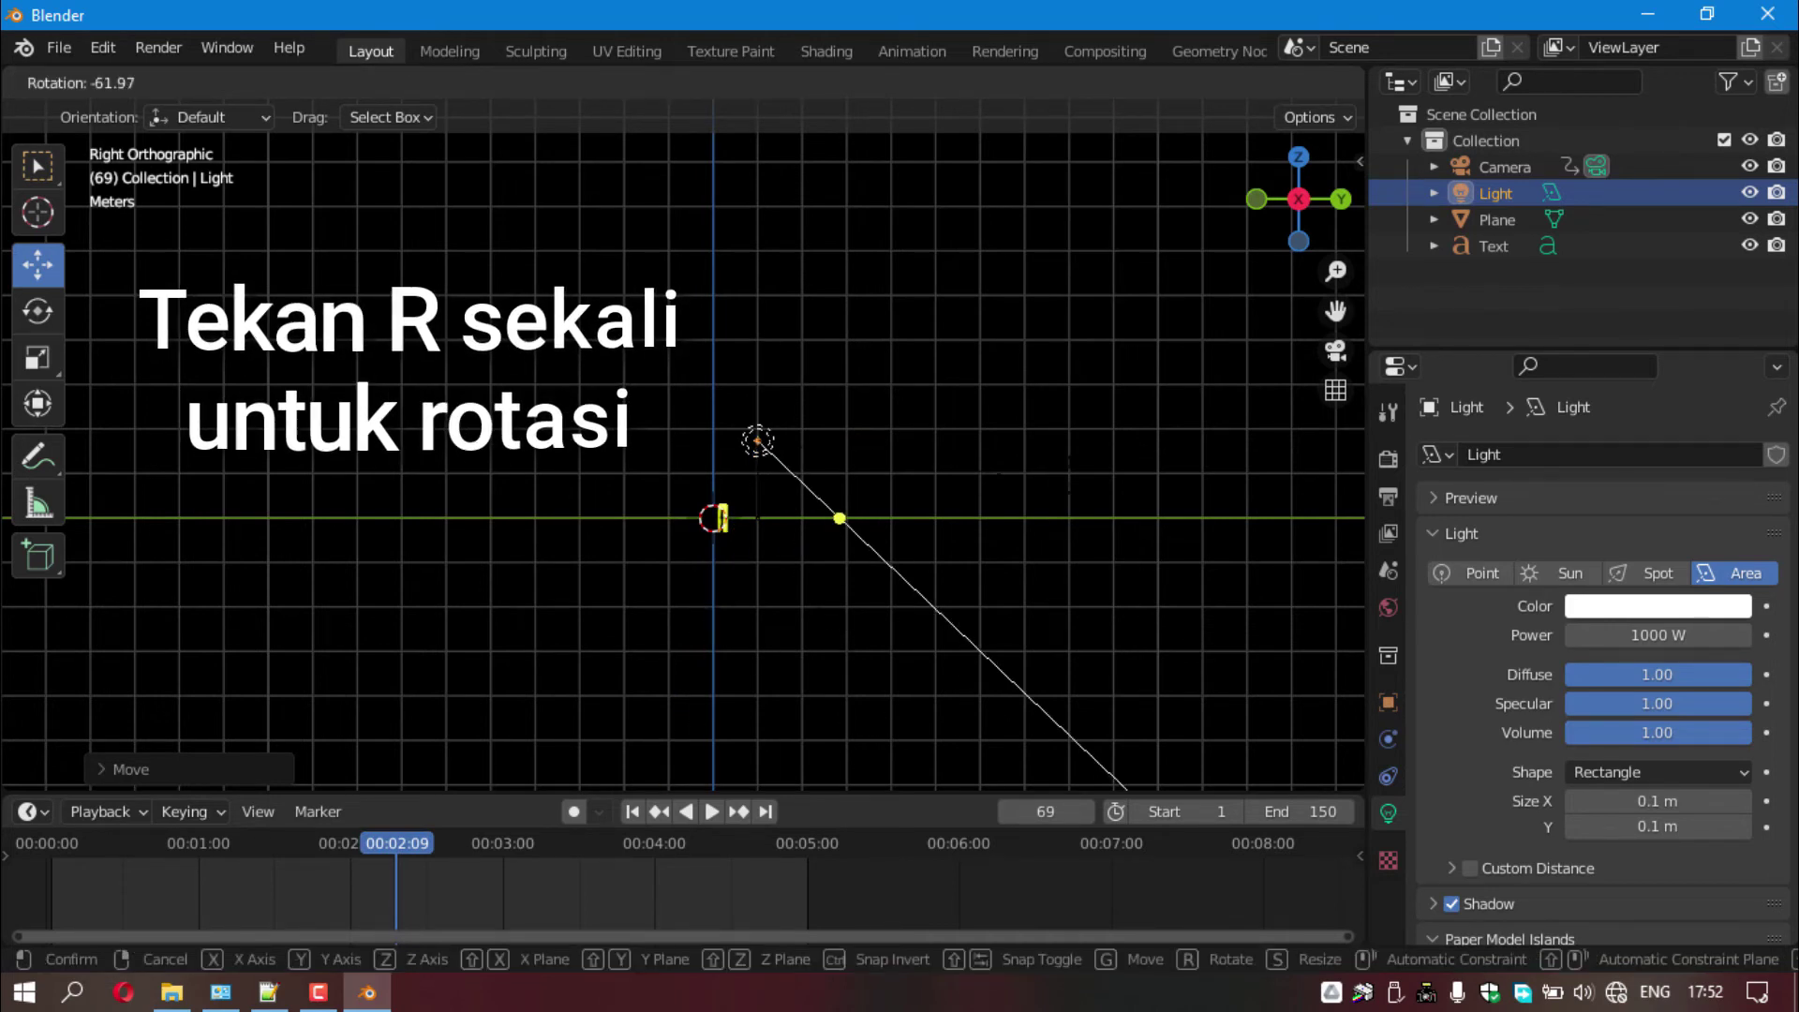
left_click(1094, 330)
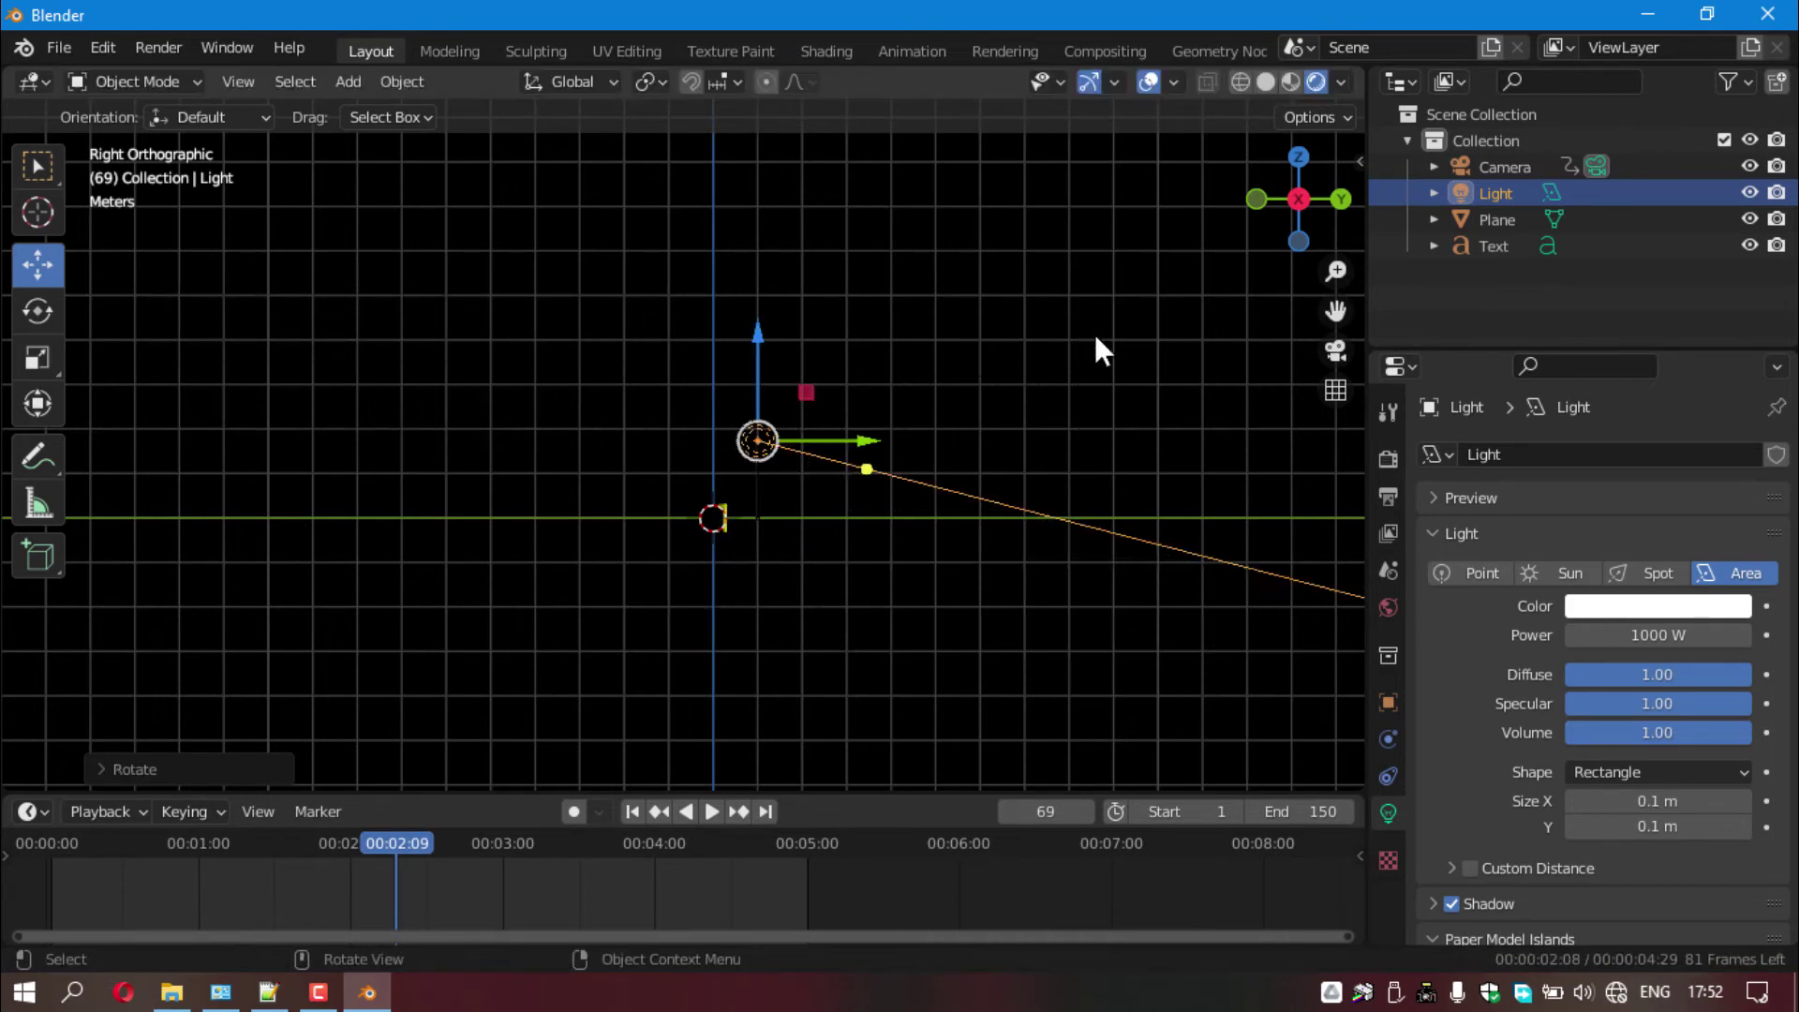
mouse_move(1284, 222)
left_mouse_down()
mouse_move(1255, 235)
mouse_move(1280, 240)
left_mouse_up()
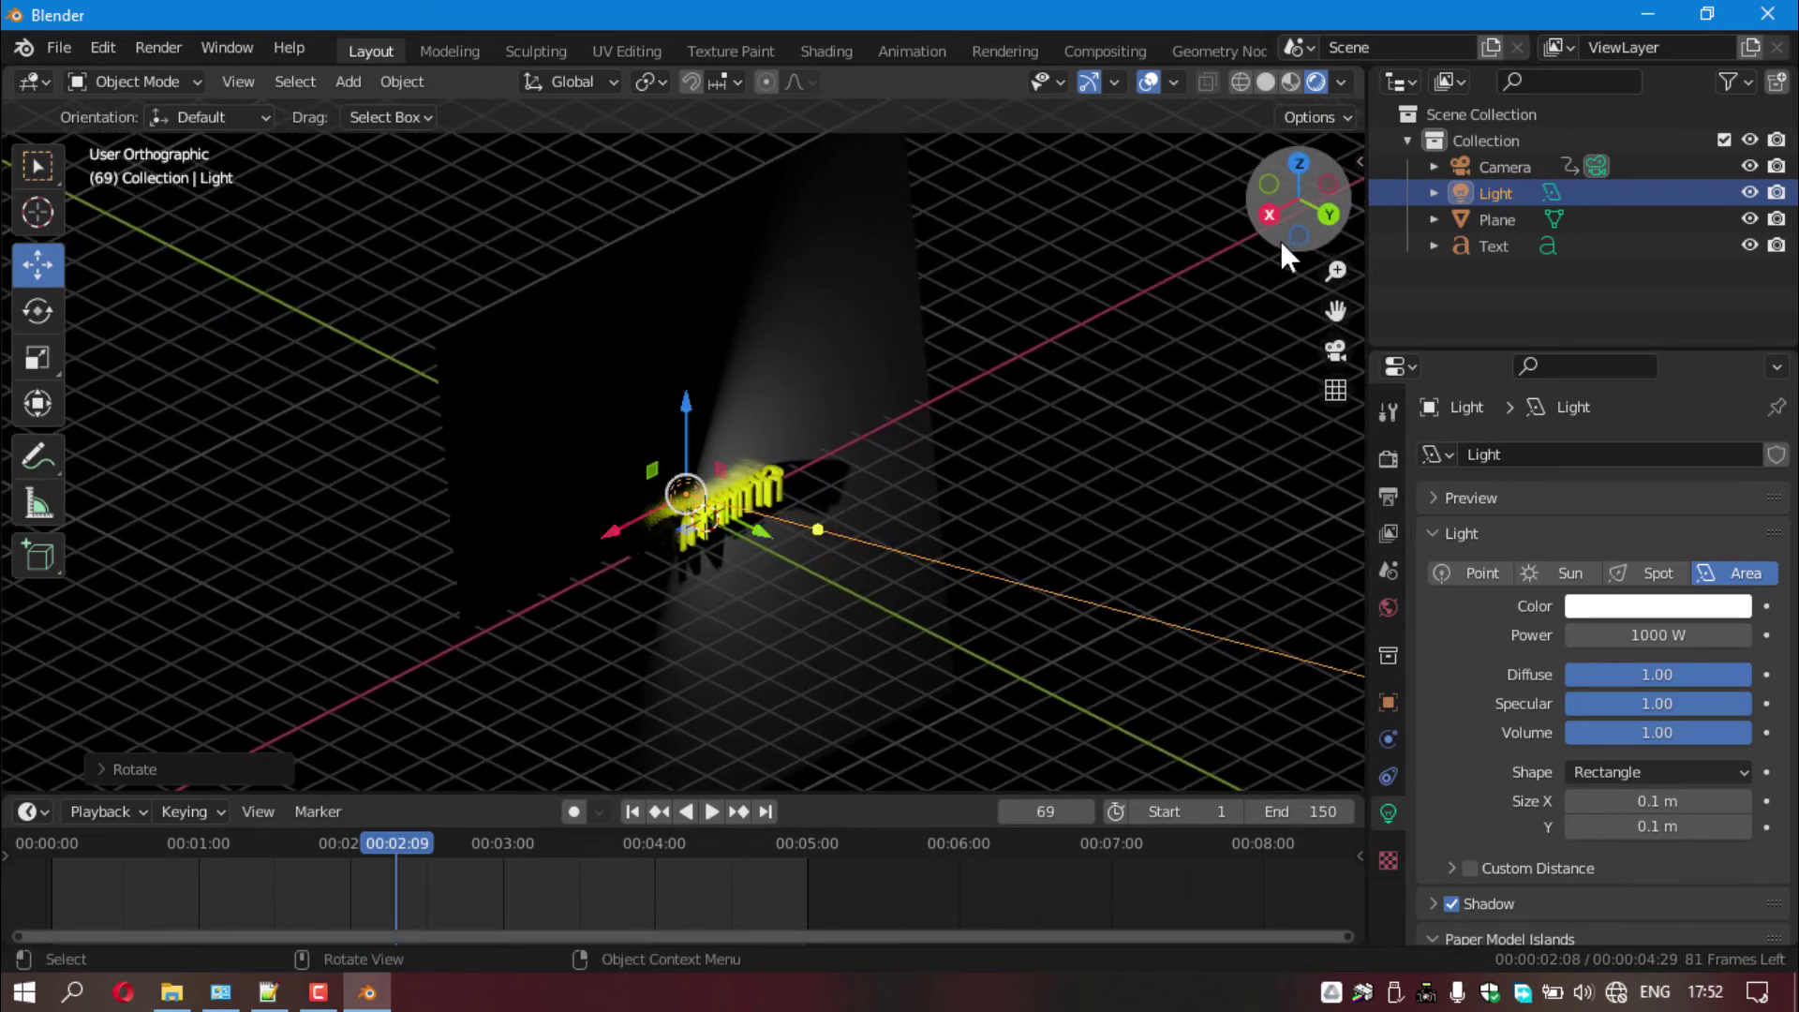
left_click(1387, 703)
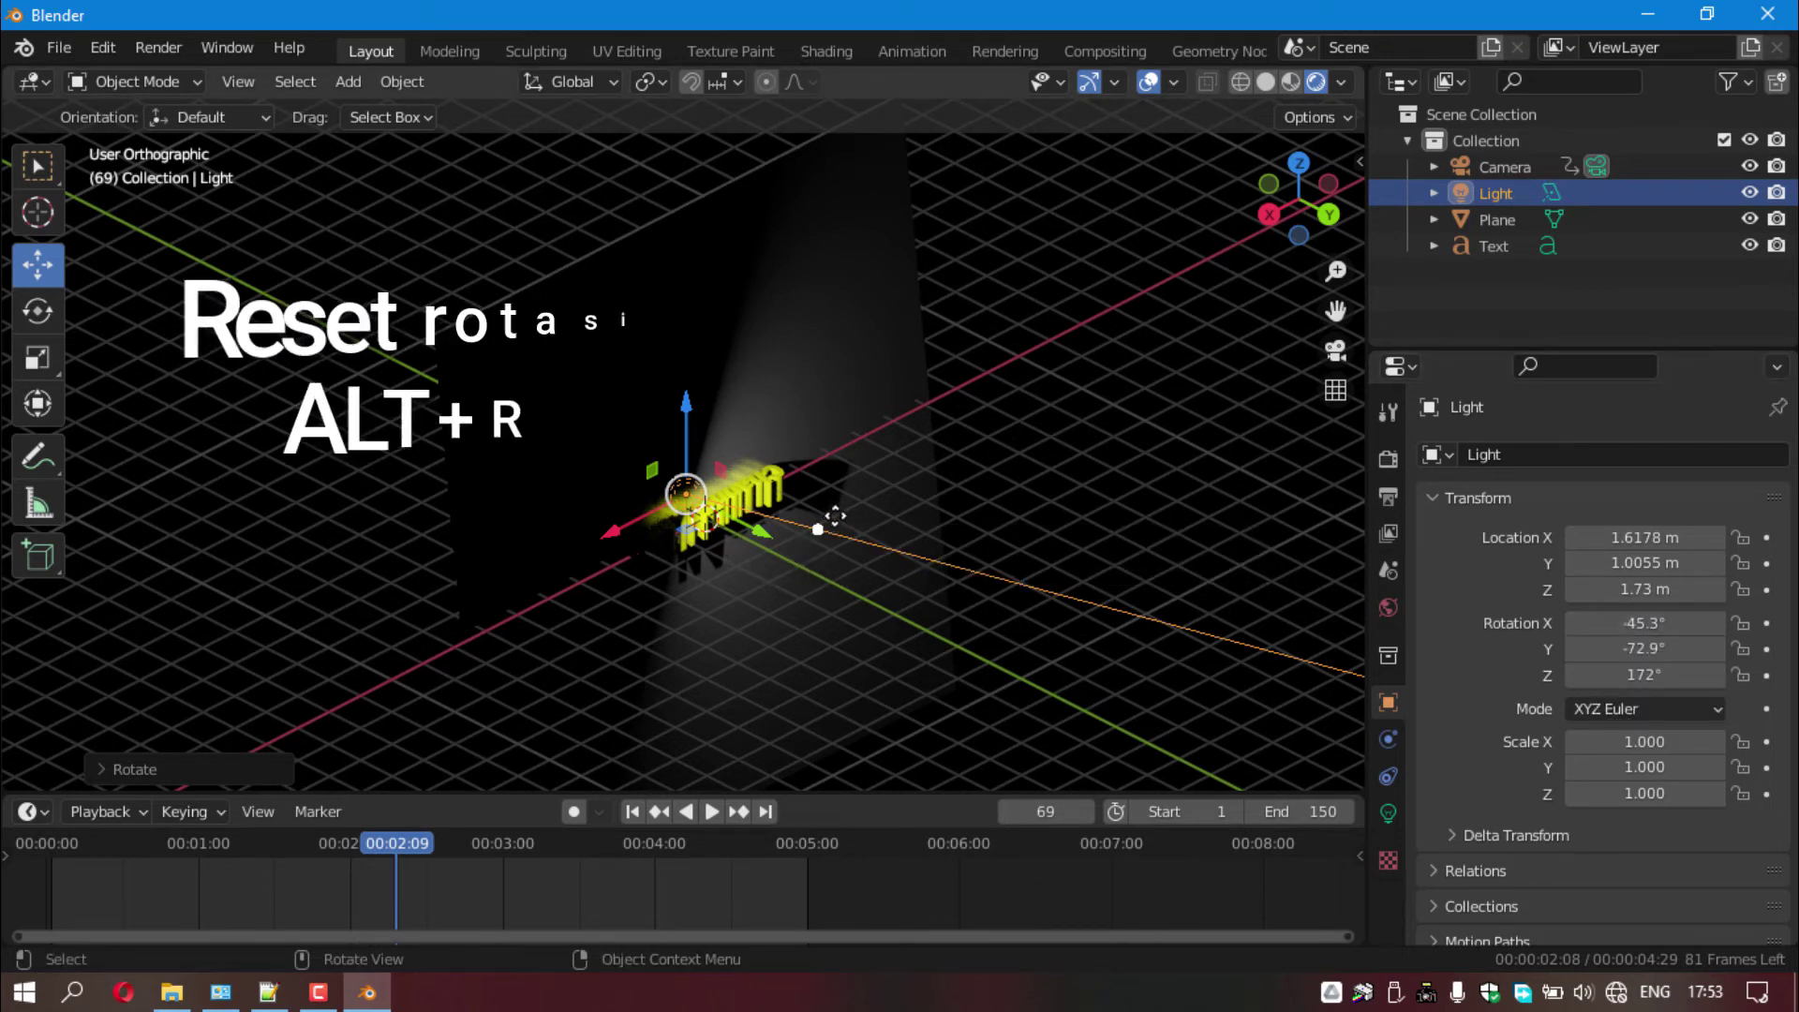
- Reset the area light's rotation to zero, then set X to 56.5° with Y and Z at 0°
key("alt+r")
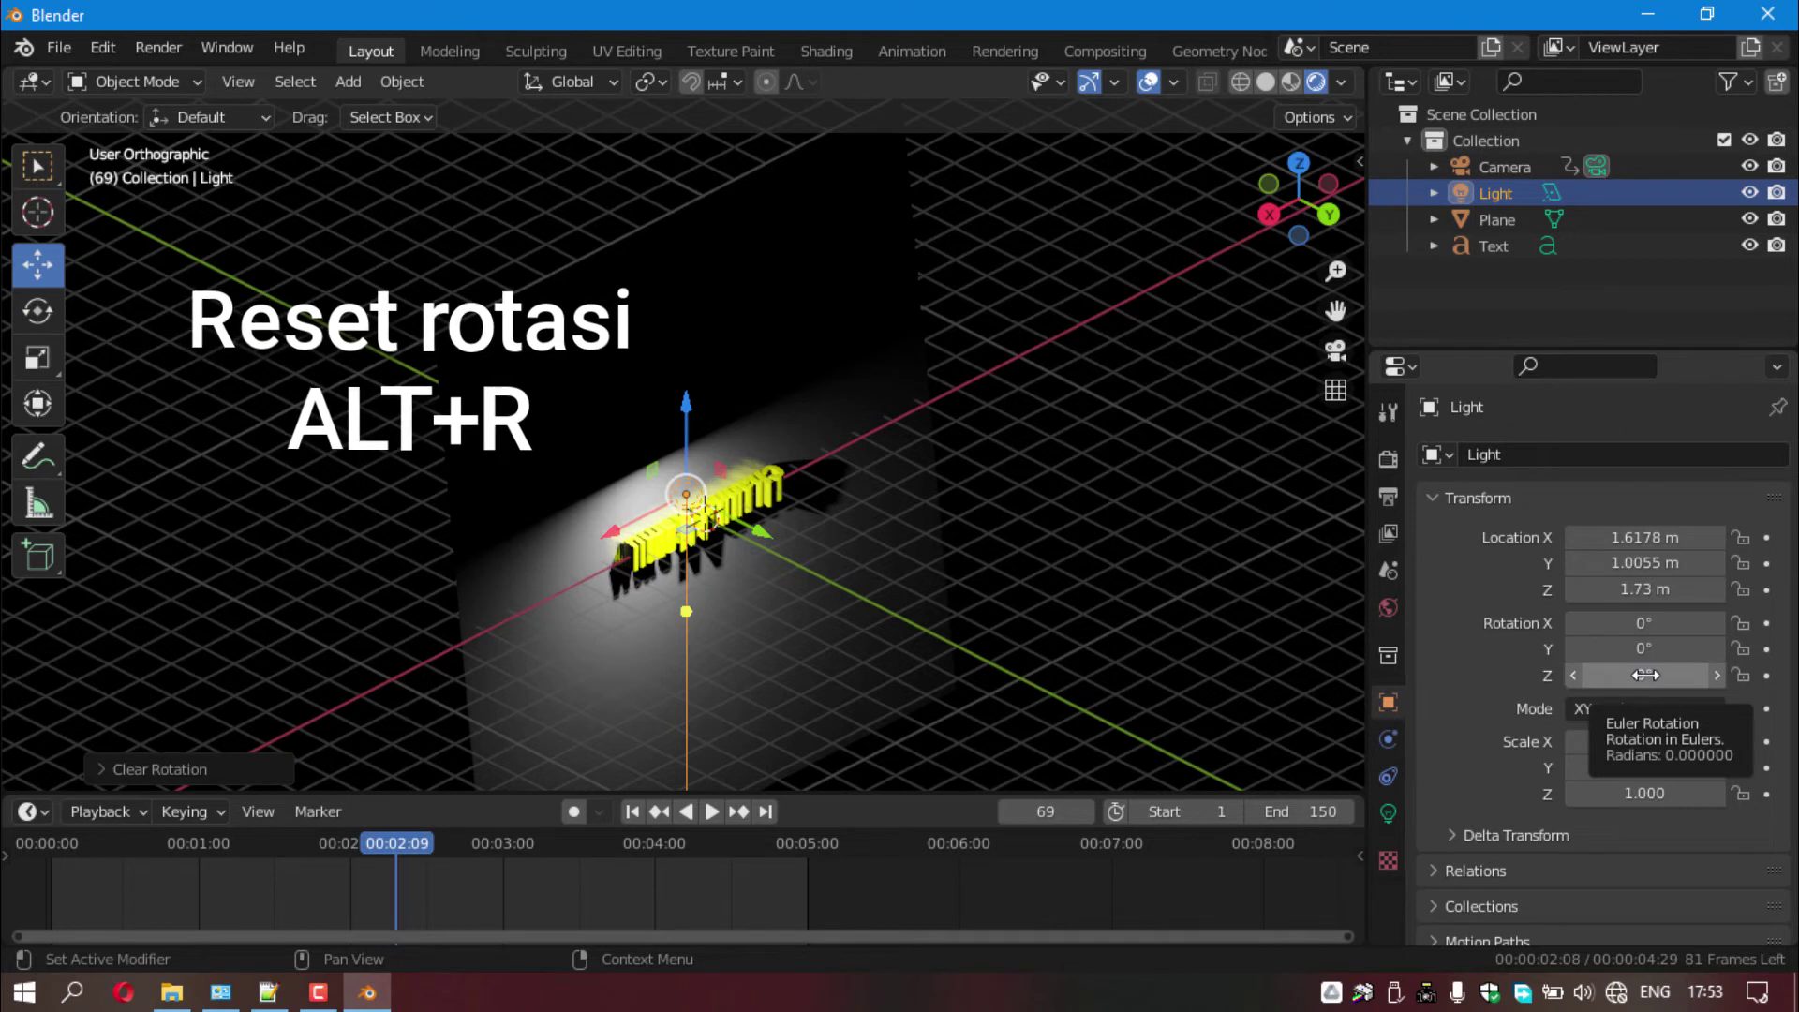
left_click_drag(1628, 675, 1593, 674)
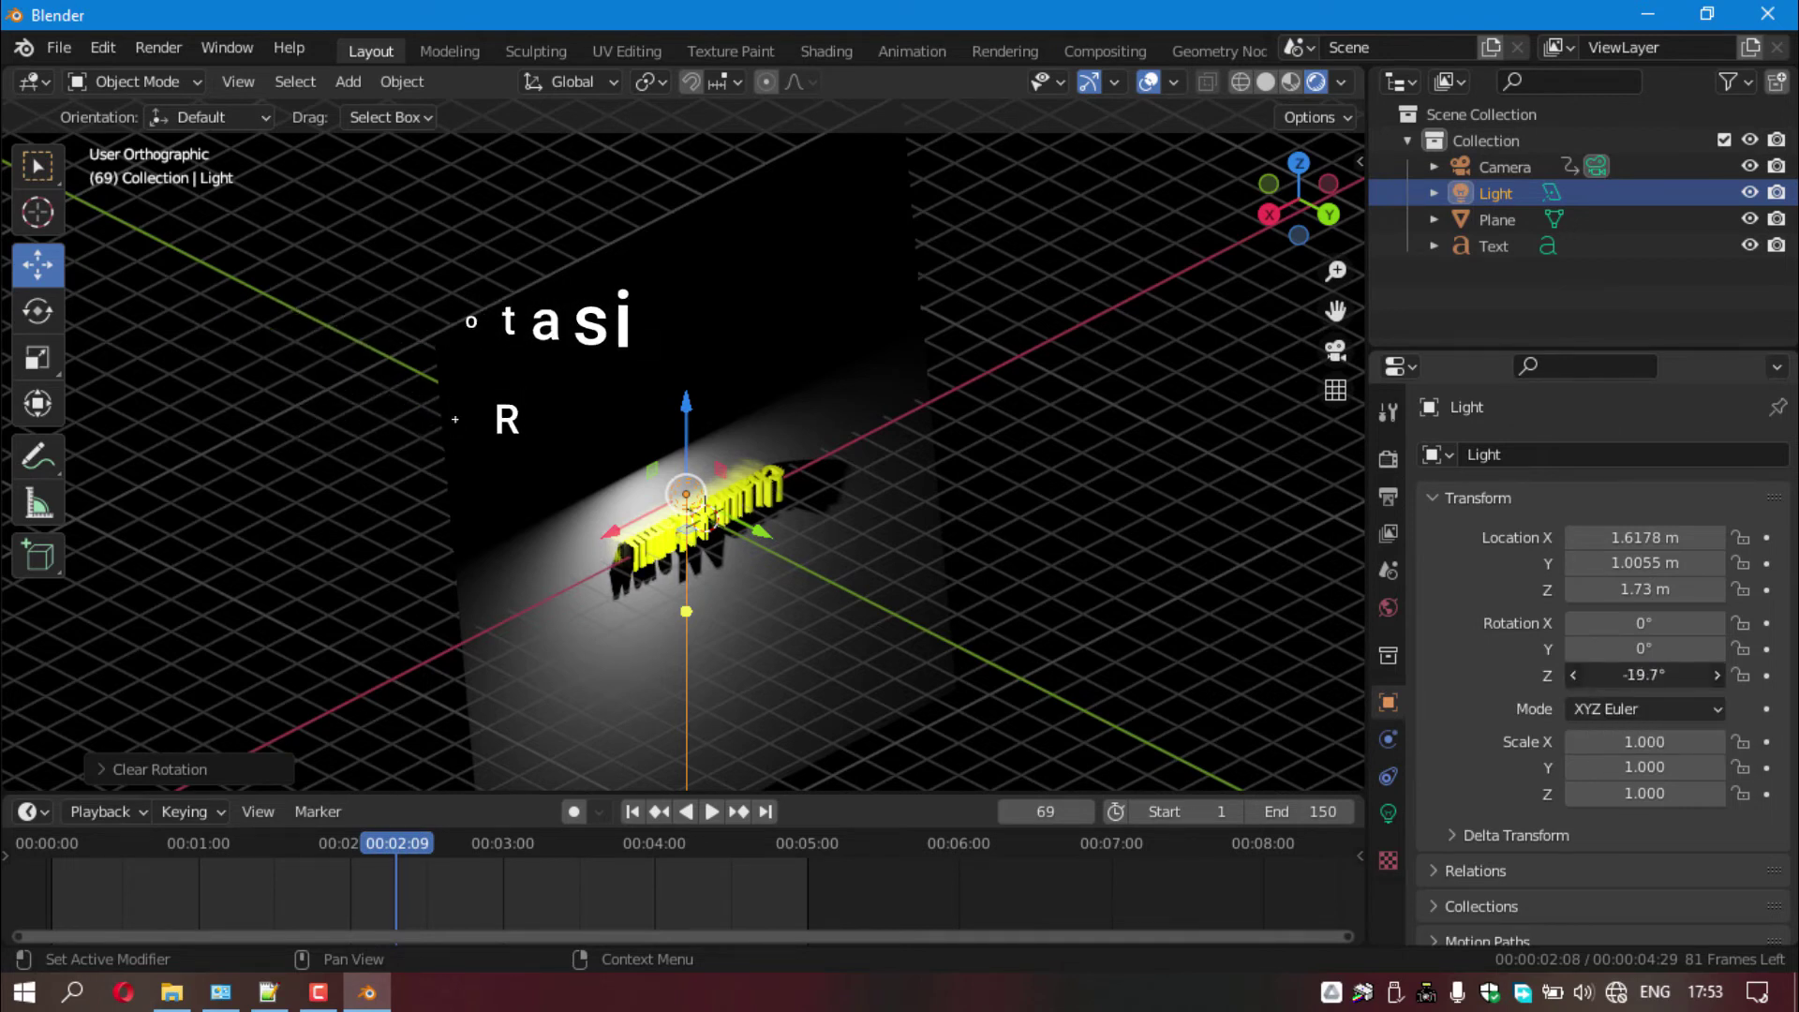
key("BackSpace")
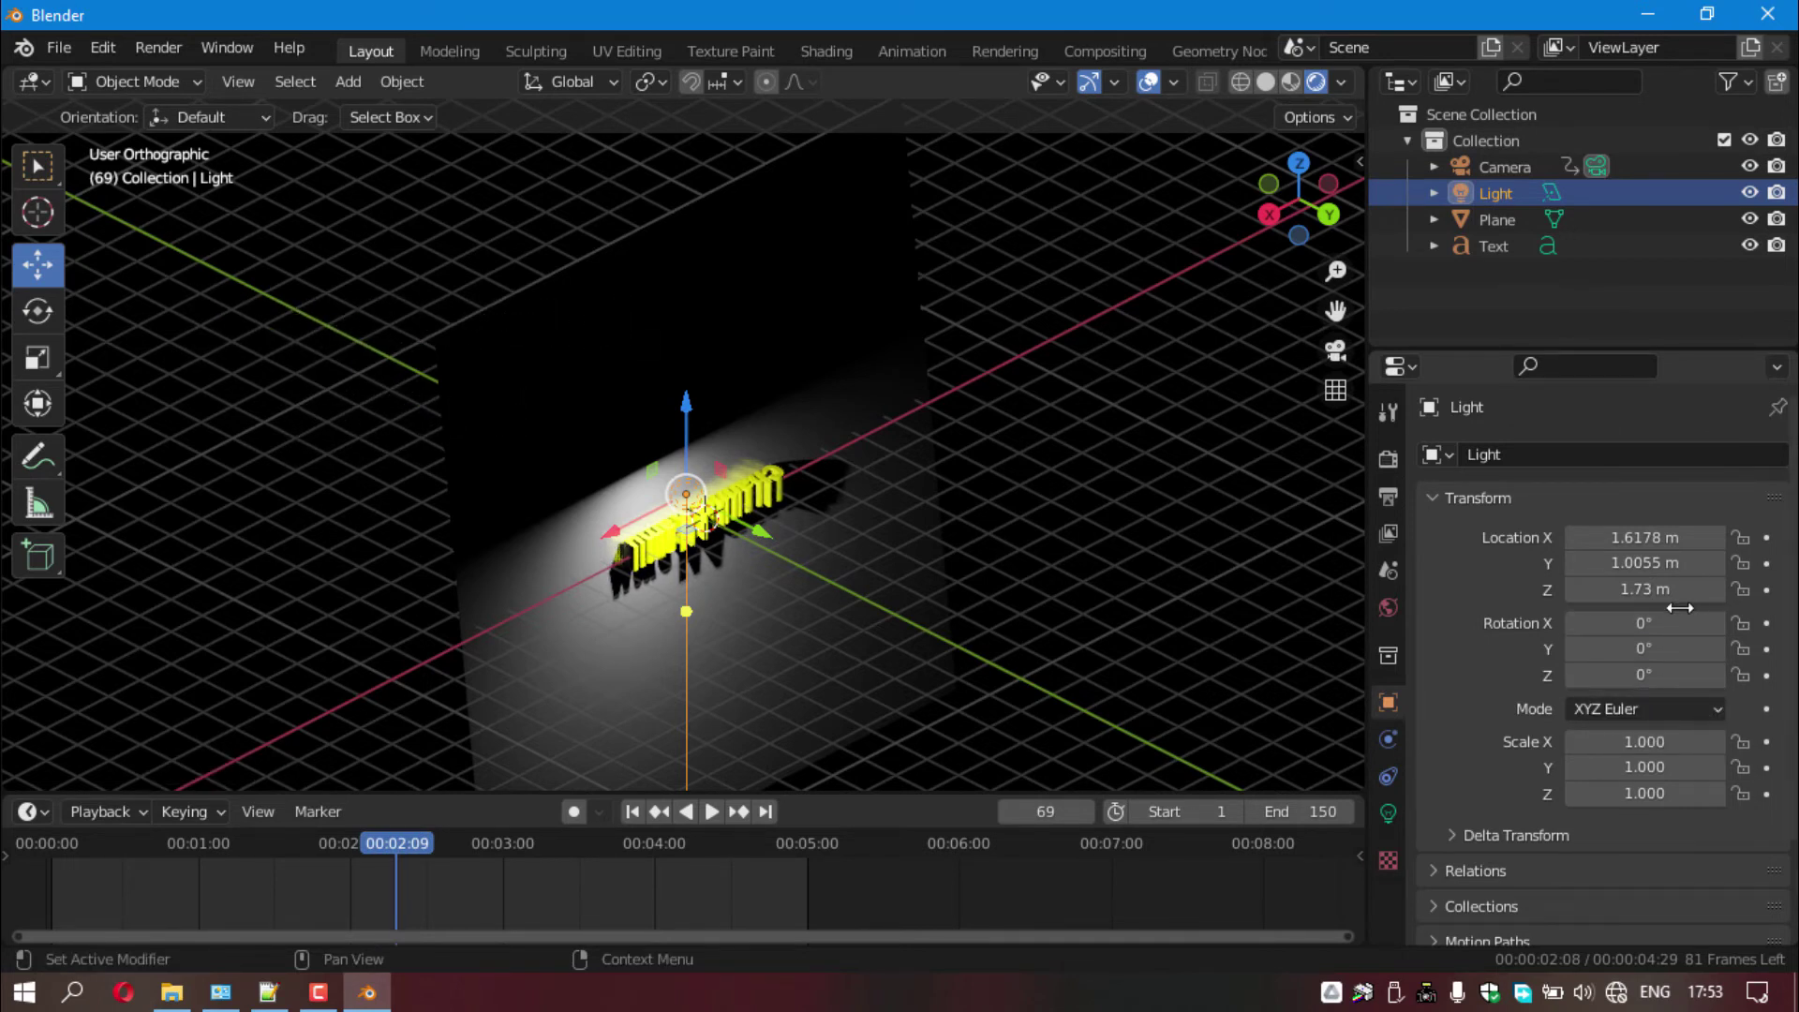
mouse_move(1707, 622)
left_mouse_down()
mouse_move(1644, 648)
mouse_move(1797, 623)
left_mouse_up()
key("ctrl+z")
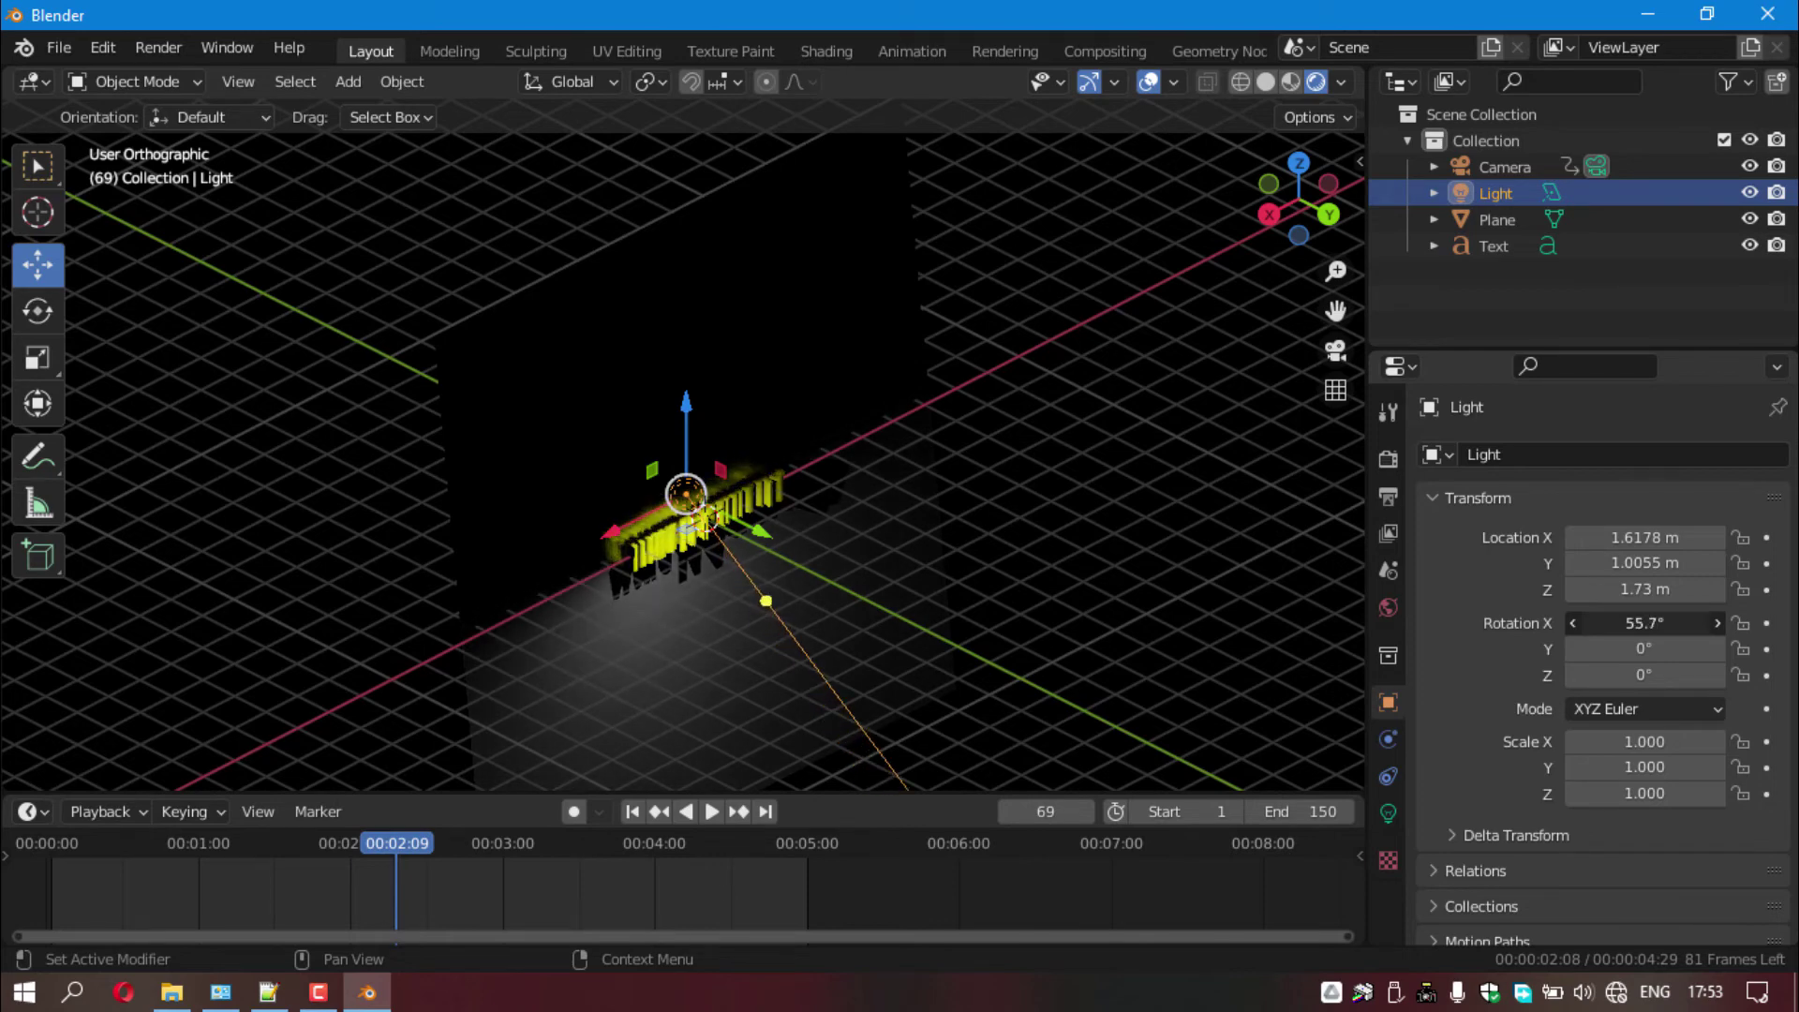
middle_click_drag(779, 570, 1081, 392)
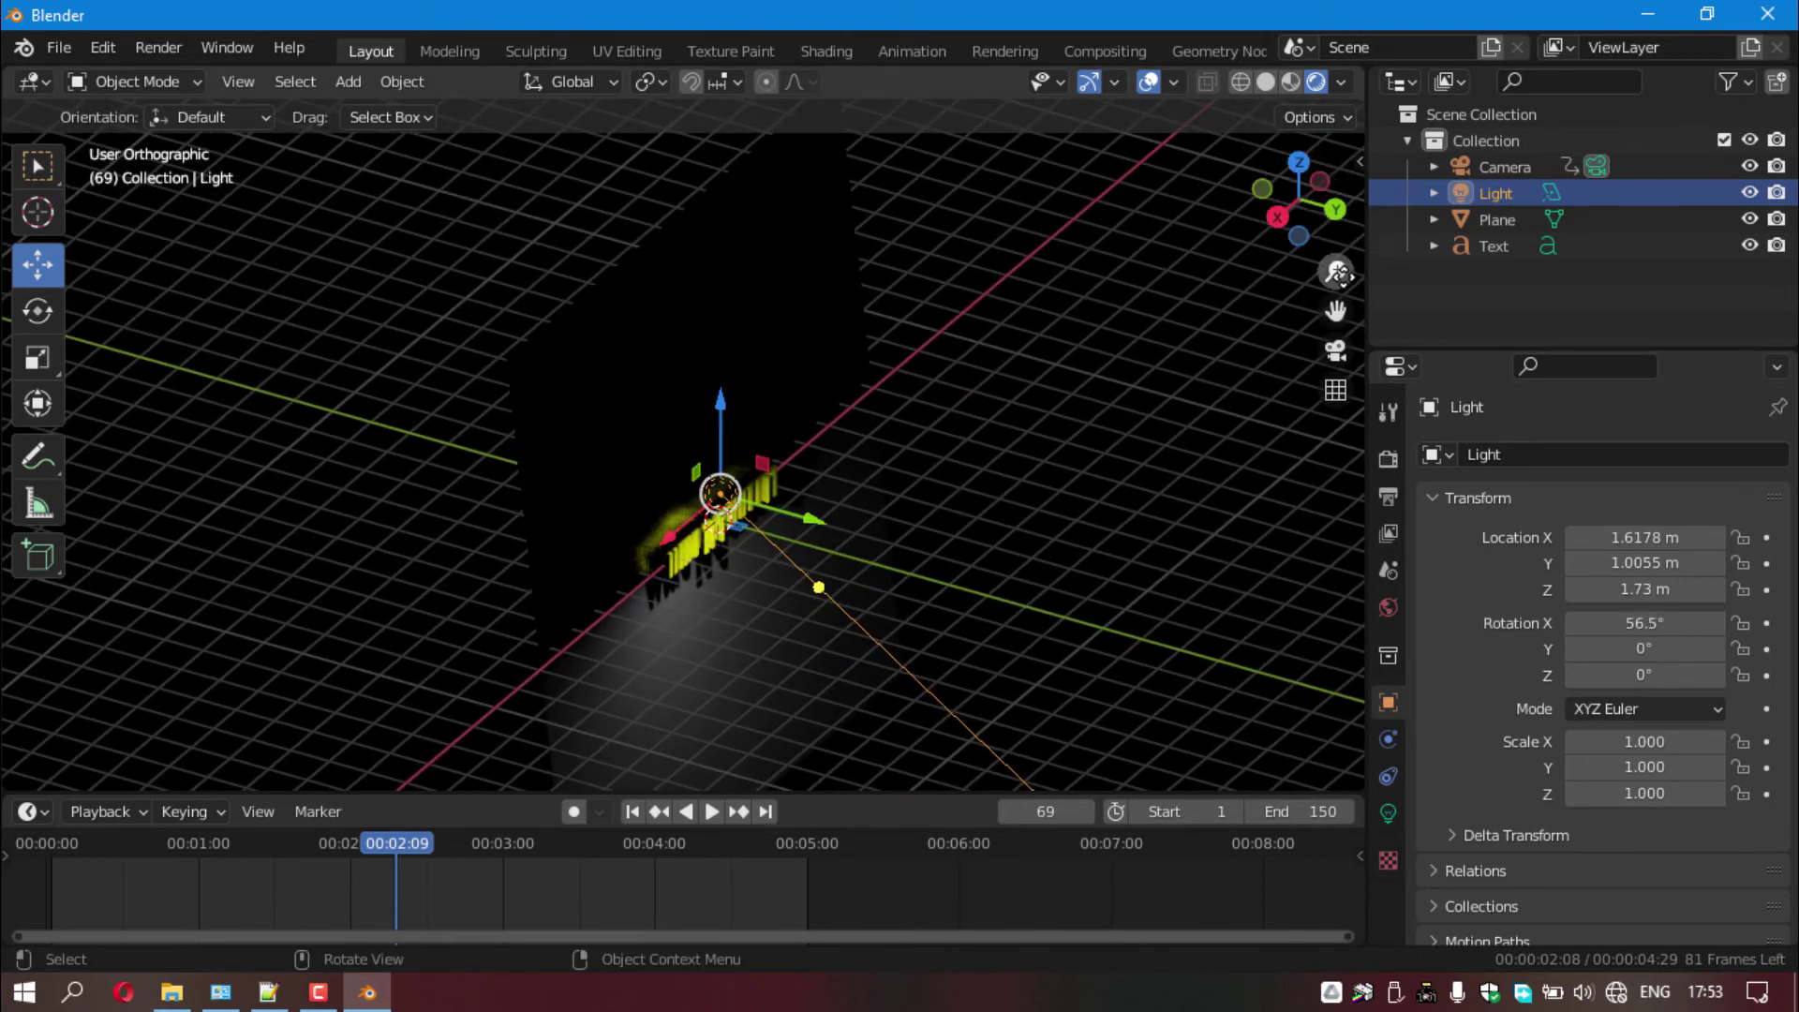
left_click_drag(1335, 271, 1336, 348)
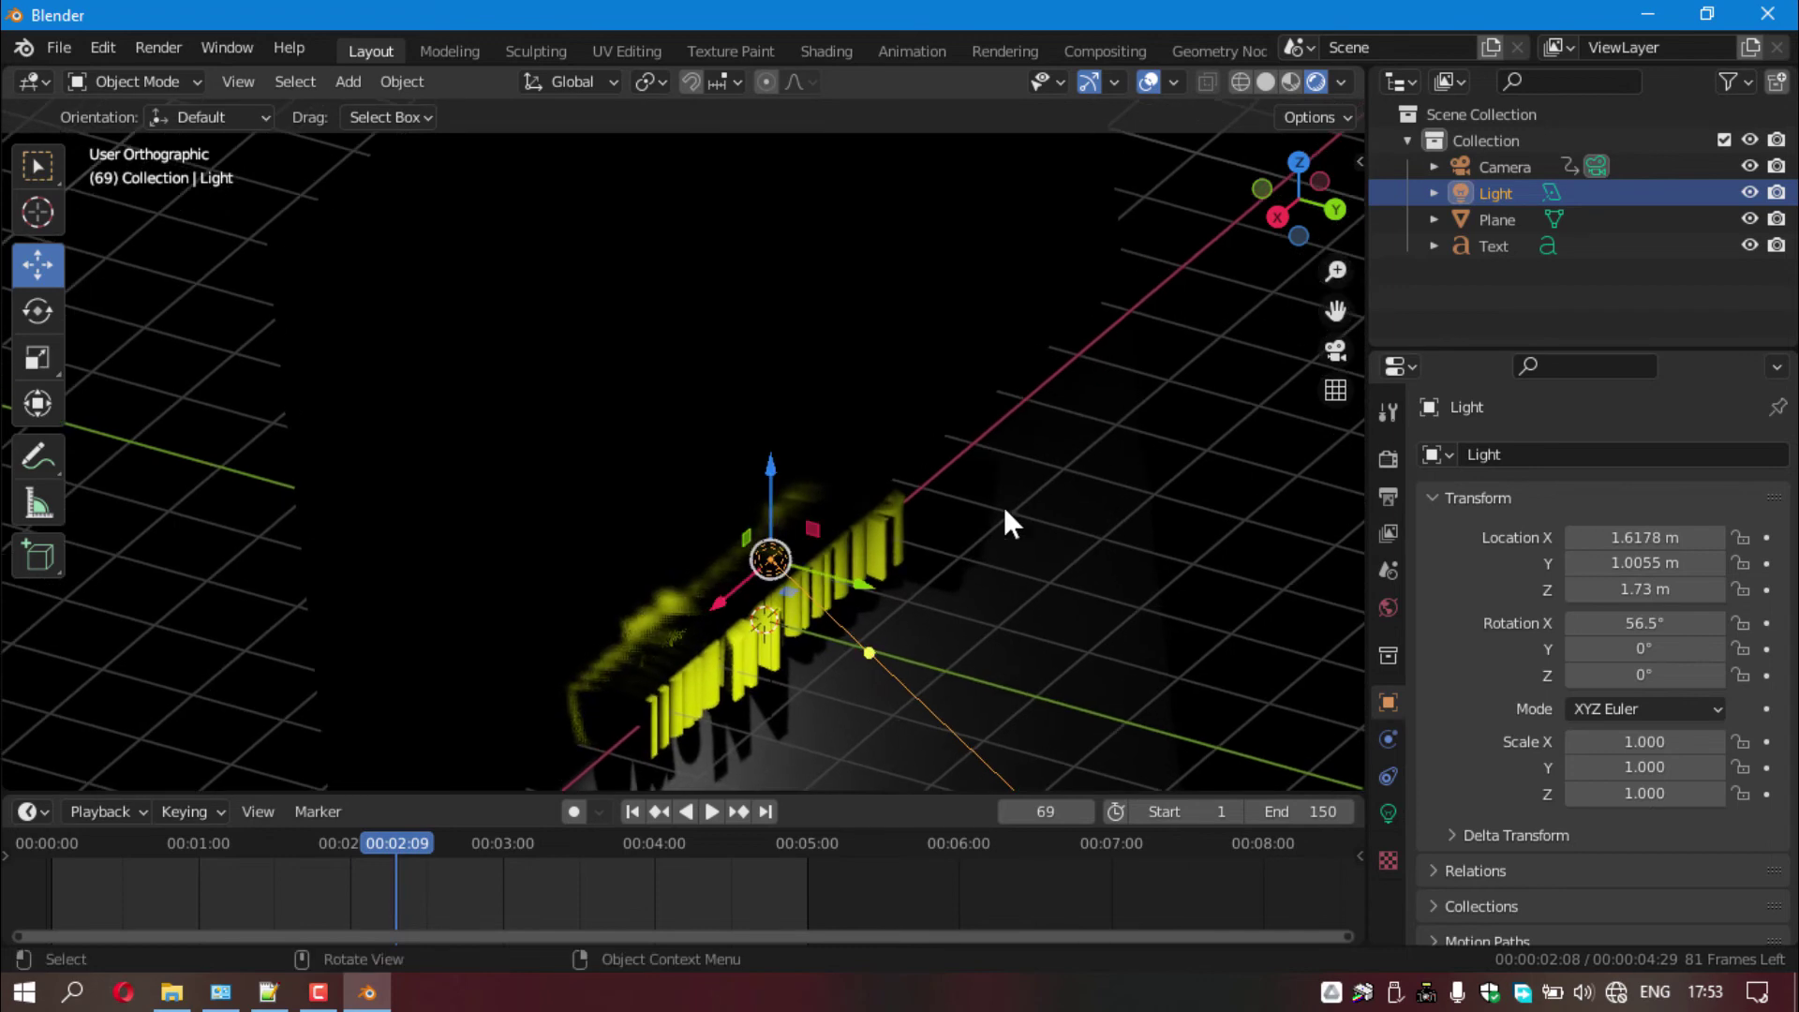
- Move the area light to Y 1.0427 m, Z 2.365 m and tilt it to 54.3° on X
left_click_drag(767, 467, 774, 389)
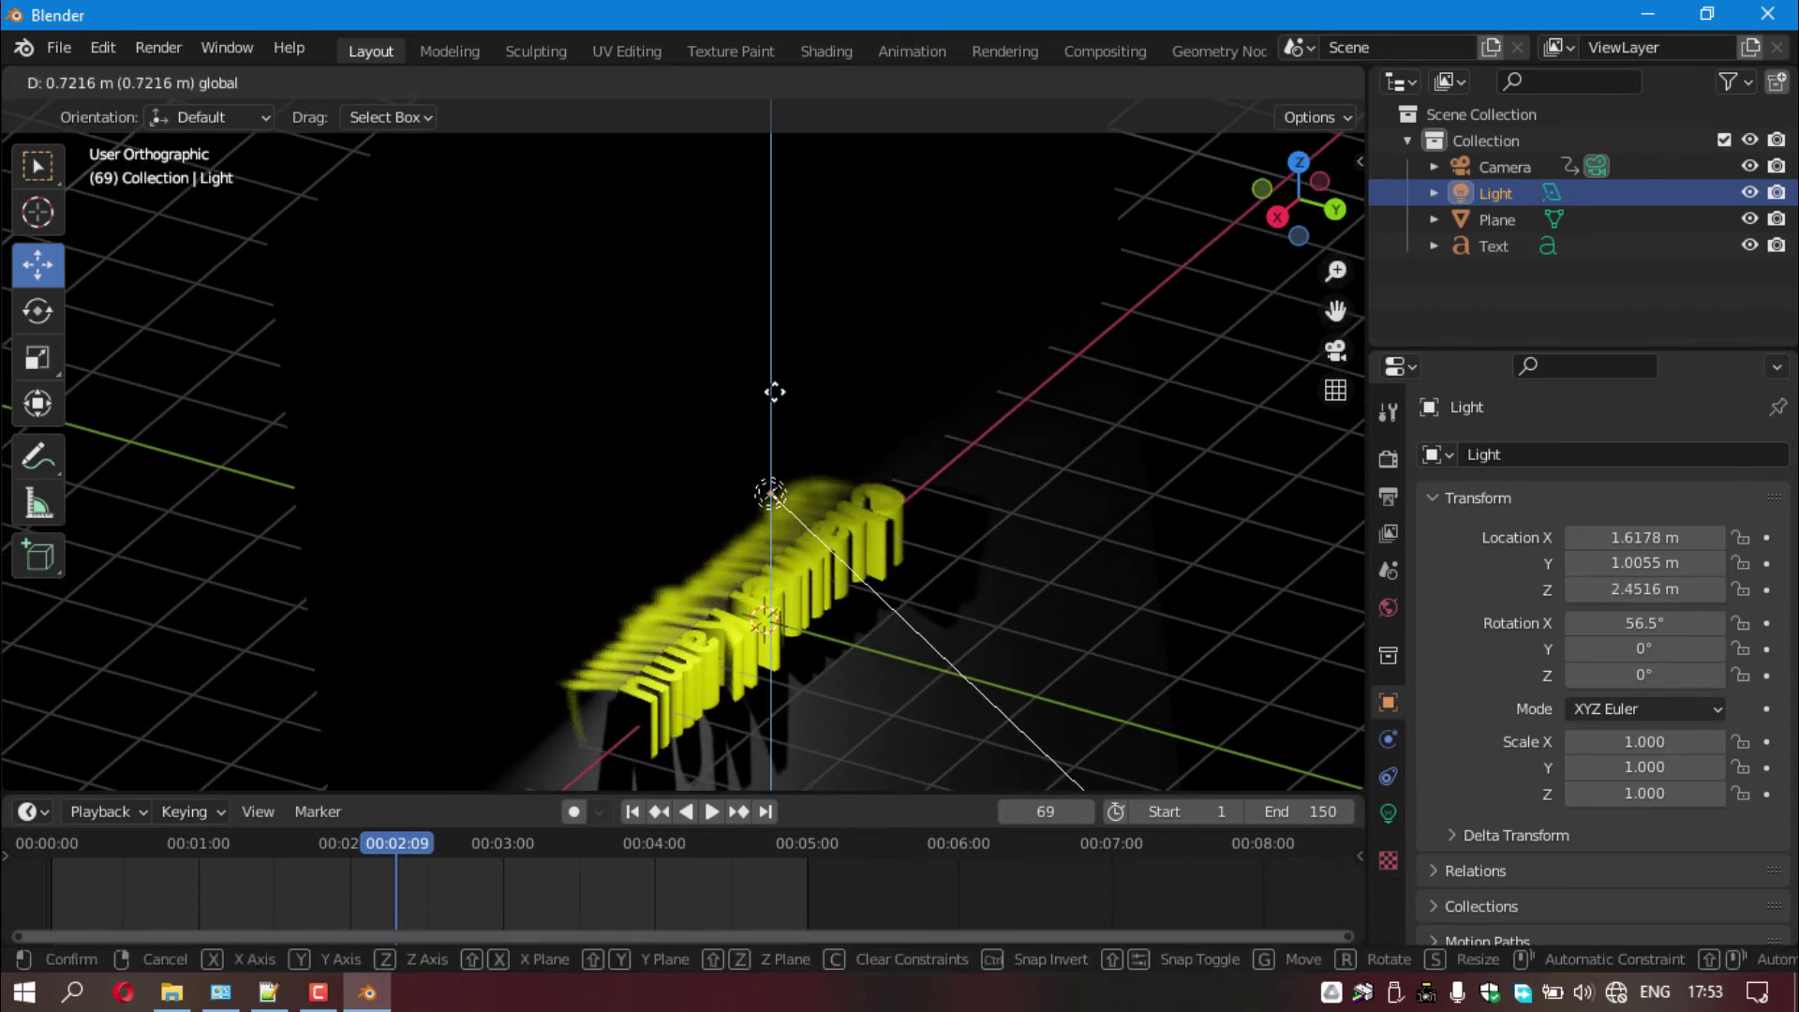
left_click_drag(856, 519, 762, 514)
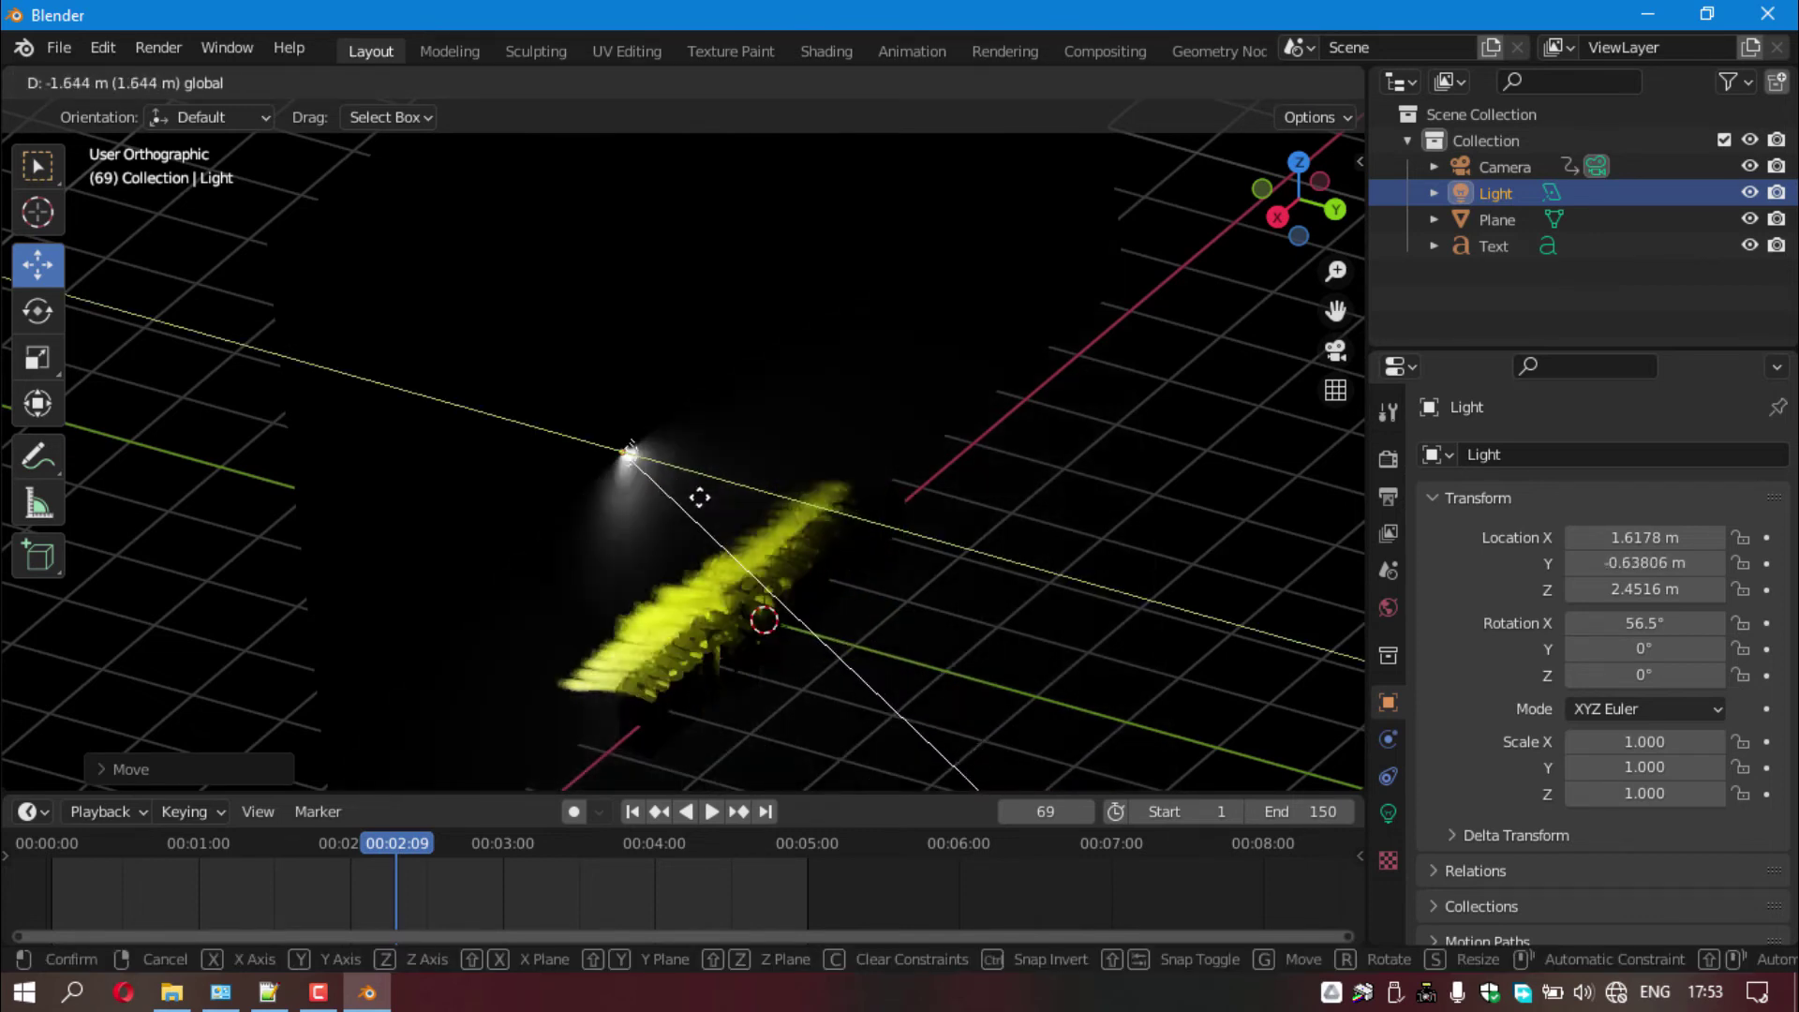
mouse_move(762, 515)
left_mouse_down()
mouse_move(714, 492)
mouse_move(836, 499)
left_mouse_up()
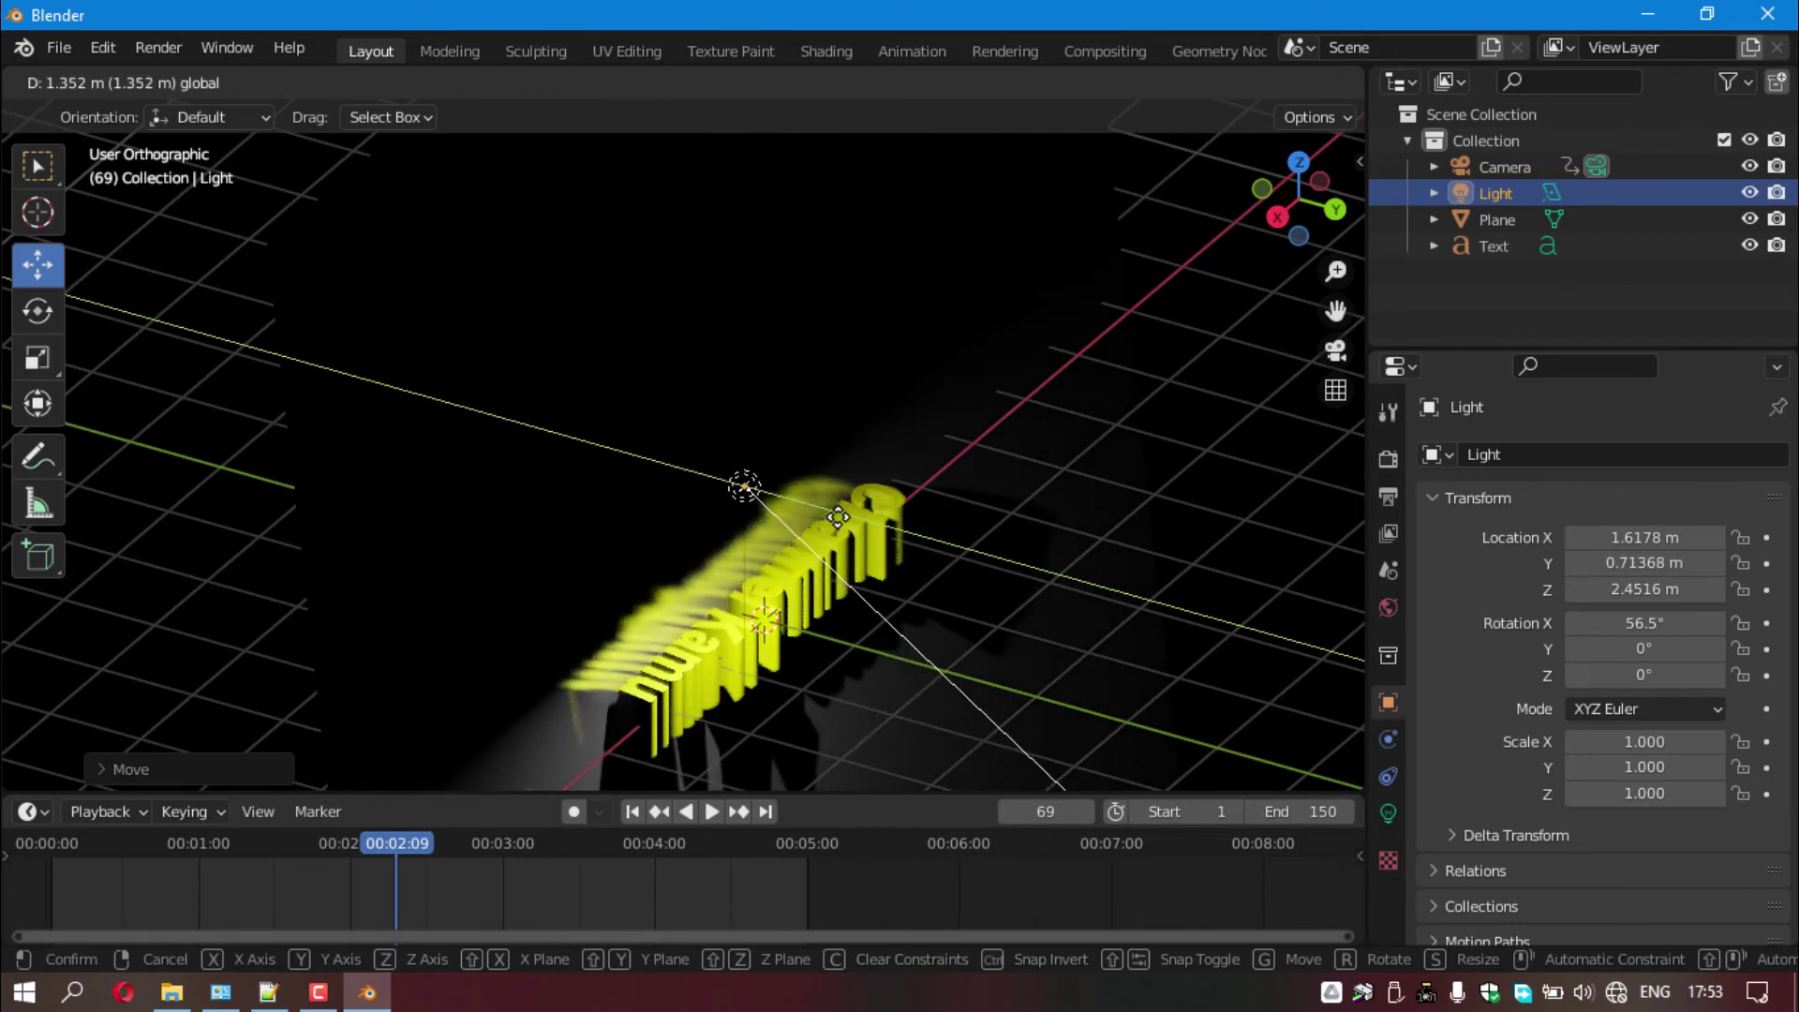
left_click_drag(770, 412, 767, 432)
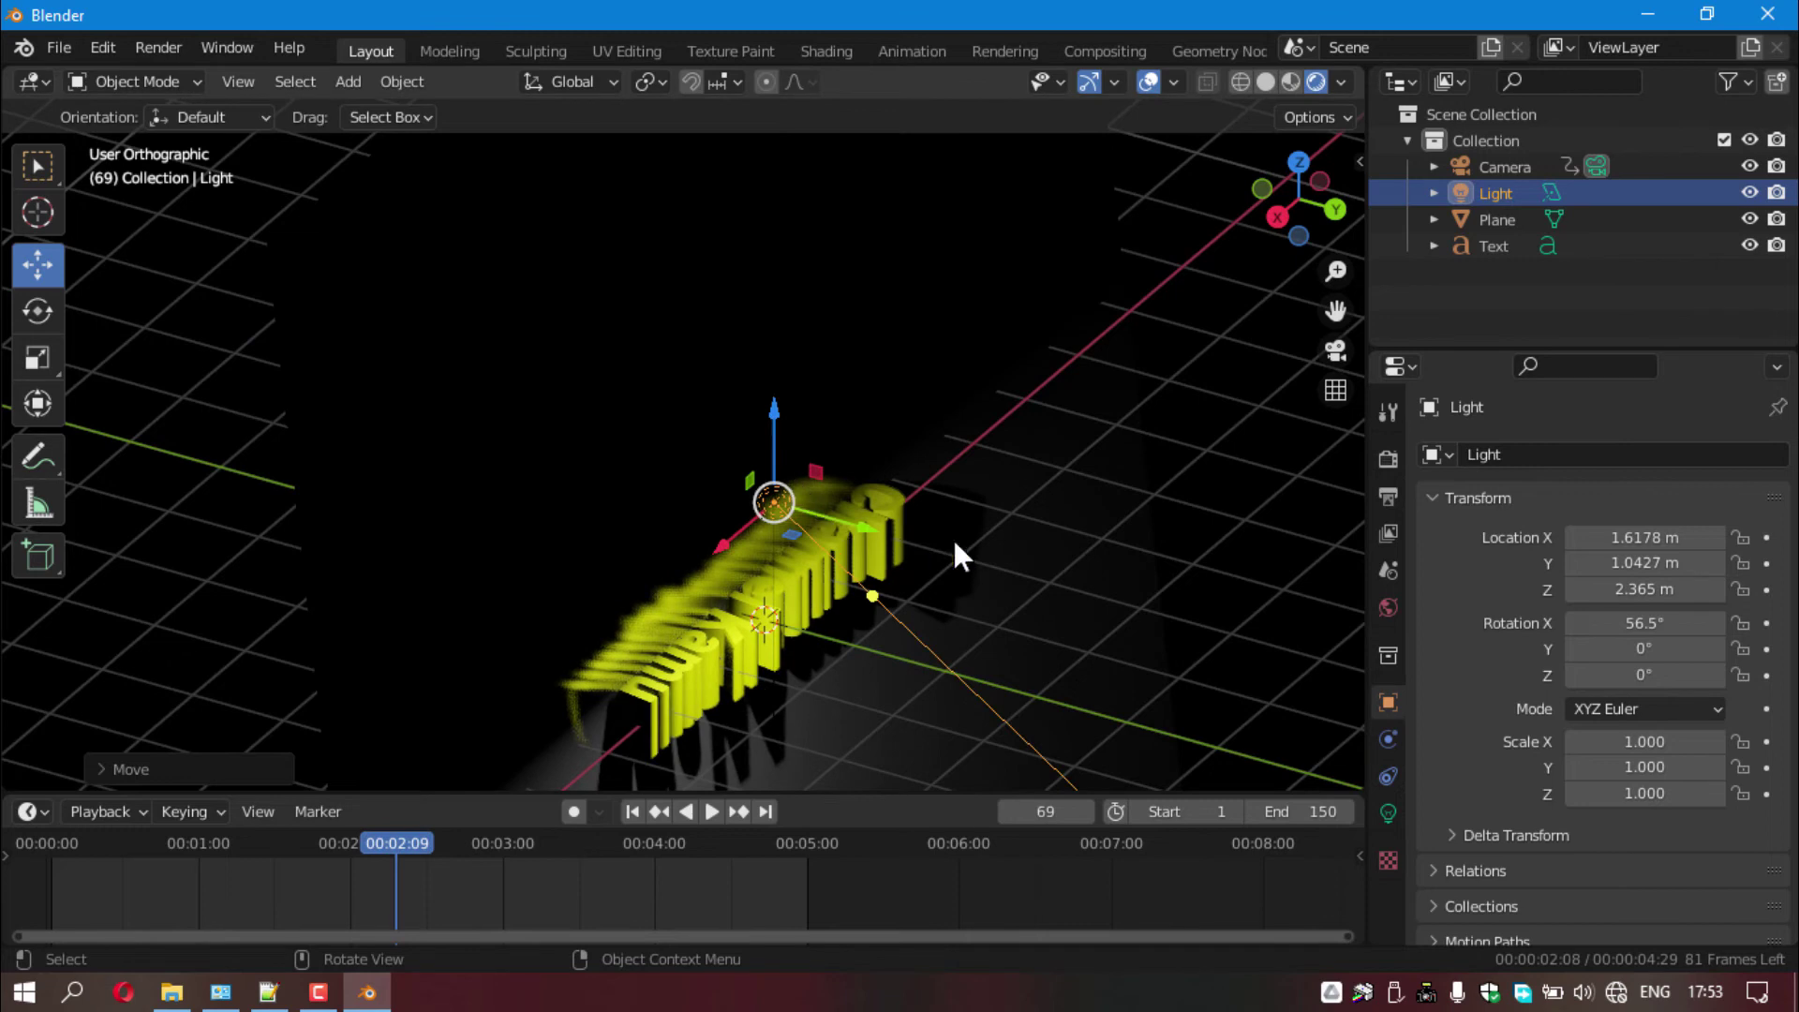
mouse_move(1645, 623)
left_mouse_down()
mouse_move(1673, 623)
mouse_move(1642, 623)
left_mouse_up()
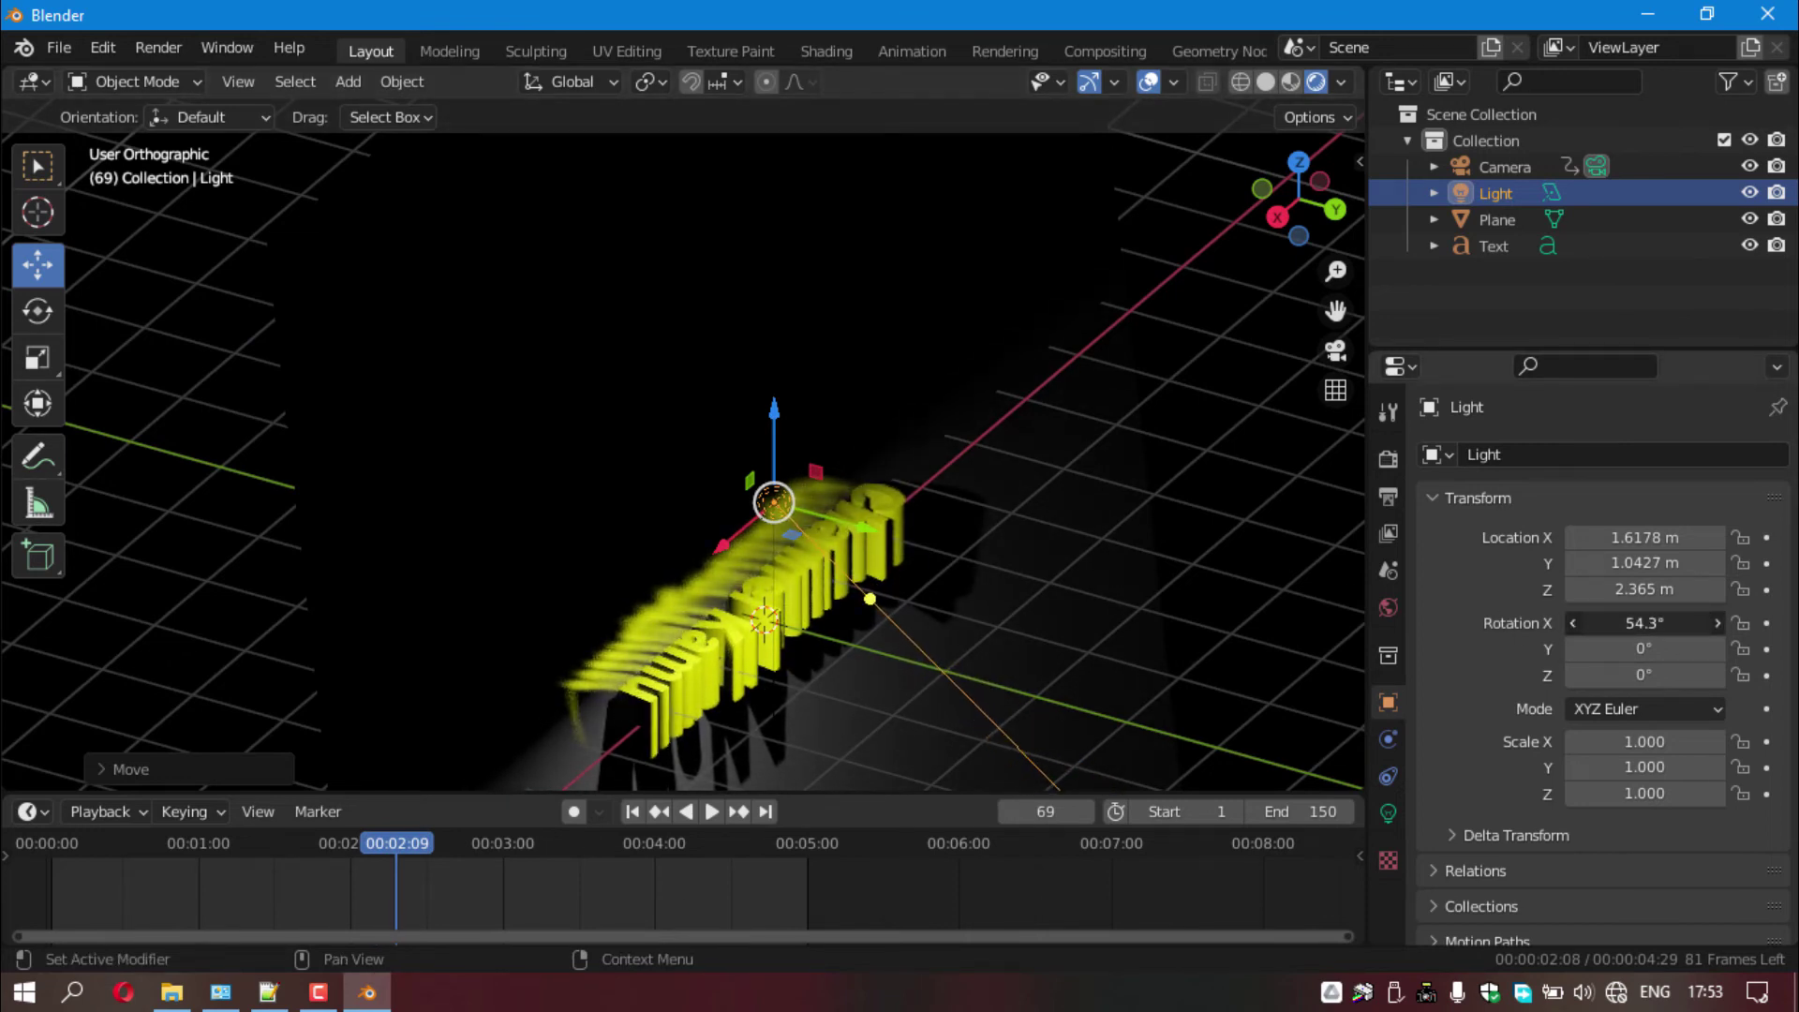
- Rotate the area light to 90° on X and centre it over the text
left_click(1335, 354)
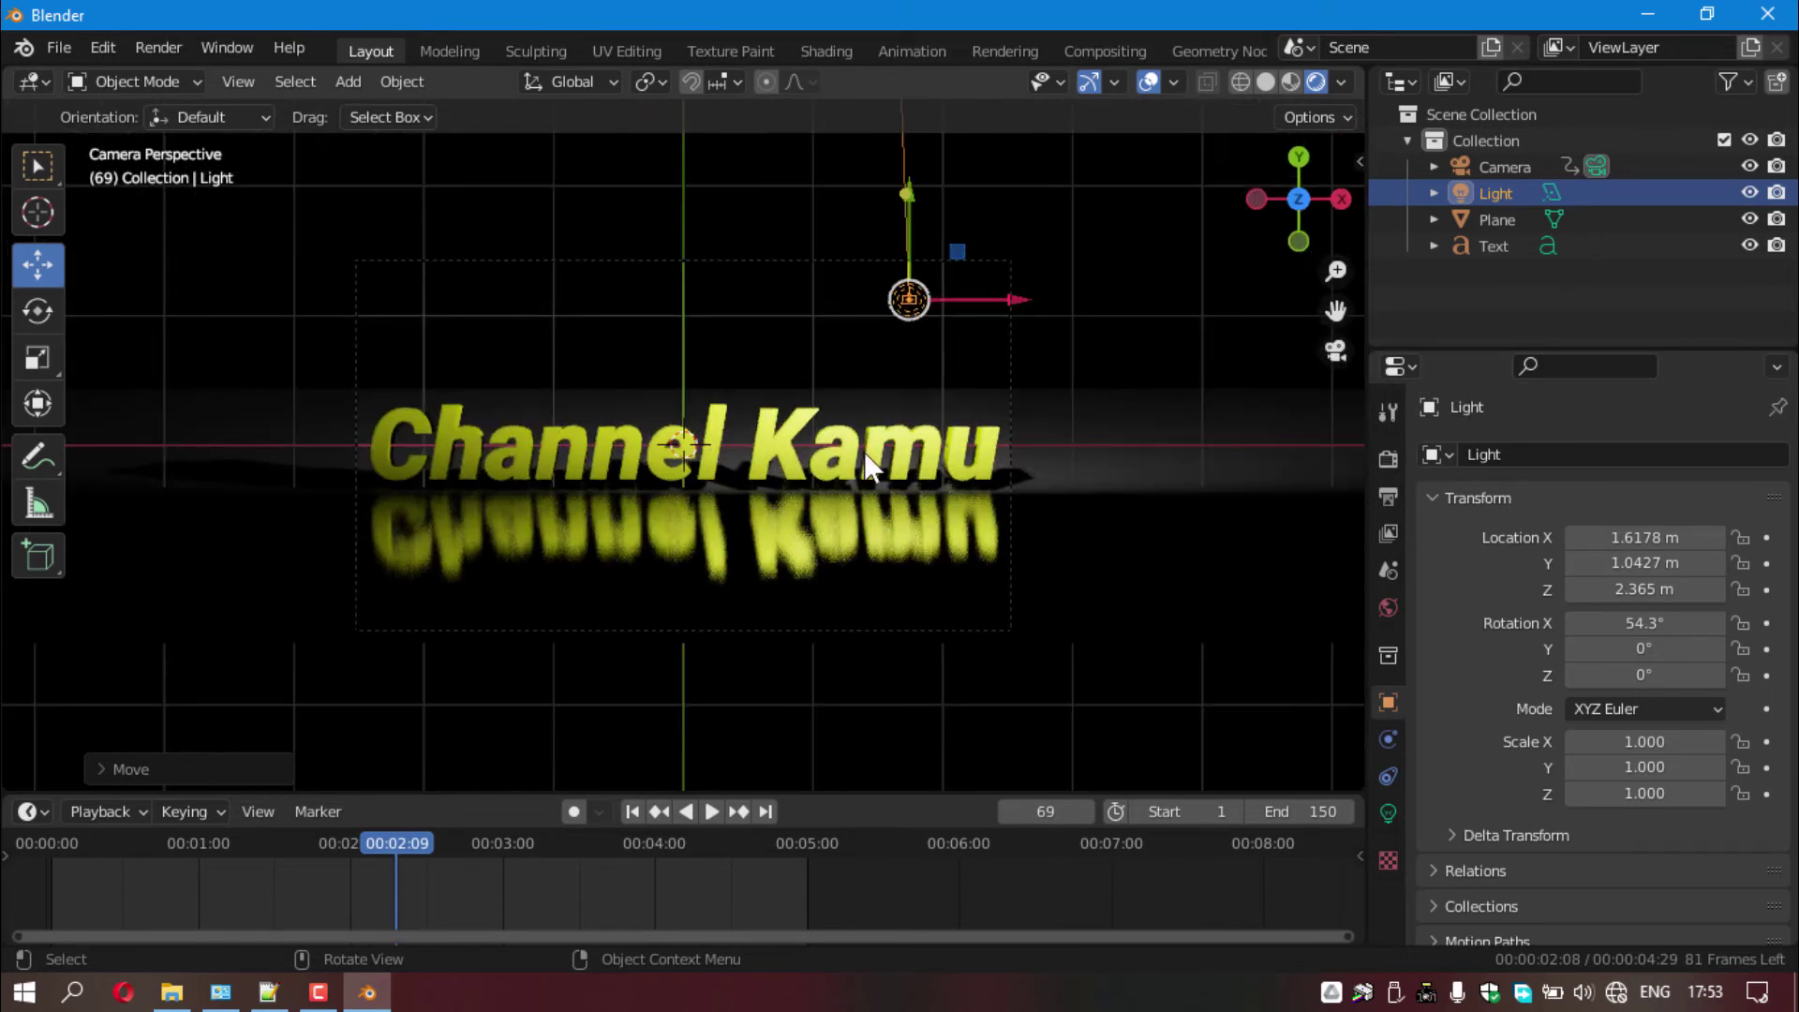
mouse_move(1645, 623)
left_mouse_down()
mouse_move(1678, 623)
mouse_move(1654, 623)
left_mouse_up()
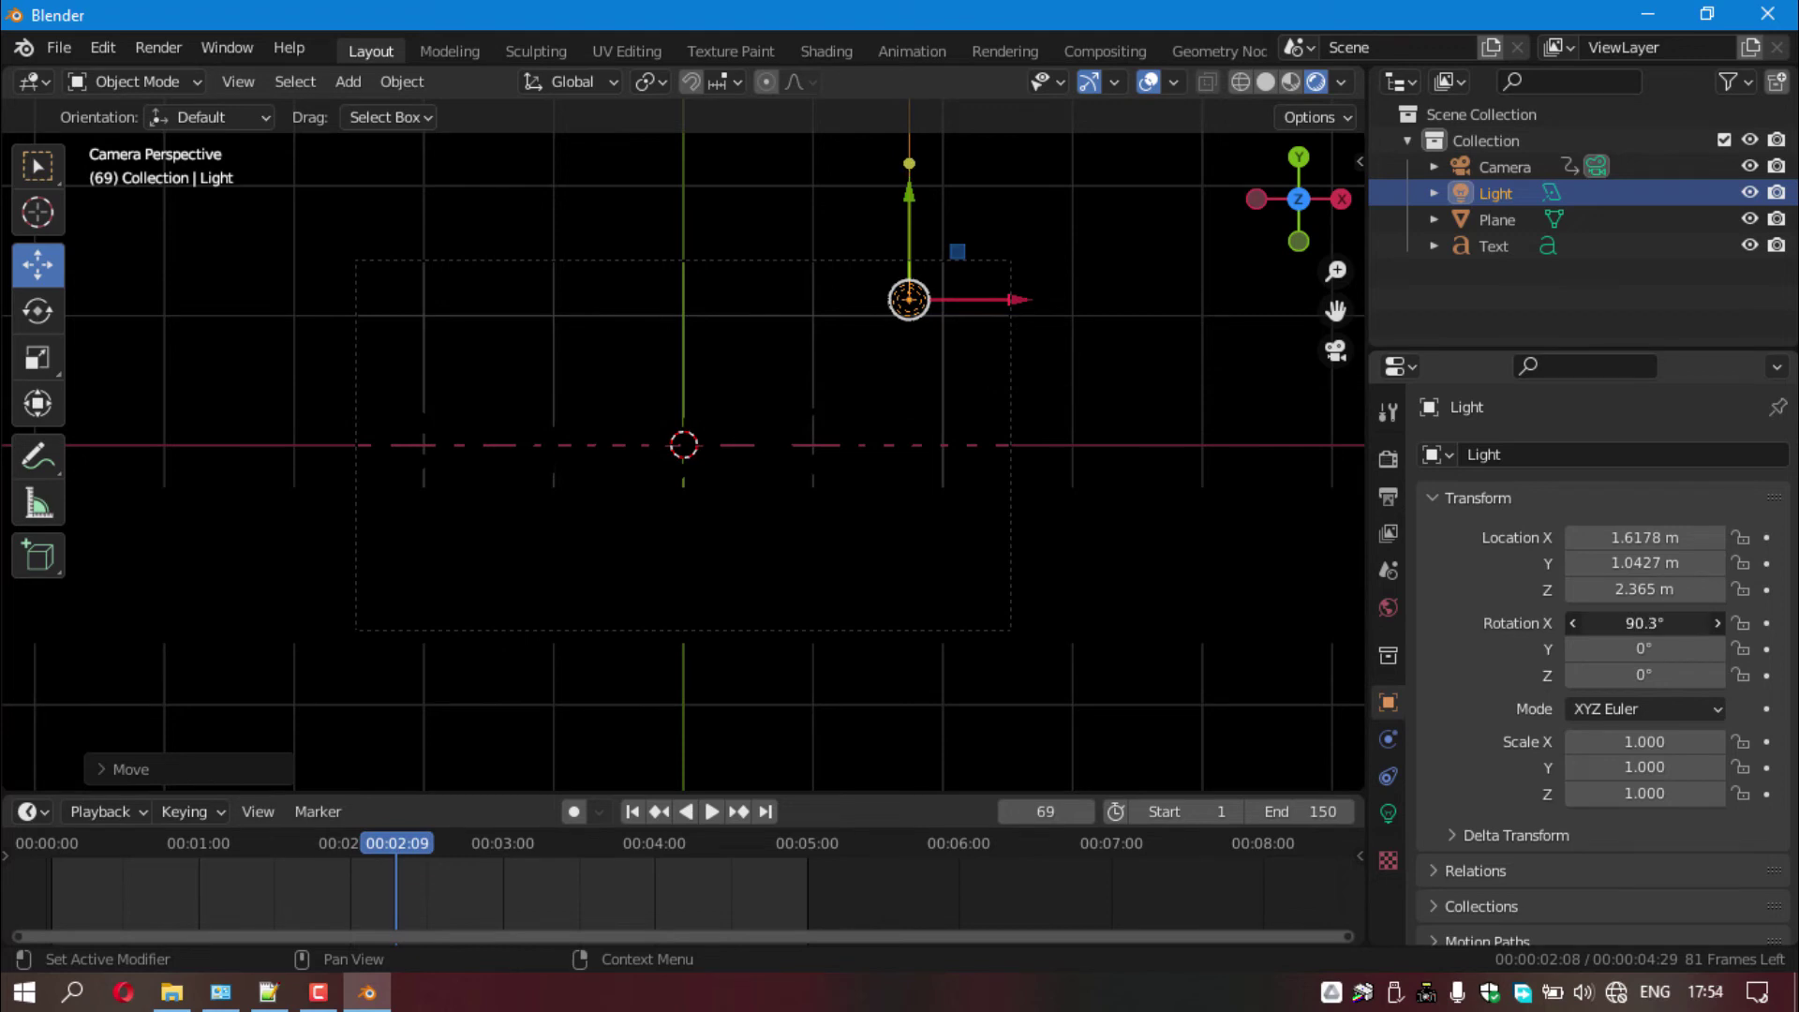
left_click_drag(1645, 623, 1641, 623)
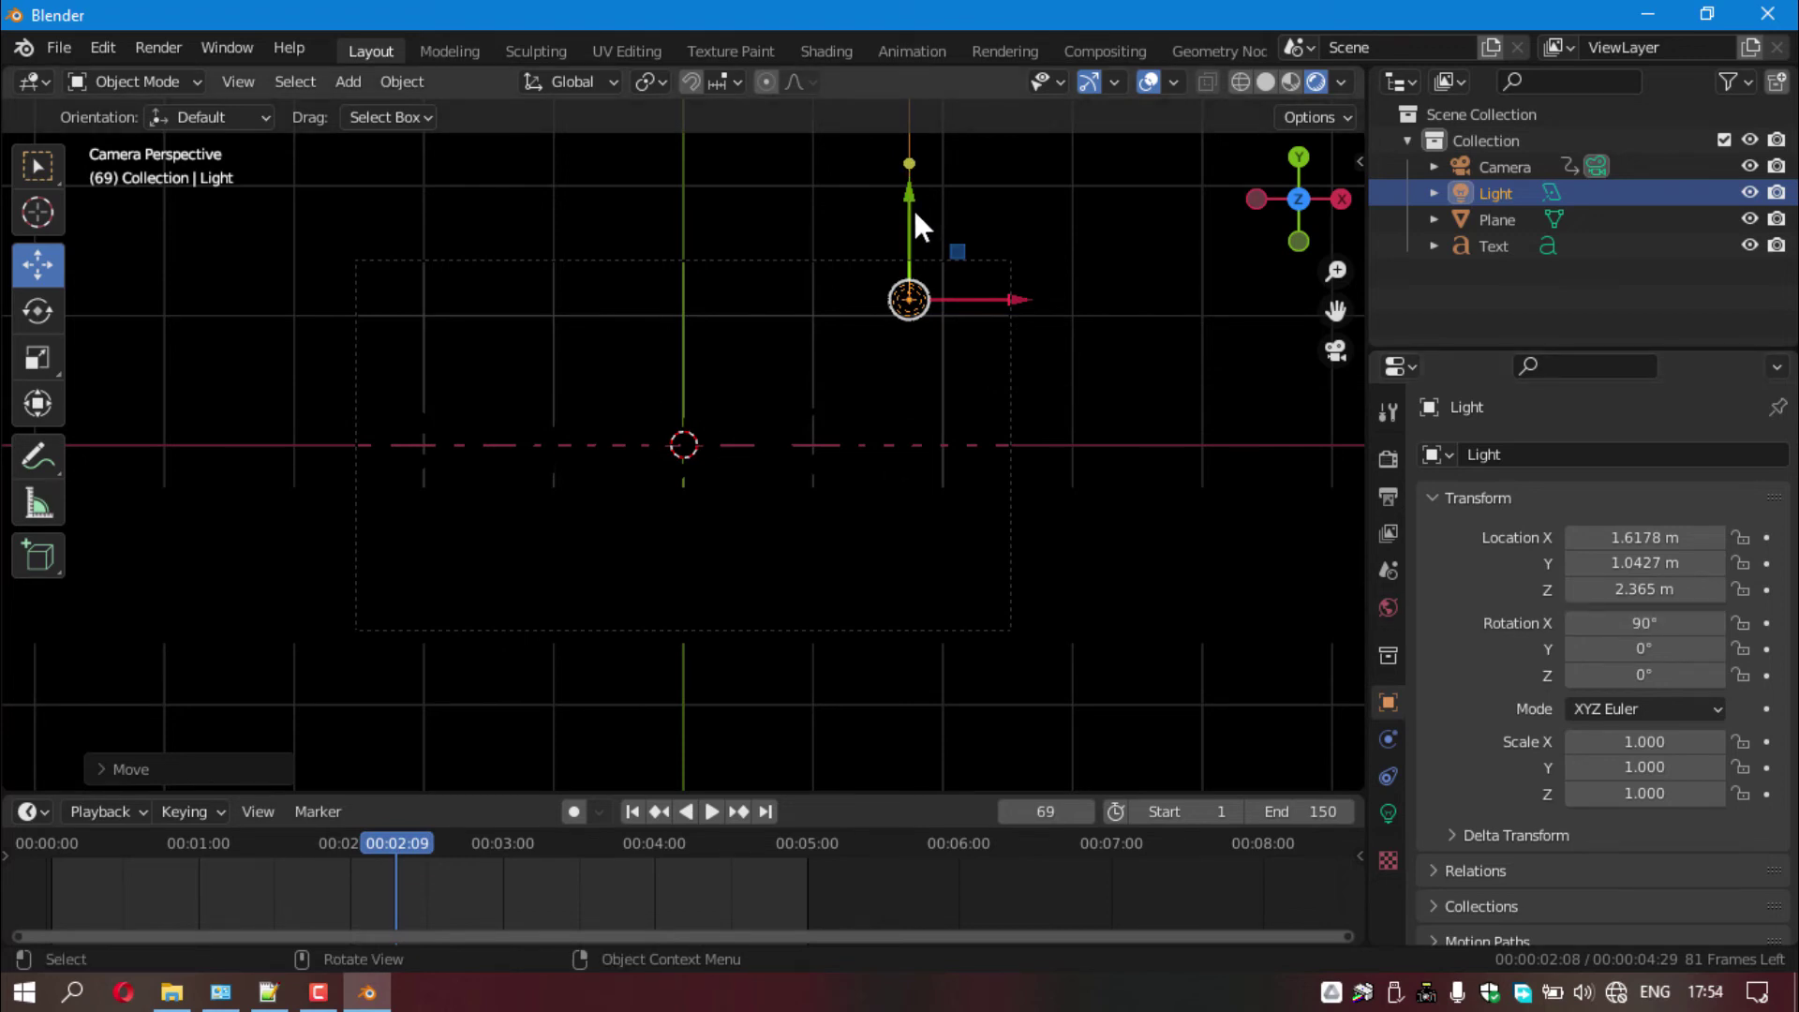
mouse_move(874, 375)
middle_mouse_down()
mouse_move(863, 397)
mouse_move(894, 476)
mouse_move(727, 379)
middle_mouse_up()
left_click_drag(730, 386, 733, 409)
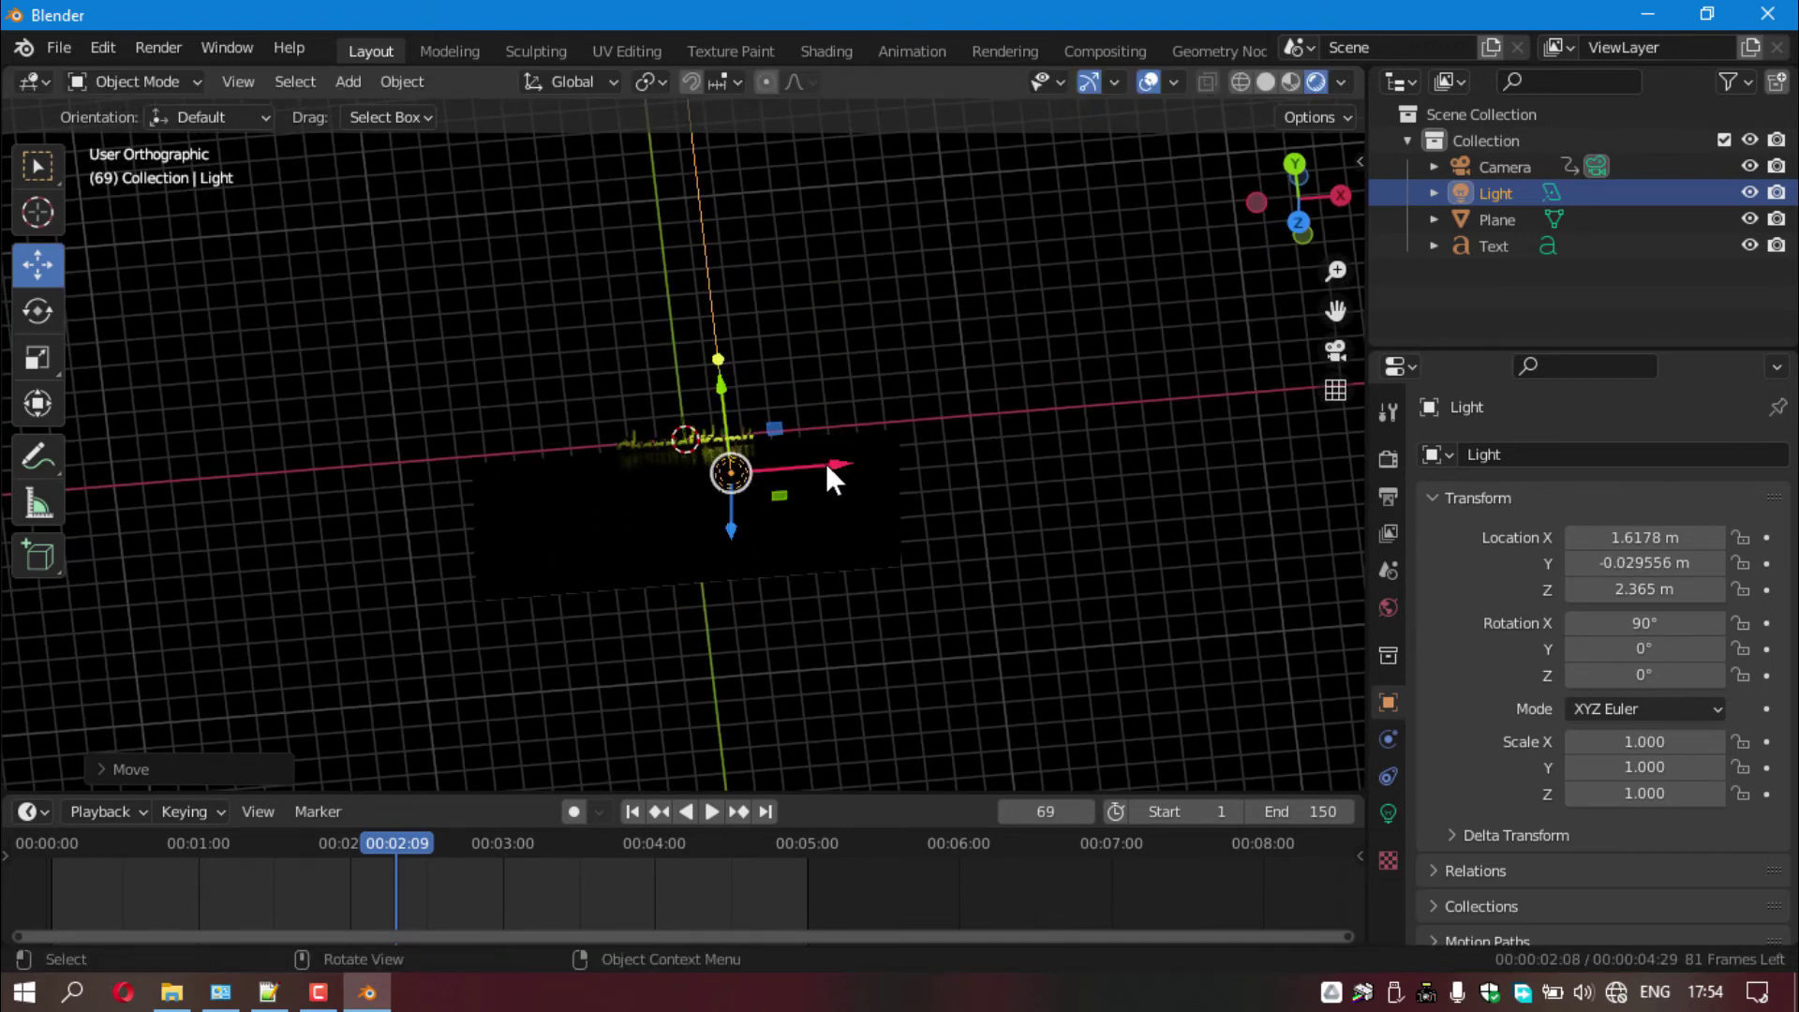
mouse_move(824, 459)
left_mouse_down()
mouse_move(780, 469)
mouse_move(733, 441)
left_mouse_up()
mouse_move(732, 441)
middle_mouse_down()
mouse_move(621, 464)
mouse_move(690, 488)
mouse_move(843, 426)
middle_mouse_up()
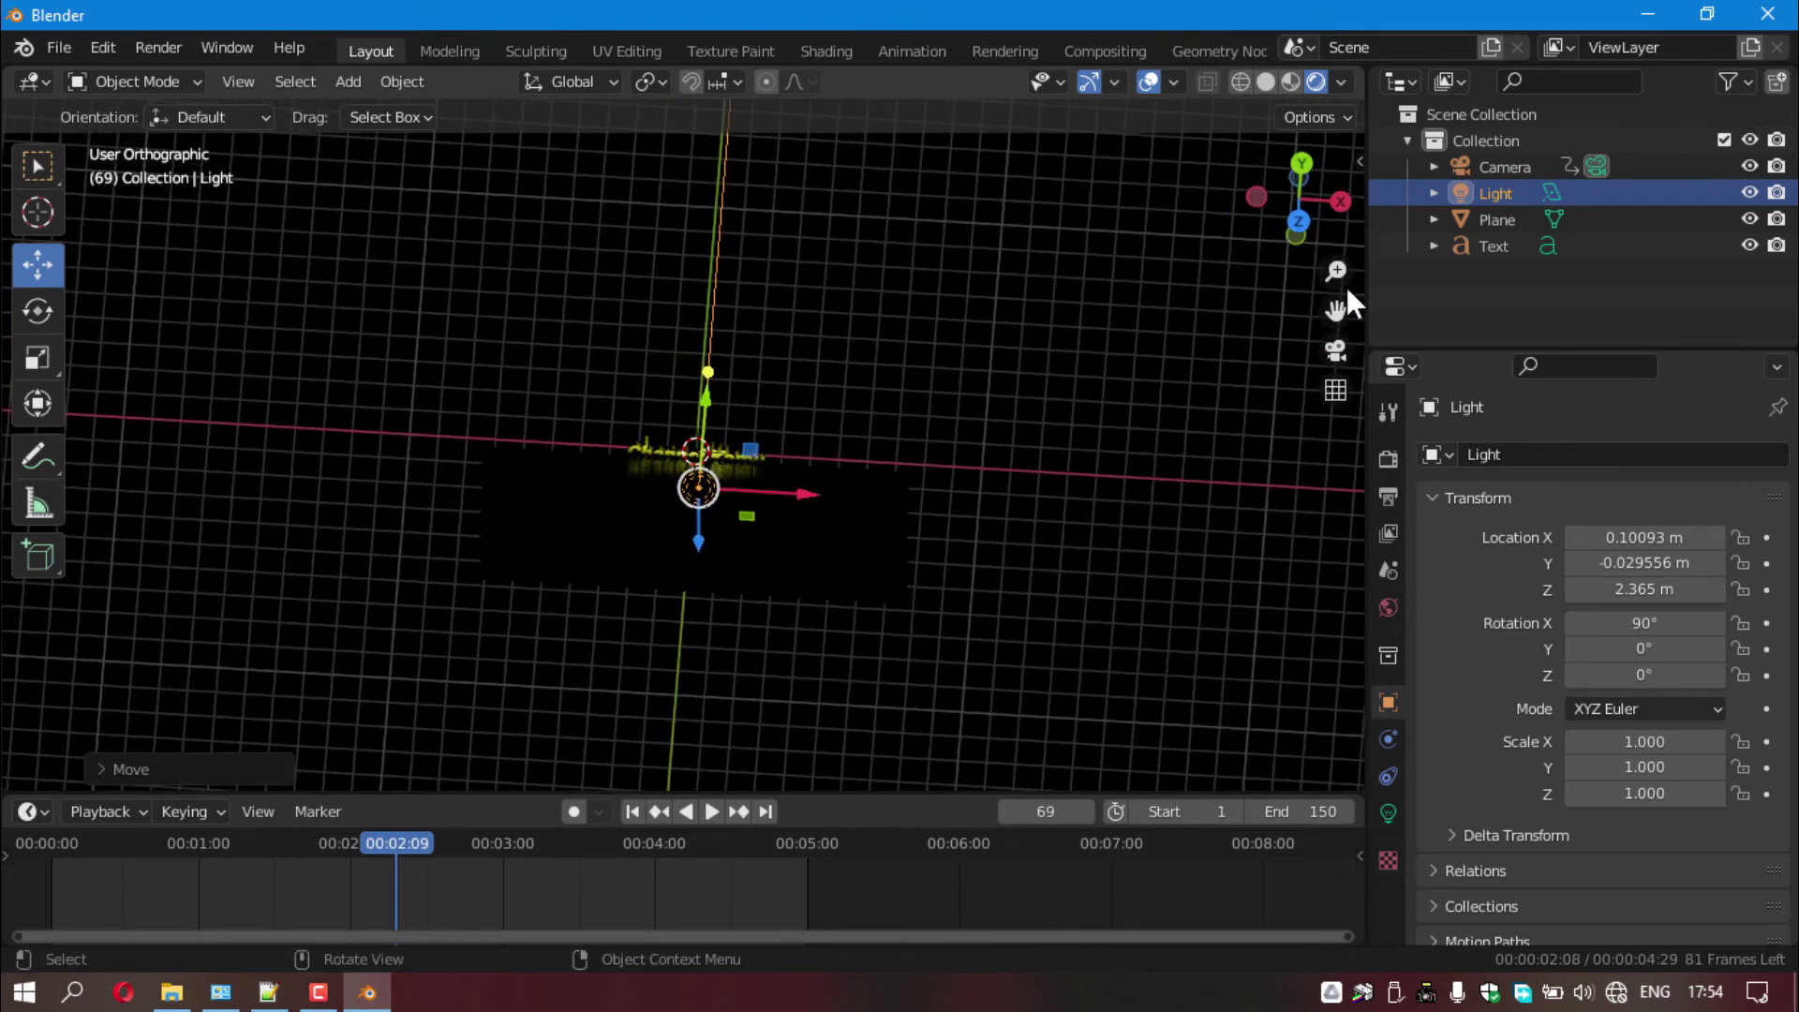
- Lower the light to Y -0.27934 m, Z 0.70444 m and check the camera view
left_click_drag(1336, 272, 1337, 206)
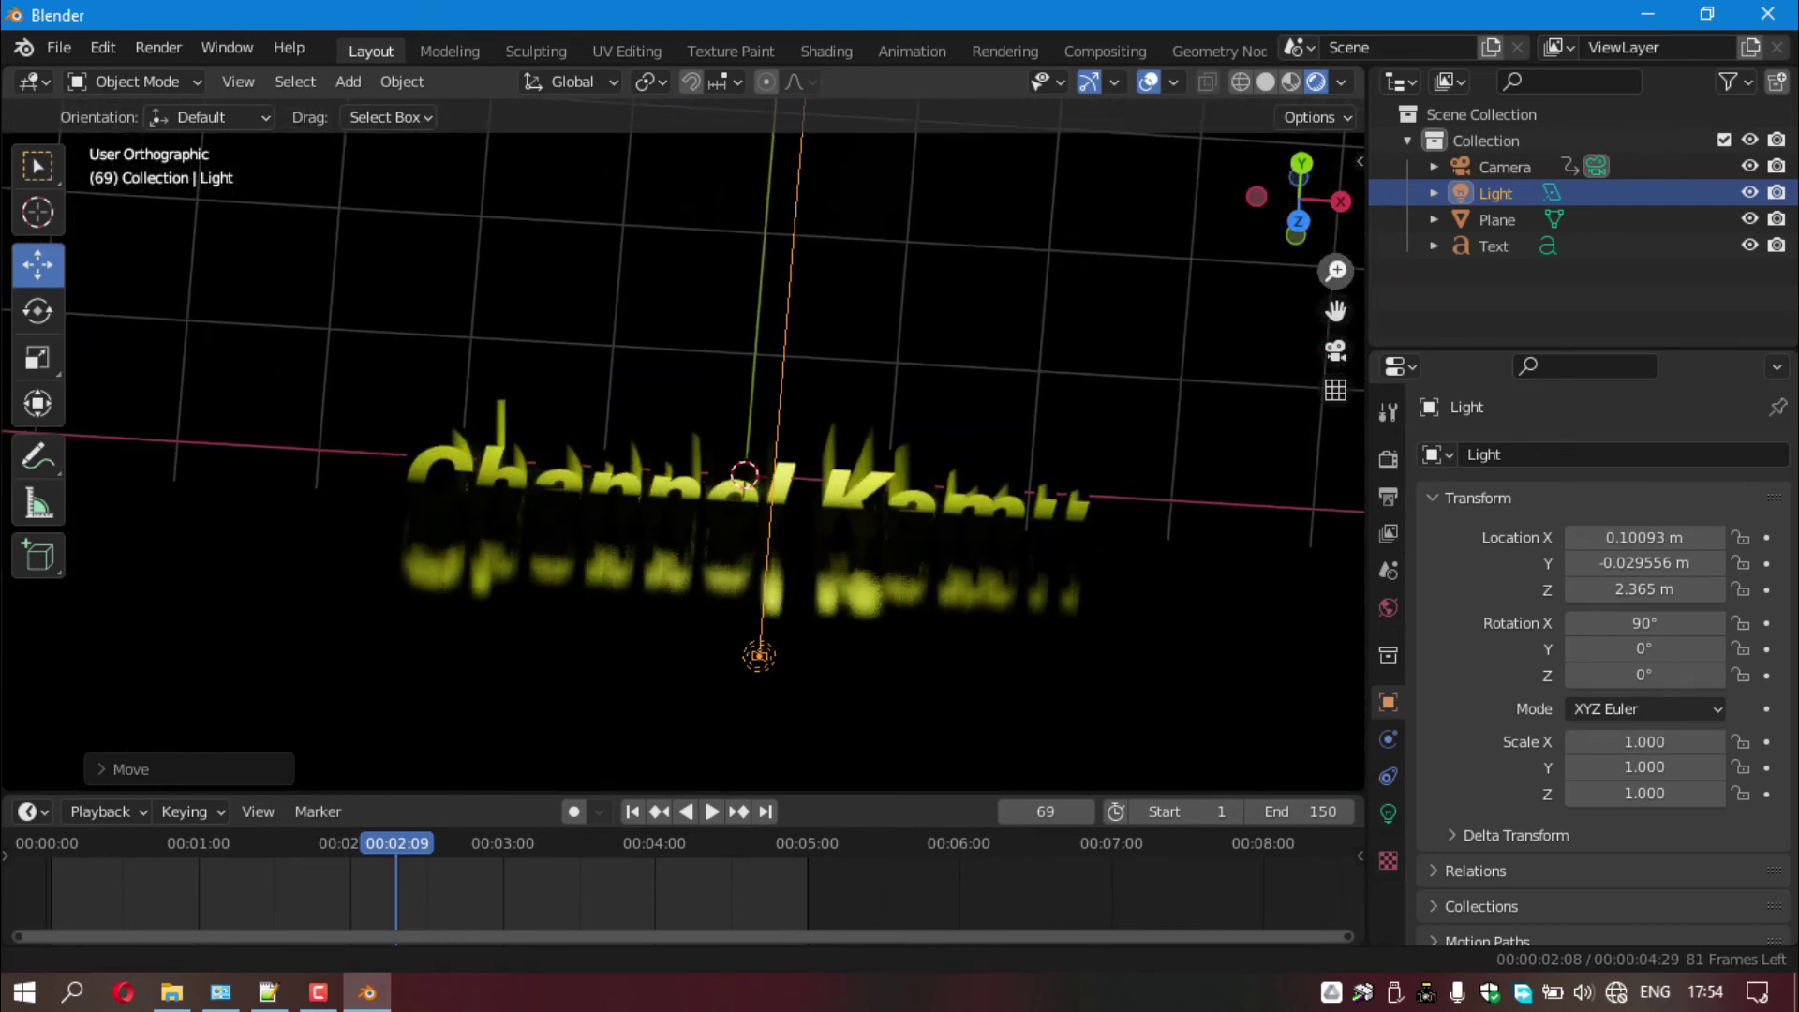
mouse_move(760, 710)
left_mouse_down()
mouse_move(806, 508)
mouse_move(766, 465)
mouse_move(764, 486)
left_mouse_up()
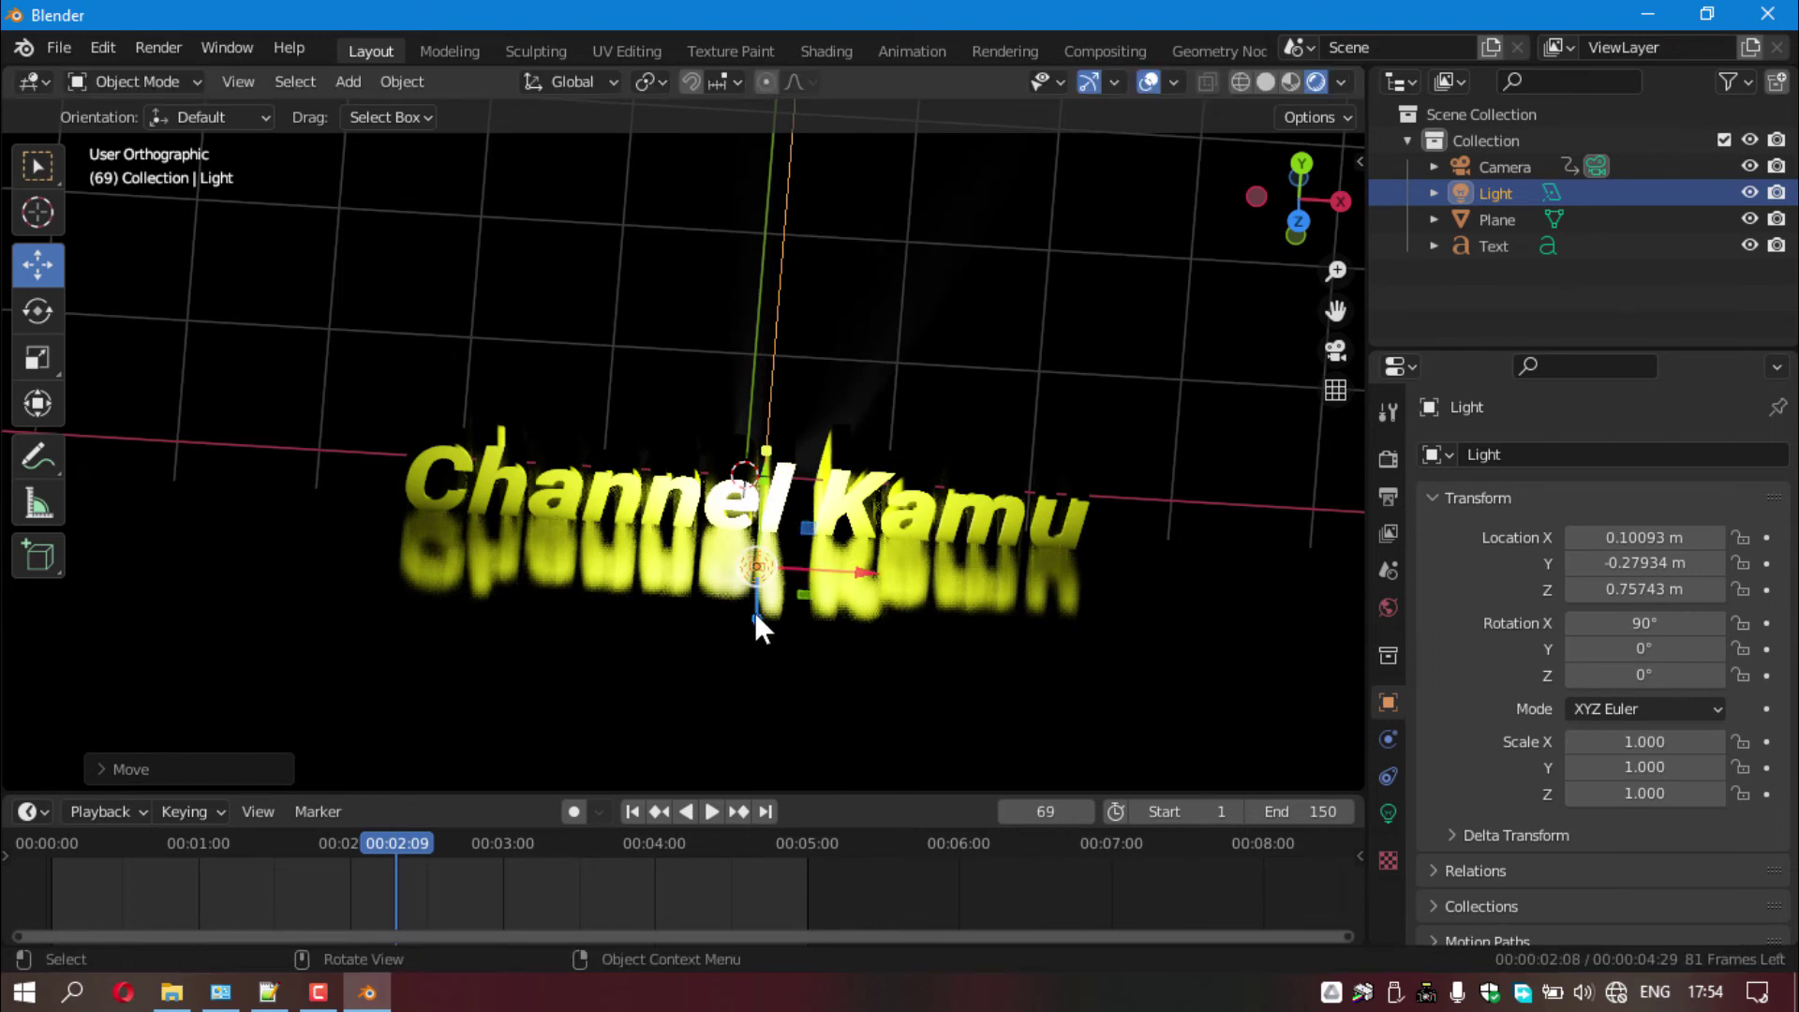
left_click_drag(753, 609, 755, 605)
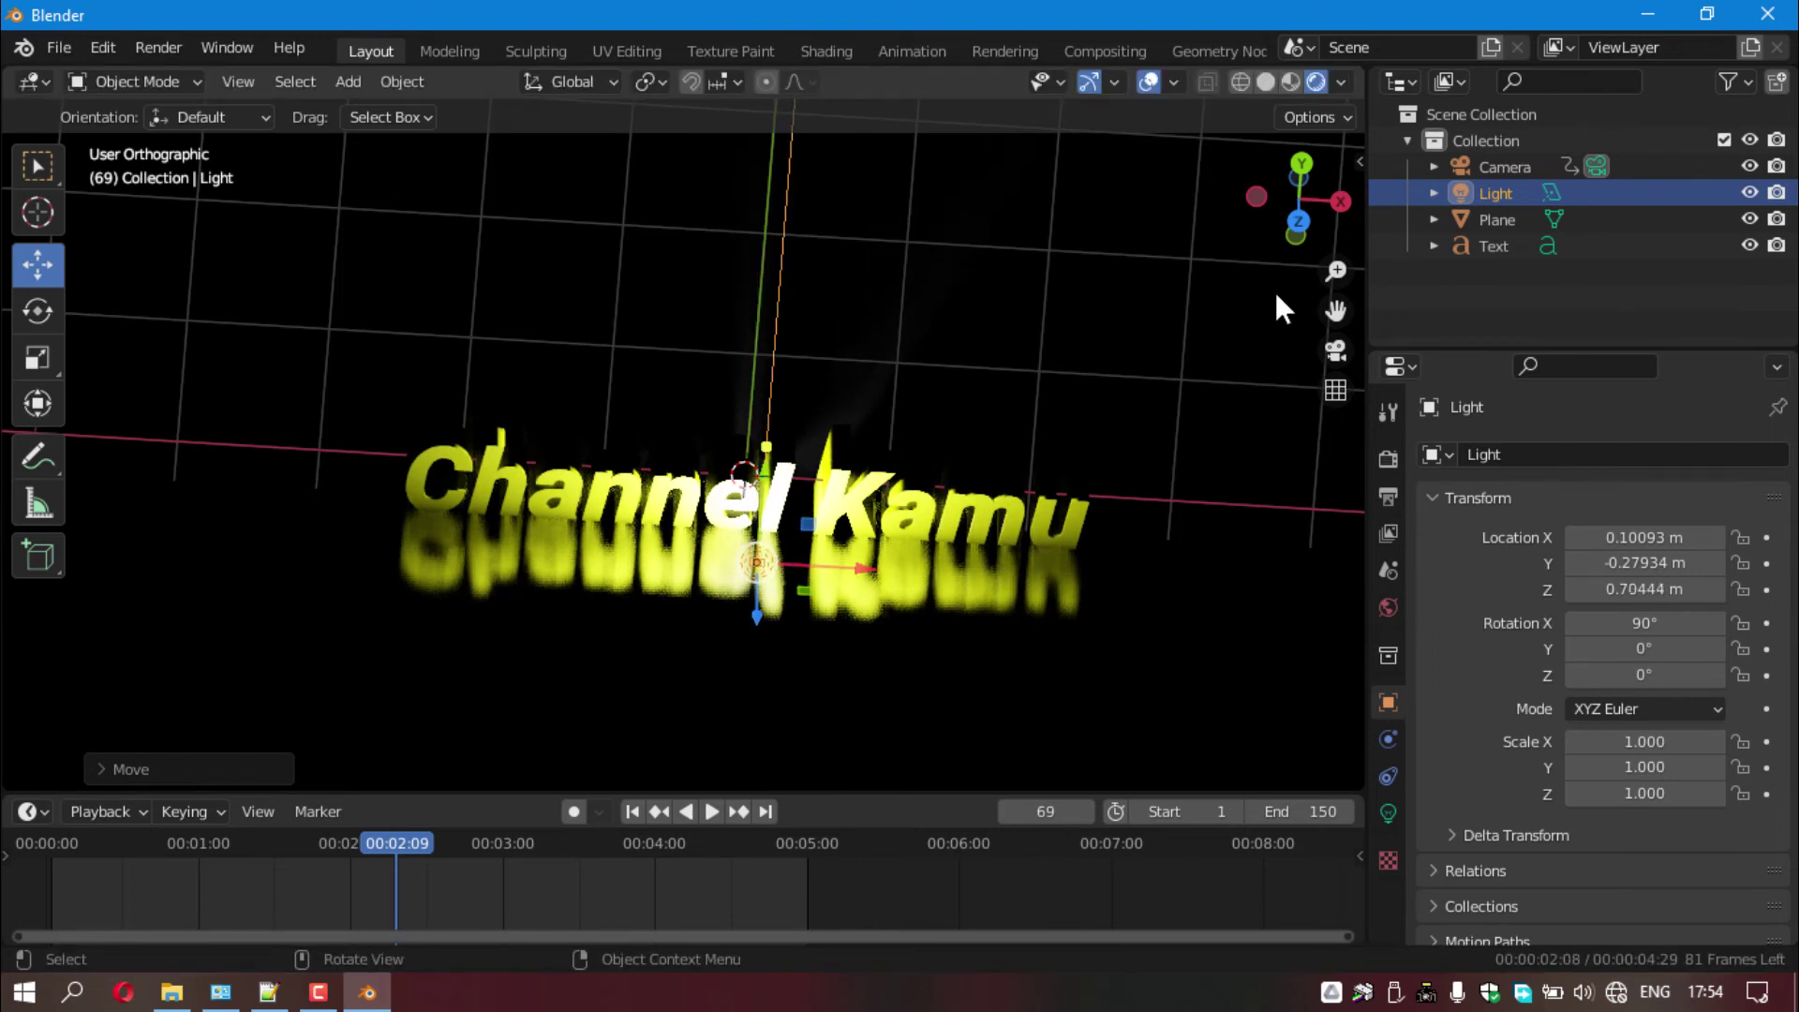
left_click_drag(1306, 216, 1298, 272)
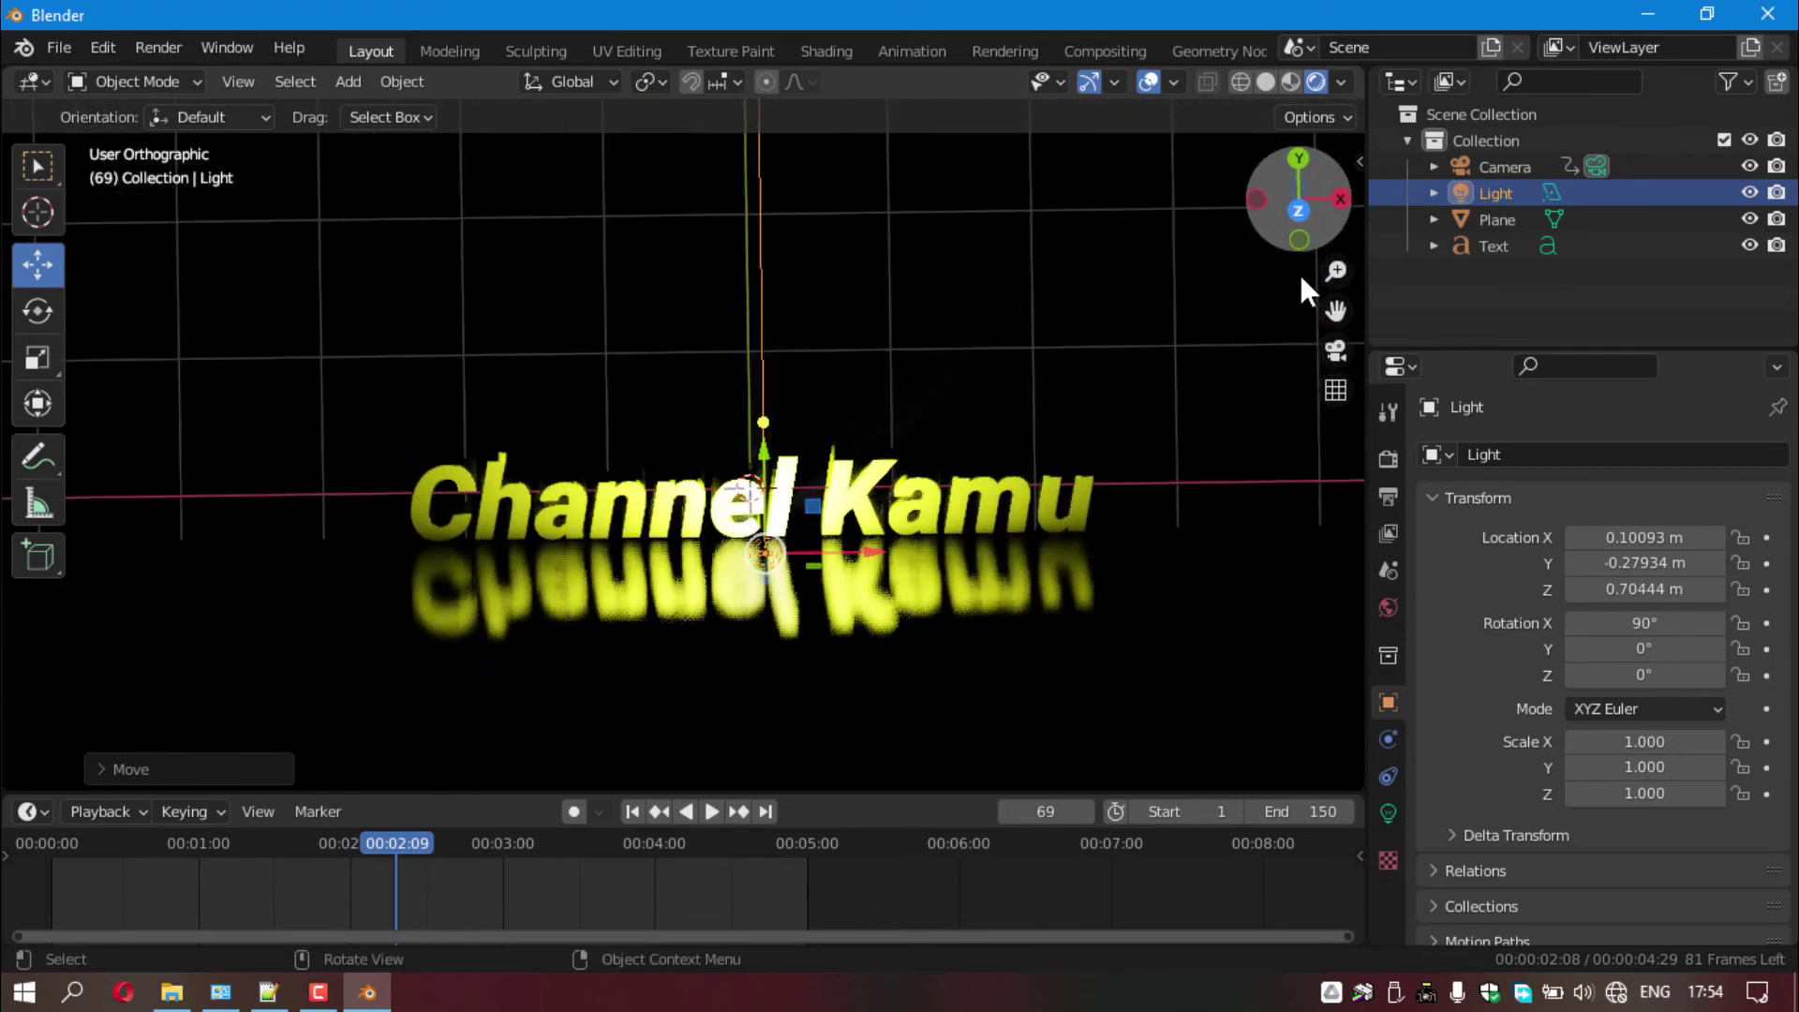
left_click(1331, 351)
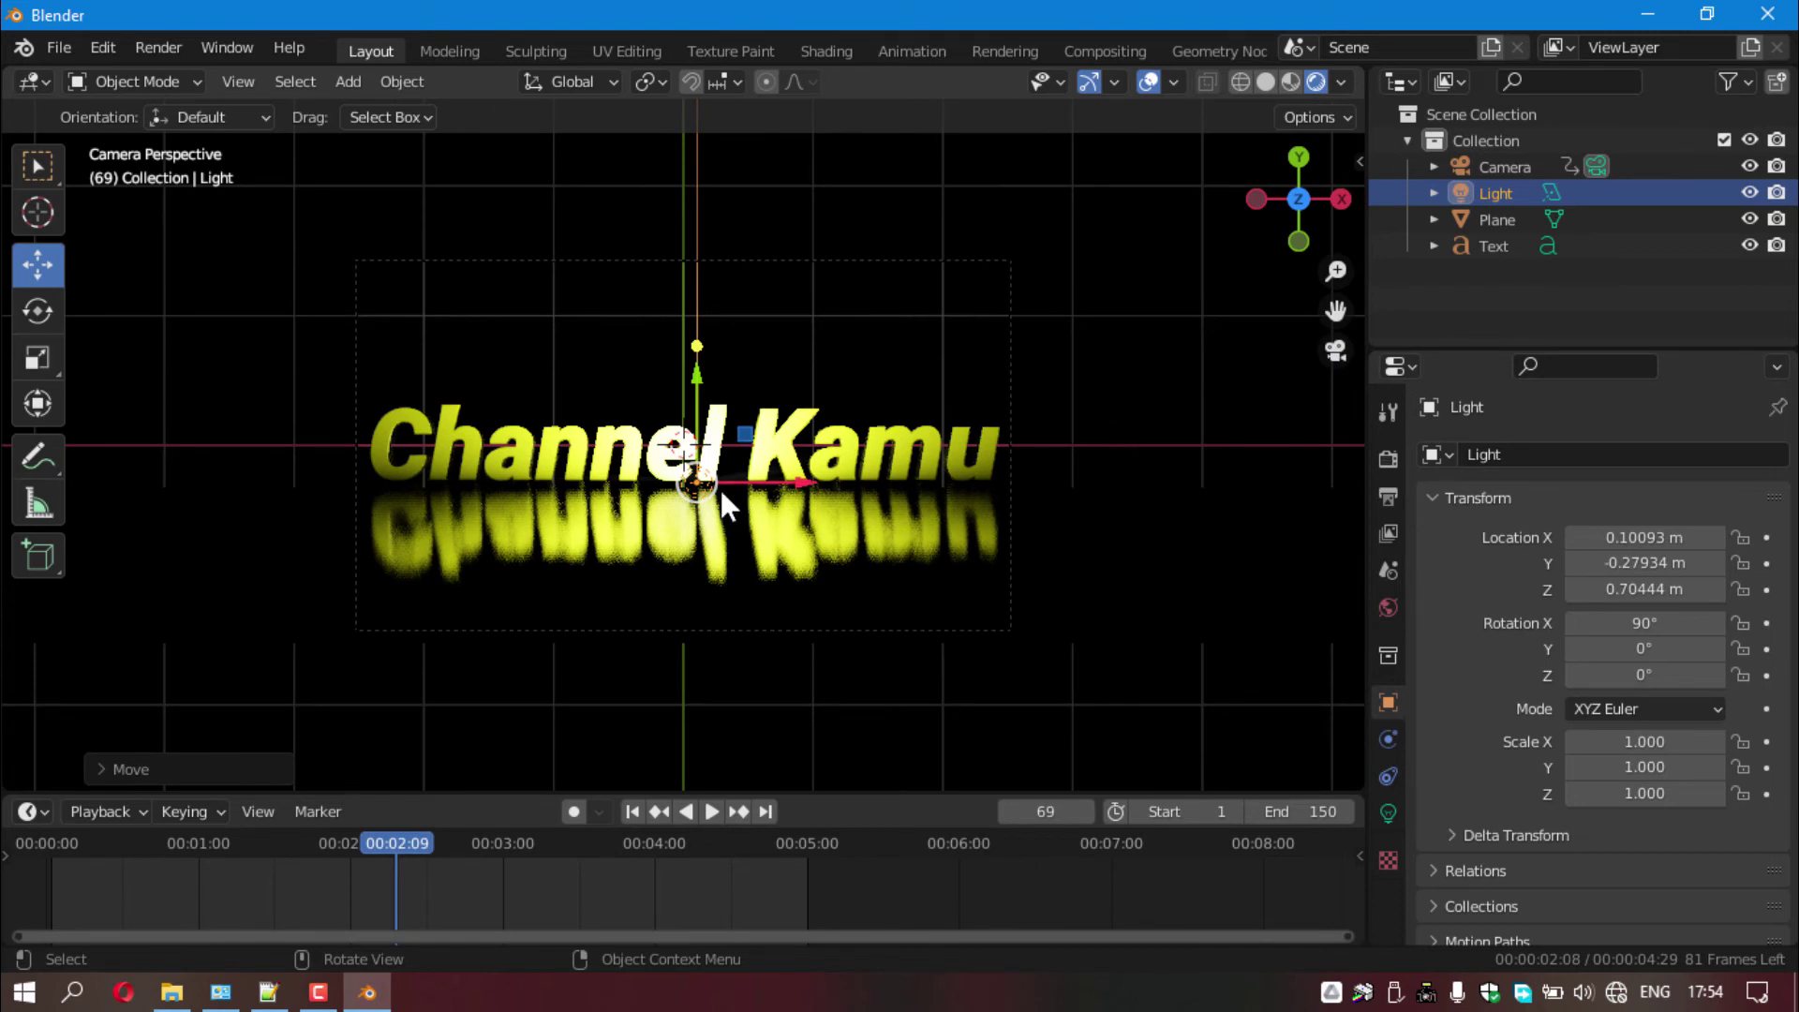
- Set the area light's Size X to 5.13 m in its Light data settings
left_click(1384, 811)
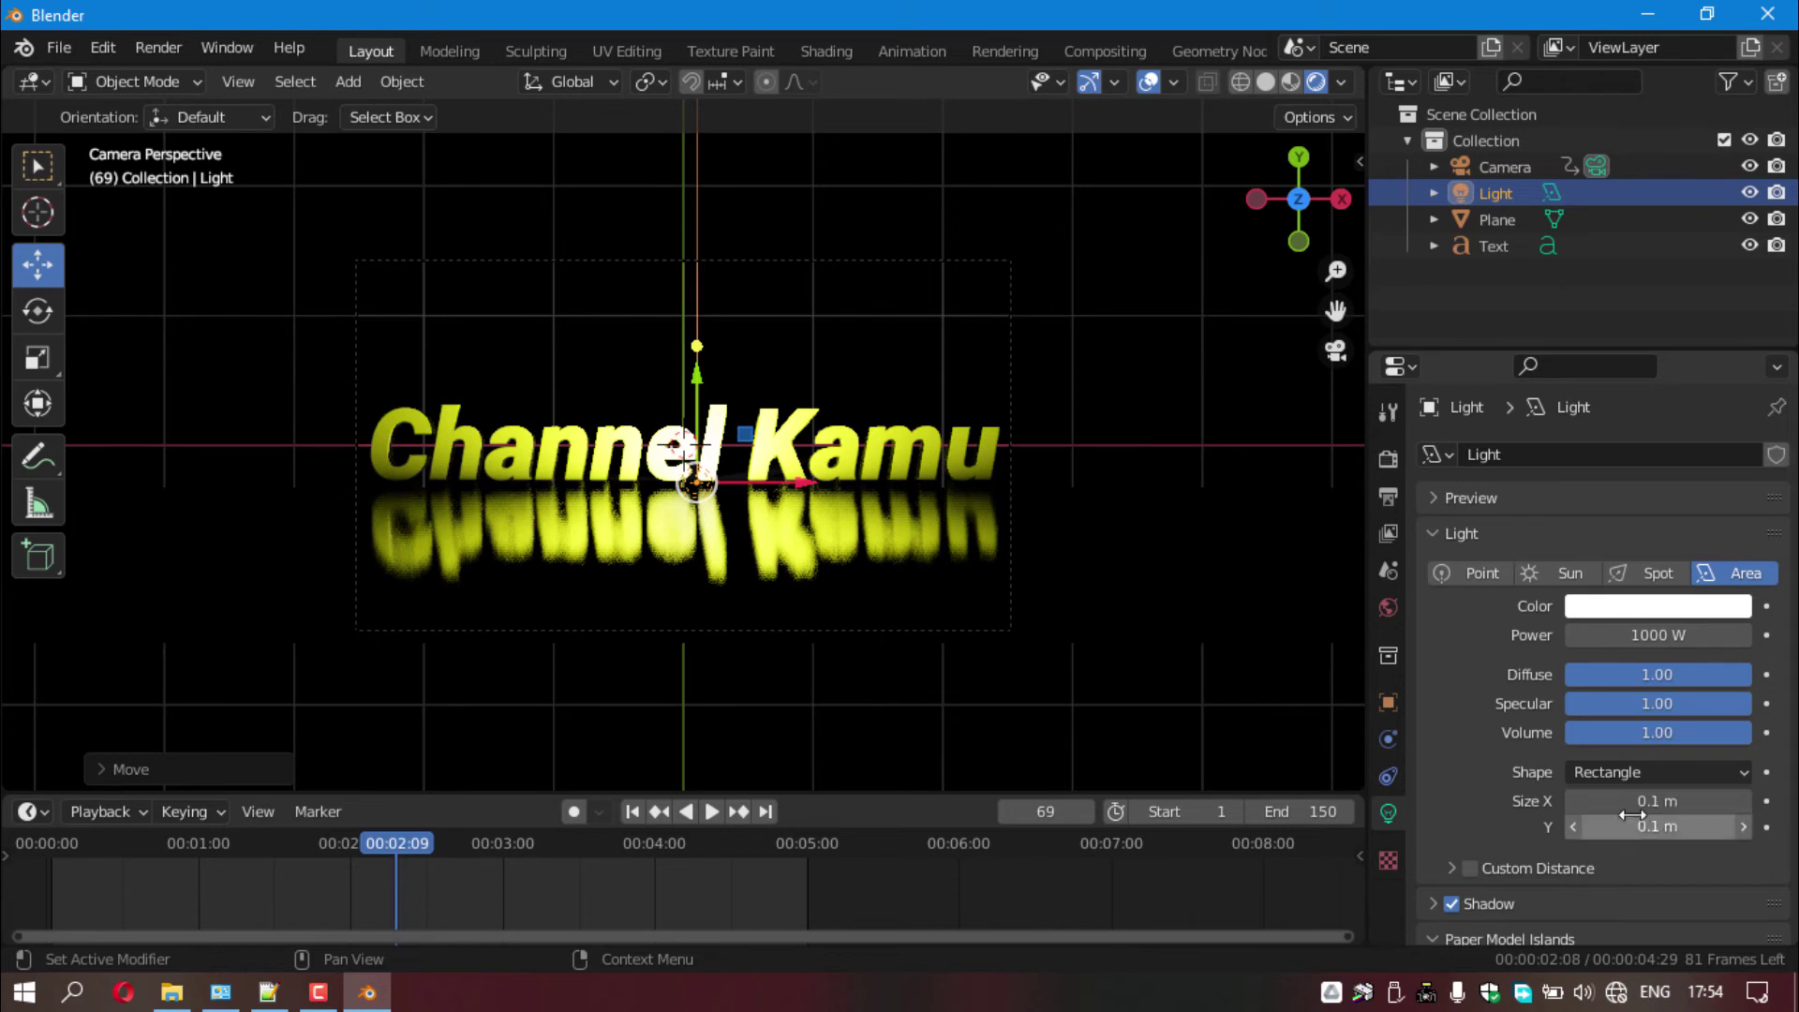
mouse_move(1631, 811)
left_mouse_down()
mouse_move(1743, 802)
mouse_move(1612, 801)
left_mouse_up()
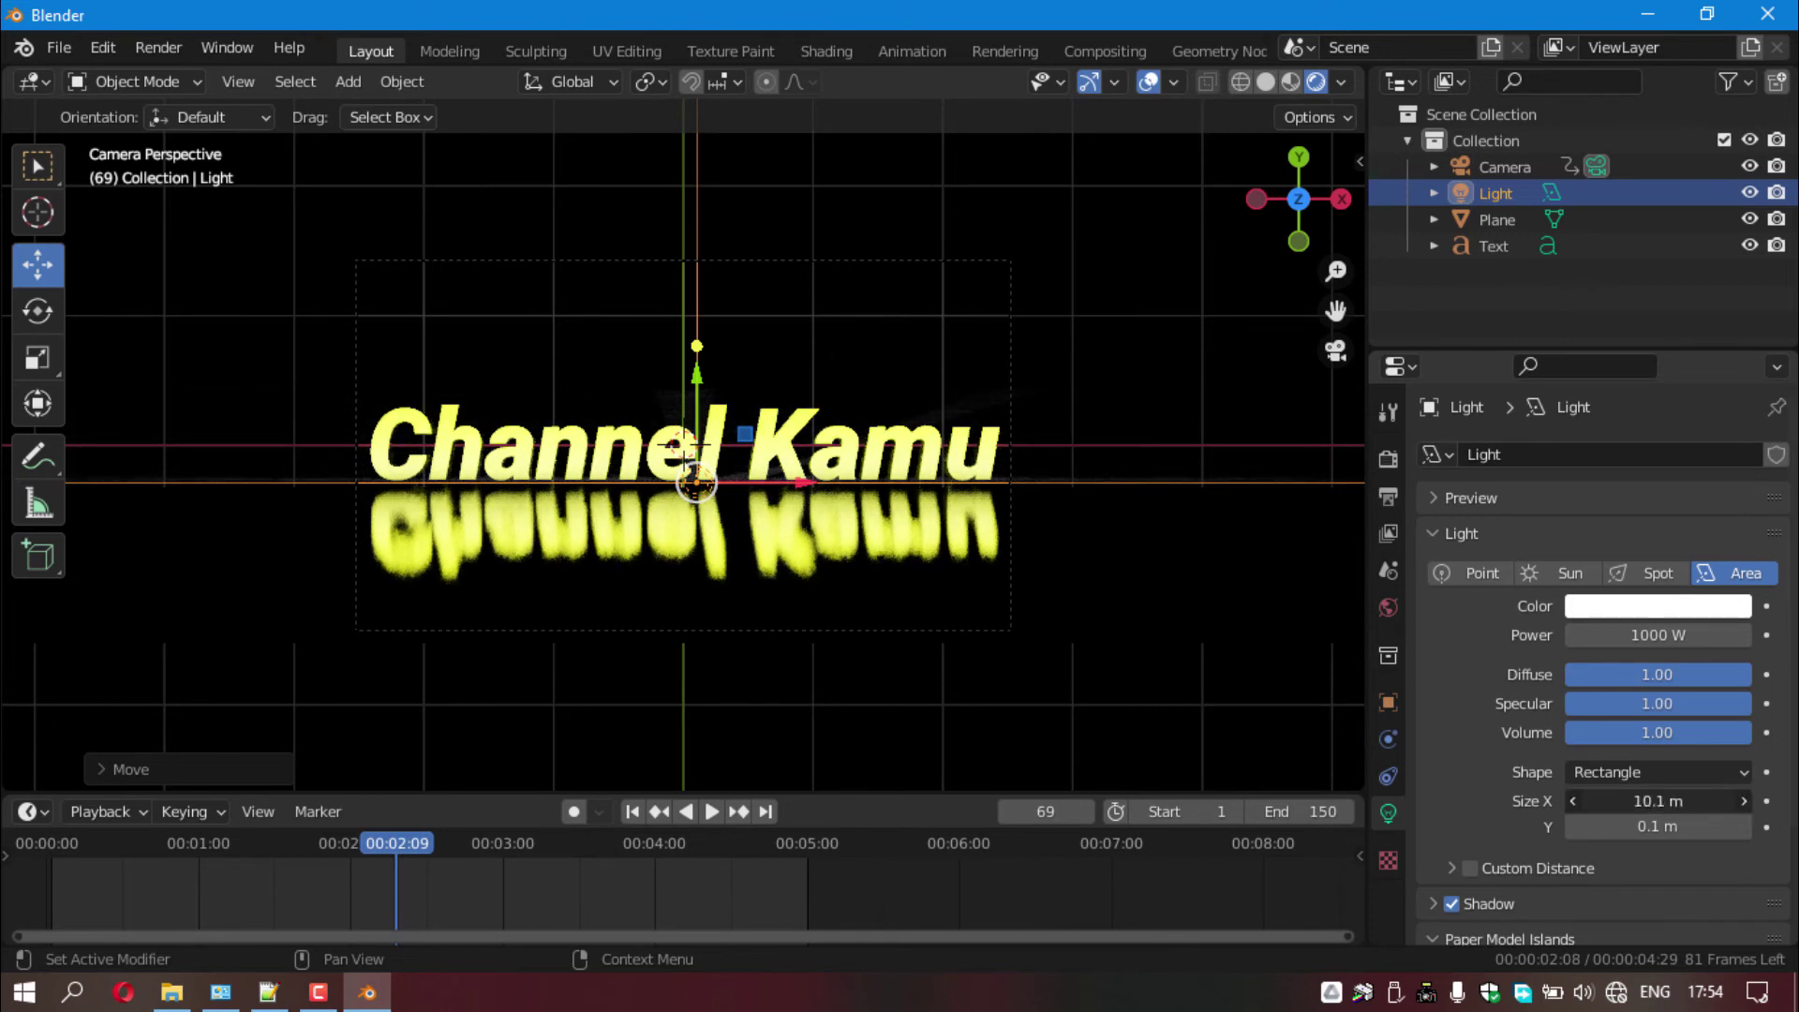
mouse_move(1658, 801)
left_mouse_down()
mouse_move(1612, 802)
mouse_move(1658, 792)
left_mouse_up()
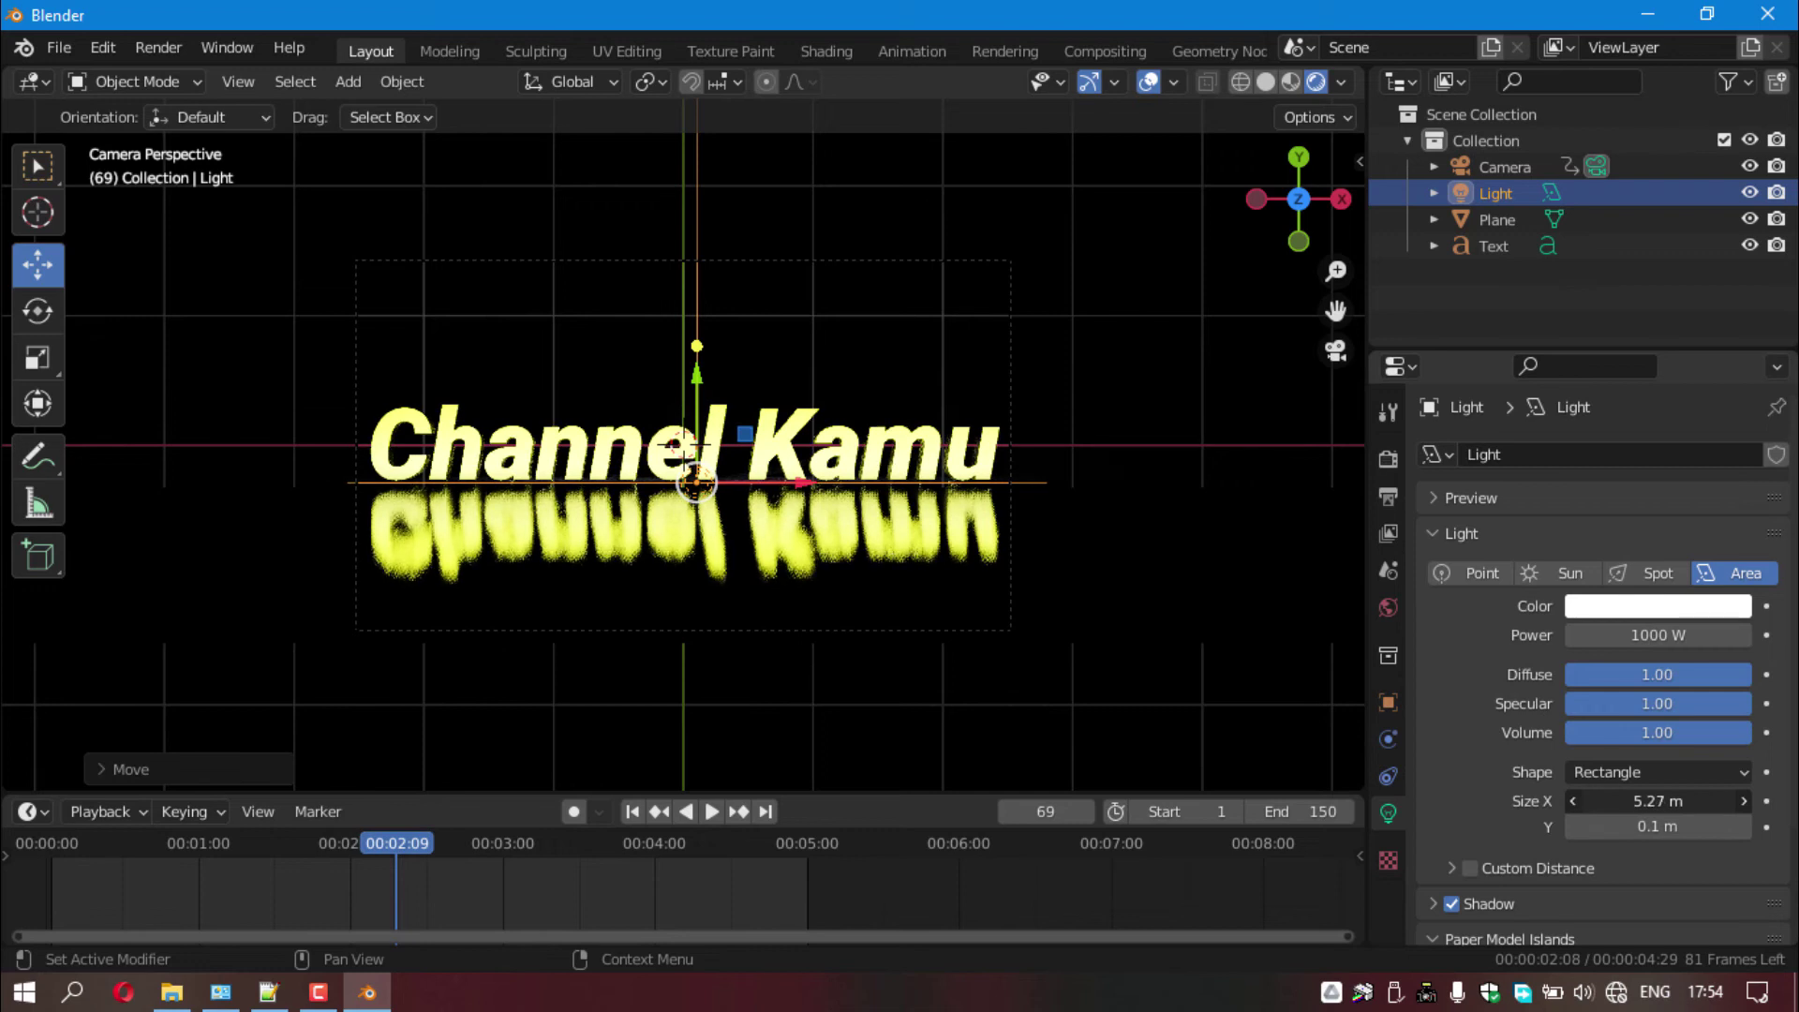
left_click_drag(1657, 801, 1645, 801)
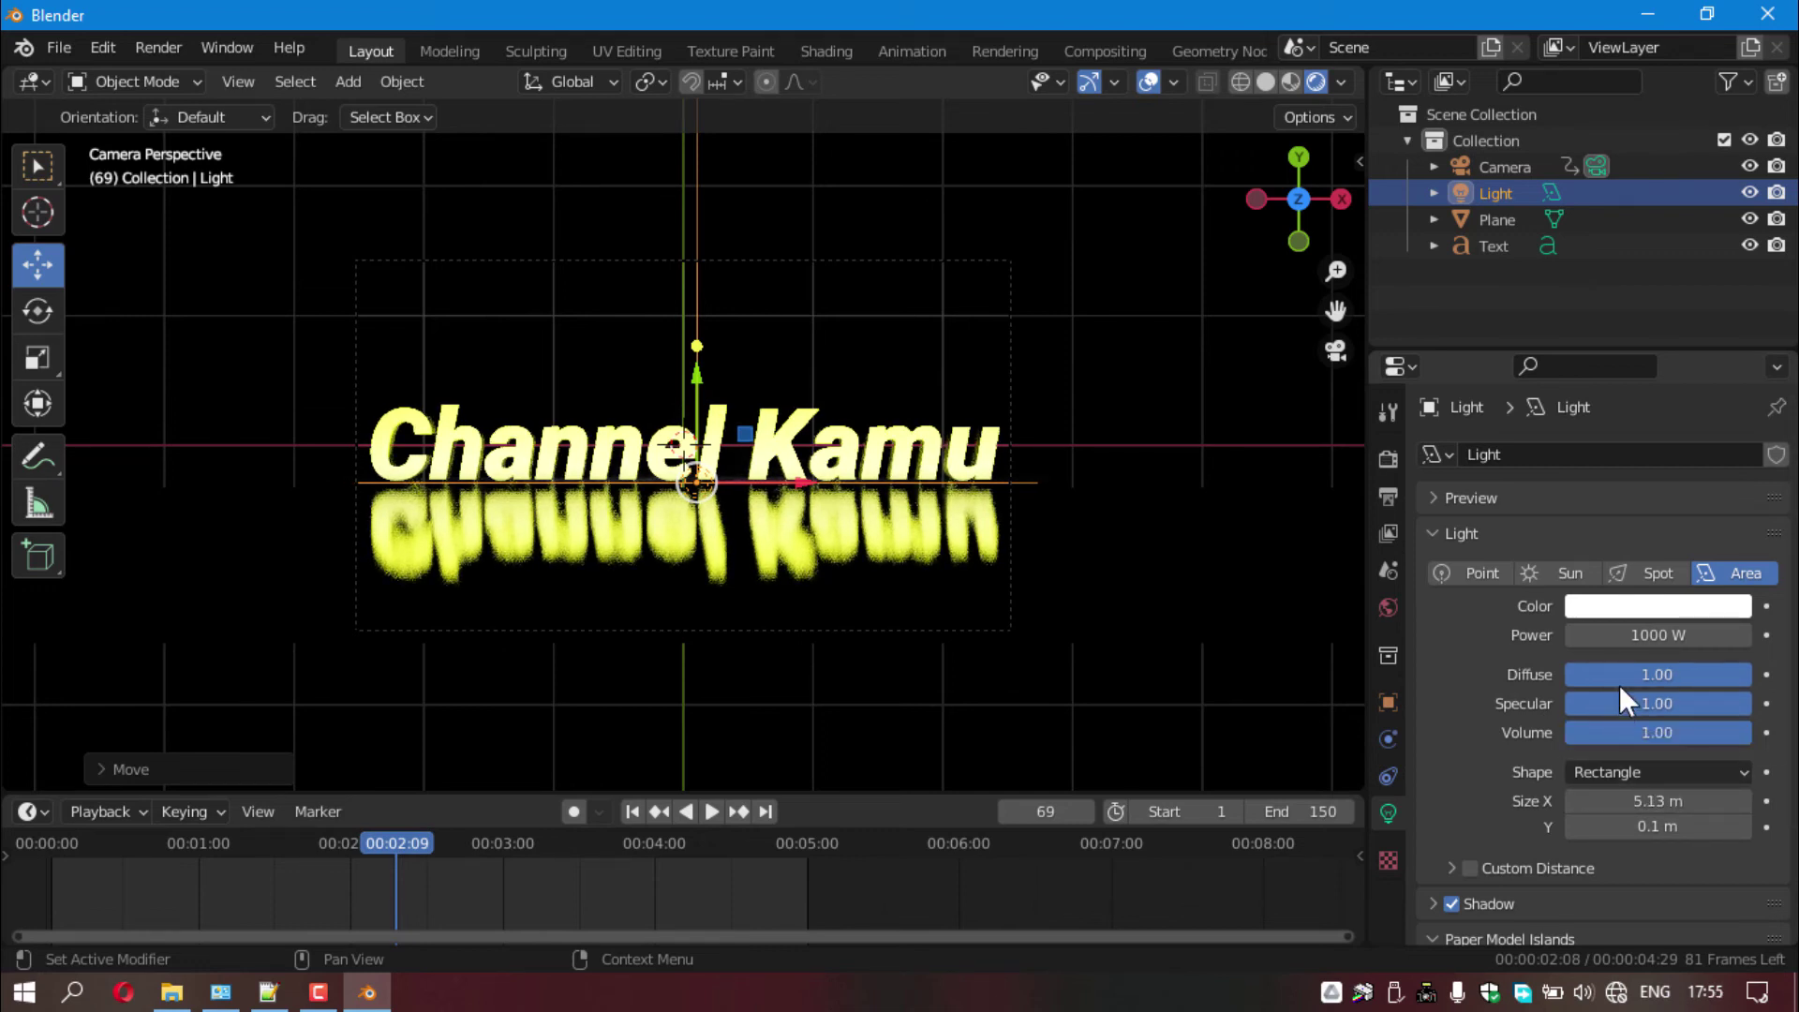
- Lower the light's power from 1000 W to 100 W and deselect it
left_click(1638, 635)
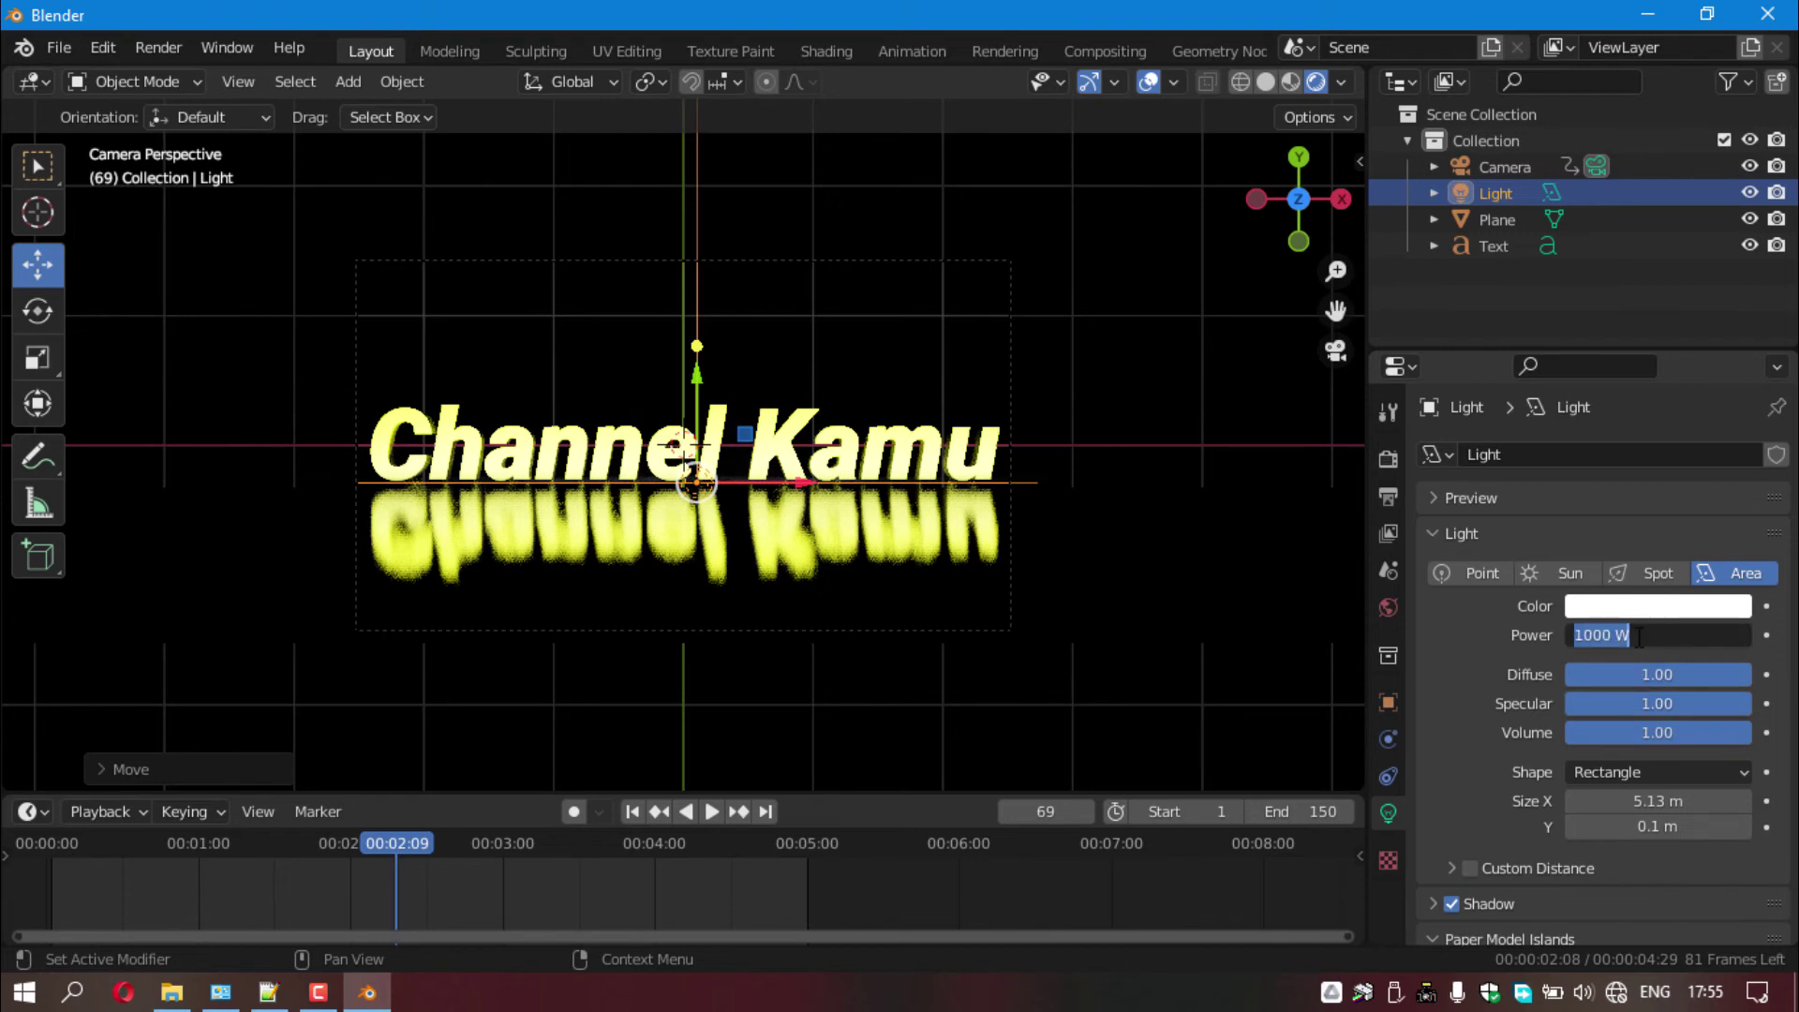
type("100")
key("Return")
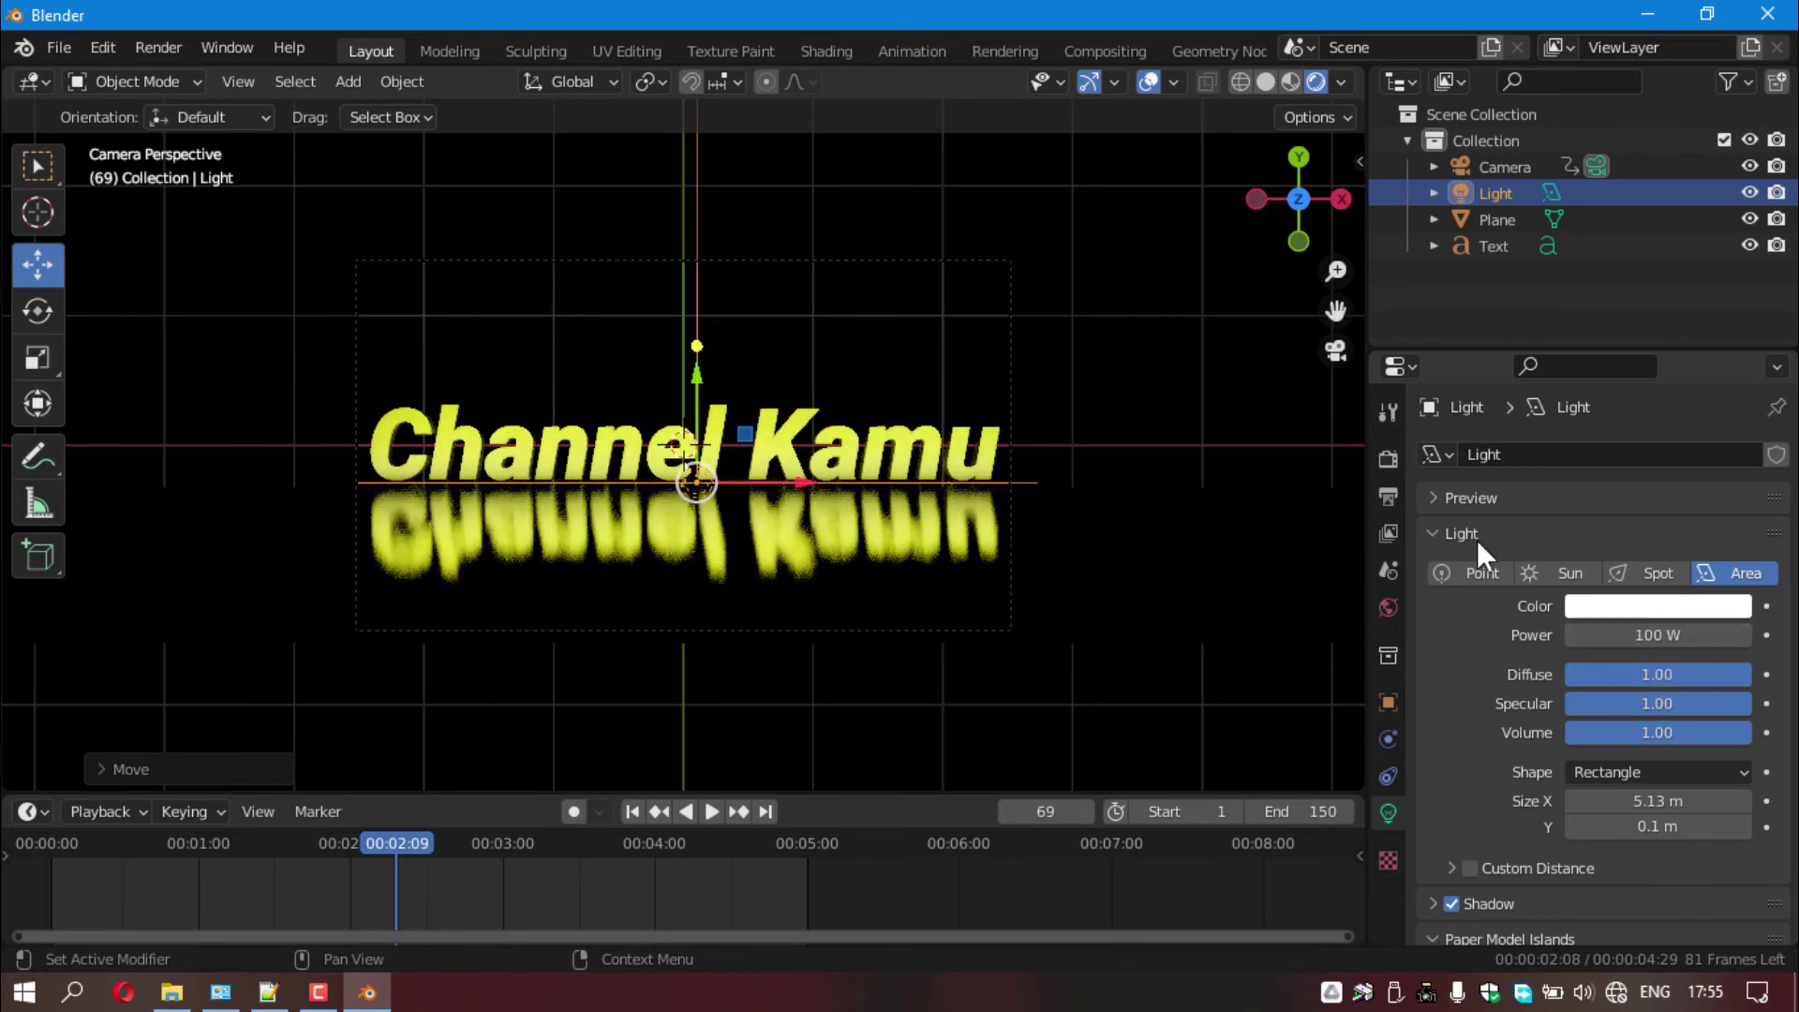
key("alt+a")
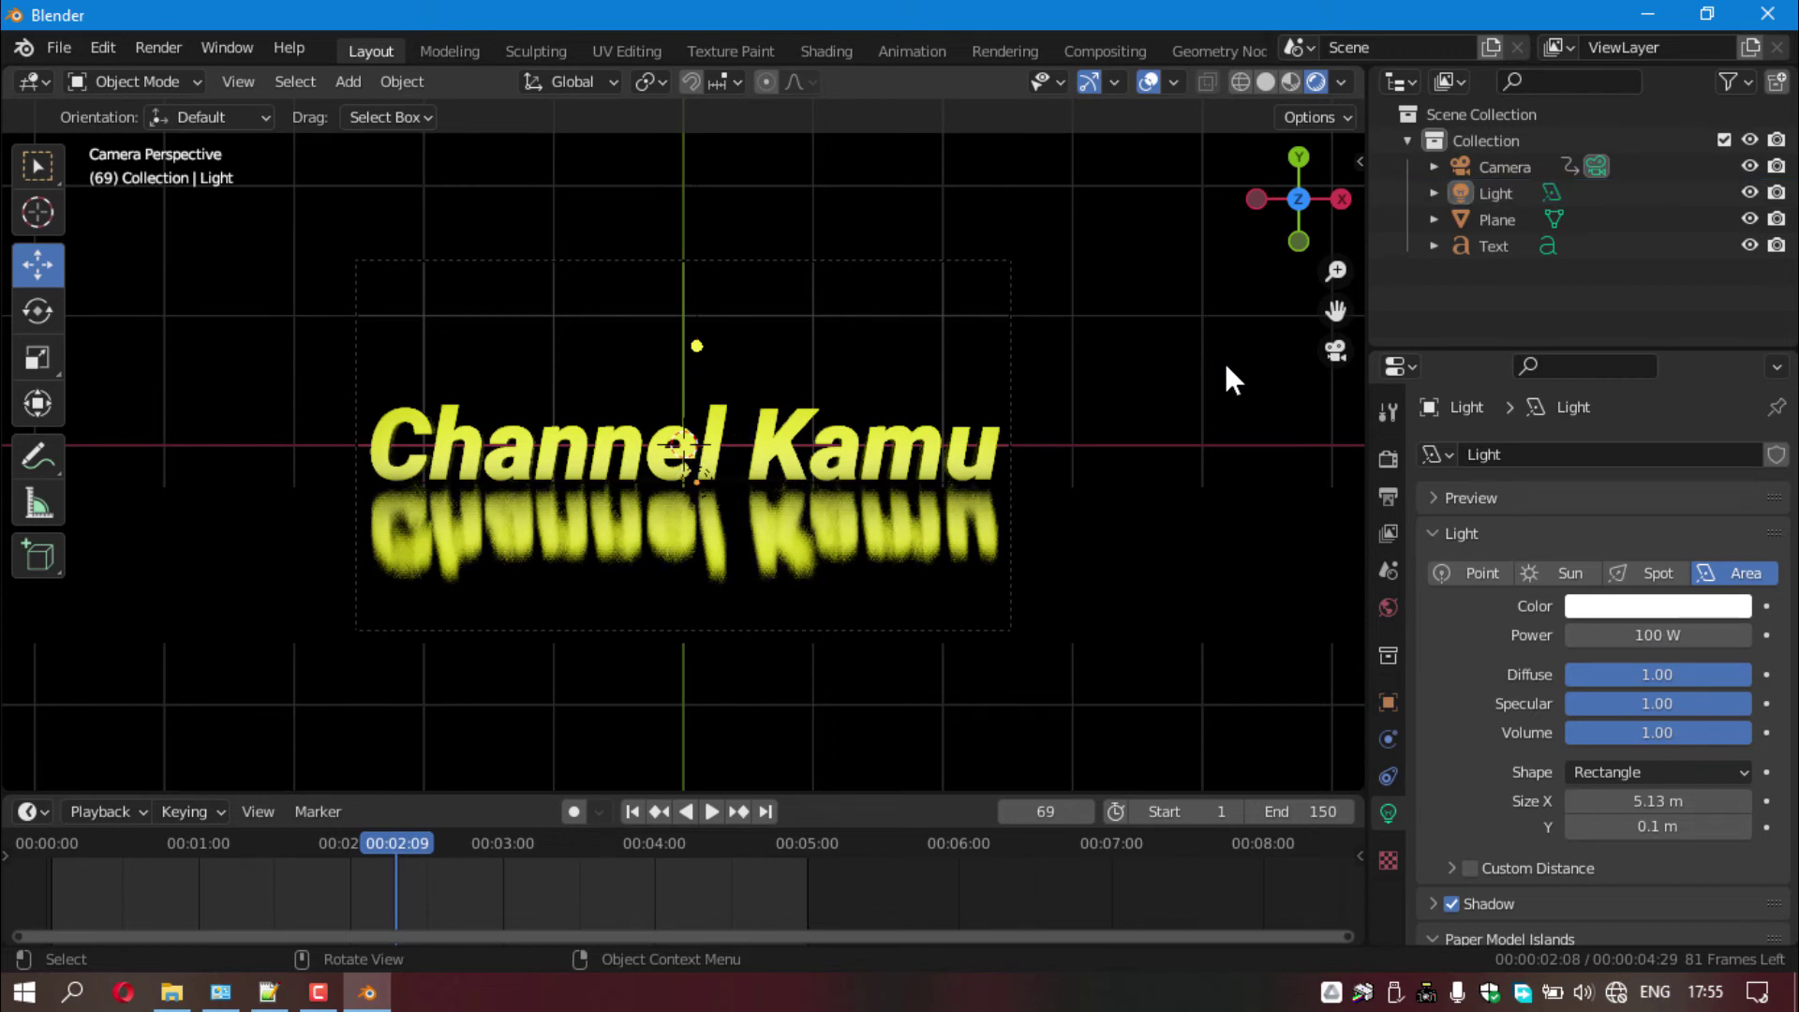
- Play the zoom from frame 1 with the camera selected, stopping at frame 60 (240 mm focal length)
left_click(628, 812)
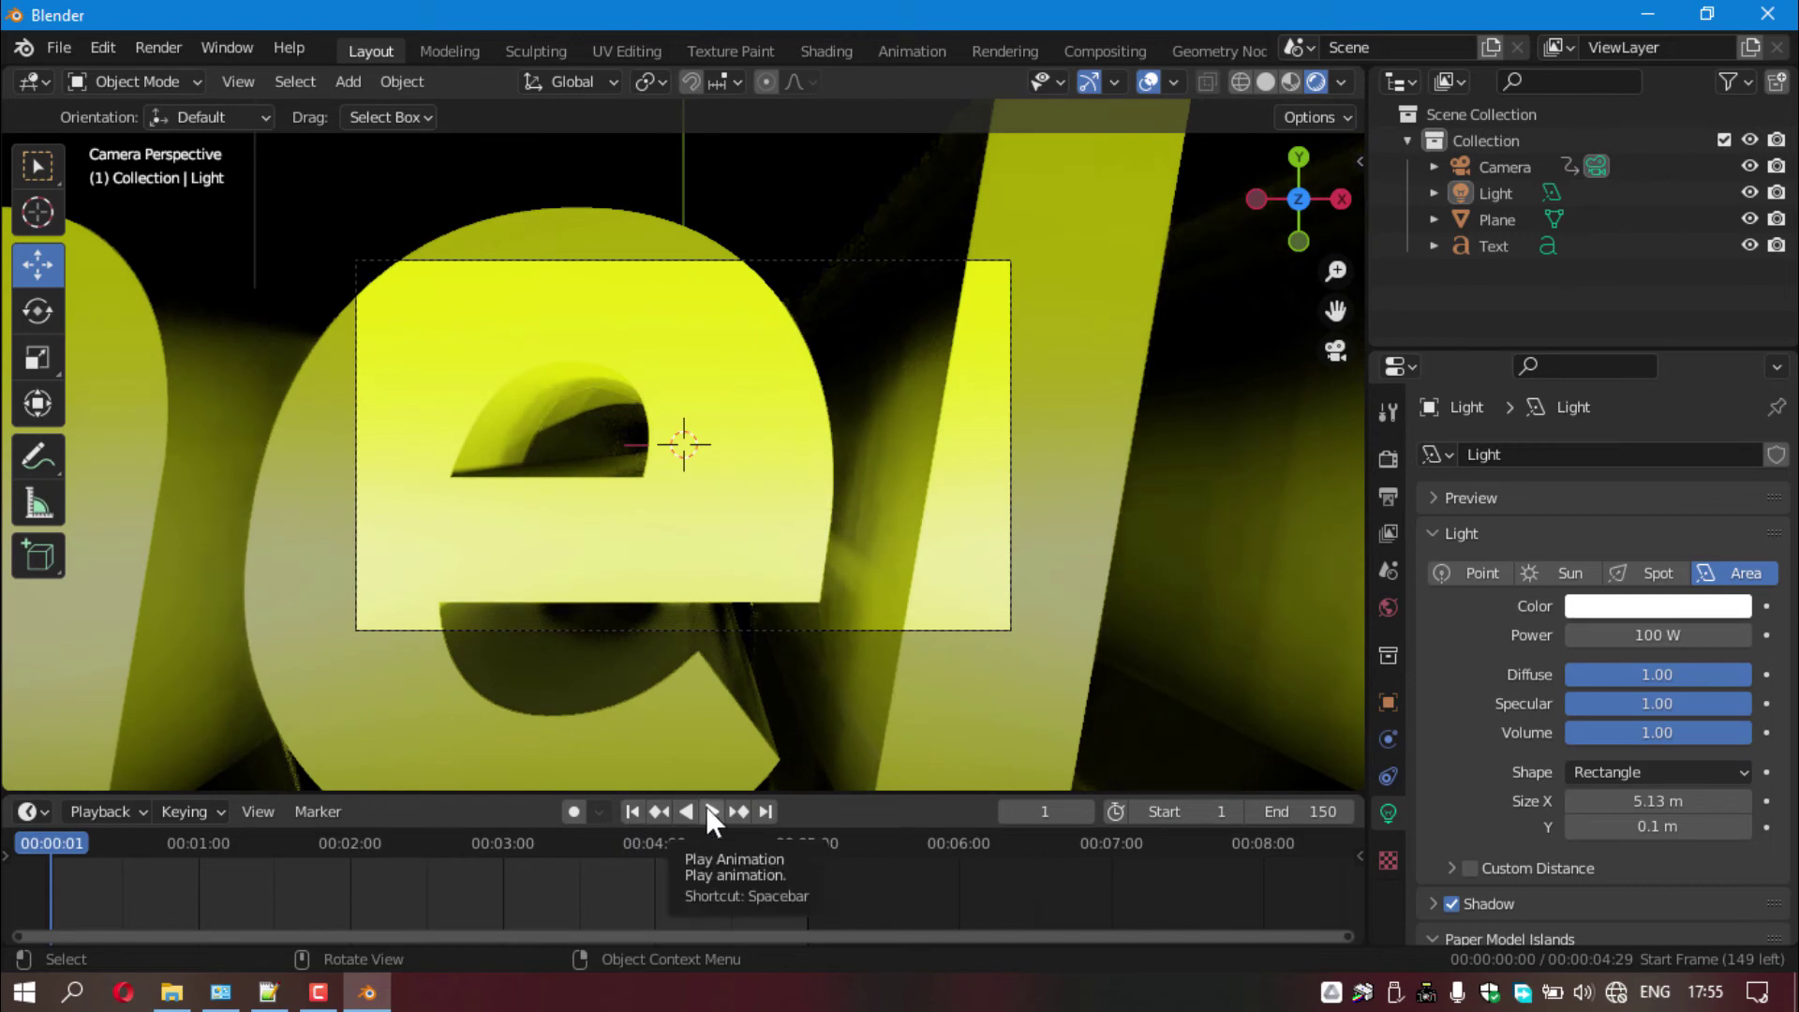
left_click(710, 811)
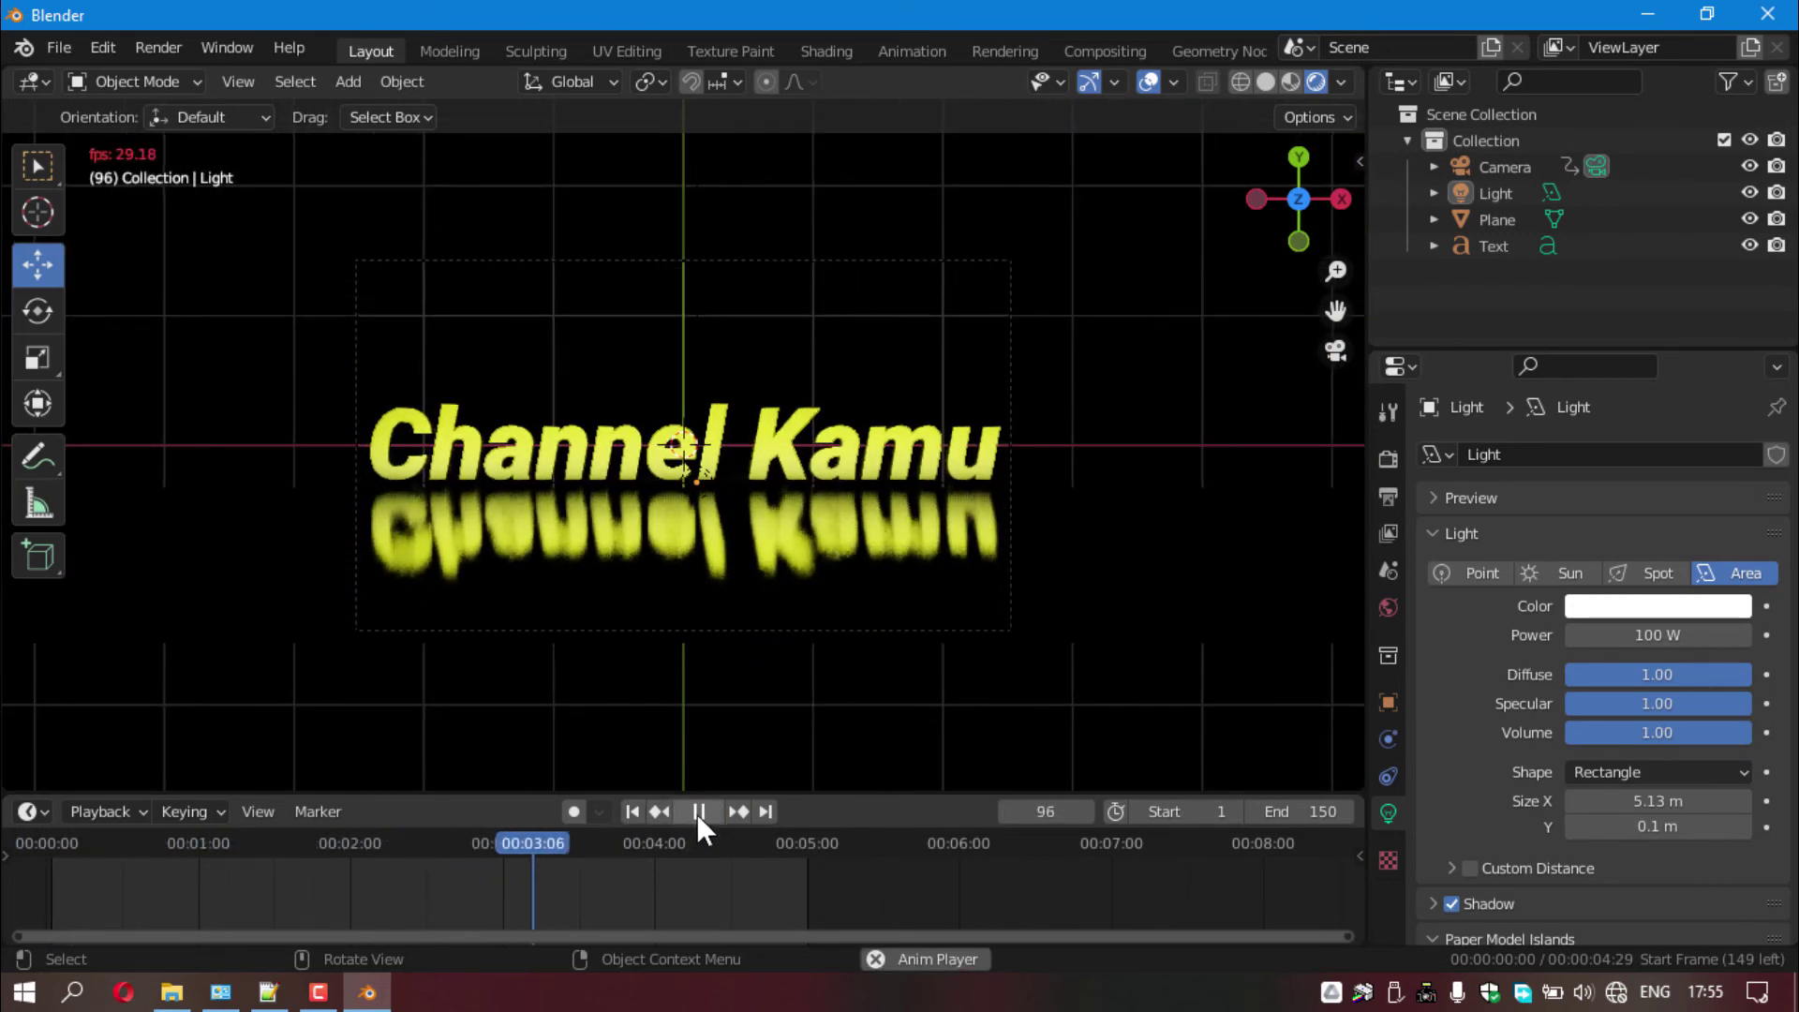
left_click(697, 811)
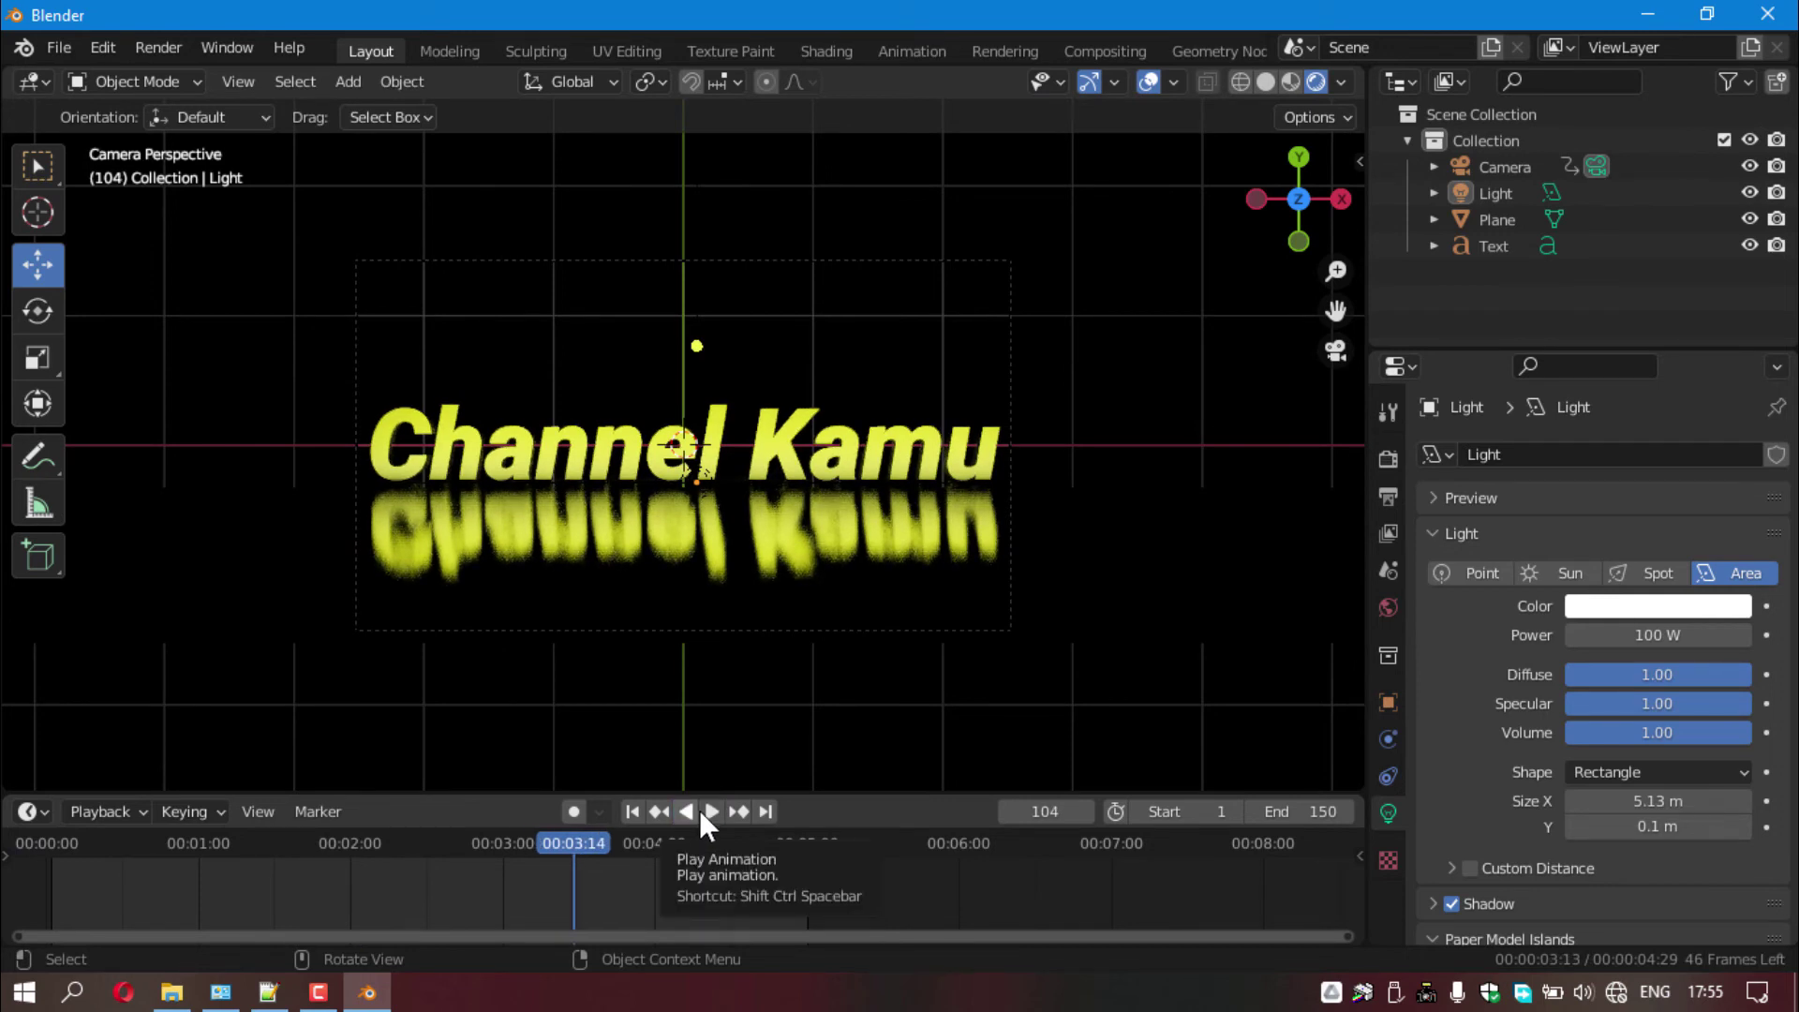
left_click(1015, 363)
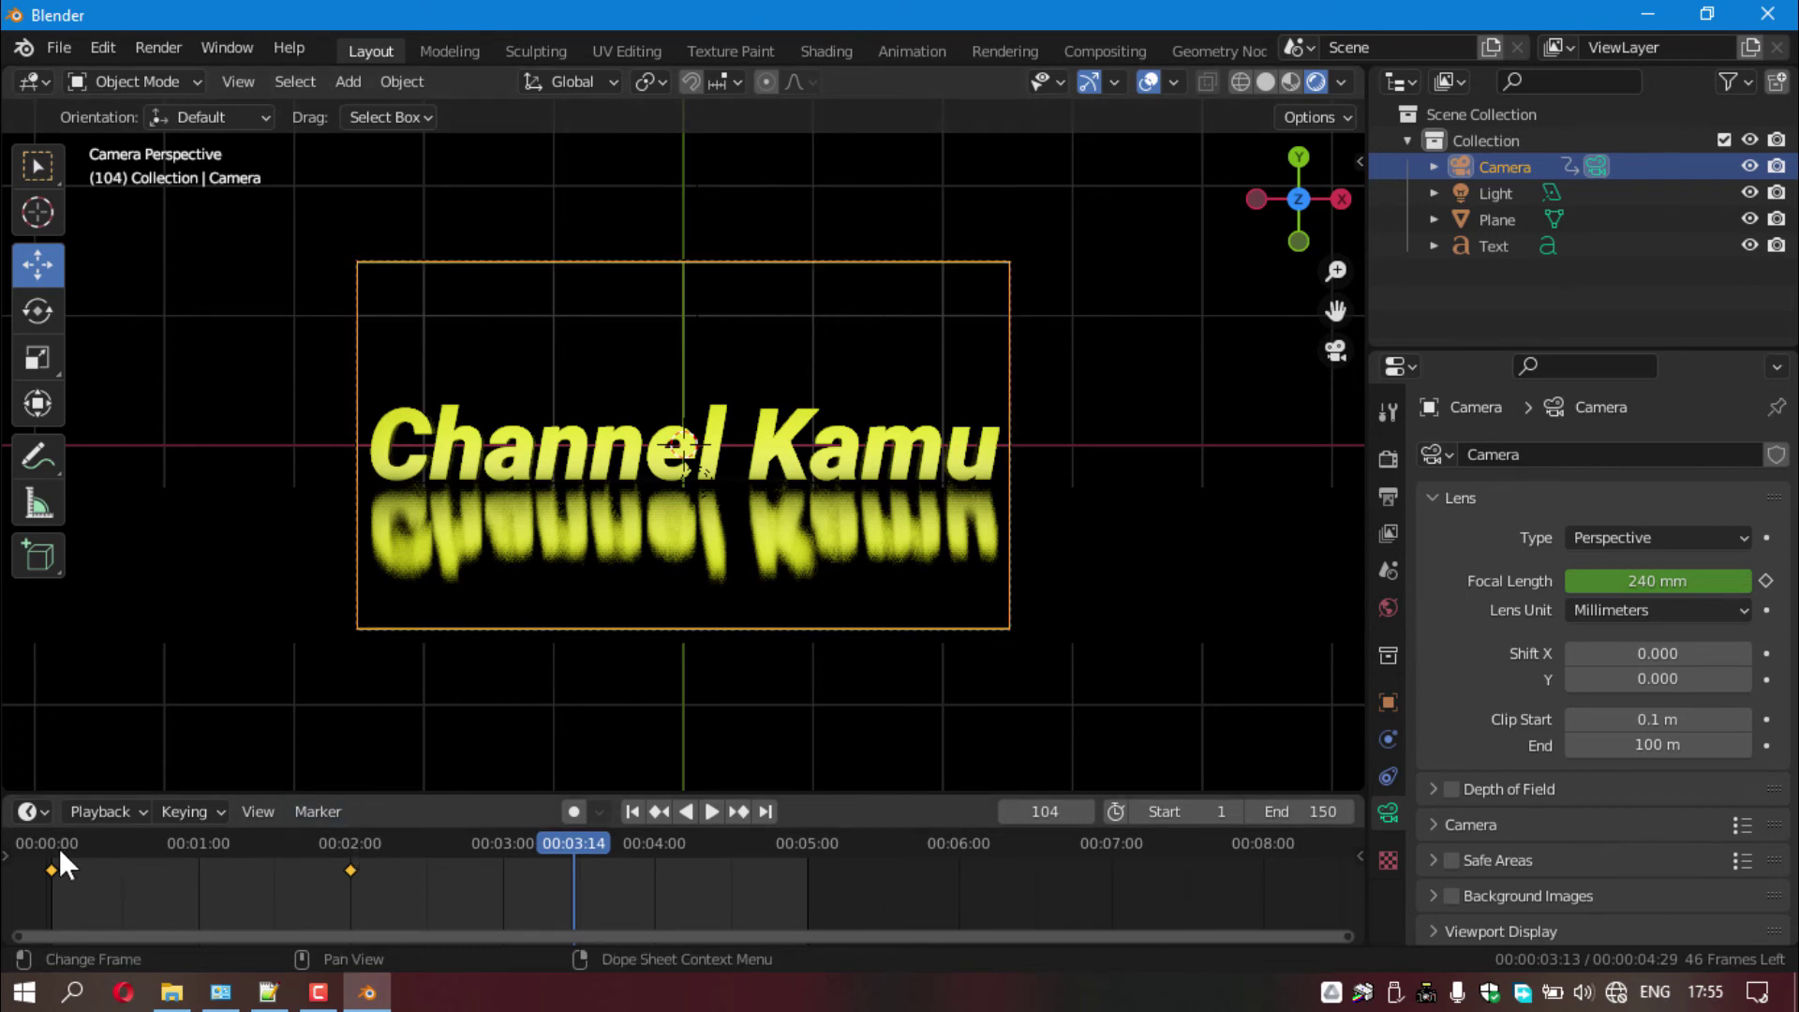
key("space")
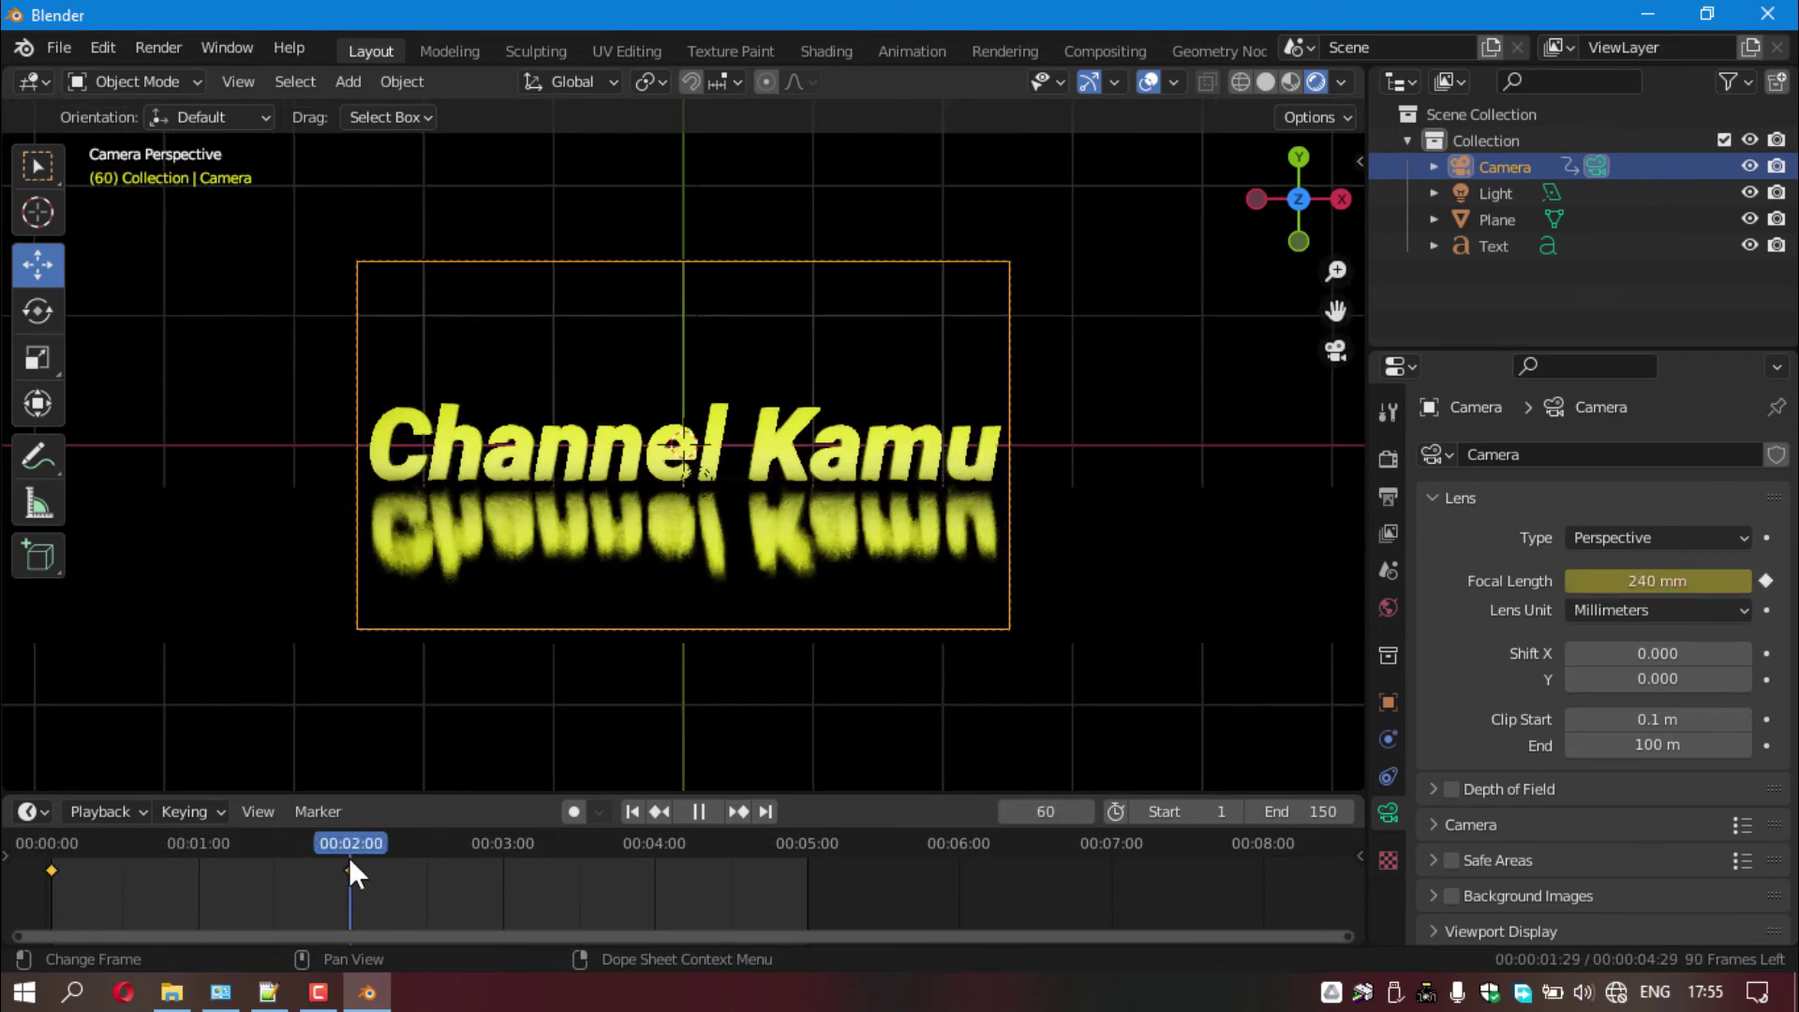
key("space")
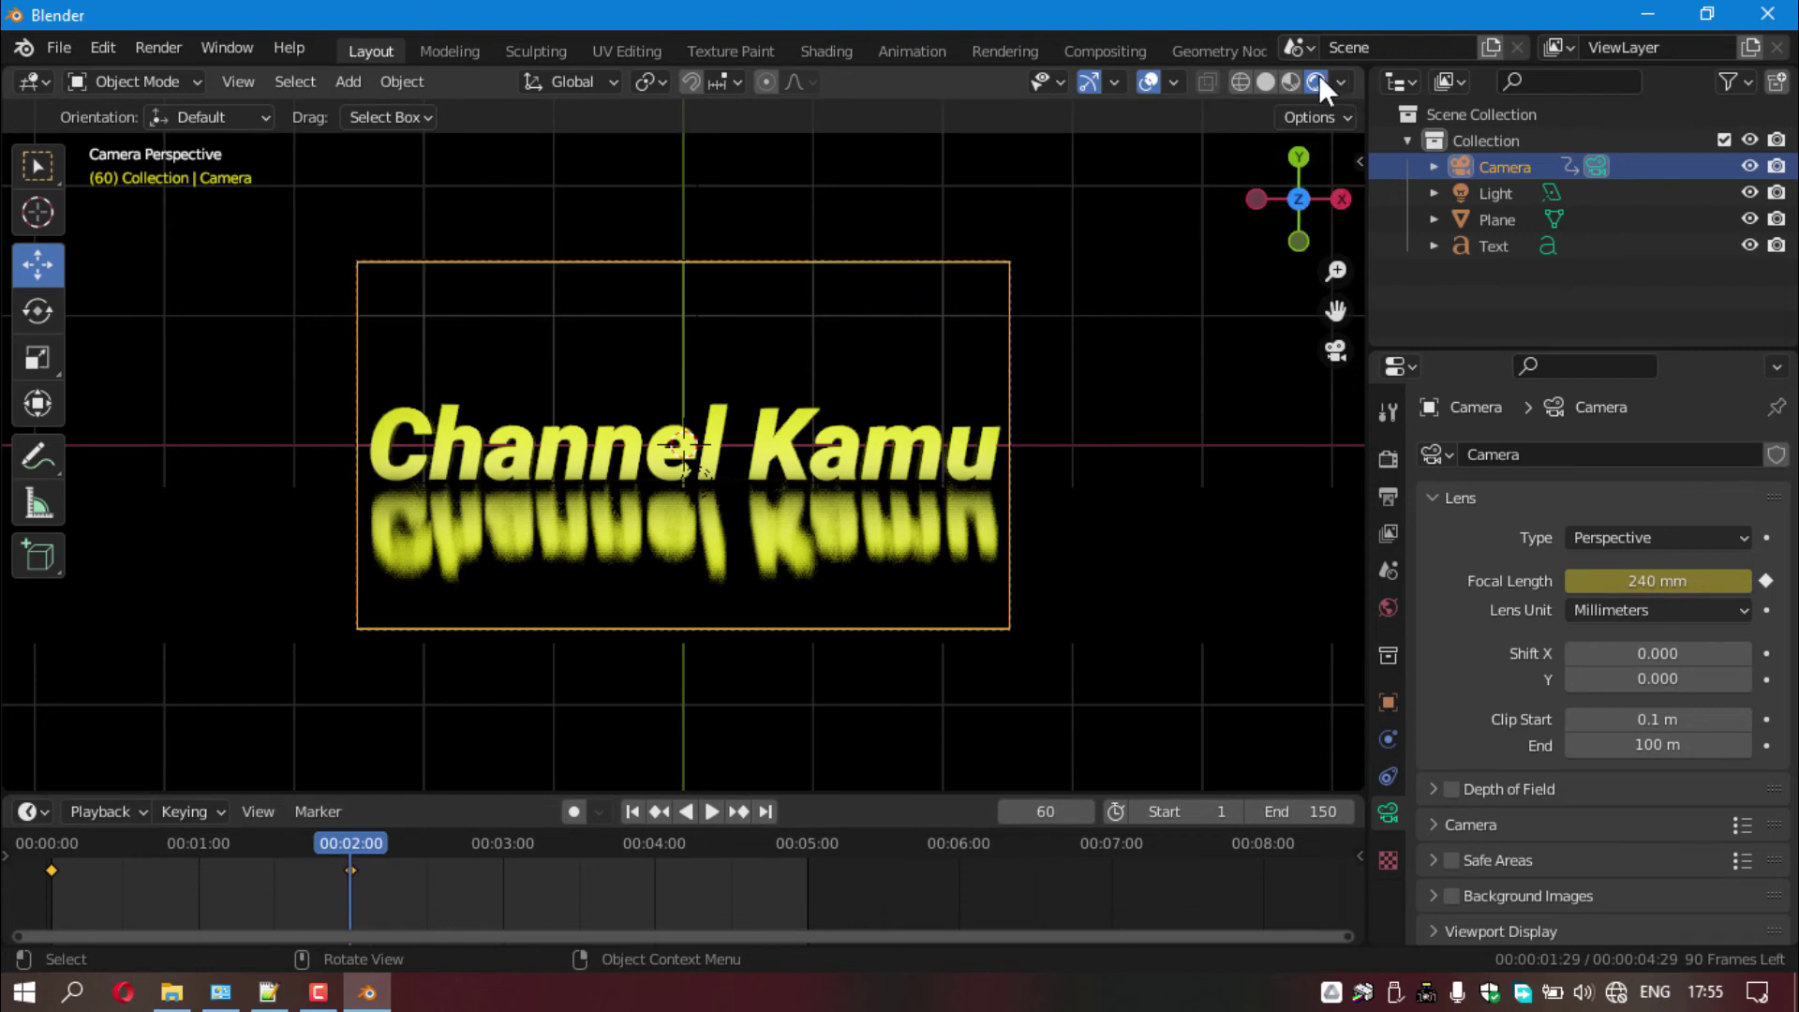
- Use solid shading, step through keyframes 1 and 60 to frame 150, and show the camera's transform
left_click(1265, 82)
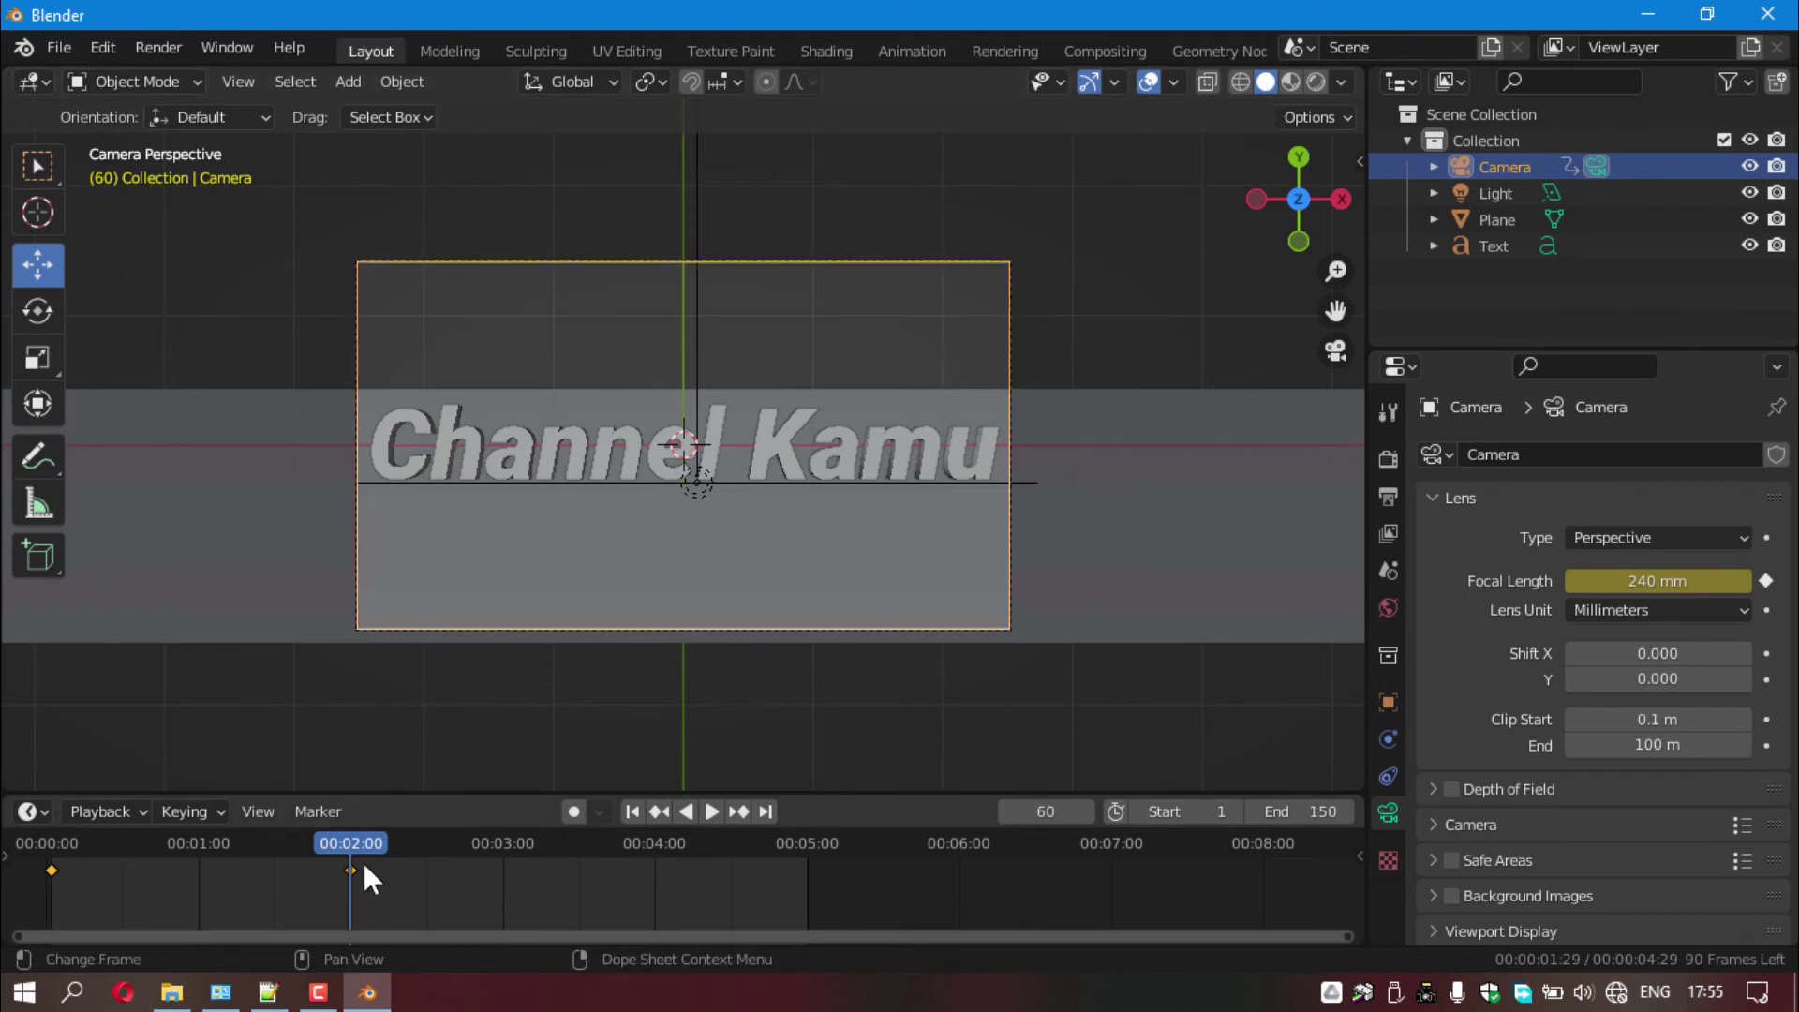
left_click(660, 810)
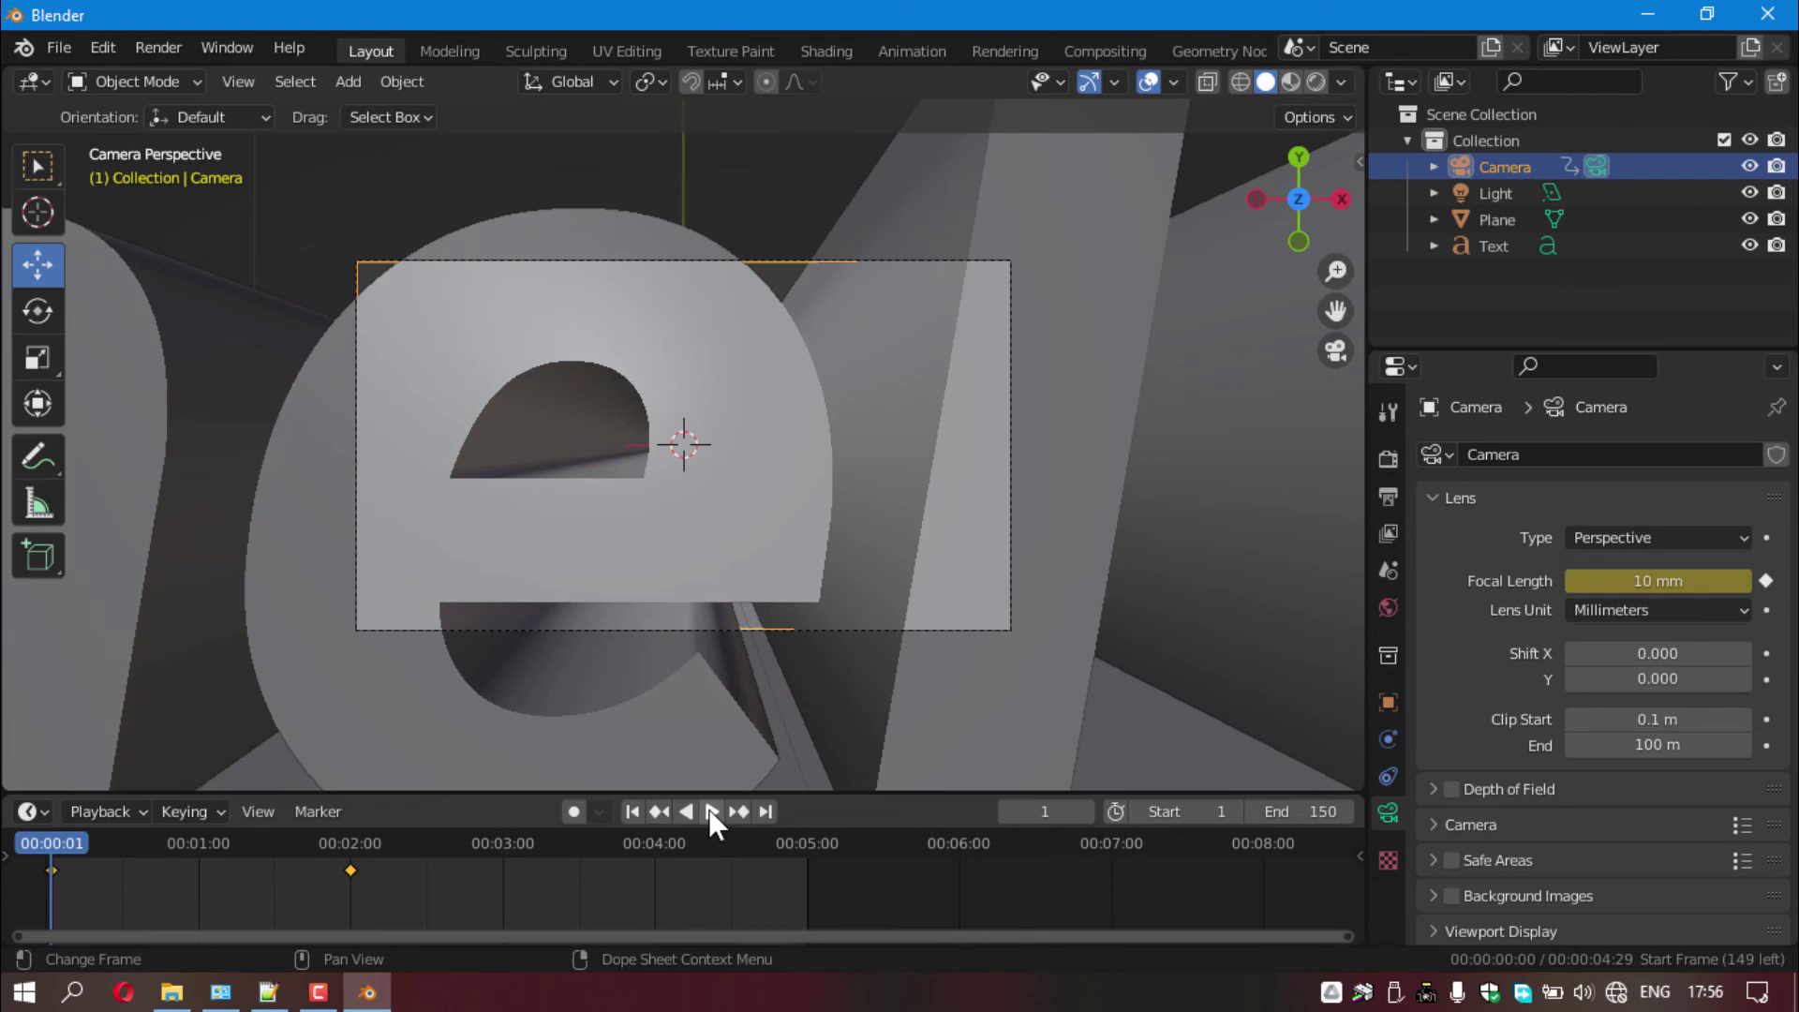
left_click(737, 812)
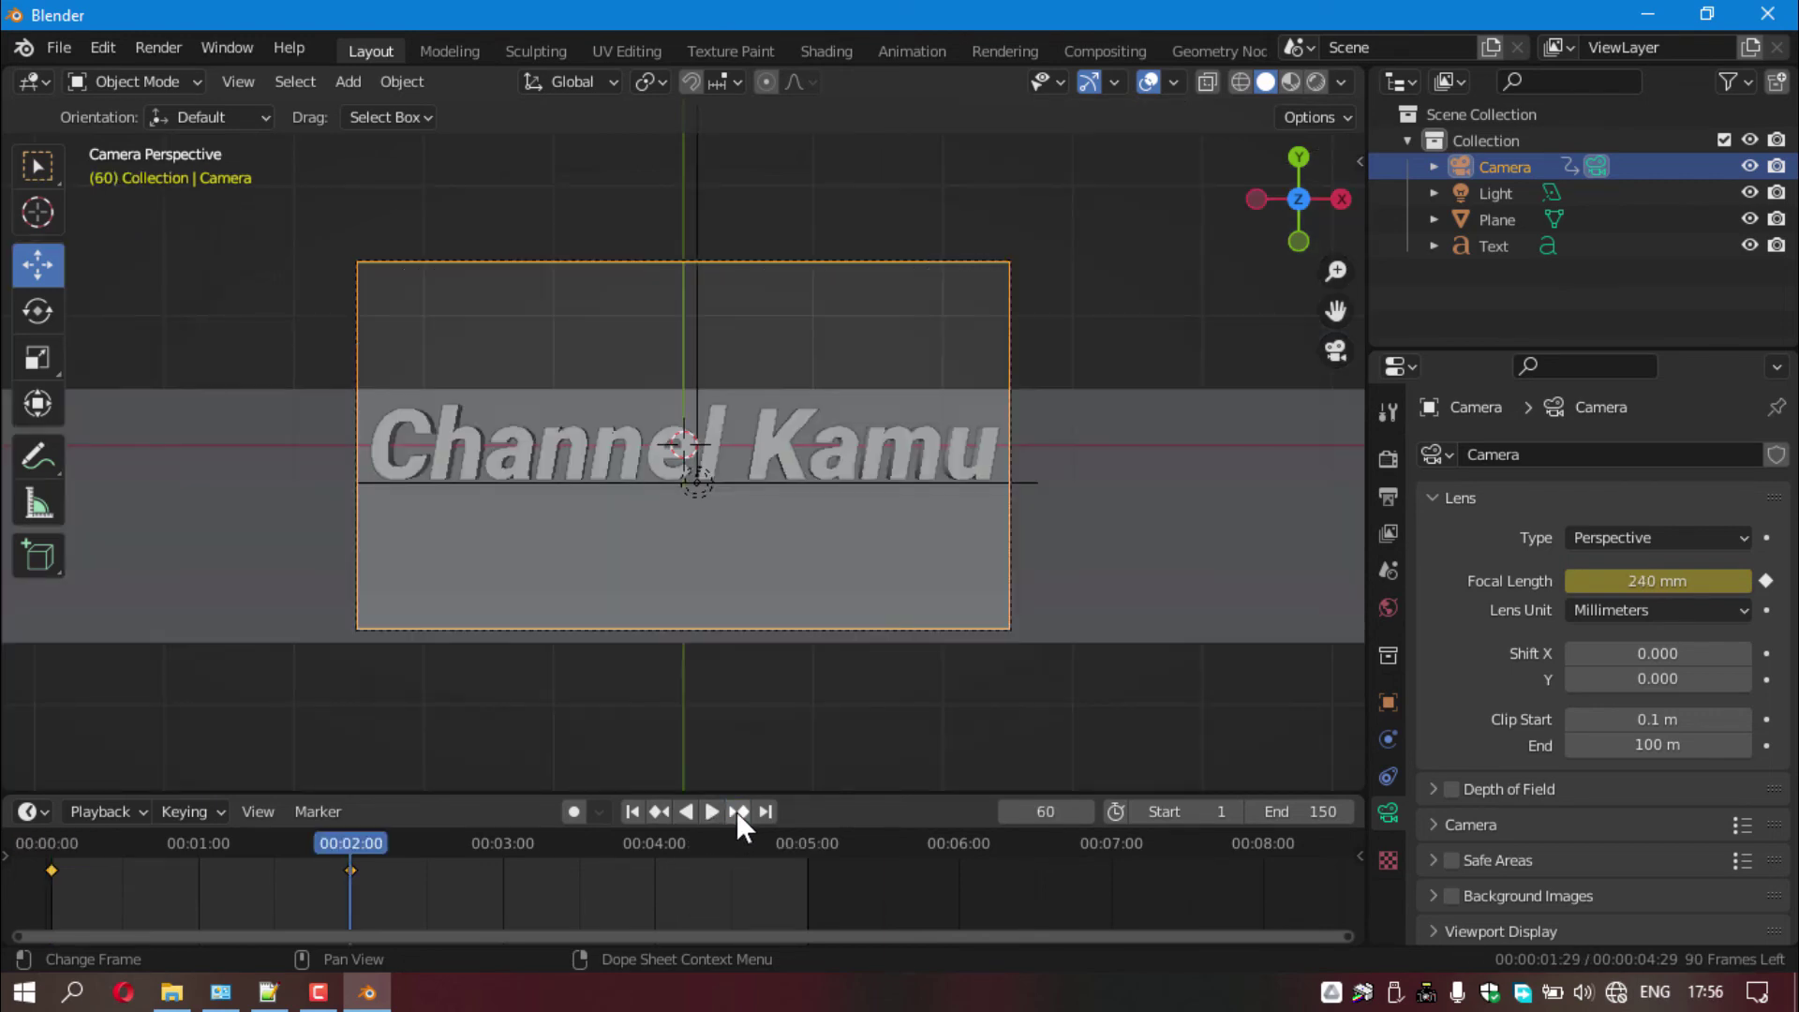
left_click(762, 812)
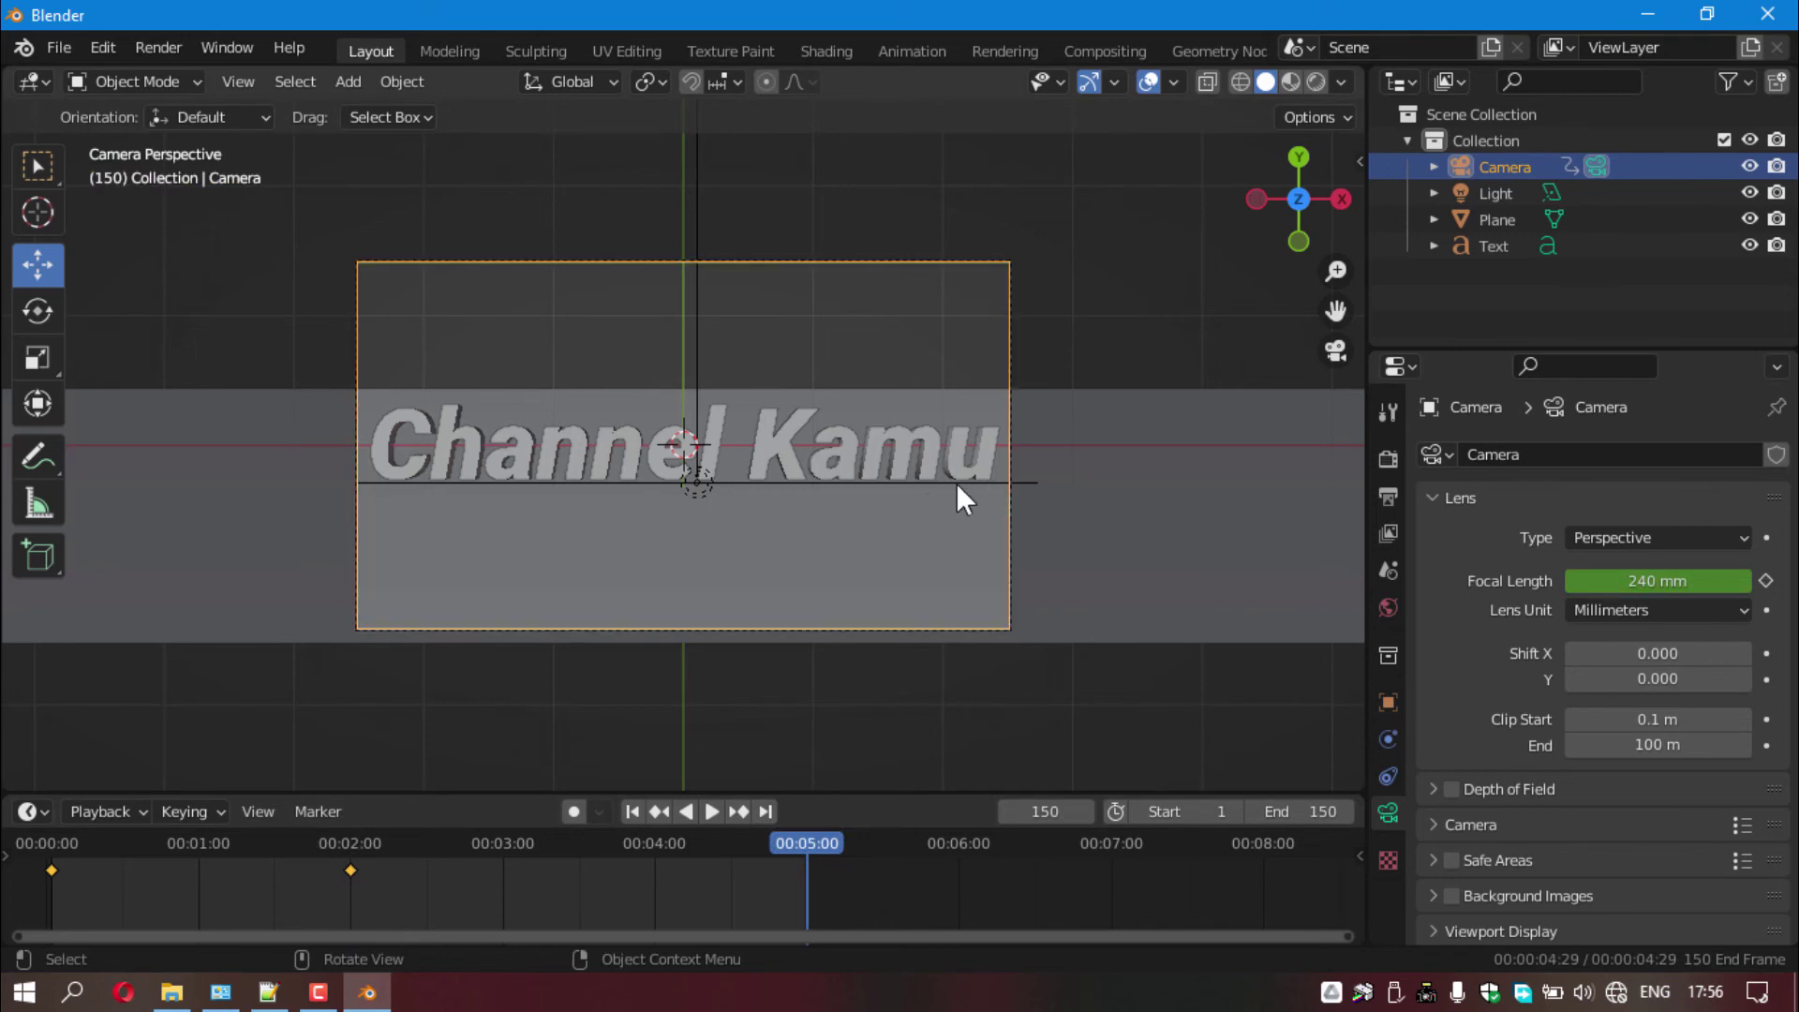
left_click(1388, 702)
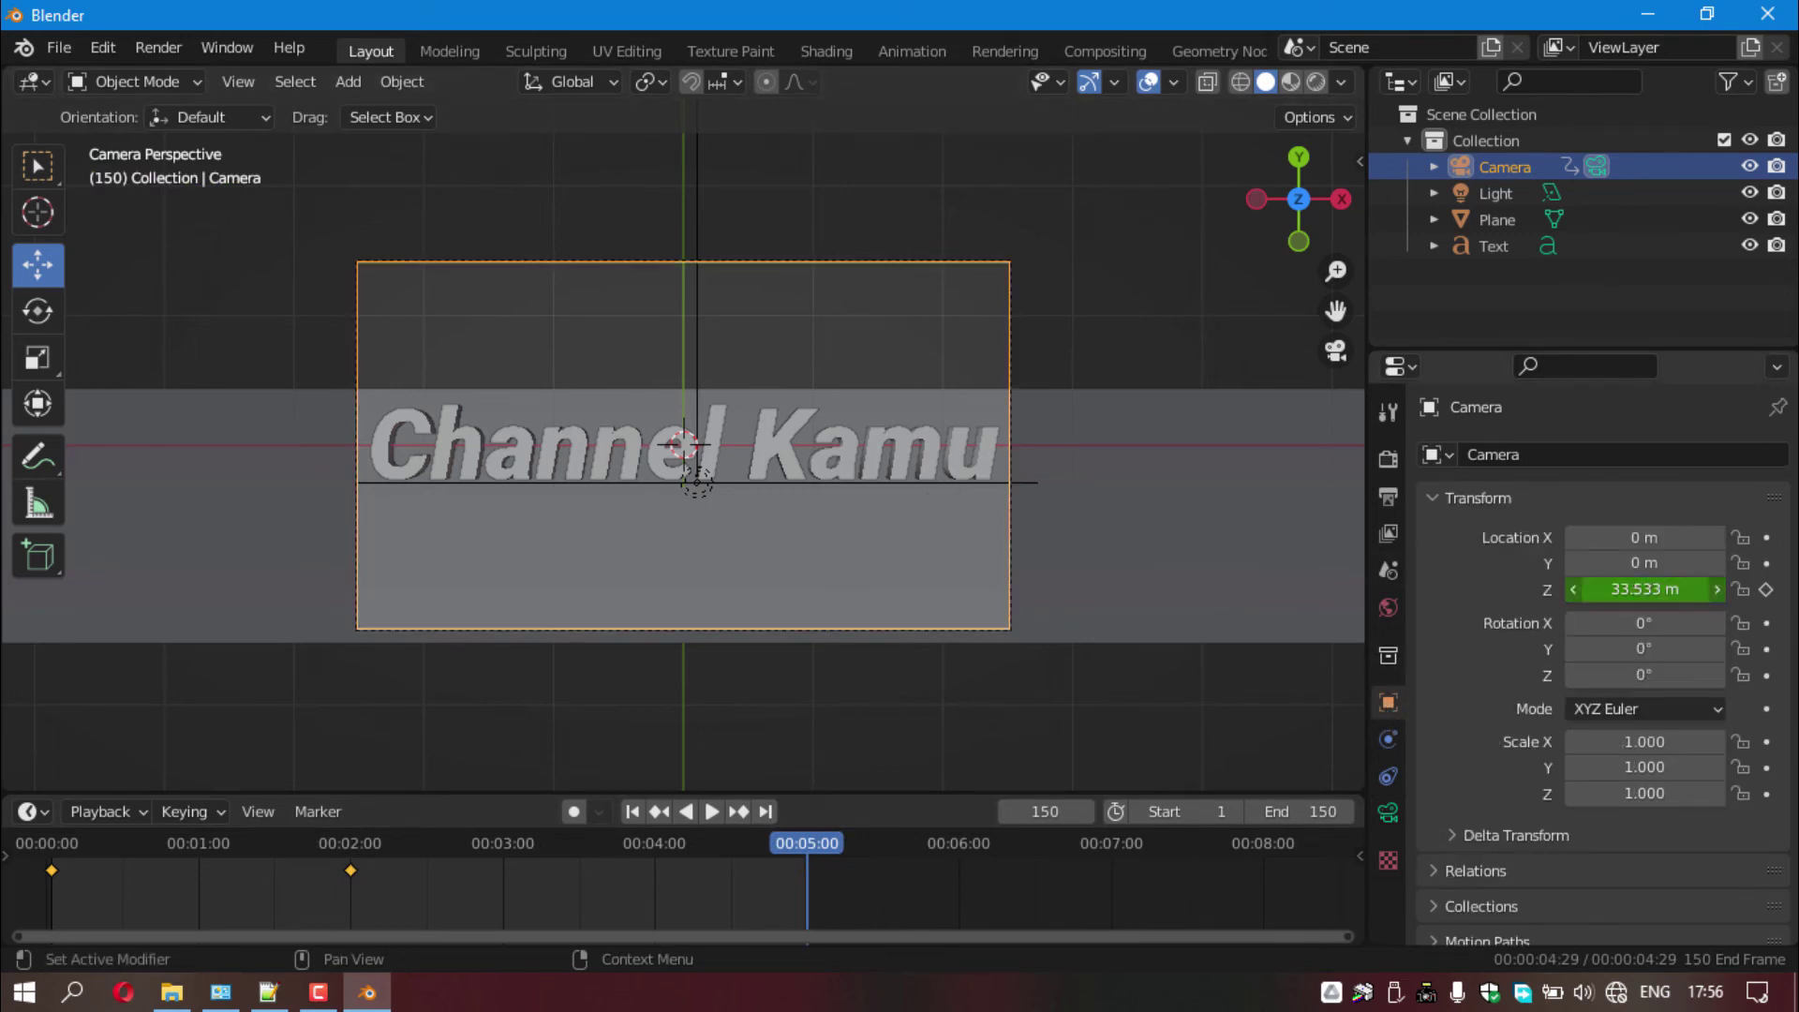
- Raise the camera to Location Z 35.433 m and keyframe it at frame 150
mouse_move(1639, 588)
left_mouse_down()
mouse_move(1676, 587)
mouse_move(1635, 588)
left_mouse_up()
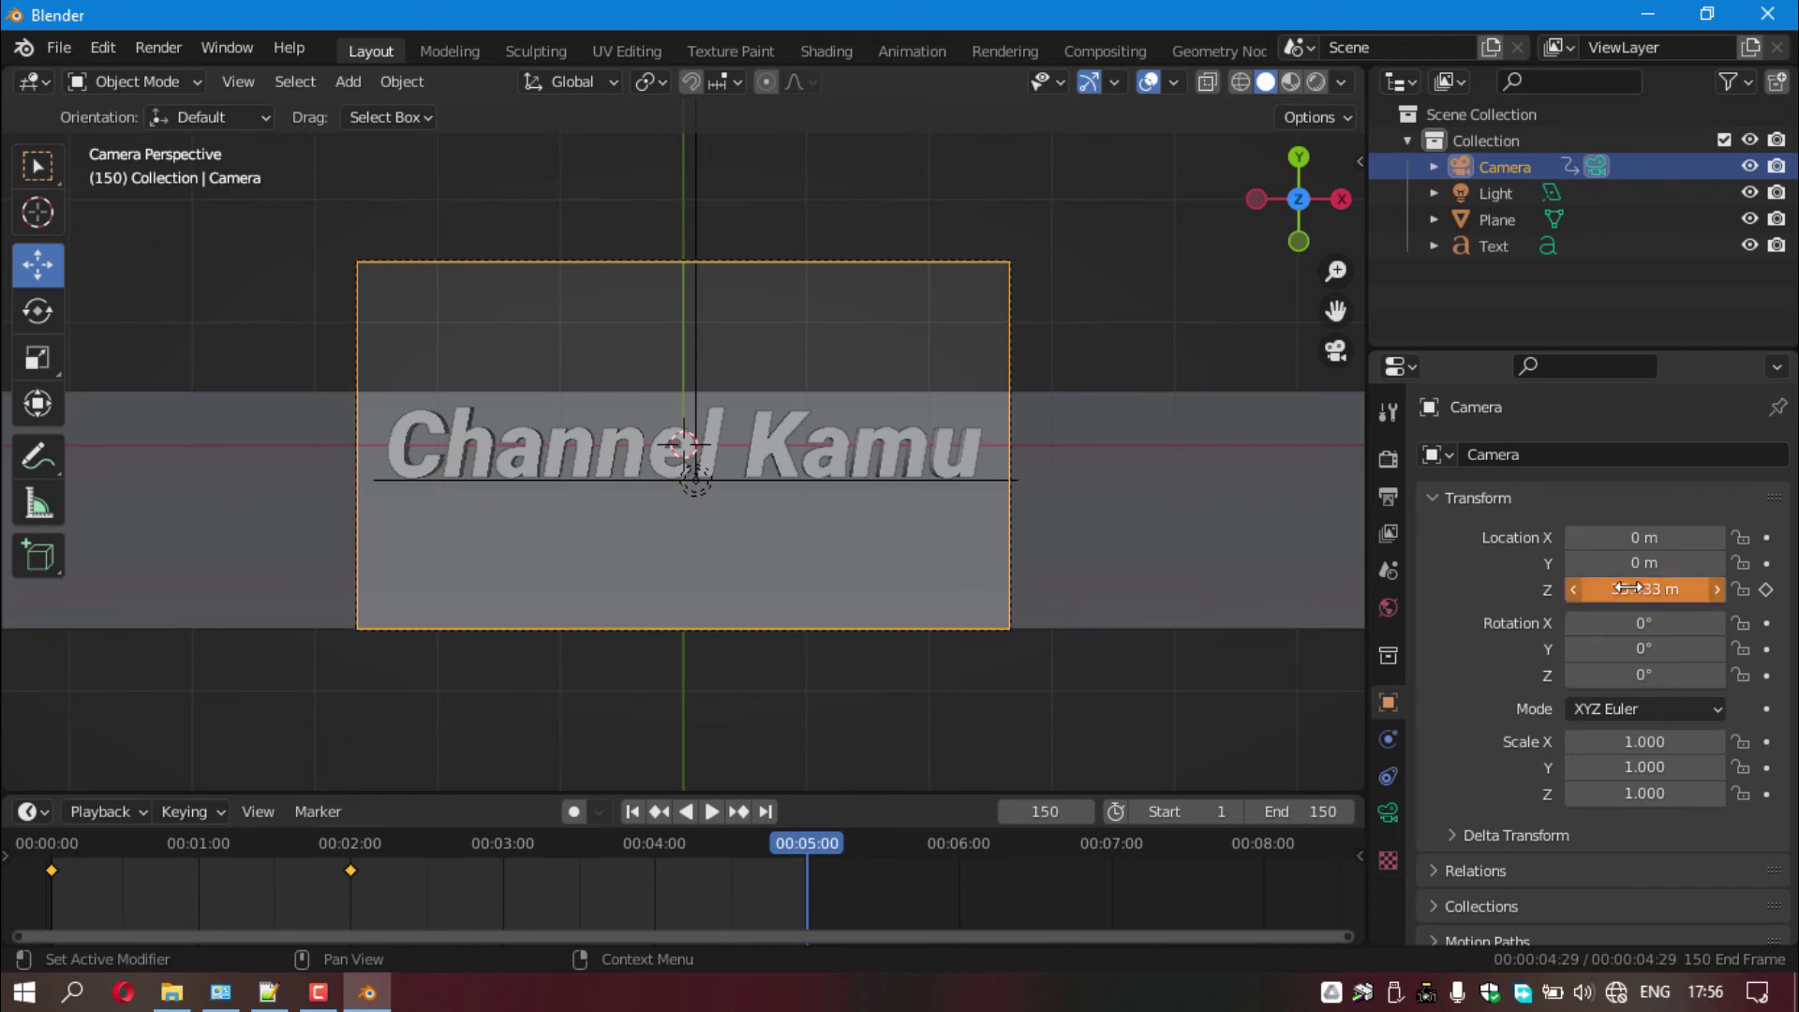
right_click(1628, 588)
left_click(1564, 564)
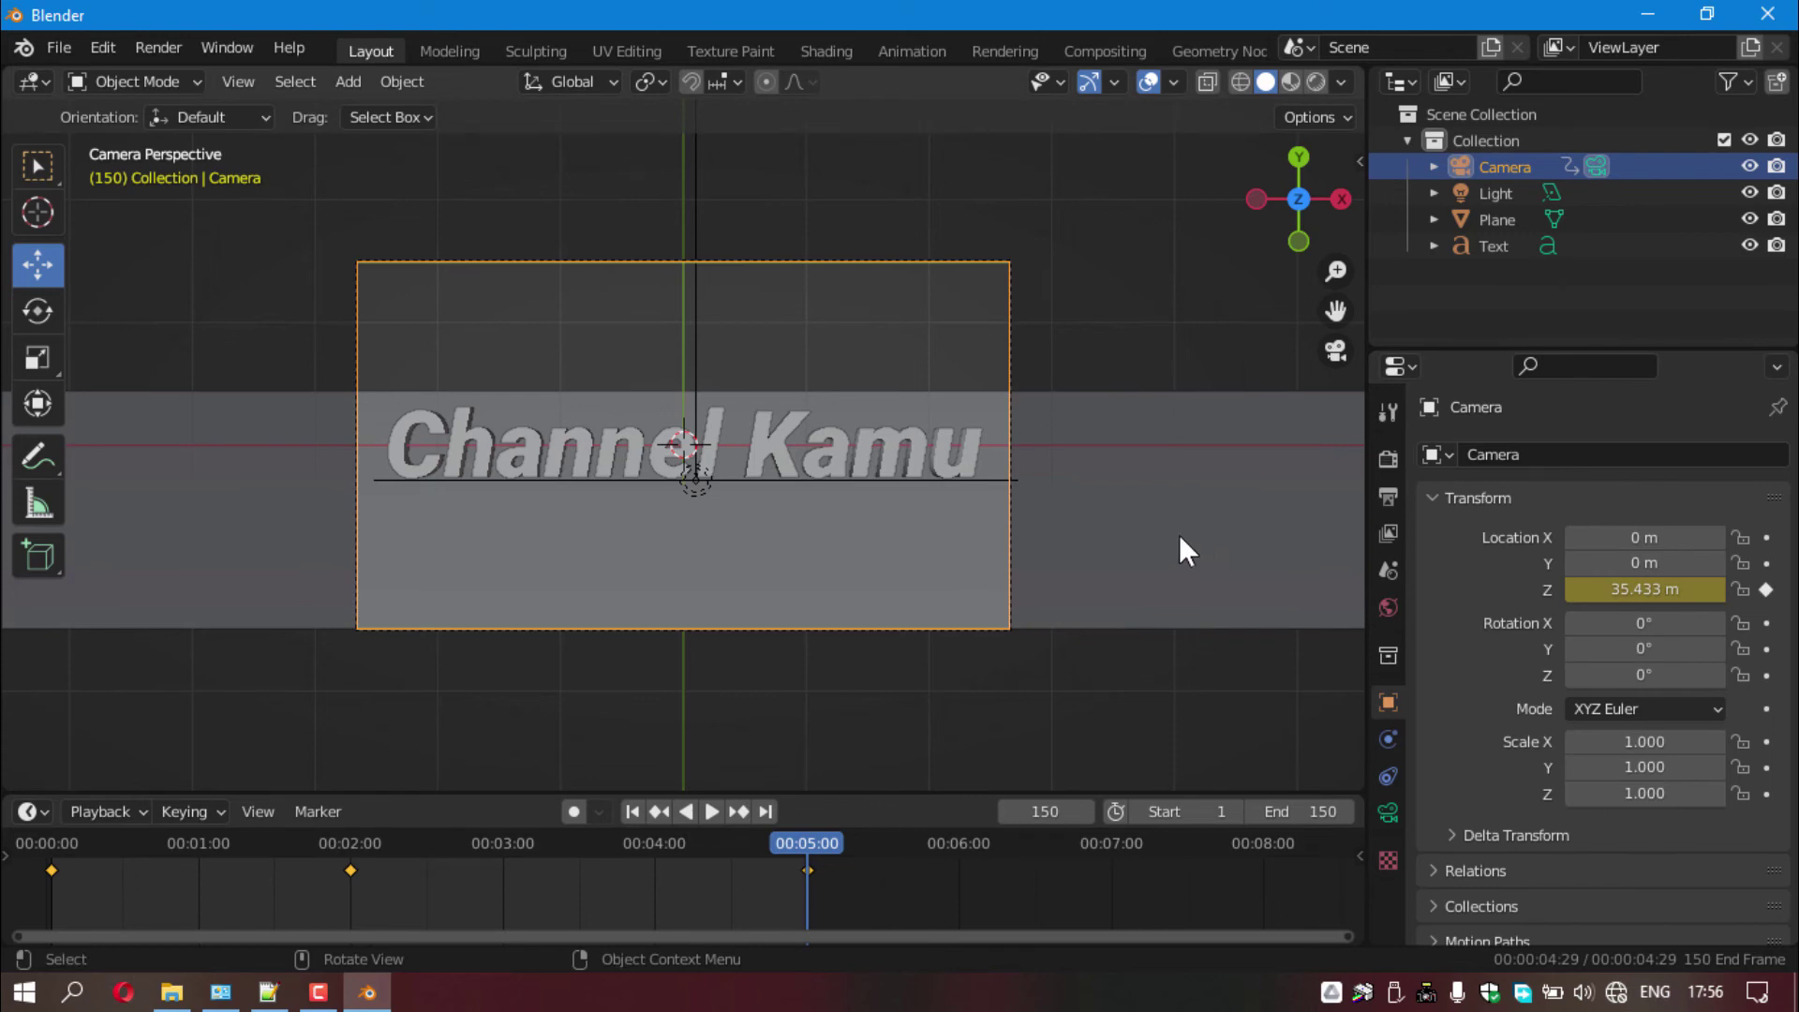
left_click(157, 47)
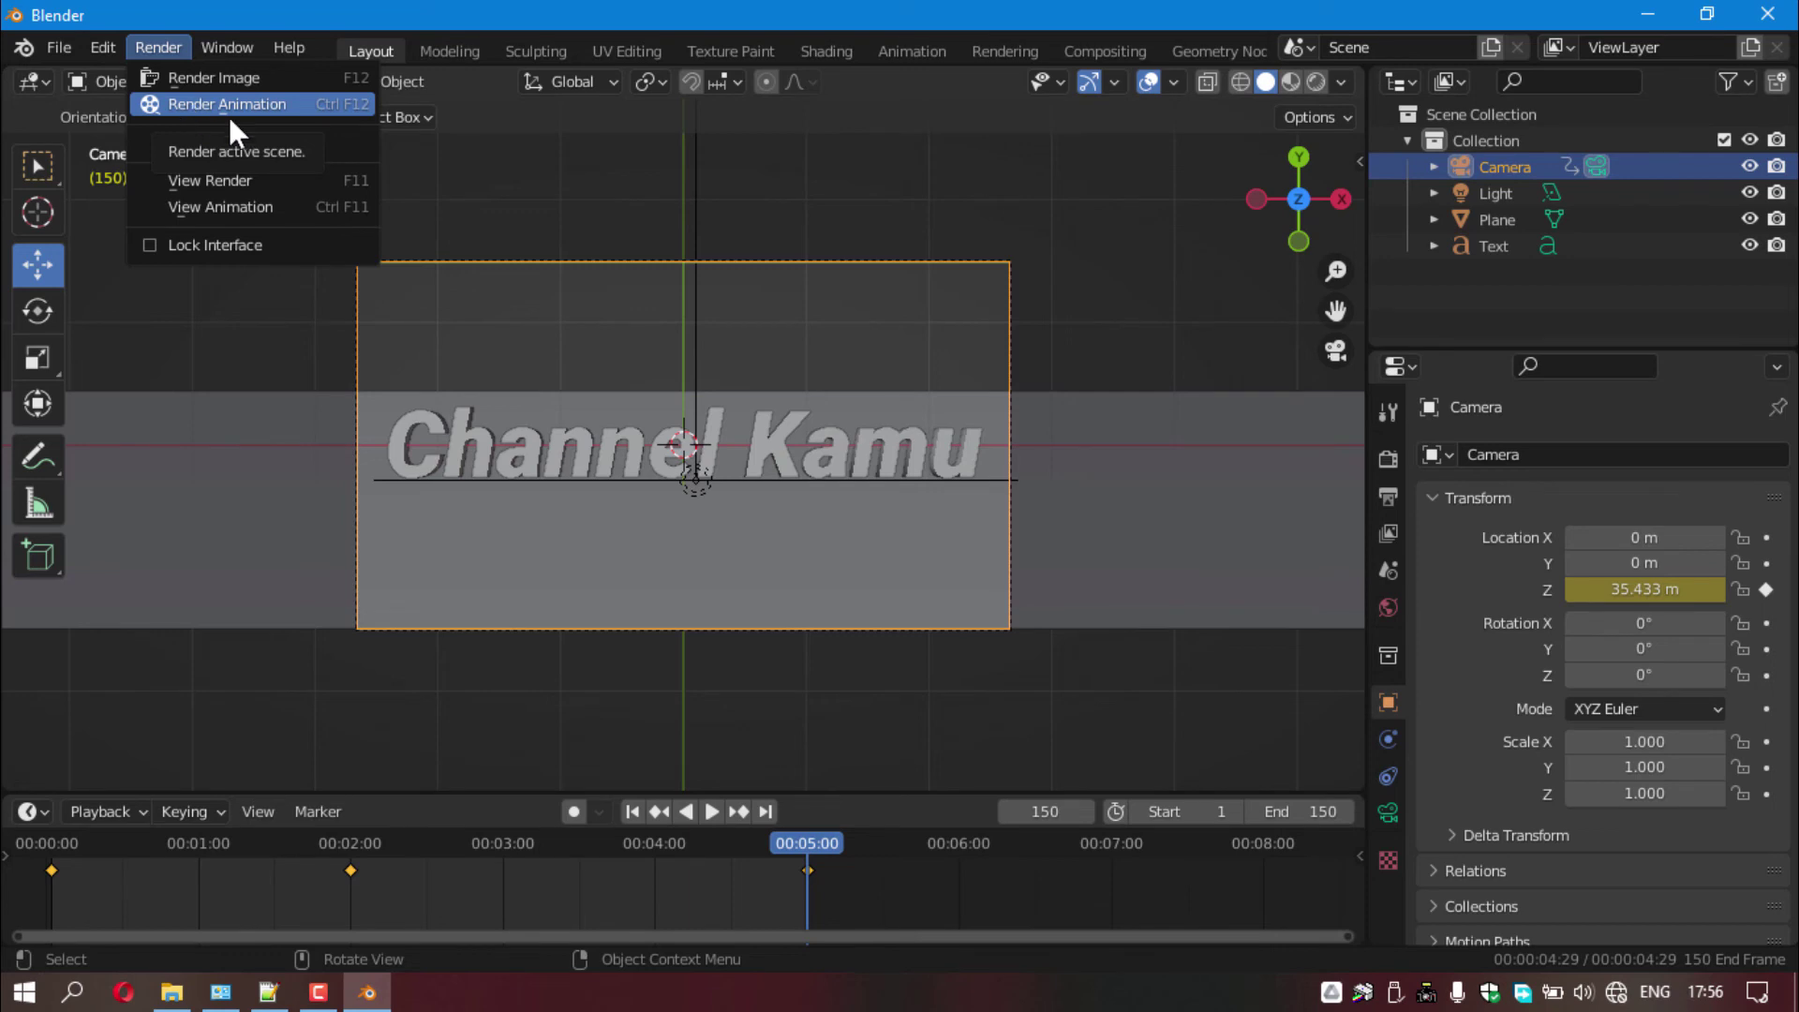
- Review the Output settings: /tmp\ path, PNG RGBA 8-bit, leaving the output folder unchanged
left_click(1385, 499)
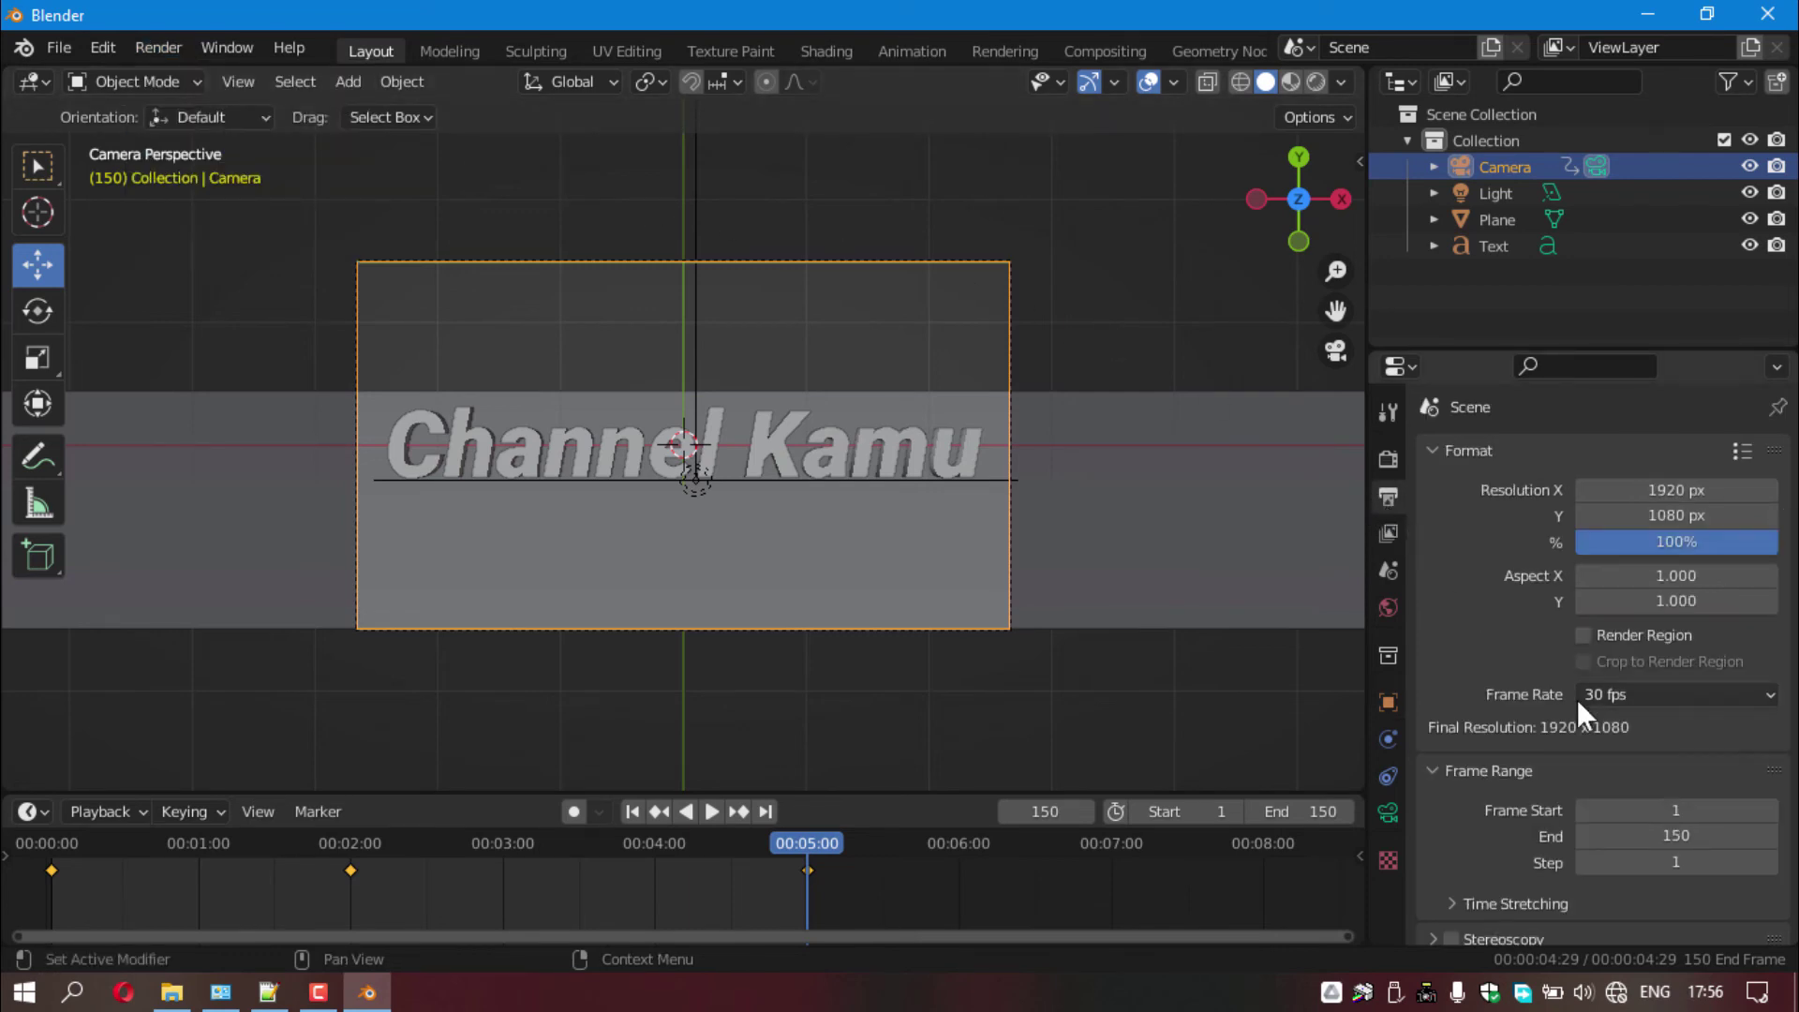
middle_click_drag(1621, 754, 1628, 433)
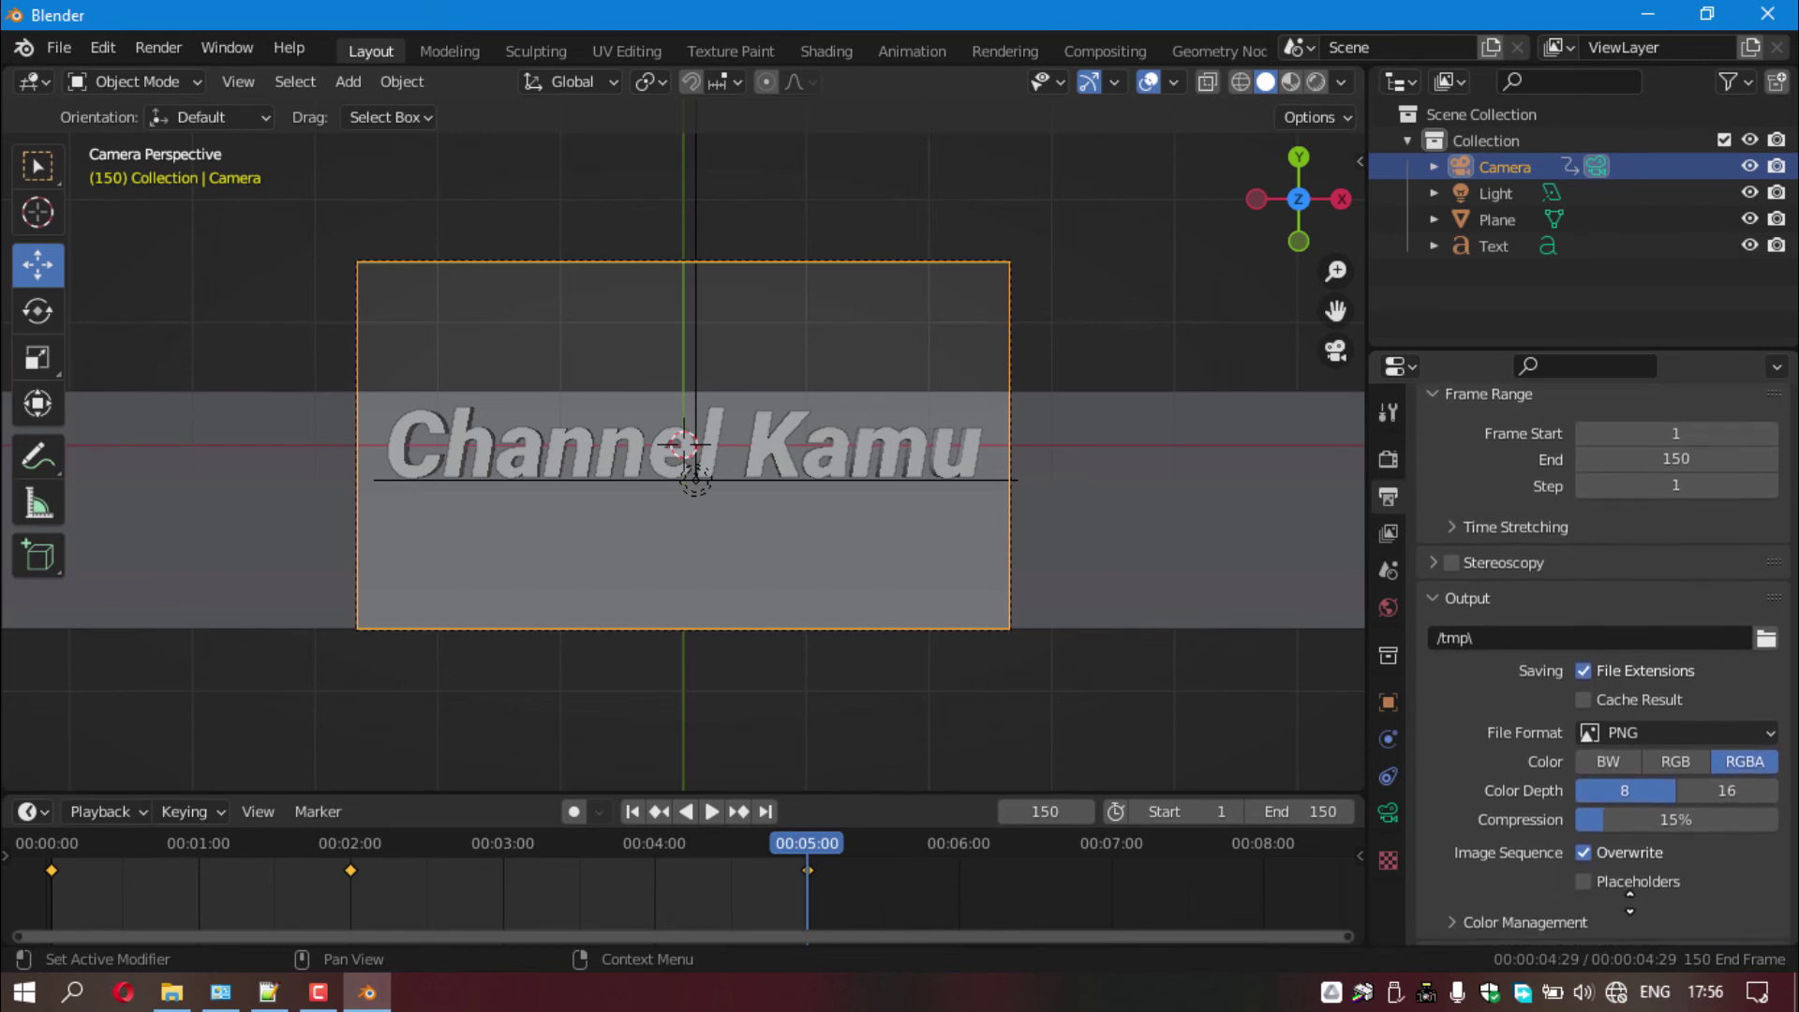
middle_click_drag(1629, 436, 1632, 883)
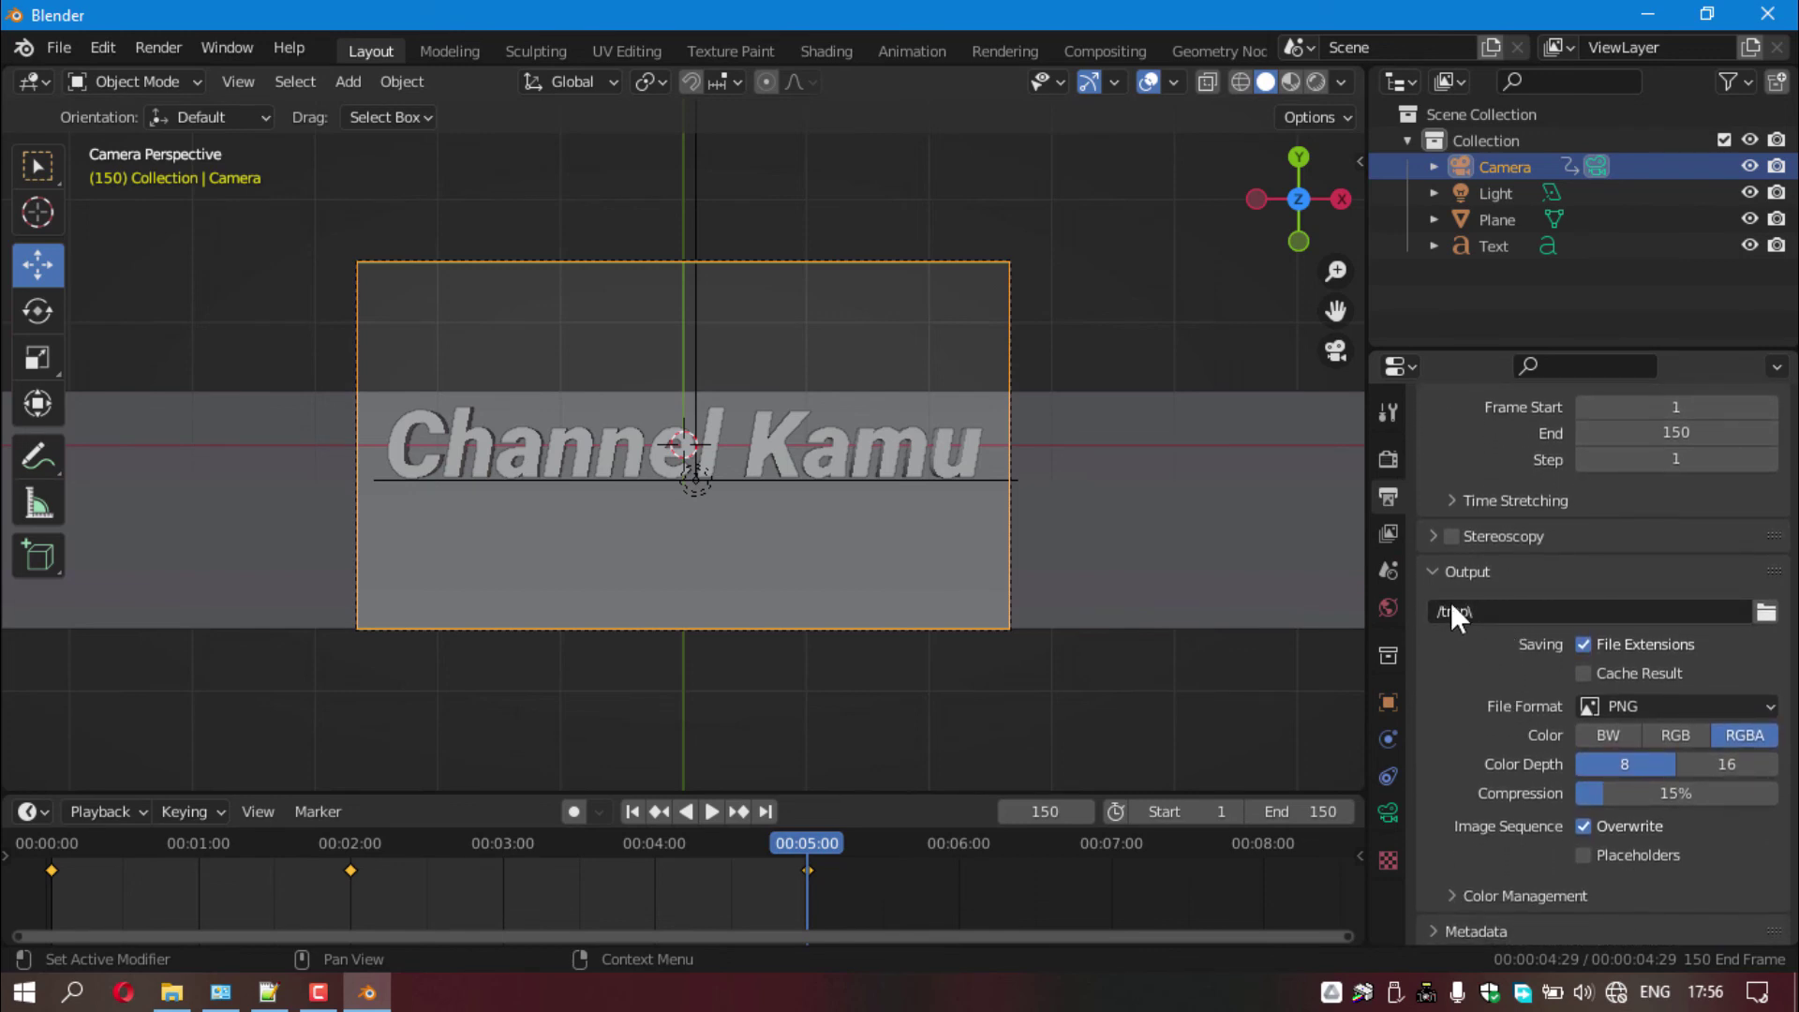
left_click(1767, 615)
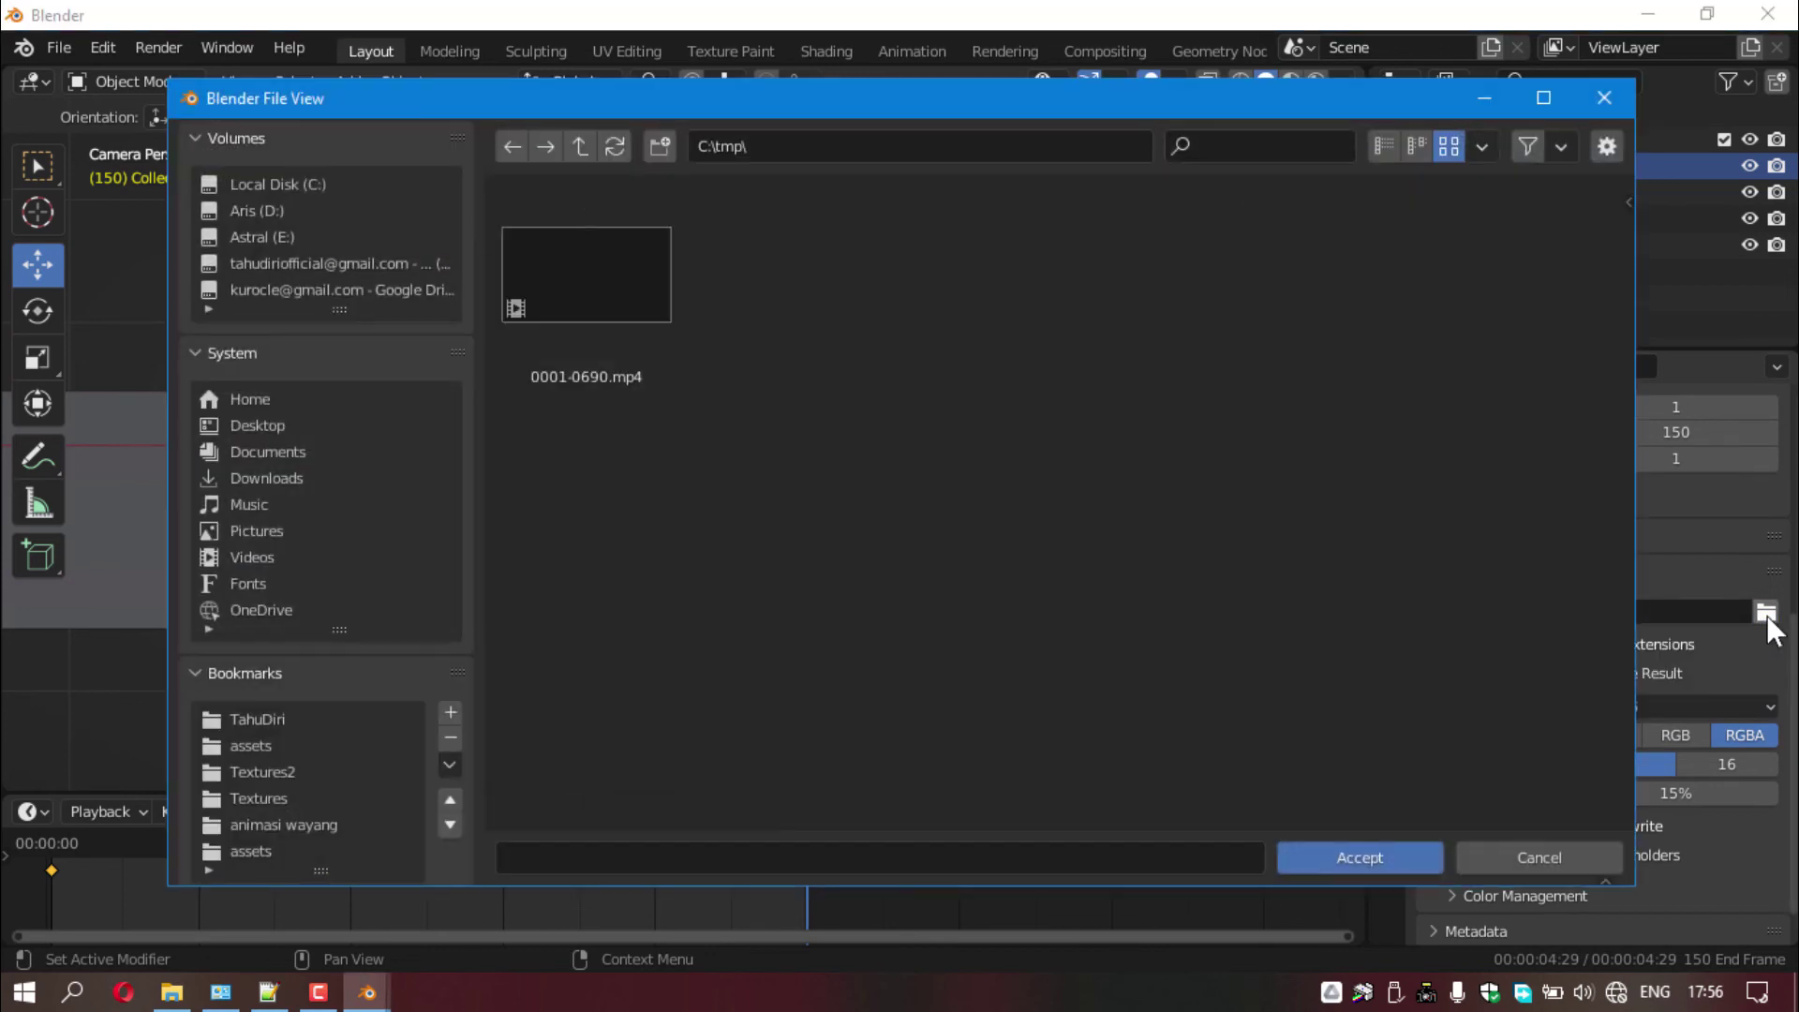
left_click(1513, 855)
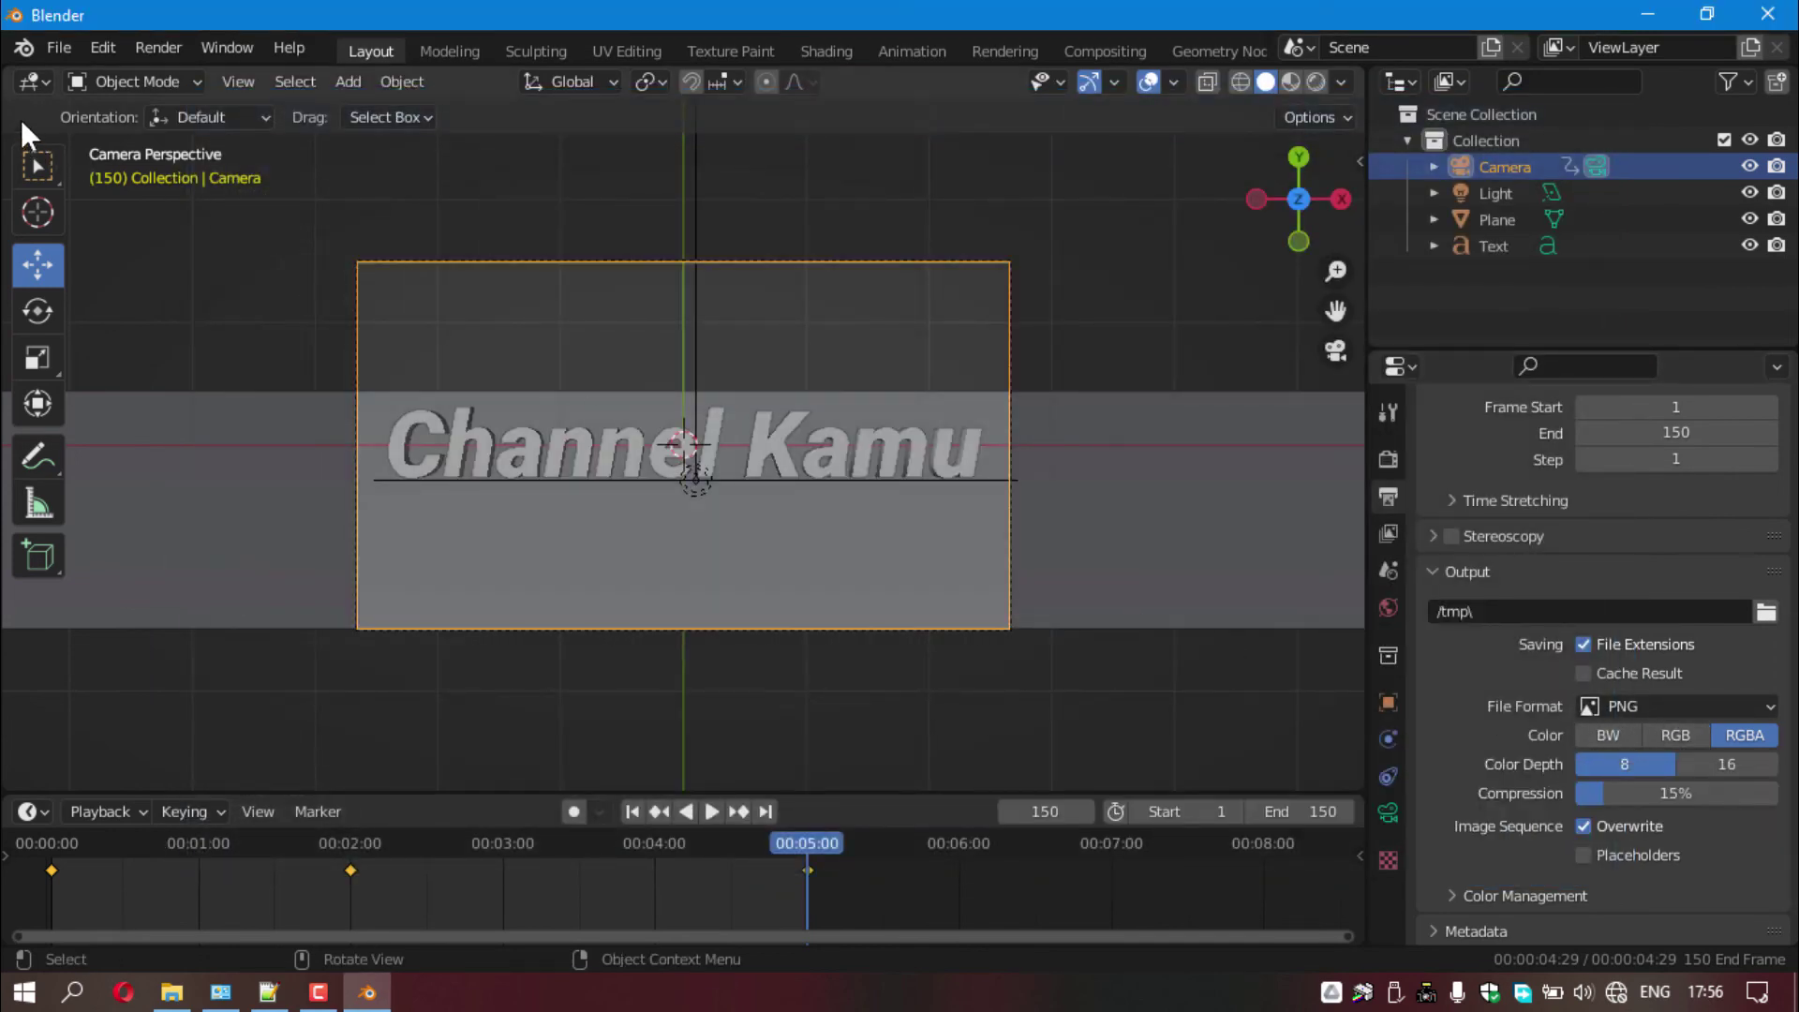
- Start Save As and choose the Astral (E:) drive as the save location
left_click(58, 48)
left_click(118, 249)
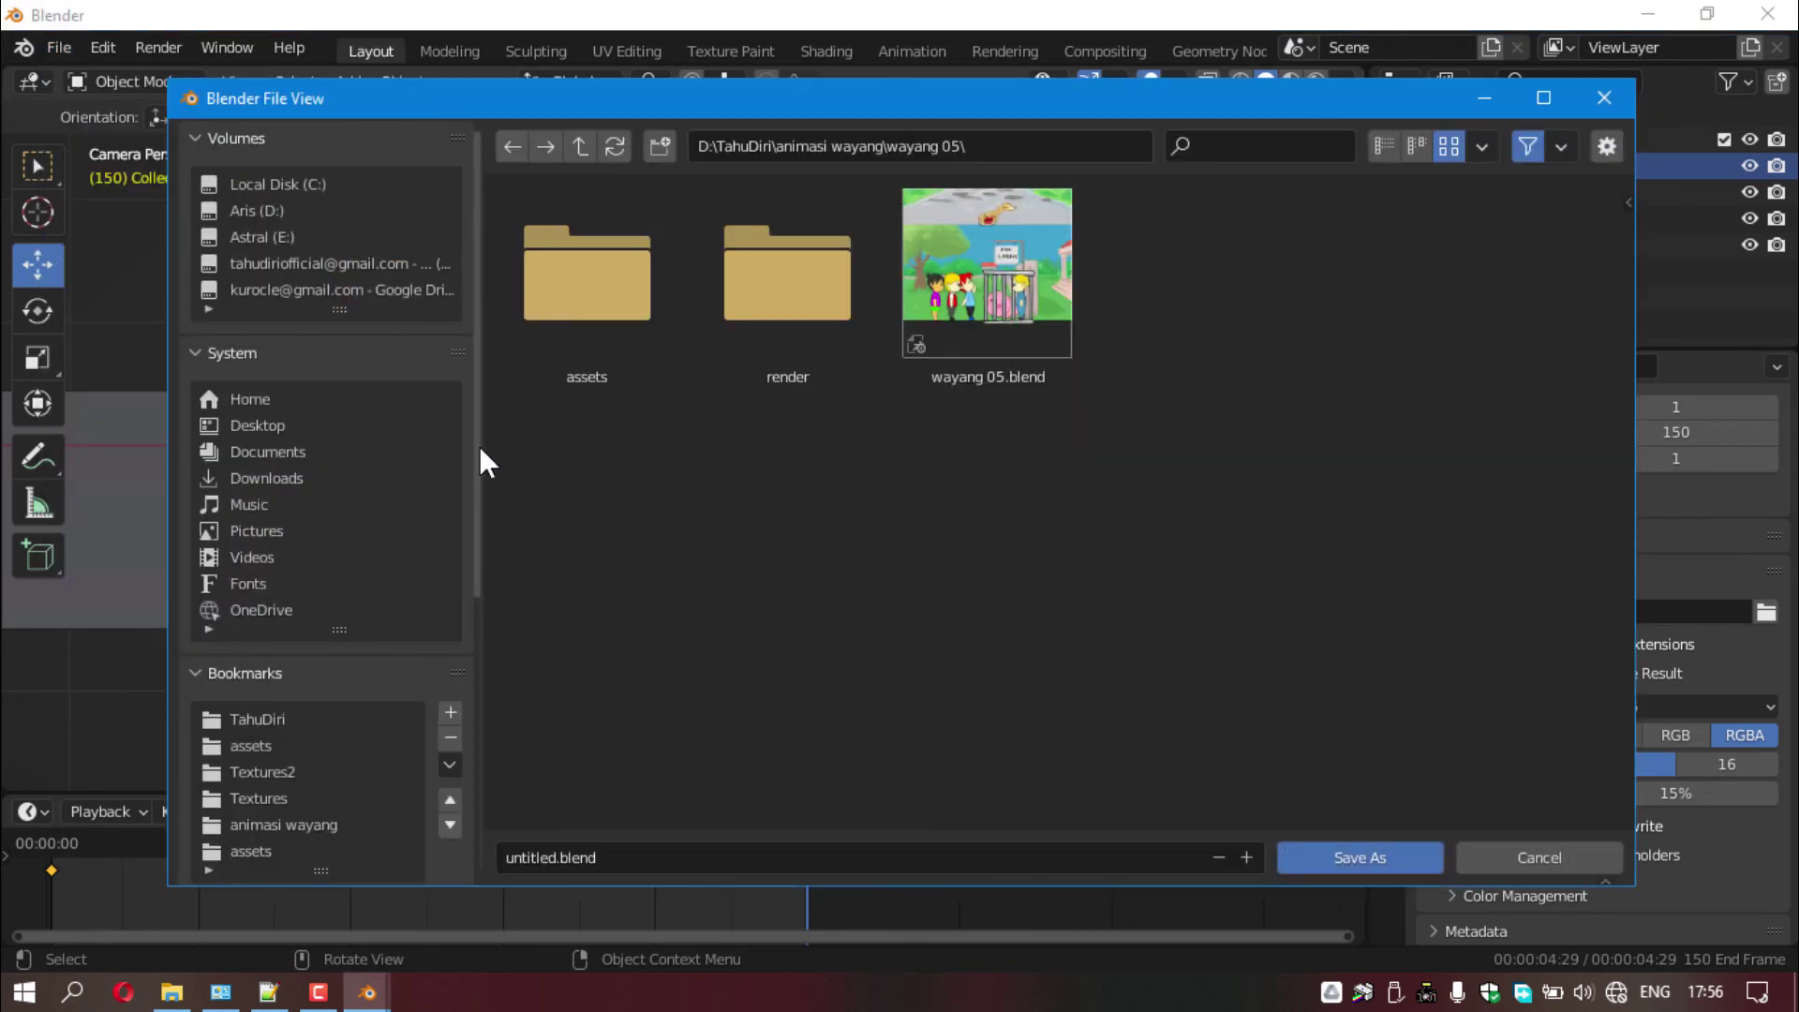
mouse_move(479, 446)
left_mouse_down()
mouse_move(494, 640)
mouse_move(506, 380)
left_mouse_up()
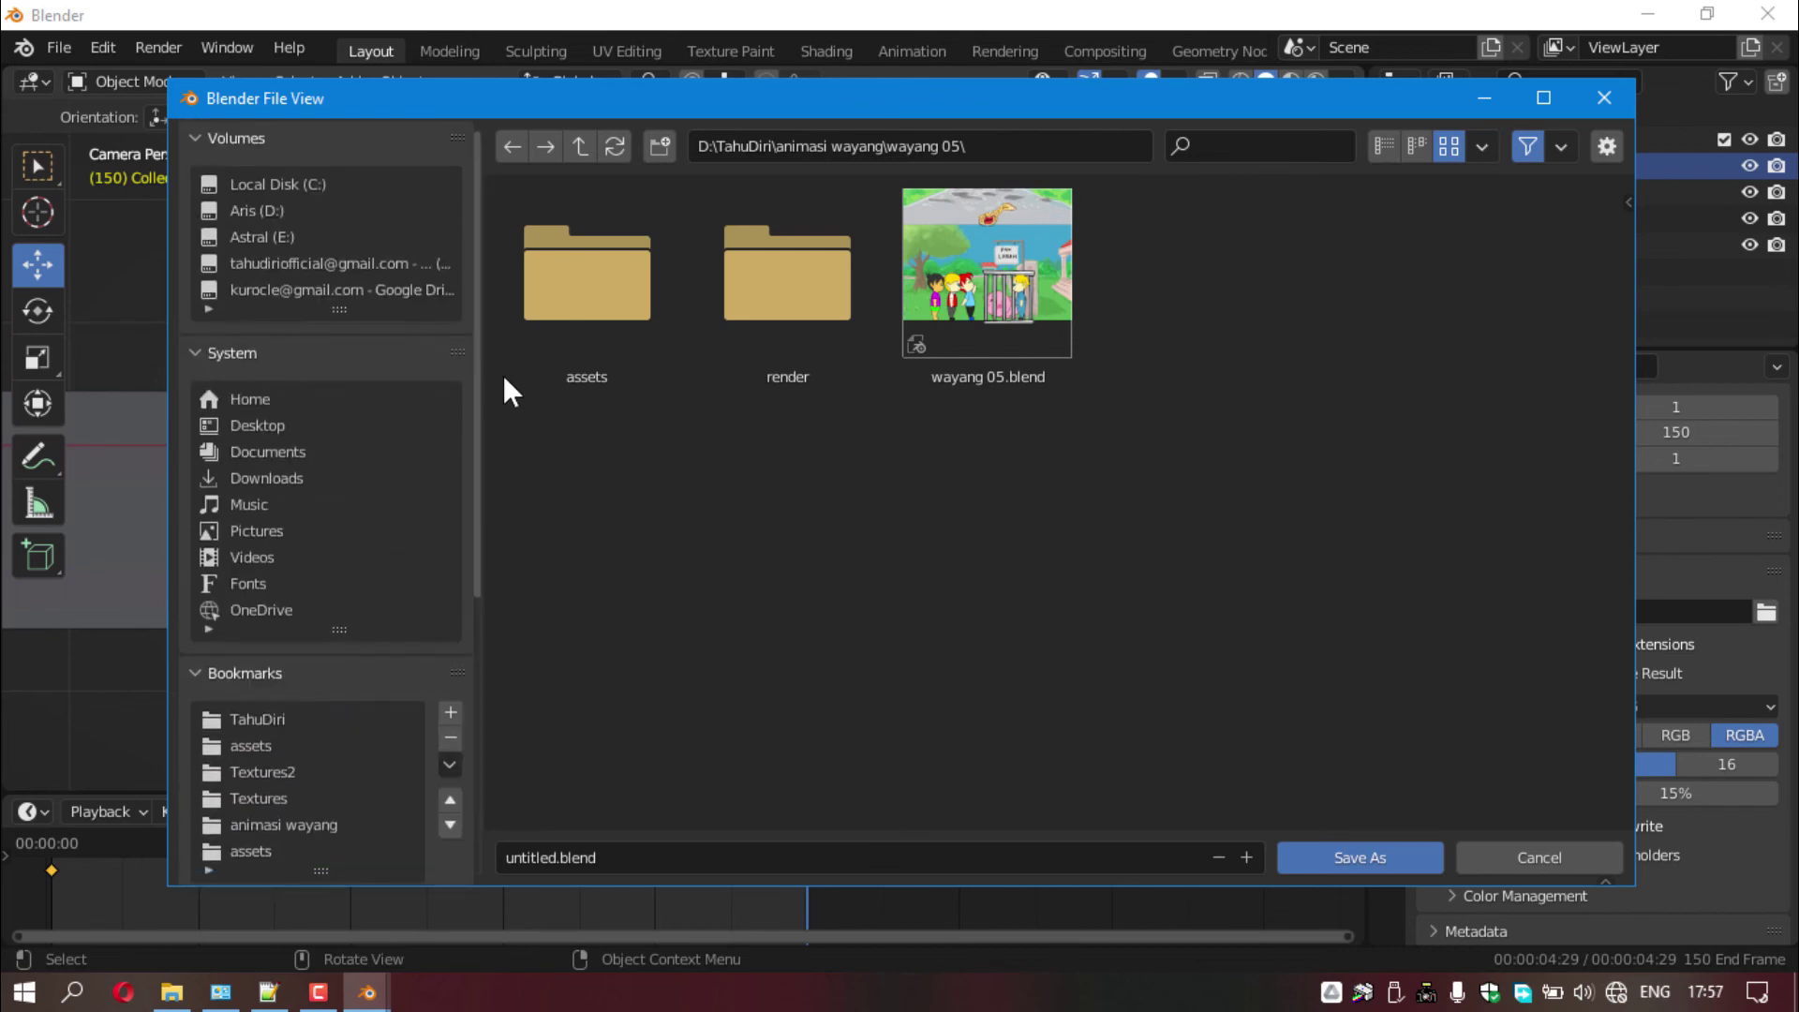
left_click(266, 478)
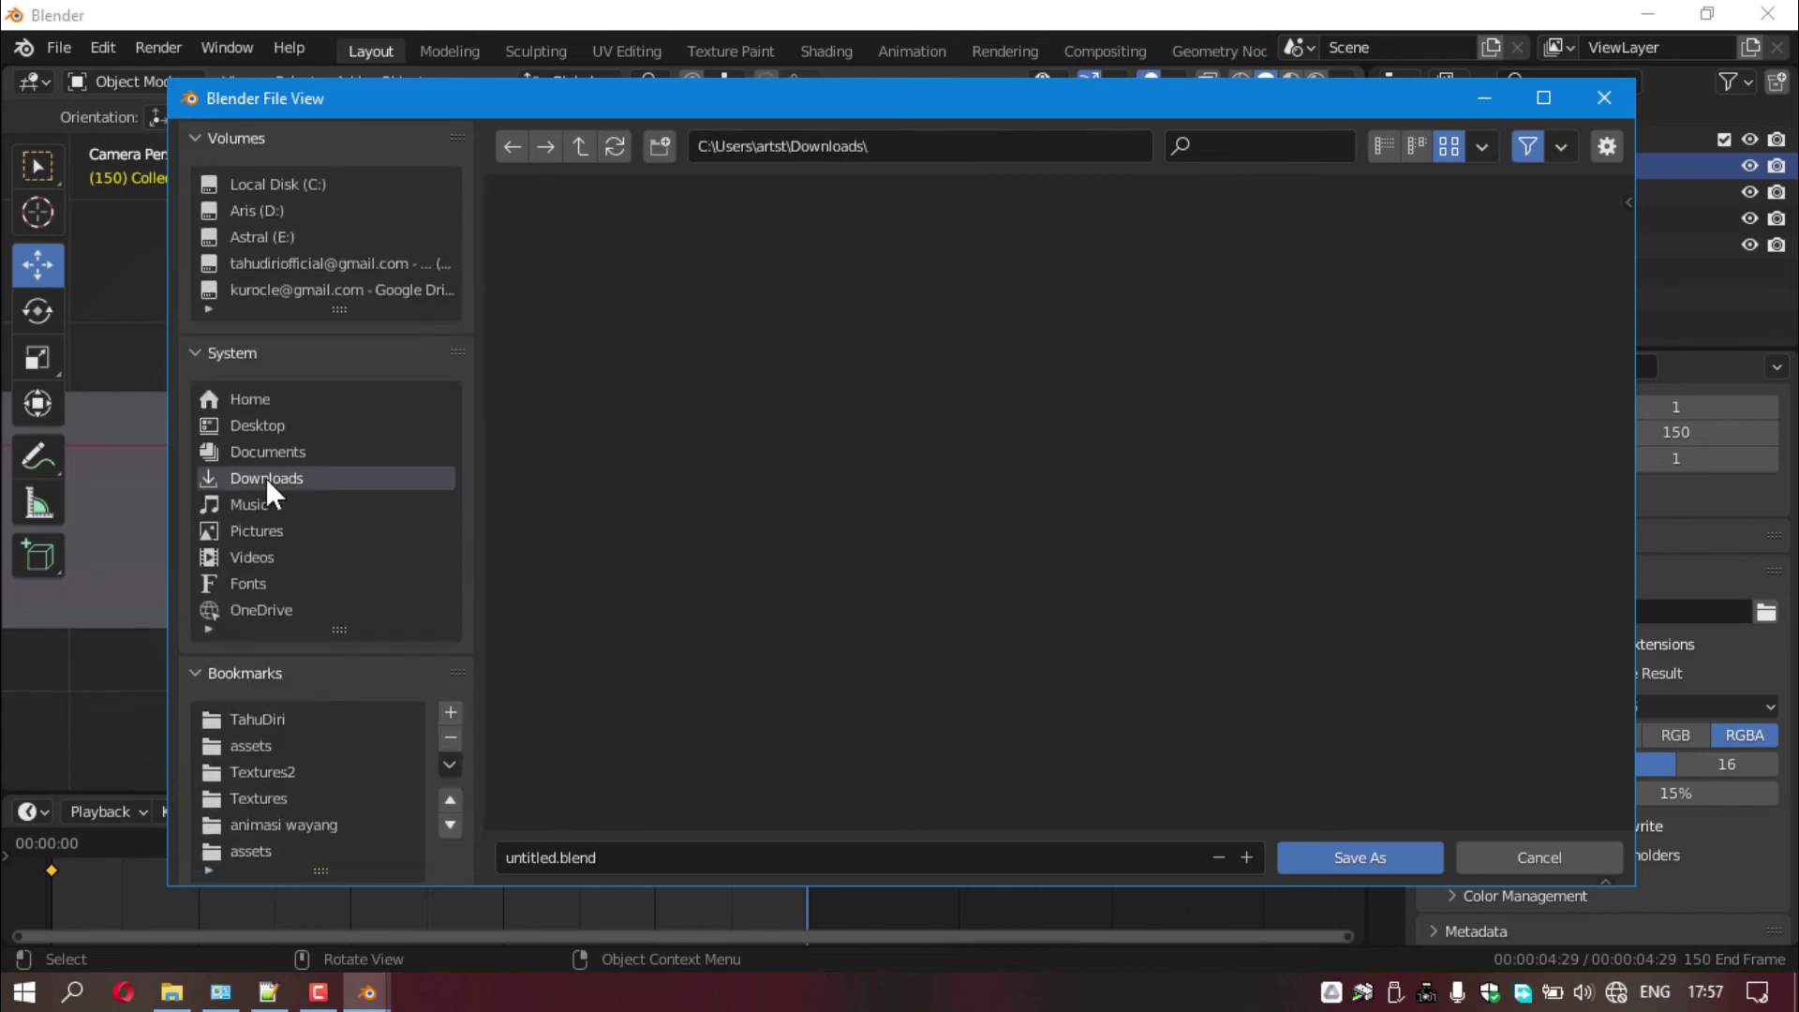
left_click(265, 235)
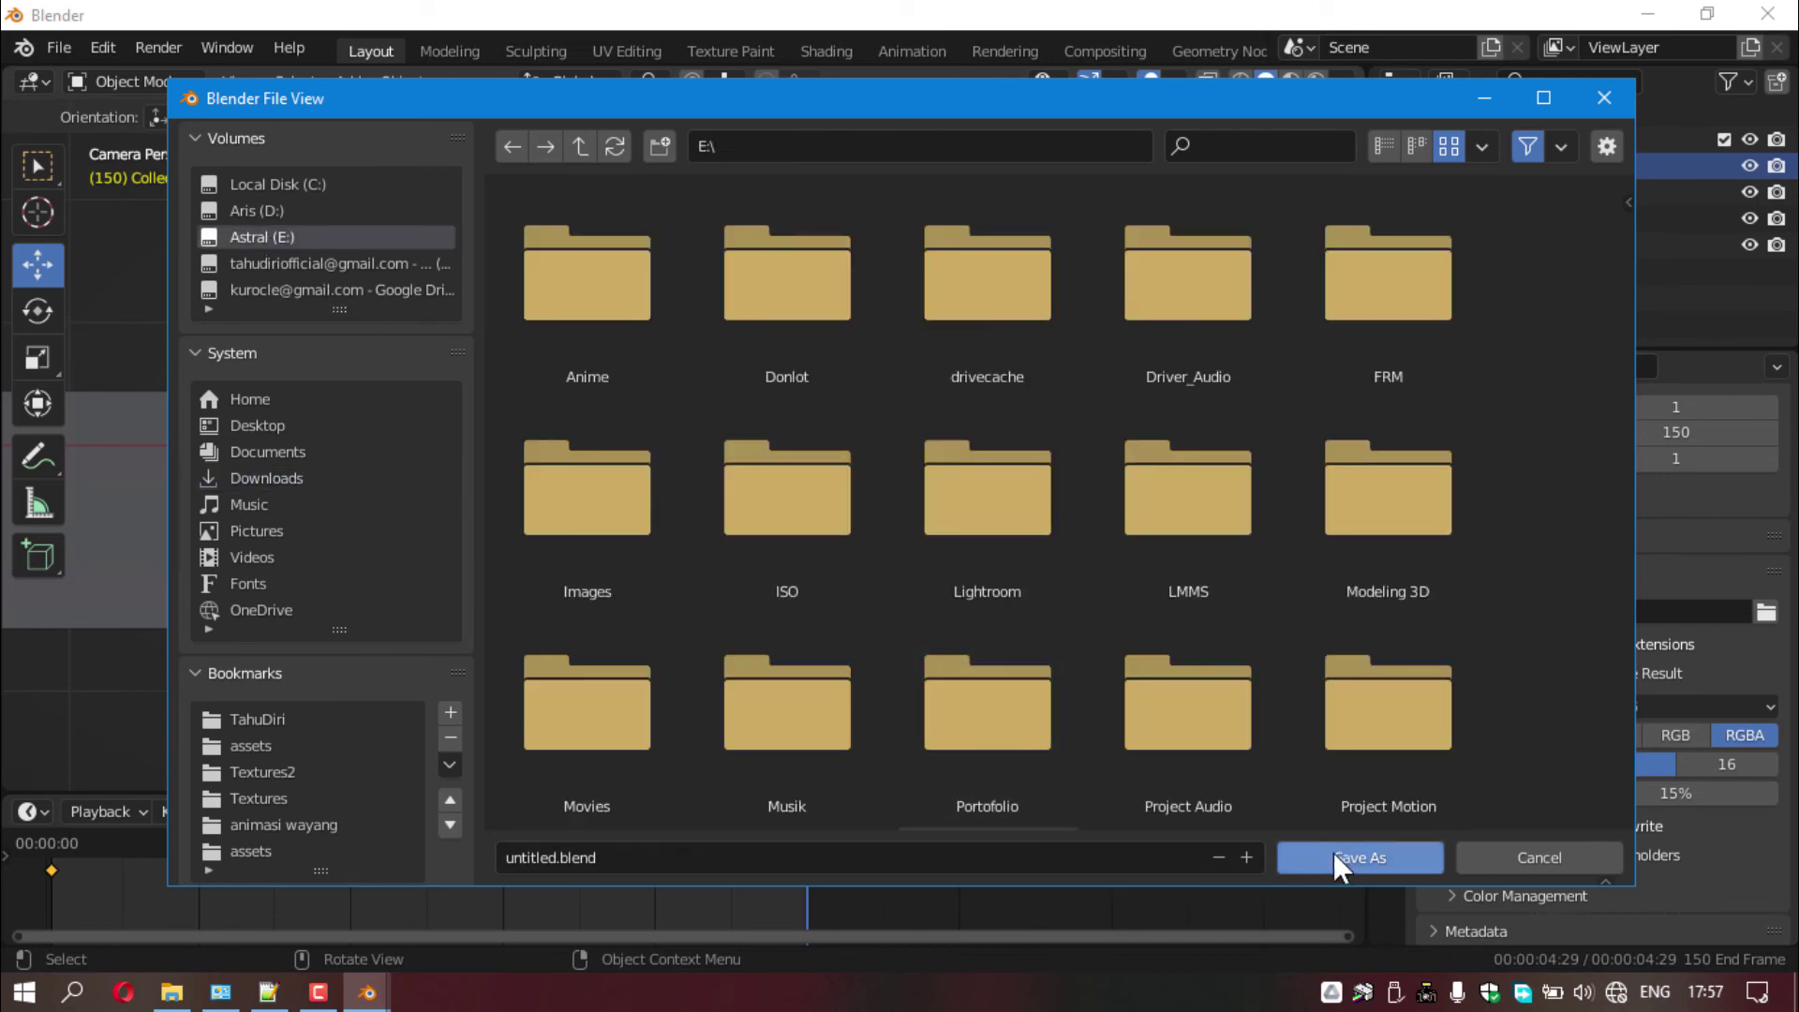
- Name the file 'channel kamu intro.blend' and save it
left_click(998, 854)
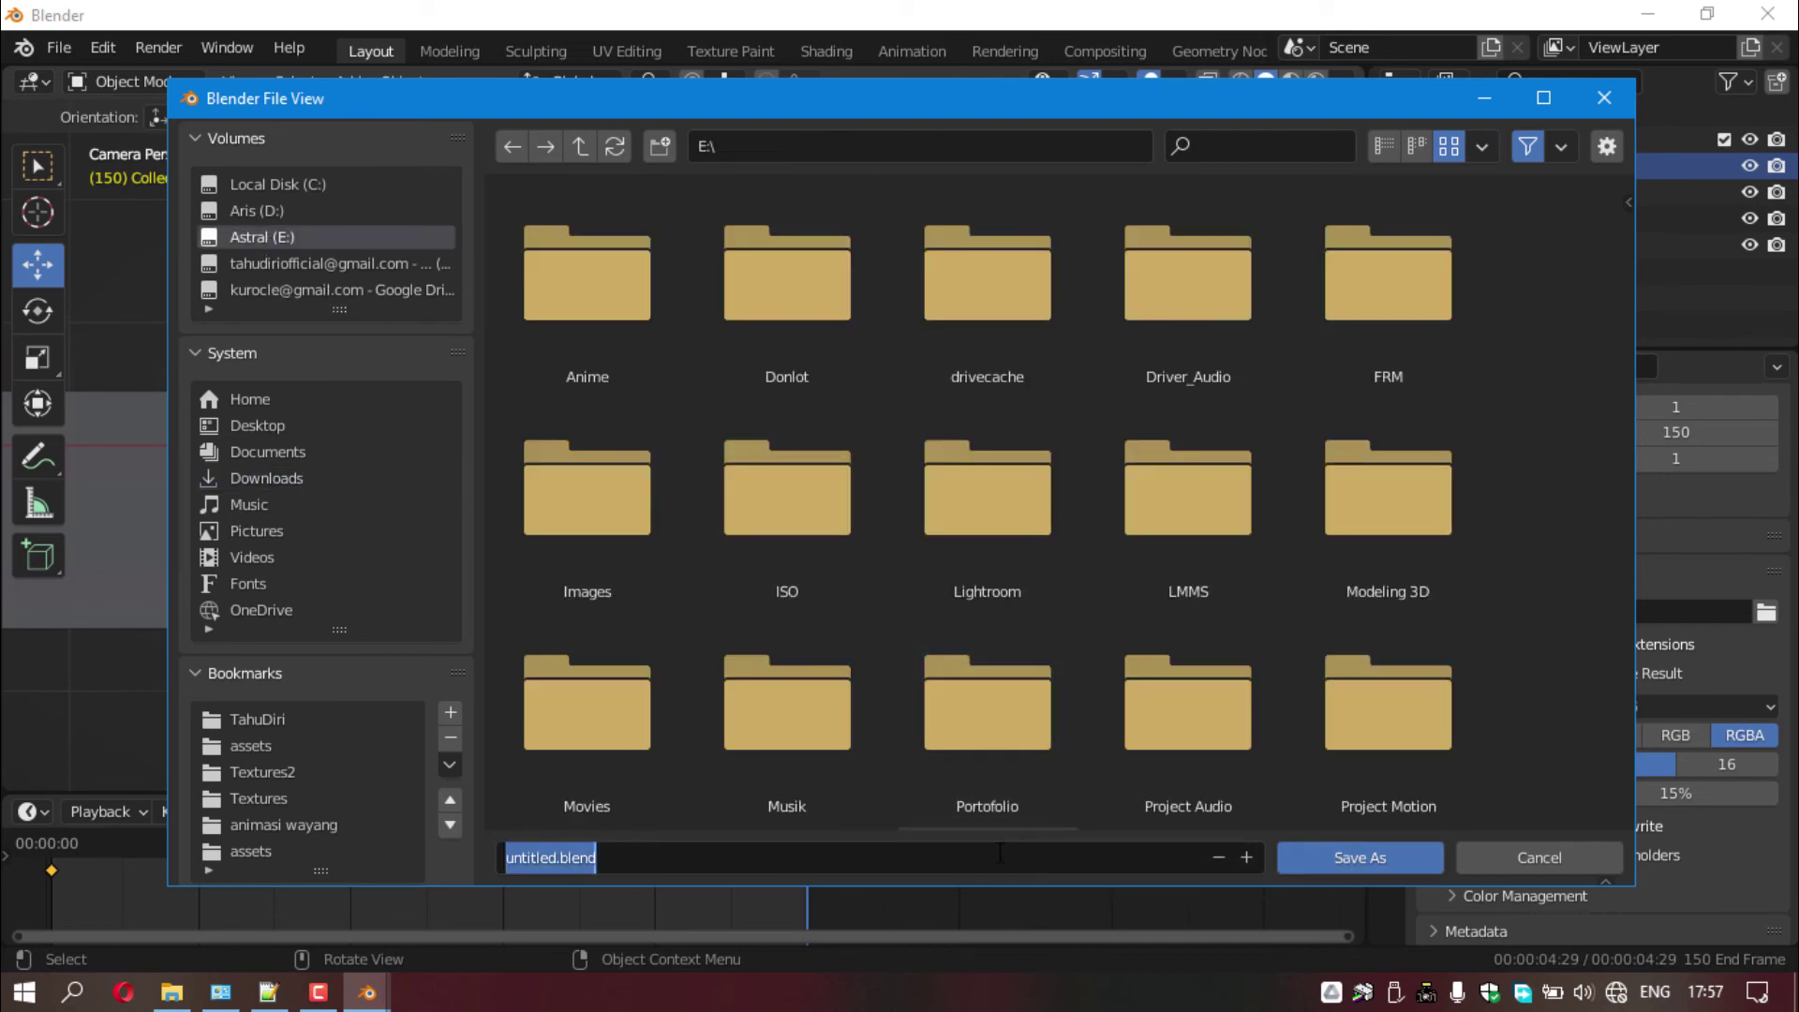
type("cha")
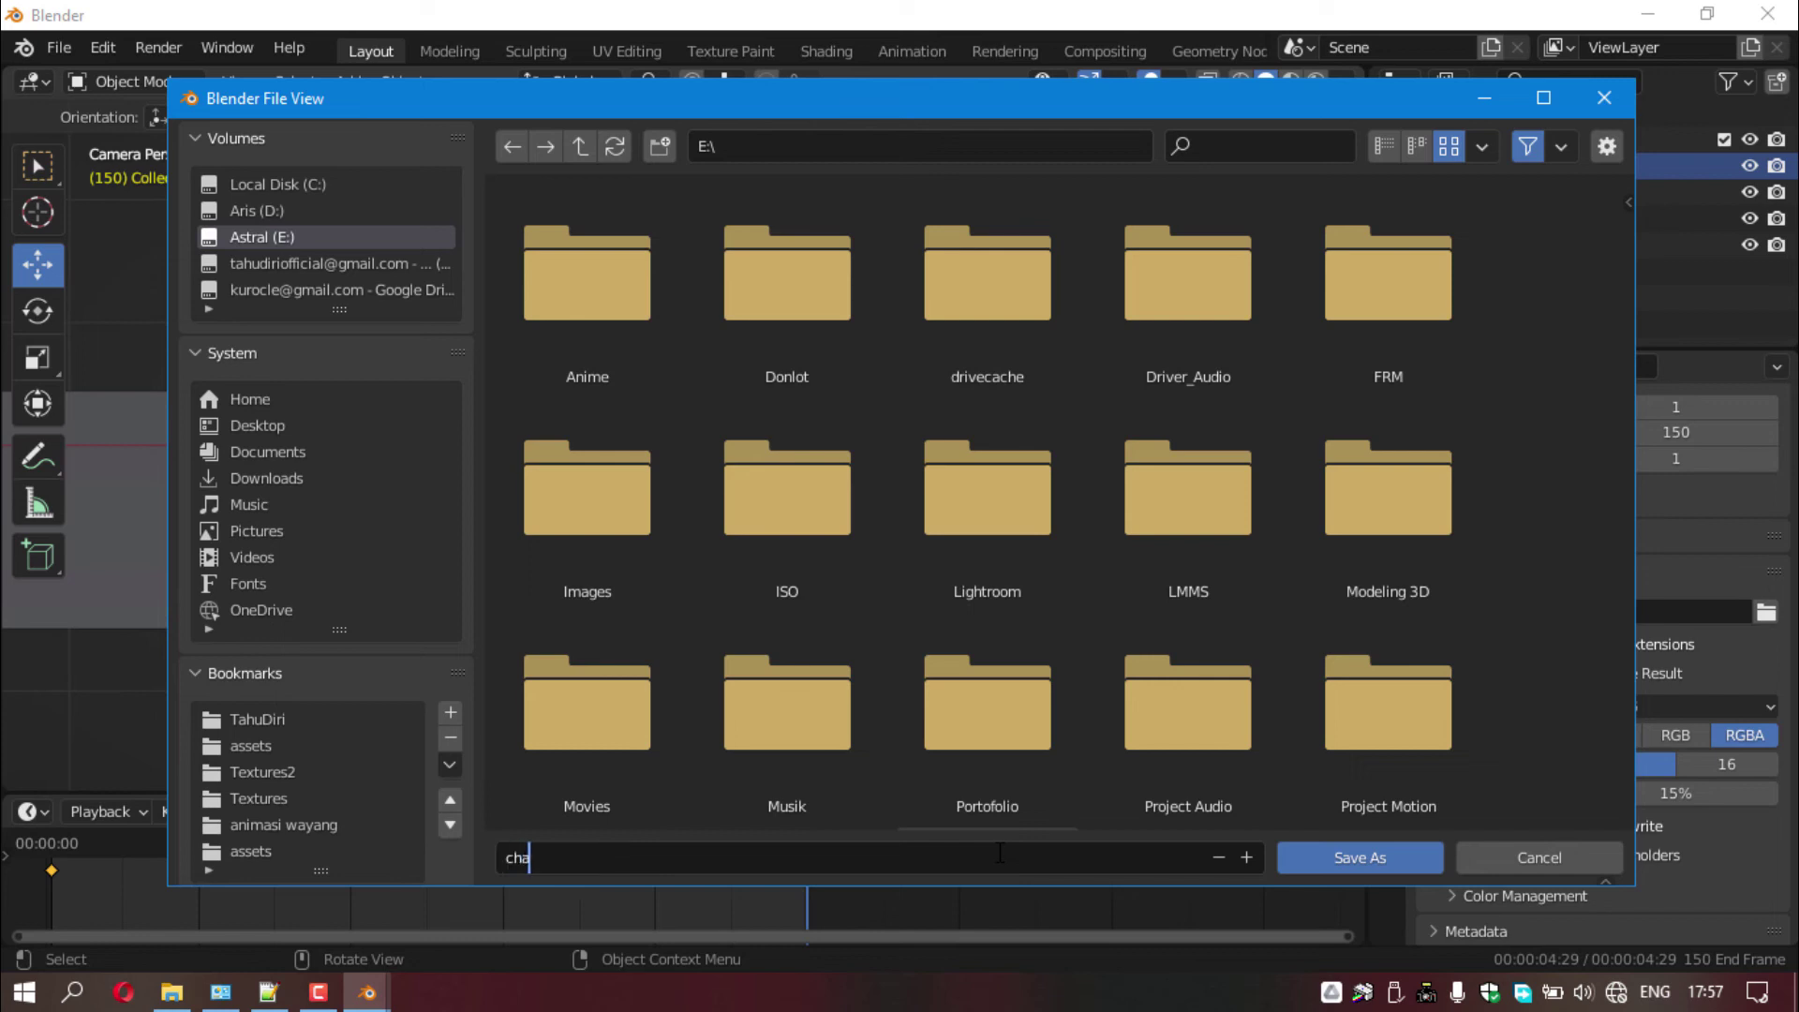
type("nnel")
type("u i")
key("BackSpace")
key("BackSpace")
key("BackSpace")
type("kamu i")
type("ntro")
key("Return")
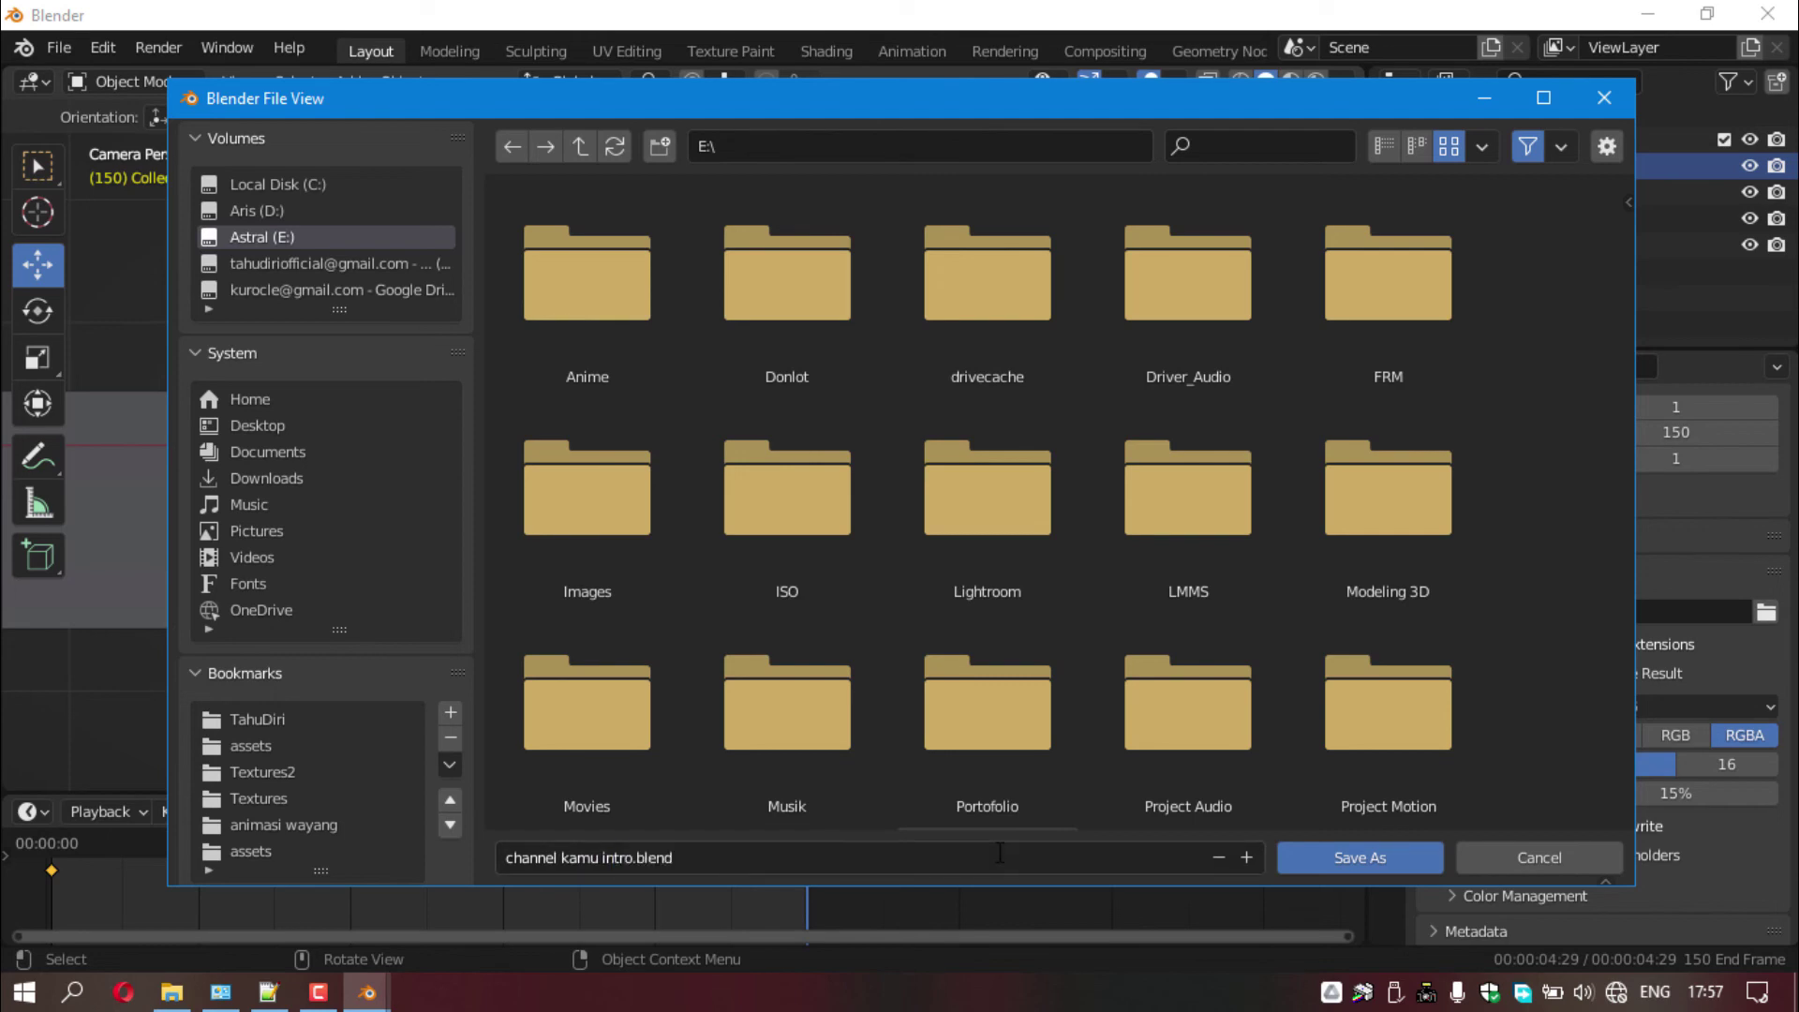
left_click(1353, 868)
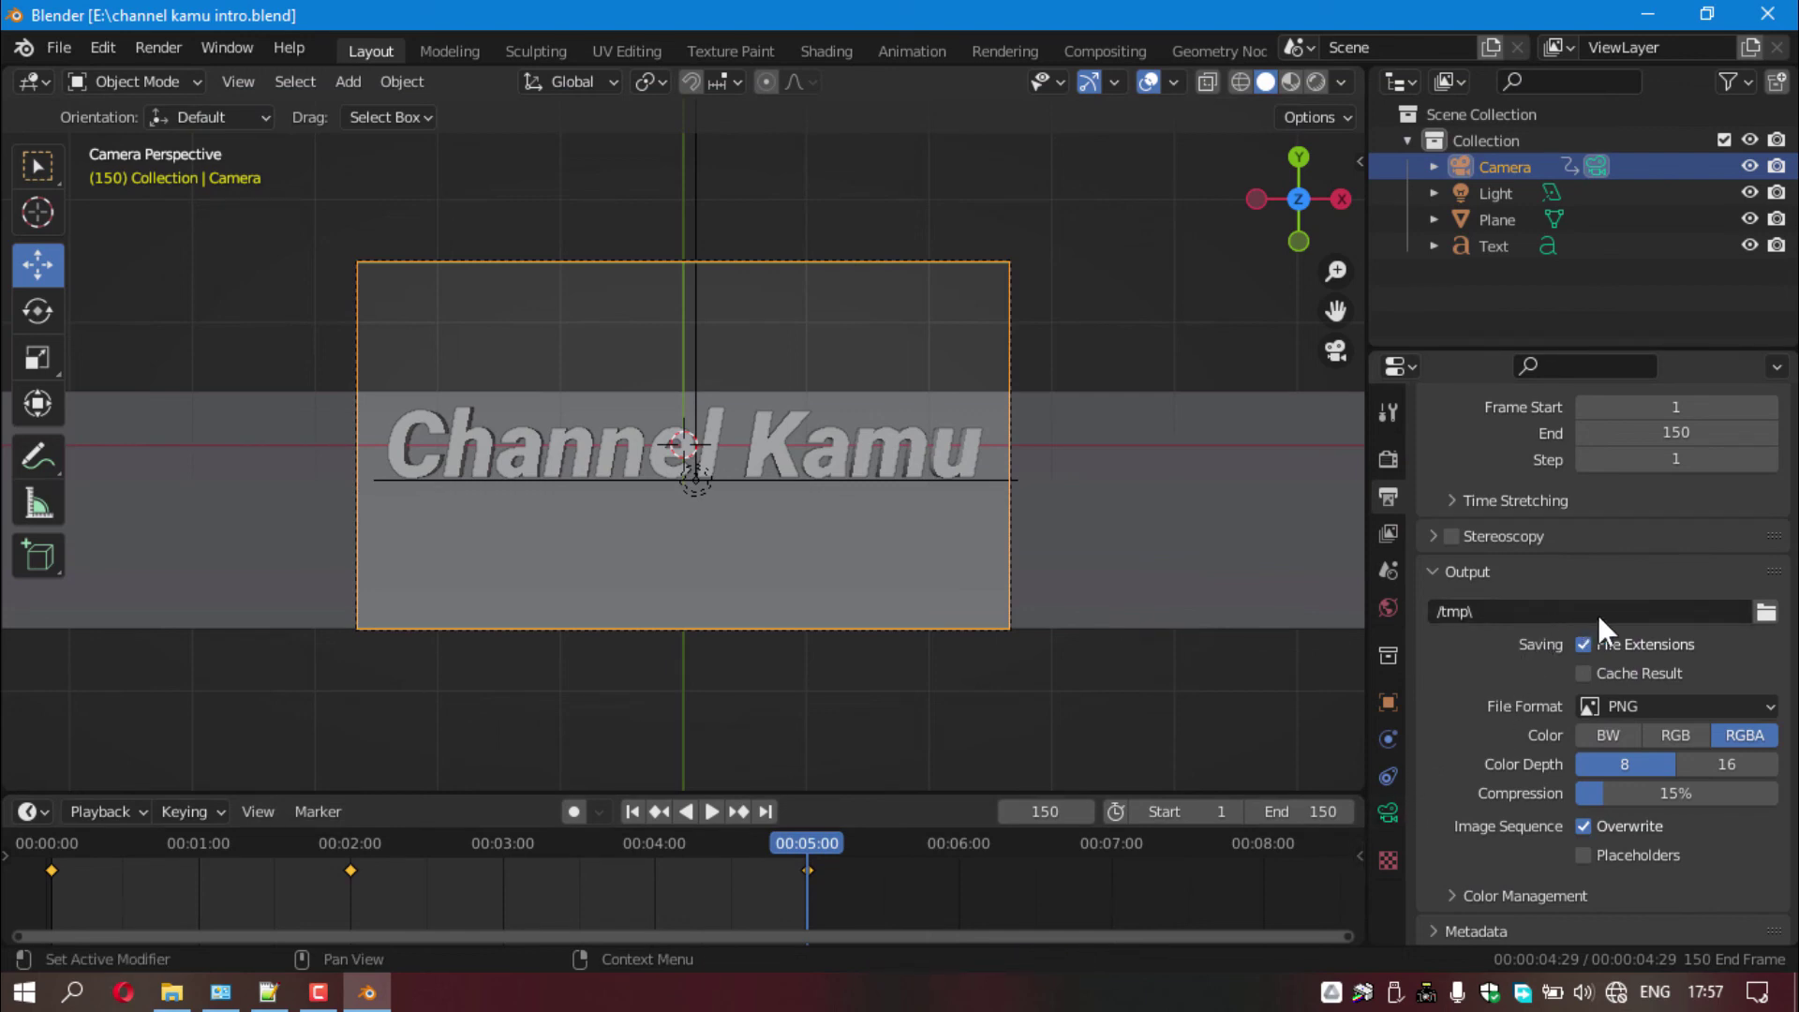
- Point the render output path to 'channel kamu intro' on the Astral (E:) drive
left_click(1767, 613)
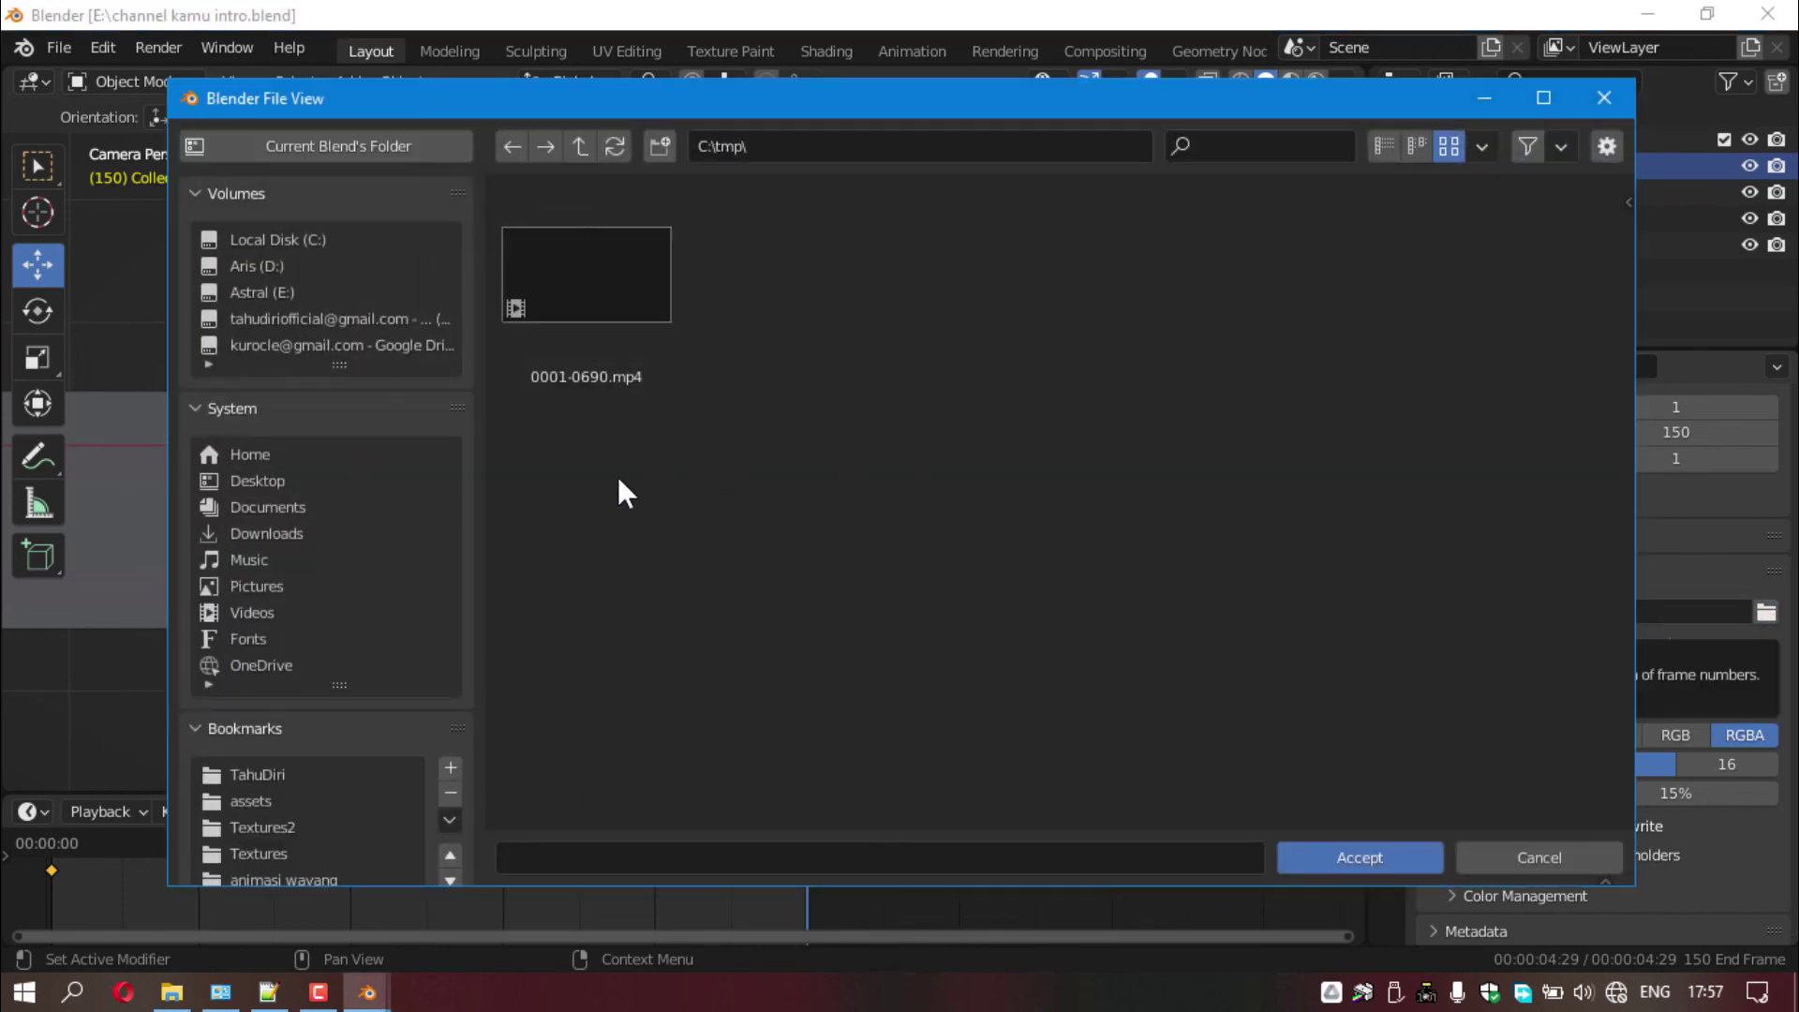
left_click(250, 294)
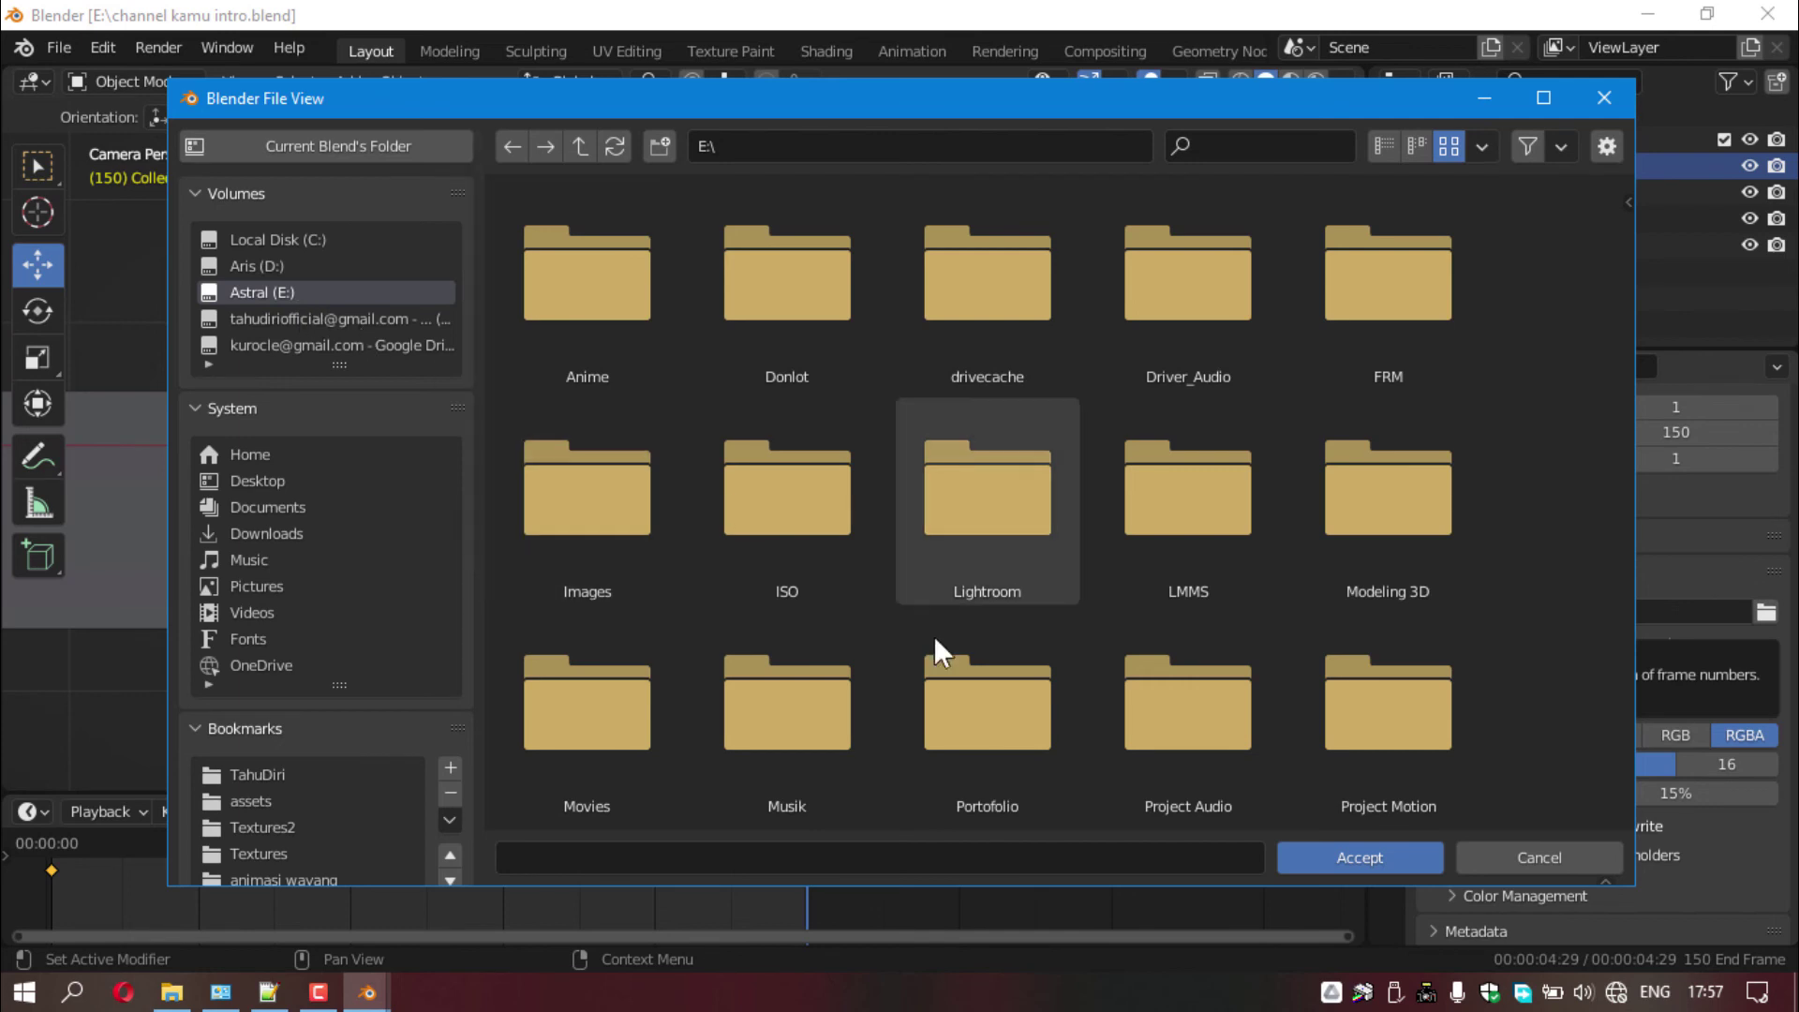
left_click(1001, 855)
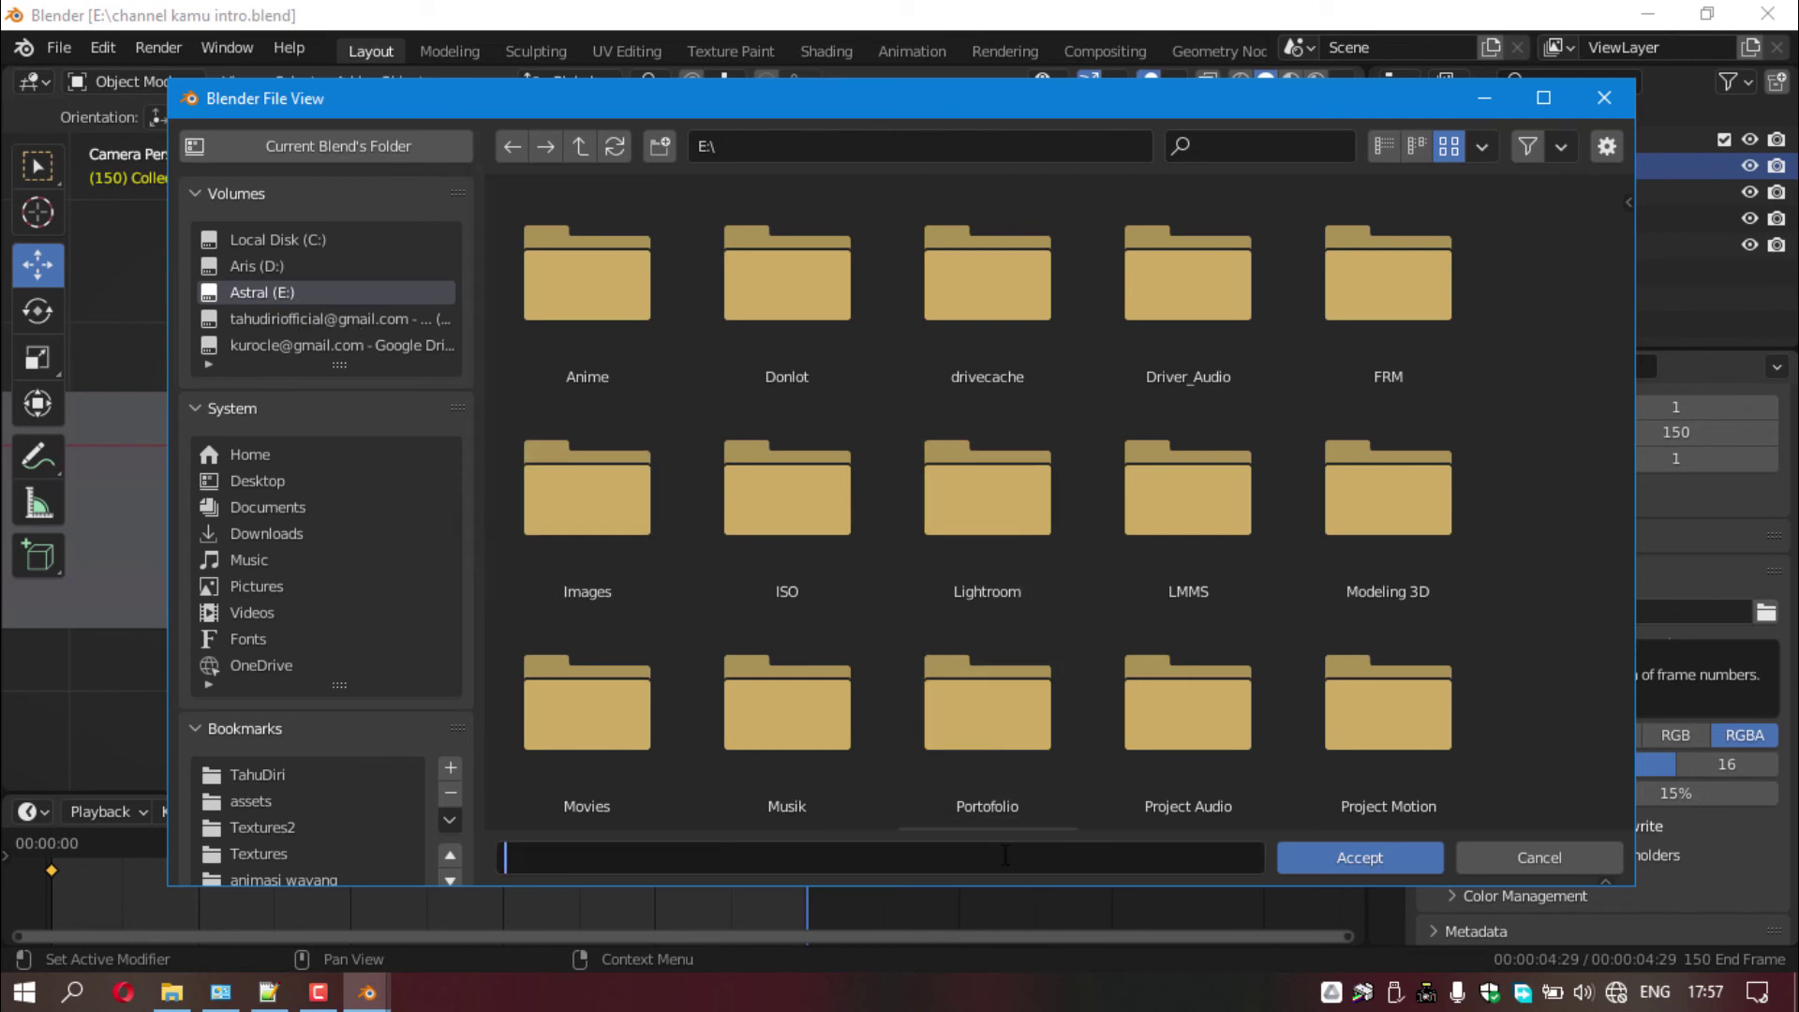
type("channel")
type(" kamu int")
type("ro")
key("Return")
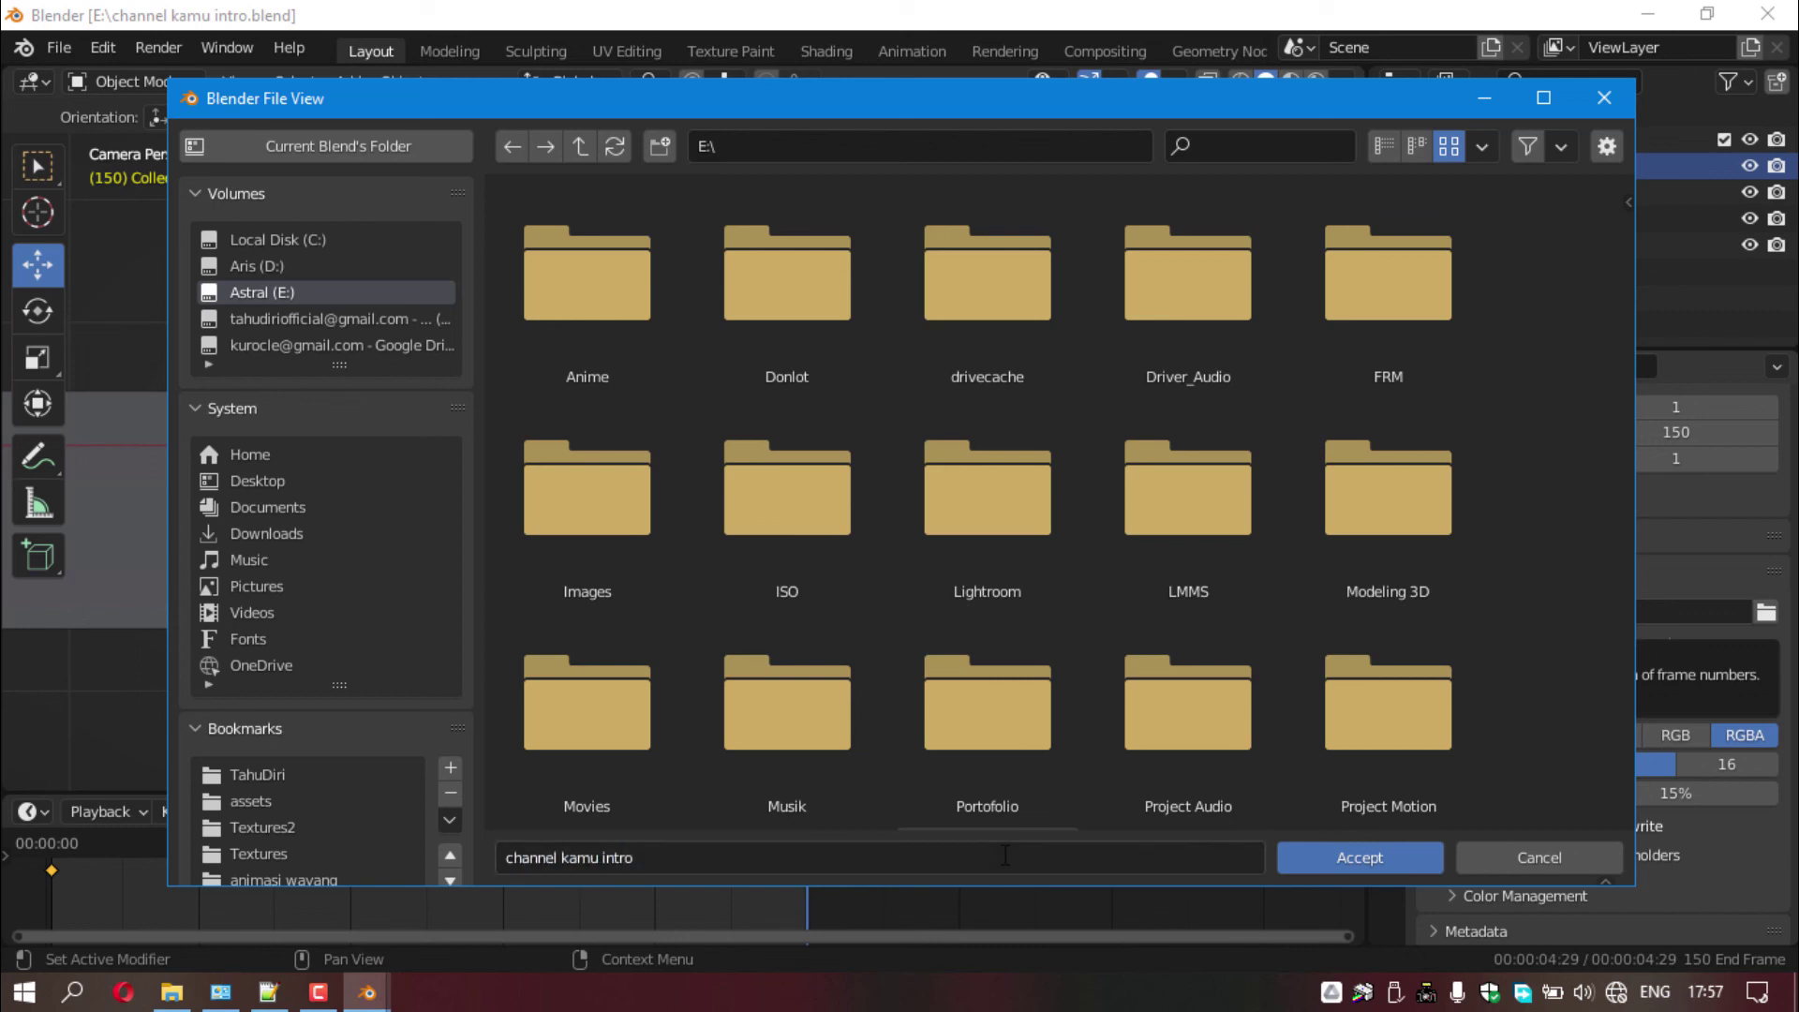
left_click(1358, 857)
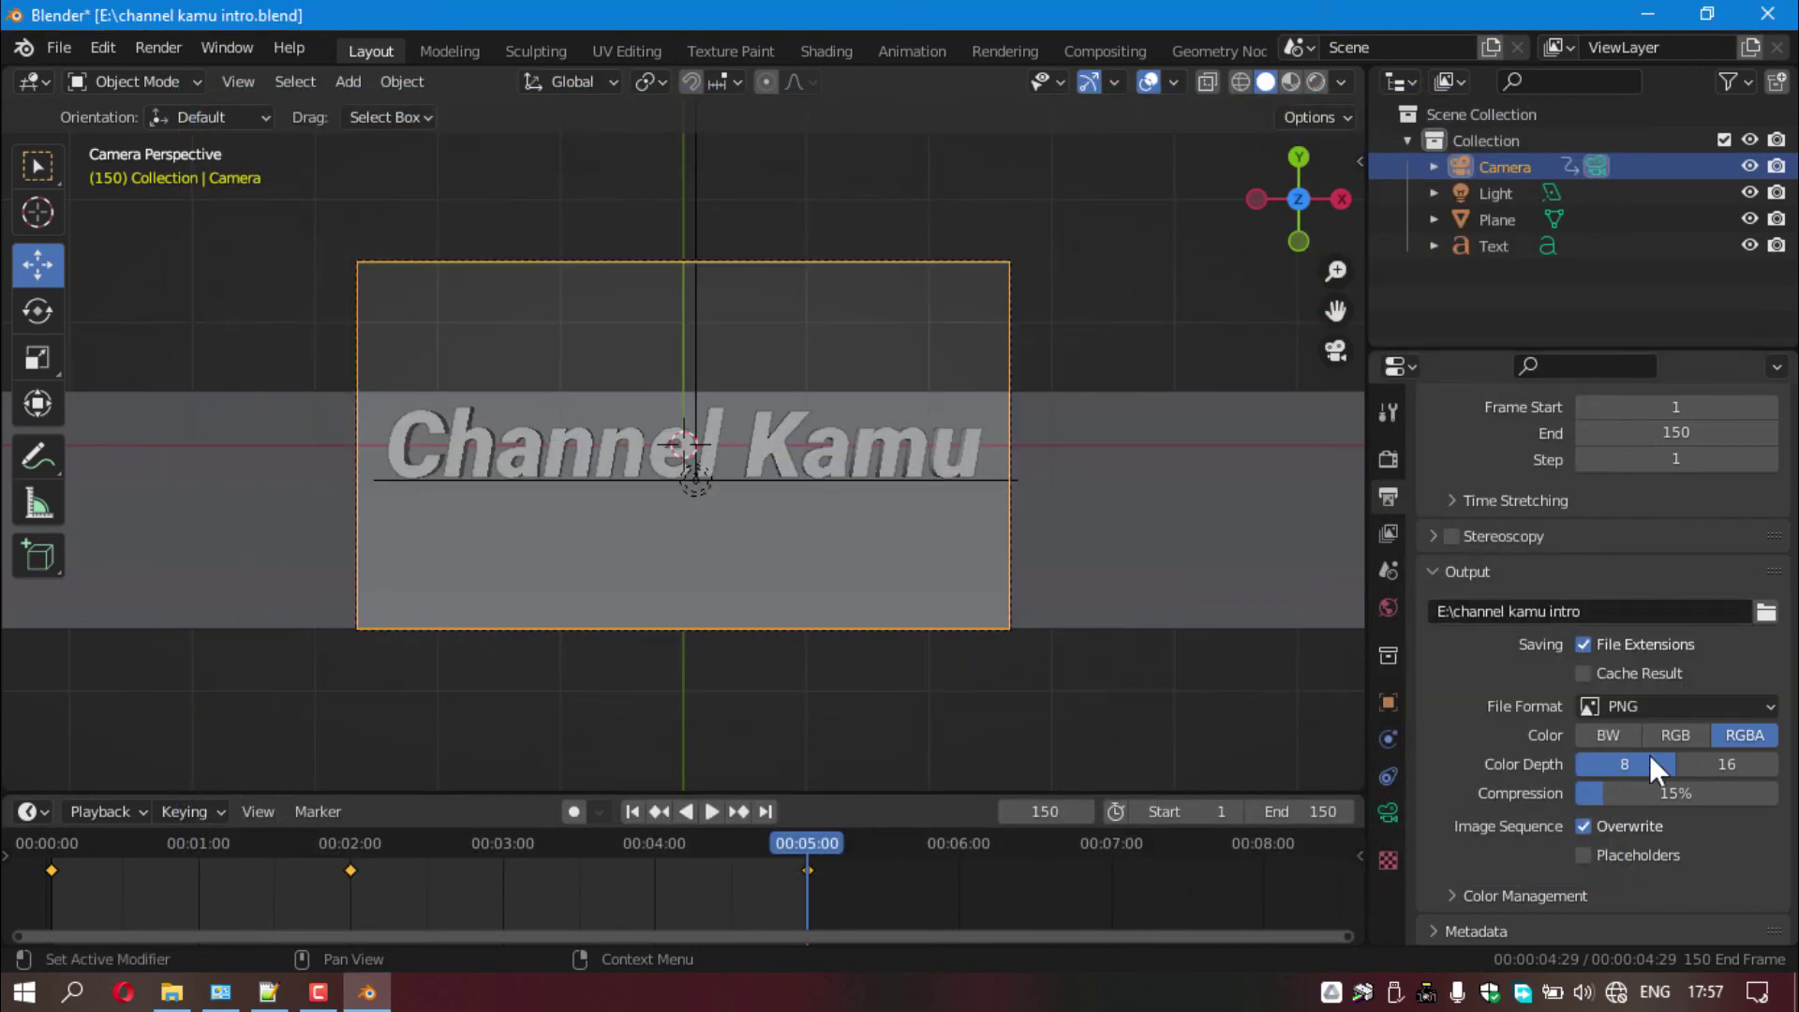
- Switch the output File Format to FFmpeg Video with an MPEG-4 container instead of Matroska
left_click(1684, 706)
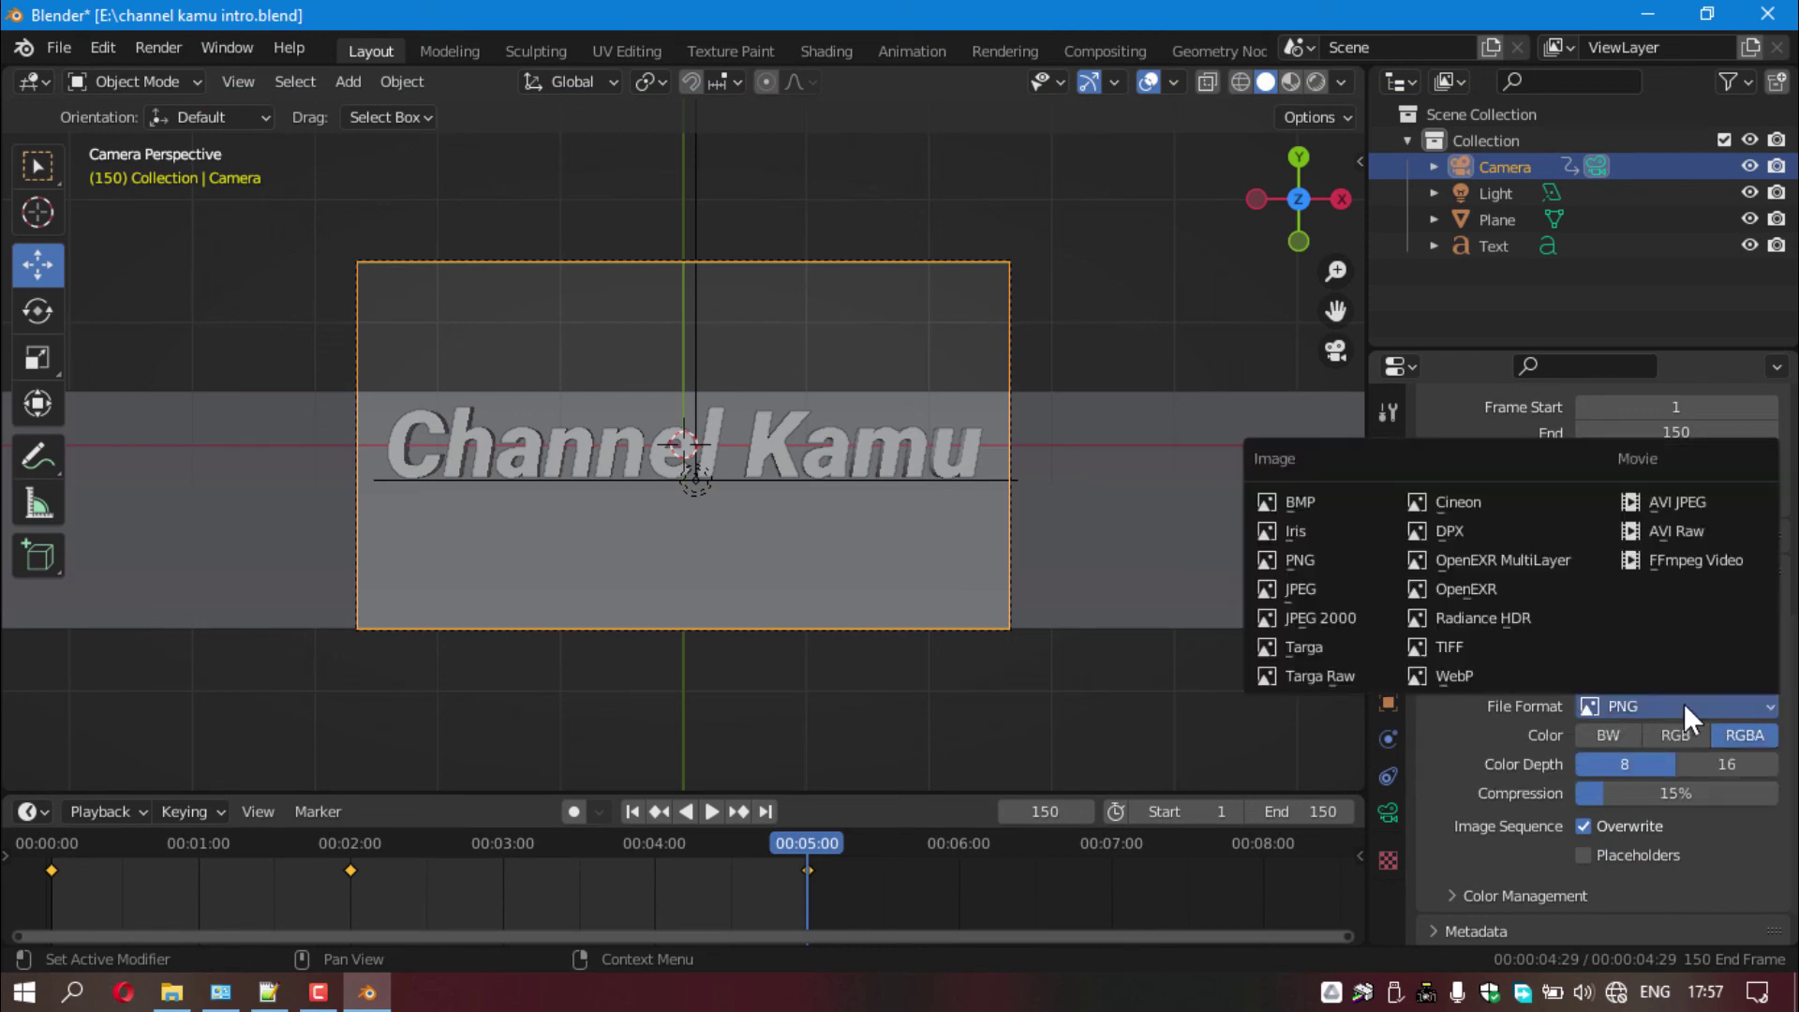
left_click(1685, 565)
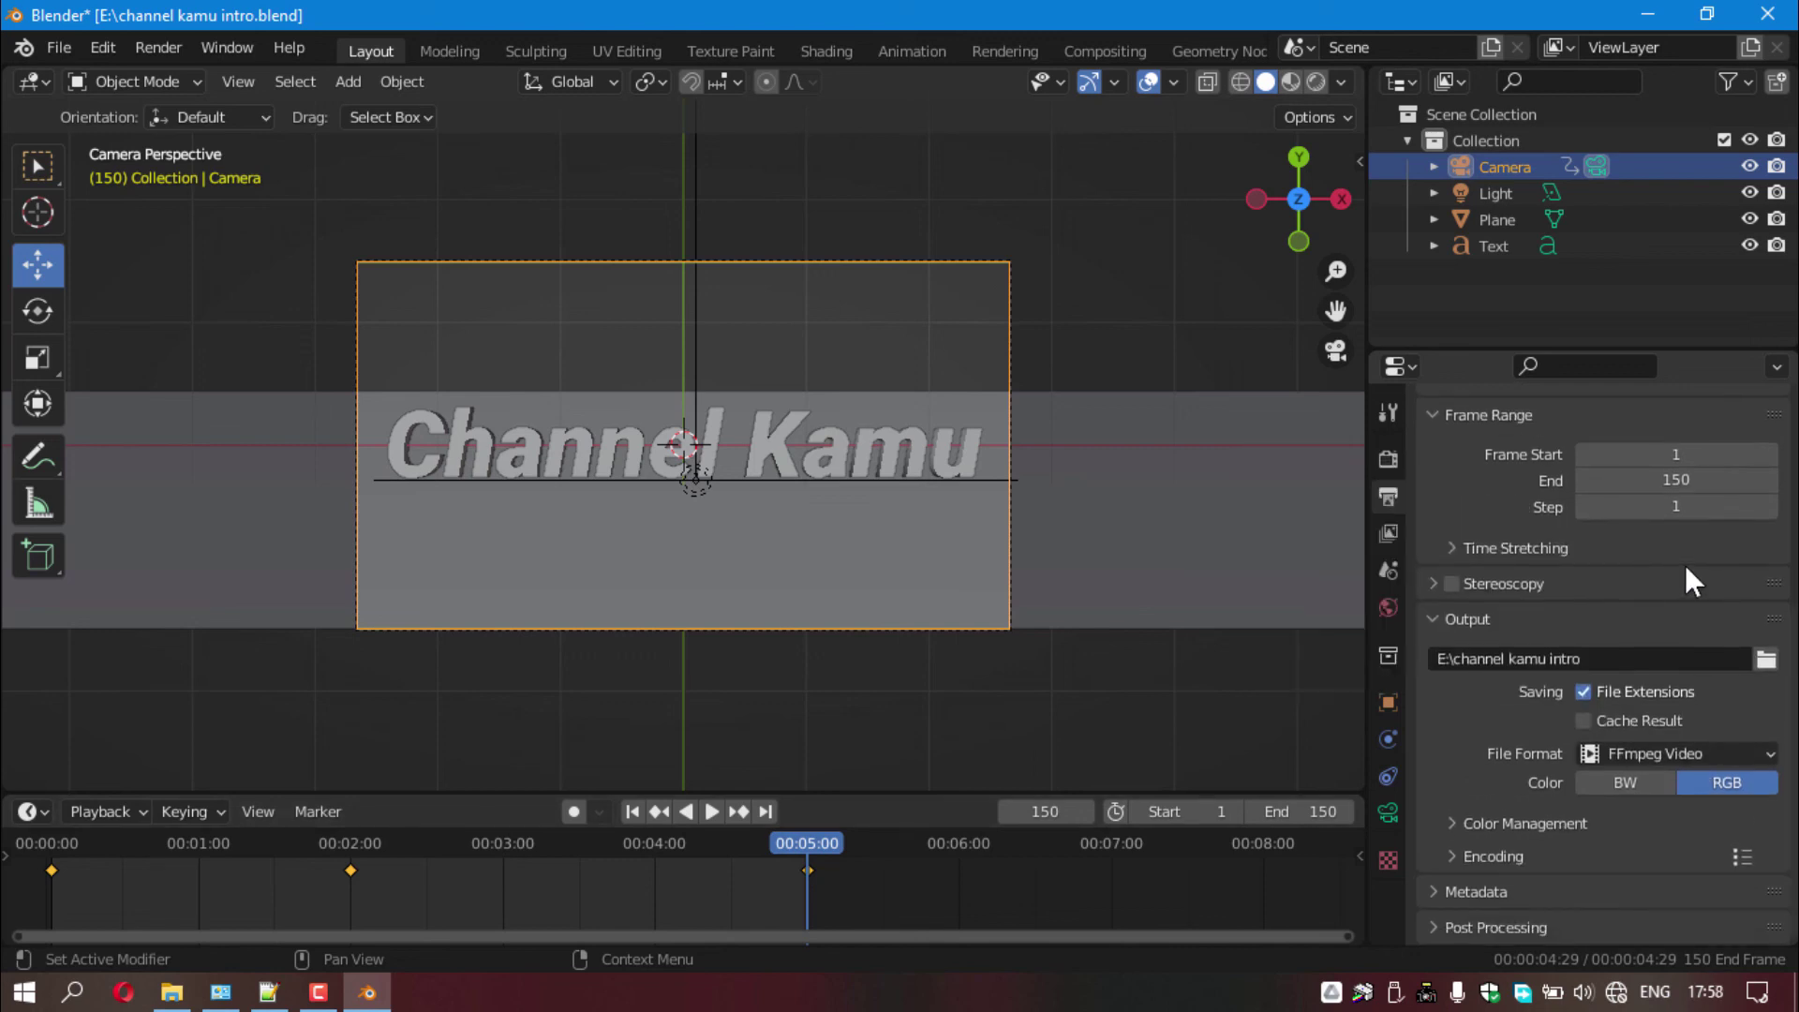
left_click(1450, 854)
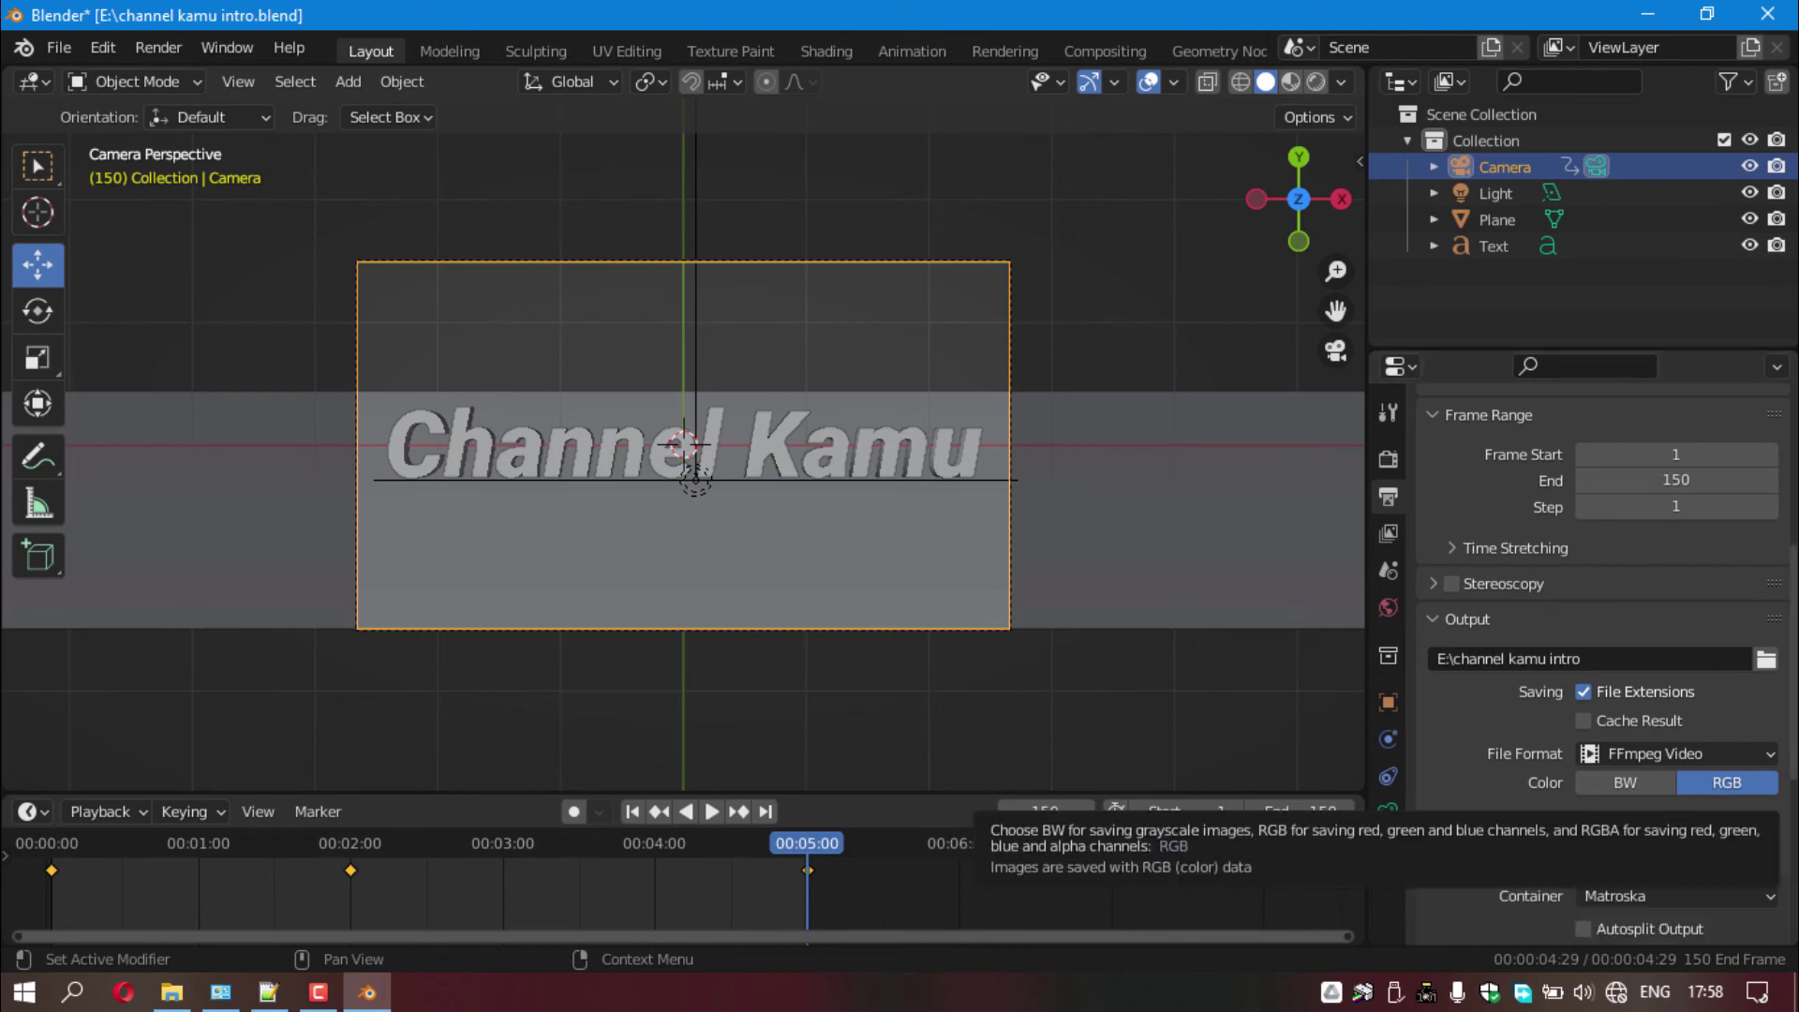
scroll(1735, 611, "down", 3)
scroll(1734, 610, "down", 3)
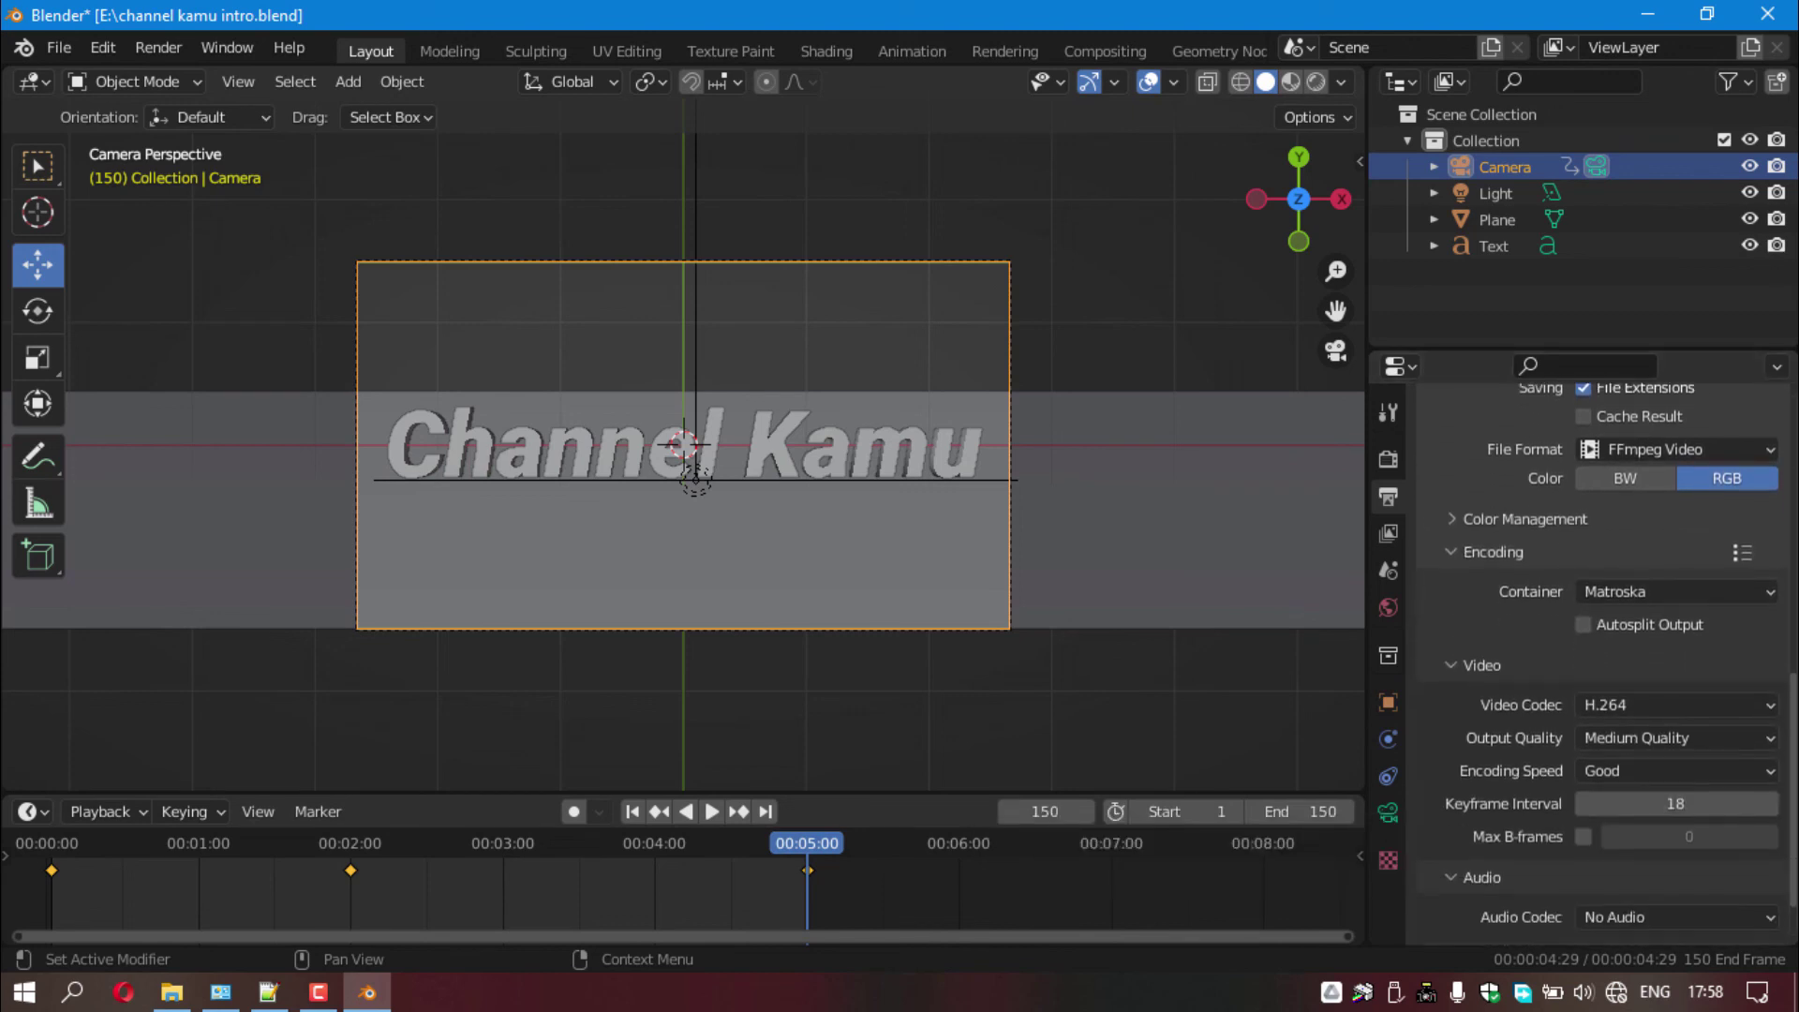
scroll(1538, 606, "down", 1)
left_click(1650, 586)
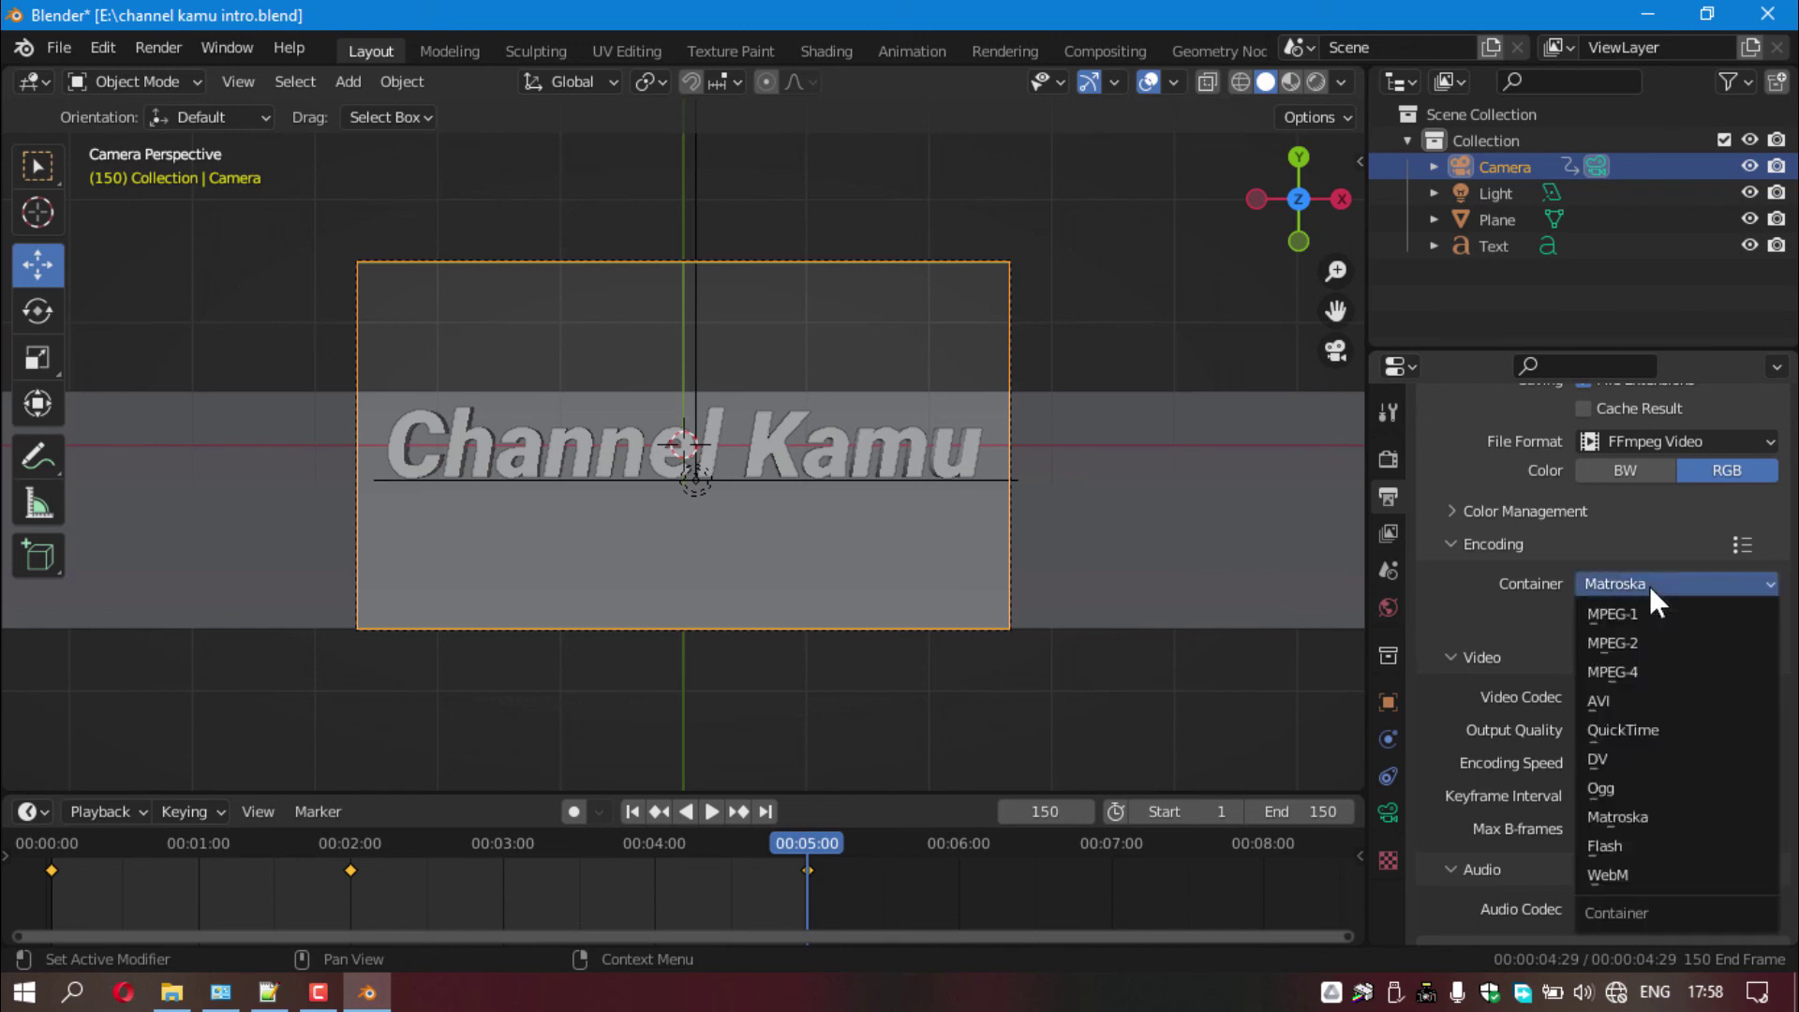
left_click(1645, 673)
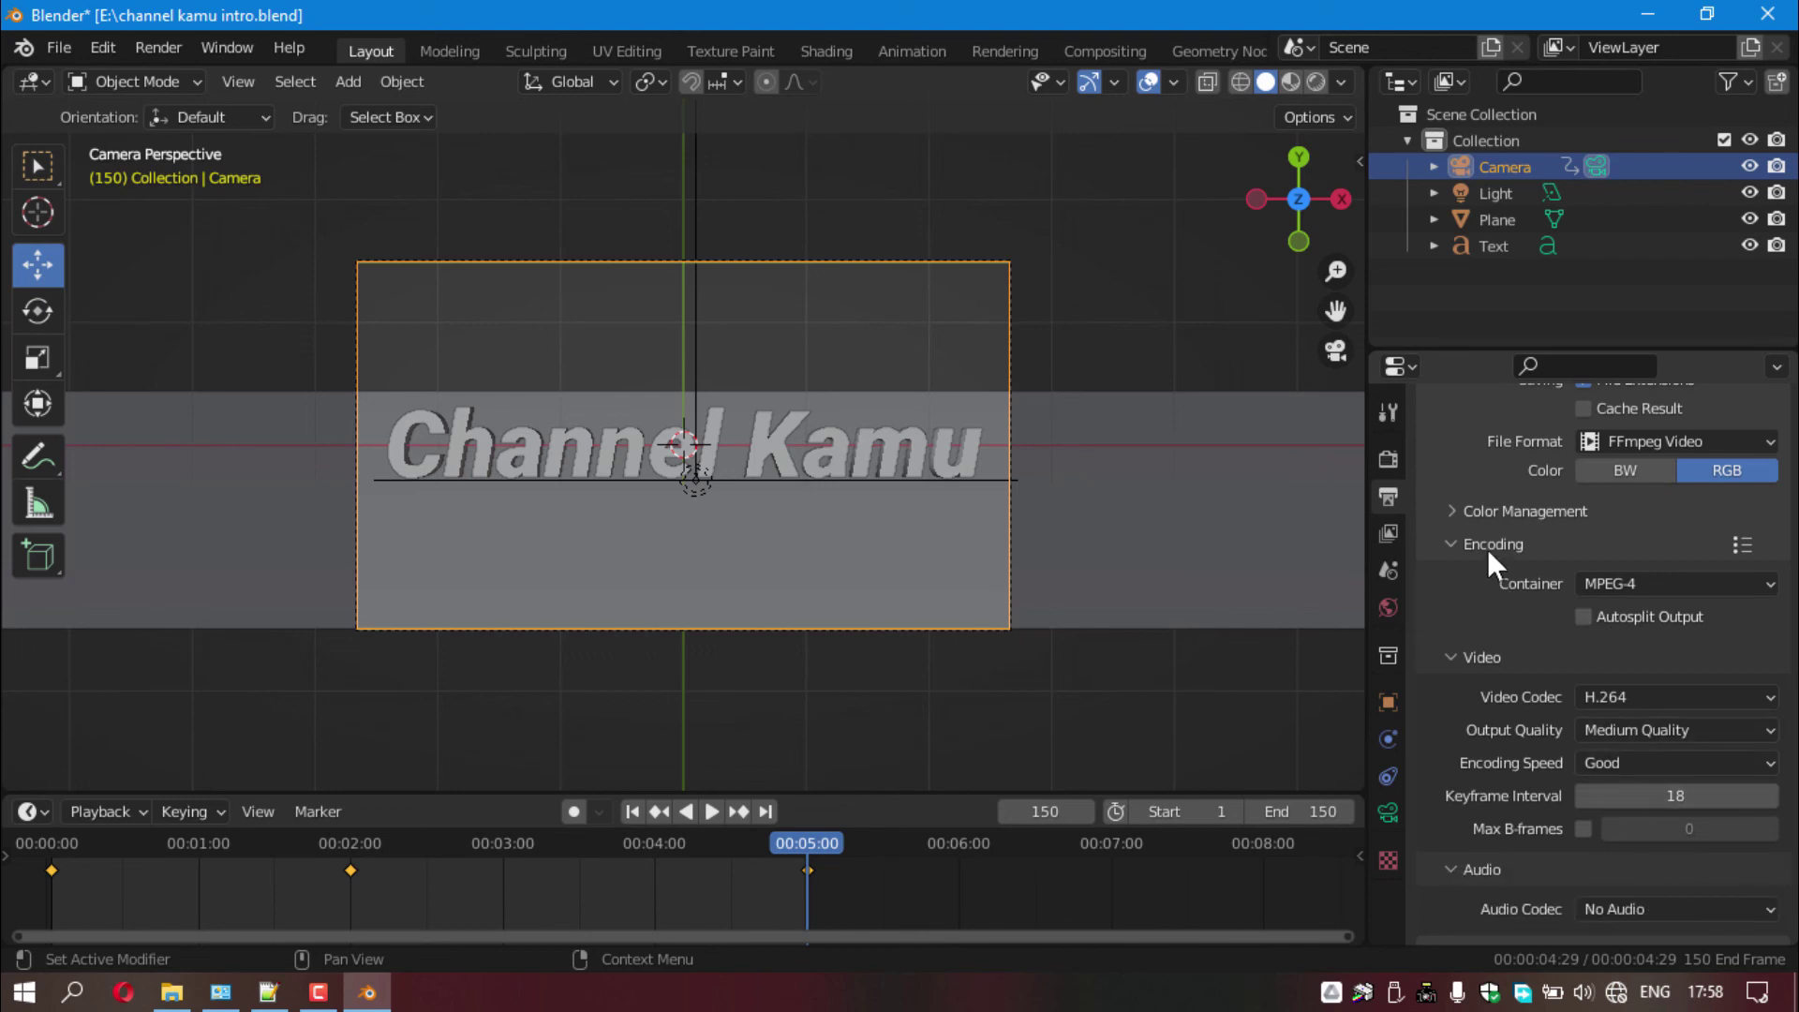
scroll(1492, 628, "up", 1)
scroll(1492, 635, "up", 9)
scroll(1497, 656, "up", 6)
scroll(1503, 684, "up", 4)
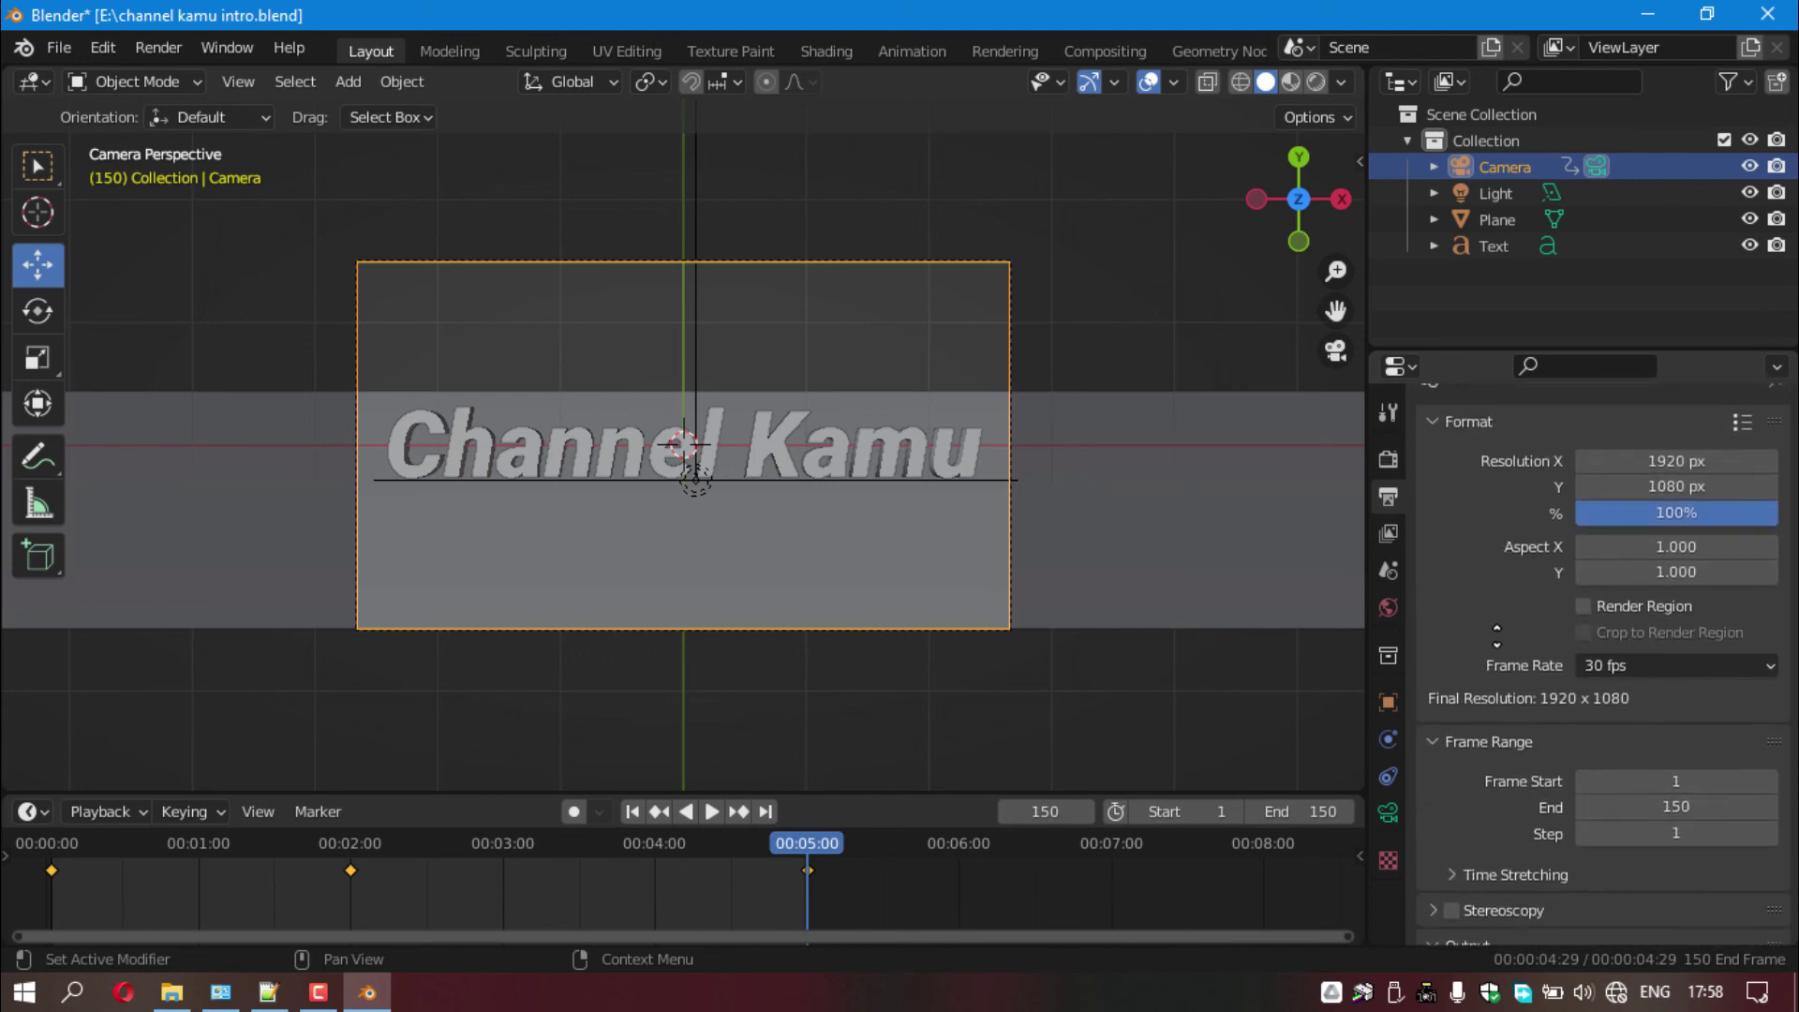
scroll(1510, 709, "up", 2)
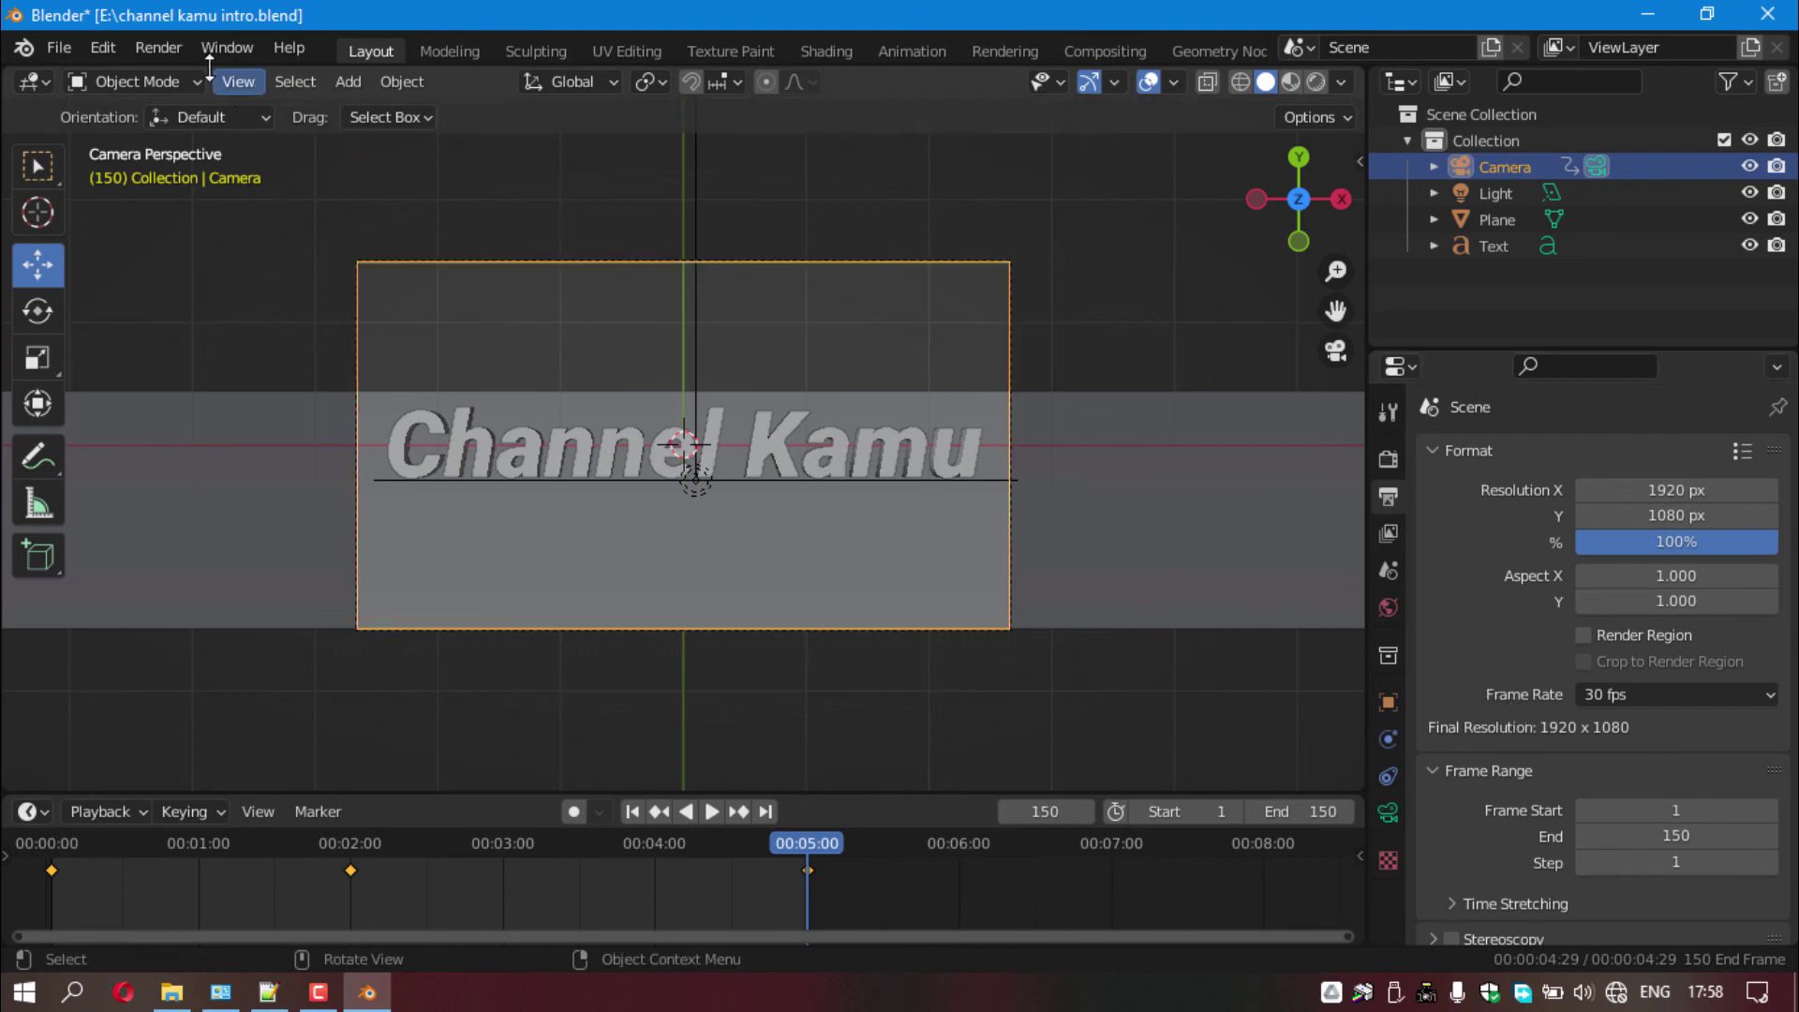
- Render the full animation, then play 'channel kamu intro0001-0150' from the Astral (E:) drive
left_click(158, 47)
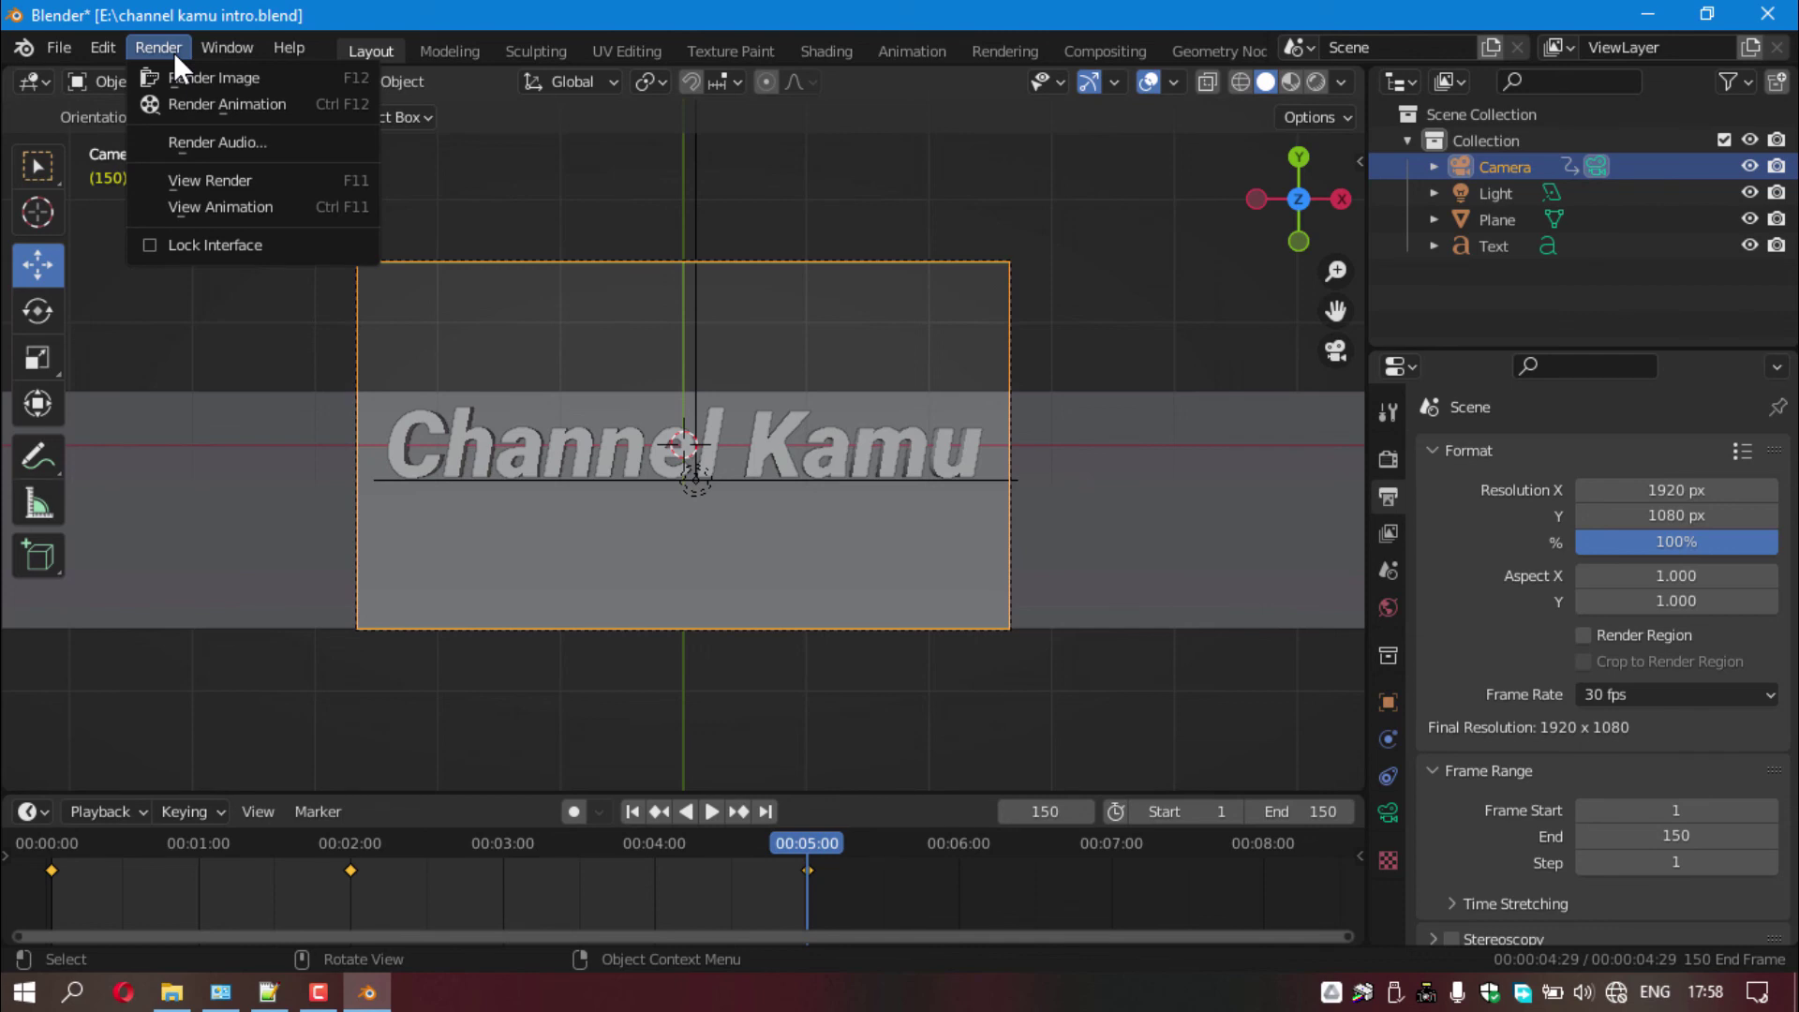
left_click(260, 105)
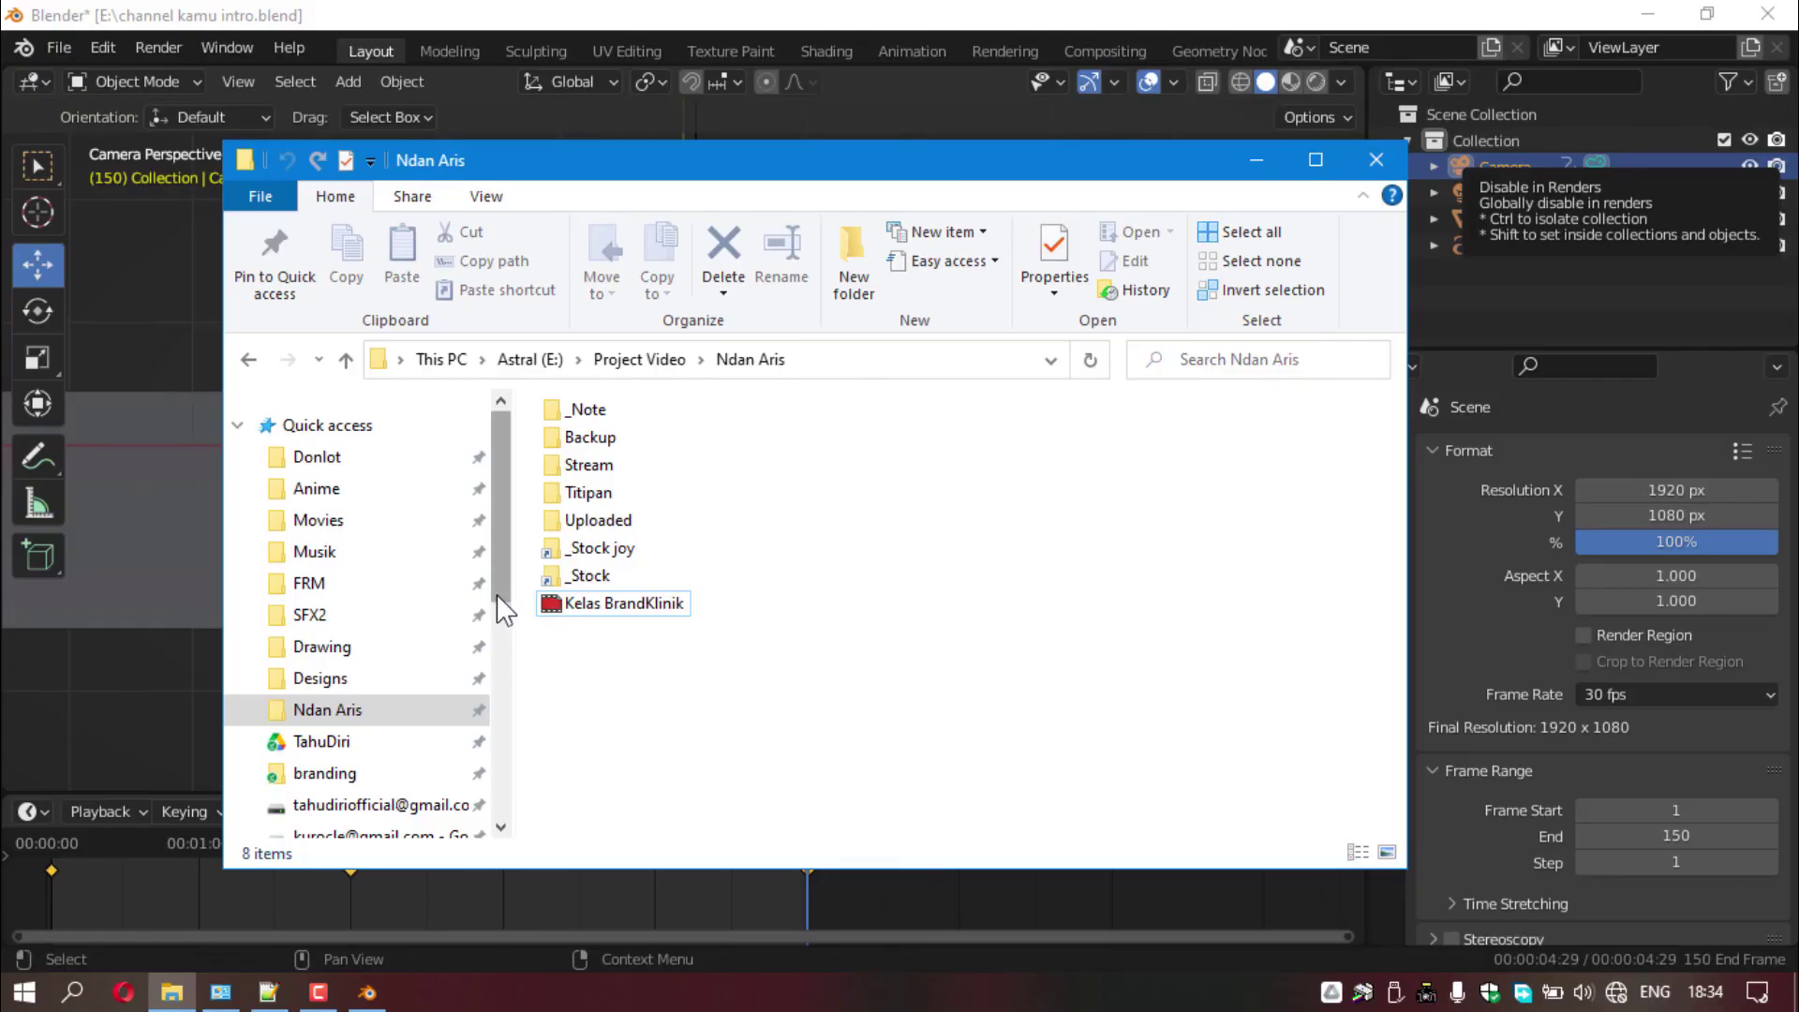
left_click_drag(502, 603, 501, 801)
left_click(332, 731)
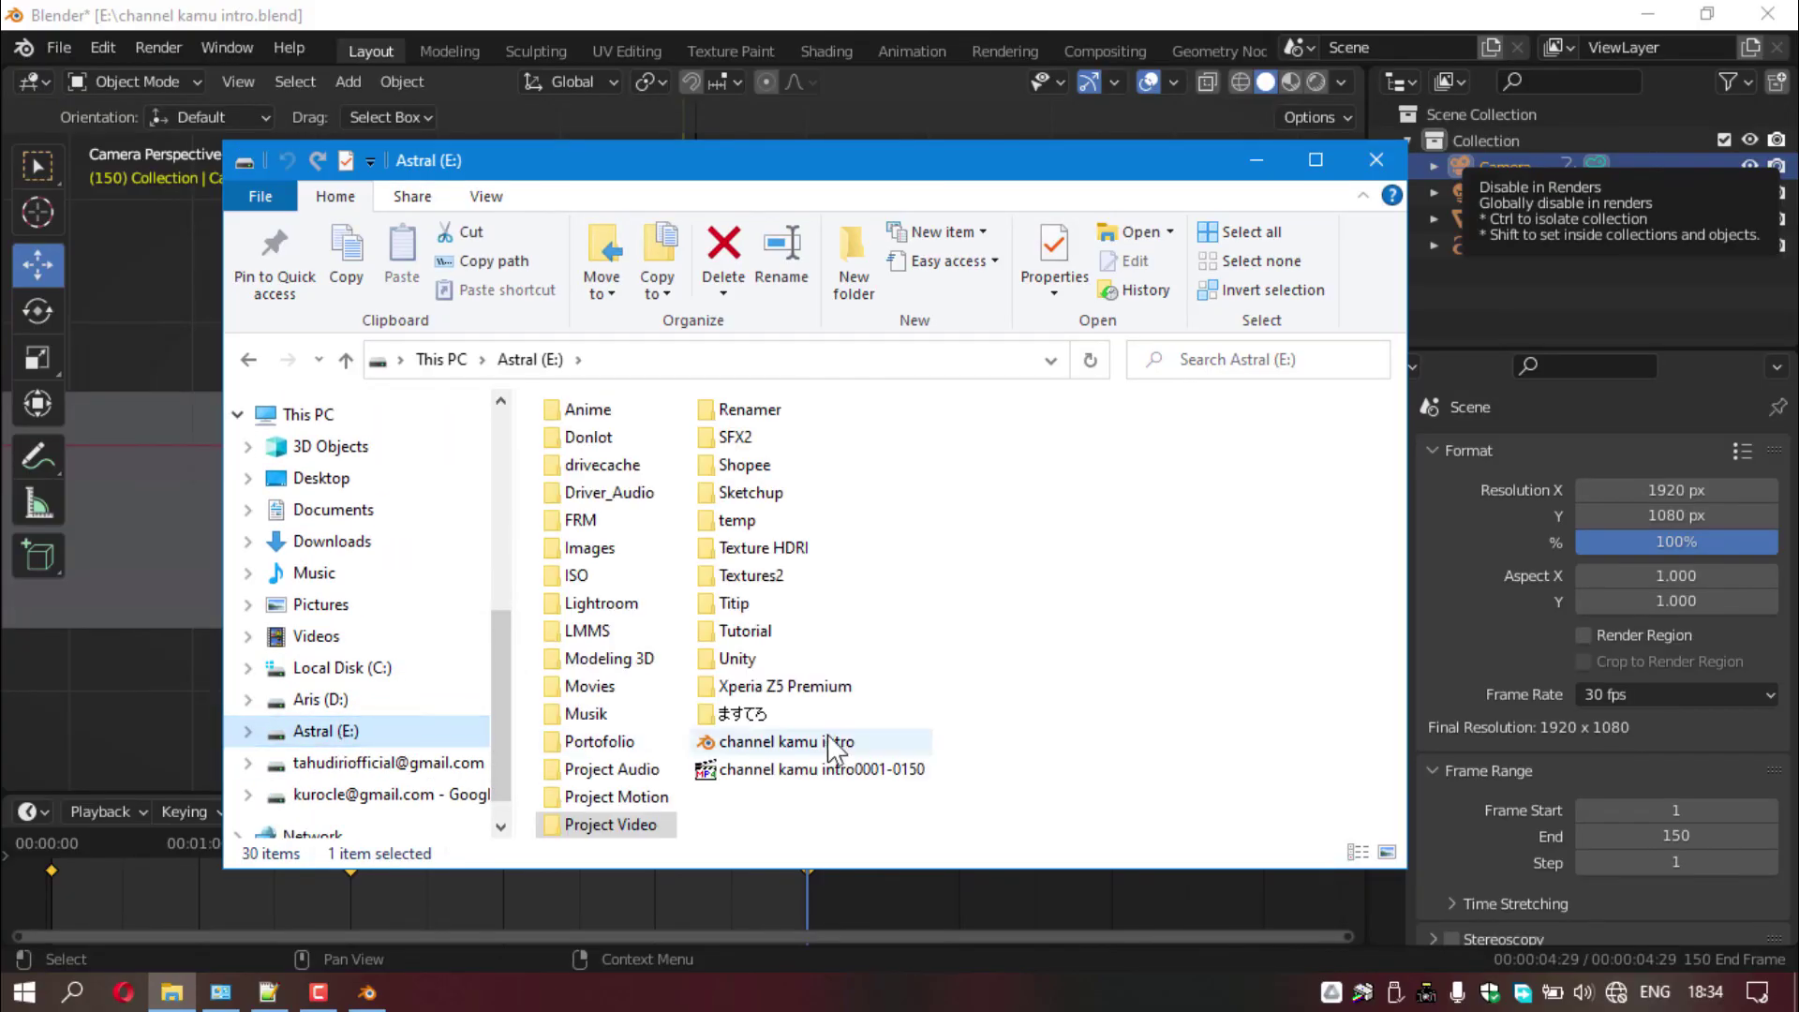
left_click(832, 779)
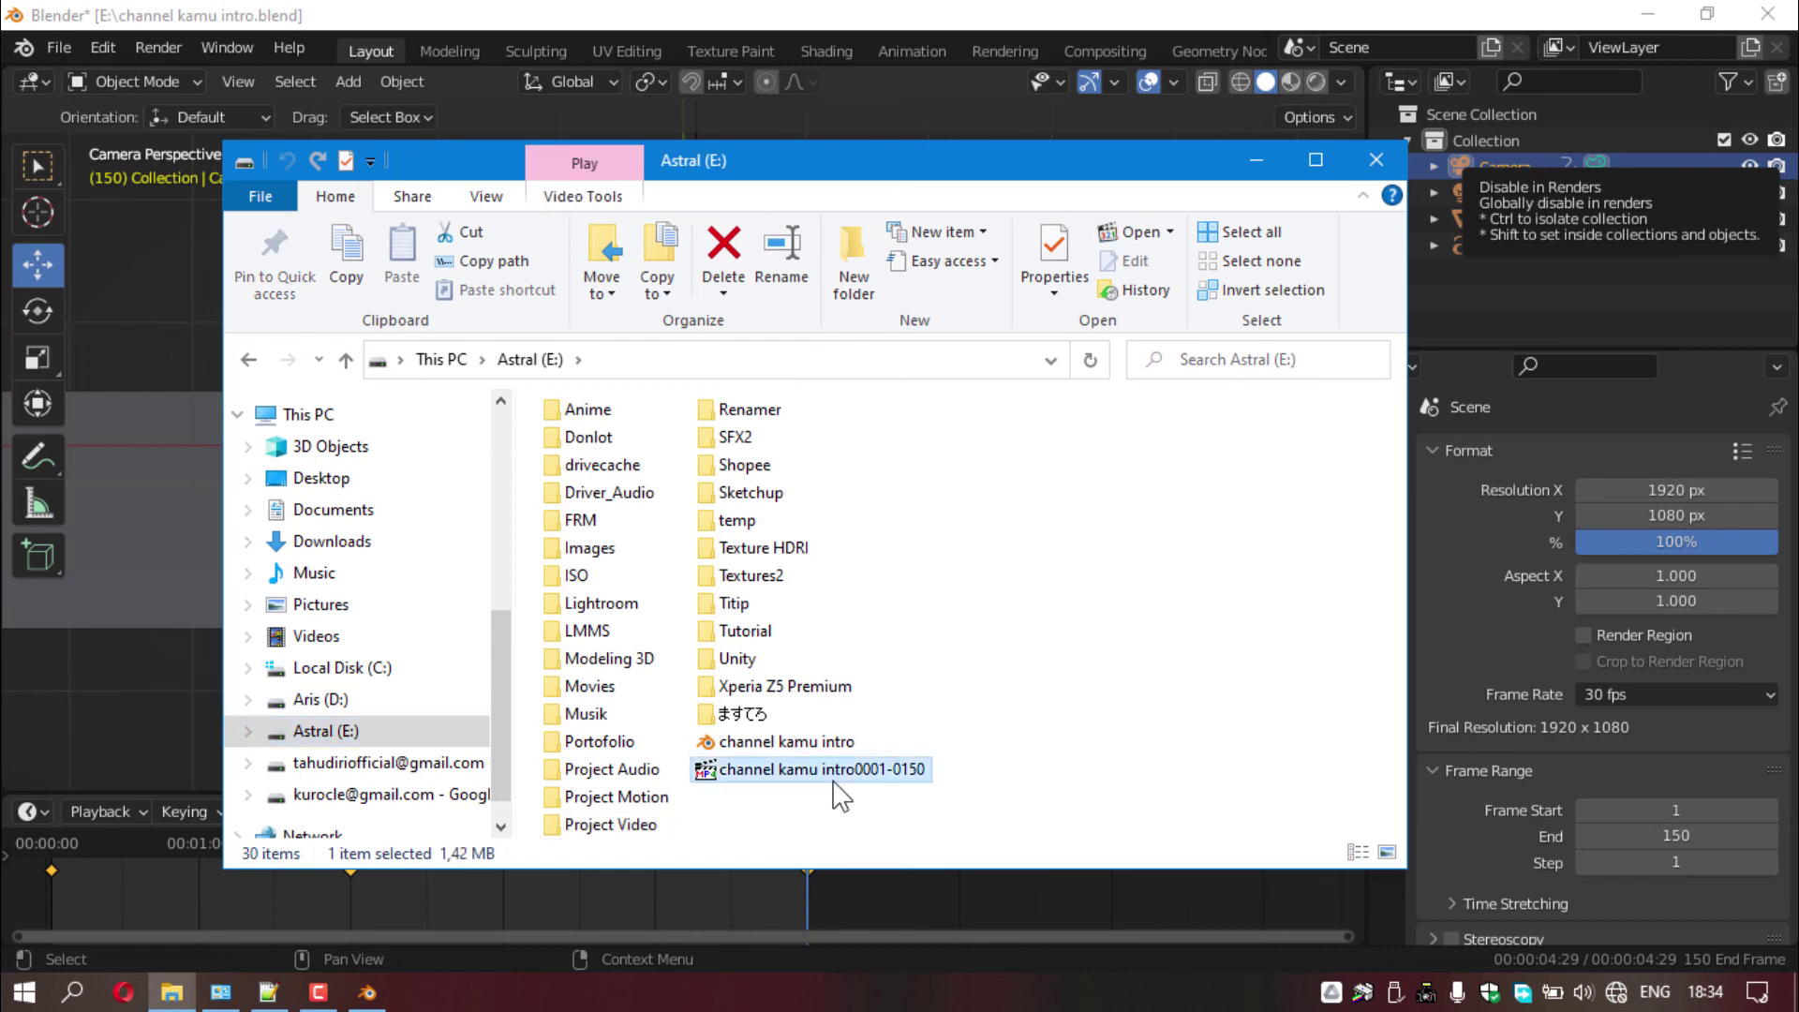
double_click(838, 771)
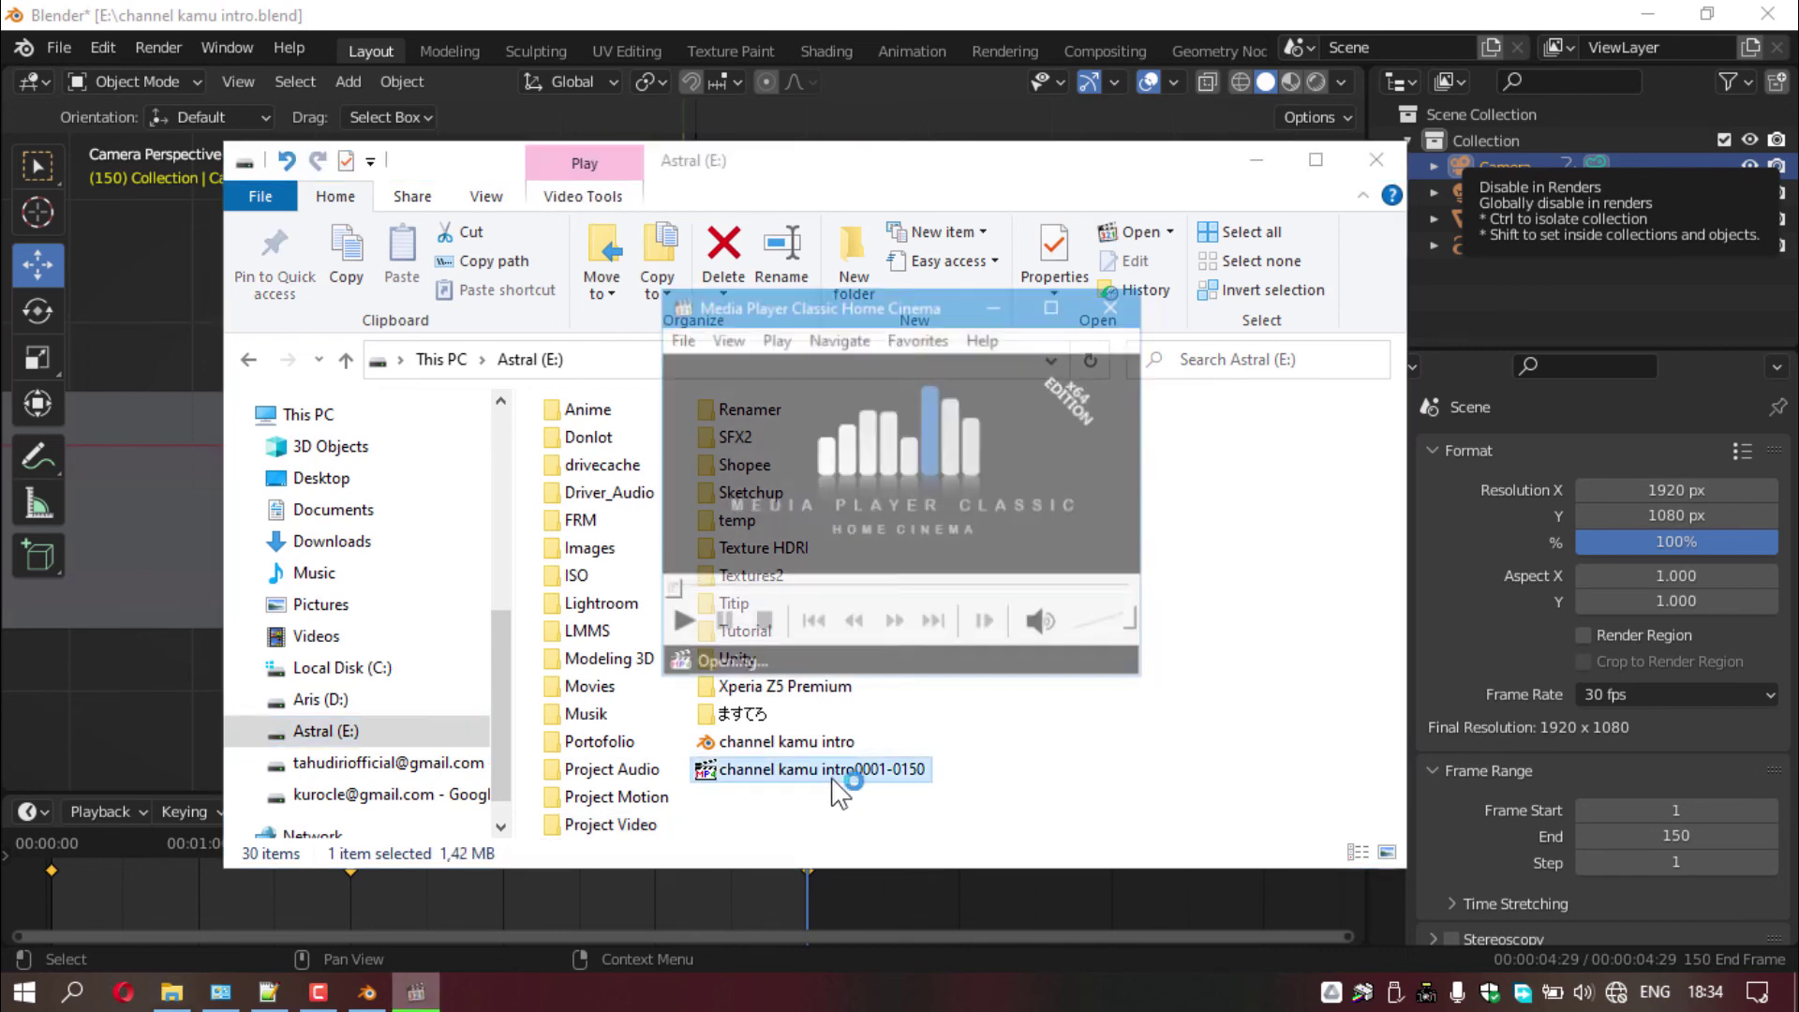